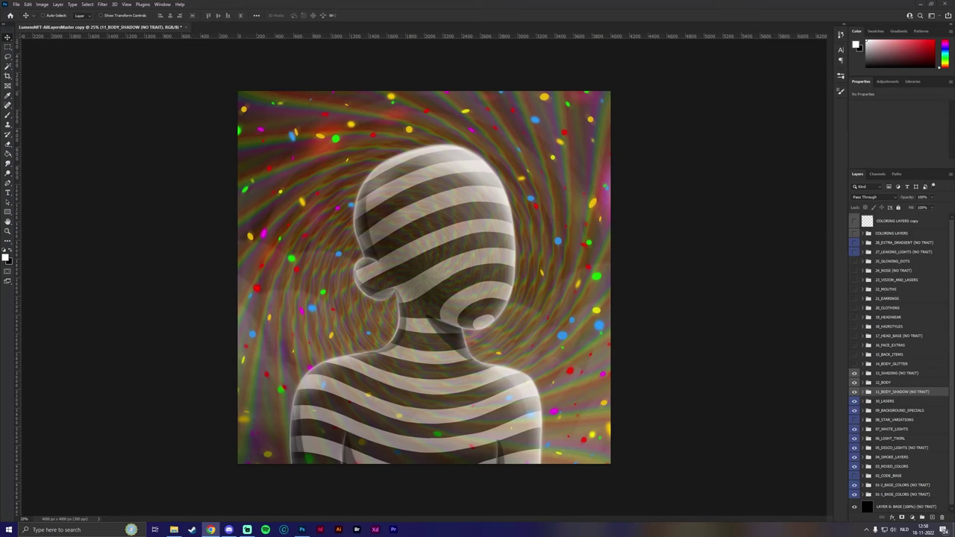
{"action": "left_click_drag", "start_coordinate": [954, 43], "coordinate": [265, 91]}
{"action": "double_click", "coordinate": [265, 90]}
{"action": "left_click", "coordinate": [901, 373]}
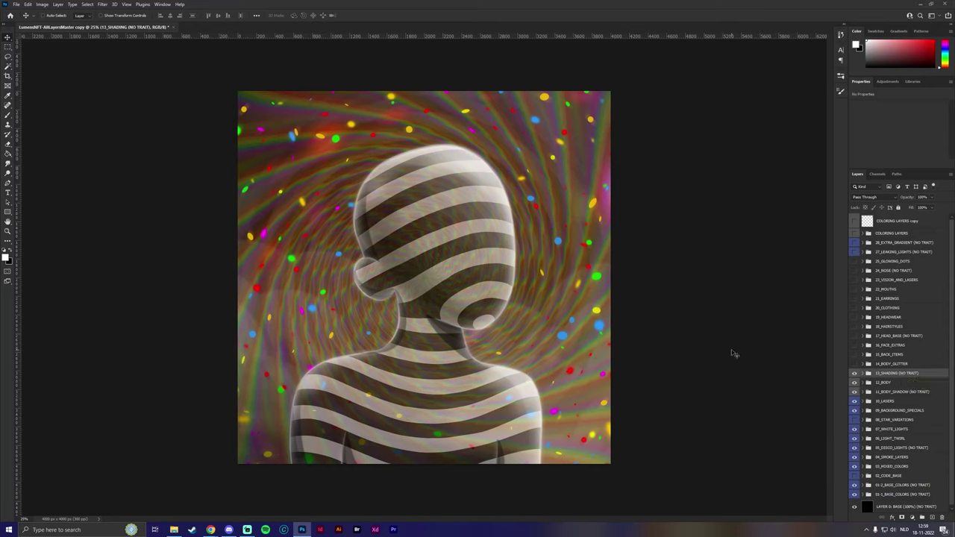
Step: Delete the layer "COLORING LAYERS copy"
{"action": "left_click", "coordinate": [889, 222]}
{"action": "right_click", "coordinate": [895, 222]}
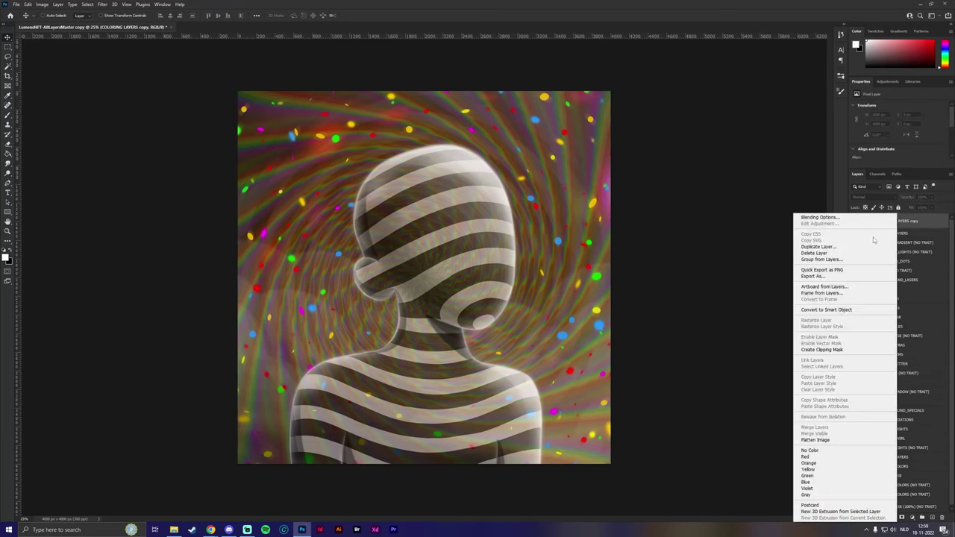
{"action": "left_click", "coordinate": [820, 253]}
{"action": "left_click", "coordinate": [448, 193]}
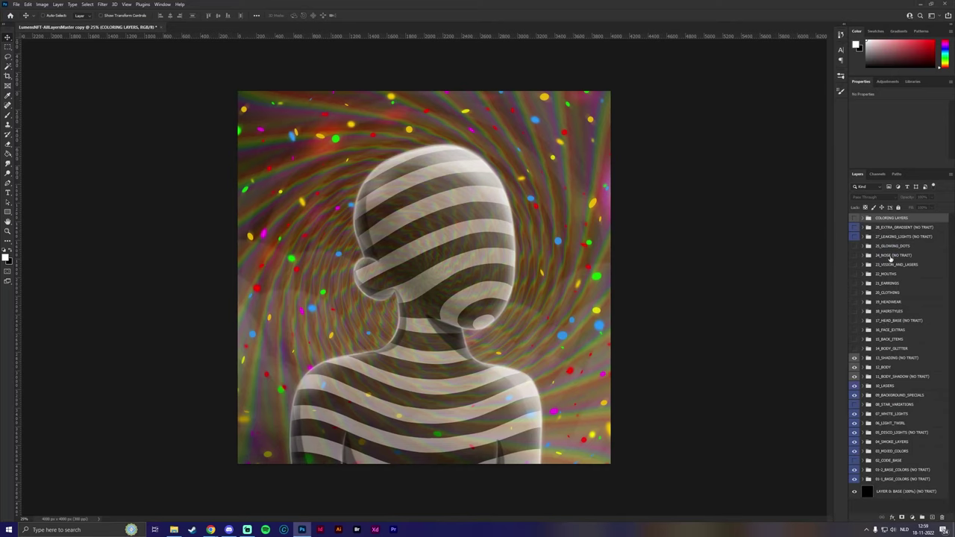
Step: Make the 19_HEADWEAR group visible, look through the hat variants inside it, and collapse the group again
{"action": "left_click", "coordinate": [871, 303]}
{"action": "left_click", "coordinate": [855, 302]}
{"action": "left_click", "coordinate": [863, 302]}
{"action": "scroll", "coordinate": [891, 350], "scroll_direction": "down", "scroll_amount": 3}
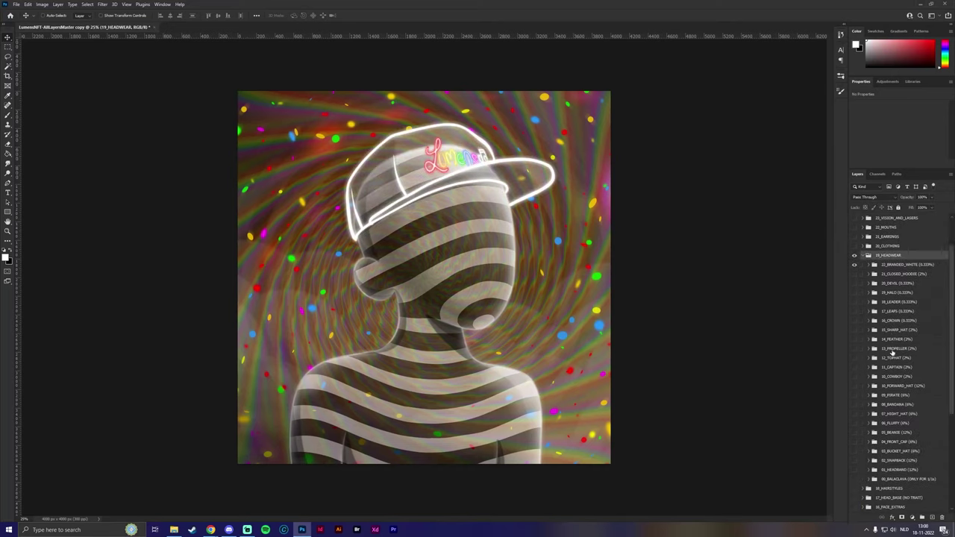
{"action": "scroll", "coordinate": [892, 353], "scroll_direction": "up", "scroll_amount": 4}
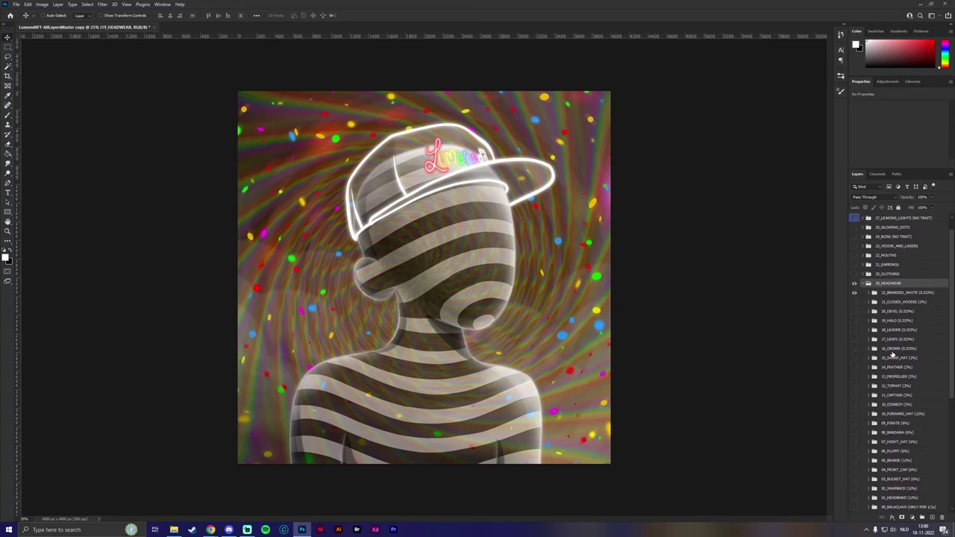
{"action": "left_click", "coordinate": [863, 284]}
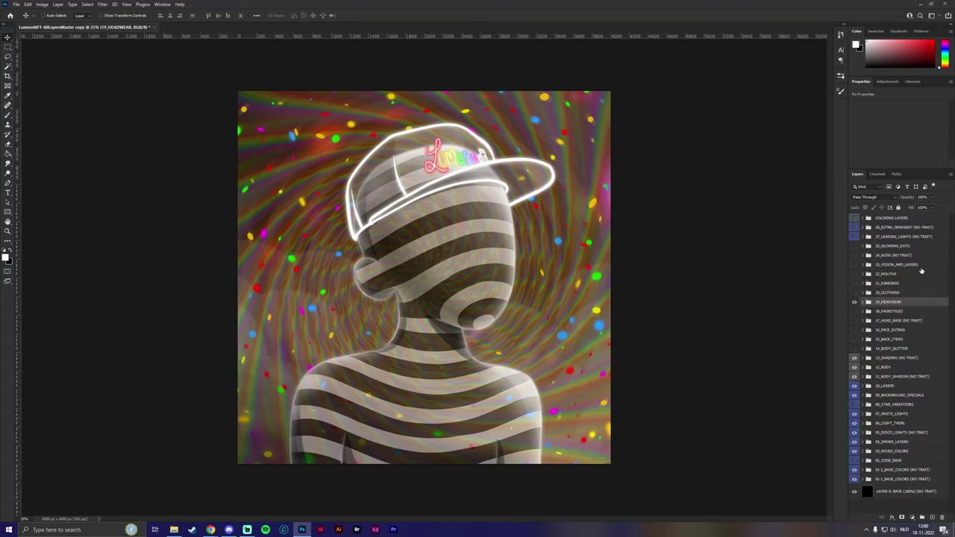
Step: Create a new document of 4000 x 4000 pixels at 300 pixels/inch
{"action": "left_click", "coordinate": [16, 4]}
{"action": "left_click", "coordinate": [21, 12]}
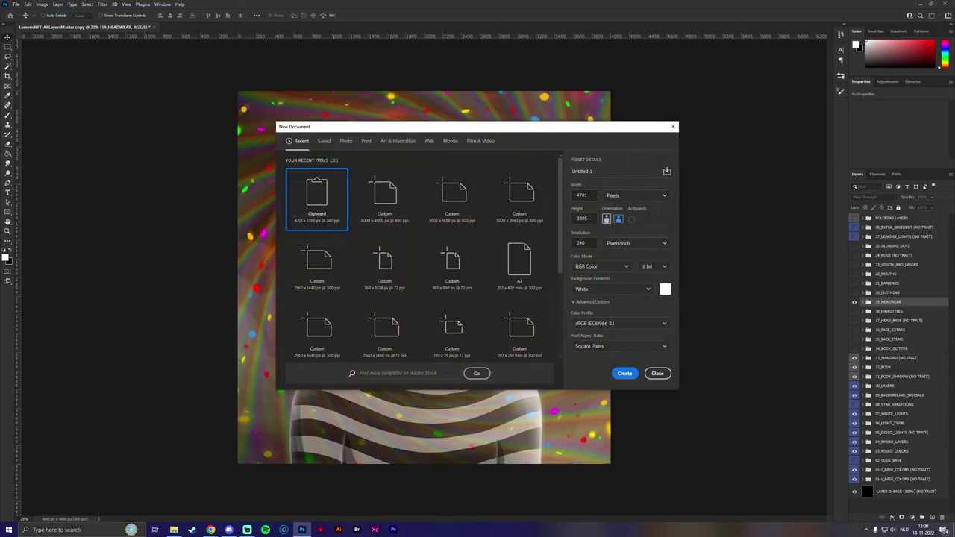
{"action": "left_click_drag", "start_coordinate": [588, 196], "coordinate": [557, 196]}
{"action": "type", "text": "4000"}
{"action": "key", "text": "Tab"}
{"action": "type", "text": "4000"}
{"action": "key", "text": "Tab"}
{"action": "type", "text": "300"}
{"action": "left_click", "coordinate": [625, 373]}
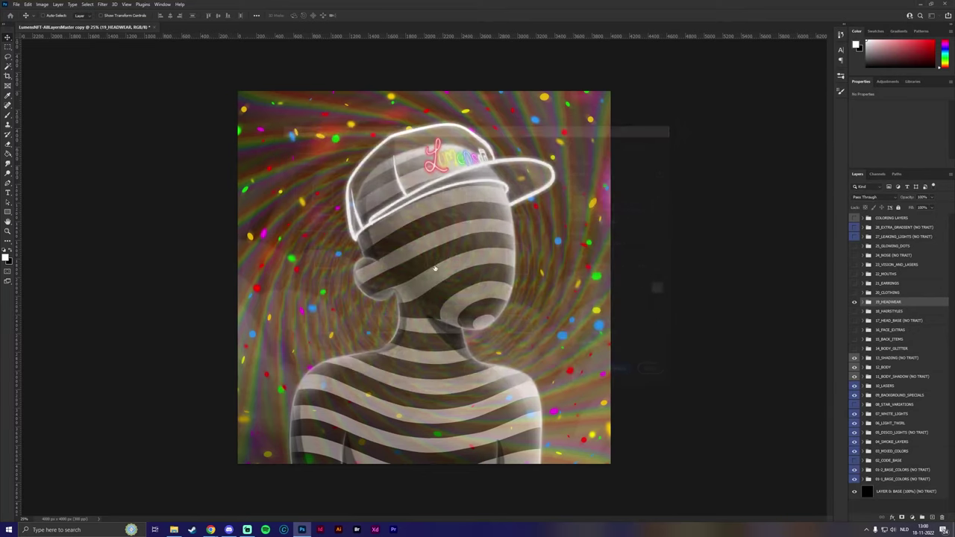
Step: Arrange the artwork and the blank document 2-up vertically, with the artwork in first place
{"action": "left_click", "coordinate": [164, 4]}
{"action": "mouse_move", "coordinate": [176, 18]}
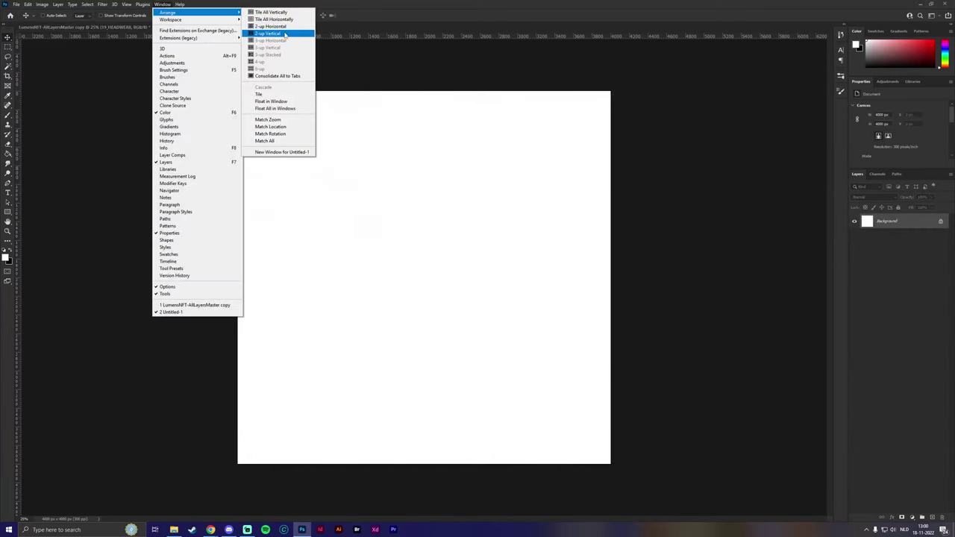
{"action": "left_click", "coordinate": [277, 34]}
{"action": "left_click_drag", "start_coordinate": [475, 27], "coordinate": [17, 30]}
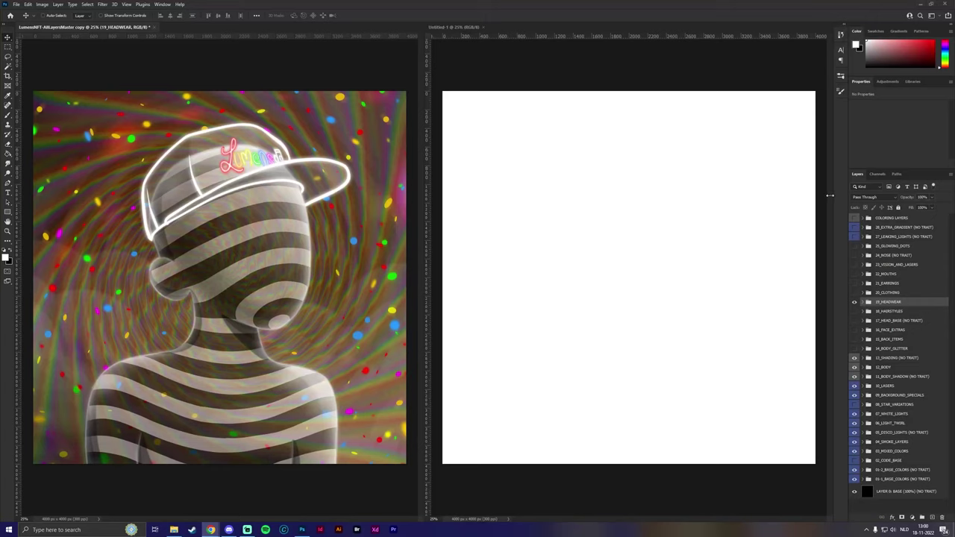
Step: Paste the ape picture and the copied PIXELATED #3739 web page screenshot into the blank document as separate layers
{"action": "left_click", "coordinate": [458, 30]}
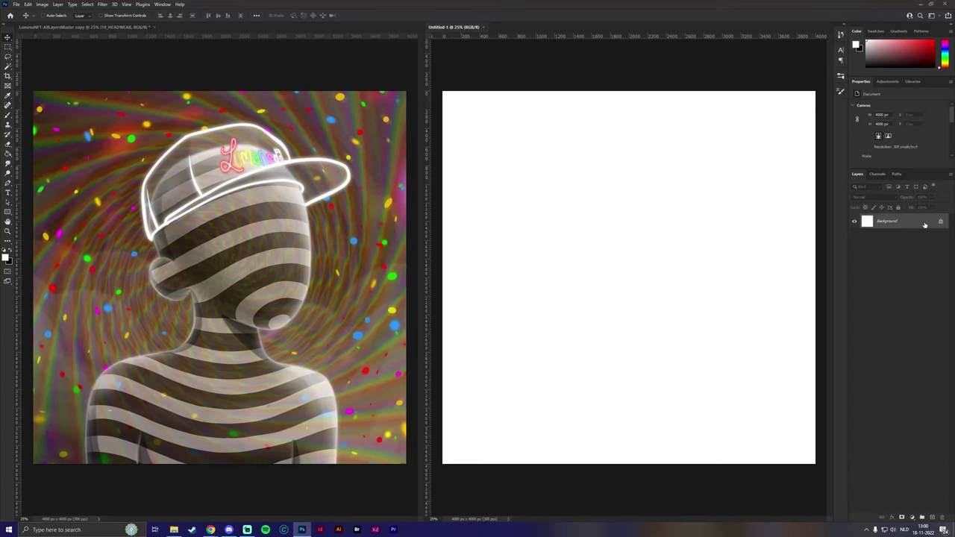
{"action": "key", "text": "ctrl+v"}
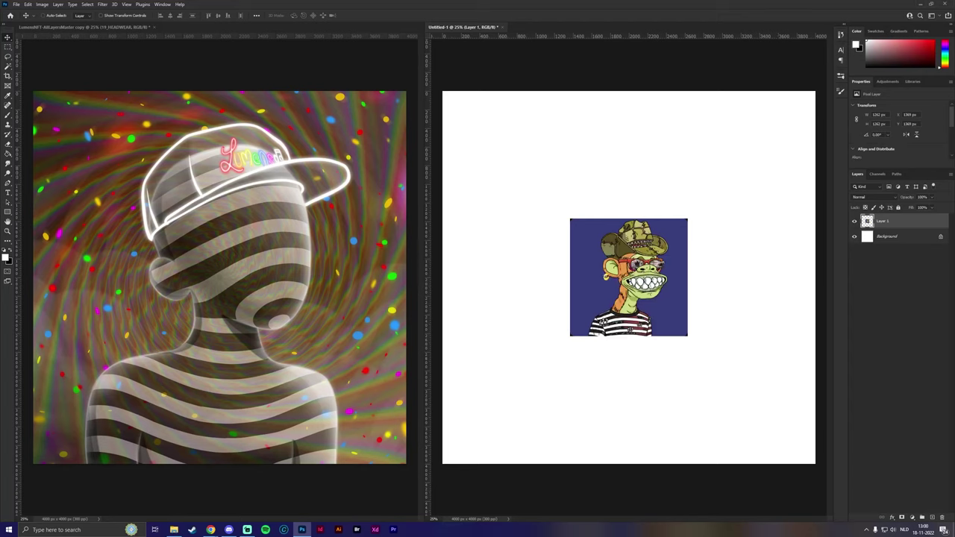
{"action": "key", "text": "alt+Tab"}
{"action": "key", "text": "alt+Tab"}
{"action": "key", "text": "ctrl+v"}
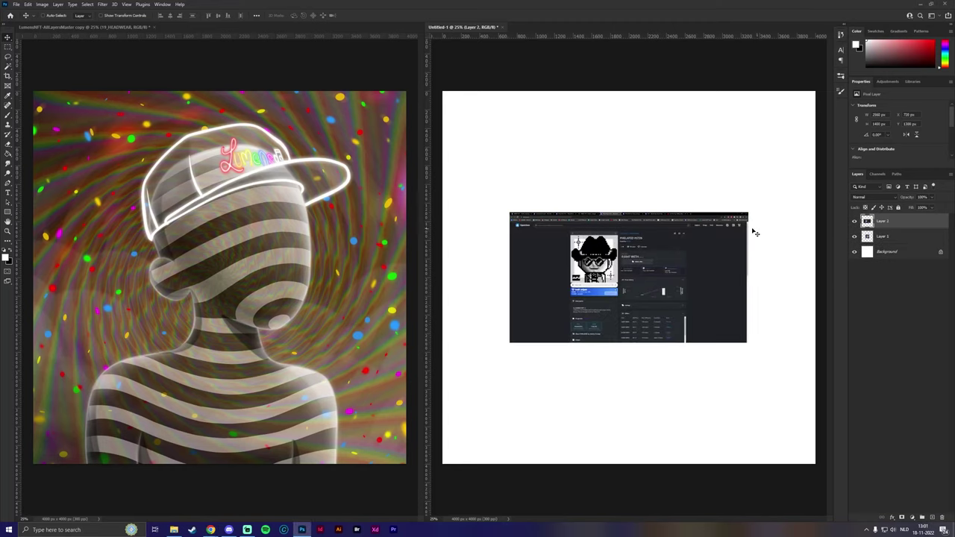
Step: Scale the PIXELATED #3739 screenshot to about 196% and move it up against the canvas's upper edge
{"action": "key", "text": "ctrl+t"}
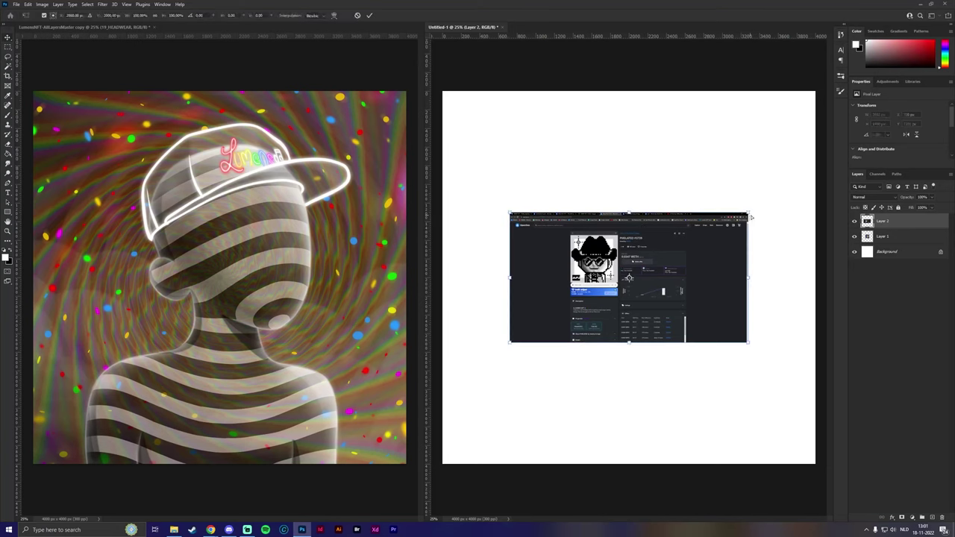
{"action": "left_click_drag", "start_coordinate": [747, 211], "coordinate": [863, 148]}
{"action": "left_click_drag", "start_coordinate": [783, 222], "coordinate": [895, 163]}
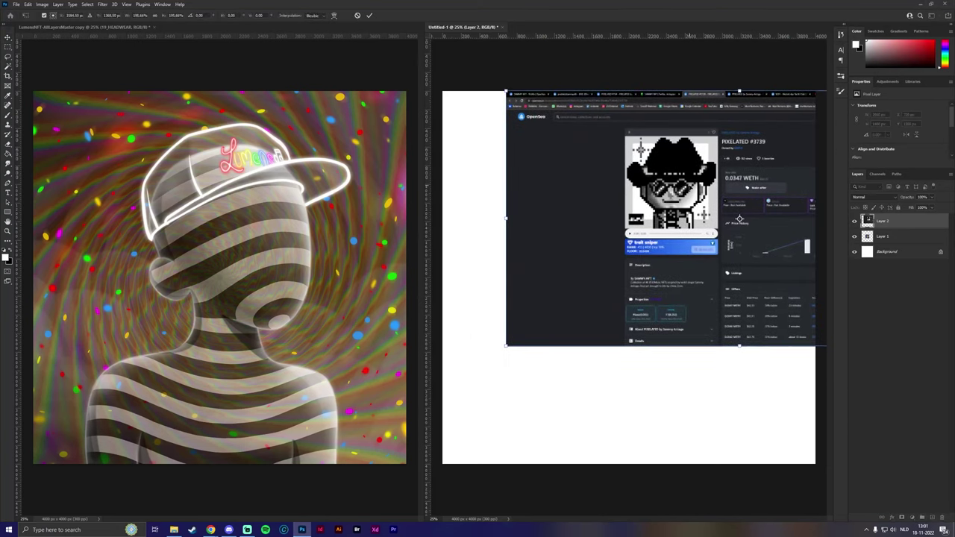
{"action": "key", "text": "Return"}
Step: Paste the PIXELATED #734 screenshot, scale it to about 212%, and move it down below the cowboy portrait
{"action": "key", "text": "alt+Tab"}
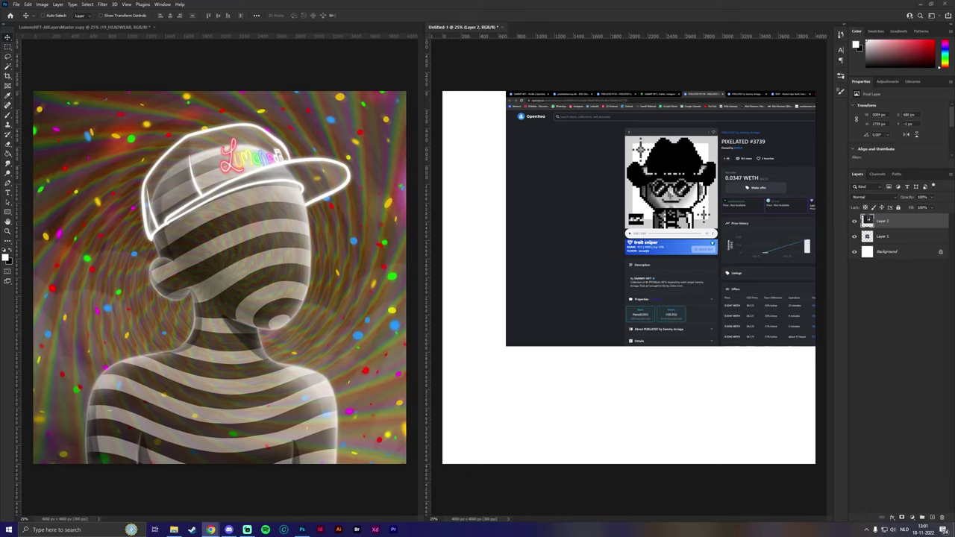
{"action": "key", "text": "alt+Tab"}
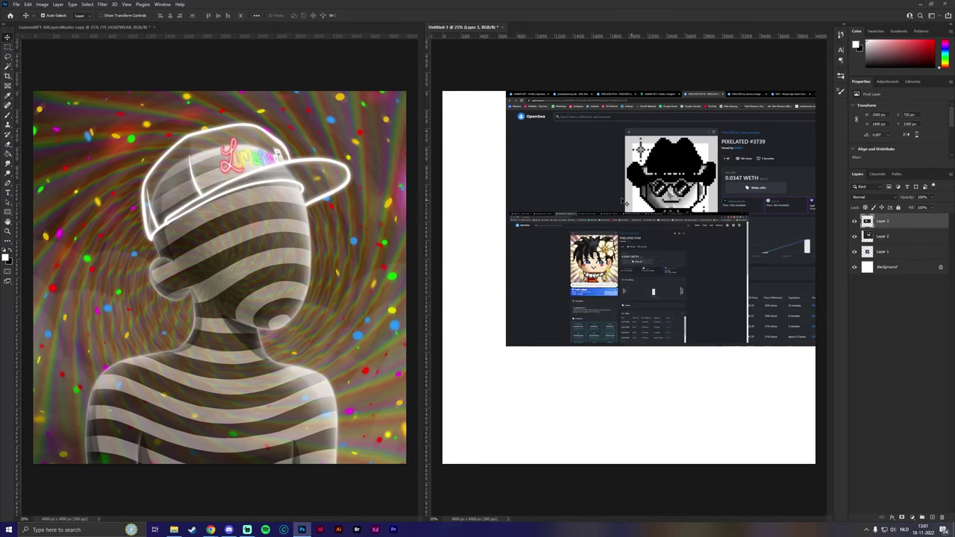
{"action": "key", "text": "ctrl+t"}
{"action": "left_click_drag", "start_coordinate": [747, 214], "coordinate": [891, 142]}
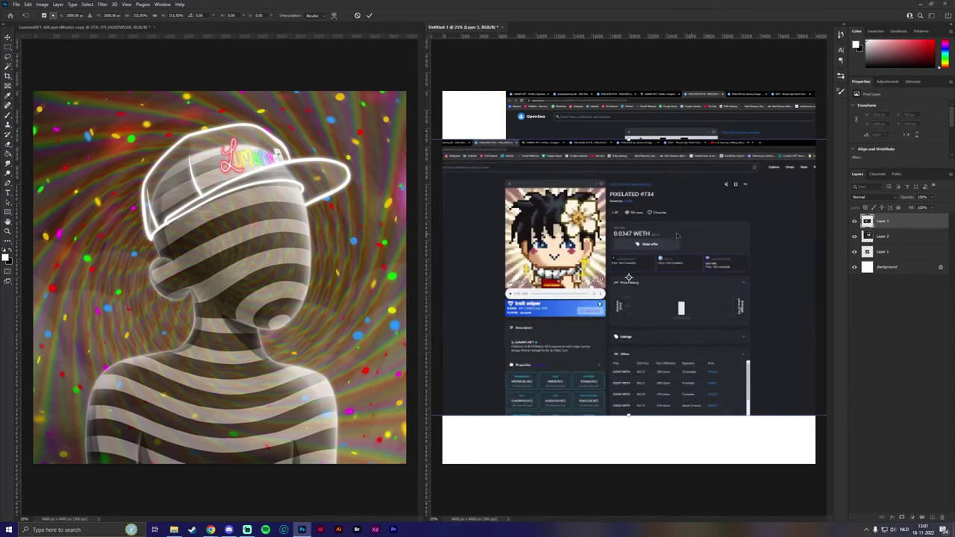
{"action": "left_click_drag", "start_coordinate": [661, 226], "coordinate": [669, 340]}
{"action": "key", "text": "Return"}
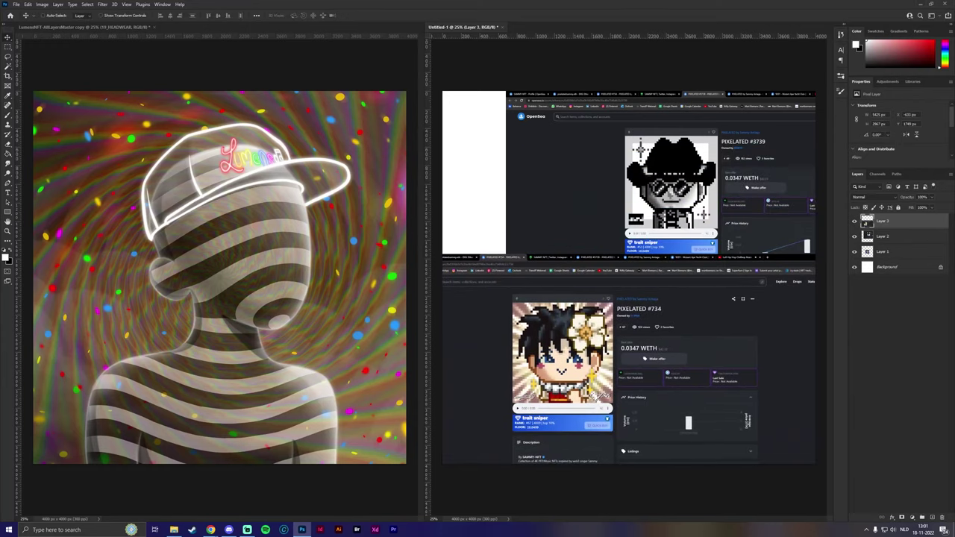
{"action": "key", "text": "alt+Tab"}
{"action": "key", "text": "alt+Tab"}
{"action": "key", "text": "ctrl+v"}
{"action": "key", "text": "ctrl+t"}
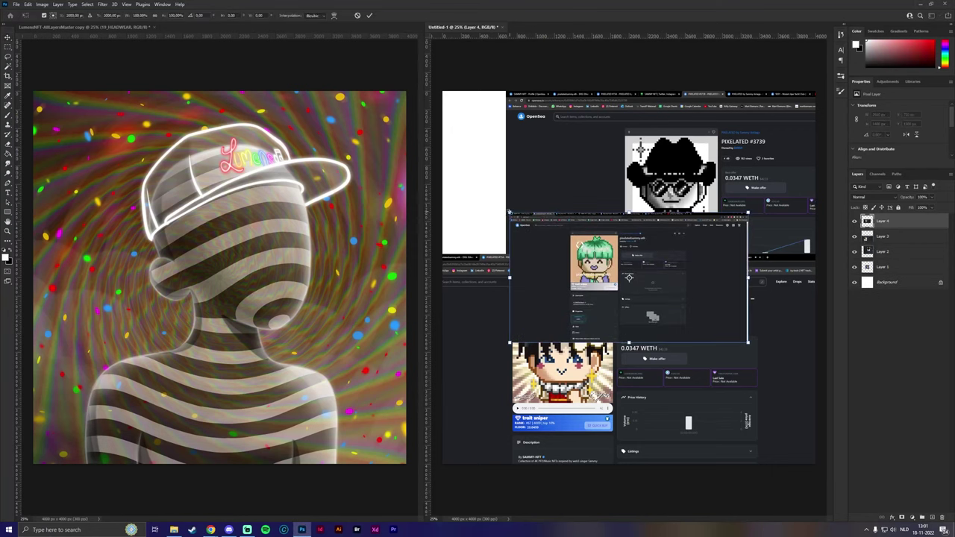
{"action": "left_click_drag", "start_coordinate": [509, 212], "coordinate": [352, 126]}
{"action": "left_click_drag", "start_coordinate": [566, 206], "coordinate": [585, 240]}
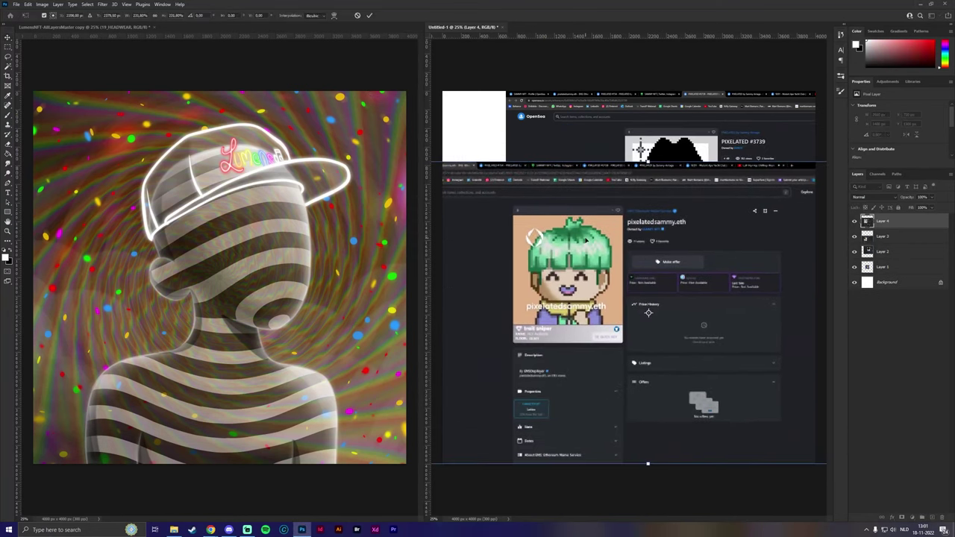
{"action": "key", "text": "Return"}
Step: Hide the three screenshot layers, Layer 4, Layer 3 and Layer 2
{"action": "key", "text": "alt+Tab"}
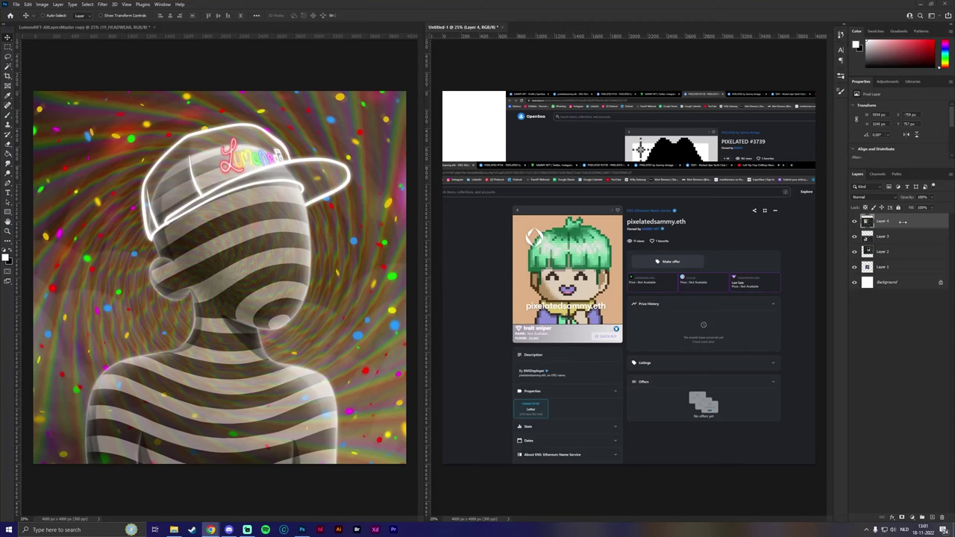
{"action": "key", "text": "alt+Tab"}
{"action": "left_click", "coordinate": [854, 222]}
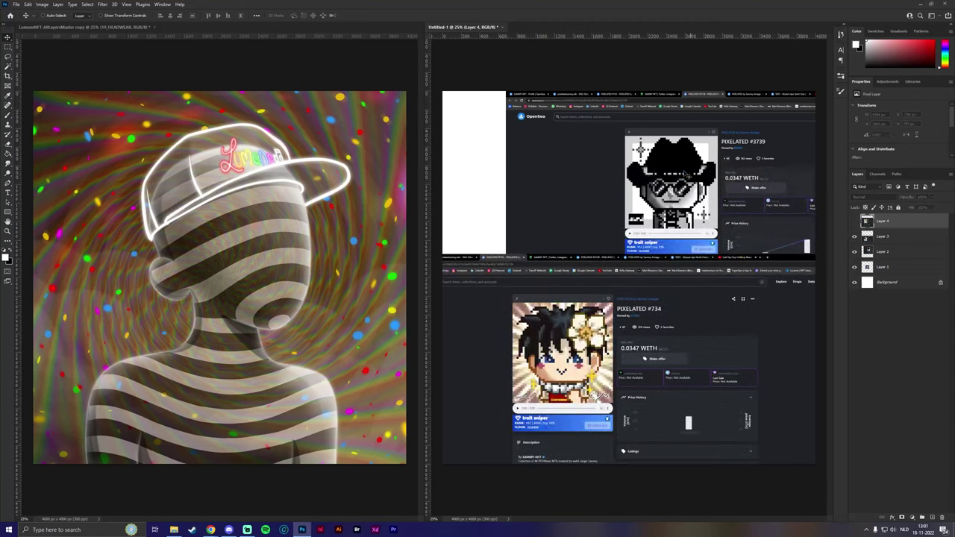
{"action": "left_click", "coordinate": [854, 236]}
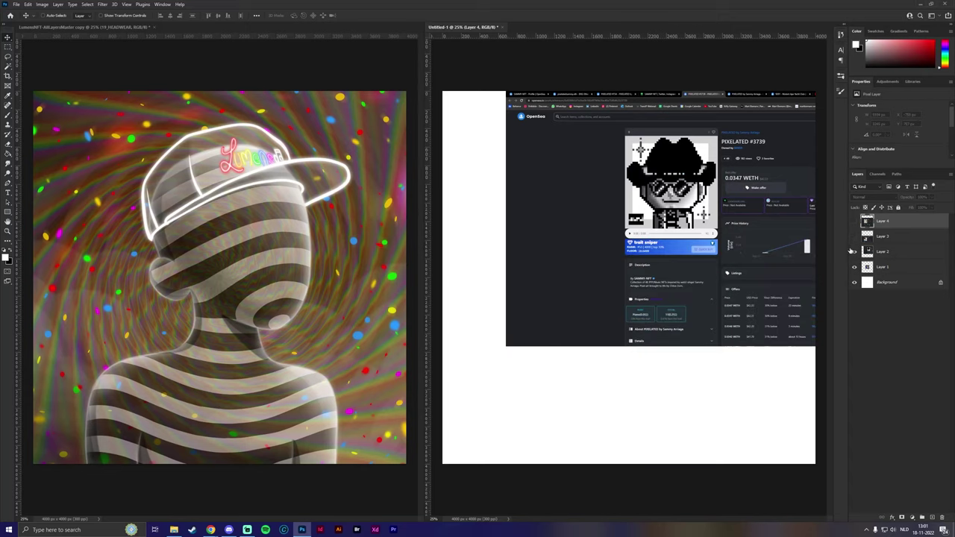
{"action": "left_click", "coordinate": [854, 251]}
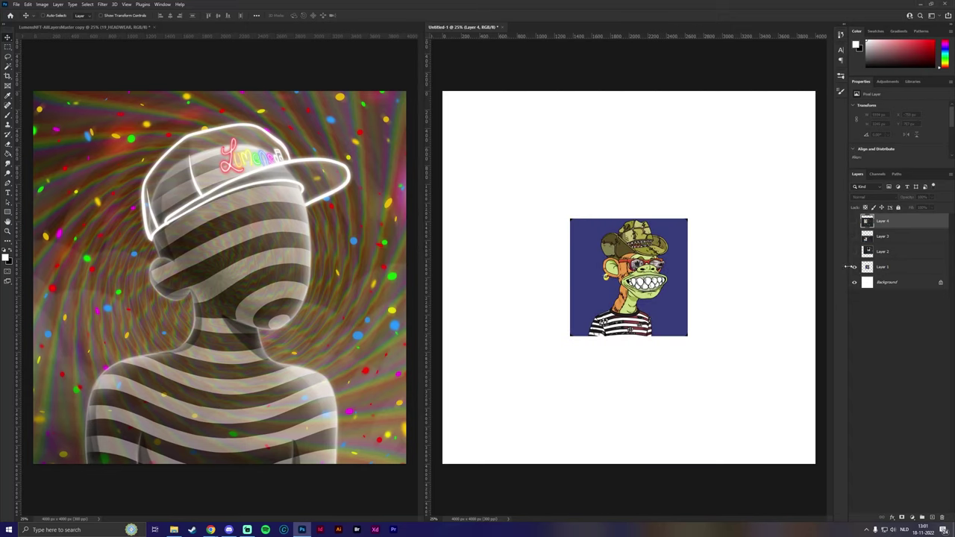
Step: Enlarge the ape picture on Layer 1 to roughly two thirds of the canvas width, keeping it near the centre
{"action": "left_click", "coordinate": [891, 269]}
{"action": "key", "text": "ctrl+t"}
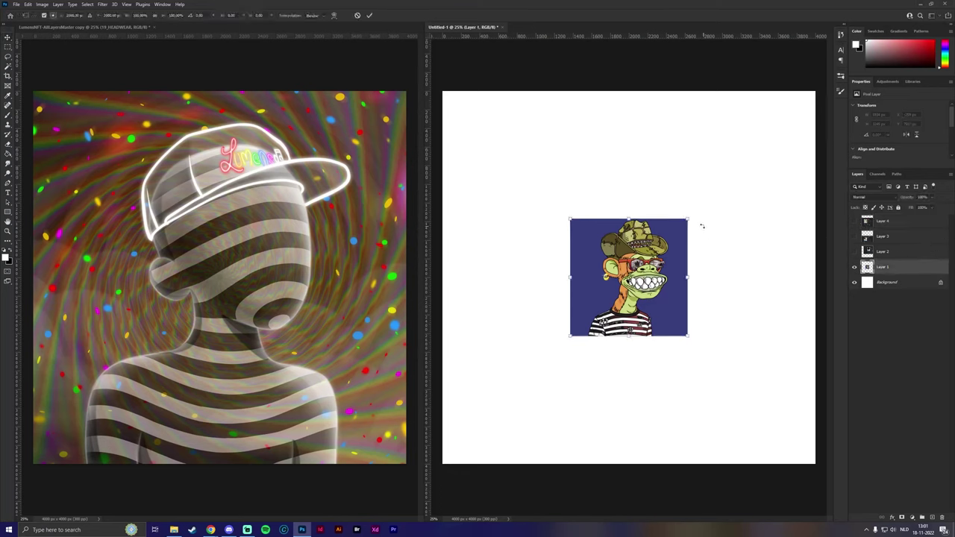
{"action": "left_click_drag", "start_coordinate": [698, 222], "coordinate": [772, 170]}
{"action": "mouse_move", "coordinate": [695, 272]}
{"action": "left_mouse_down"}
{"action": "mouse_move", "coordinate": [676, 249]}
{"action": "mouse_move", "coordinate": [700, 275]}
{"action": "left_mouse_up"}
{"action": "key", "text": "Return"}
{"action": "key", "text": "Return"}
Step: Show Layer 2 and cut the cowboy pixel portrait out of the screenshot onto its own layer
{"action": "left_click", "coordinate": [885, 252]}
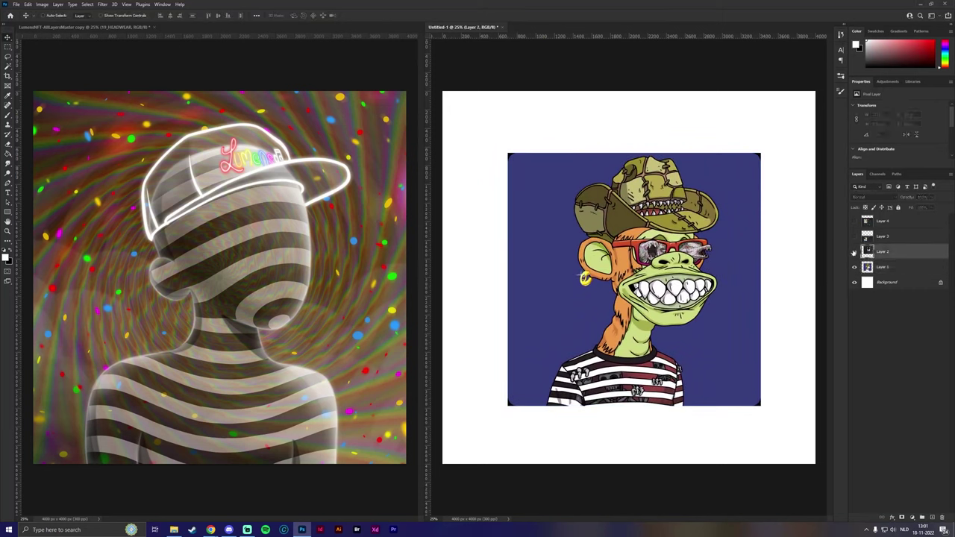
{"action": "left_click", "coordinate": [855, 252]}
{"action": "left_click", "coordinate": [7, 47]}
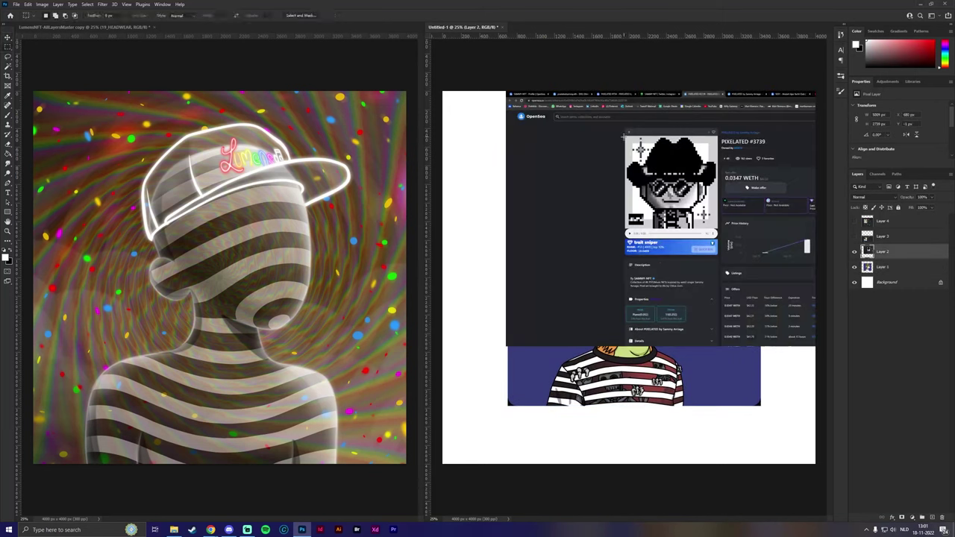
{"action": "left_click_drag", "start_coordinate": [624, 136], "coordinate": [728, 230]}
{"action": "key", "text": "ctrl+x"}
{"action": "key", "text": "ctrl+v"}
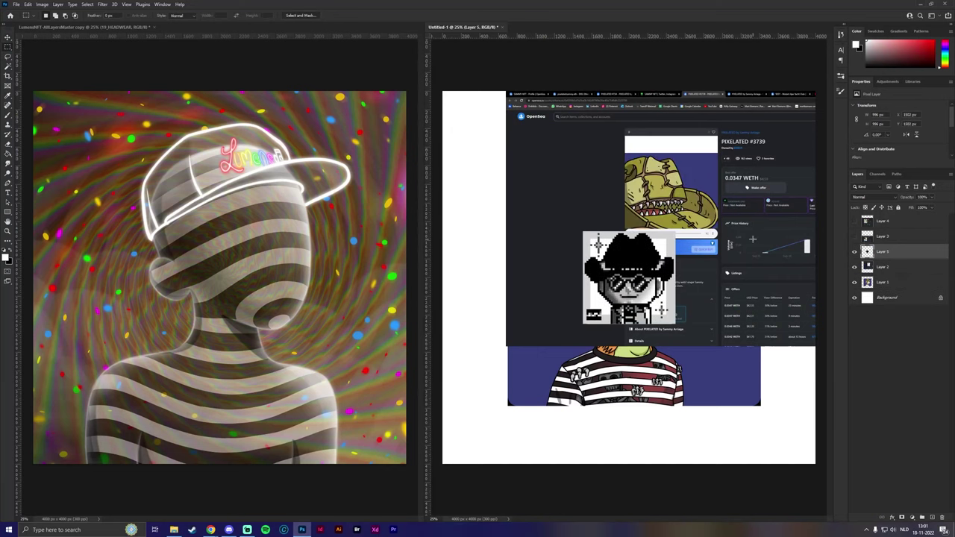
Step: Delete the leftover screenshot on Layer 2
{"action": "right_click", "coordinate": [882, 266]}
{"action": "left_click", "coordinate": [810, 253]}
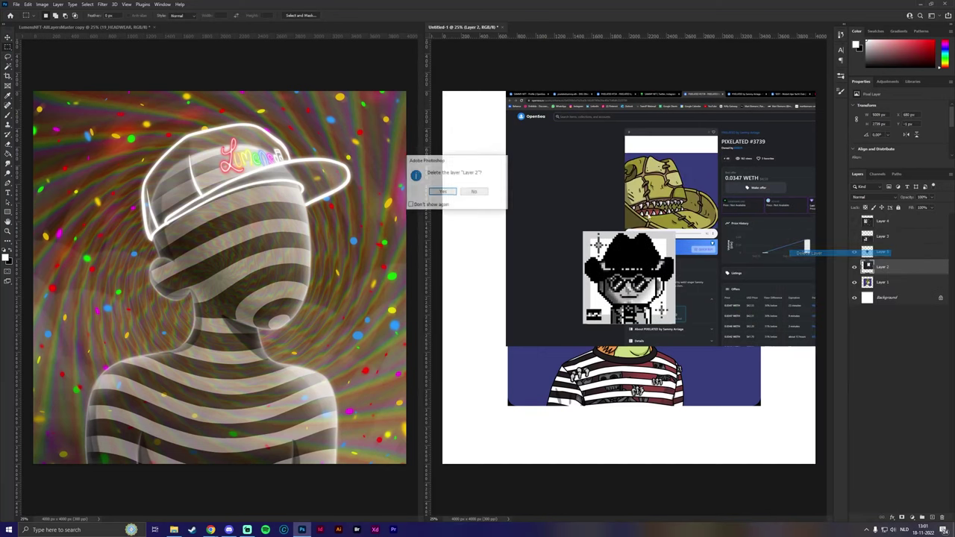
{"action": "left_click", "coordinate": [441, 192]}
Step: Copy the PIXELATED #734 portrait from Layer 3 onto its own layer and delete the Layer 3 screenshot
{"action": "left_click", "coordinate": [884, 249]}
{"action": "left_click", "coordinate": [886, 239]}
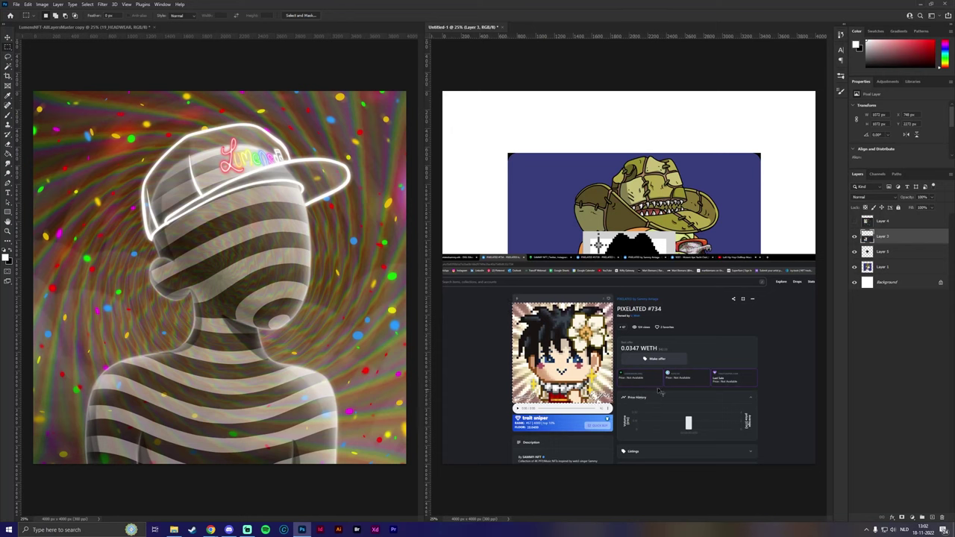
{"action": "right_click", "coordinate": [885, 252]}
{"action": "left_click", "coordinate": [804, 252]}
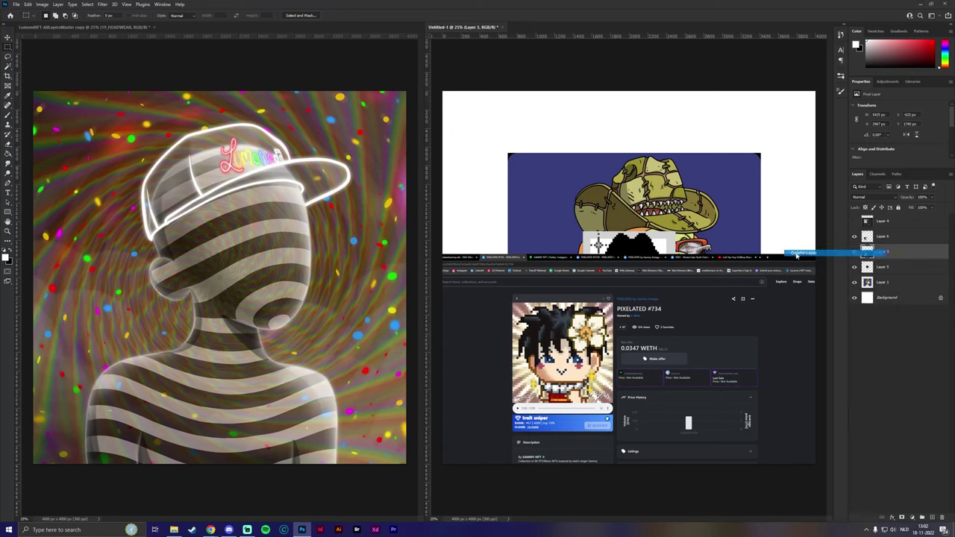
{"action": "left_click", "coordinate": [447, 193]}
Step: Show Layer 4 and copy the green-haired pixel portrait from its screenshot onto a new layer
{"action": "left_click", "coordinate": [882, 221]}
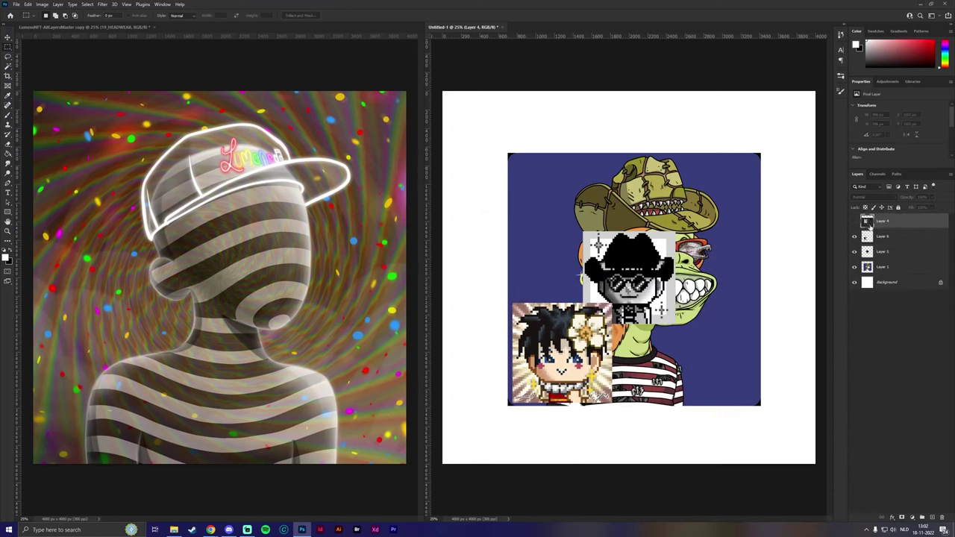
{"action": "left_click", "coordinate": [855, 222]}
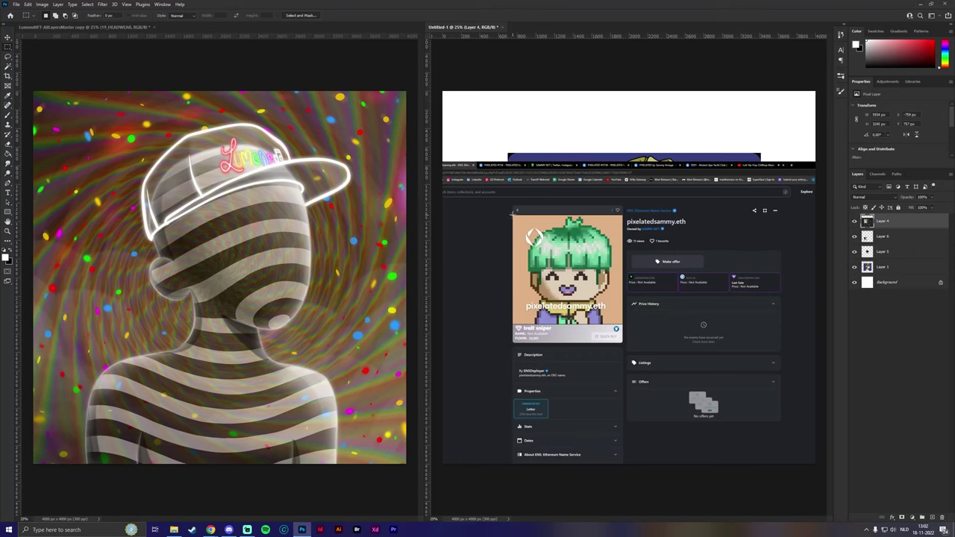
{"action": "left_click_drag", "start_coordinate": [512, 215], "coordinate": [649, 325]}
{"action": "key", "text": "ctrl+j"}
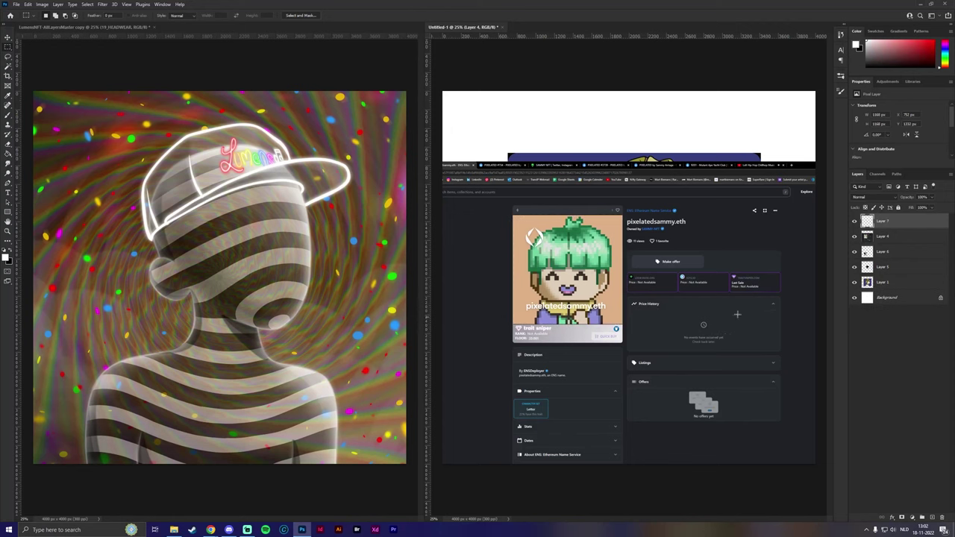
Step: Hide and delete the leftover screenshot on Layer 4
{"action": "left_click", "coordinate": [855, 237]}
{"action": "right_click", "coordinate": [899, 244]}
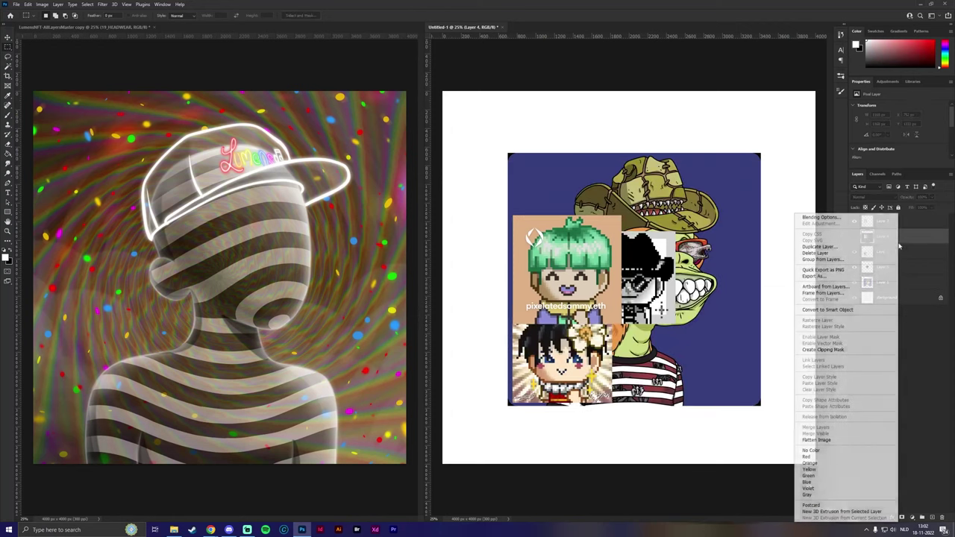
{"action": "left_click", "coordinate": [806, 252]}
{"action": "key", "text": "Return"}
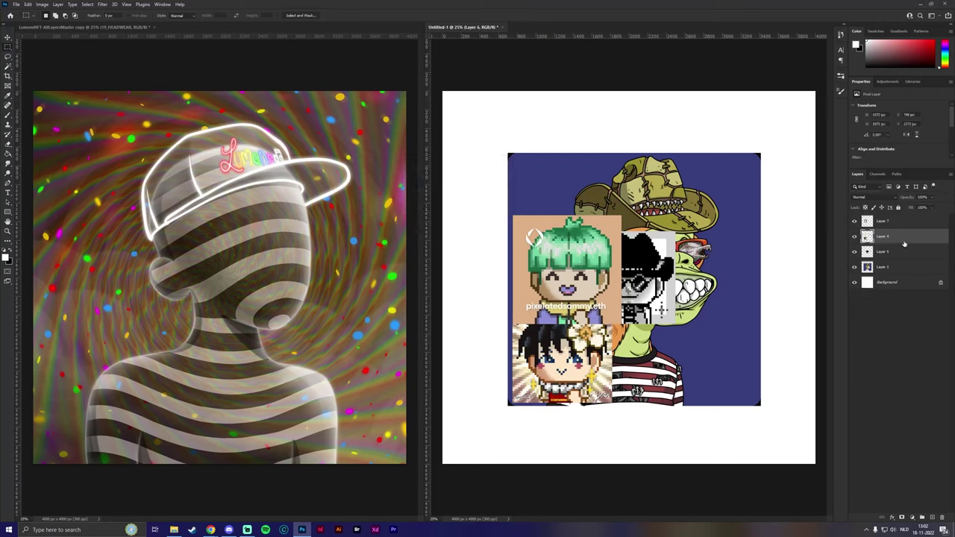
Step: Enlarge the black-haired pixel portrait on Layer 6 and place it in the lower-left corner of the canvas
{"action": "left_click_drag", "start_coordinate": [663, 242], "coordinate": [665, 269]}
{"action": "key", "text": "ctrl+d"}
{"action": "key", "text": "ctrl+t"}
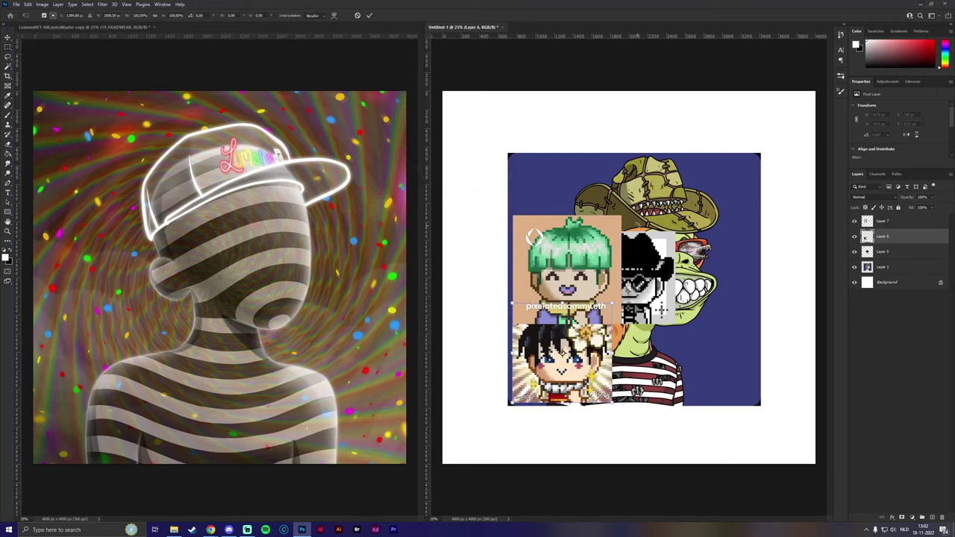
{"action": "left_click_drag", "start_coordinate": [612, 305], "coordinate": [556, 348]}
{"action": "key", "text": "Return"}
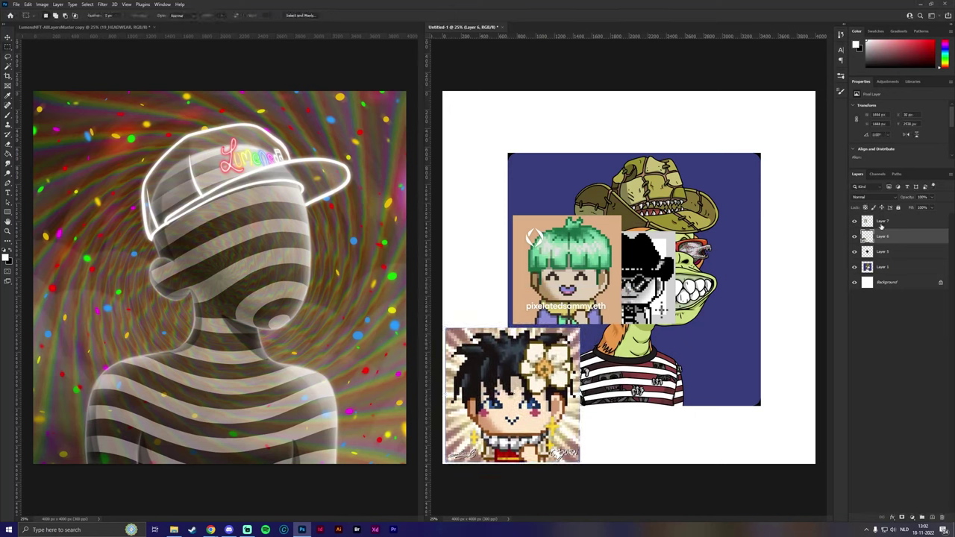
Step: Scale the green-haired portrait on Layer 7 up to about 122% and place it in the canvas's upper-left corner
{"action": "left_click", "coordinate": [855, 222]}
{"action": "left_click", "coordinate": [876, 223]}
{"action": "key", "text": "ctrl+t"}
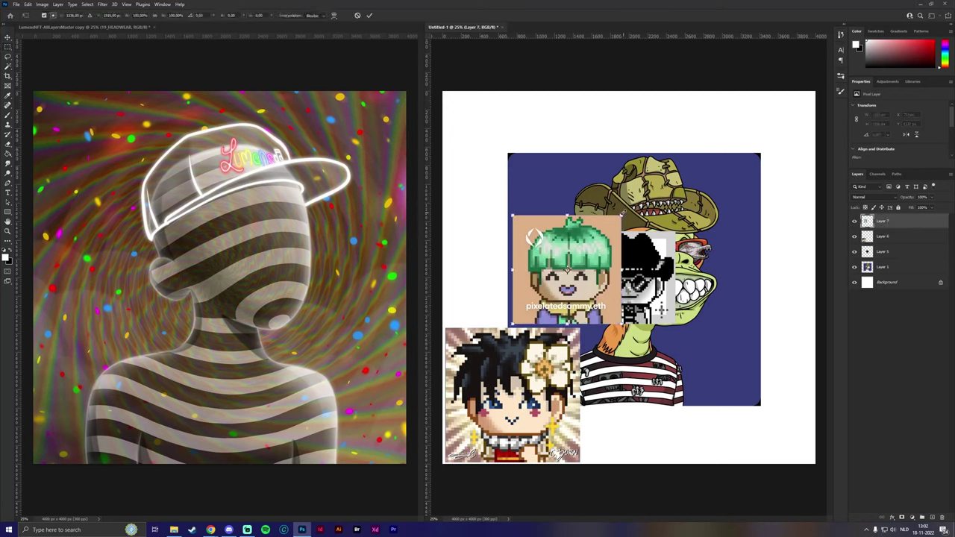
{"action": "left_click_drag", "start_coordinate": [623, 214], "coordinate": [635, 203]}
{"action": "left_click_drag", "start_coordinate": [591, 212], "coordinate": [566, 190]}
{"action": "left_click_drag", "start_coordinate": [546, 254], "coordinate": [508, 159]}
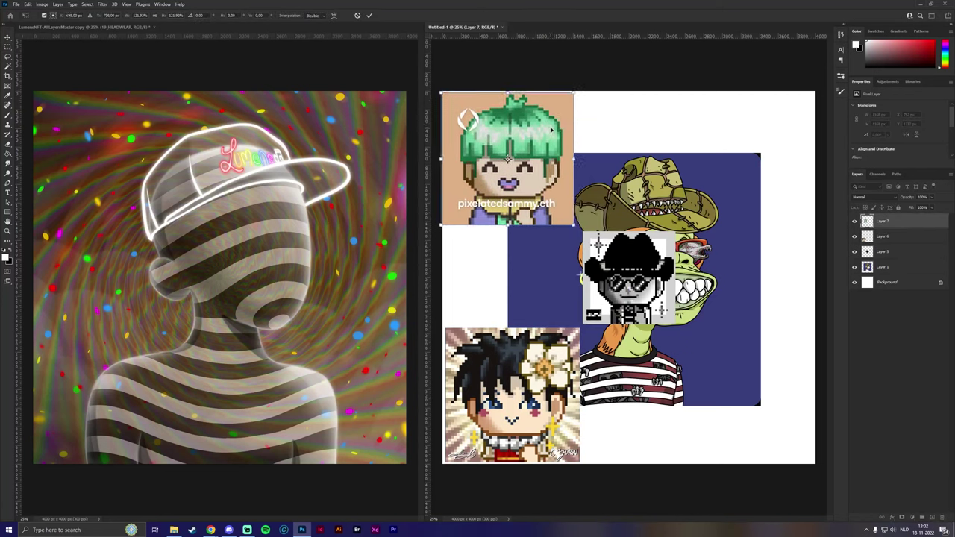
{"action": "key", "text": "Return"}
Step: Move the cowboy pixel portrait to the lower-right corner of the canvas and enlarge it
{"action": "left_click", "coordinate": [6, 37]}
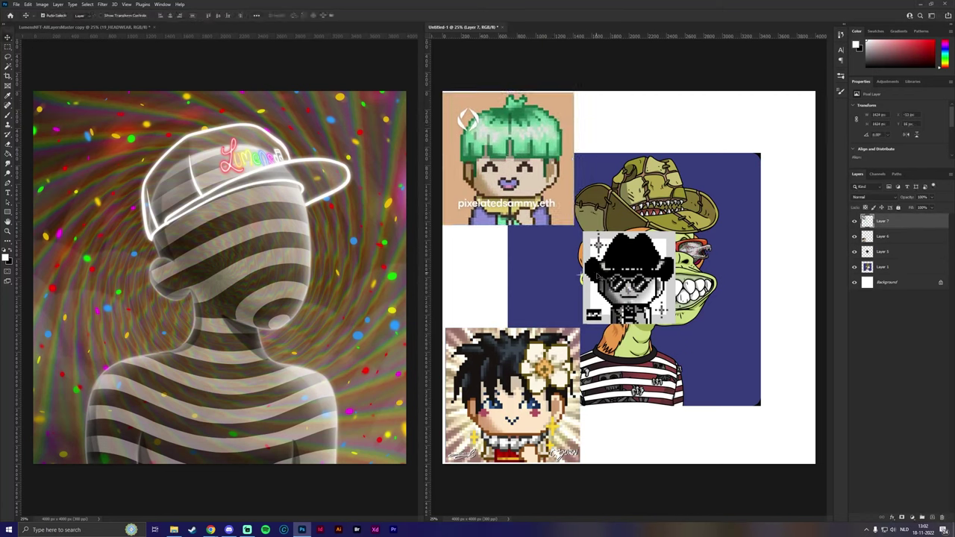
{"action": "left_click_drag", "start_coordinate": [645, 268], "coordinate": [782, 403]}
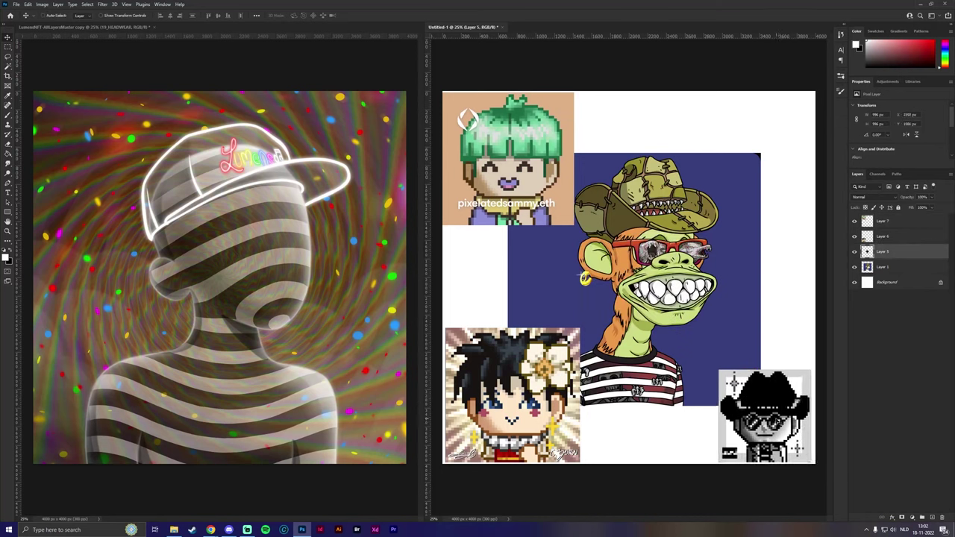
{"action": "key", "text": "ctrl+t"}
{"action": "left_click_drag", "start_coordinate": [720, 367], "coordinate": [745, 367]}
{"action": "key", "text": "Return"}
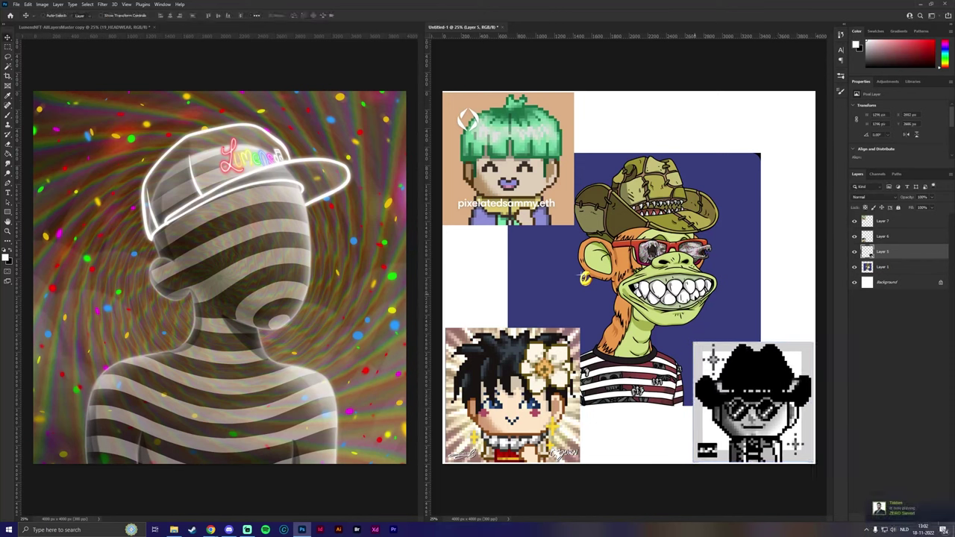
Step: In the Lumens artwork's 12_BODY group, hide the black-and-white striped fill and show the orange fill instead
{"action": "left_click", "coordinate": [111, 37]}
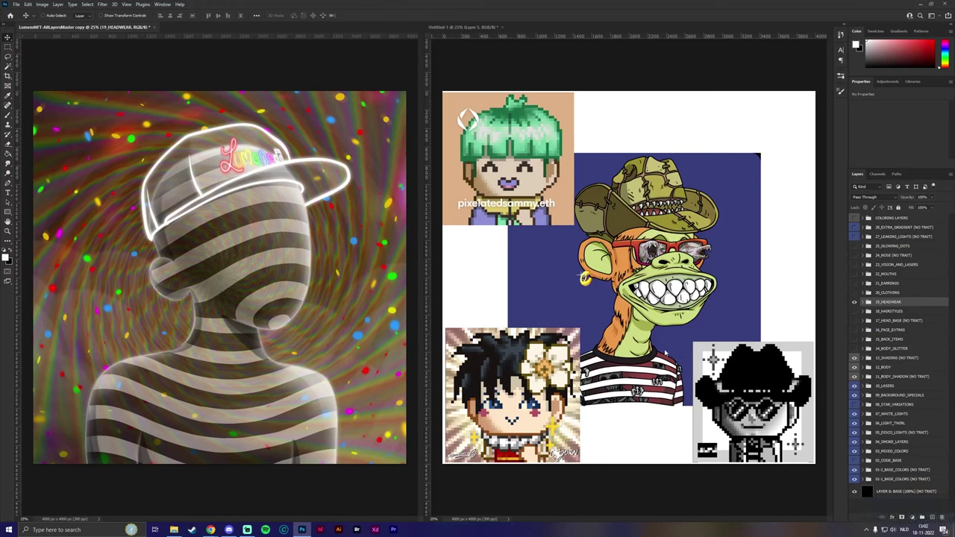
{"action": "left_click", "coordinate": [873, 369]}
{"action": "left_click", "coordinate": [863, 367]}
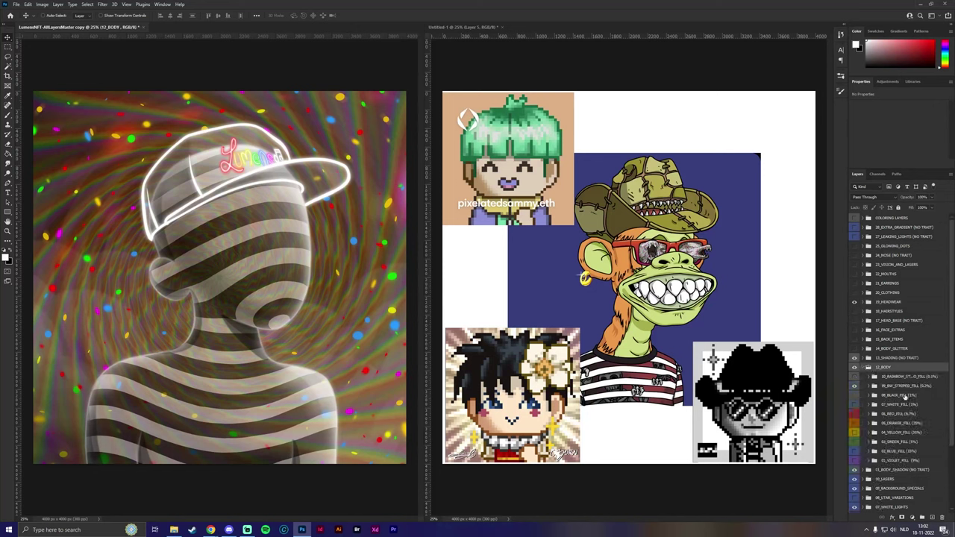
{"action": "left_click", "coordinate": [854, 387]}
{"action": "left_click", "coordinate": [854, 423]}
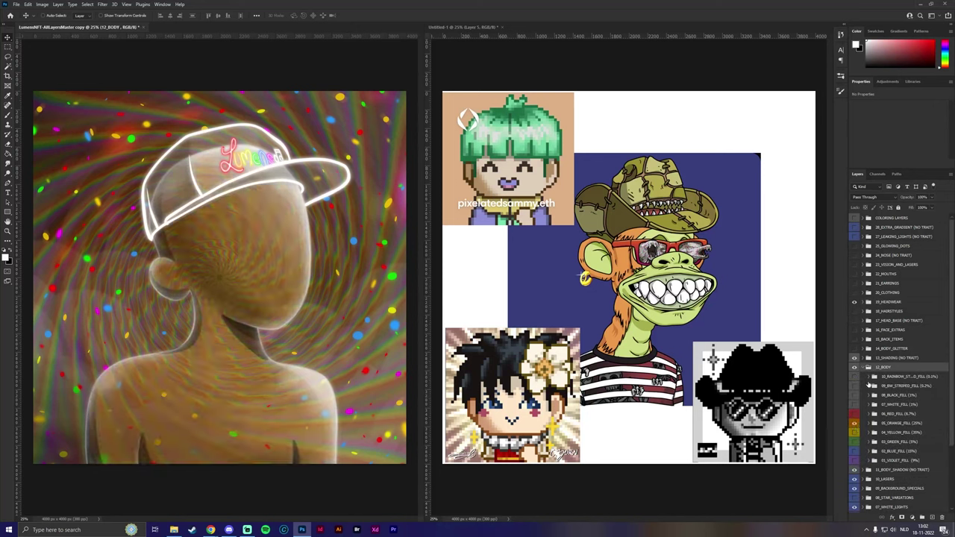
{"action": "left_click", "coordinate": [863, 368]}
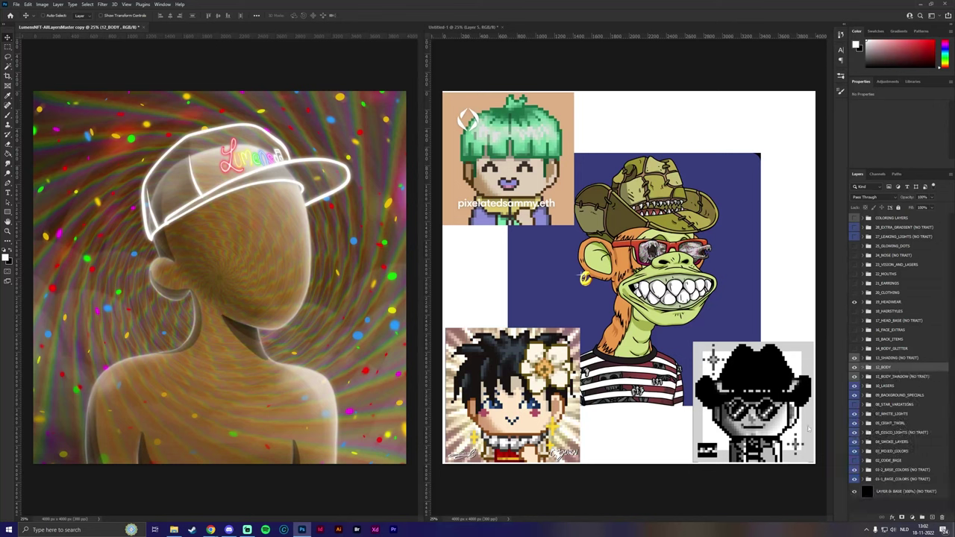
Step: Examine the color variants inside the two BASE_COLORS groups at the bottom of the layer stack
{"action": "left_click", "coordinate": [863, 470]}
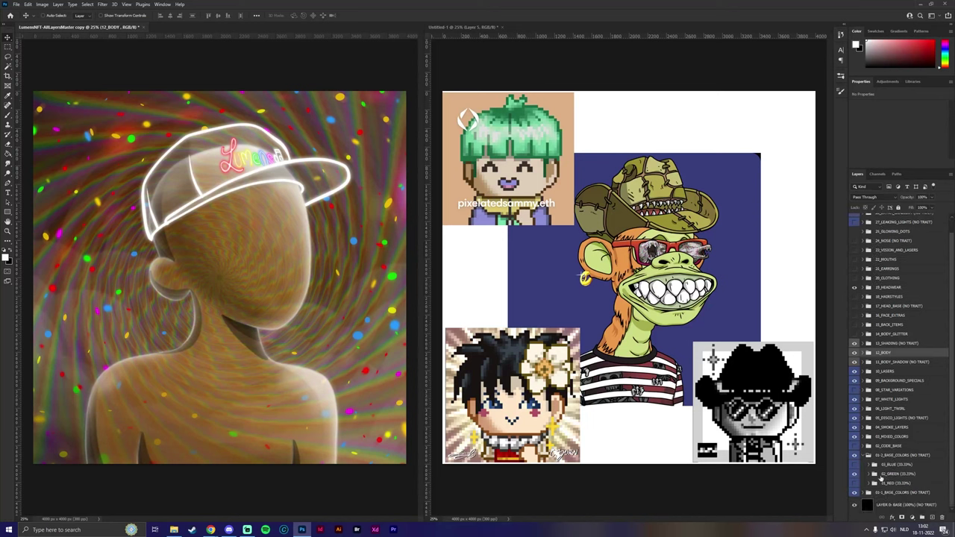
{"action": "left_click", "coordinate": [866, 455]}
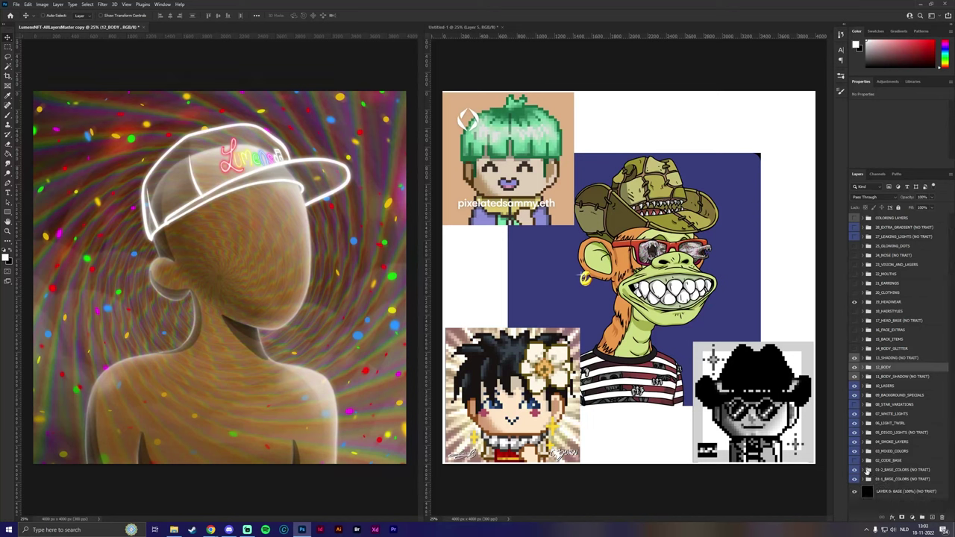
{"action": "left_click", "coordinate": [862, 478]}
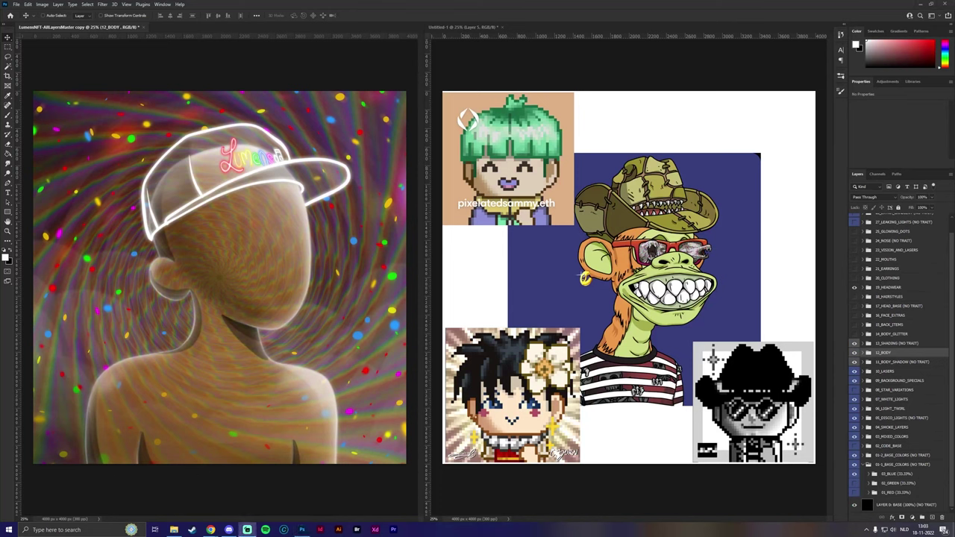
{"action": "left_click", "coordinate": [863, 464]}
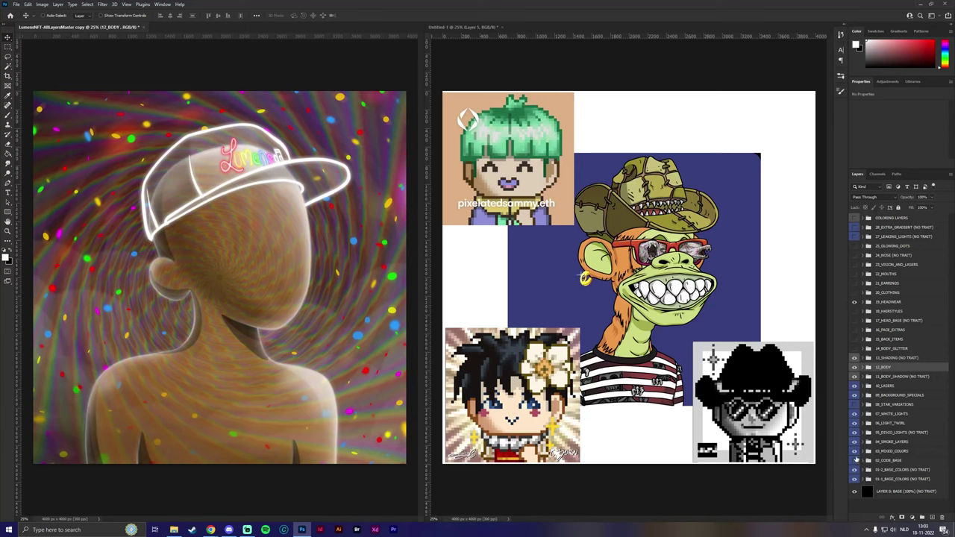
Step: Show the 02_CODE_BASE group with the blue version of CODE_BASE_ONE and hide 03_MIXED_COLORS
{"action": "left_click", "coordinate": [854, 460]}
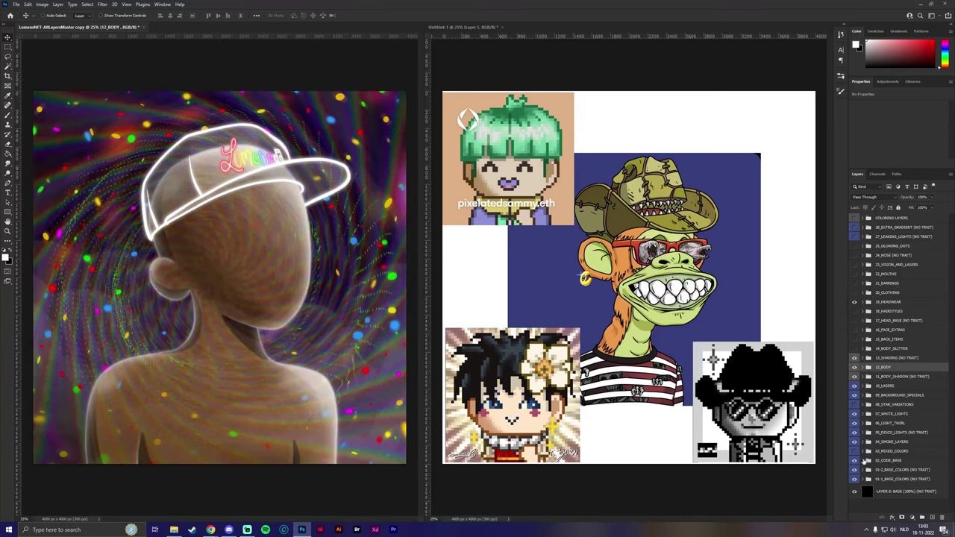
{"action": "left_click", "coordinate": [863, 460]}
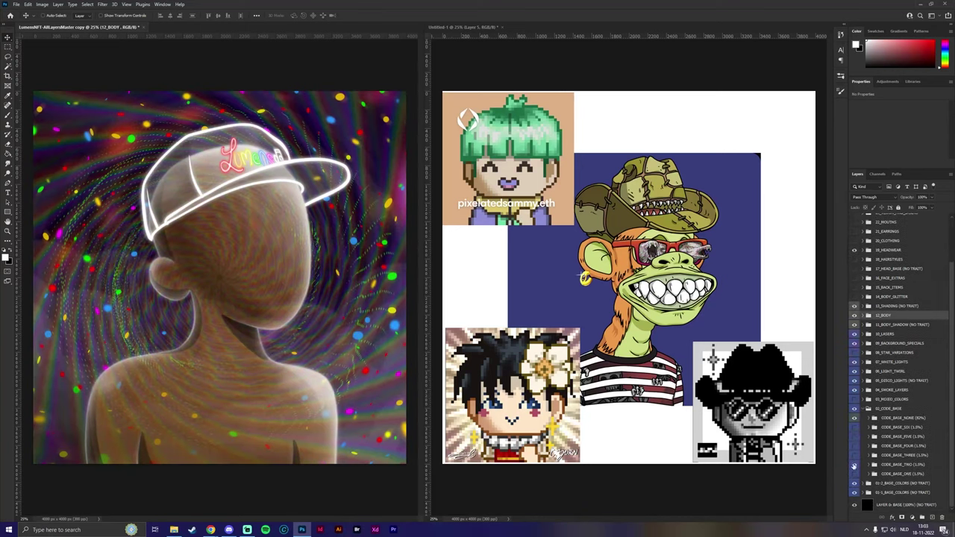
{"action": "left_click", "coordinate": [855, 475]}
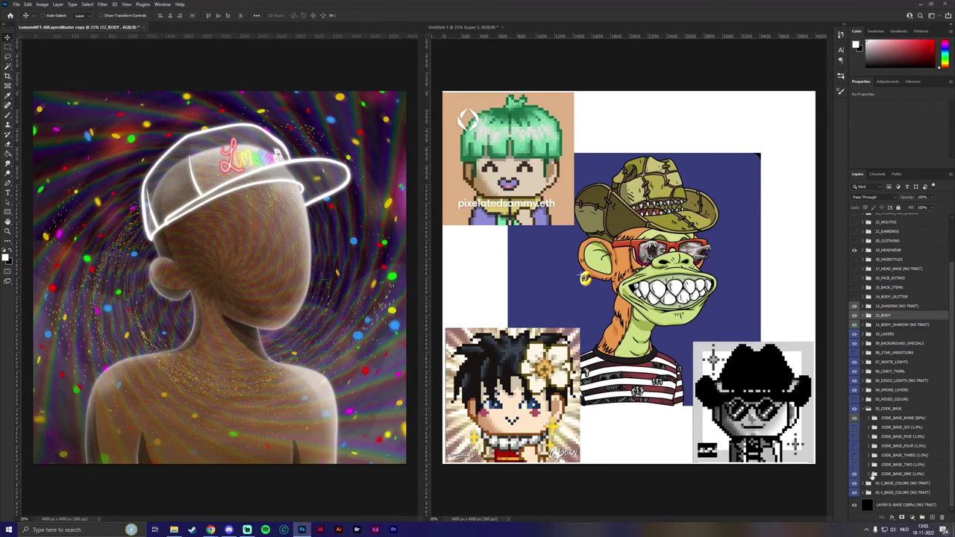
{"action": "left_click", "coordinate": [873, 475]}
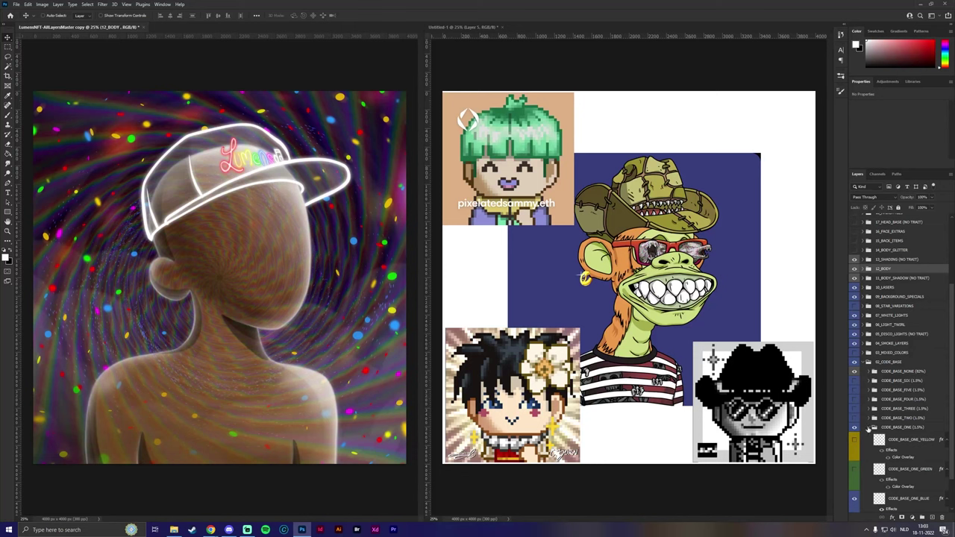
{"action": "left_click", "coordinate": [868, 428]}
{"action": "left_click", "coordinate": [863, 409]}
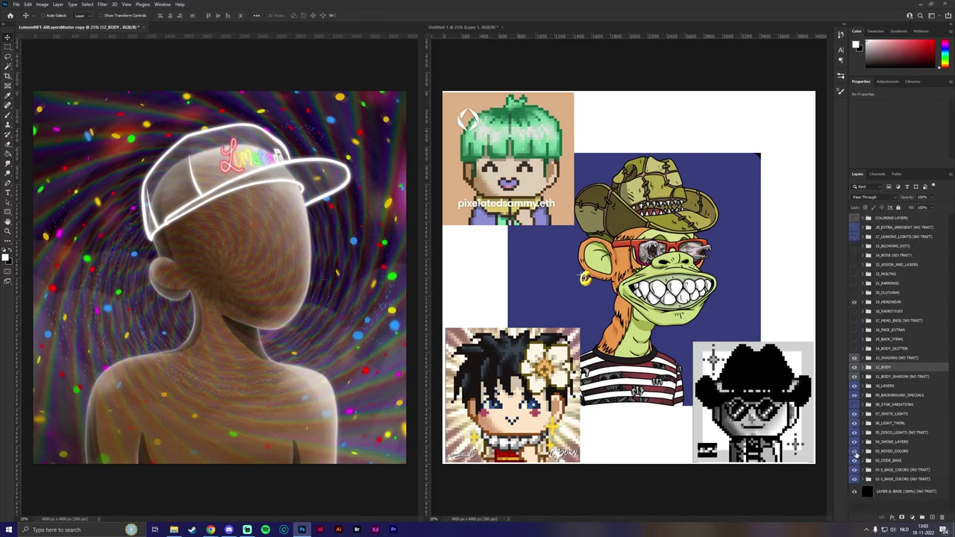
Step: Show 03_MIXED_COLORS, hide its green-yellow-brown variant, and preview the red-orange, purple-red-orange and green-red-orange variants one at a time
{"action": "left_click", "coordinate": [855, 452]}
{"action": "left_click", "coordinate": [863, 451]}
{"action": "scroll", "coordinate": [903, 441], "scroll_direction": "down", "scroll_amount": 6}
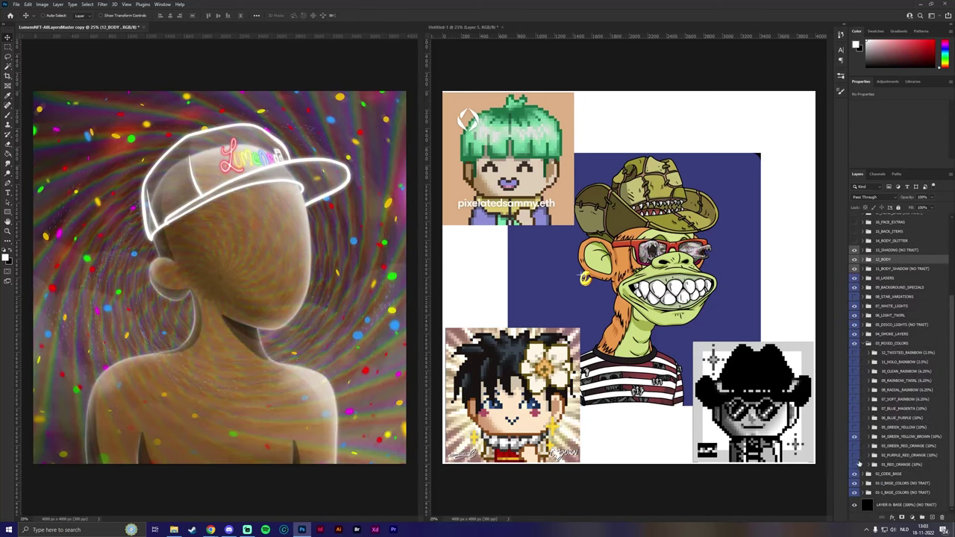
{"action": "left_click", "coordinate": [854, 437]}
{"action": "left_click", "coordinate": [854, 464]}
{"action": "left_click", "coordinate": [854, 464]}
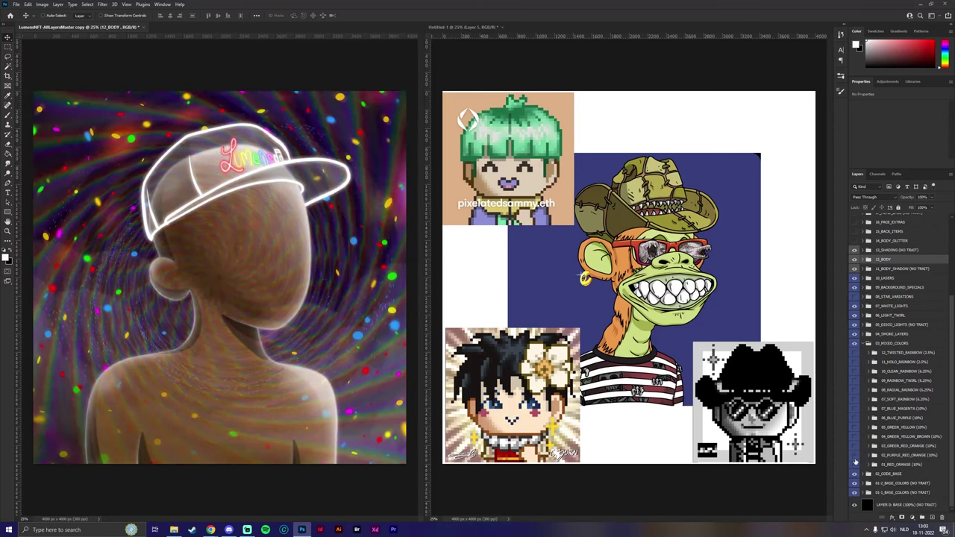
{"action": "left_click", "coordinate": [855, 455]}
{"action": "left_click", "coordinate": [855, 455]}
{"action": "left_click", "coordinate": [855, 446]}
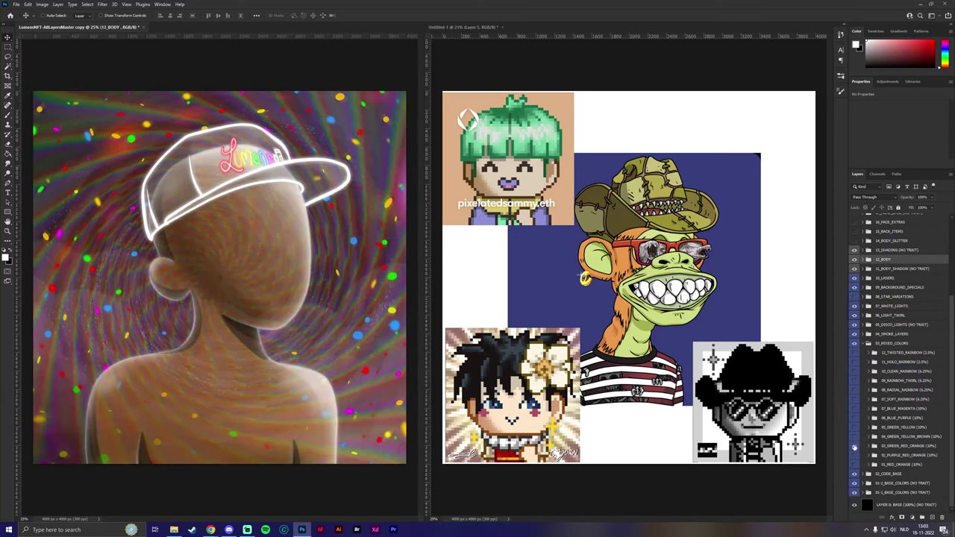
{"action": "left_click", "coordinate": [855, 446]}
Step: Preview the green-yellow variants, leave only 06_BLUE_PURPLE visible in 03_MIXED_COLORS, and check the layers inside it
{"action": "left_click", "coordinate": [854, 437]}
{"action": "left_click", "coordinate": [854, 437]}
{"action": "left_click", "coordinate": [854, 438]}
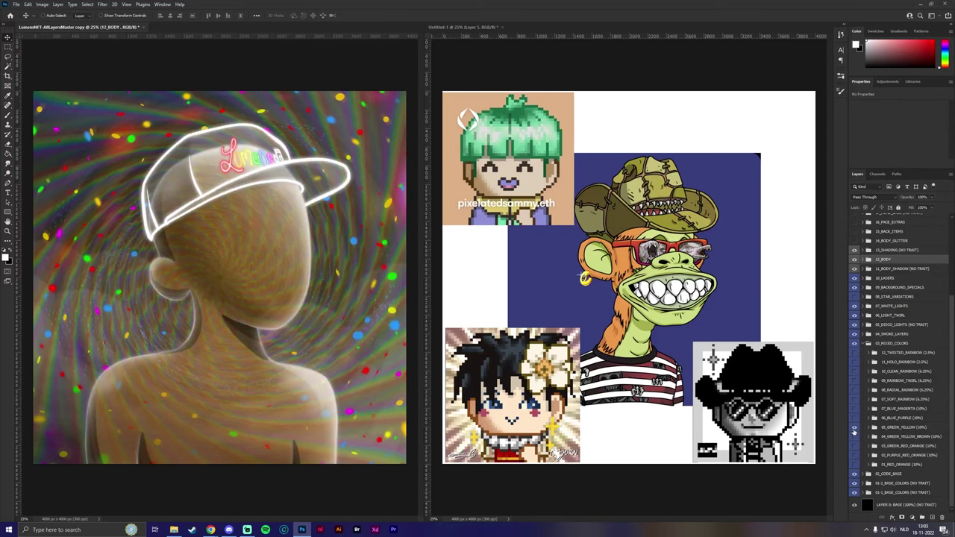
{"action": "left_click", "coordinate": [854, 428]}
{"action": "left_click", "coordinate": [854, 419]}
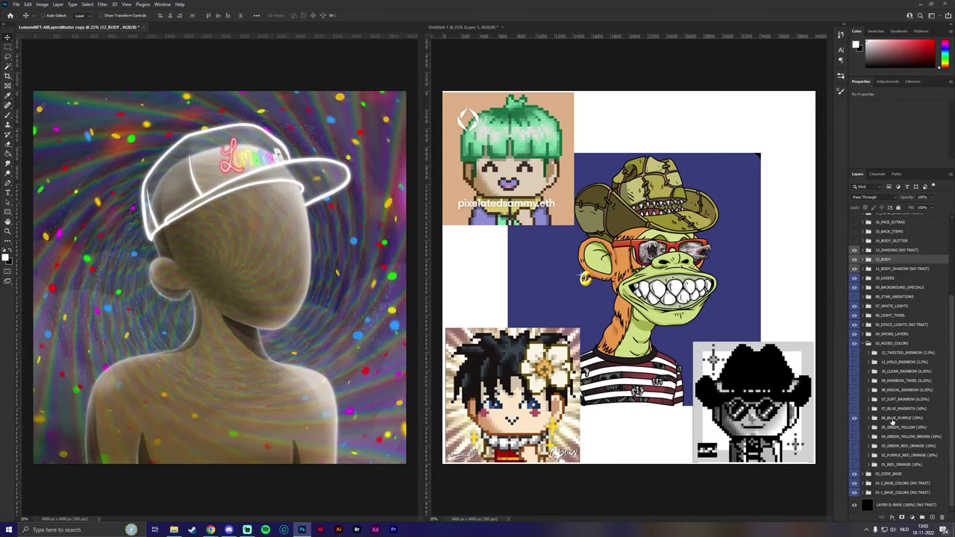
{"action": "left_click", "coordinate": [892, 422]}
{"action": "left_click", "coordinate": [869, 419]}
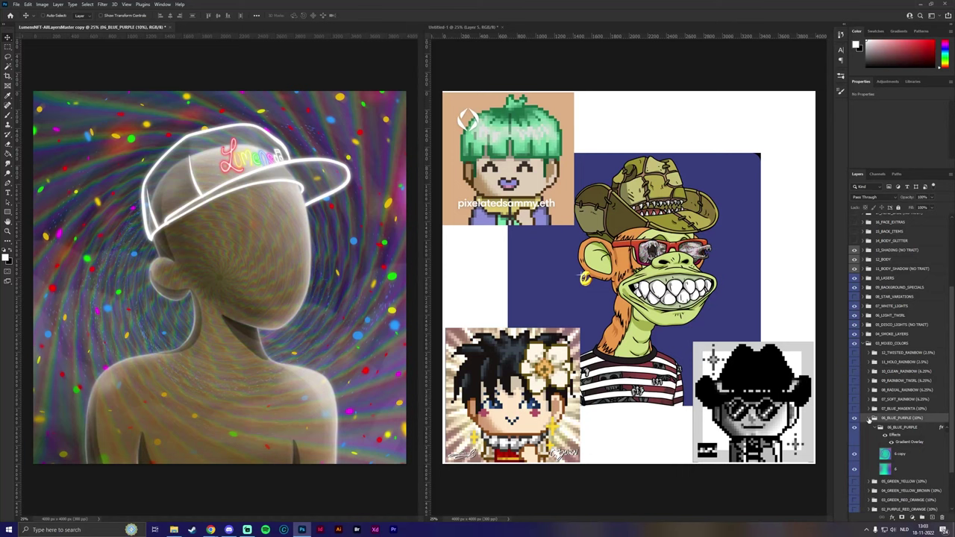
{"action": "left_click", "coordinate": [869, 419]}
Step: Delete every color variant group in 03_MIXED_COLORS except 06_BLUE_PURPLE
{"action": "left_click", "coordinate": [887, 410]}
{"action": "left_click", "coordinate": [898, 355], "text": "shift"}
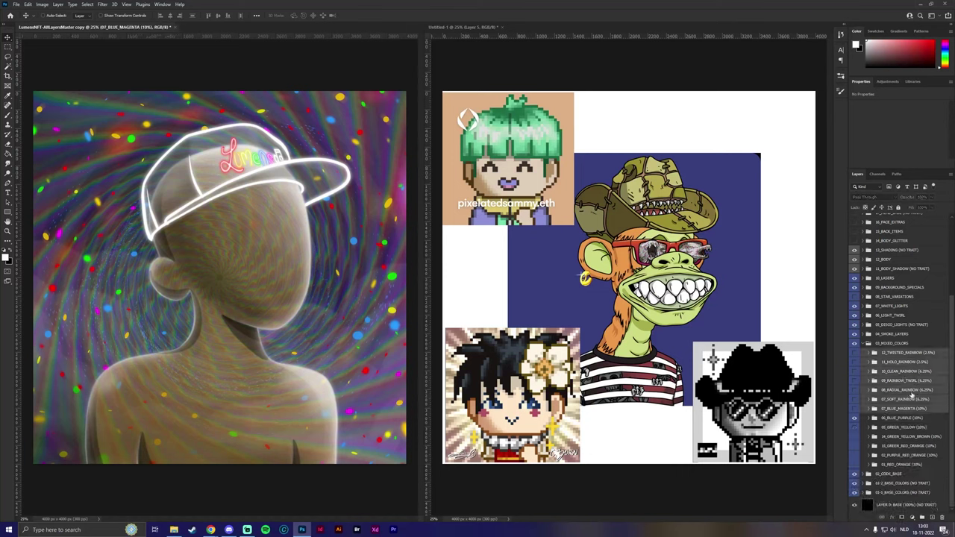
{"action": "left_click", "coordinate": [899, 429], "text": "ctrl"}
{"action": "left_click", "coordinate": [903, 464], "text": "shift"}
{"action": "right_click", "coordinate": [906, 451]}
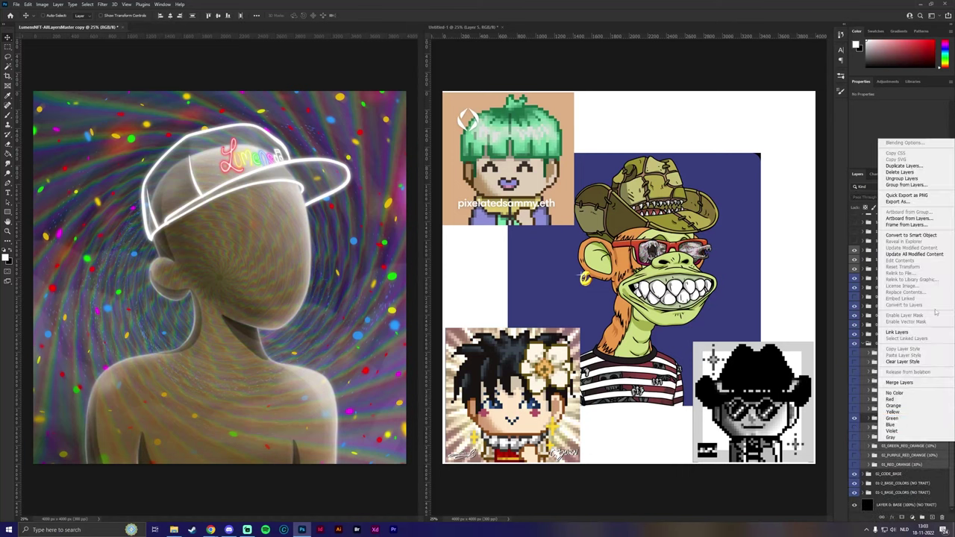
{"action": "left_click", "coordinate": [883, 178]}
{"action": "left_click", "coordinate": [442, 194]}
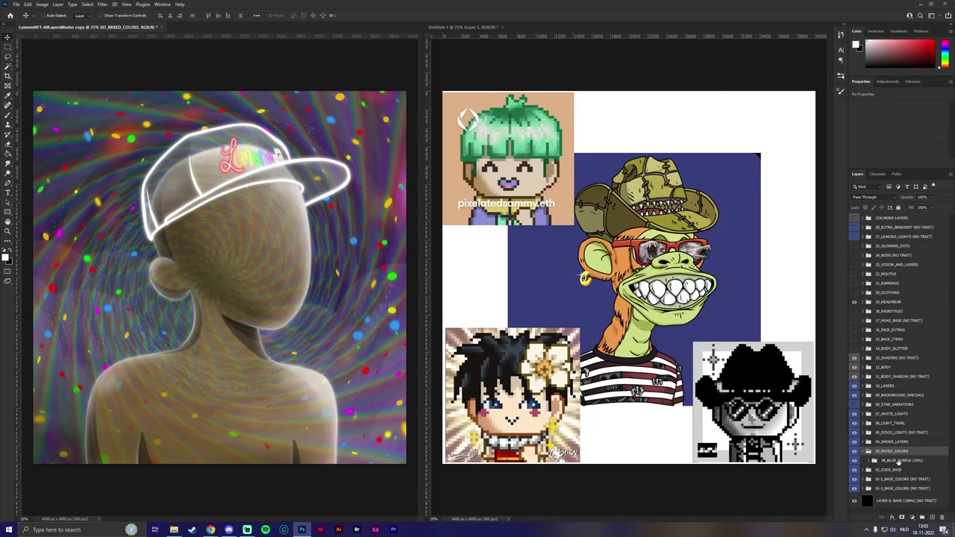
Step: Add a new layer above 06_BLUE_PURPLE in 03_MIXED_COLORS, fill it with saturated blue and clip it to that group
{"action": "left_click", "coordinate": [908, 463]}
{"action": "left_click", "coordinate": [932, 518]}
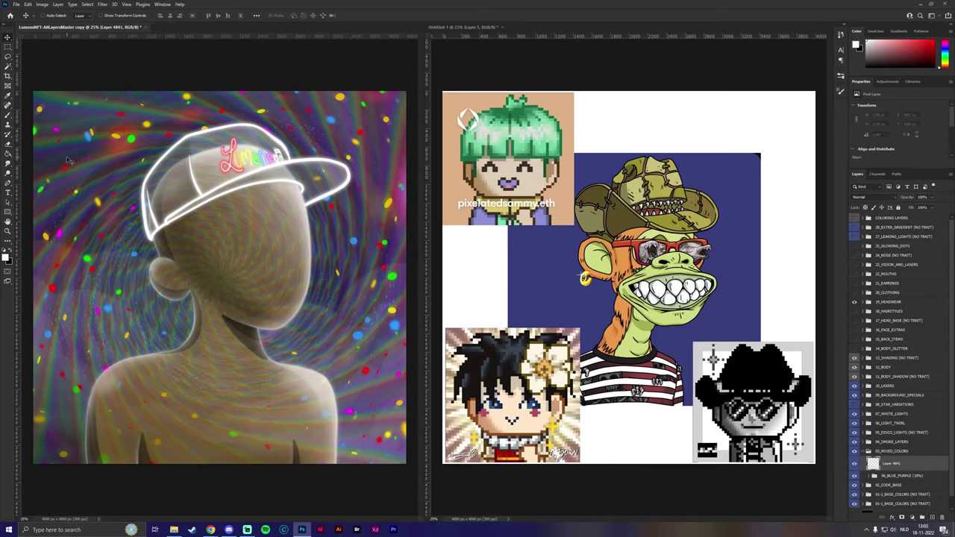
{"action": "left_click", "coordinate": [9, 154]}
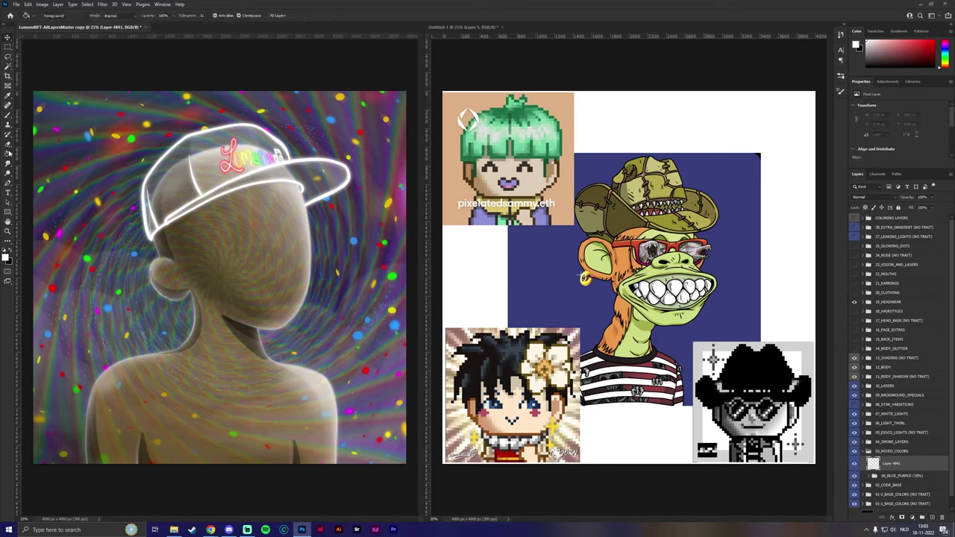
{"action": "left_click", "coordinate": [8, 256]}
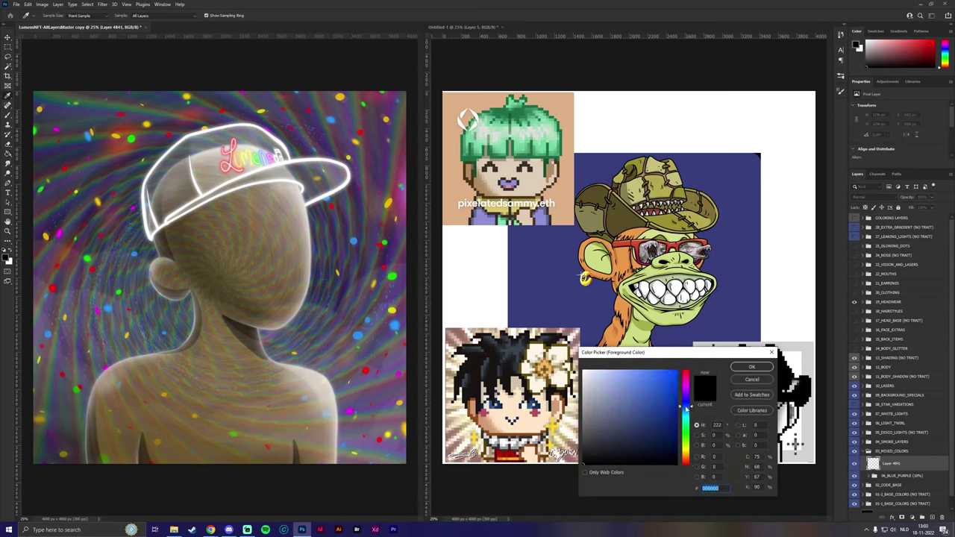
{"action": "left_click", "coordinate": [676, 371]}
{"action": "left_click", "coordinate": [751, 367]}
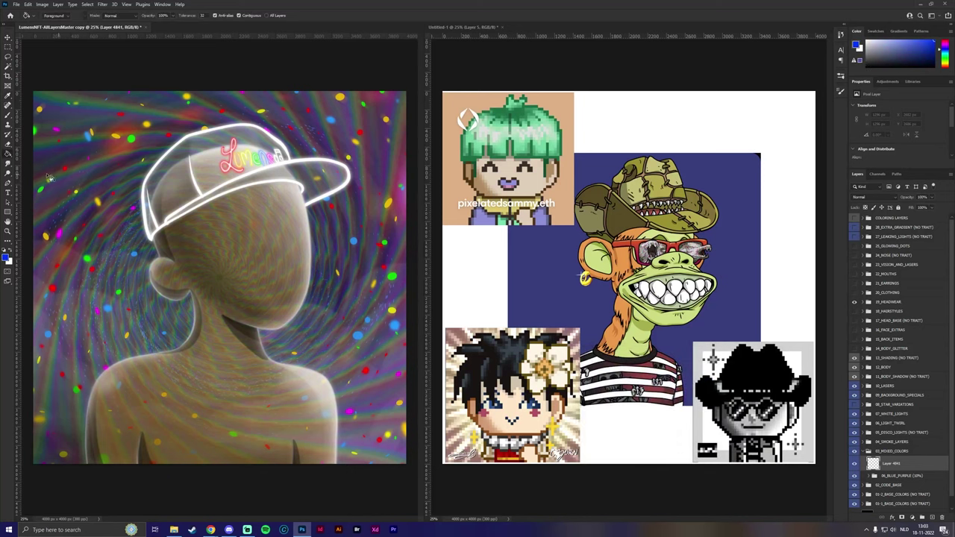
{"action": "left_click", "coordinate": [322, 258]}
{"action": "key", "text": "ctrl+alt+g"}
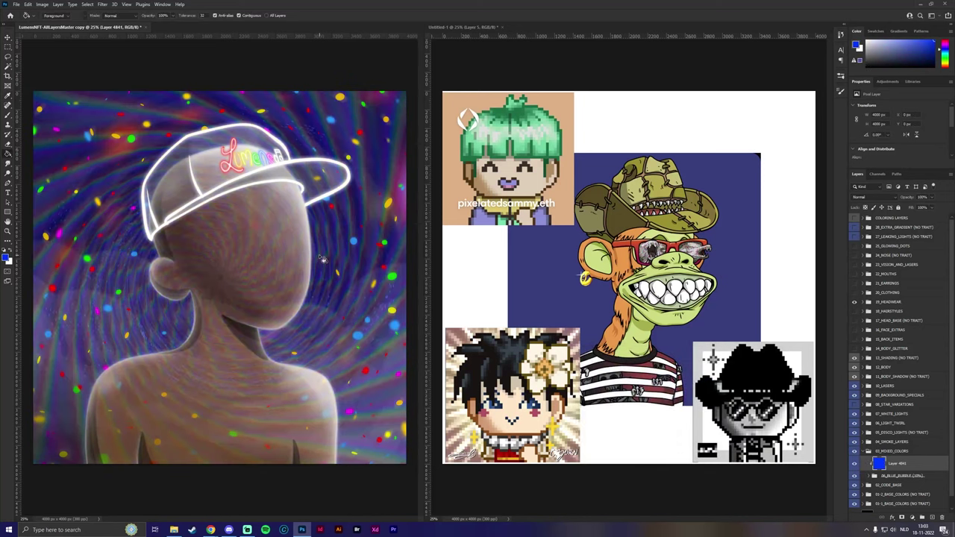
Step: Set the blue clipped layer in 03_MIXED_COLORS to Soft Light at about 49% opacity and collapse the group
{"action": "left_click", "coordinate": [881, 199]}
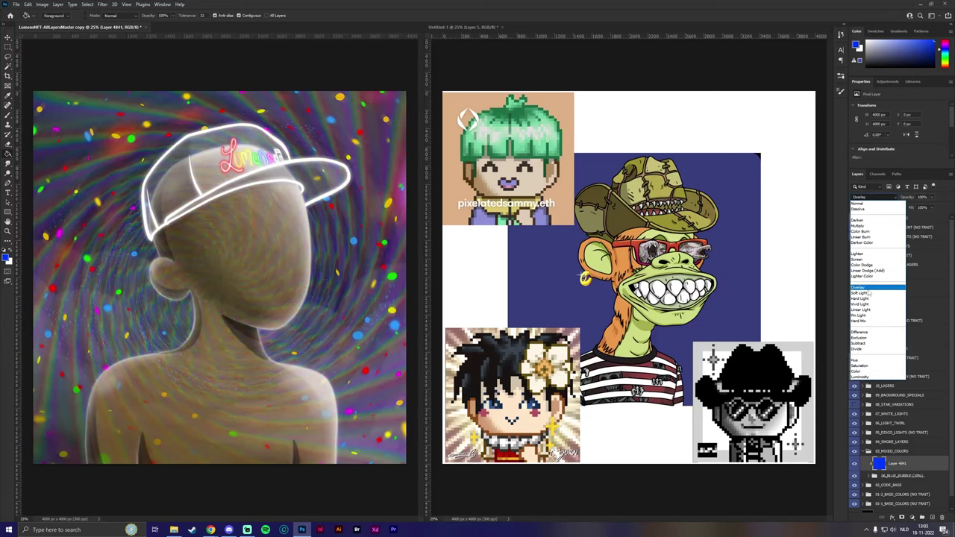
{"action": "left_click", "coordinate": [879, 292]}
{"action": "left_click_drag", "start_coordinate": [933, 201], "coordinate": [915, 209]}
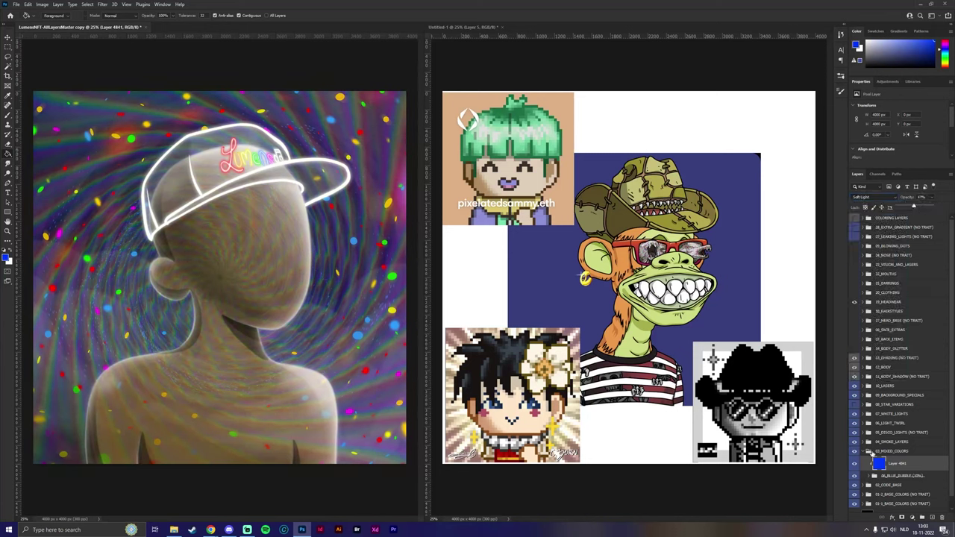
{"action": "left_click", "coordinate": [864, 451]}
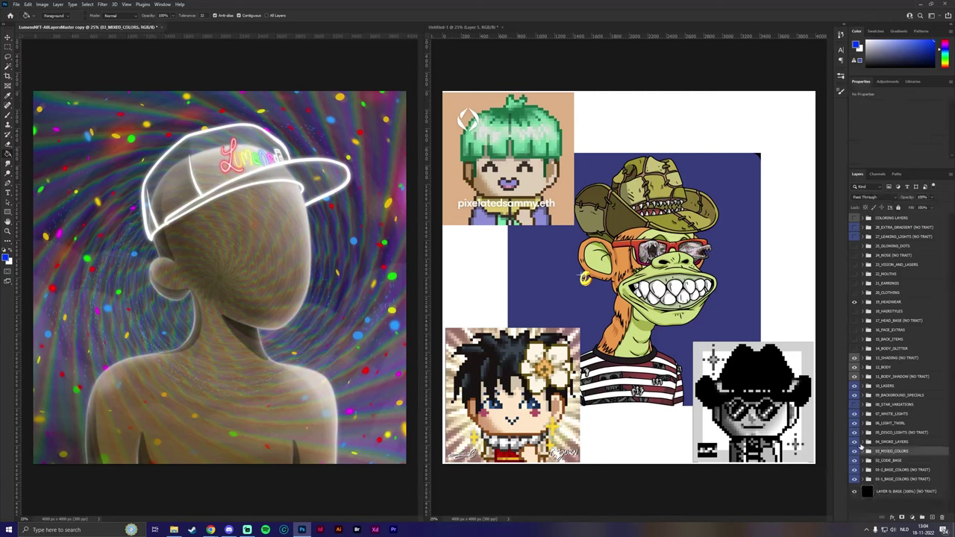
Step: Hide the 04_SMOKE_LAYERS group to check its effect, and delete it with its contents
{"action": "left_click", "coordinate": [854, 442]}
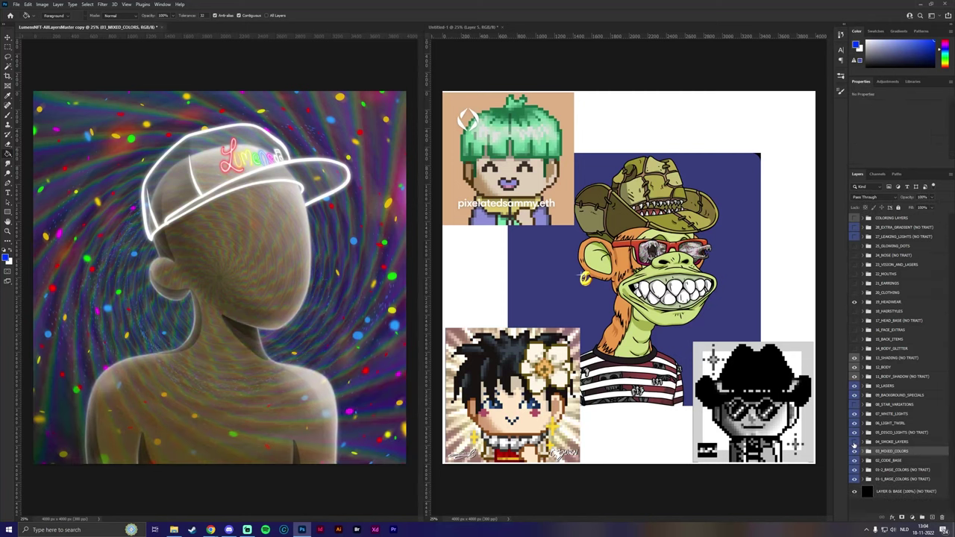
{"action": "left_click", "coordinate": [867, 443]}
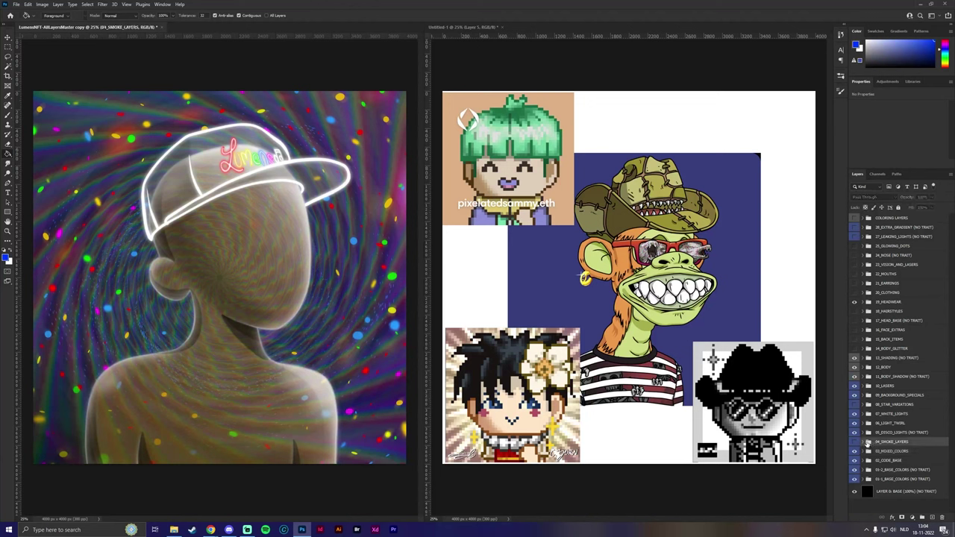
{"action": "right_click", "coordinate": [882, 445]}
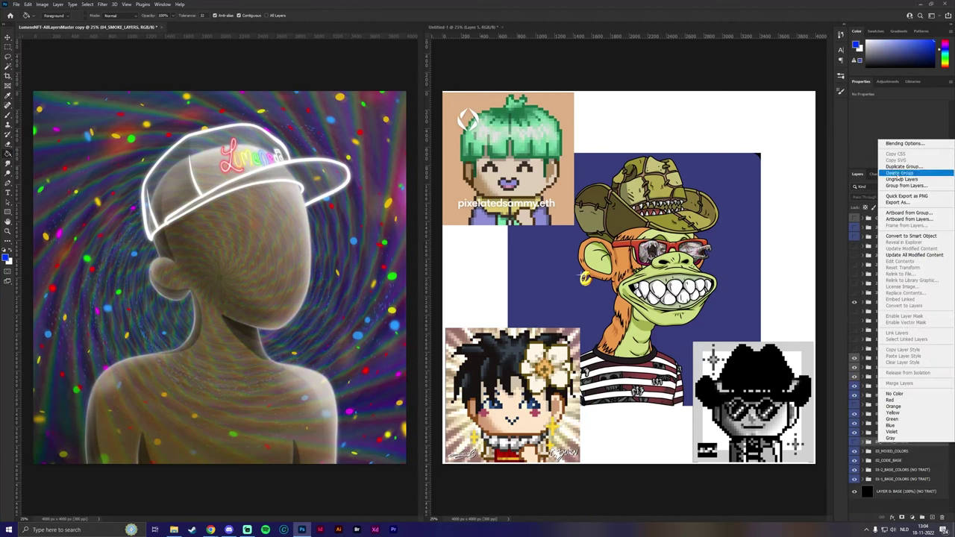
{"action": "left_click", "coordinate": [899, 177]}
{"action": "key", "text": "Return"}
Step: Check the variants inside 05_DISCO_LIGHTS (NO TRAIT) and delete the group together with its contents
{"action": "left_click", "coordinate": [895, 434]}
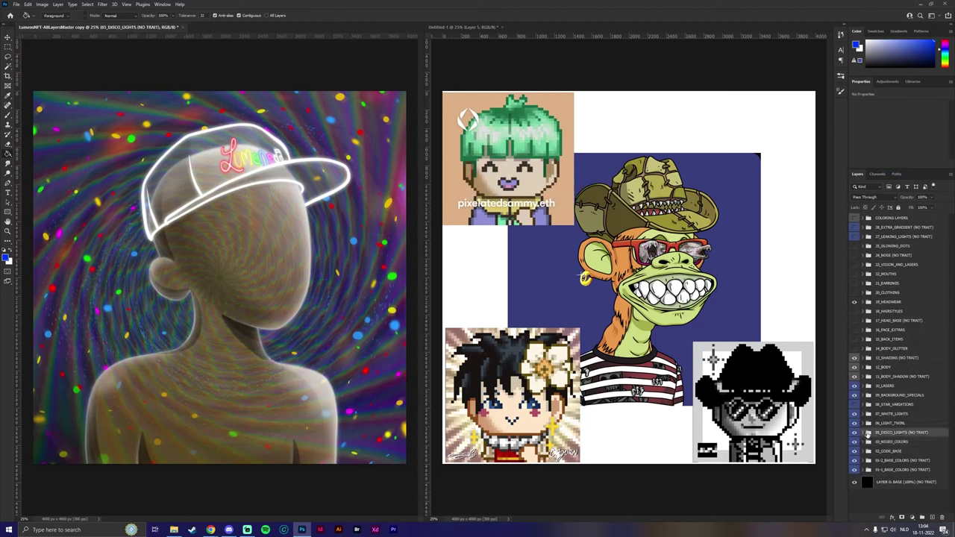
{"action": "left_click", "coordinate": [863, 433]}
{"action": "left_click", "coordinate": [855, 452]}
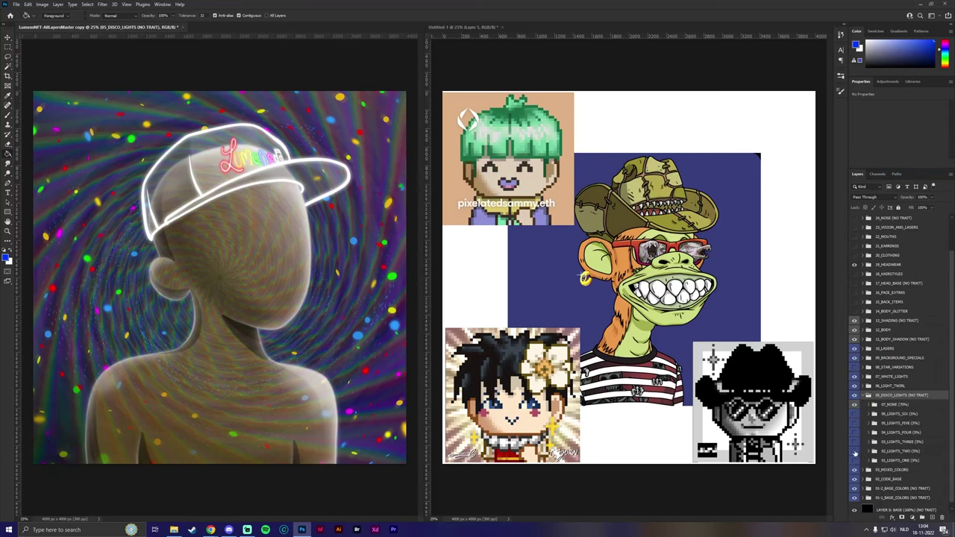
{"action": "left_click", "coordinate": [887, 407]}
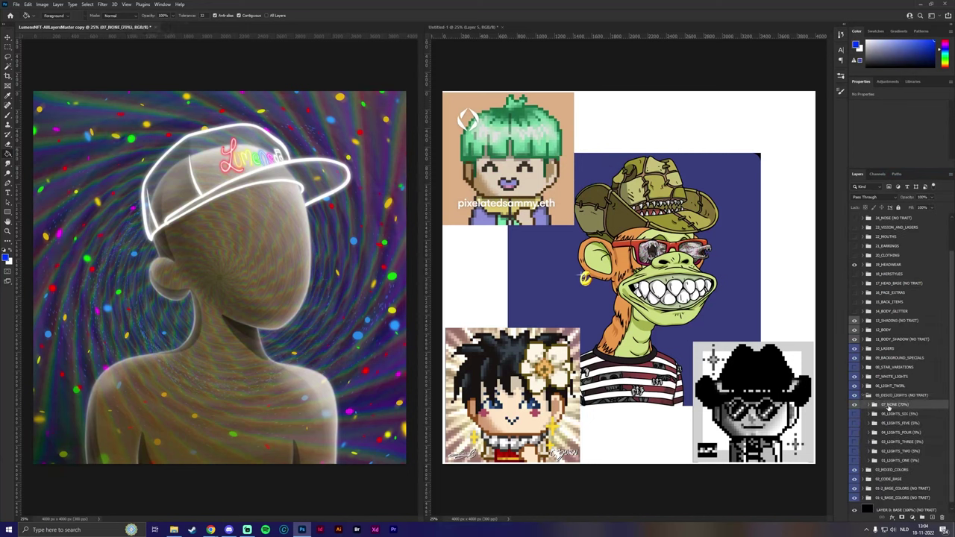
{"action": "left_click", "coordinate": [867, 395]}
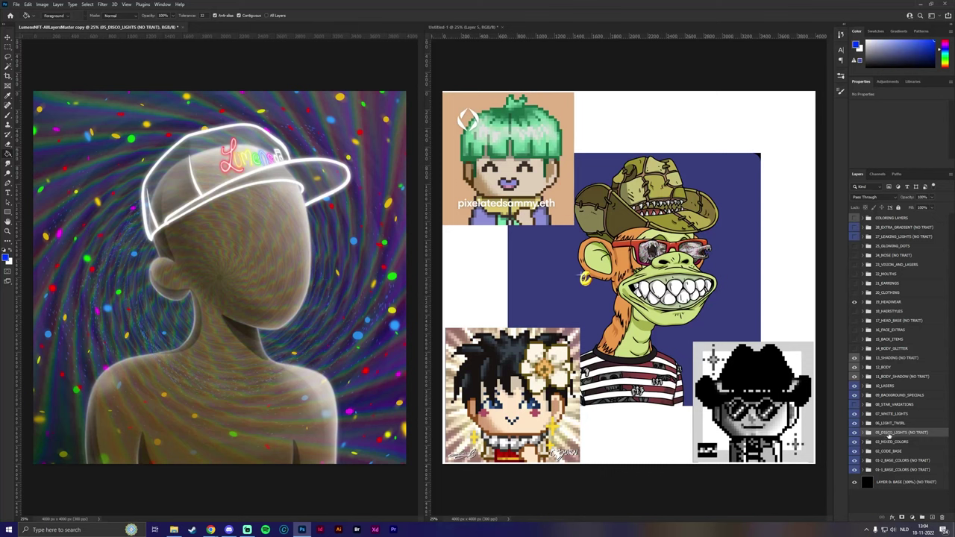
{"action": "right_click", "coordinate": [882, 432]}
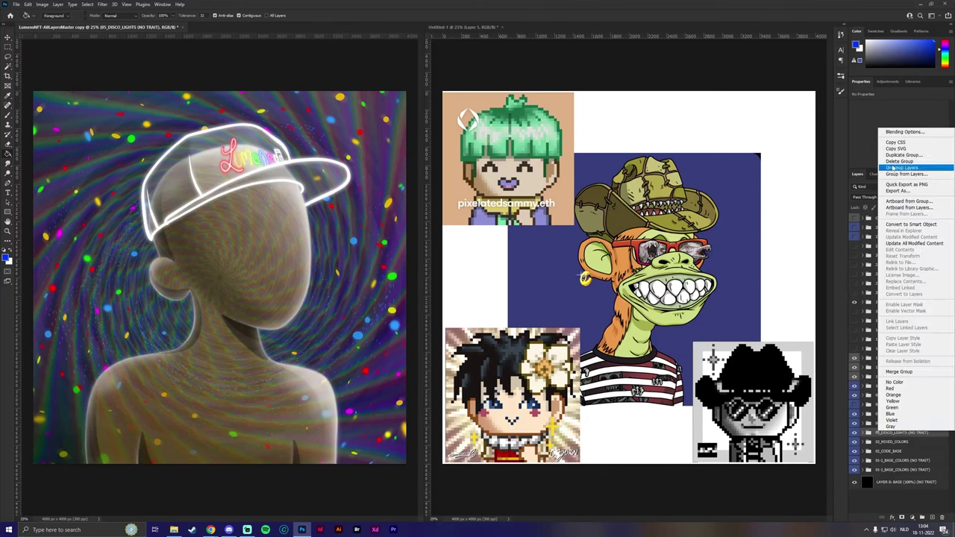
{"action": "left_click", "coordinate": [899, 166]}
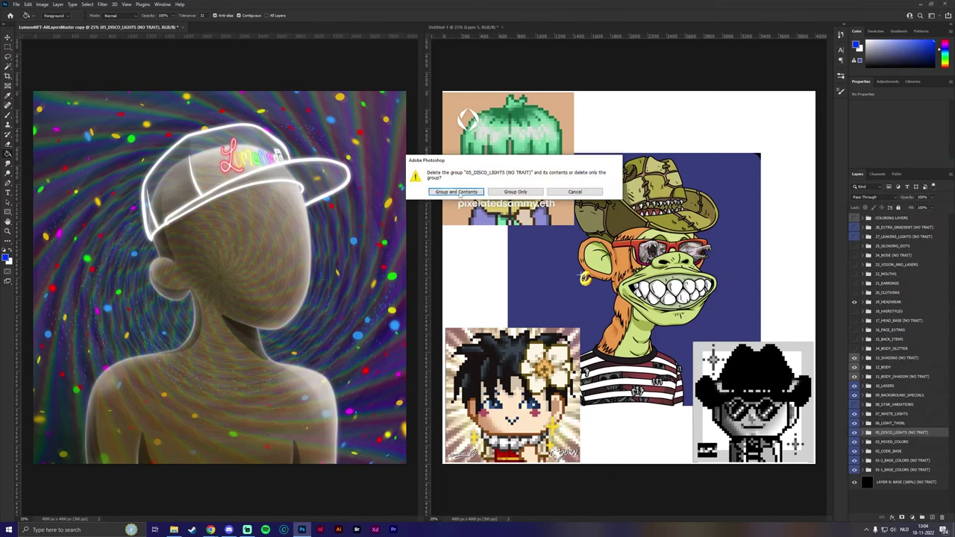
{"action": "left_click", "coordinate": [456, 191]}
Step: Toggle 06_LIGHT_TWIRL to check its effect and make 08_RAINBOW_TWO the only visible variant inside it
{"action": "left_click", "coordinate": [894, 423]}
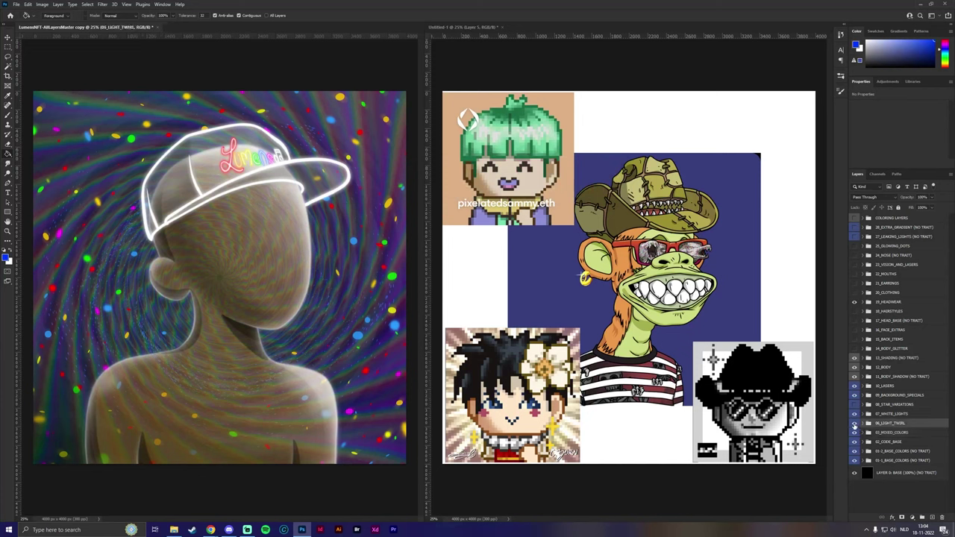
{"action": "left_click", "coordinate": [855, 423]}
{"action": "left_click", "coordinate": [854, 423]}
{"action": "left_click", "coordinate": [862, 423]}
{"action": "scroll", "coordinate": [857, 382], "scroll_direction": "down", "scroll_amount": 2}
{"action": "left_click", "coordinate": [855, 390]}
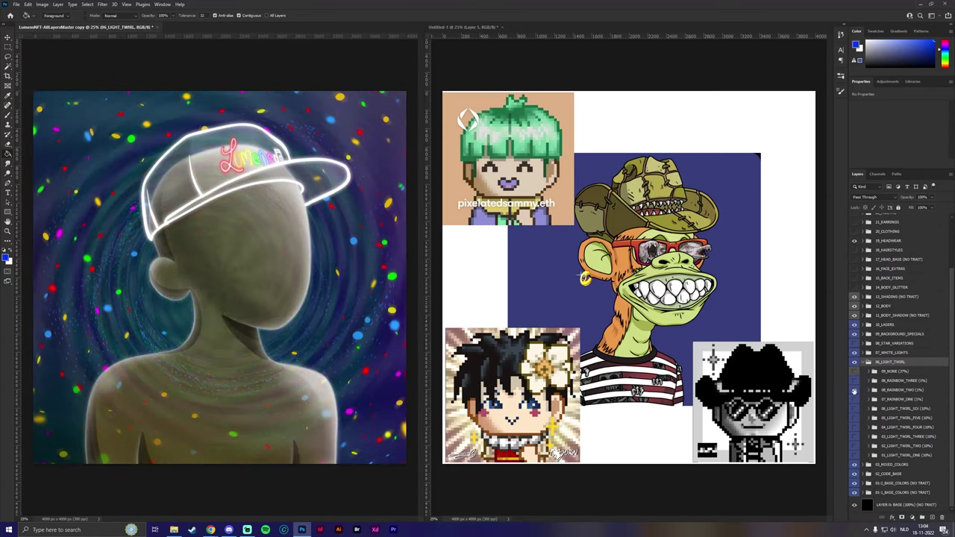
{"action": "left_click", "coordinate": [854, 390]}
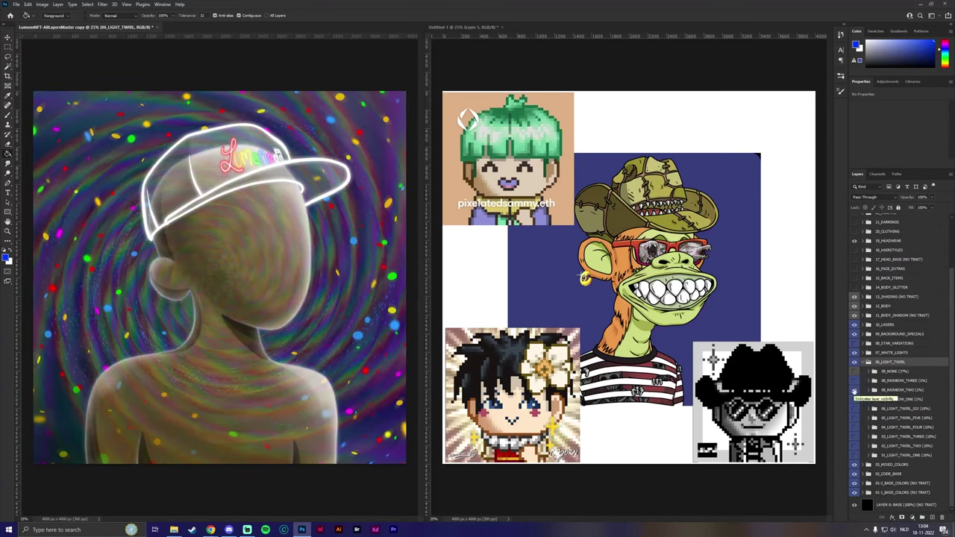
Step: Delete every variant group in 06_LIGHT_TWIRL except 08_RAINBOW_TWO
{"action": "left_click", "coordinate": [889, 391]}
{"action": "left_click", "coordinate": [891, 381]}
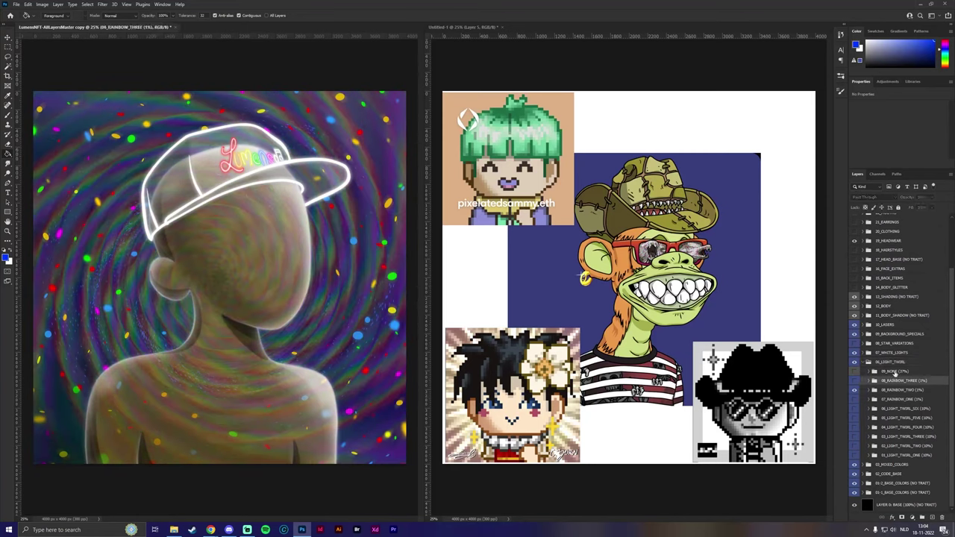
{"action": "left_click", "coordinate": [895, 372], "text": "ctrl"}
{"action": "left_click", "coordinate": [895, 400]}
{"action": "left_click", "coordinate": [895, 455], "text": "shift"}
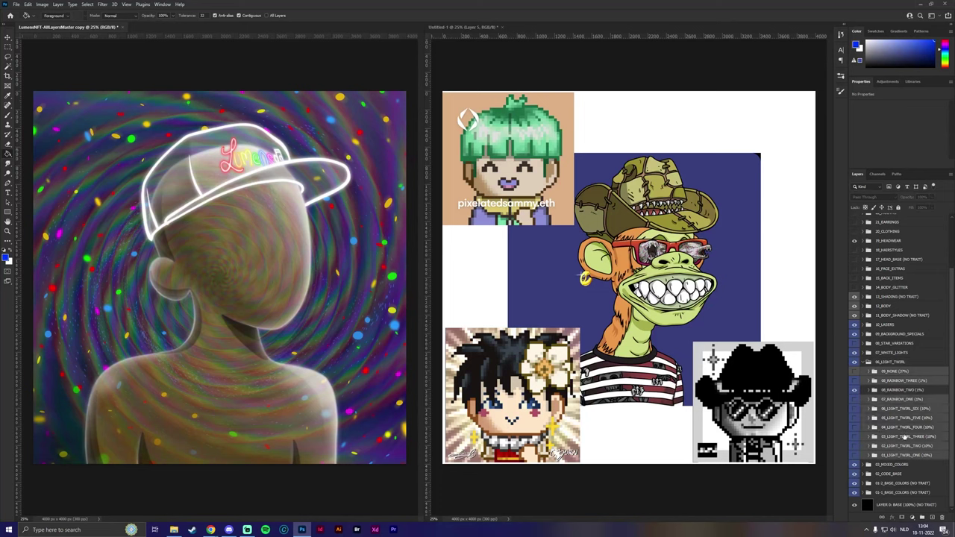
{"action": "right_click", "coordinate": [896, 455]}
{"action": "left_click", "coordinate": [905, 174]}
{"action": "key", "text": "Return"}
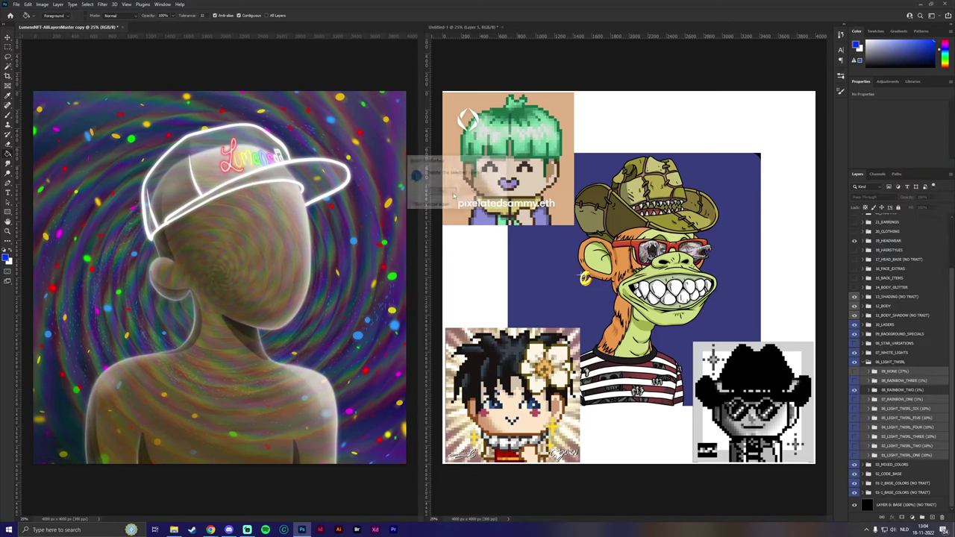
Step: Add a new layer above 08_RAINBOW_TWO, fill it with the same blue and clip it to that group
{"action": "left_click", "coordinate": [932, 515]}
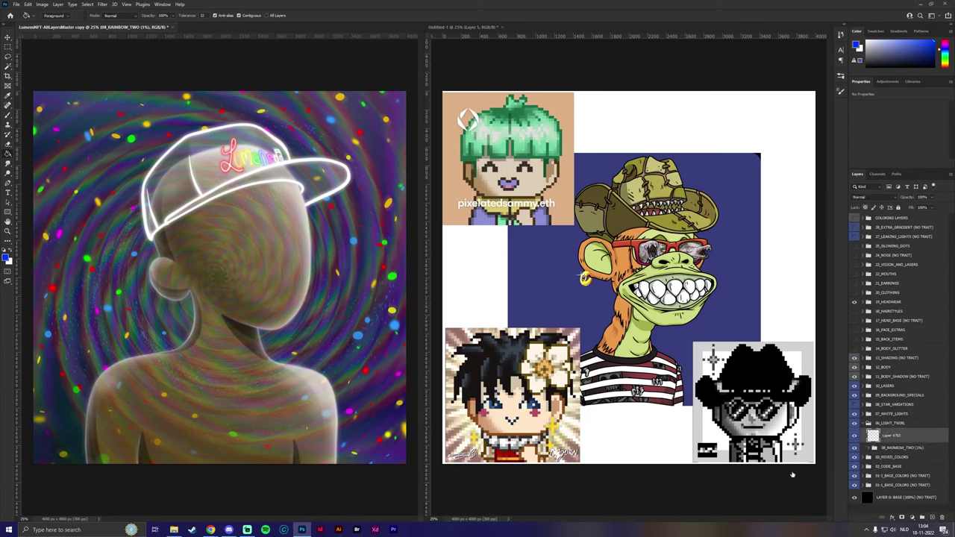
{"action": "left_click", "coordinate": [240, 268]}
{"action": "key", "text": "ctrl+alt+g"}
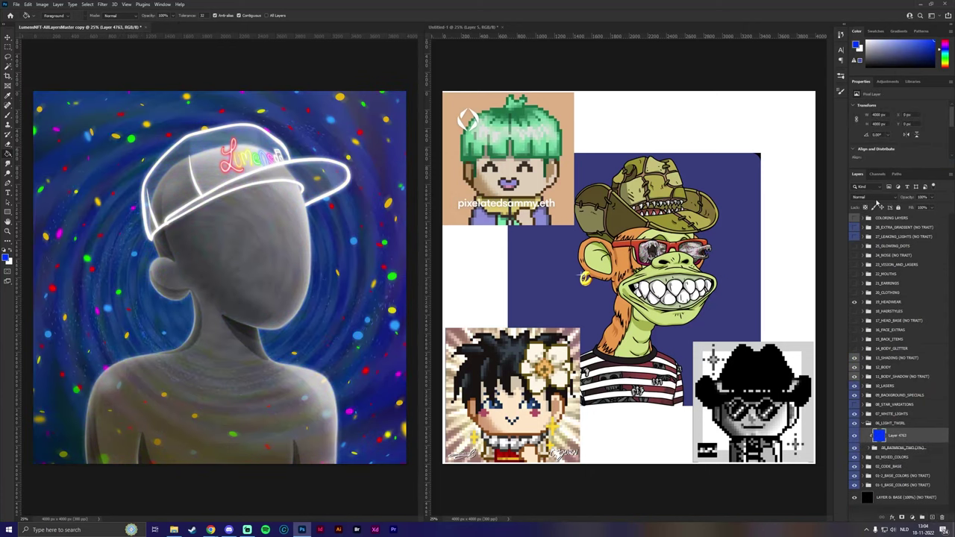
Step: Set the blue layer clipped to 08_RAINBOW_TWO to Vivid Light at about 53% opacity and collapse 06_LIGHT_TWIRL
{"action": "left_click", "coordinate": [873, 197]}
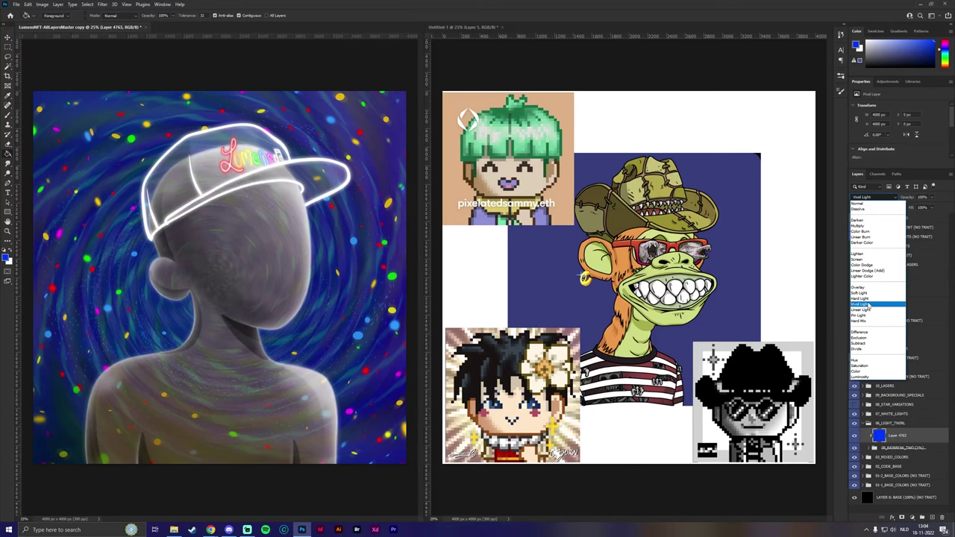
{"action": "left_click", "coordinate": [867, 305]}
{"action": "left_click", "coordinate": [931, 198]}
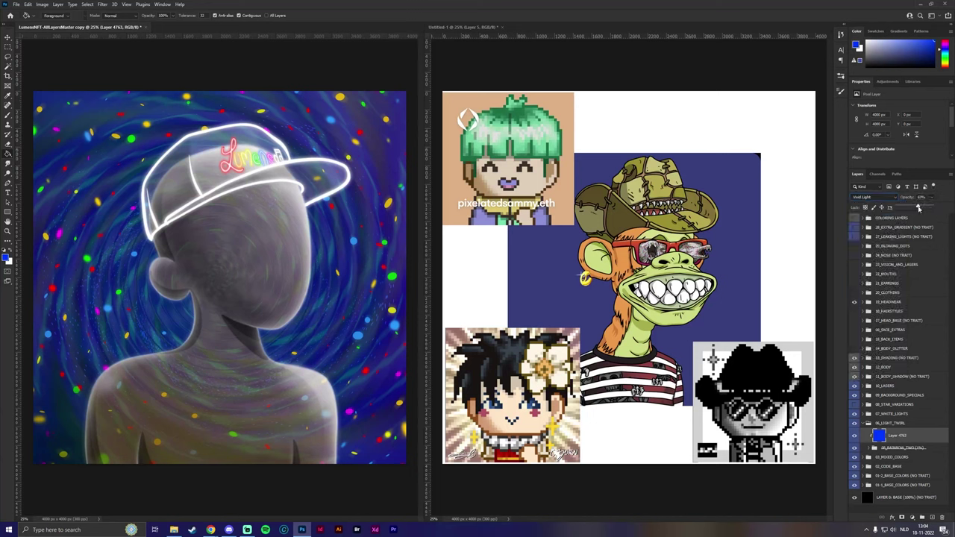
{"action": "left_click_drag", "start_coordinate": [930, 207], "coordinate": [918, 208]}
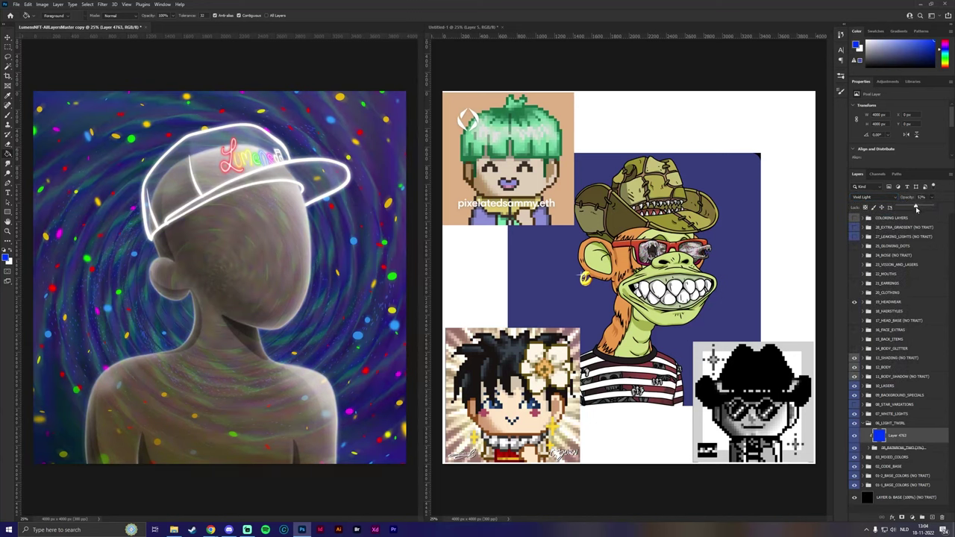
{"action": "left_click", "coordinate": [867, 423]}
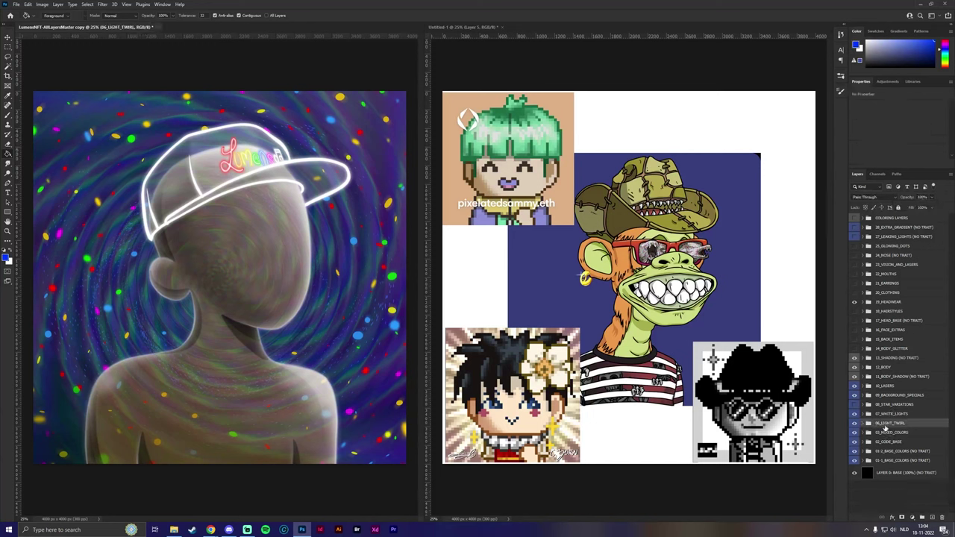
Step: Compare the artwork with and without 07_WHITE_LIGHTS and leave that group hidden
{"action": "left_click", "coordinate": [888, 414]}
{"action": "left_click", "coordinate": [855, 415]}
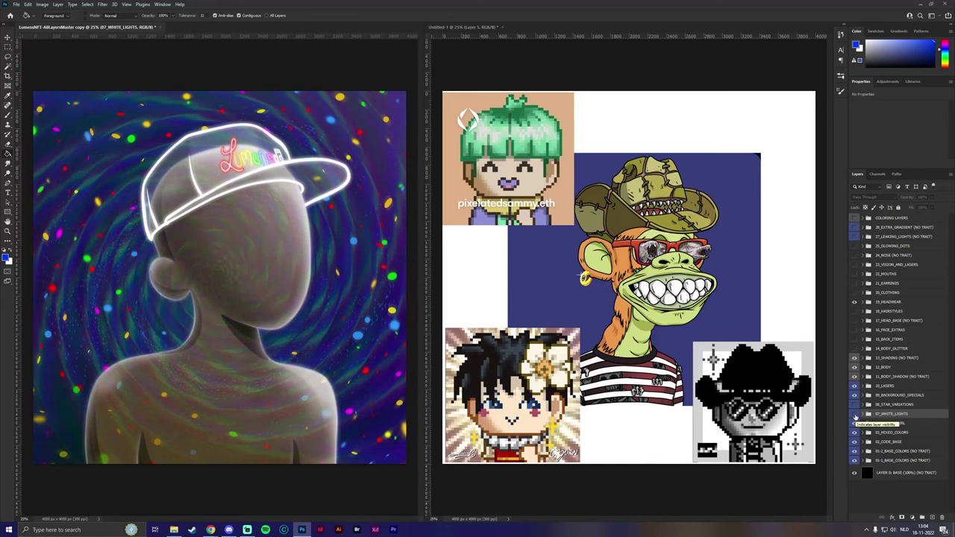
{"action": "left_click", "coordinate": [855, 415]}
{"action": "left_click", "coordinate": [855, 415]}
{"action": "left_click", "coordinate": [854, 415]}
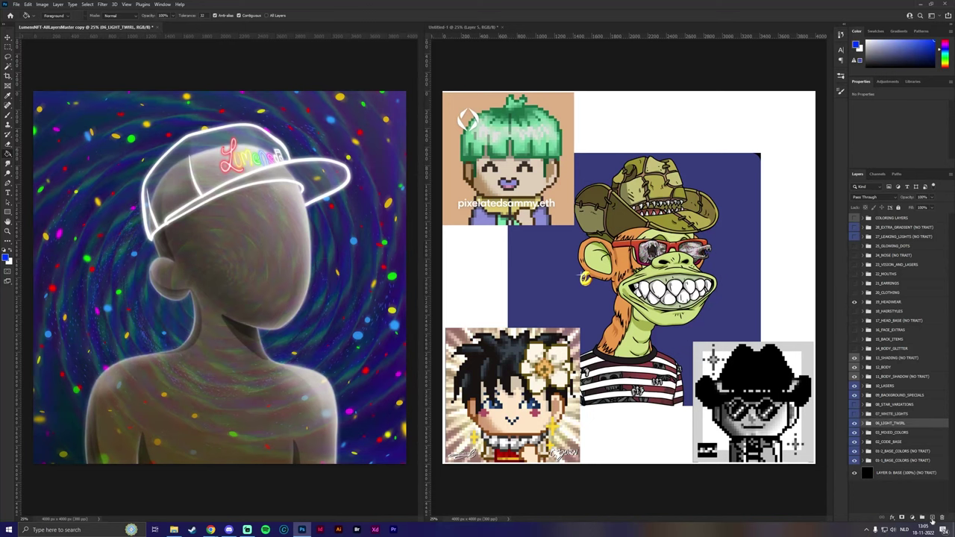
Step: Add an empty layer above 06_LIGHT_TWIRL and hide the 09_BACKGROUND_SPECIALS, 10_LASERS and 19_HEADWEAR groups
{"action": "left_click", "coordinate": [932, 517]}
{"action": "left_click", "coordinate": [854, 392]}
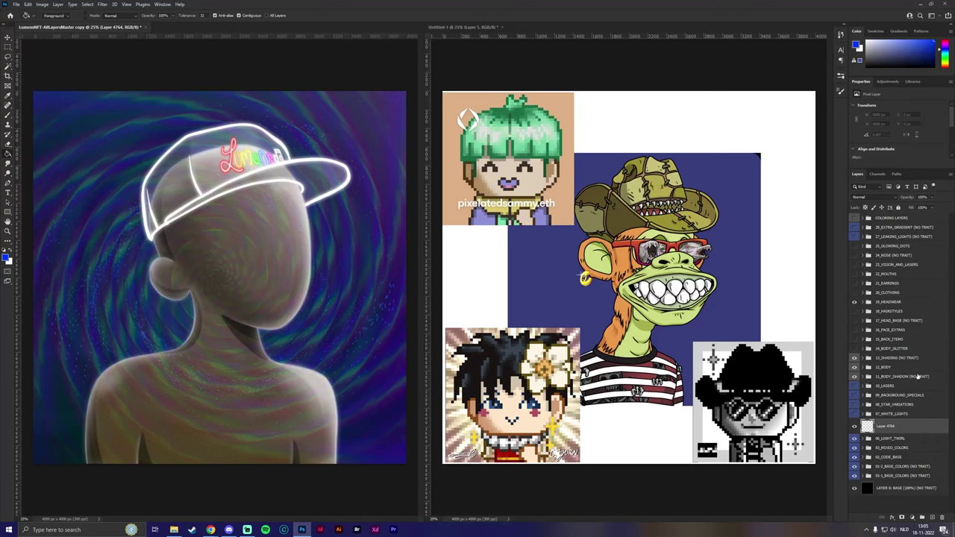
{"action": "left_click", "coordinate": [854, 301]}
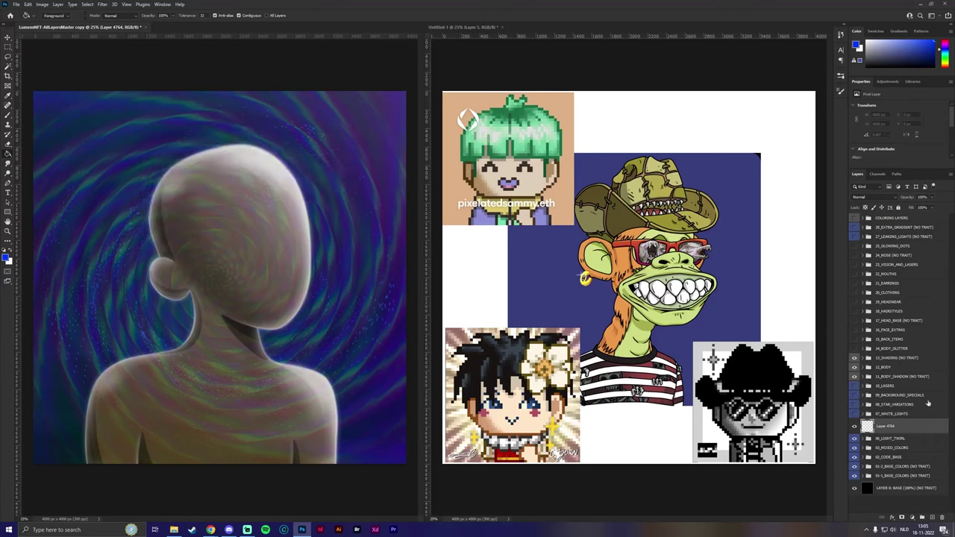
Step: Expand the 12_BODY group and duplicate its 05_ORANGE_FILL variant
{"action": "left_click", "coordinate": [863, 368]}
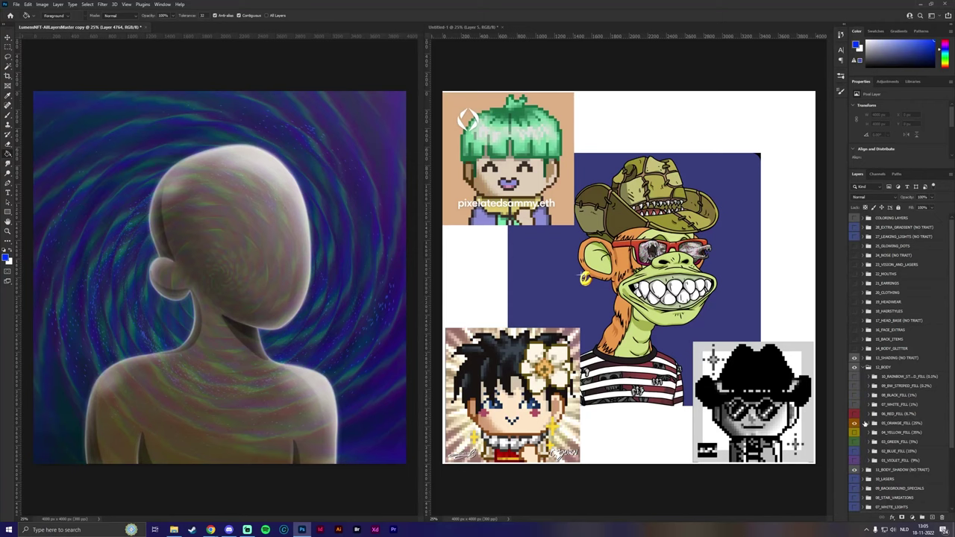
{"action": "left_click", "coordinate": [913, 423]}
{"action": "key", "text": "ctrl+j"}
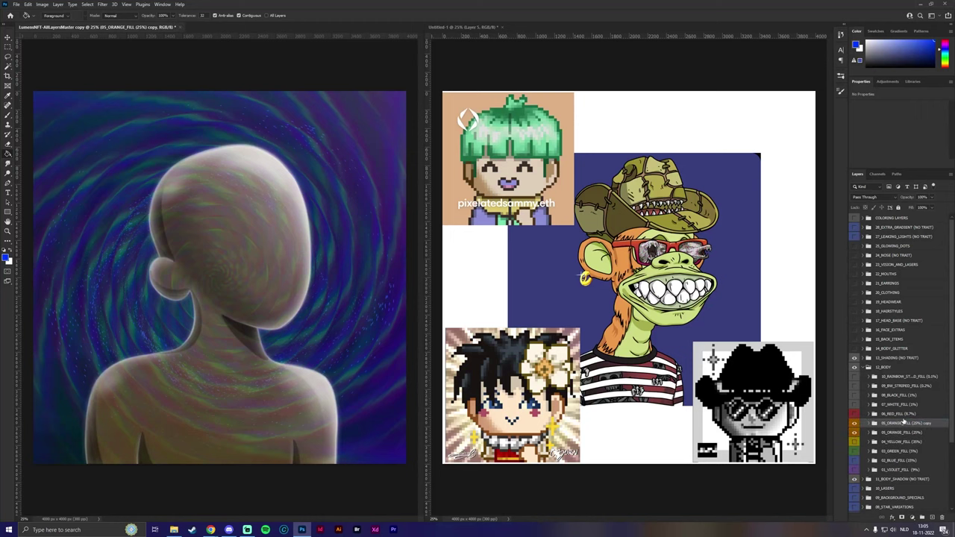
Step: Merge the duplicated 05_ORANGE_FILL group into one layer, set its blend mode to Color and lower its opacity
{"action": "right_click", "coordinate": [908, 424]}
{"action": "left_click", "coordinate": [916, 369]}
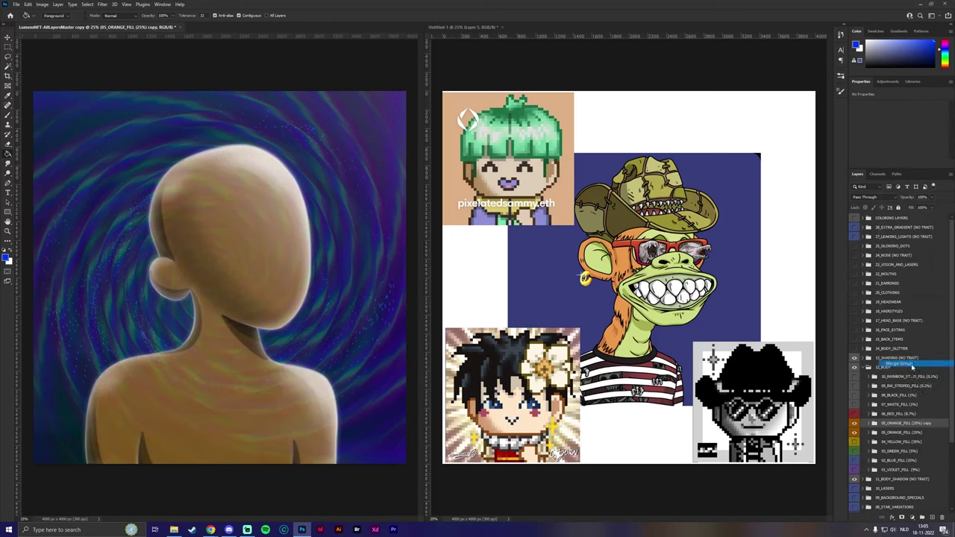
{"action": "left_click", "coordinate": [880, 200]}
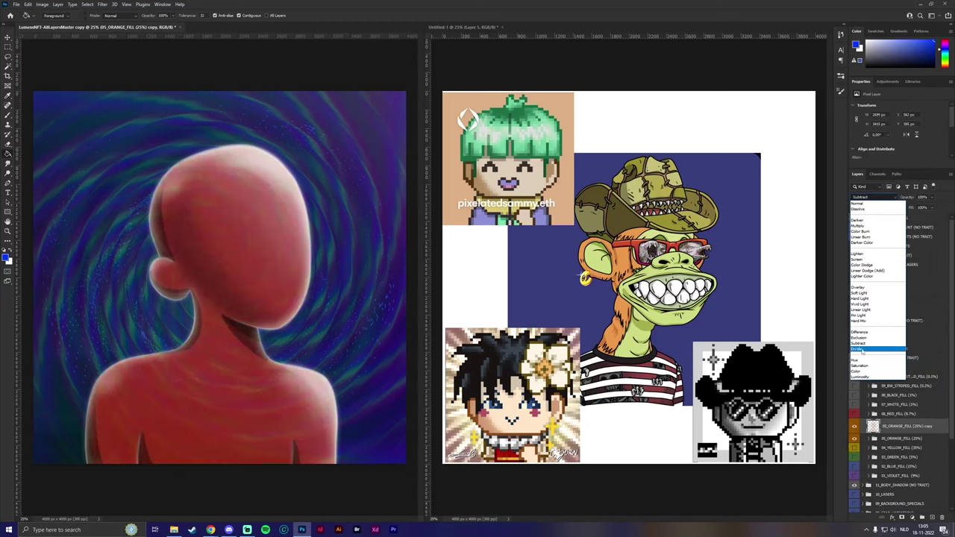
{"action": "left_click", "coordinate": [871, 370]}
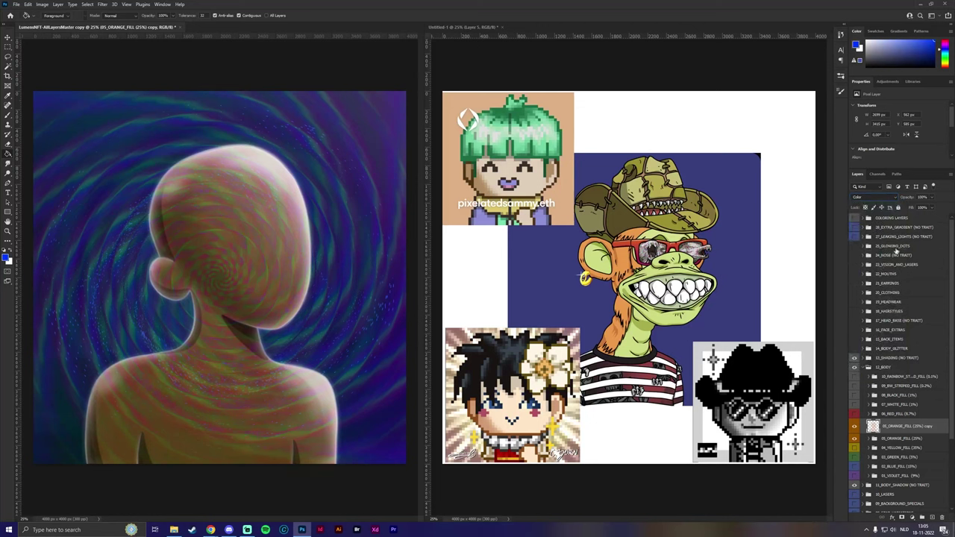
{"action": "left_click", "coordinate": [931, 197]}
{"action": "left_click_drag", "start_coordinate": [933, 209], "coordinate": [923, 208]}
Step: Delete the fill variants from 06_RED_FILL up to the rainbow striped fill, with their contents, from 12_BODY
{"action": "left_click", "coordinate": [897, 415]}
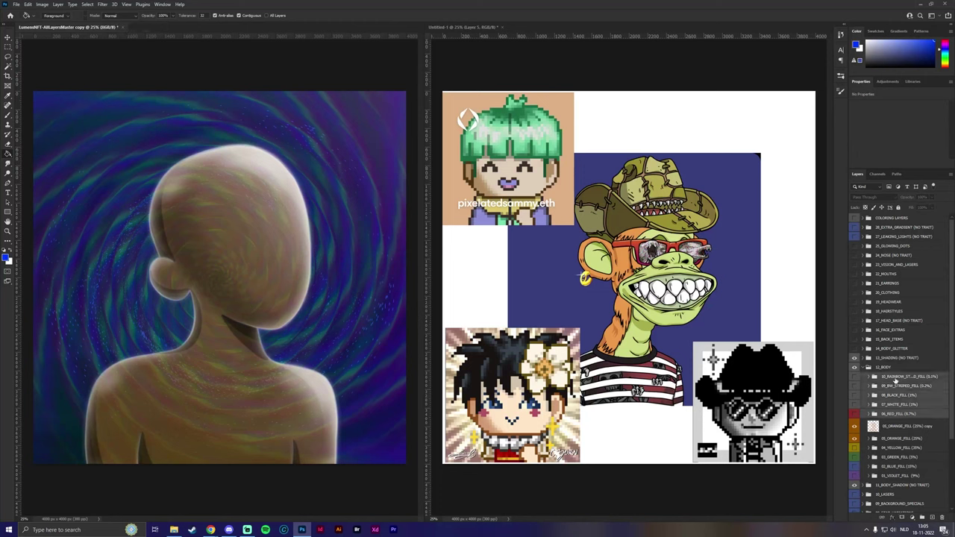
{"action": "right_click", "coordinate": [885, 394]}
{"action": "left_click", "coordinate": [906, 110]}
{"action": "left_click", "coordinate": [442, 192]}
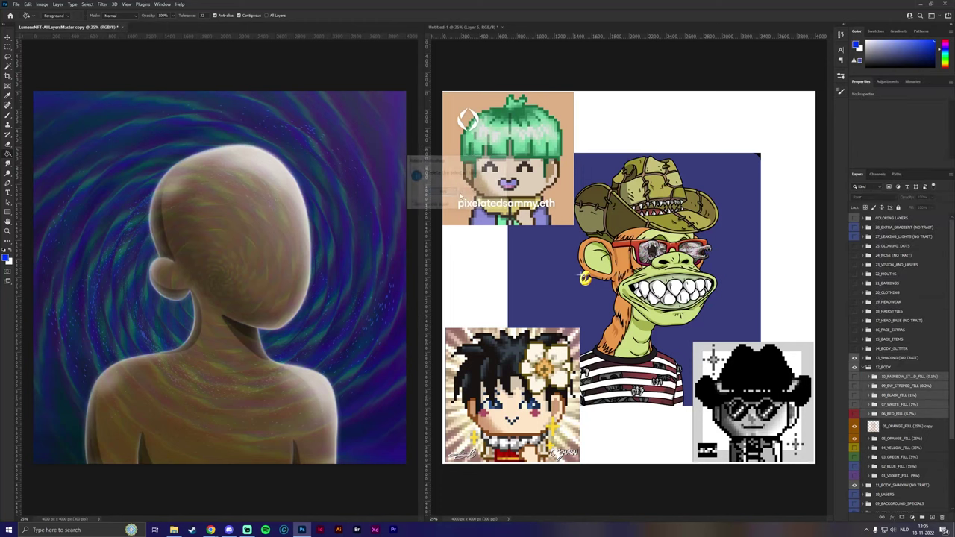
Step: Duplicate 03_GREEN_FILL to the top of 12_BODY and delete the original variants from 04_YELLOW_FILL down to 01_VIOLET_FILL
{"action": "left_click", "coordinate": [908, 411]}
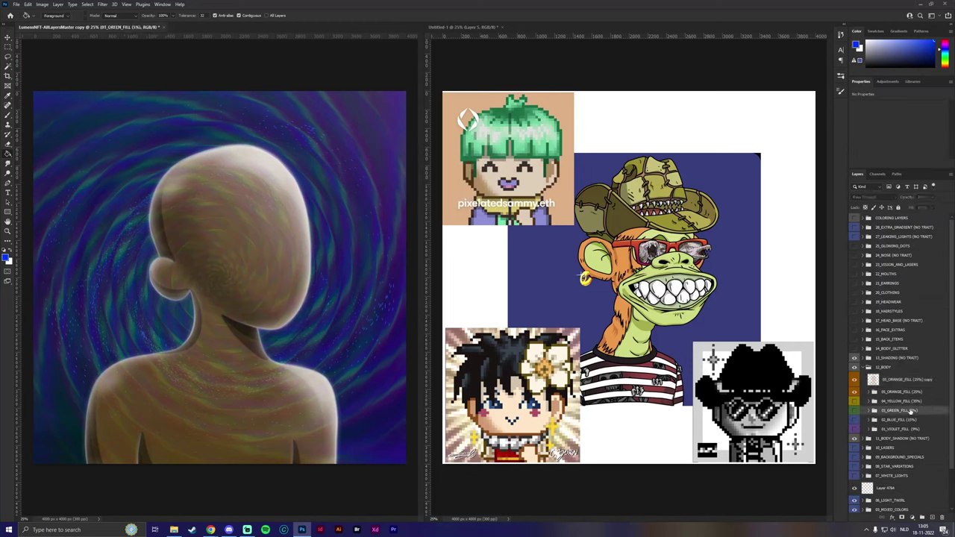
{"action": "left_click_drag", "start_coordinate": [899, 410], "coordinate": [895, 372]}
{"action": "left_click", "coordinate": [893, 414]}
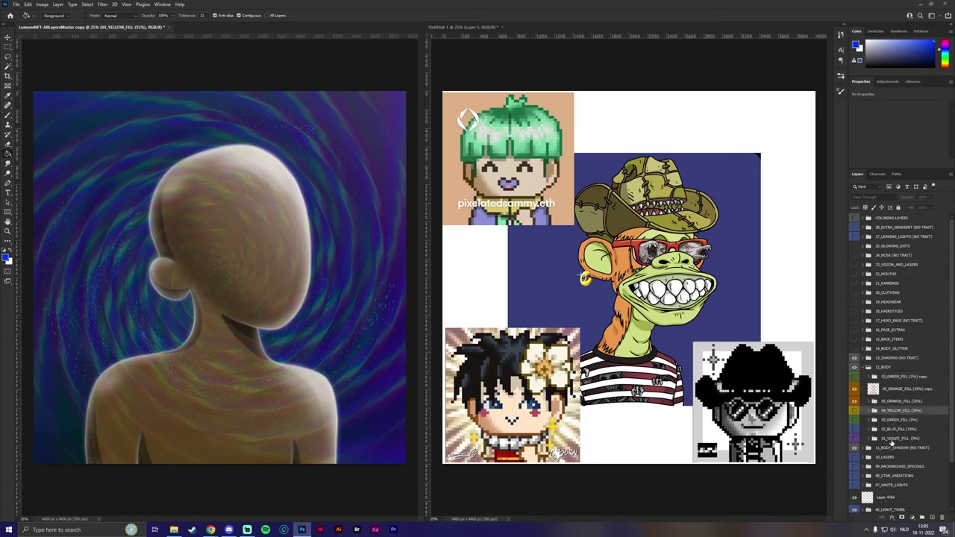
{"action": "left_click", "coordinate": [893, 439], "text": "shift"}
{"action": "right_click", "coordinate": [895, 431]}
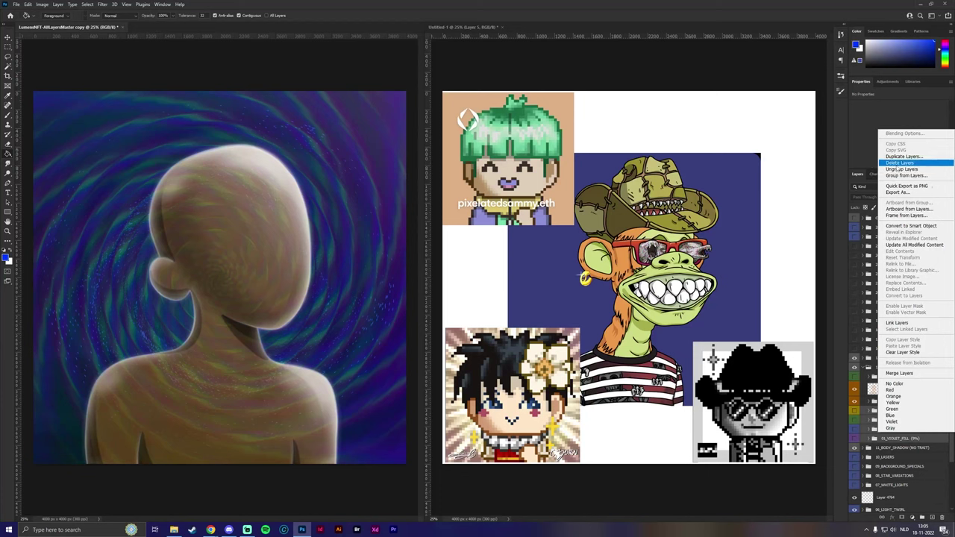
{"action": "left_click", "coordinate": [898, 163]}
{"action": "left_click", "coordinate": [441, 191]}
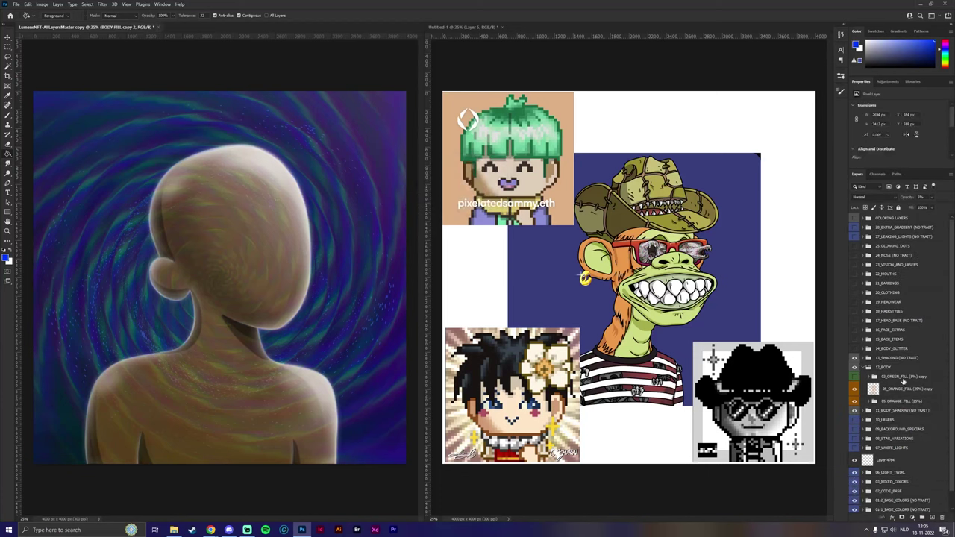
Step: Show the green fill copy, add a layer mask and paint it black over the back of the head and the shoulder beneath
{"action": "left_click", "coordinate": [865, 378]}
{"action": "left_click", "coordinate": [854, 378]}
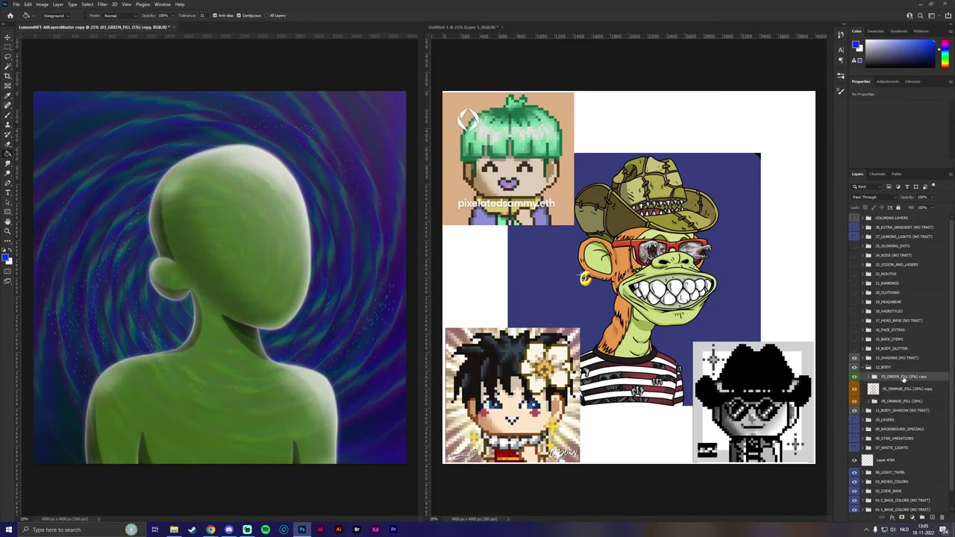
{"action": "left_click", "coordinate": [902, 517]}
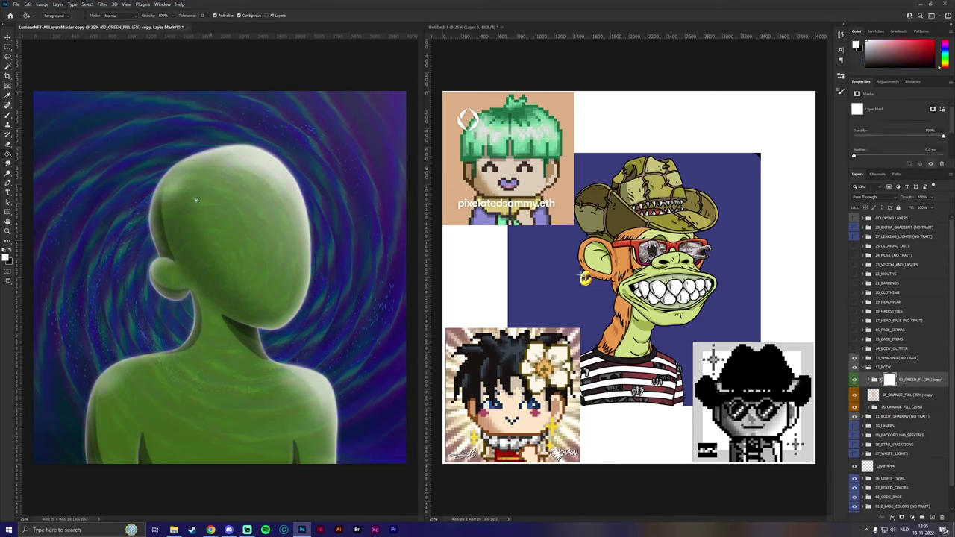
{"action": "left_click", "coordinate": [8, 116]}
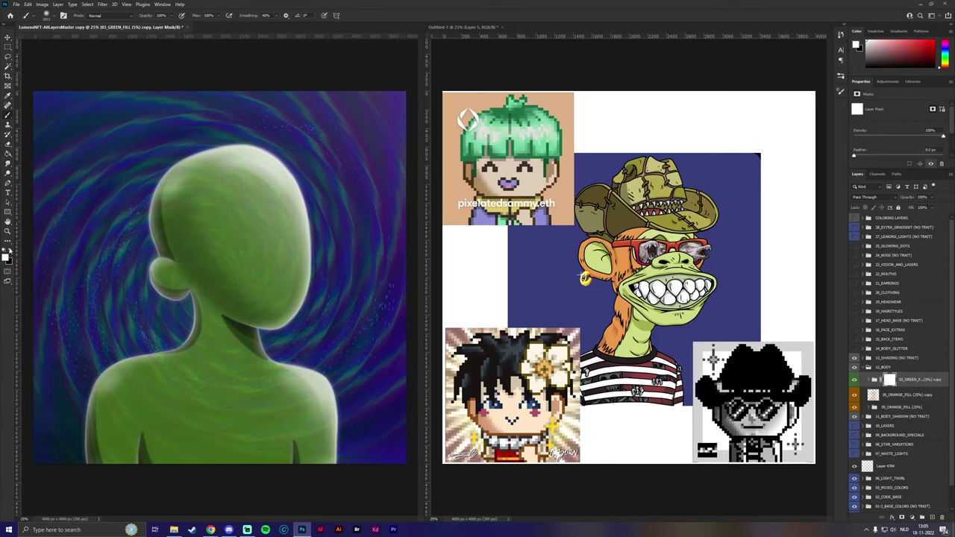
{"action": "left_click", "coordinate": [10, 251]}
{"action": "mouse_move", "coordinate": [127, 174]}
{"action": "left_mouse_down"}
{"action": "mouse_move", "coordinate": [129, 220]}
{"action": "mouse_move", "coordinate": [141, 183]}
{"action": "mouse_move", "coordinate": [158, 334]}
{"action": "mouse_move", "coordinate": [91, 435]}
{"action": "mouse_move", "coordinate": [93, 477]}
{"action": "mouse_move", "coordinate": [87, 412]}
{"action": "mouse_move", "coordinate": [117, 477]}
{"action": "left_mouse_up"}
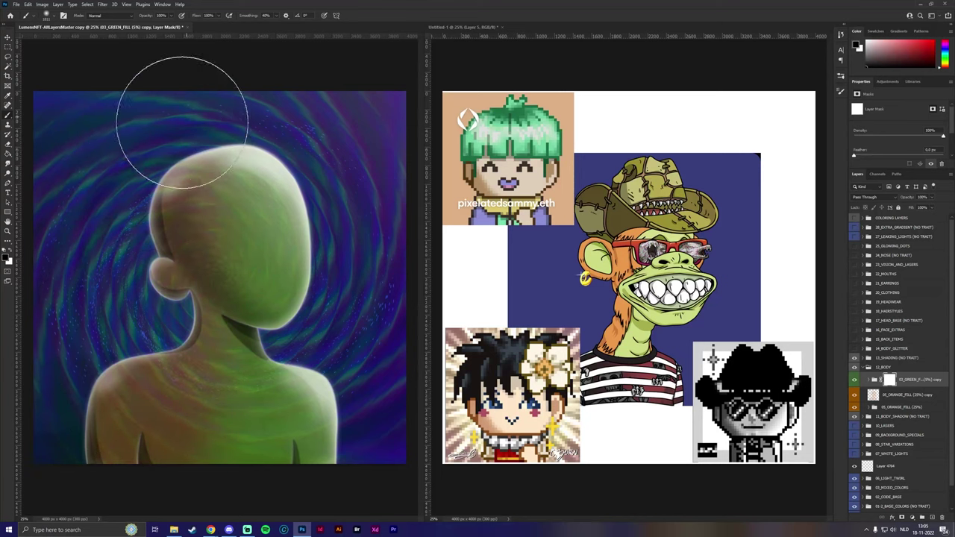
{"action": "mouse_move", "coordinate": [182, 123]}
{"action": "left_mouse_down"}
{"action": "mouse_move", "coordinate": [136, 255]}
{"action": "mouse_move", "coordinate": [159, 499]}
{"action": "mouse_move", "coordinate": [157, 405]}
{"action": "mouse_move", "coordinate": [125, 262]}
{"action": "mouse_move", "coordinate": [140, 117]}
{"action": "left_mouse_up"}
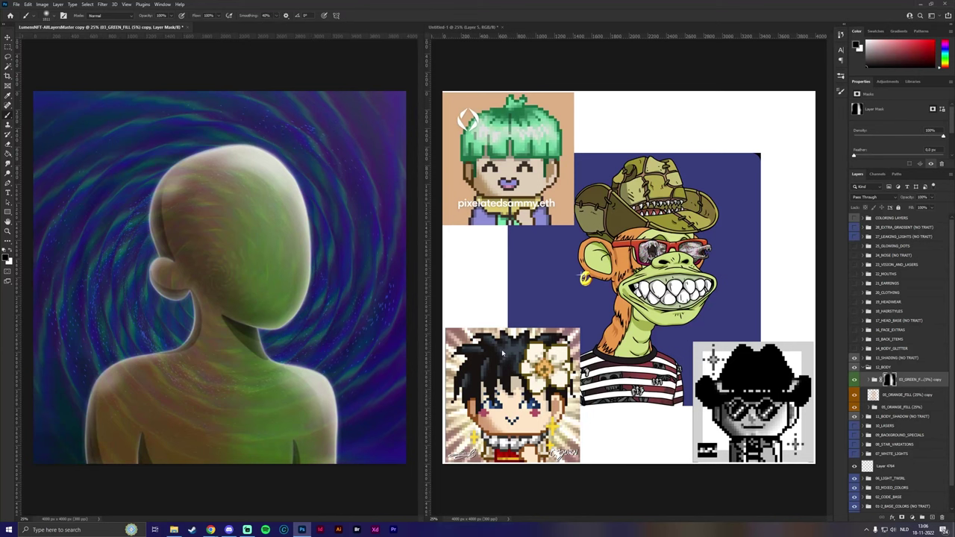
Step: Lower the opacity of the masked green fill copy and collapse the 12_BODY group
{"action": "left_click_drag", "start_coordinate": [933, 197], "coordinate": [923, 208]}
{"action": "left_click", "coordinate": [863, 367]}
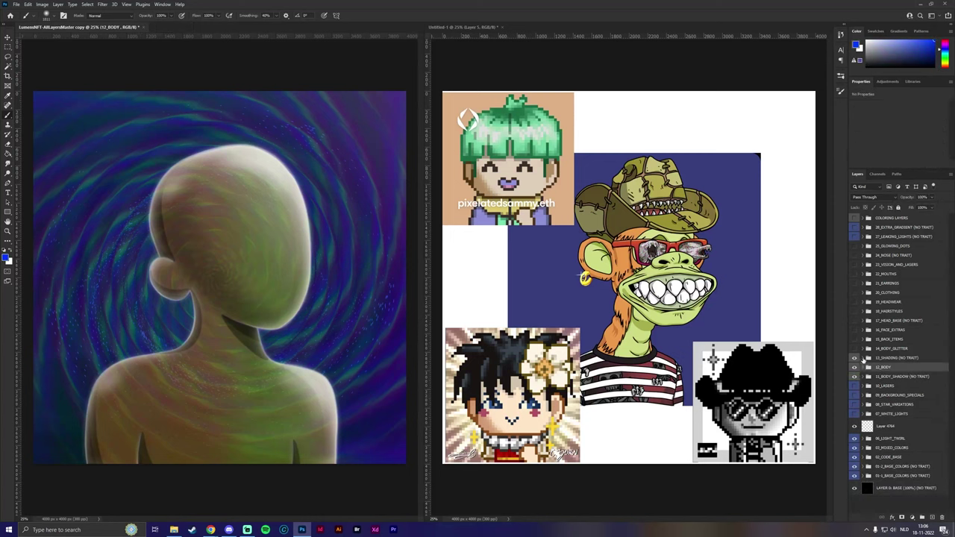
Step: Delete the 14_BODY_GLITTER group with its contents
{"action": "left_click", "coordinate": [854, 349]}
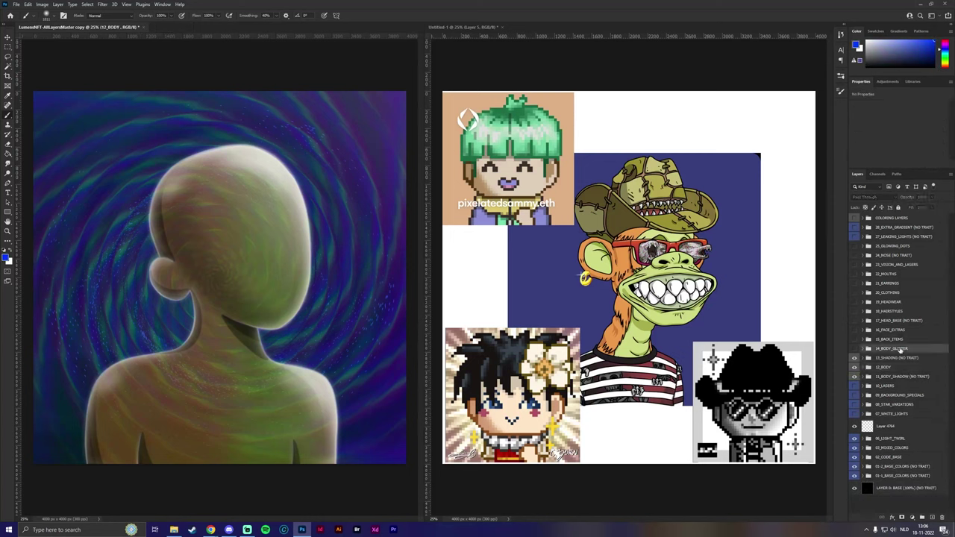
{"action": "right_click", "coordinate": [901, 349]}
{"action": "left_click", "coordinate": [911, 79]}
{"action": "left_click", "coordinate": [455, 192]}
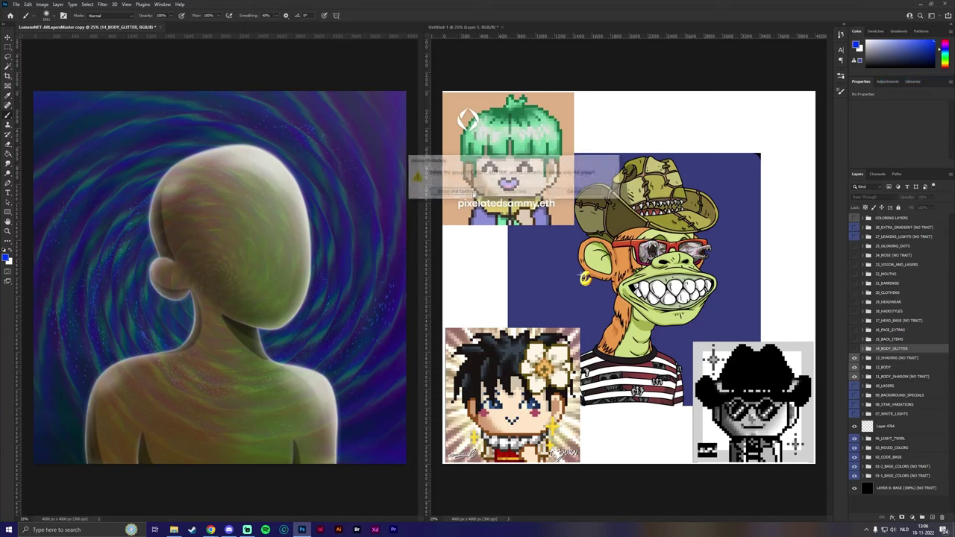
Step: Preview the 15_BACK_ITEMS group on the figure, then delete it with its contents
{"action": "left_click", "coordinate": [854, 339]}
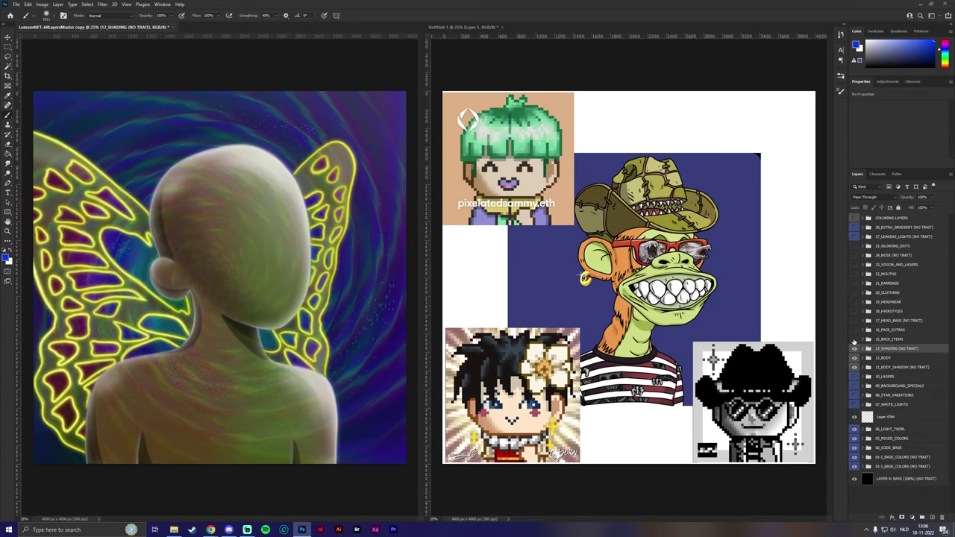
{"action": "left_click", "coordinate": [854, 339]}
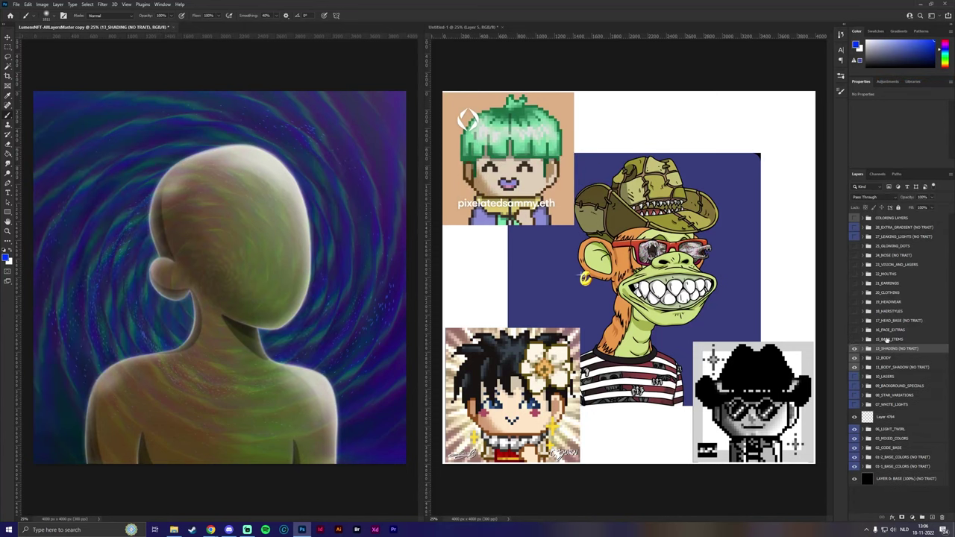
{"action": "right_click", "coordinate": [884, 339]}
{"action": "left_click", "coordinate": [923, 67]}
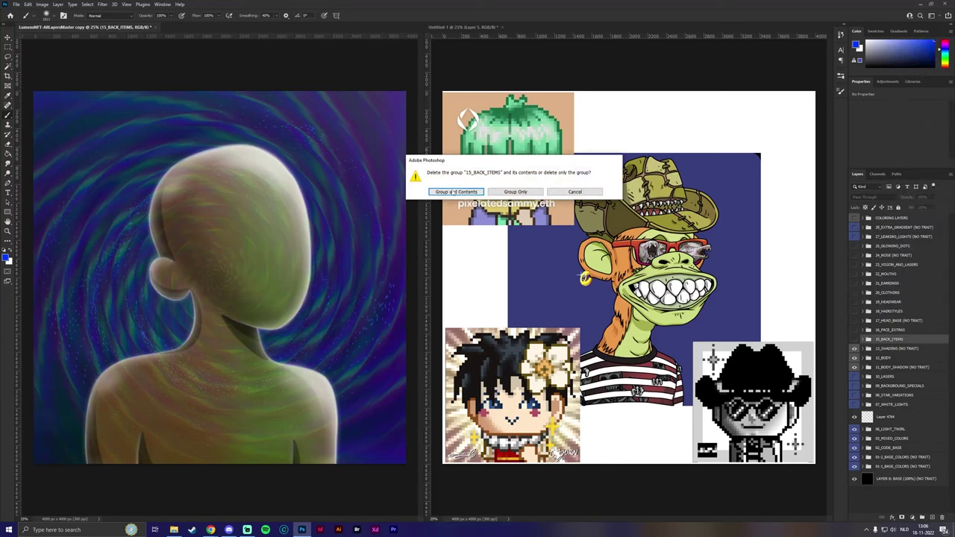
{"action": "left_click", "coordinate": [455, 192]}
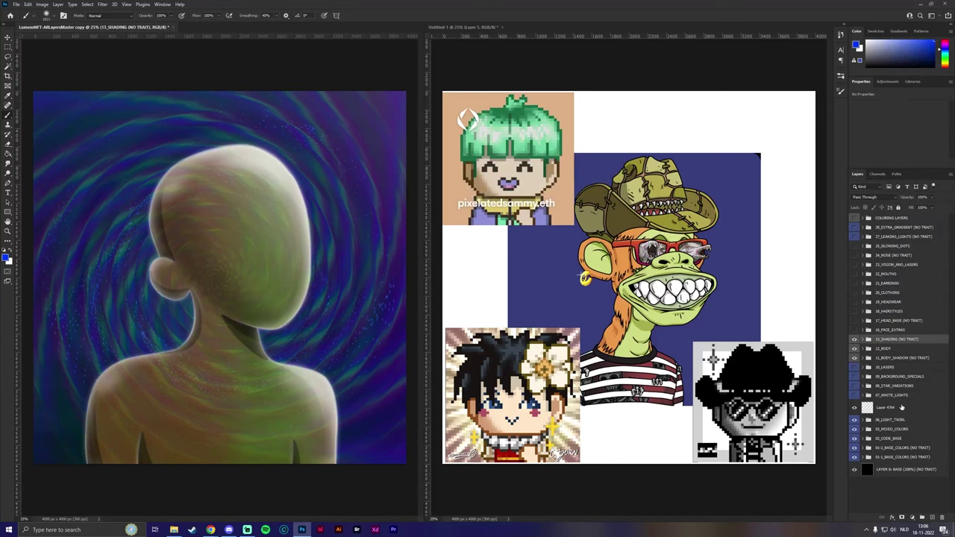
Step: Compare the artwork with and without 07_WHITE_LIGHTS, leave the group visible and expand it
{"action": "left_click", "coordinate": [855, 395]}
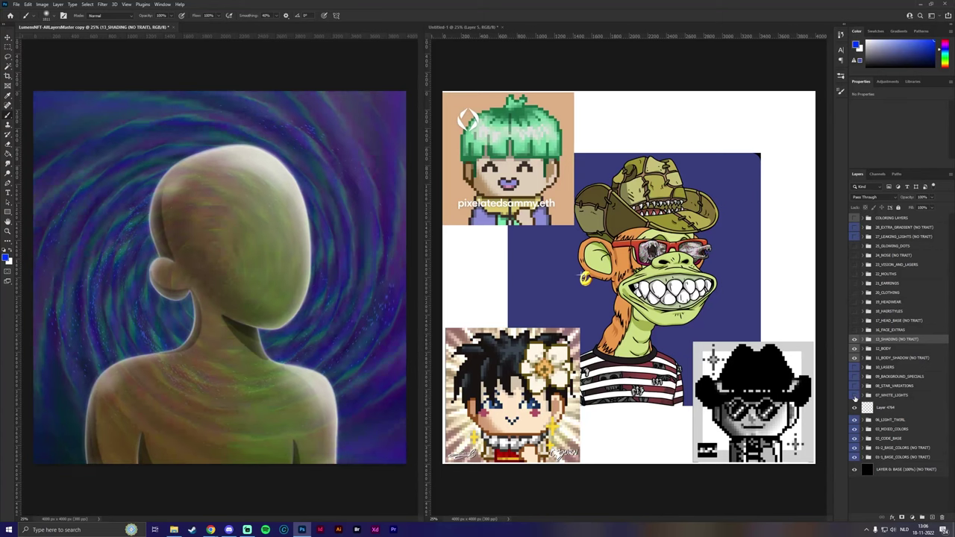
{"action": "left_click", "coordinate": [855, 395]}
{"action": "left_click", "coordinate": [855, 395]}
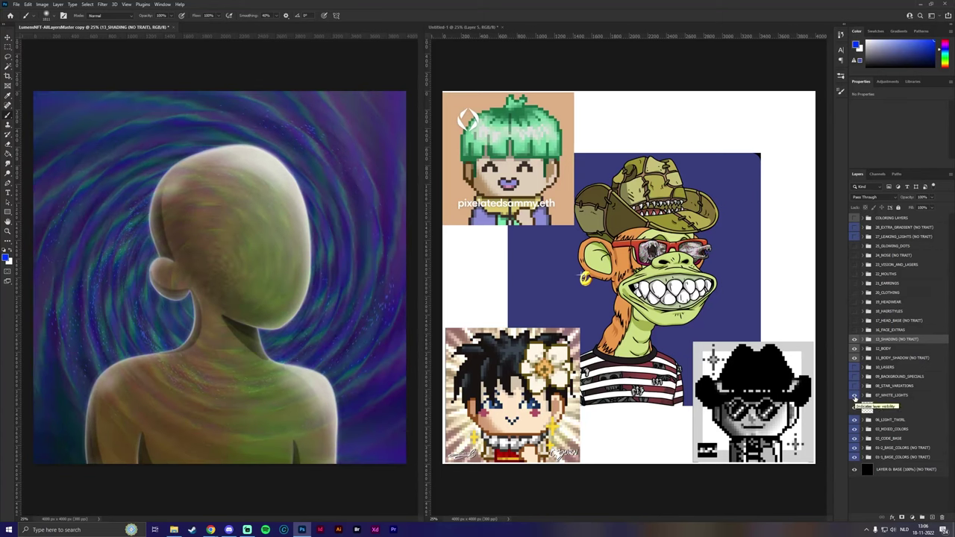
{"action": "left_click", "coordinate": [862, 395]}
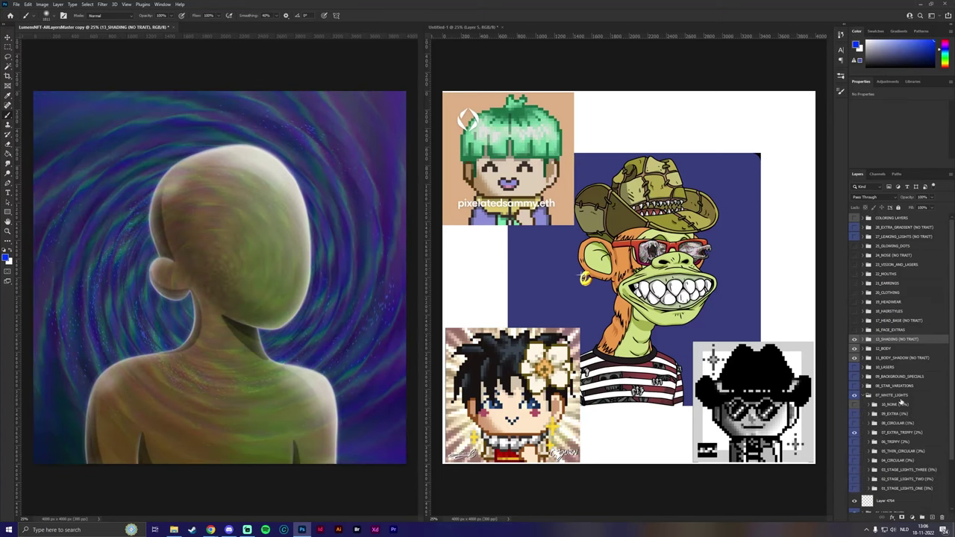
Step: Preview the extra, circular and extra trippy variants in 07_WHITE_LIGHTS and leave only 06_TRIPPY visible
{"action": "left_click", "coordinate": [855, 433]}
{"action": "left_click", "coordinate": [854, 423]}
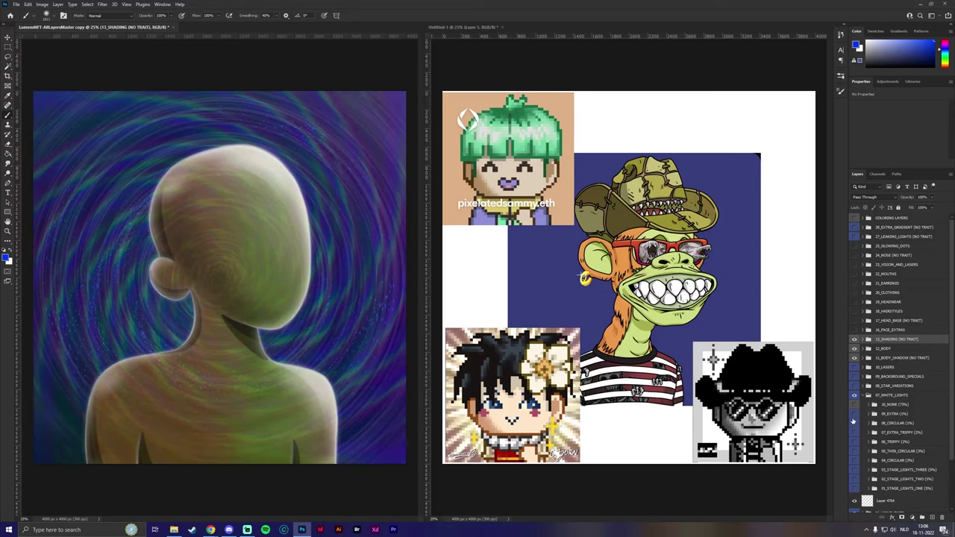
{"action": "left_click", "coordinate": [852, 423]}
{"action": "left_click", "coordinate": [854, 414]}
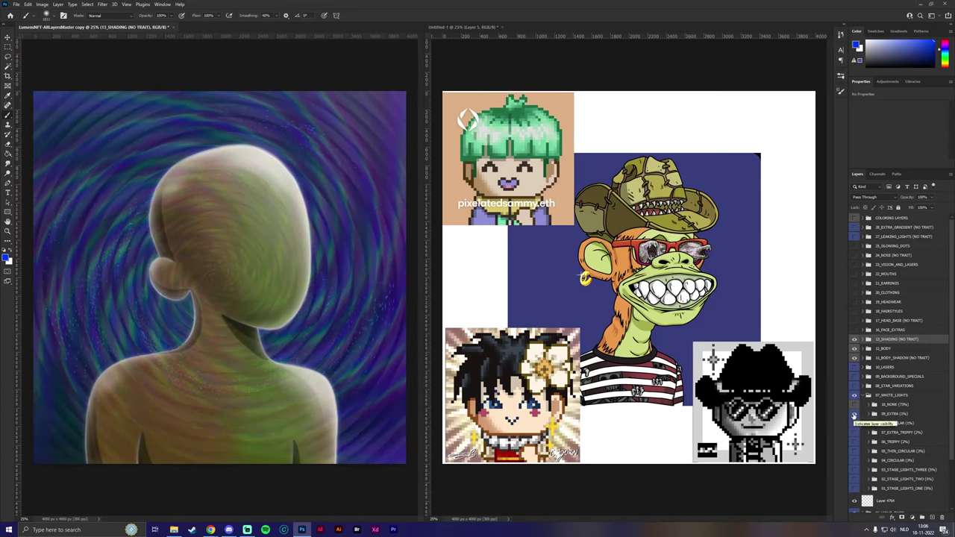
{"action": "left_click", "coordinate": [853, 414]}
{"action": "left_click", "coordinate": [854, 434]}
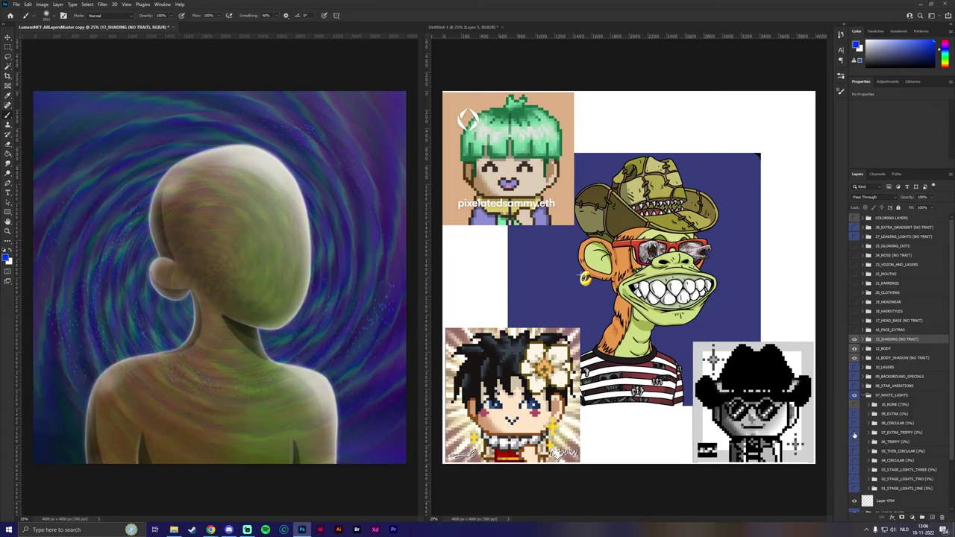
{"action": "left_click", "coordinate": [854, 433]}
{"action": "left_click", "coordinate": [854, 442]}
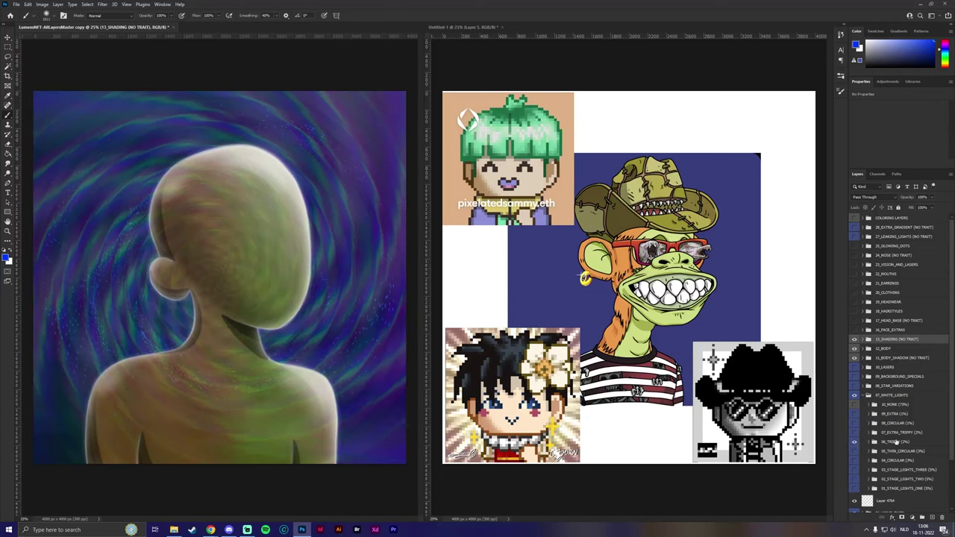
Step: Delete the 07_WHITE_LIGHTS variants from 07_EXTRA_TRIPPY up to 10_NONE with their contents
{"action": "left_click", "coordinate": [895, 433]}
{"action": "left_click", "coordinate": [895, 405], "text": "shift"}
{"action": "right_click", "coordinate": [895, 407]}
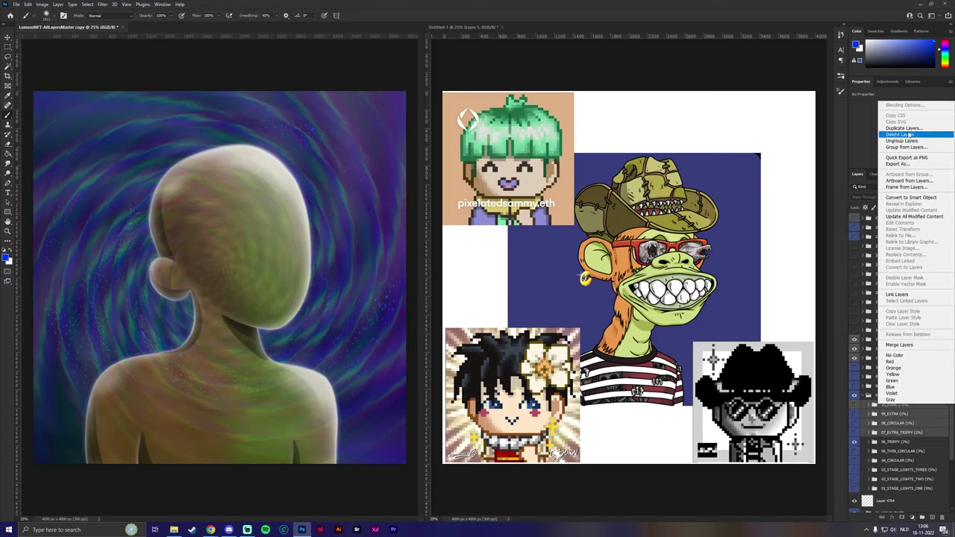
{"action": "left_click", "coordinate": [899, 135]}
{"action": "left_click", "coordinate": [442, 195]}
Step: Delete the 07_WHITE_LIGHTS variants from 05_THIN_CIRCULAR down to 01_STAGE_LIGHTS_ONE with their contents
{"action": "left_click", "coordinate": [888, 407]}
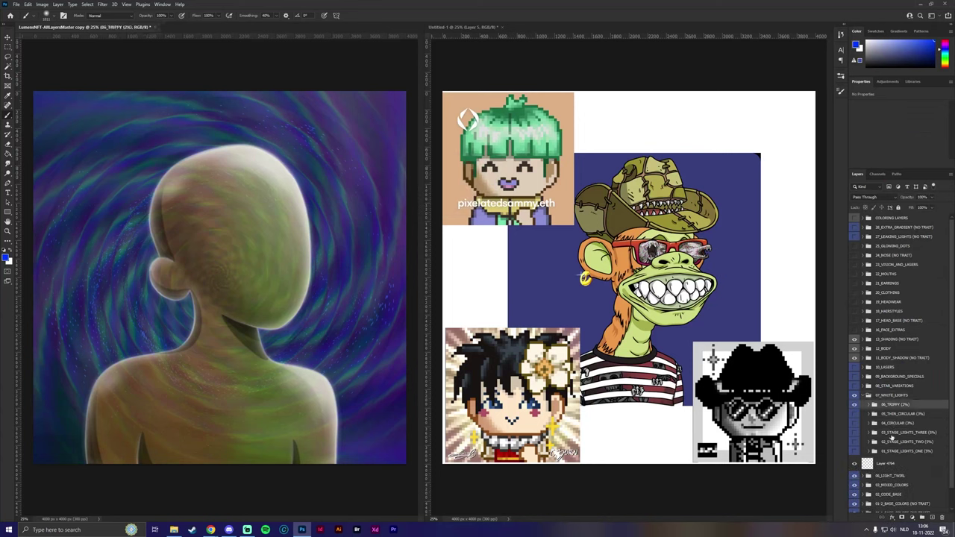
{"action": "left_click", "coordinate": [891, 414]}
{"action": "left_click", "coordinate": [893, 452], "text": "shift"}
{"action": "right_click", "coordinate": [893, 435]}
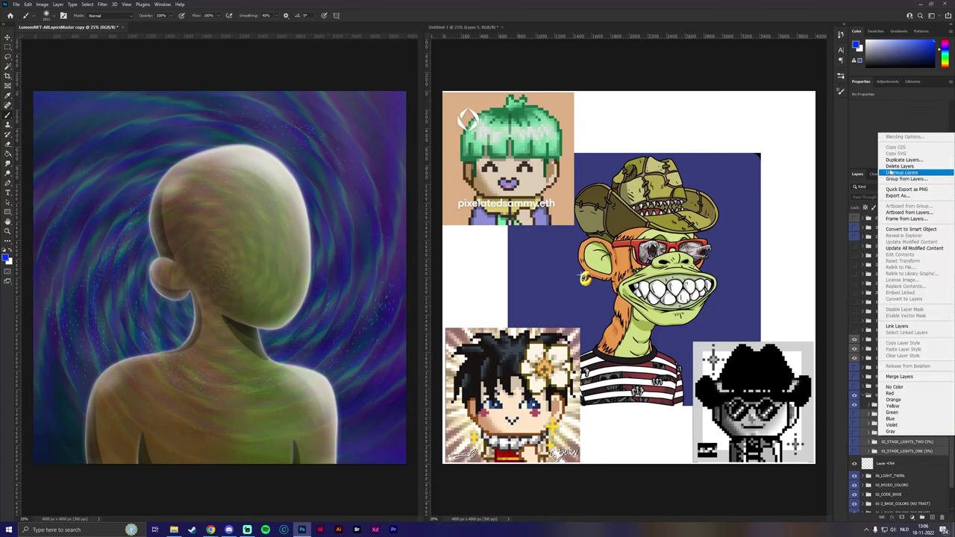
{"action": "left_click", "coordinate": [899, 165]}
{"action": "left_click", "coordinate": [443, 192]}
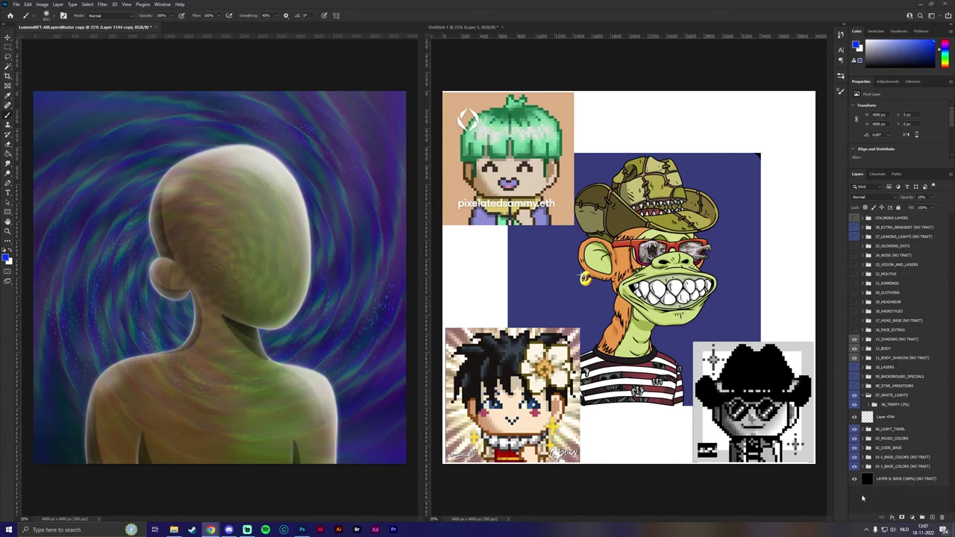
Step: Collapse the 07_WHITE_LIGHTS group and select the empty Layer 4764 beneath it
{"action": "left_click", "coordinate": [887, 396]}
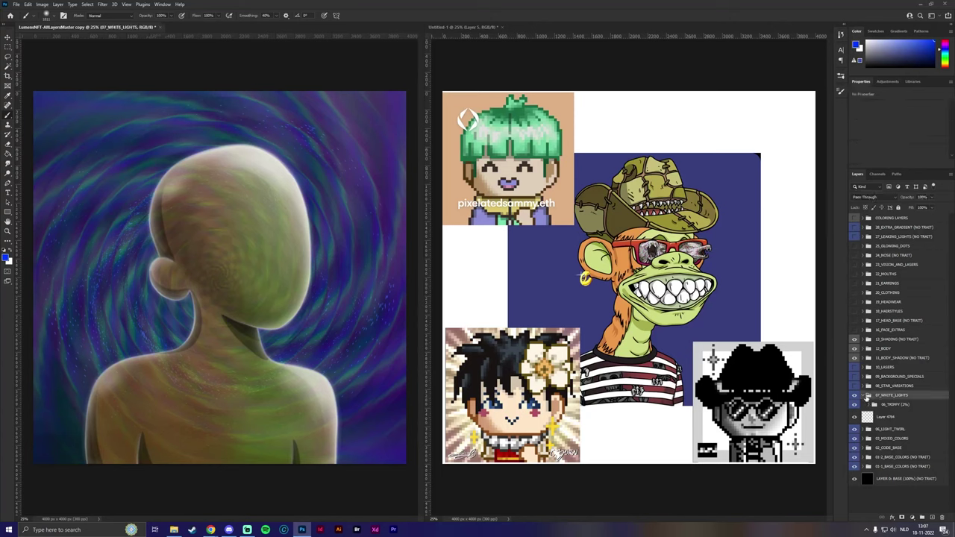
{"action": "left_click", "coordinate": [863, 396]}
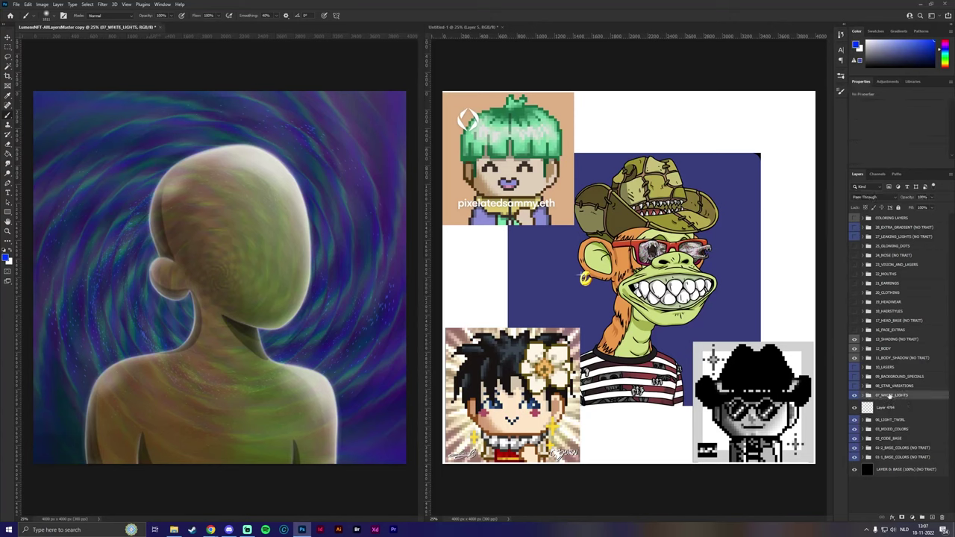
{"action": "left_click", "coordinate": [884, 408]}
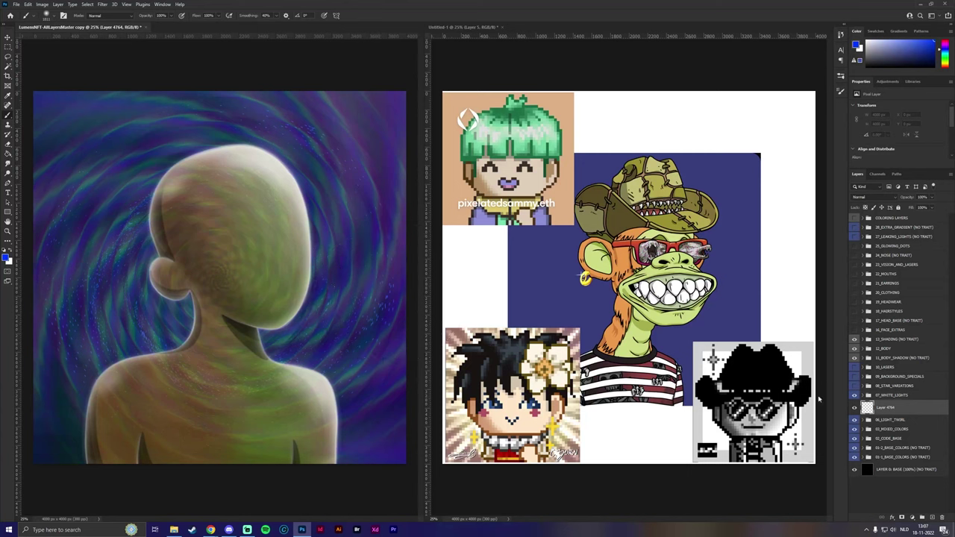
Step: Add a new layer above the 07_WHITE_LIGHTS group and fill a square of about 1800 px on it with white
{"action": "left_click", "coordinate": [894, 396]}
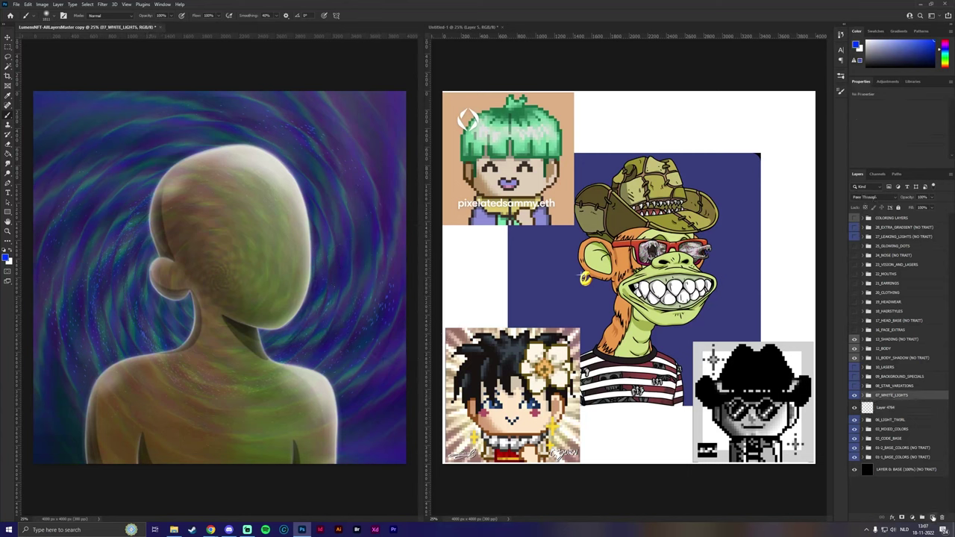
{"action": "left_click", "coordinate": [932, 517]}
{"action": "key", "text": "m"}
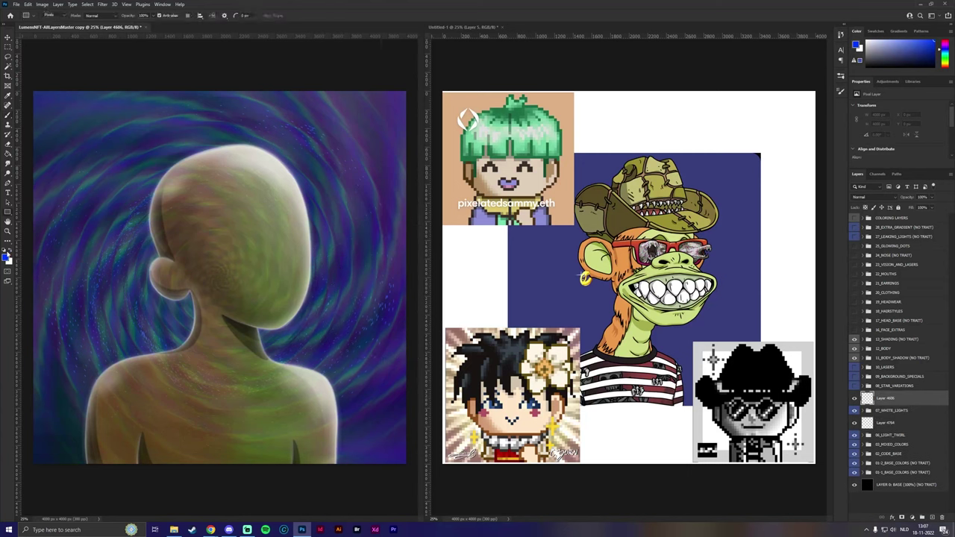
{"action": "left_click_drag", "start_coordinate": [103, 146], "coordinate": [275, 315]}
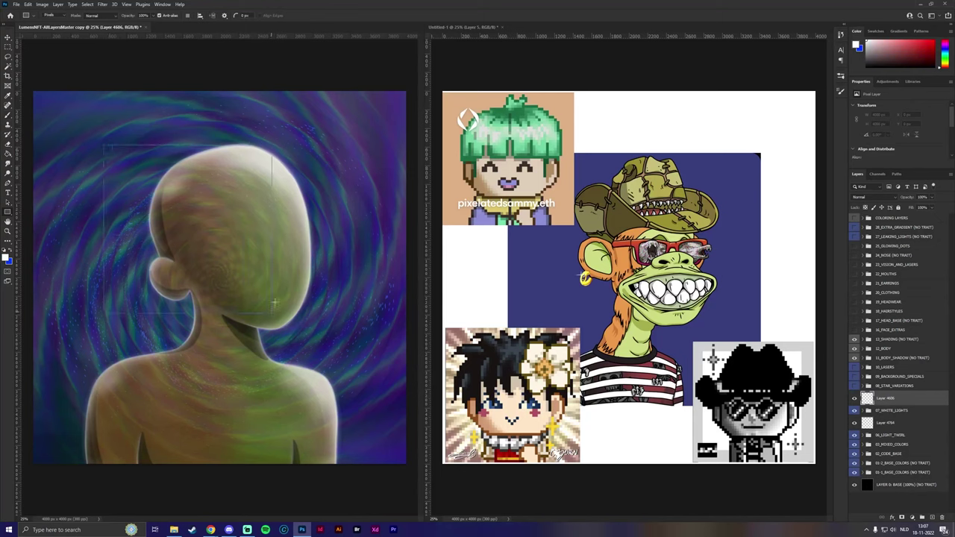
{"action": "key", "text": "alt+BackSpace"}
Step: Rotate the white square 45°, squeeze it to about 11.2% width as a thin vertical diamond, and place it near the canvas centre
{"action": "key", "text": "ctrl+t"}
{"action": "left_click_drag", "start_coordinate": [306, 129], "coordinate": [202, 246]}
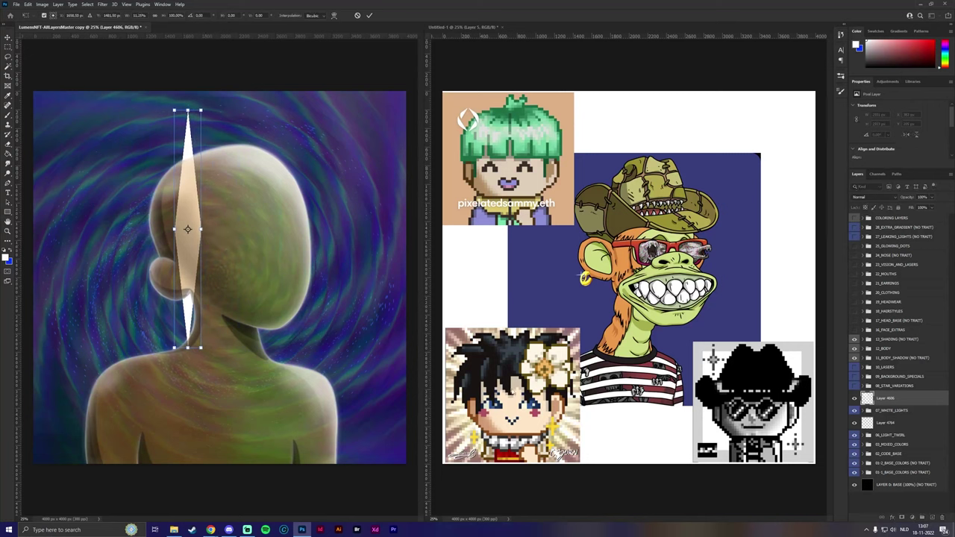
{"action": "left_click_drag", "start_coordinate": [187, 197], "coordinate": [225, 256]}
{"action": "key", "text": "Return"}
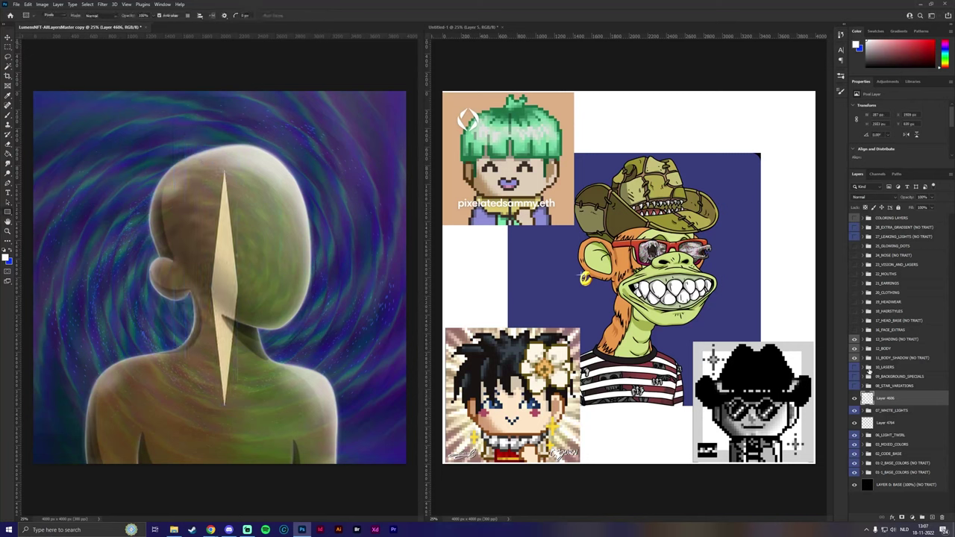
Step: Keep a hidden duplicate of the diamond layer and apply a Motion Blur at 90° and about 1330 pixels to the original
{"action": "key", "text": "ctrl+j"}
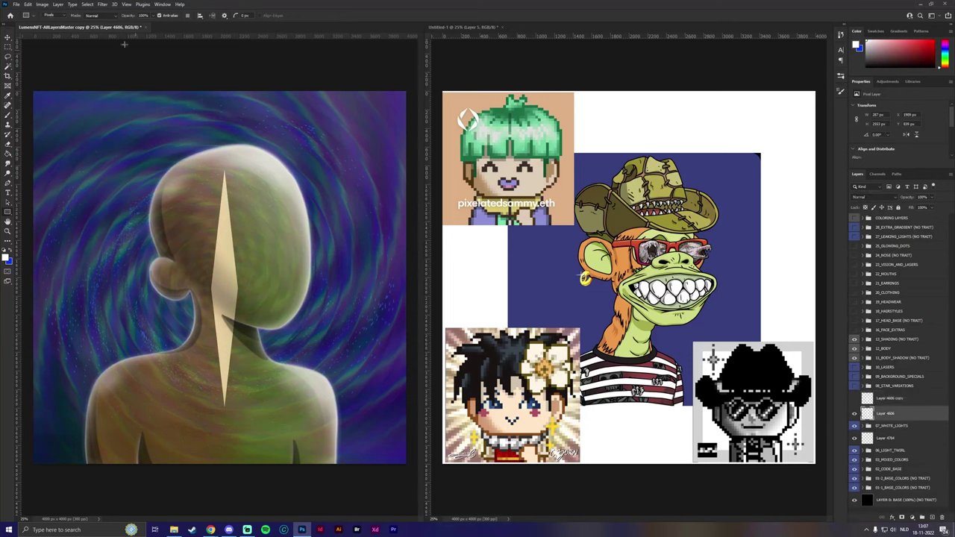
{"action": "left_click", "coordinate": [103, 4]}
{"action": "mouse_move", "coordinate": [186, 100]}
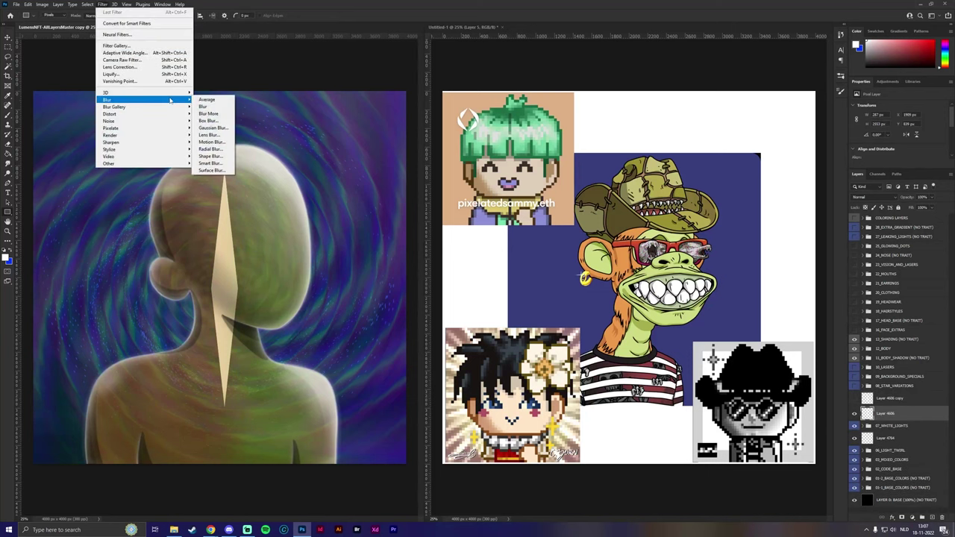
{"action": "left_click", "coordinate": [212, 142]}
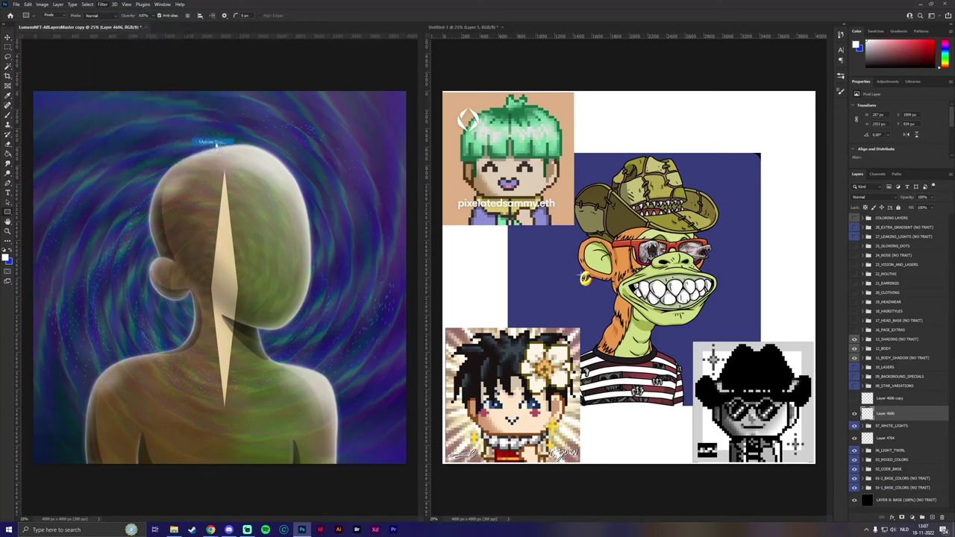
{"action": "left_click_drag", "start_coordinate": [482, 229], "coordinate": [486, 220]}
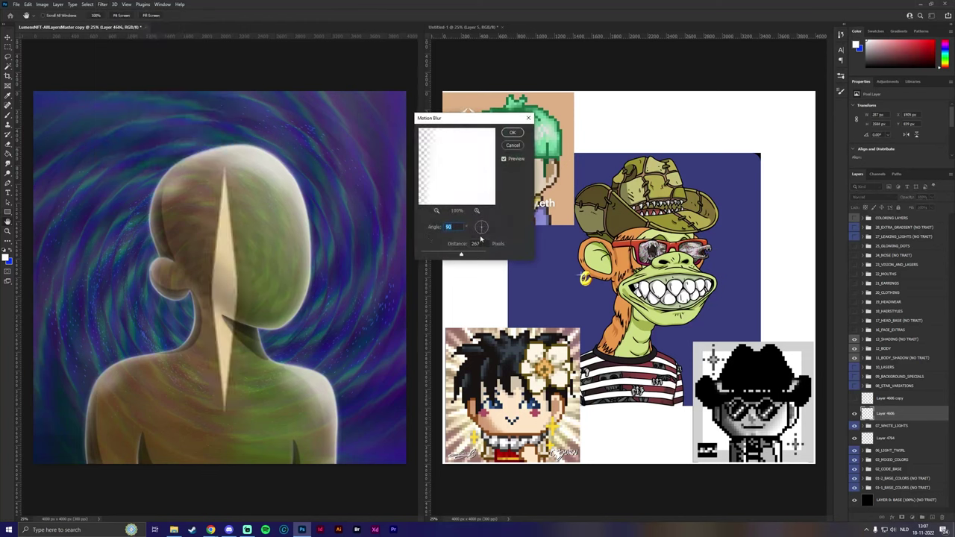
{"action": "left_click_drag", "start_coordinate": [467, 253], "coordinate": [478, 255]}
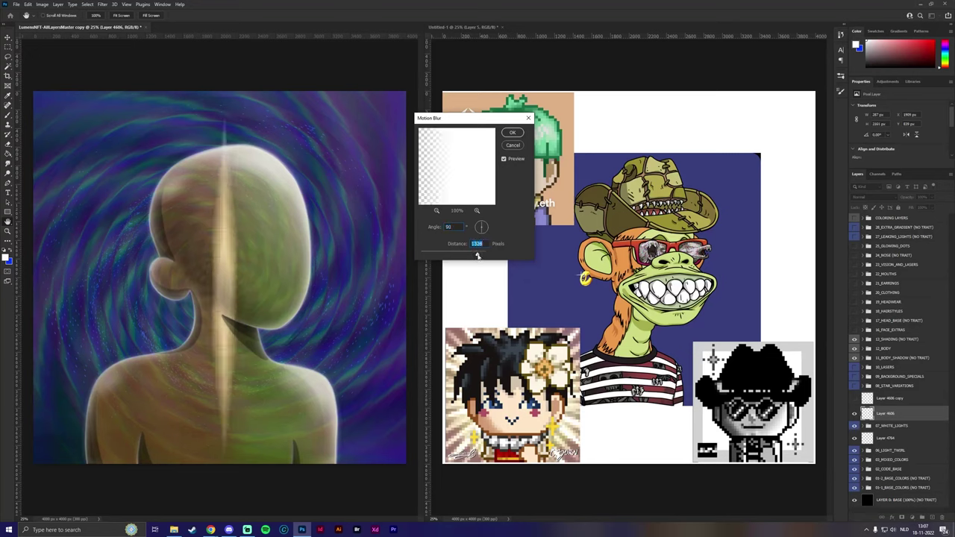
{"action": "left_click", "coordinate": [513, 132]}
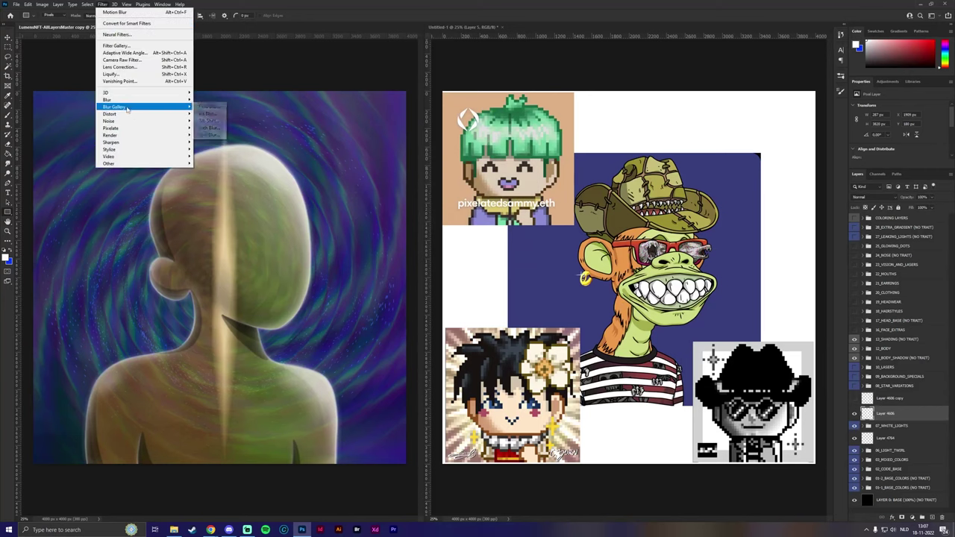
Step: Soften the motion-blurred diamond with a Gaussian Blur
{"action": "mouse_move", "coordinate": [179, 100]}
{"action": "left_click", "coordinate": [224, 129]}
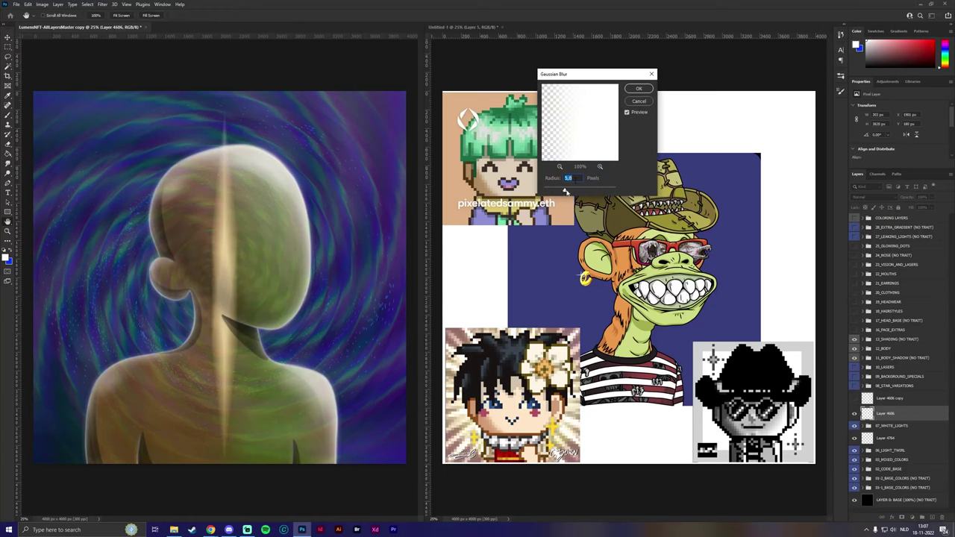
{"action": "left_click", "coordinate": [637, 89]}
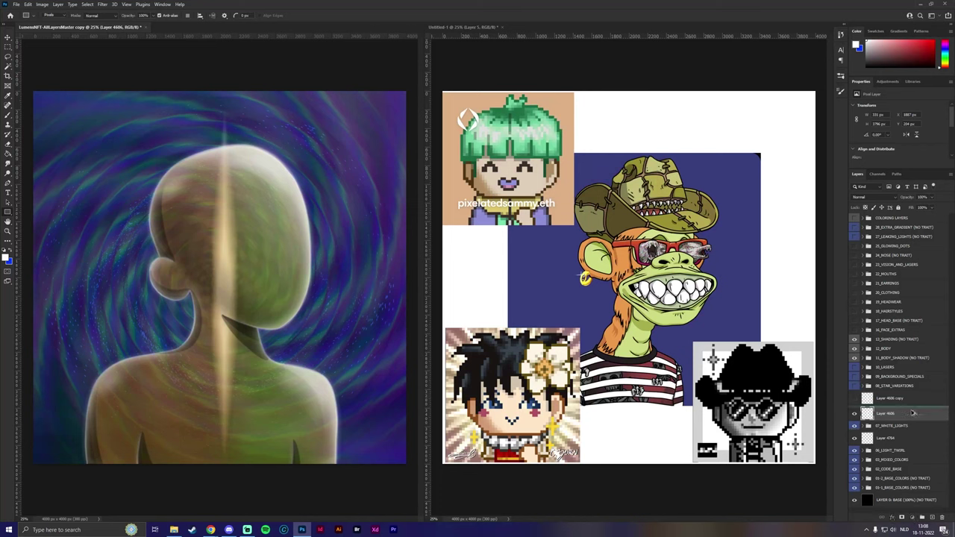
Step: Duplicate the blurred light streak and rotate the copy 90° to form a cross
{"action": "key", "text": "ctrl+j"}
{"action": "key", "text": "ctrl+t"}
{"action": "left_click_drag", "start_coordinate": [294, 115], "coordinate": [387, 326]}
{"action": "key", "text": "Return"}
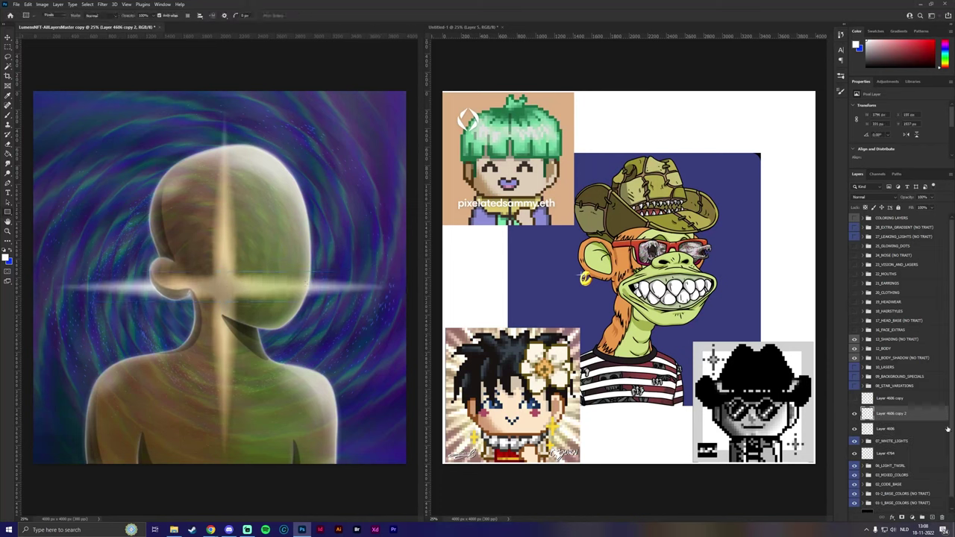
Step: Centre the two light-streak layers together on the canvas at X 2000 px and Y 2000 px
{"action": "left_click", "coordinate": [947, 429], "text": "shift"}
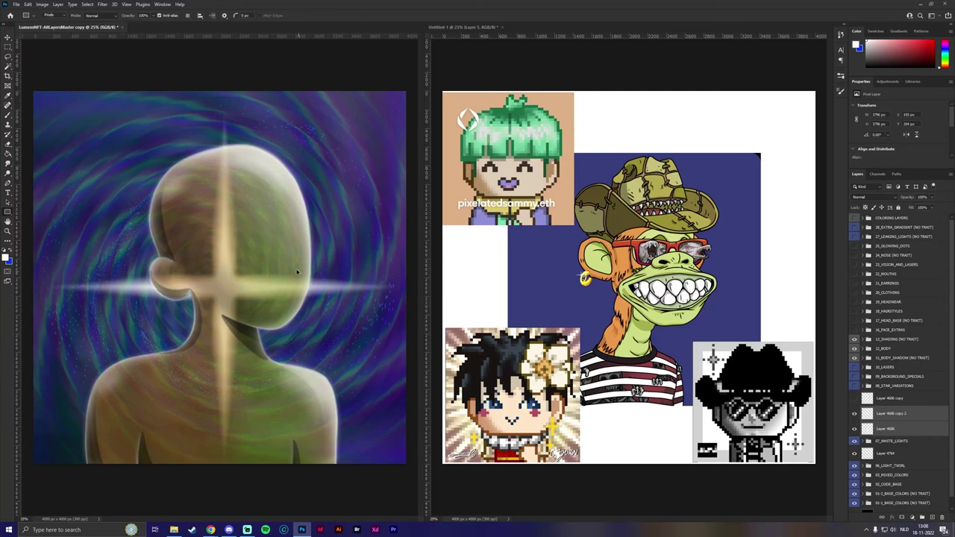
{"action": "key", "text": "ctrl+t"}
{"action": "mouse_move", "coordinate": [249, 264]}
{"action": "left_mouse_down"}
{"action": "mouse_move", "coordinate": [241, 251]}
{"action": "mouse_move", "coordinate": [249, 260]}
{"action": "left_mouse_up"}
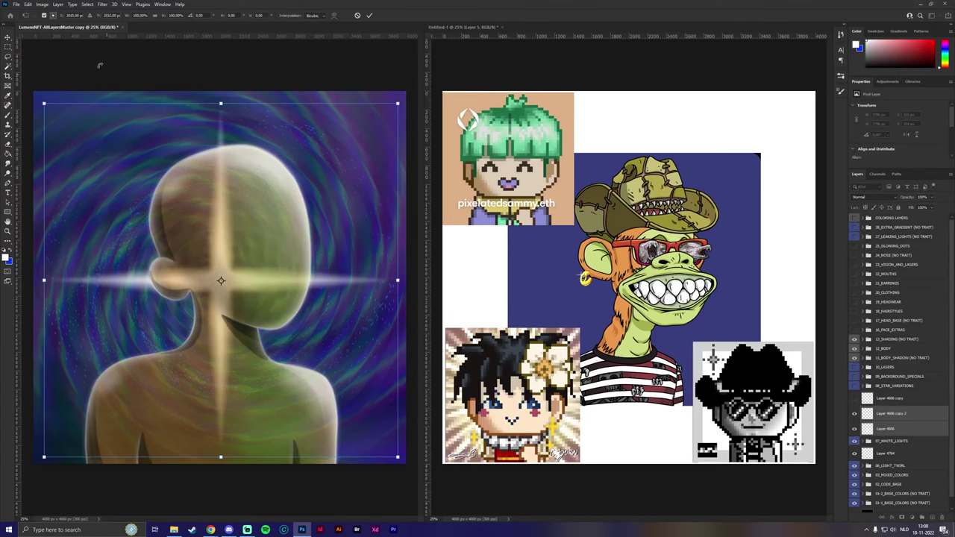
{"action": "type", "text": "2000"}
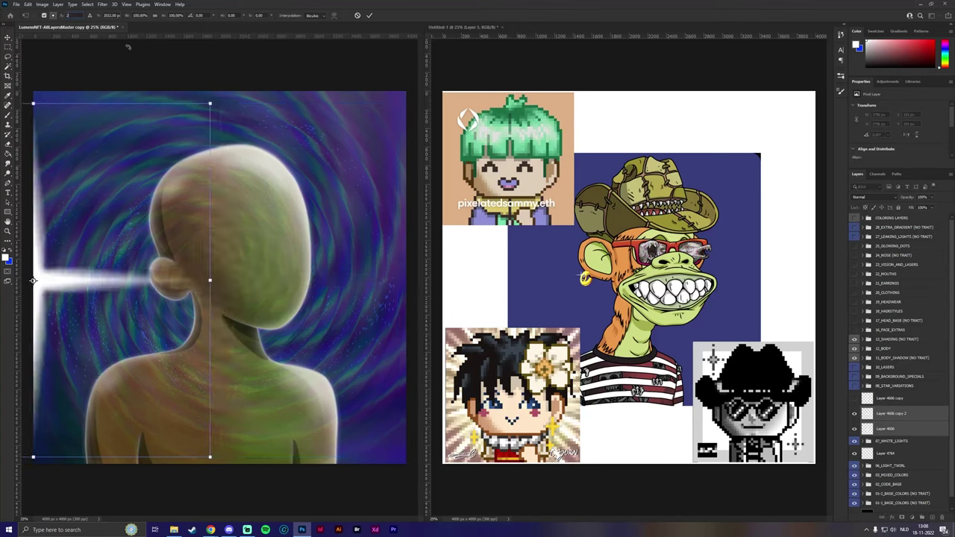
{"action": "key", "text": "Tab"}
{"action": "type", "text": "2000"}
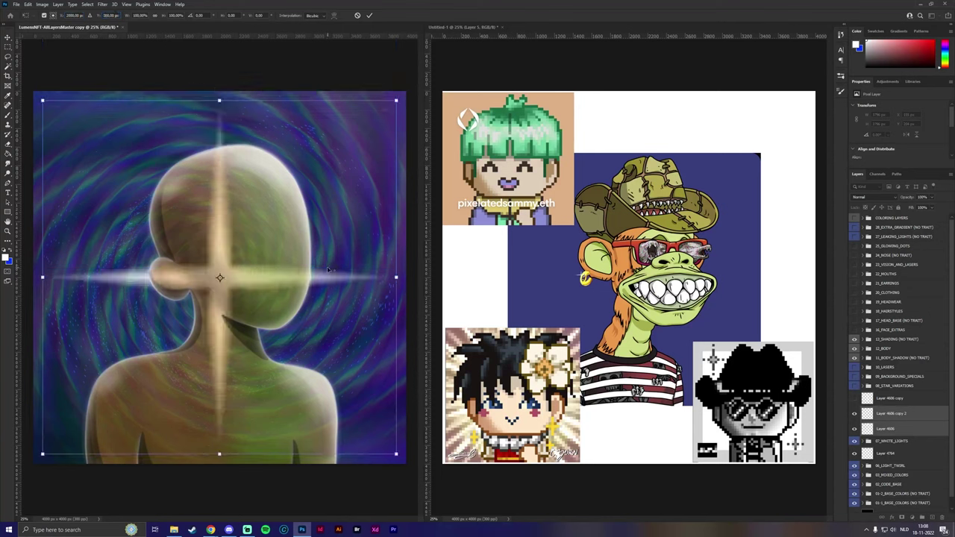
{"action": "key", "text": "Return"}
Step: Merge the two streak layers into one cross, duplicate it and rotate the copy 45° to make an eight-ray star
{"action": "right_click", "coordinate": [901, 416]}
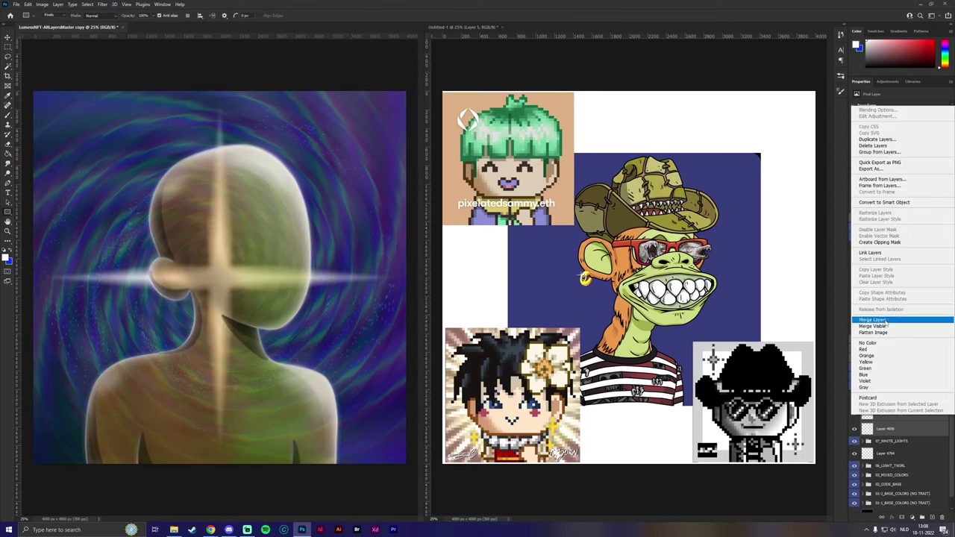
{"action": "left_click", "coordinate": [895, 322]}
{"action": "key", "text": "ctrl+j"}
{"action": "key", "text": "ctrl+t"}
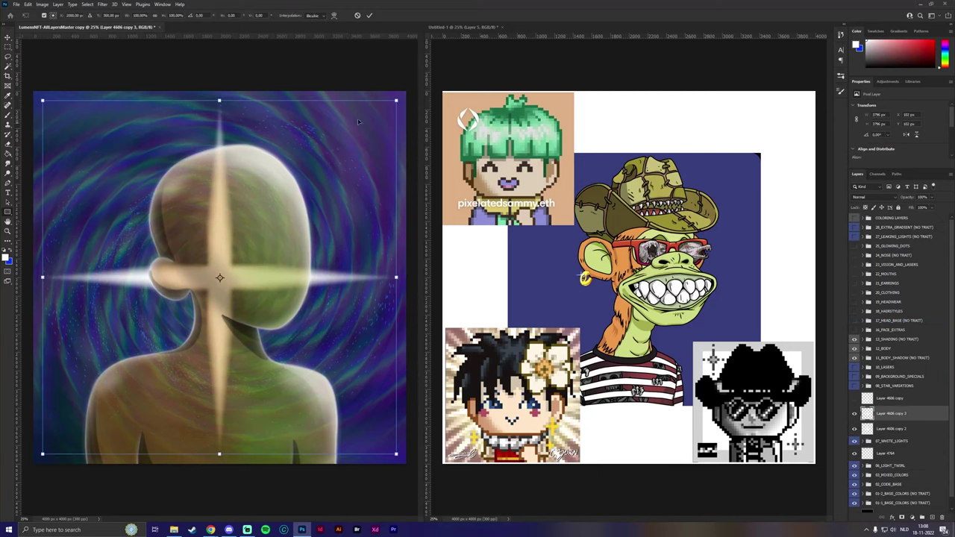
{"action": "left_click_drag", "start_coordinate": [371, 92], "coordinate": [195, 38]}
{"action": "key", "text": "Return"}
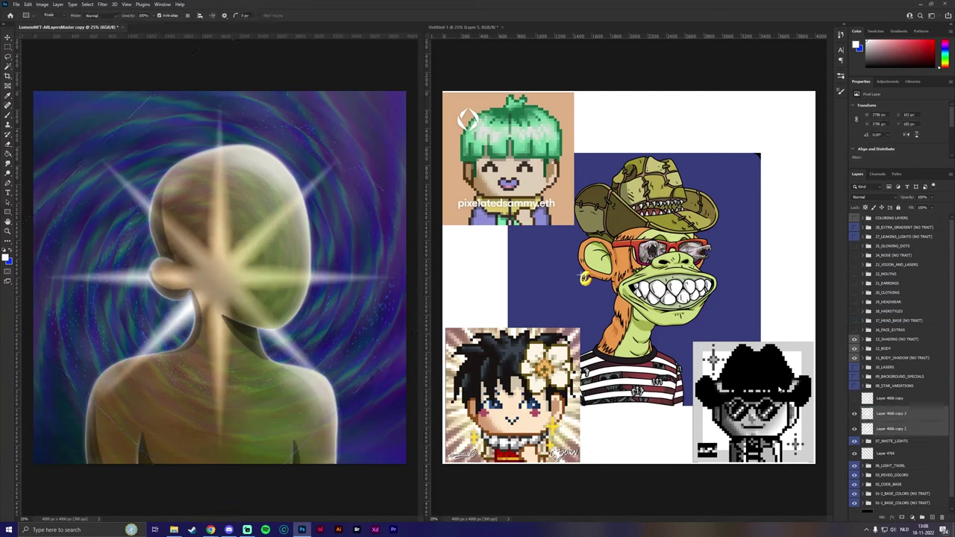
Step: Duplicate both cross layers, then shrink and rotate the copies to add shorter rays between the existing ones
{"action": "key", "text": "ctrl+j"}
{"action": "key", "text": "ctrl+t"}
{"action": "mouse_move", "coordinate": [371, 84]}
{"action": "left_mouse_down"}
{"action": "mouse_move", "coordinate": [346, 62]}
{"action": "mouse_move", "coordinate": [318, 107]}
{"action": "left_mouse_up"}
{"action": "key", "text": "Return"}
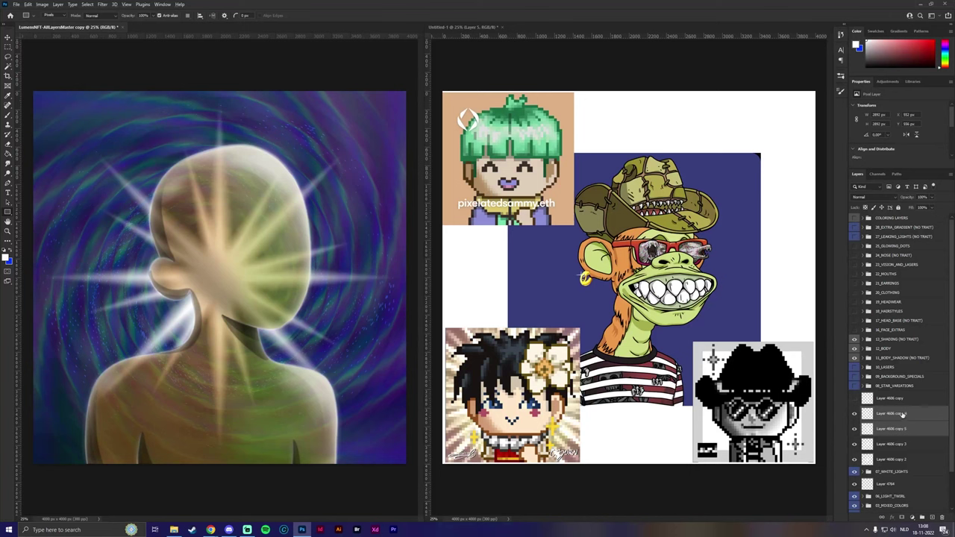
Step: Duplicate the two shorter-ray layers and rotate the copies -15° to fill the remaining gaps in the starburst
{"action": "key", "text": "ctrl+j"}
{"action": "key", "text": "ctrl+j"}
{"action": "key", "text": "ctrl+t"}
{"action": "left_click_drag", "start_coordinate": [360, 99], "coordinate": [333, 78]}
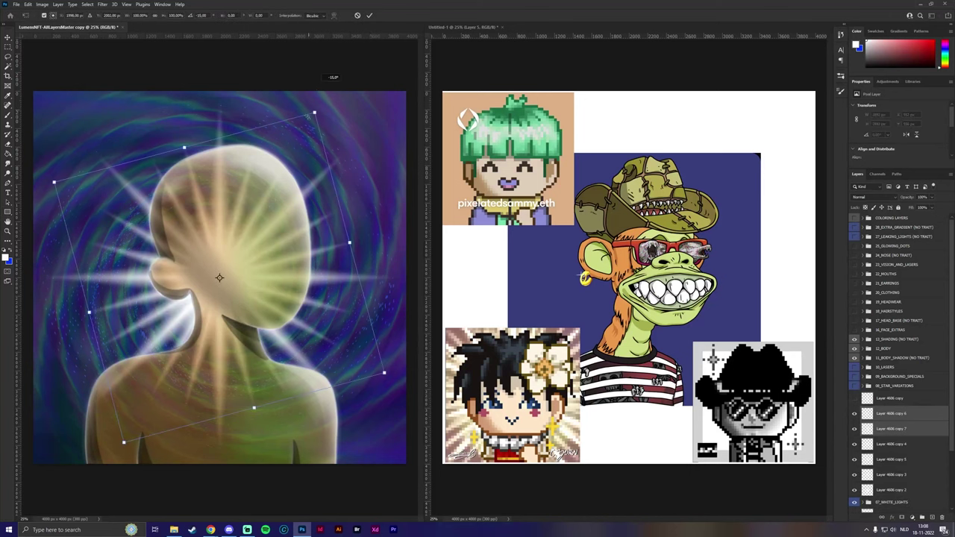
{"action": "key", "text": "Return"}
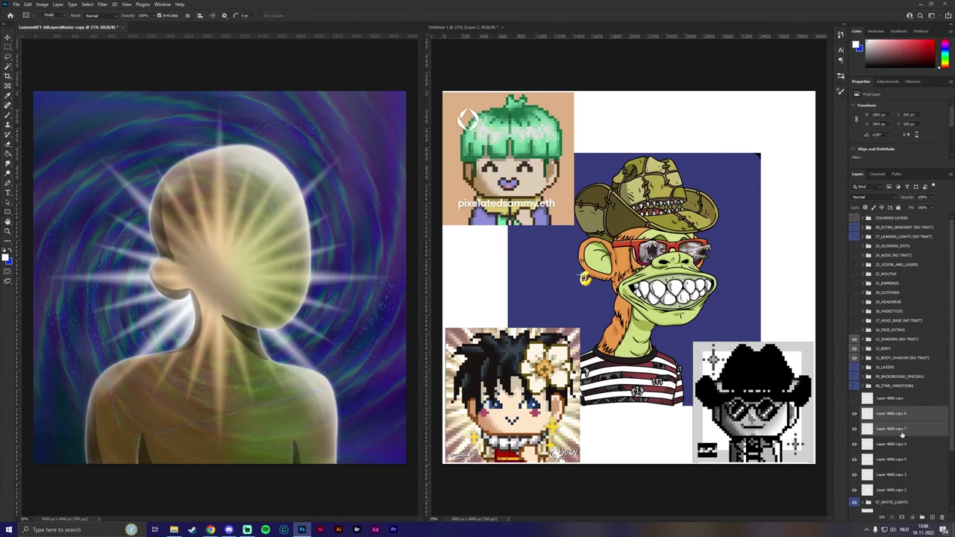
Step: Merge all the visible ray layers into a single starburst, duplicate it and hide the upper copy
{"action": "left_click", "coordinate": [895, 490], "text": "shift"}
{"action": "right_click", "coordinate": [897, 483]}
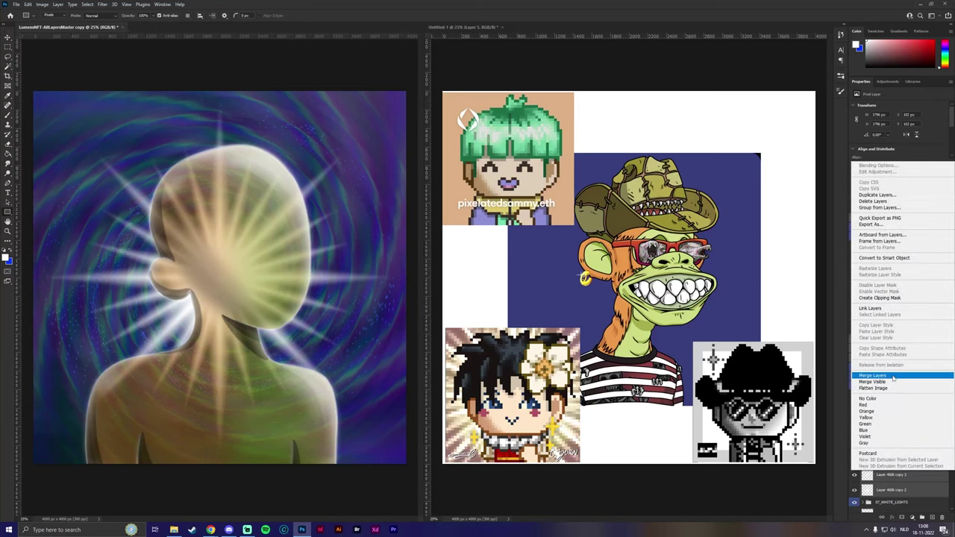
{"action": "left_click", "coordinate": [894, 379]}
{"action": "left_click_drag", "start_coordinate": [894, 414], "coordinate": [895, 407], "text": "alt"}
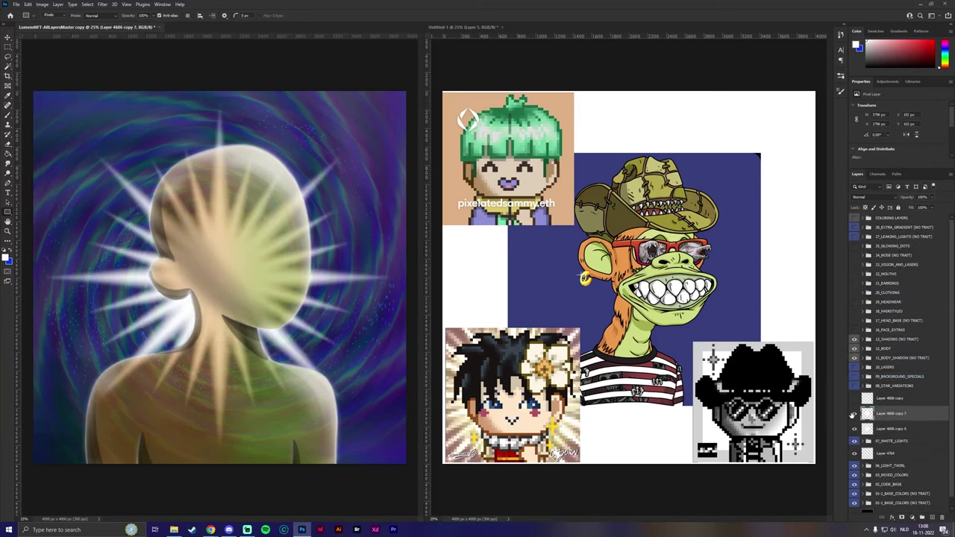
{"action": "left_click", "coordinate": [853, 413]}
Step: Enlarge the lower starburst layer to about 159% around the canvas centre and lower its opacity so the rays are faint
{"action": "left_click", "coordinate": [877, 430]}
{"action": "key", "text": "ctrl+t"}
{"action": "key", "text": "ctrl+minus"}
{"action": "key", "text": "ctrl+minus"}
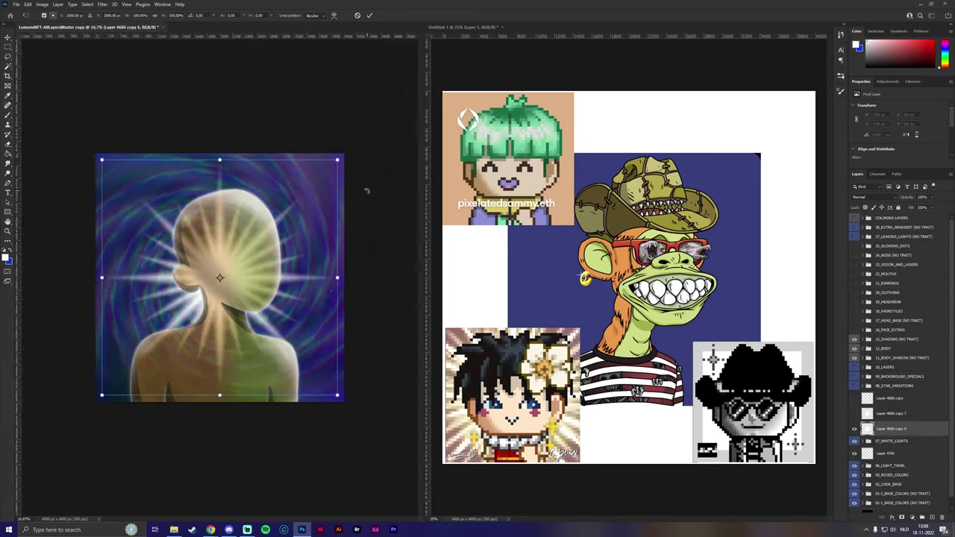
{"action": "left_click_drag", "start_coordinate": [309, 188], "coordinate": [362, 136]}
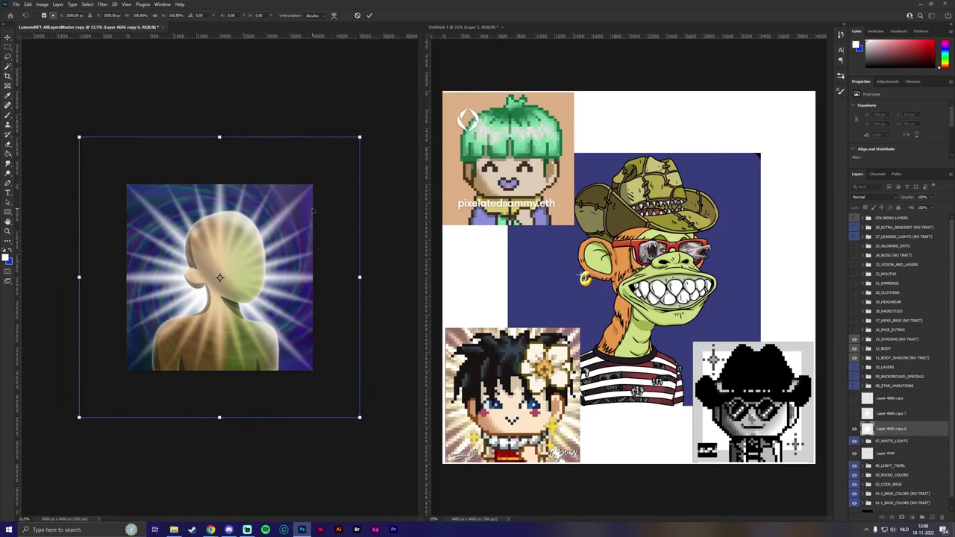
{"action": "key", "text": "Return"}
{"action": "left_click", "coordinate": [934, 205]}
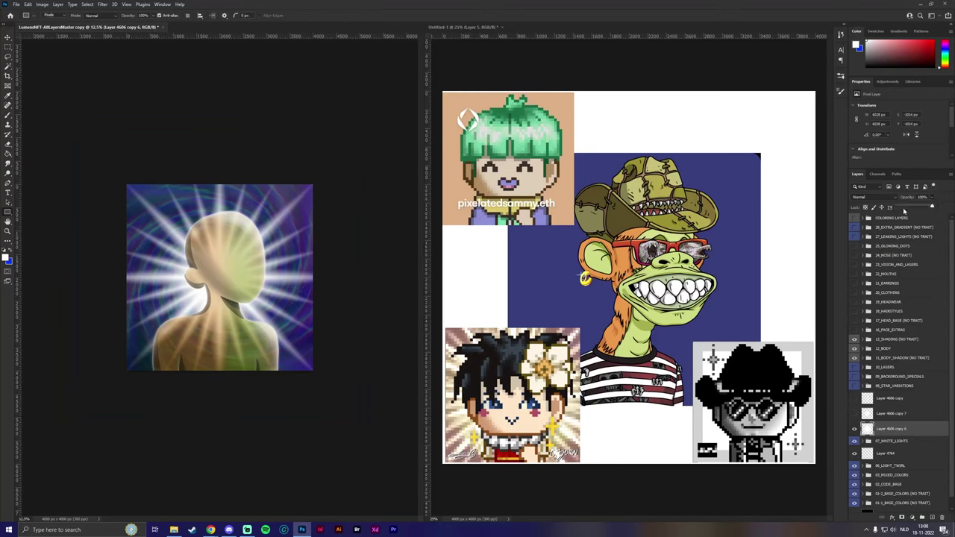
{"action": "left_click_drag", "start_coordinate": [904, 211], "coordinate": [903, 209]}
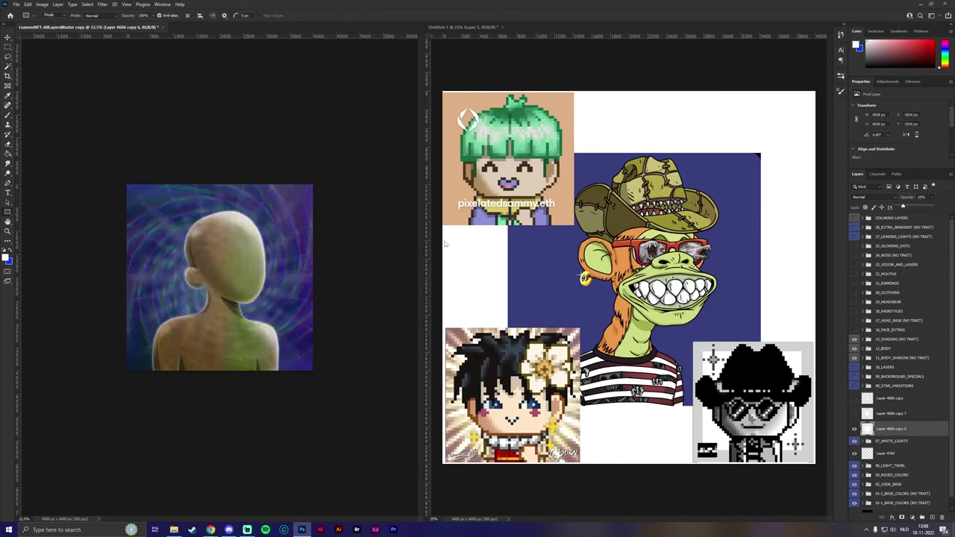
Step: Show the smaller starburst layer, Layer 4606 copy 7, again and clear the selection around the whole canvas
{"action": "key", "text": "ctrl+a"}
{"action": "key", "text": "ctrl+plus"}
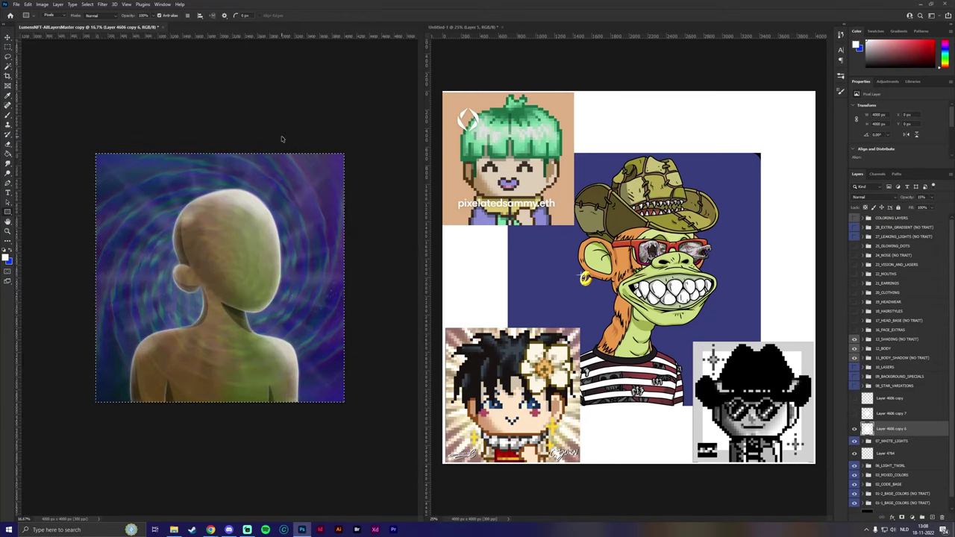
{"action": "key", "text": "ctrl+plus"}
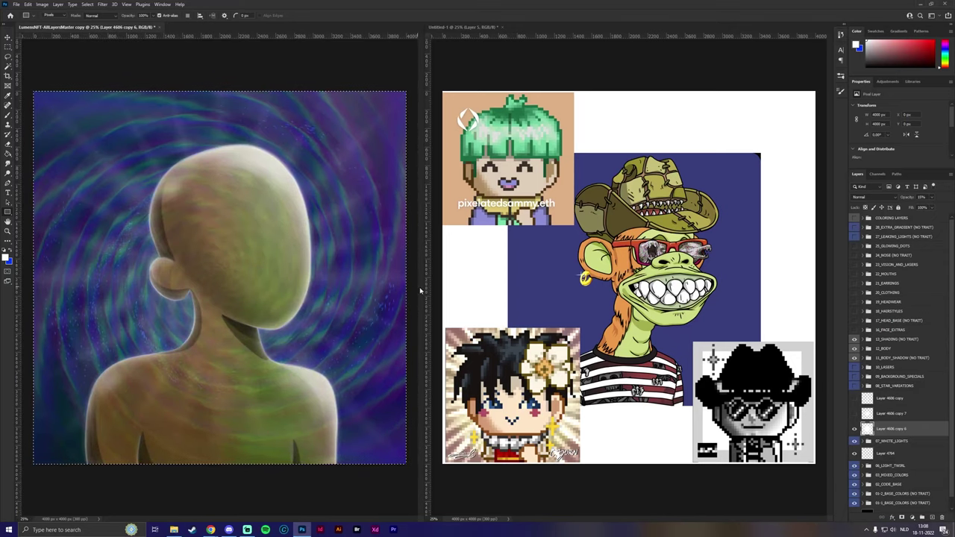
{"action": "left_click", "coordinate": [854, 413]}
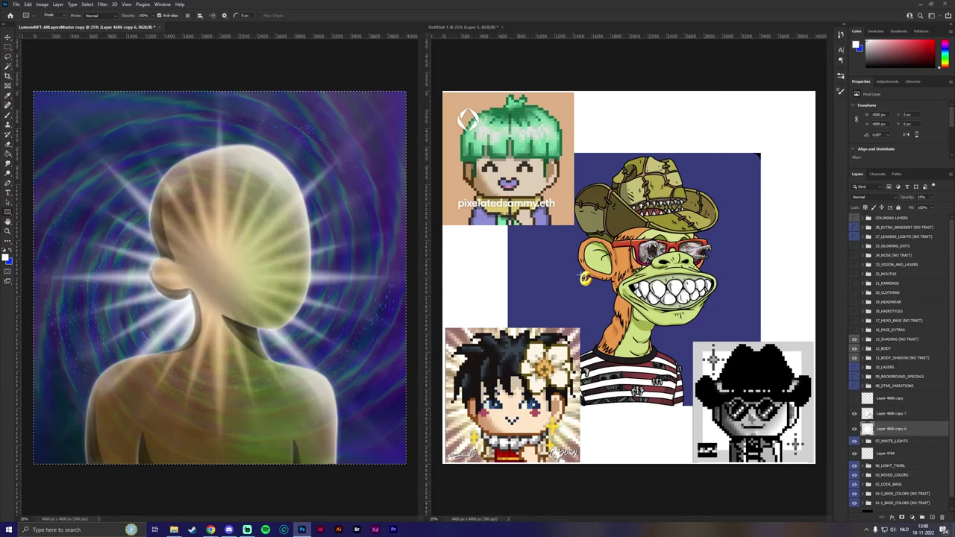
{"action": "left_click", "coordinate": [888, 413]}
{"action": "left_click", "coordinate": [87, 4]}
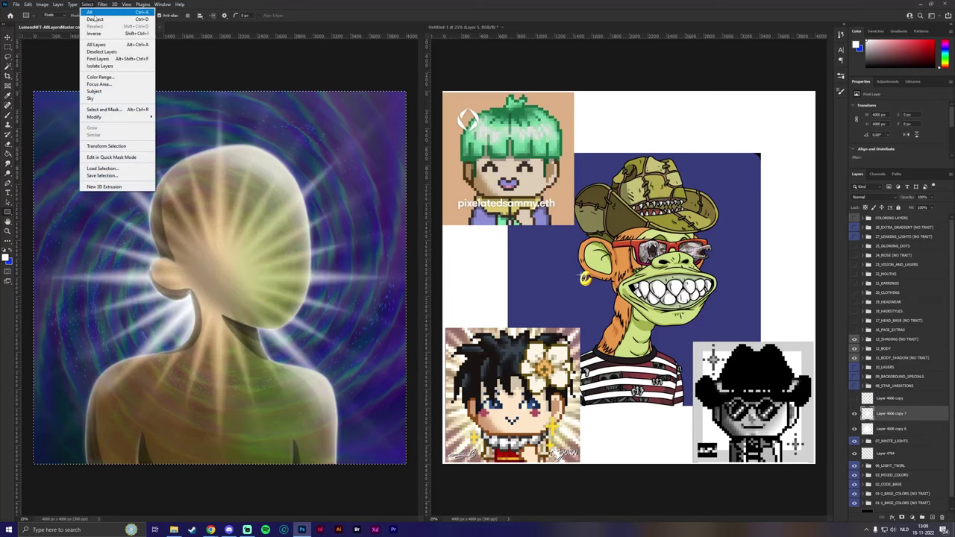
{"action": "left_click", "coordinate": [95, 18]}
Step: Apply a Twirl filter with a stronger angle to the enlarged faint starburst, Layer 4606 copy 6, across the whole canvas
{"action": "left_click", "coordinate": [887, 429]}
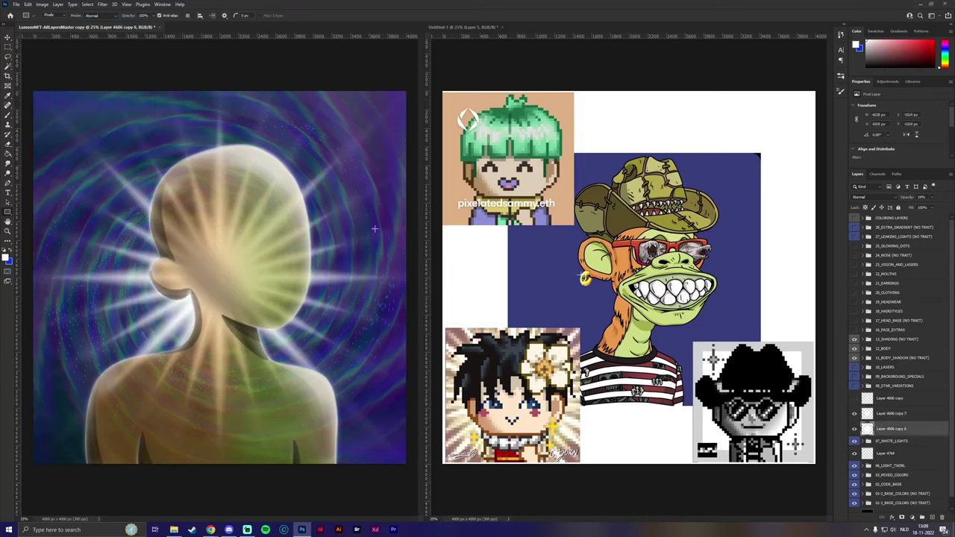
{"action": "key", "text": "ctrl+a"}
{"action": "left_click", "coordinate": [102, 4]}
{"action": "mouse_move", "coordinate": [112, 113]}
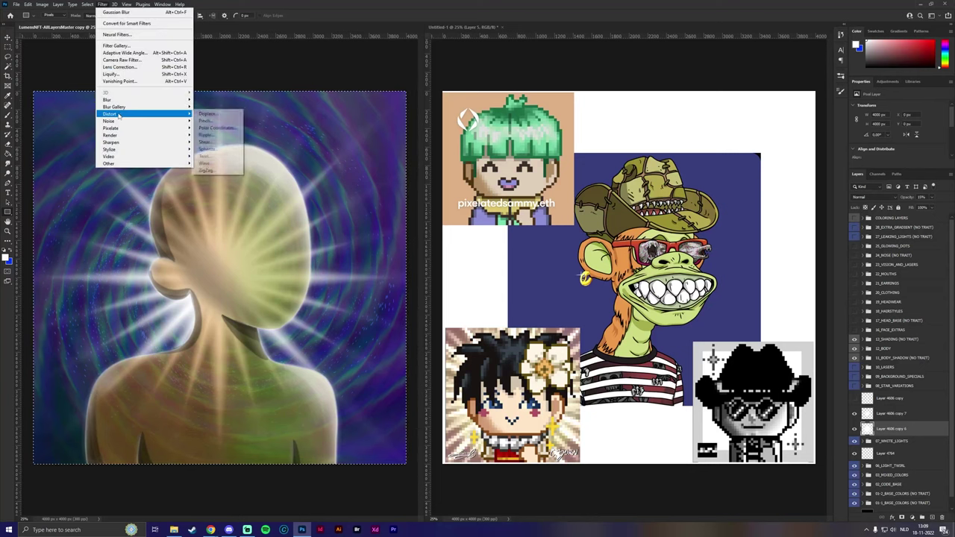
{"action": "left_click", "coordinate": [217, 163]}
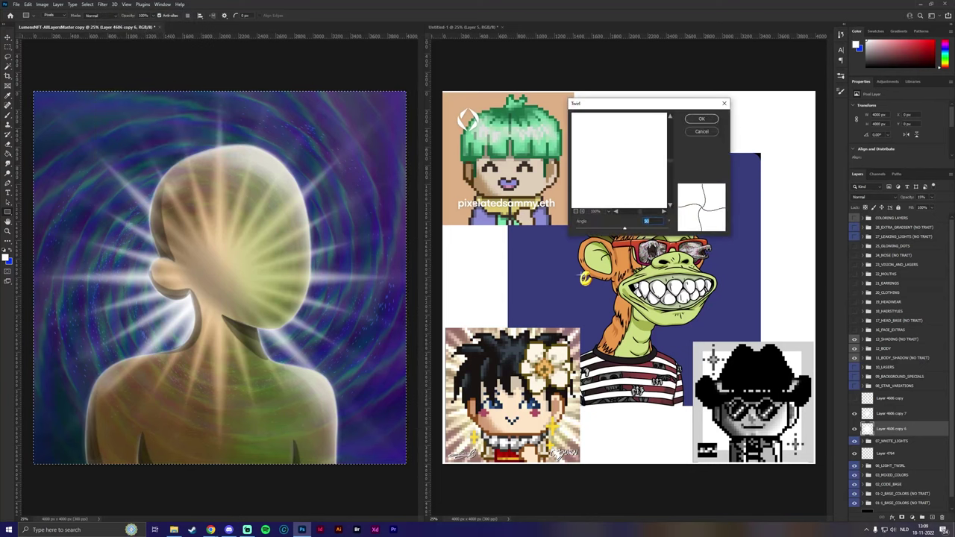
{"action": "left_click_drag", "start_coordinate": [628, 231], "coordinate": [631, 231]}
{"action": "left_click", "coordinate": [700, 119]}
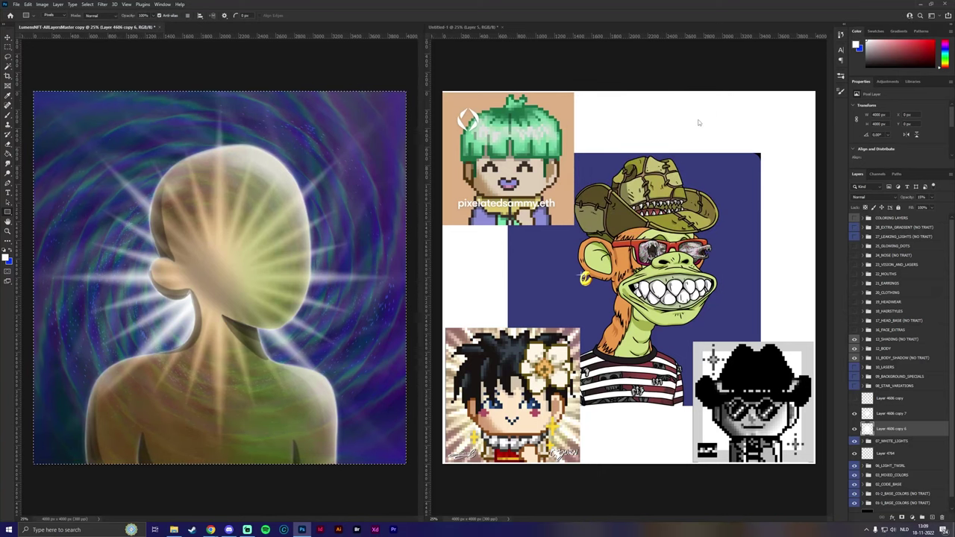
Step: Duplicate the bright starburst layer, Layer 4606 copy 7, hide the copy and reselect the original
{"action": "left_click", "coordinate": [886, 412]}
{"action": "key", "text": "alt+space"}
{"action": "key", "text": "alt"}
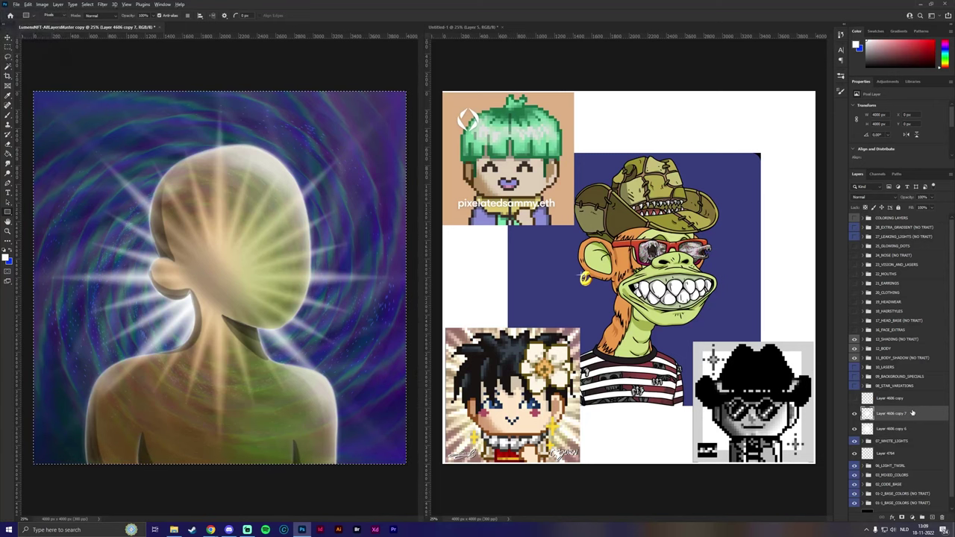
{"action": "left_click_drag", "start_coordinate": [913, 412], "coordinate": [865, 410], "text": "alt"}
{"action": "left_click", "coordinate": [854, 414]}
{"action": "left_click", "coordinate": [888, 429]}
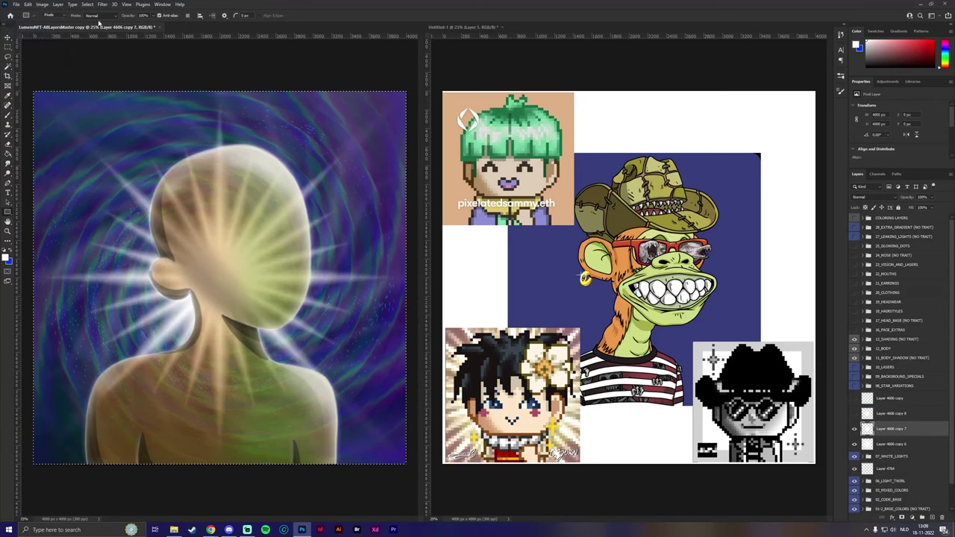
Step: Reapply the same Twirl to Layer 4606 copy 7, clear the selection and lower the layer's opacity to about 20%
{"action": "left_click", "coordinate": [102, 4]}
{"action": "left_click", "coordinate": [106, 12]}
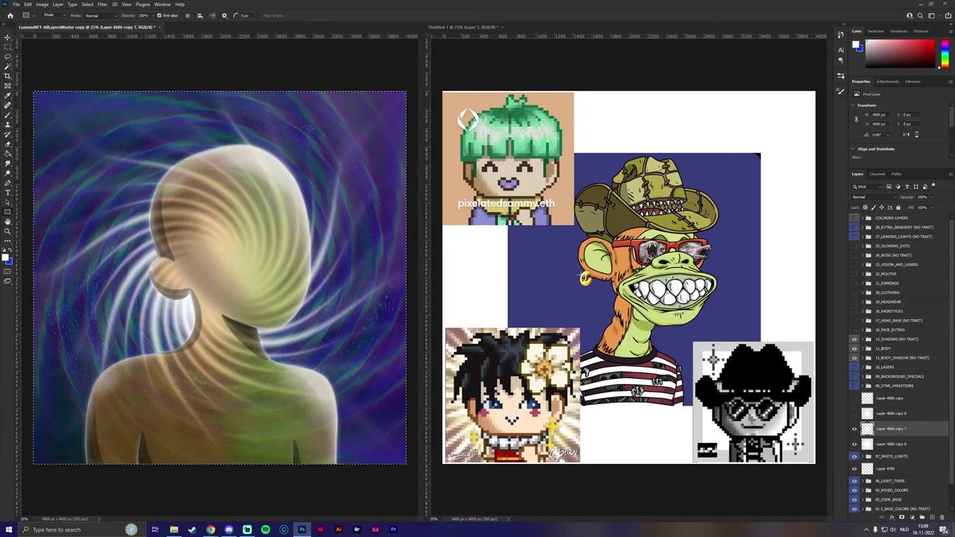
{"action": "left_click", "coordinate": [91, 17]}
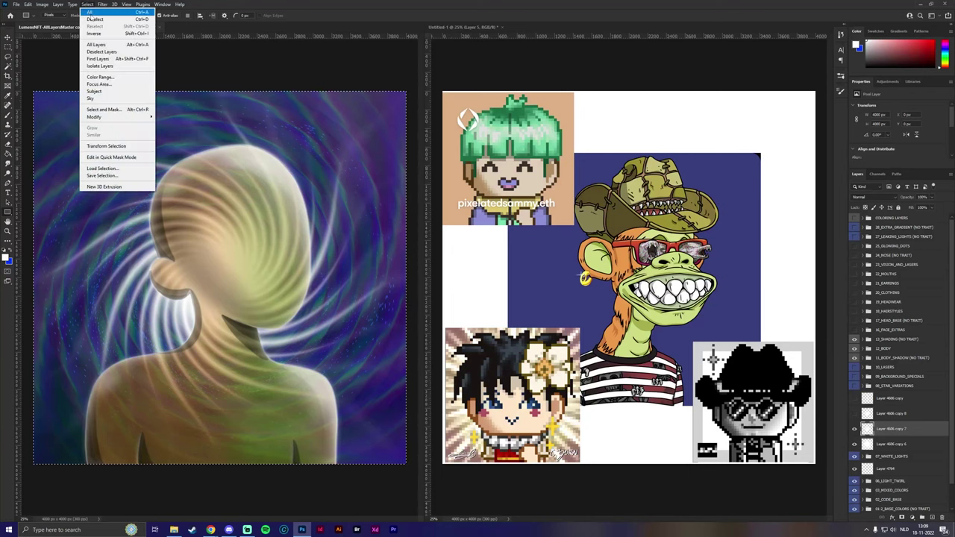
{"action": "left_click", "coordinate": [91, 17]}
{"action": "left_click", "coordinate": [91, 16]}
{"action": "left_click", "coordinate": [91, 16]}
{"action": "key", "text": "ctrl+d"}
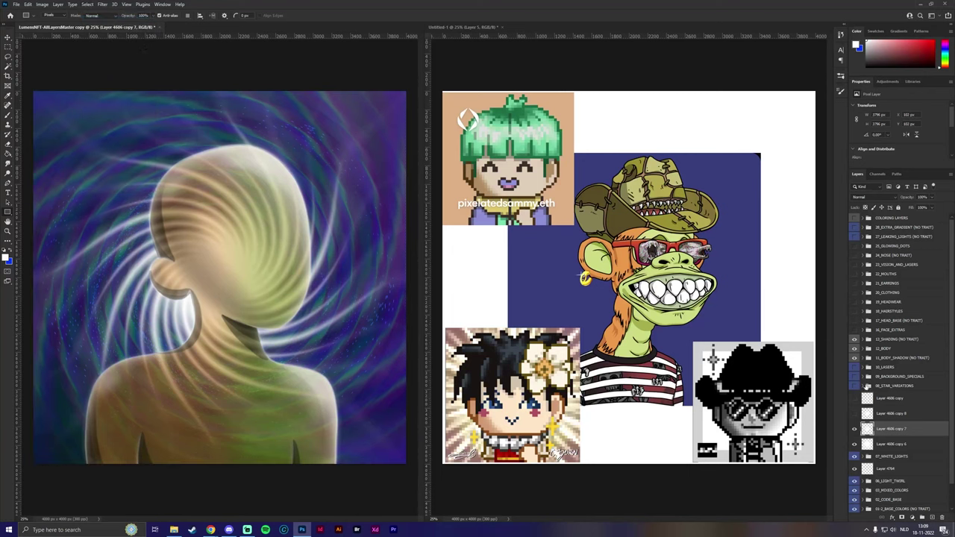
{"action": "left_click_drag", "start_coordinate": [932, 196], "coordinate": [912, 208]}
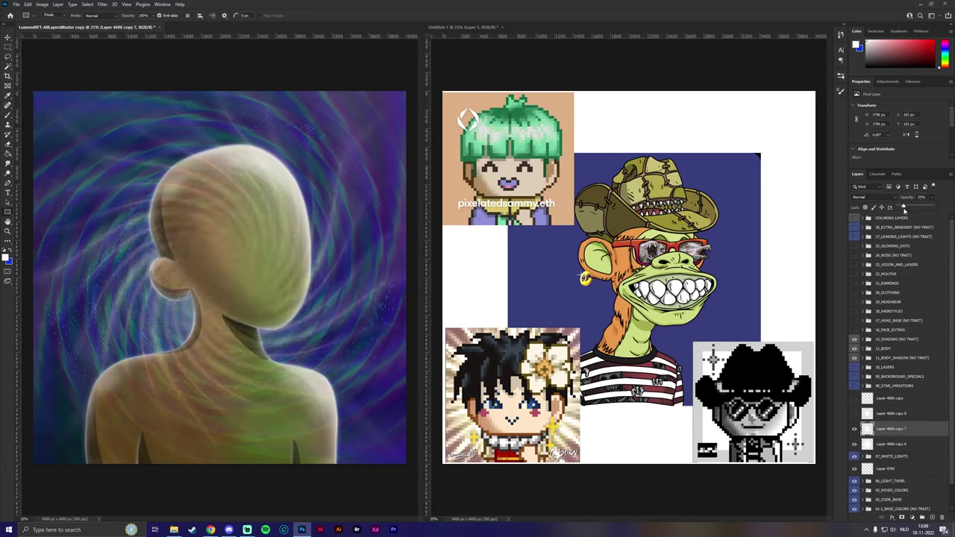
Step: Show the spare starburst, Layer 4606 copy 8, and shrink it to about 56% around the canvas centre
{"action": "left_click", "coordinate": [899, 414]}
{"action": "left_click", "coordinate": [854, 413]}
{"action": "key", "text": "ctrl+t"}
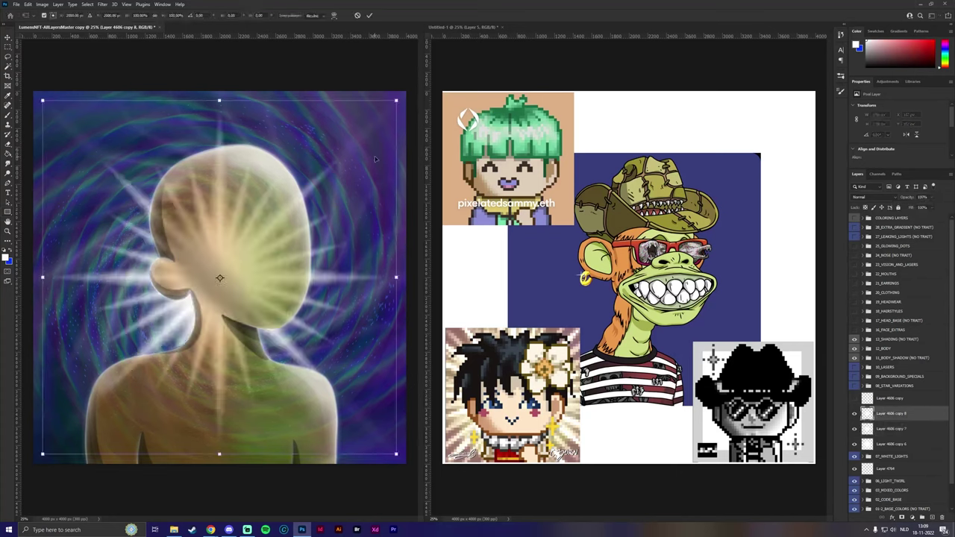
{"action": "left_click_drag", "start_coordinate": [396, 100], "coordinate": [320, 153]}
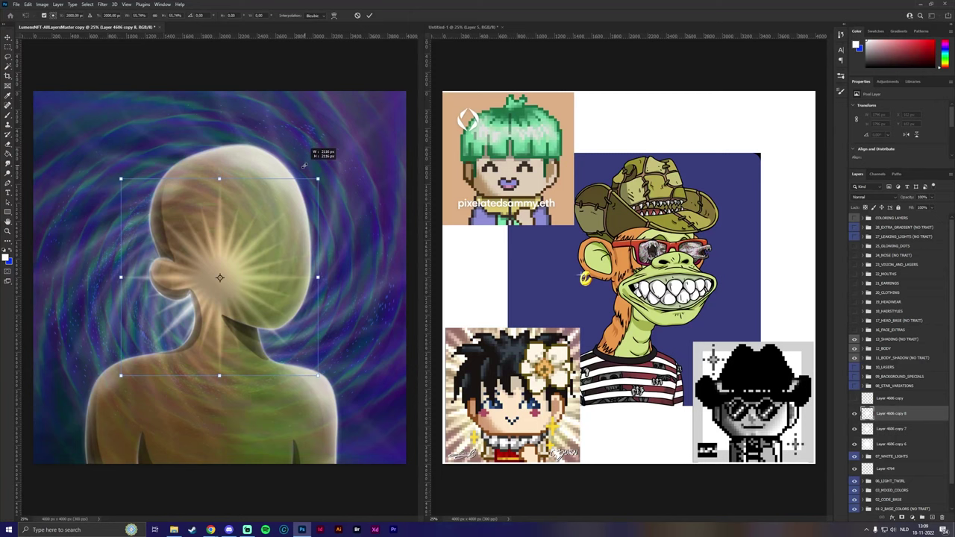
{"action": "key", "text": "Return"}
Step: Twirl the shrunken starburst at the same angle across the whole canvas, deselect, and lower its opacity until it is faint
{"action": "key", "text": "ctrl+a"}
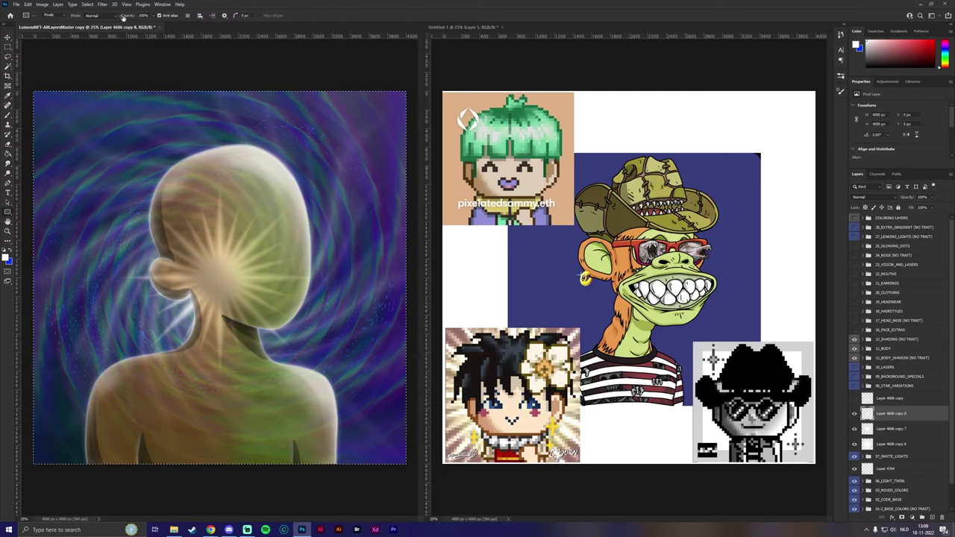
{"action": "left_click", "coordinate": [102, 4]}
{"action": "mouse_move", "coordinate": [123, 116]}
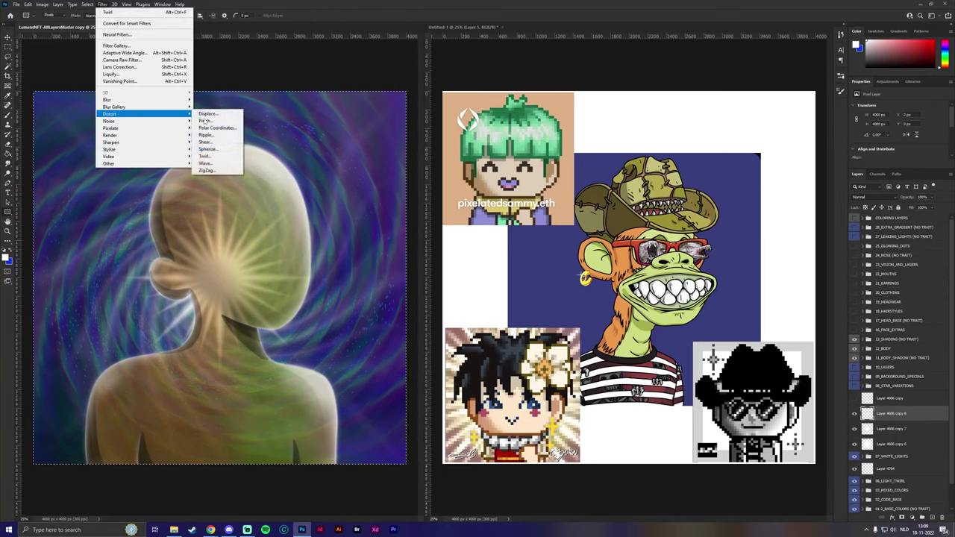
{"action": "left_click", "coordinate": [204, 156]}
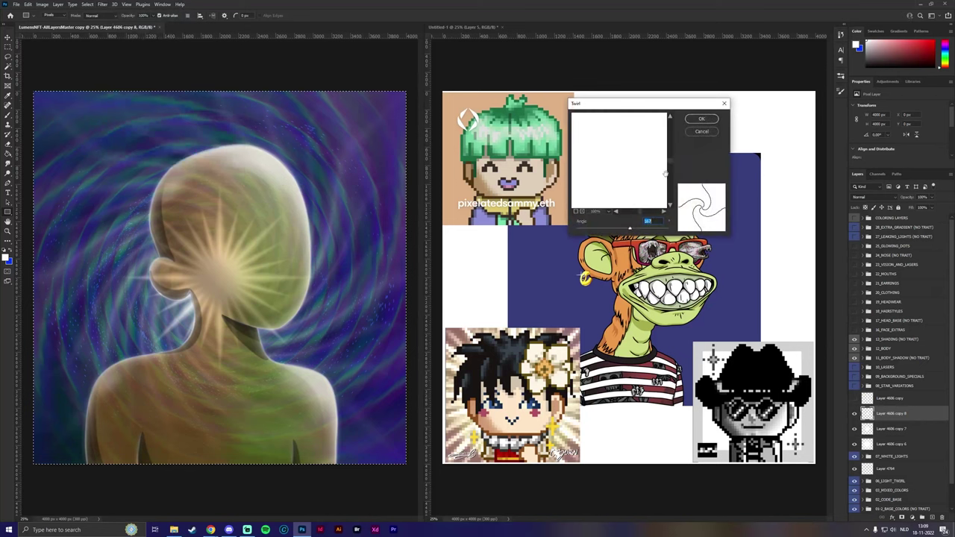
{"action": "left_click", "coordinate": [702, 120]}
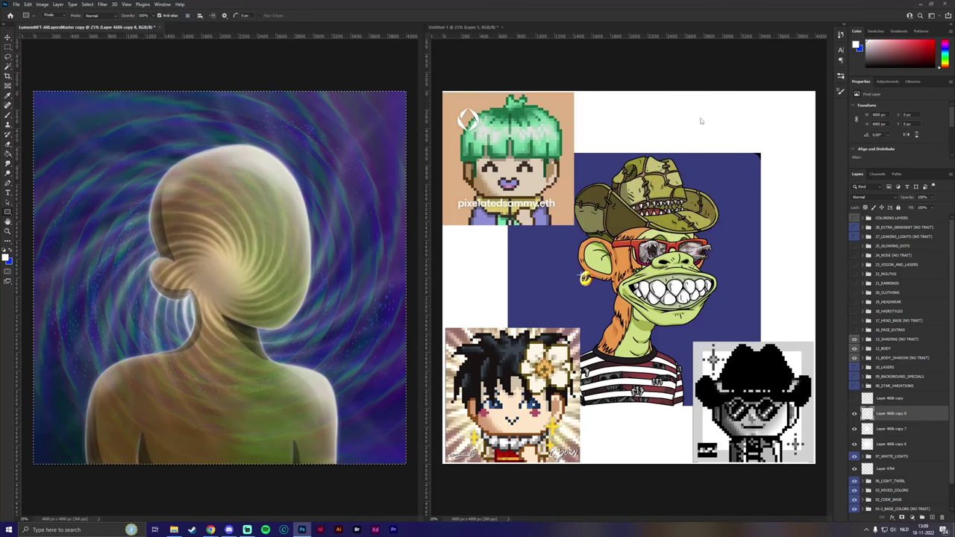
{"action": "left_click", "coordinate": [87, 4]}
{"action": "left_click", "coordinate": [95, 20]}
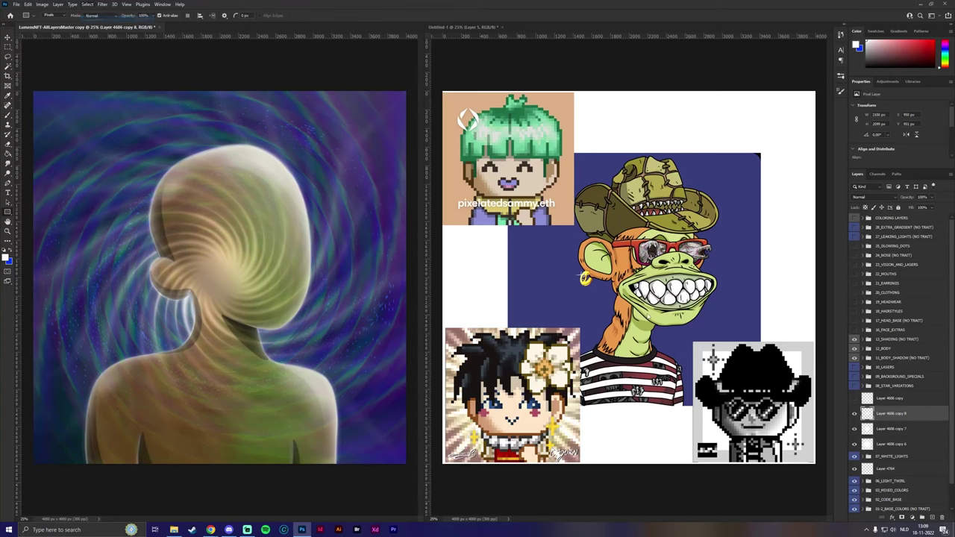
{"action": "left_click_drag", "start_coordinate": [924, 206], "coordinate": [910, 209]}
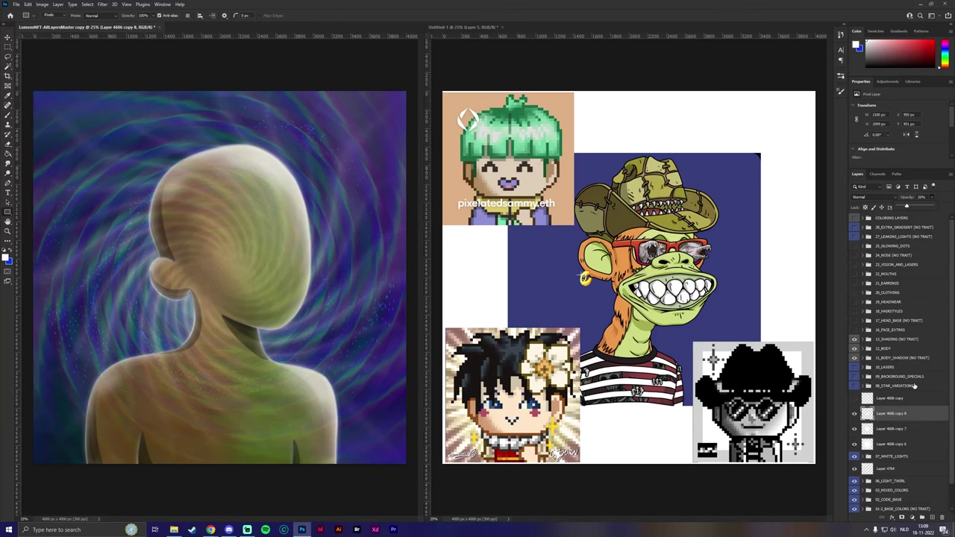
Step: Select the three twirled ray layers together and enlarge them to about 145% around the canvas centre
{"action": "left_click", "coordinate": [905, 409]}
{"action": "left_click", "coordinate": [897, 446], "text": "shift"}
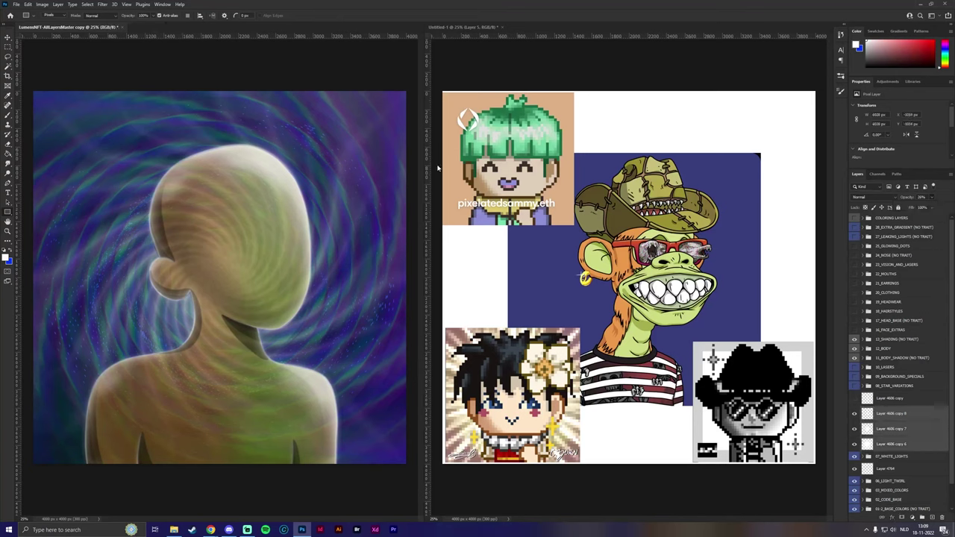
{"action": "key", "text": "ctrl+t"}
{"action": "key", "text": "ctrl+minus"}
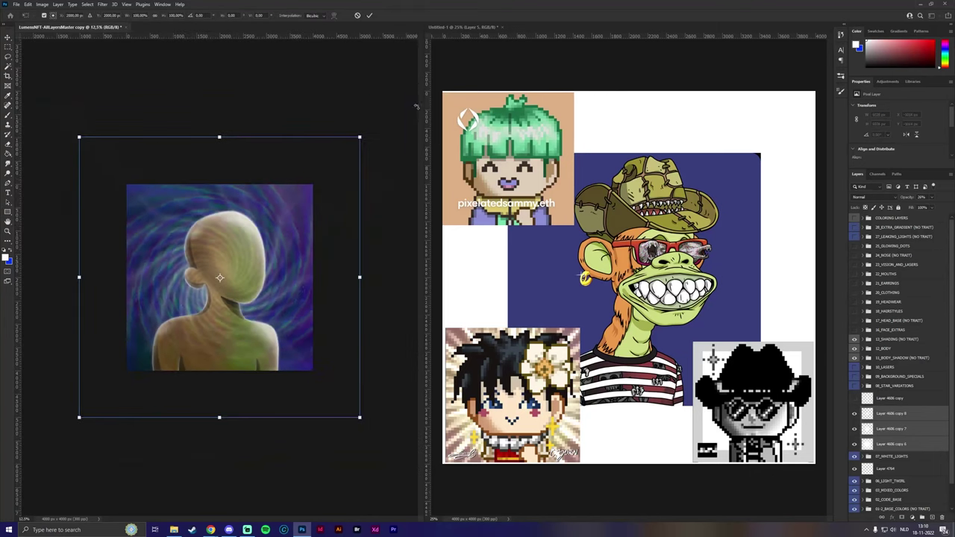
{"action": "left_click_drag", "start_coordinate": [361, 137], "coordinate": [423, 59]}
{"action": "key", "text": "Escape"}
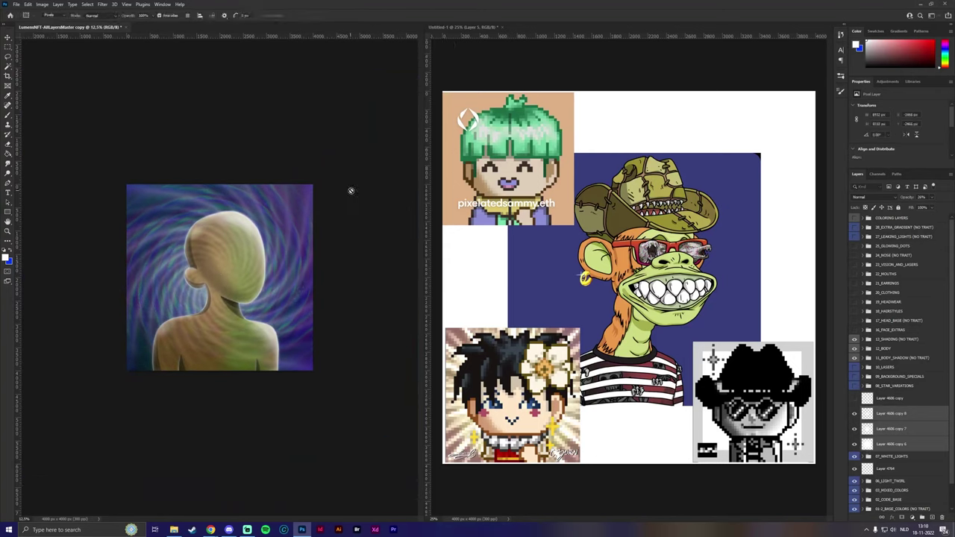
Step: Merge the three twirled ray layers into one layer and lower its opacity to 60%
{"action": "key", "text": "ctrl+plus"}
{"action": "key", "text": "ctrl+plus"}
{"action": "right_click", "coordinate": [889, 421]}
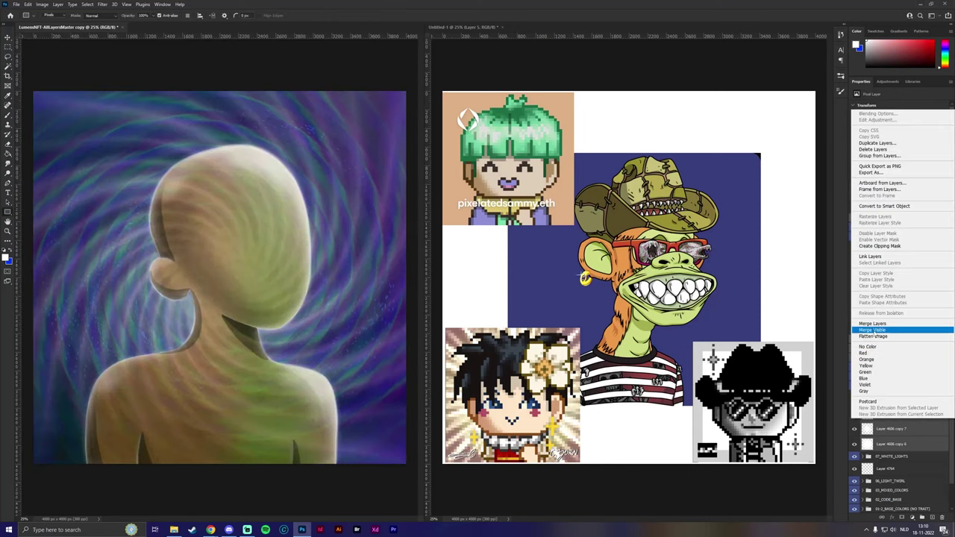
{"action": "left_click", "coordinate": [904, 324]}
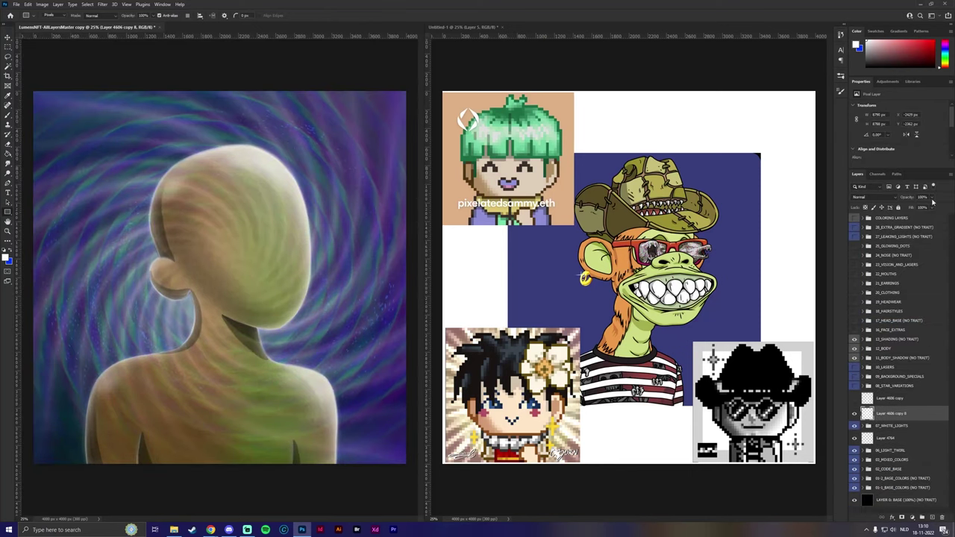
{"action": "left_click_drag", "start_coordinate": [931, 202], "coordinate": [922, 208]}
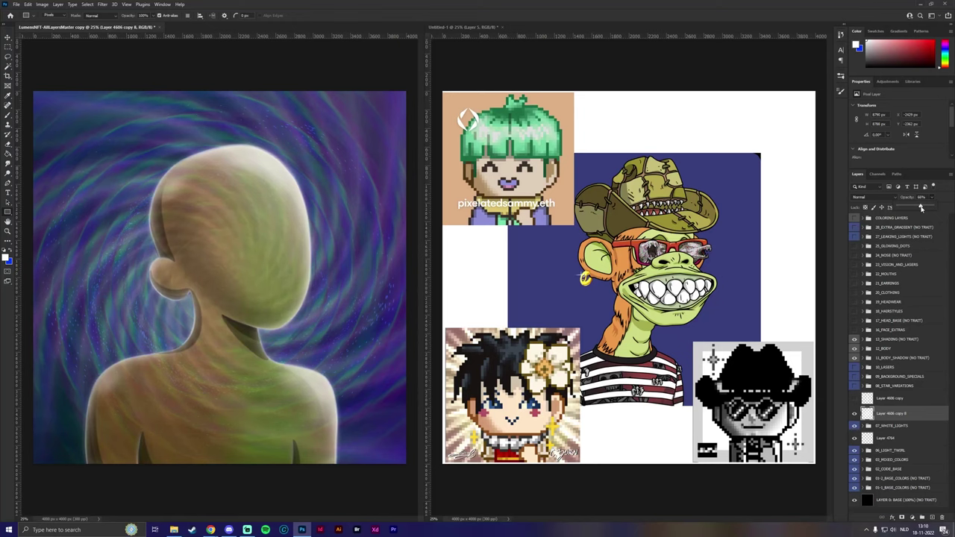
Step: Delete the unused hidden Layer 4606 copy and show the 08_STAR_VARIATIONS group
{"action": "key", "text": "ctrl+minus"}
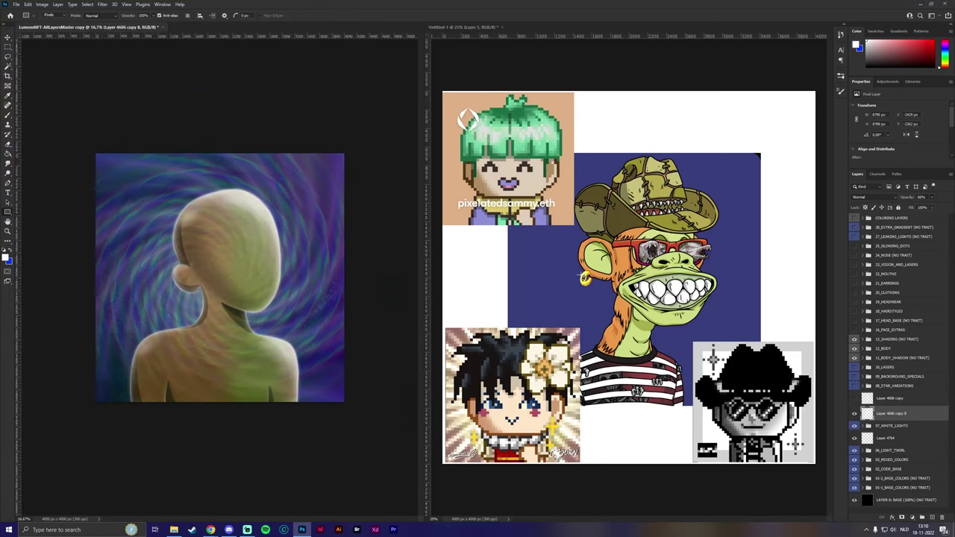
{"action": "right_click", "coordinate": [903, 401]}
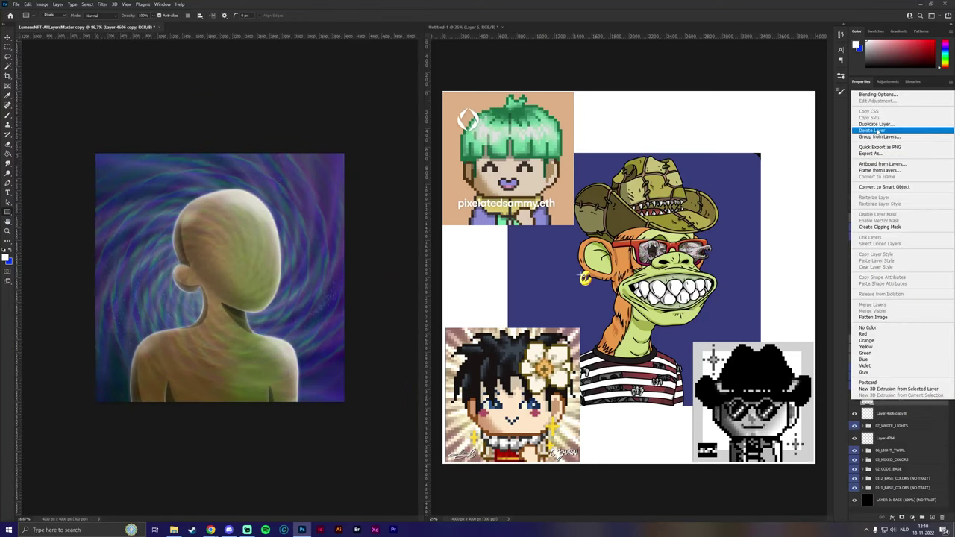
{"action": "left_click", "coordinate": [895, 131]}
{"action": "left_click", "coordinate": [442, 192]}
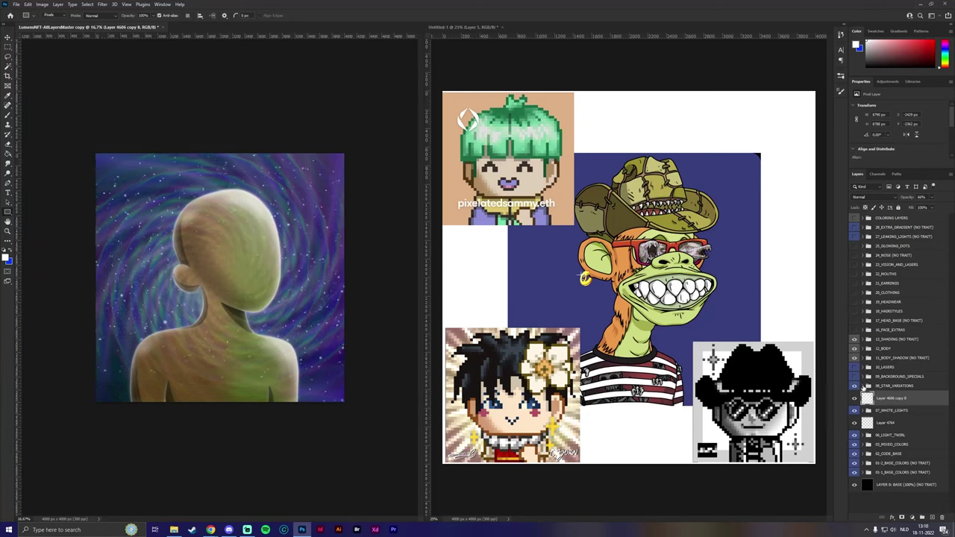
Step: Delete every subgroup in 08_STAR_VARIATIONS except 01_SIMPLE_ONE, and collapse the group
{"action": "left_click", "coordinate": [862, 386]}
{"action": "scroll", "coordinate": [860, 390], "scroll_direction": "down", "scroll_amount": 1}
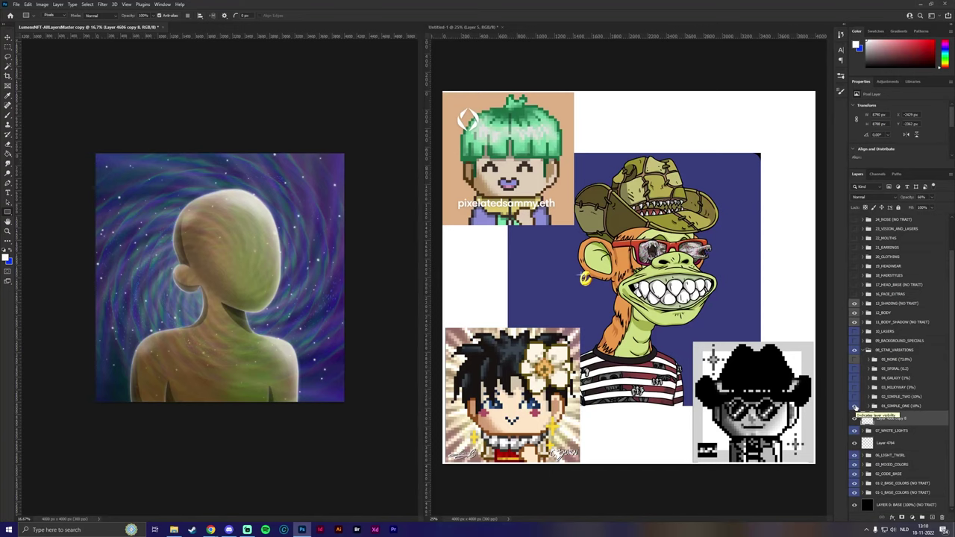
{"action": "left_click", "coordinate": [900, 401]}
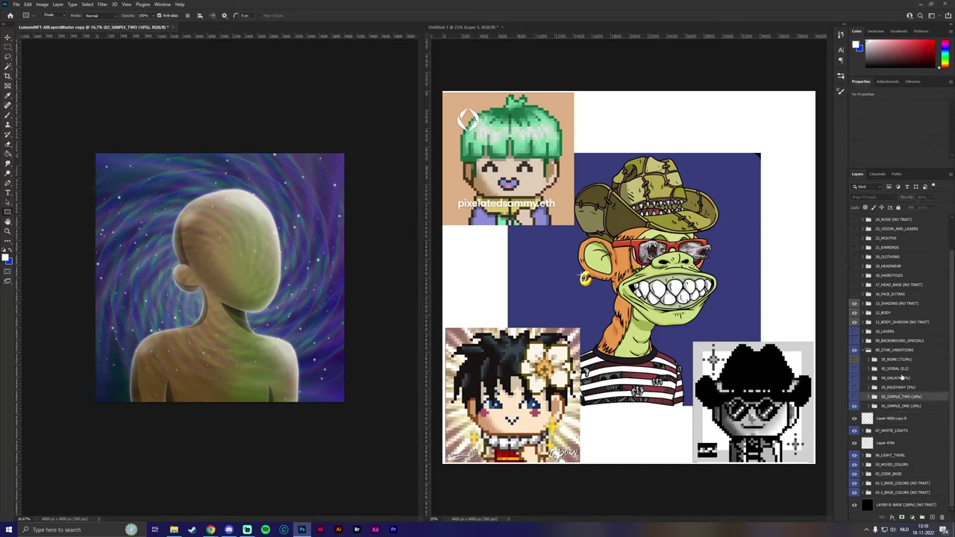
{"action": "left_click", "coordinate": [901, 364], "text": "shift"}
{"action": "right_click", "coordinate": [901, 364]}
{"action": "left_click", "coordinate": [900, 92]}
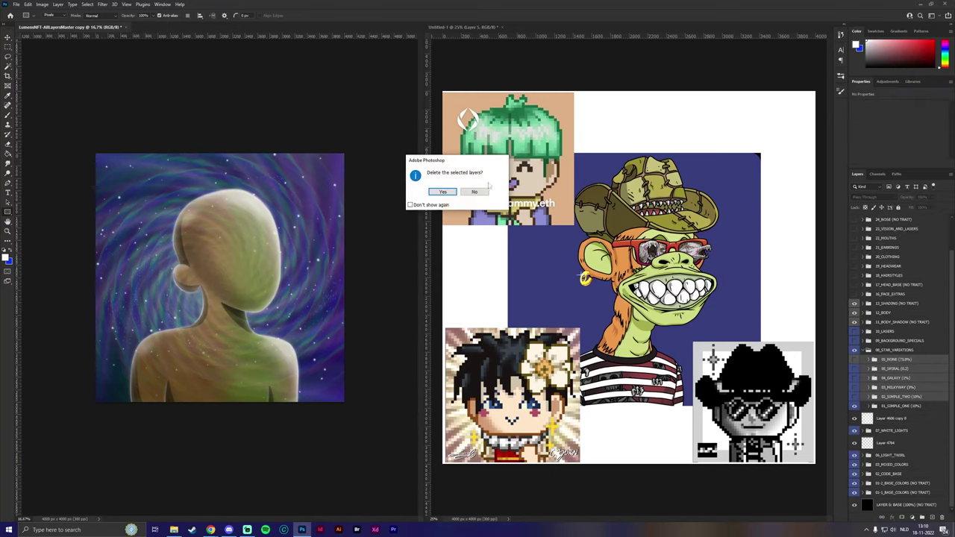
{"action": "left_click", "coordinate": [442, 194]}
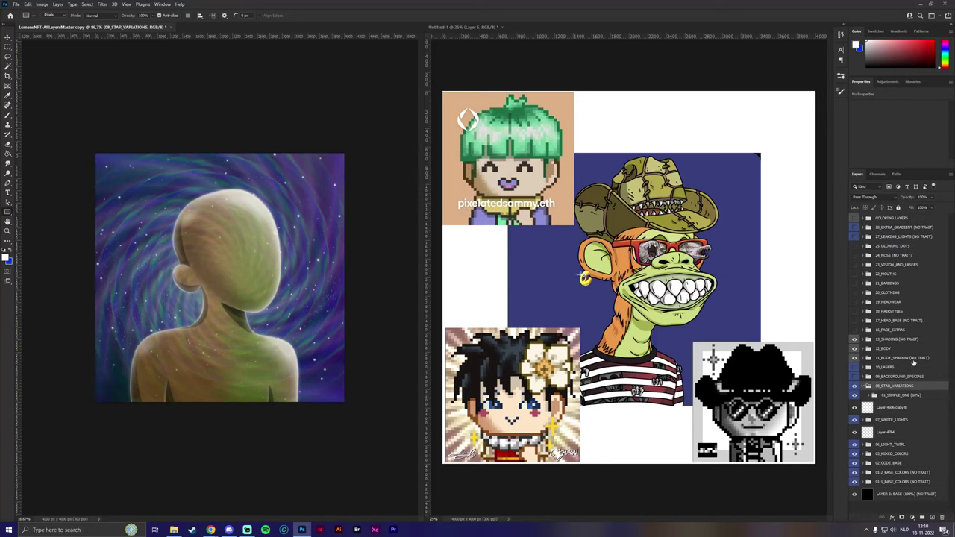
{"action": "left_click", "coordinate": [863, 387]}
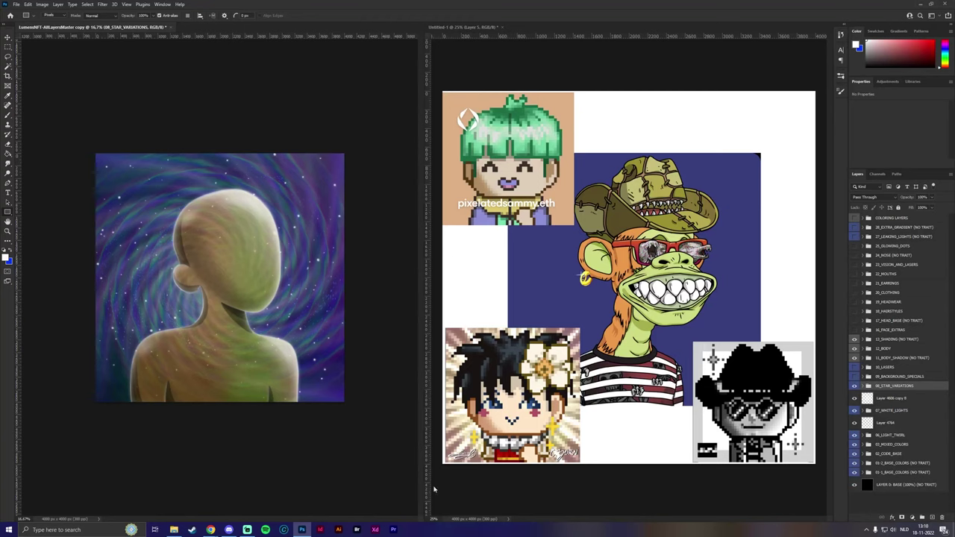
Step: Add a new layer above 08_STAR_VARIATIONS and draw a white square about 620 px wide beside the figure's head
{"action": "left_click", "coordinate": [934, 517]}
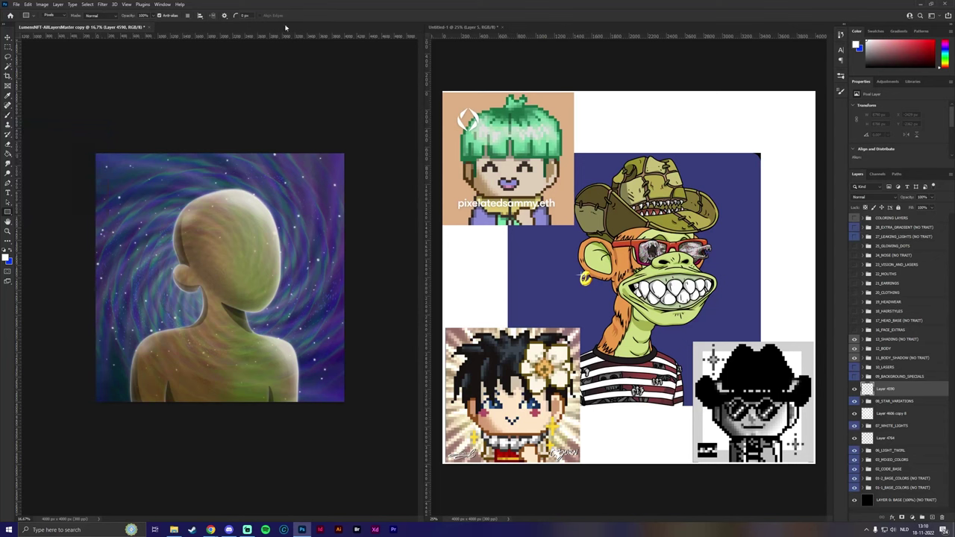
{"action": "scroll", "coordinate": [356, 220], "scroll_direction": "up", "scroll_amount": 2}
{"action": "left_click_drag", "start_coordinate": [204, 264], "coordinate": [342, 300]}
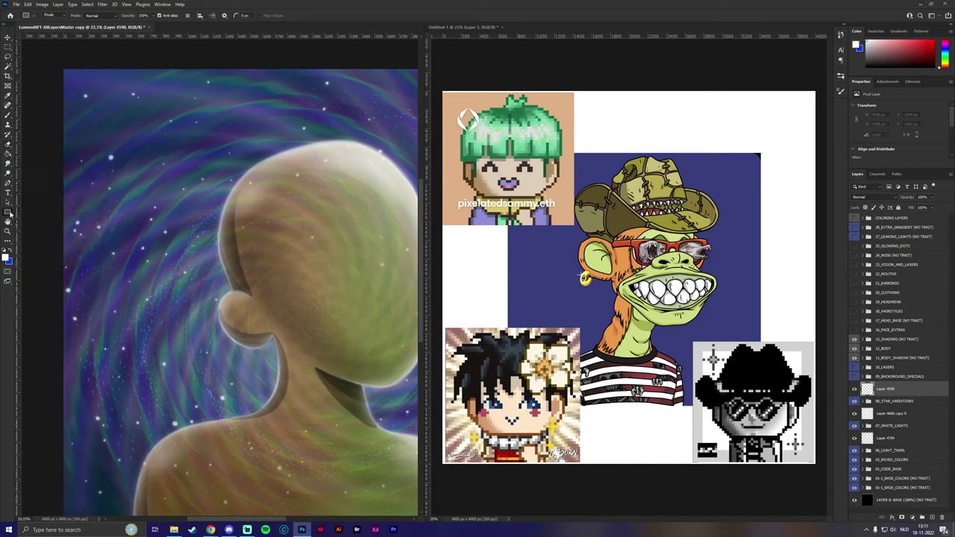
{"action": "left_click_drag", "start_coordinate": [125, 143], "coordinate": [203, 221]}
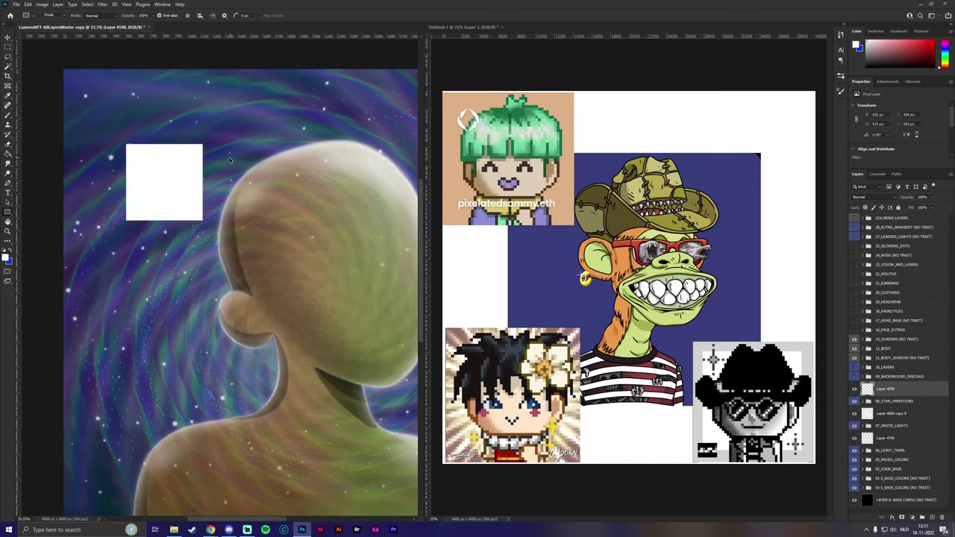
Step: Rotate the white square beside the head by 45° to form a diamond
{"action": "key", "text": "ctrl+t"}
{"action": "left_click_drag", "start_coordinate": [241, 112], "coordinate": [236, 142]}
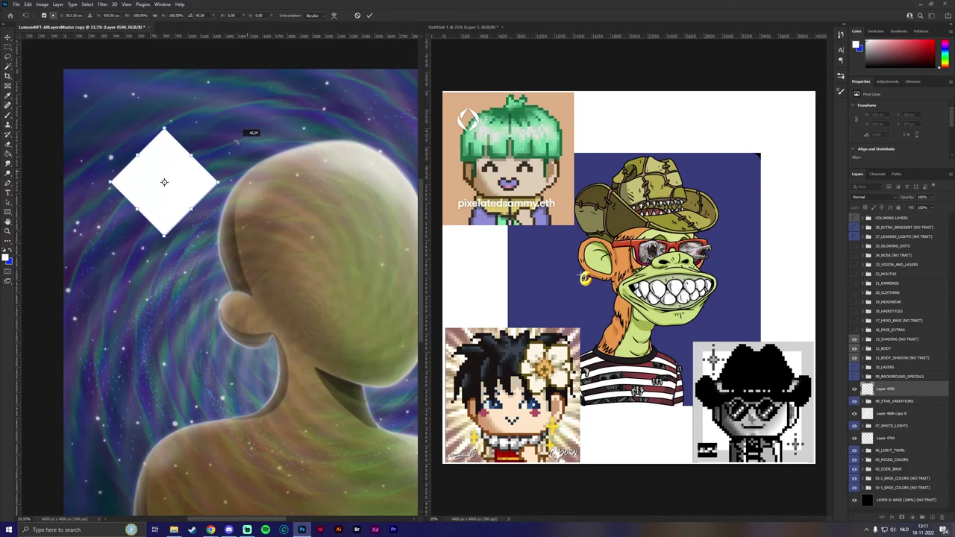
{"action": "key", "text": "Return"}
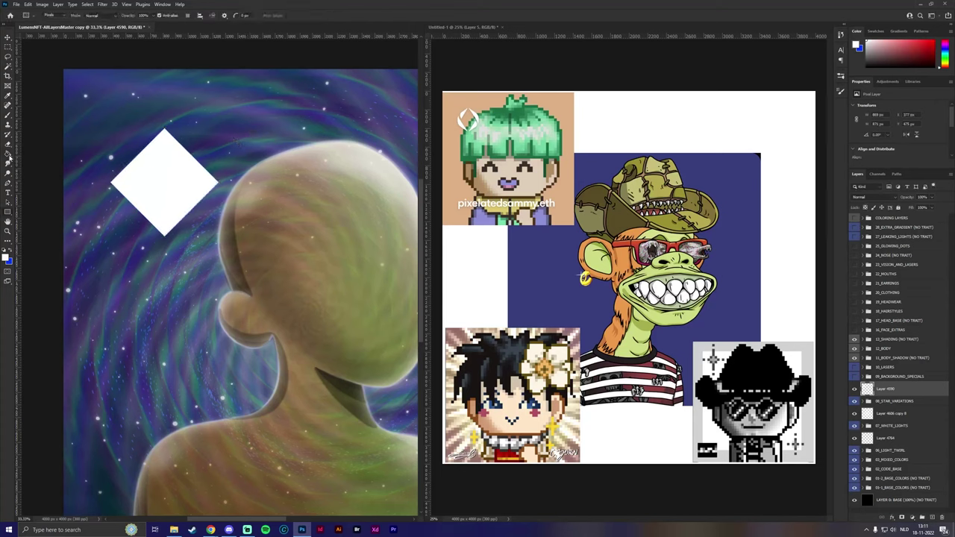
Step: Soften the diamond's four sides with a large Soft Round eraser, keeping a bright centre and four points
{"action": "left_click", "coordinate": [6, 146]}
{"action": "left_click", "coordinate": [50, 15]}
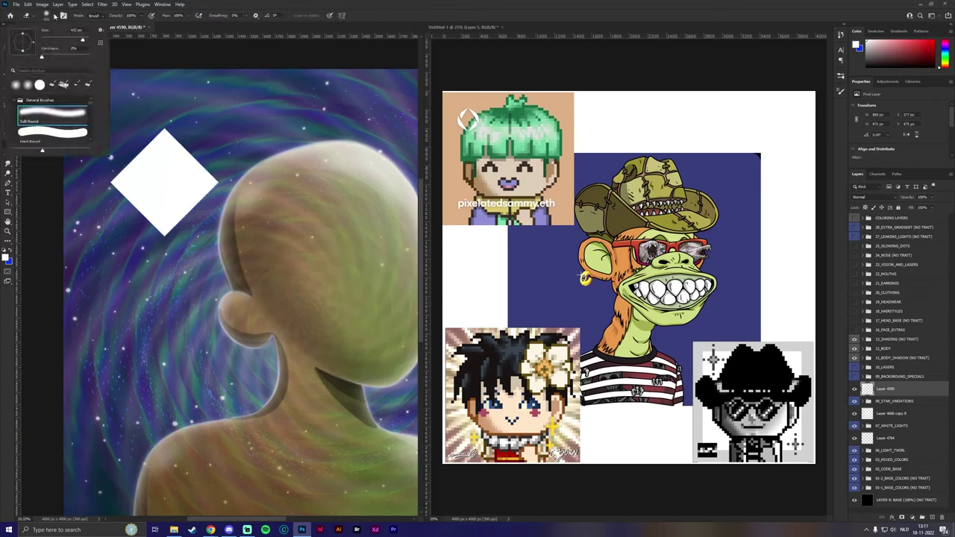
{"action": "left_click", "coordinate": [58, 15]}
{"action": "left_click", "coordinate": [57, 16]}
{"action": "type", "text": "100"}
{"action": "key", "text": "Return"}
{"action": "mouse_move", "coordinate": [149, 132]}
{"action": "left_mouse_down"}
{"action": "mouse_move", "coordinate": [121, 164]}
{"action": "mouse_move", "coordinate": [80, 163]}
{"action": "mouse_move", "coordinate": [121, 153]}
{"action": "mouse_move", "coordinate": [135, 112]}
{"action": "left_mouse_up"}
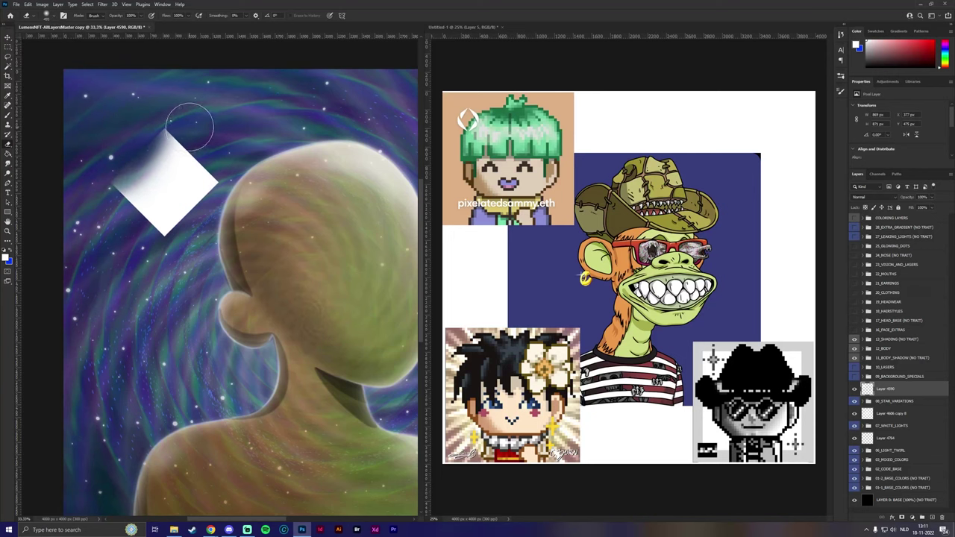
{"action": "mouse_move", "coordinate": [189, 127]}
{"action": "left_mouse_down"}
{"action": "mouse_move", "coordinate": [199, 148]}
{"action": "mouse_move", "coordinate": [235, 171]}
{"action": "mouse_move", "coordinate": [223, 224]}
{"action": "mouse_move", "coordinate": [224, 203]}
{"action": "mouse_move", "coordinate": [184, 226]}
{"action": "mouse_move", "coordinate": [122, 231]}
{"action": "mouse_move", "coordinate": [141, 243]}
{"action": "mouse_move", "coordinate": [121, 207]}
{"action": "mouse_move", "coordinate": [97, 201]}
{"action": "left_mouse_up"}
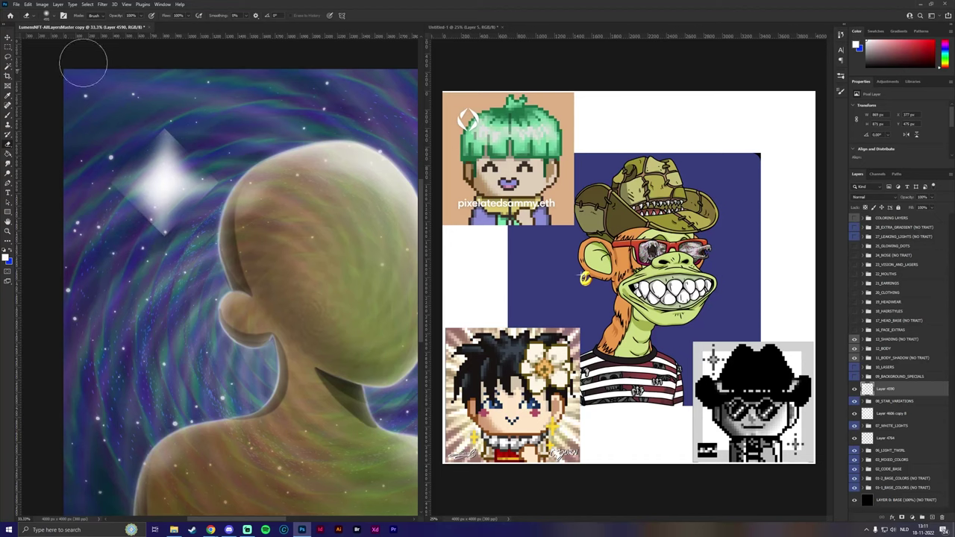
Step: Carve concave edges between the four star points using a large Hard Round eraser
{"action": "left_click", "coordinate": [55, 16]}
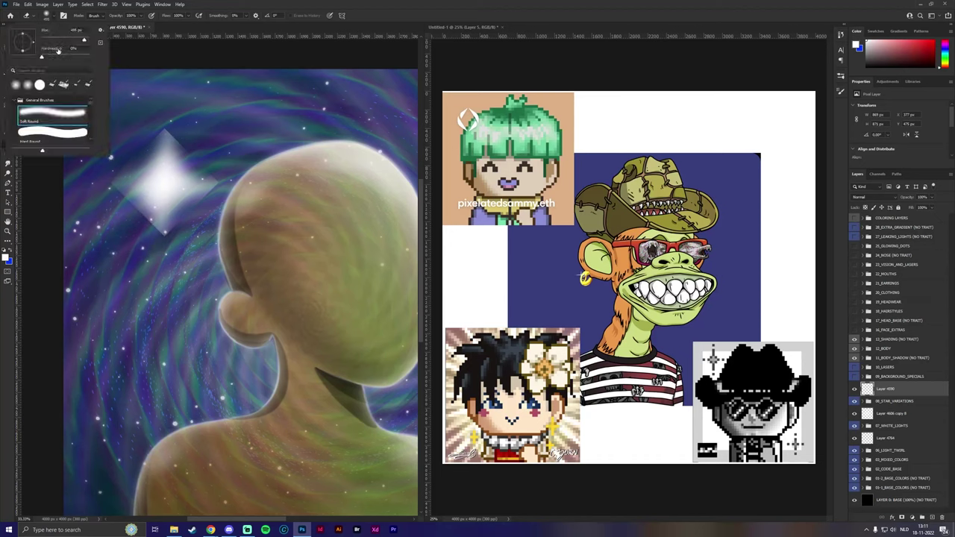
{"action": "left_click", "coordinate": [53, 132]}
{"action": "left_click", "coordinate": [125, 217]}
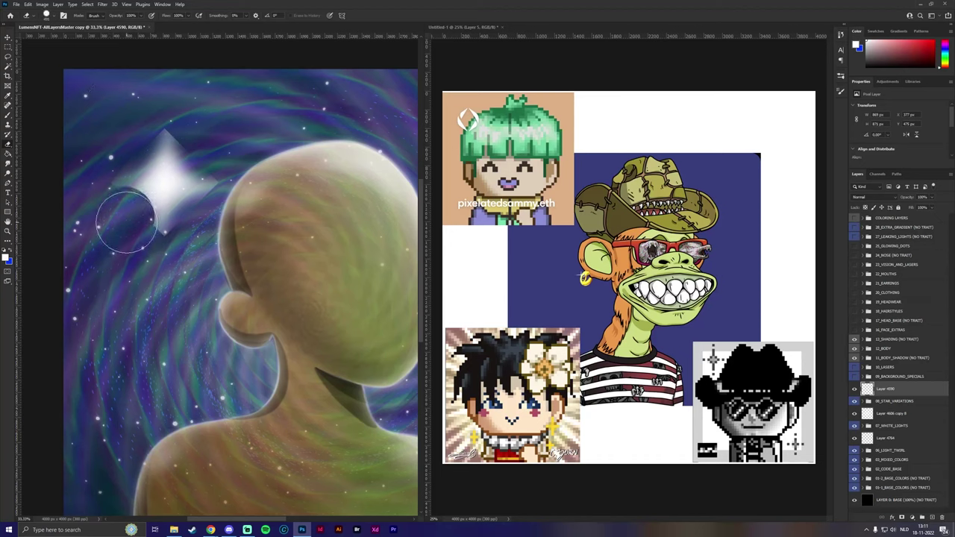
{"action": "mouse_move", "coordinate": [125, 222]}
{"action": "left_mouse_down"}
{"action": "mouse_move", "coordinate": [126, 143]}
{"action": "mouse_move", "coordinate": [117, 147]}
{"action": "mouse_move", "coordinate": [124, 136]}
{"action": "mouse_move", "coordinate": [157, 124]}
{"action": "mouse_move", "coordinate": [206, 145]}
{"action": "left_mouse_up"}
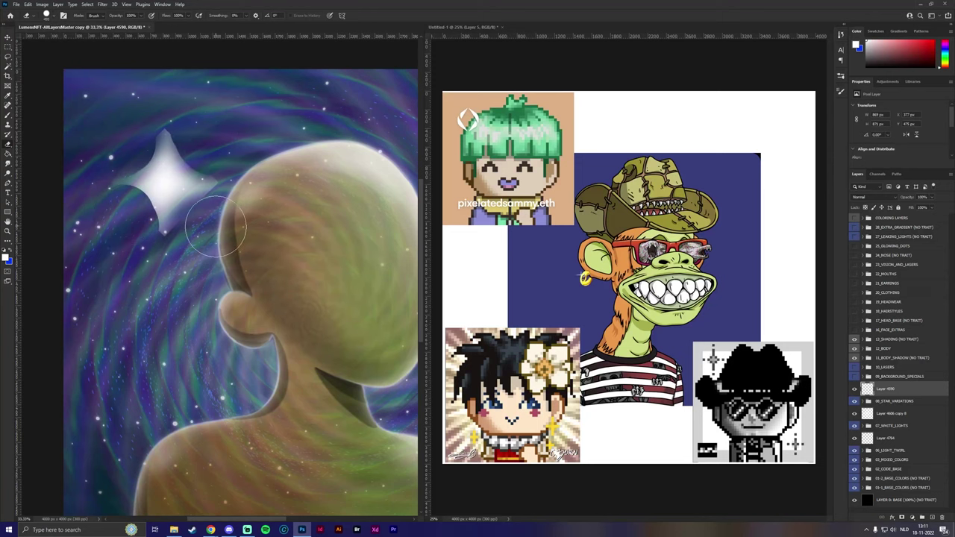
{"action": "mouse_move", "coordinate": [215, 227]}
{"action": "left_mouse_down"}
{"action": "mouse_move", "coordinate": [203, 222]}
{"action": "mouse_move", "coordinate": [199, 237]}
{"action": "left_mouse_up"}
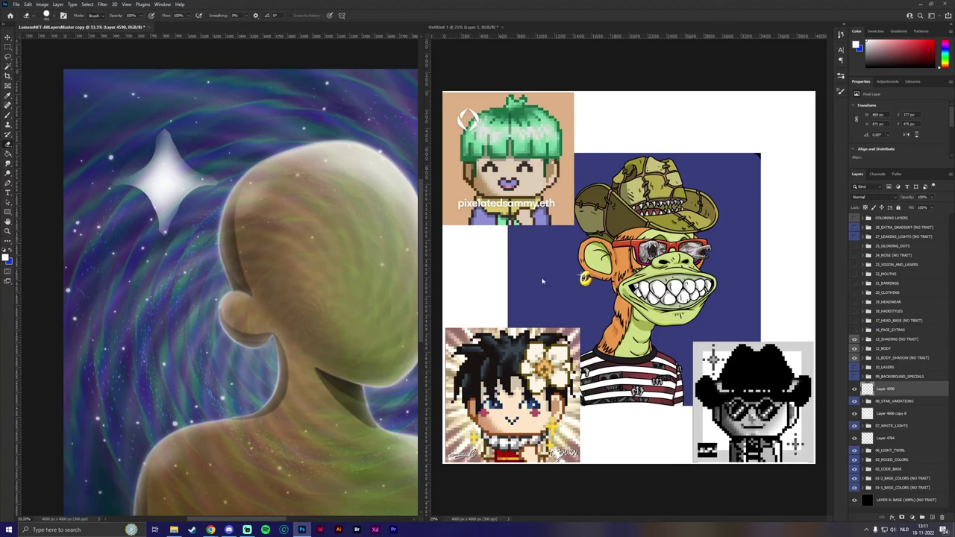
{"action": "left_click", "coordinate": [102, 4]}
{"action": "mouse_move", "coordinate": [112, 99]}
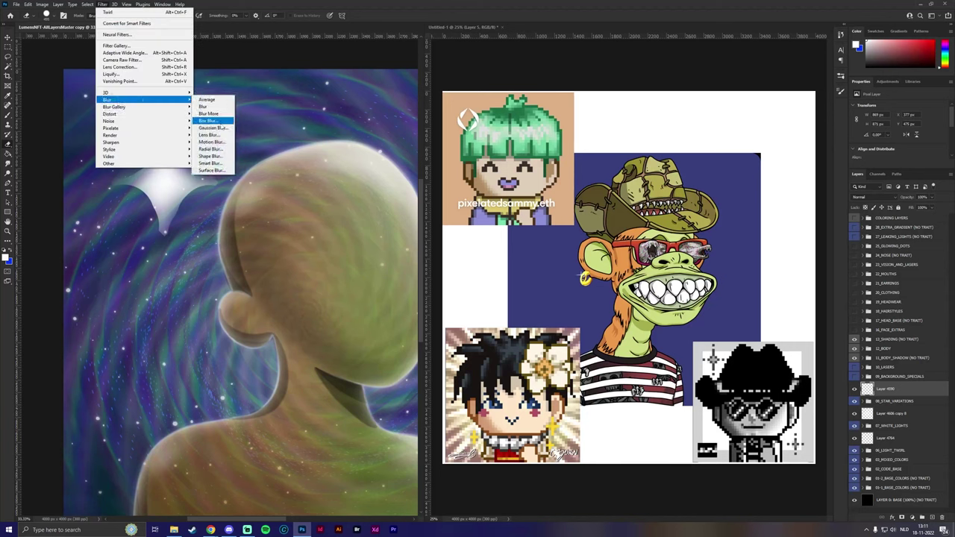
{"action": "left_click", "coordinate": [215, 149]}
{"action": "left_click", "coordinate": [503, 171]}
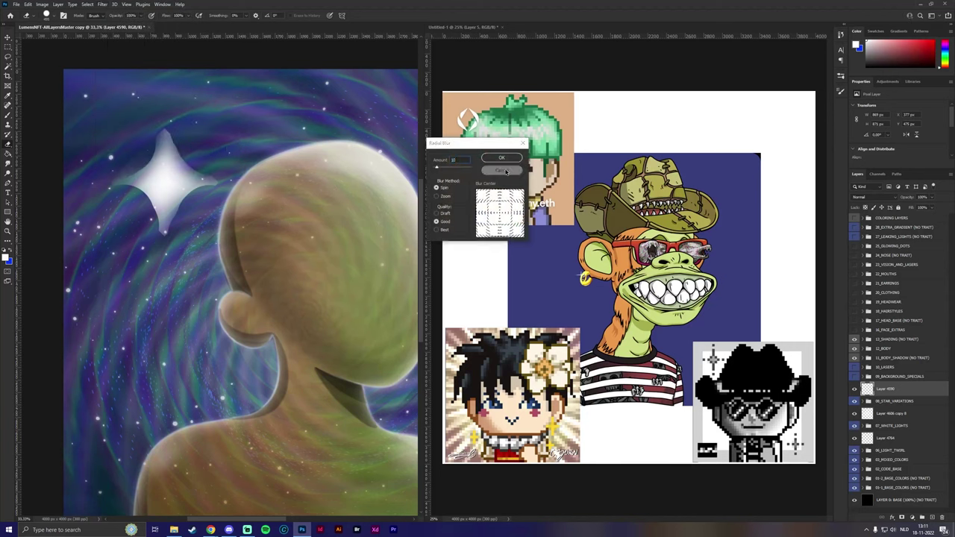
Step: Apply Motion Blur to the star at an angle of 90° and a distance of about 240 pixels
{"action": "left_click", "coordinate": [102, 4]}
{"action": "mouse_move", "coordinate": [112, 97]}
{"action": "left_click", "coordinate": [221, 142]}
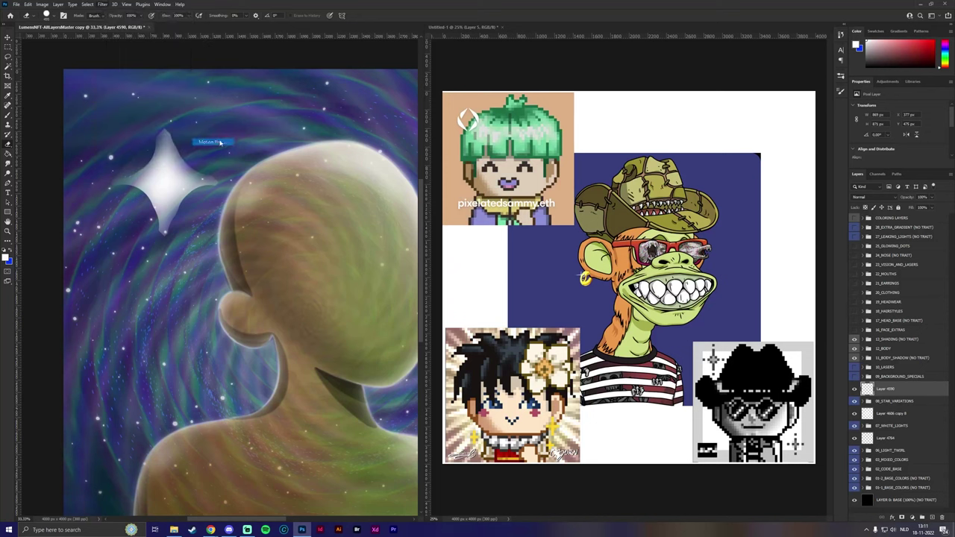
{"action": "left_click", "coordinate": [469, 256]}
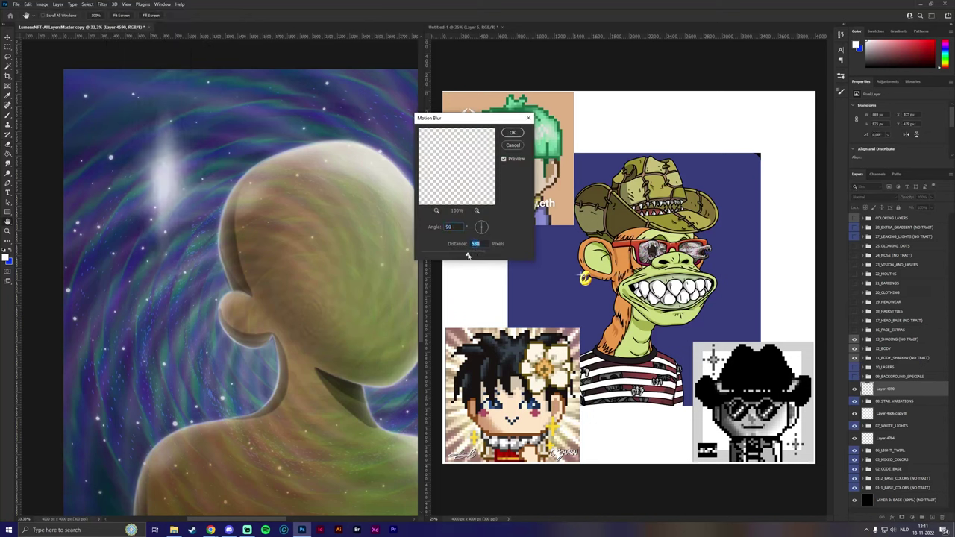
{"action": "left_click", "coordinate": [459, 256]}
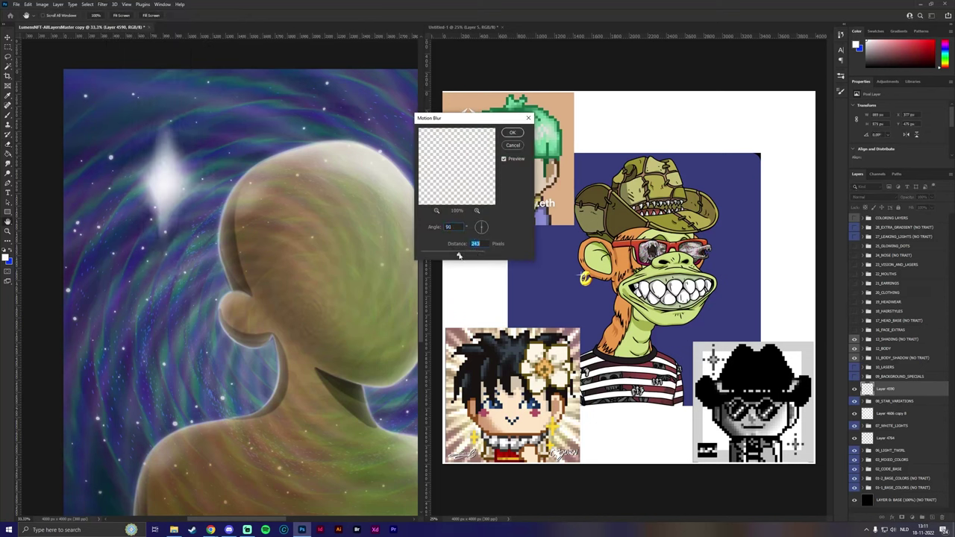
{"action": "left_click", "coordinate": [510, 133]}
Step: Stretch the blurred star vertically to about 1750 px high and place it lower beside the head
{"action": "key", "text": "ctrl+t"}
{"action": "left_click_drag", "start_coordinate": [174, 111], "coordinate": [173, 71]}
{"action": "left_click_drag", "start_coordinate": [174, 146], "coordinate": [174, 189]}
{"action": "key", "text": "Return"}
{"action": "key", "text": "b"}
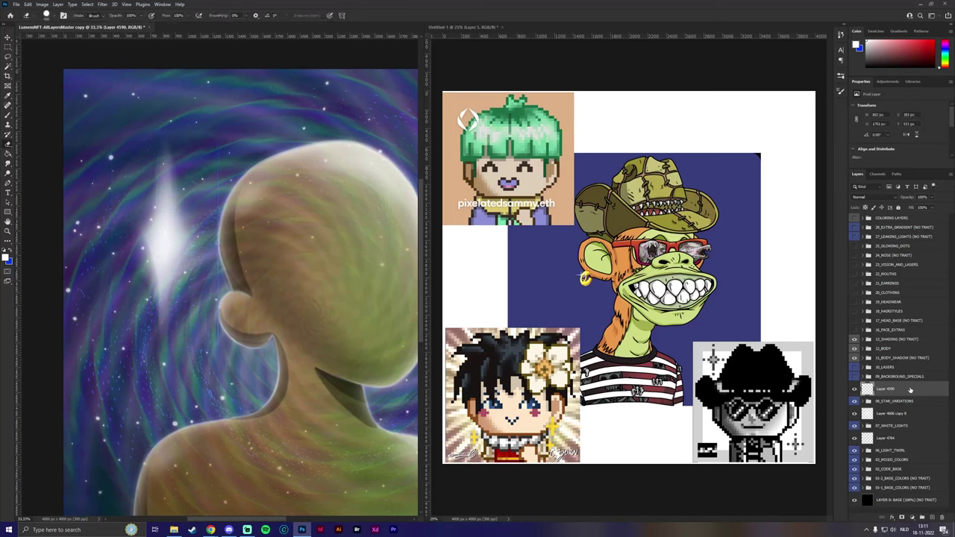
Step: Duplicate the stretched star layer and mirror the copy horizontally over the original
{"action": "key", "text": "ctrl+j"}
{"action": "left_click", "coordinate": [28, 4]}
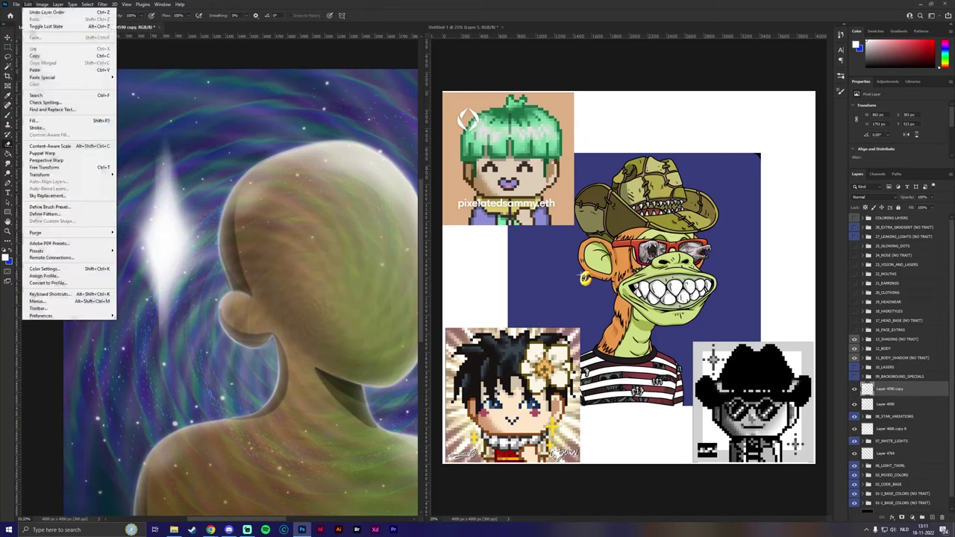
{"action": "mouse_move", "coordinate": [50, 174]}
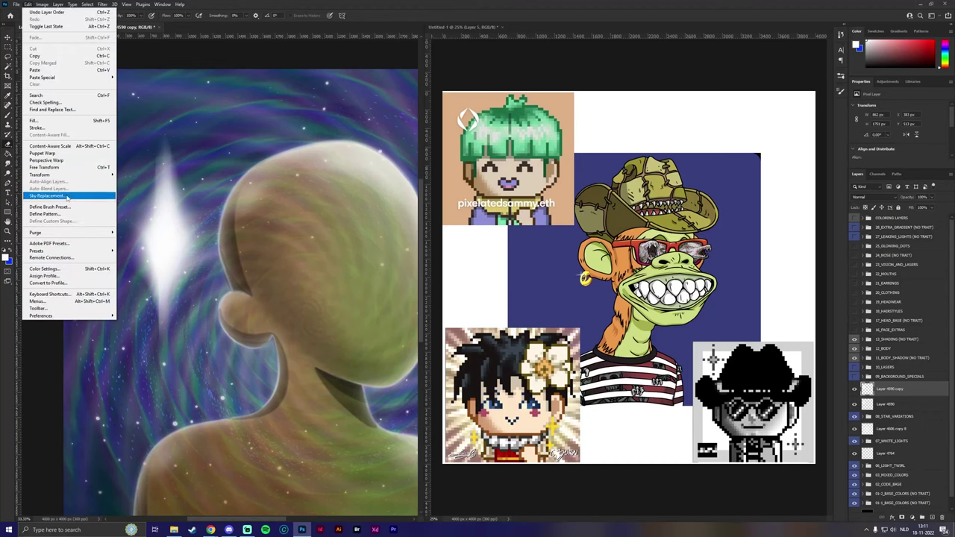
{"action": "left_click", "coordinate": [138, 312]}
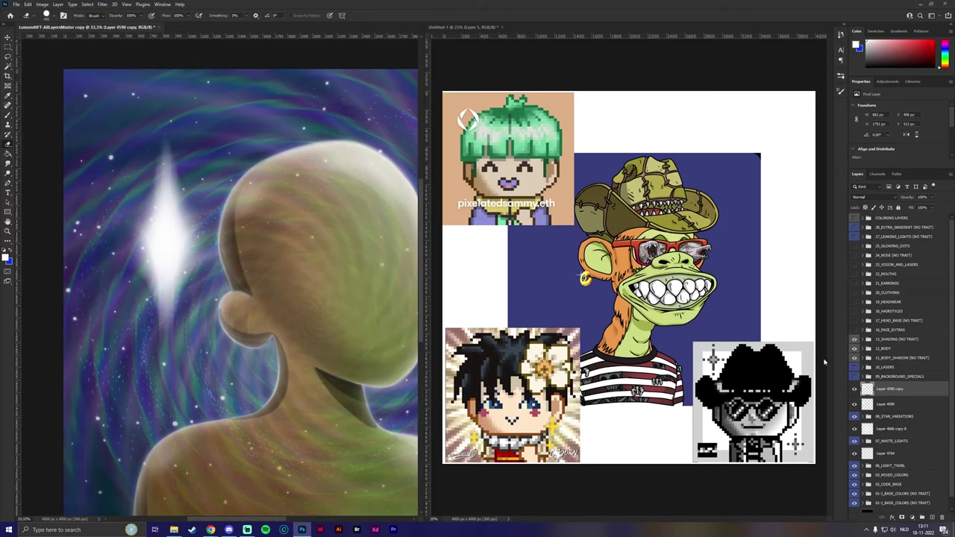
Step: Duplicate both vertical star layers and rotate the copies 90° to form a cross
{"action": "left_click", "coordinate": [889, 403], "text": "shift"}
{"action": "left_click_drag", "start_coordinate": [893, 390], "coordinate": [893, 381], "text": "alt"}
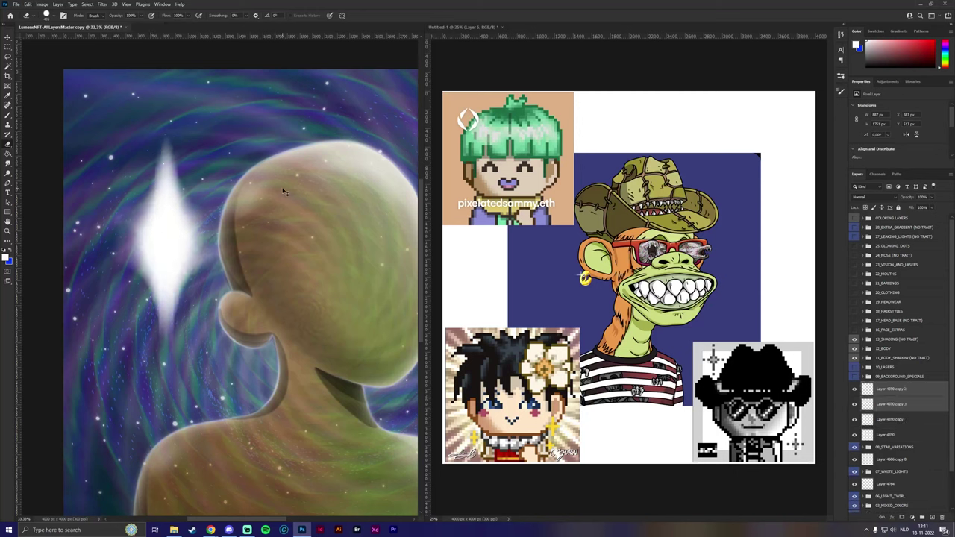
{"action": "key", "text": "ctrl+t"}
{"action": "left_click_drag", "start_coordinate": [275, 95], "coordinate": [337, 358]}
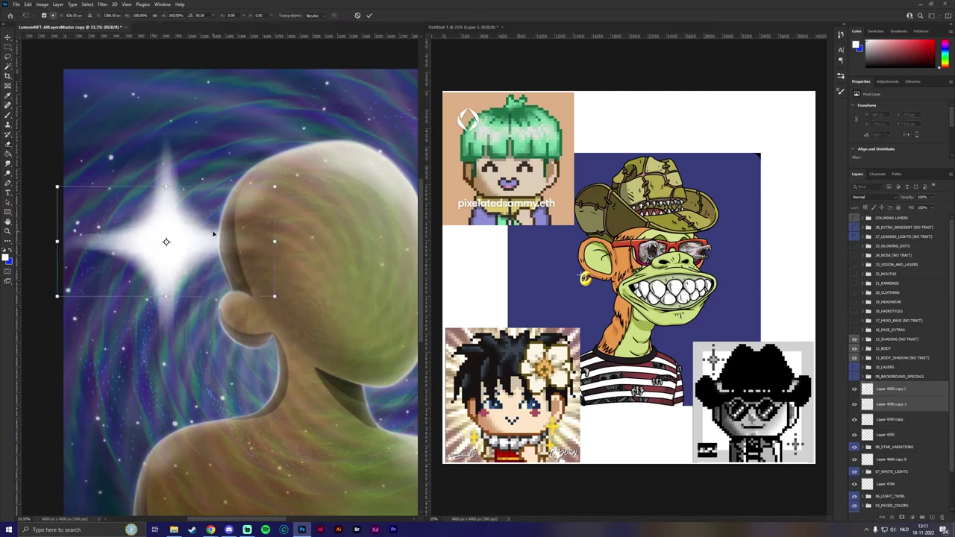
{"action": "key", "text": "Return"}
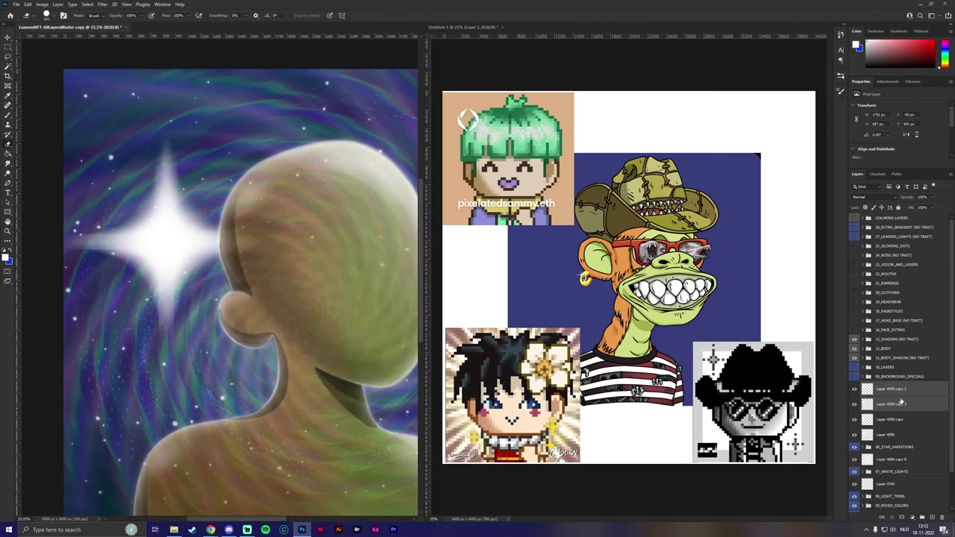
Step: Duplicate the two vertical star layers and reshape the copies into a thin ray about 385 px wide and 2775 px high
{"action": "left_click", "coordinate": [902, 403], "text": "ctrl"}
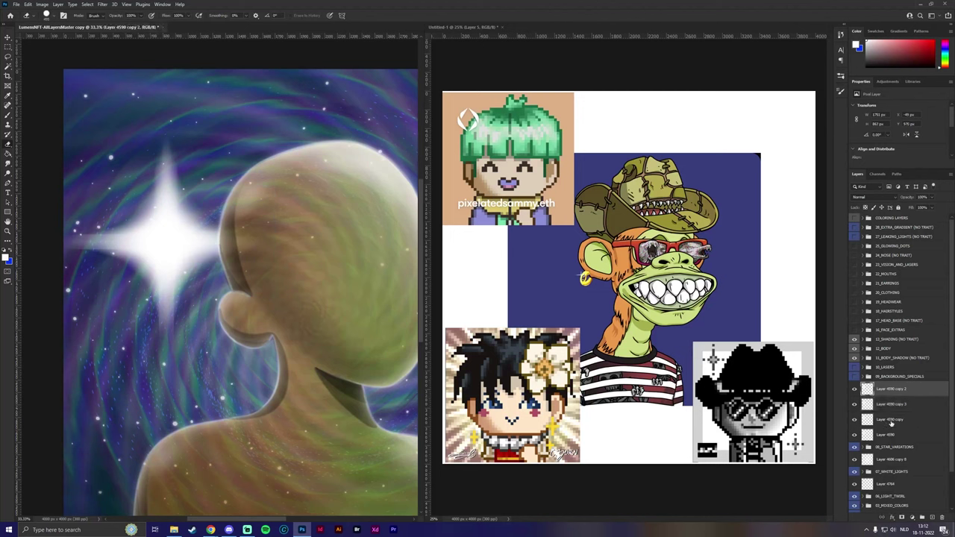
{"action": "left_click", "coordinate": [892, 423]}
{"action": "left_click", "coordinate": [895, 432], "text": "ctrl"}
{"action": "left_click_drag", "start_coordinate": [896, 433], "coordinate": [901, 415], "text": "alt"}
{"action": "key", "text": "ctrl+t"}
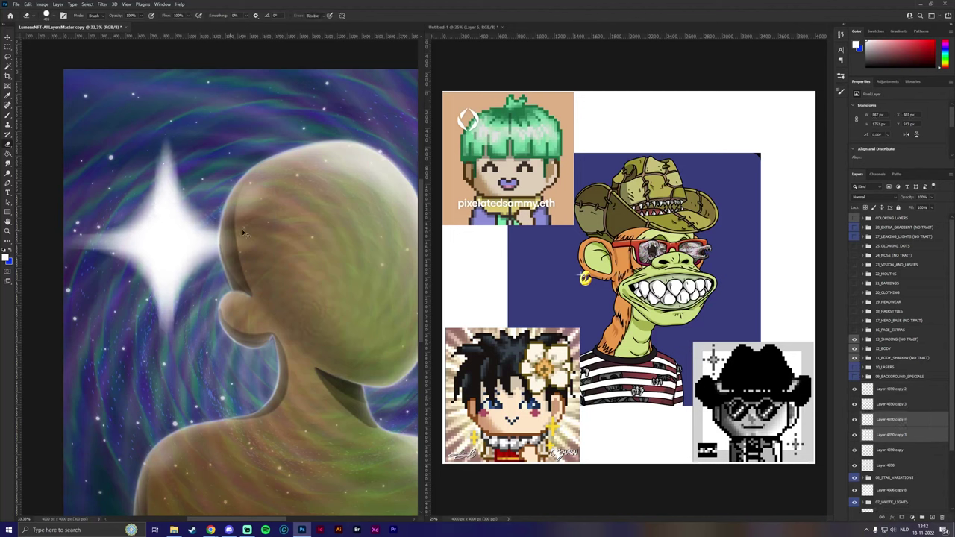
{"action": "key", "text": "ctrl+t"}
{"action": "left_click_drag", "start_coordinate": [234, 240], "coordinate": [190, 239]}
{"action": "left_click_drag", "start_coordinate": [165, 133], "coordinate": [170, 69]}
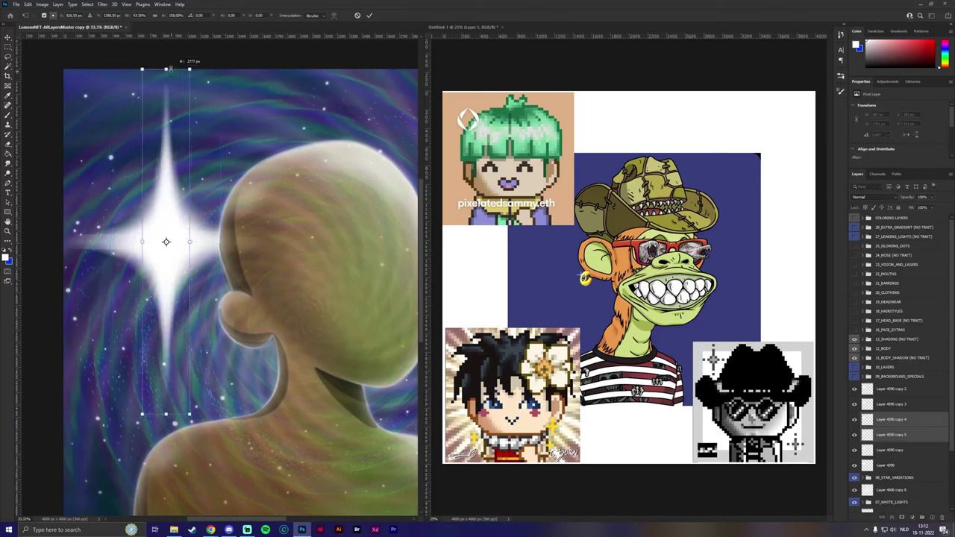
{"action": "key", "text": "Return"}
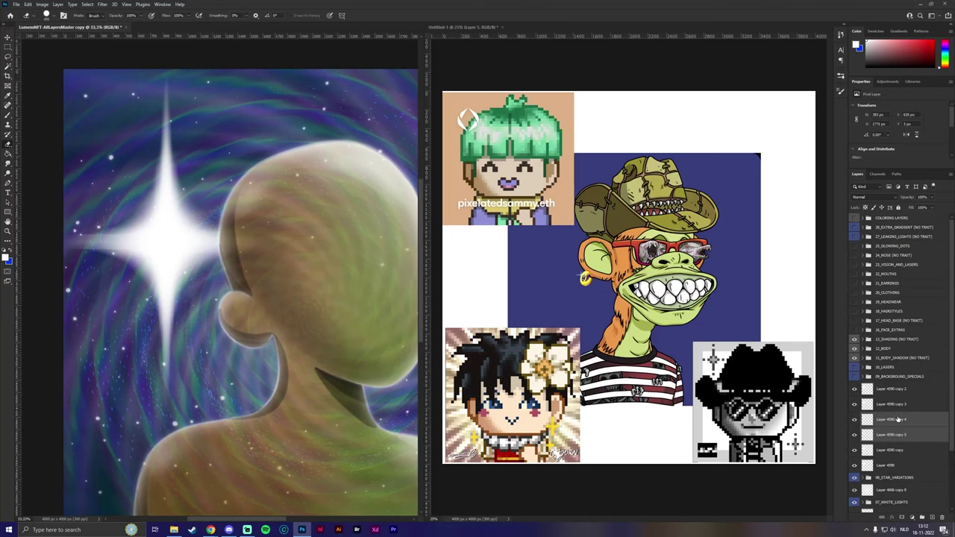
Step: Duplicate the two thin vertical ray layers and rotate the copies 90° into a horizontal ray
{"action": "key", "text": "ctrl+j"}
{"action": "key", "text": "ctrl+t"}
{"action": "left_click_drag", "start_coordinate": [323, 285], "coordinate": [325, 350]}
{"action": "key", "text": "Return"}
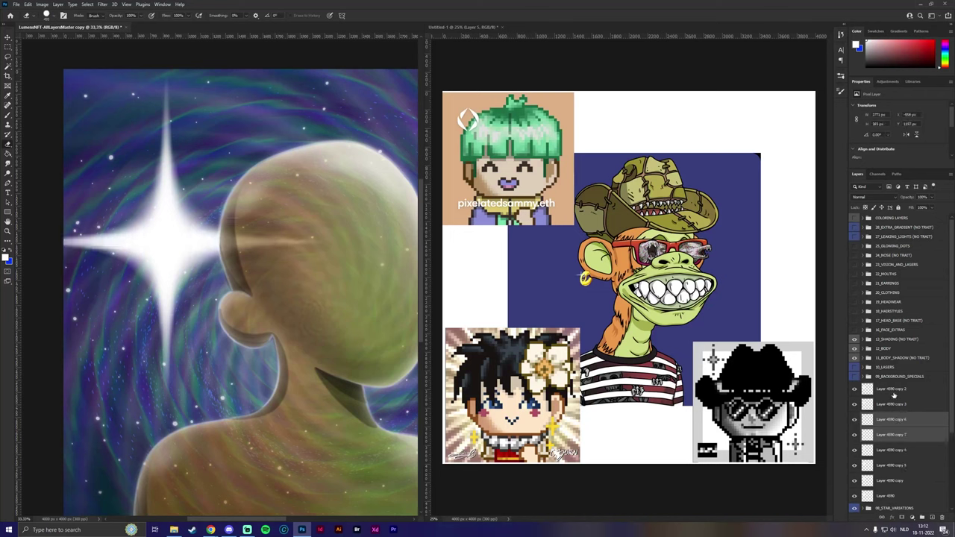
Step: Merge all eight star layers, from Layer 4590 to Layer 4590 copy 2, into one layer
{"action": "left_click", "coordinate": [894, 395]}
{"action": "left_click", "coordinate": [854, 495]}
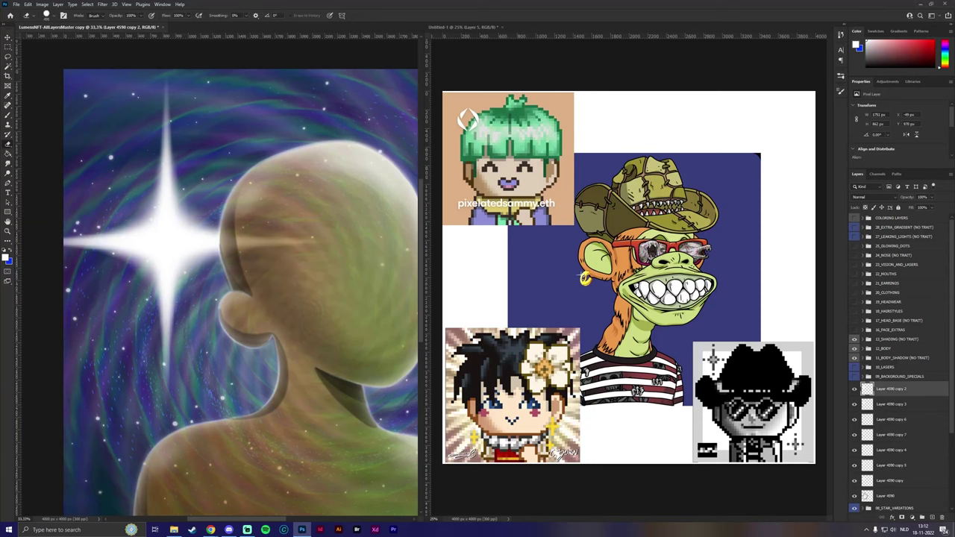
{"action": "left_click", "coordinate": [889, 494], "text": "shift"}
{"action": "right_click", "coordinate": [905, 459]}
{"action": "left_click", "coordinate": [877, 361]}
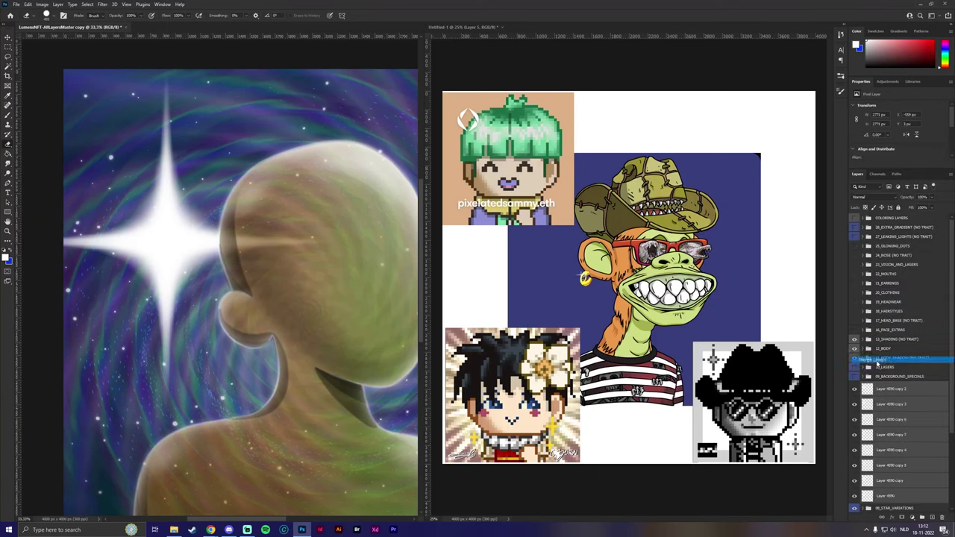
Step: Scale the merged star down to about 15% and place it in the background's upper-left area, clear of the head
{"action": "key", "text": "ctrl+minus"}
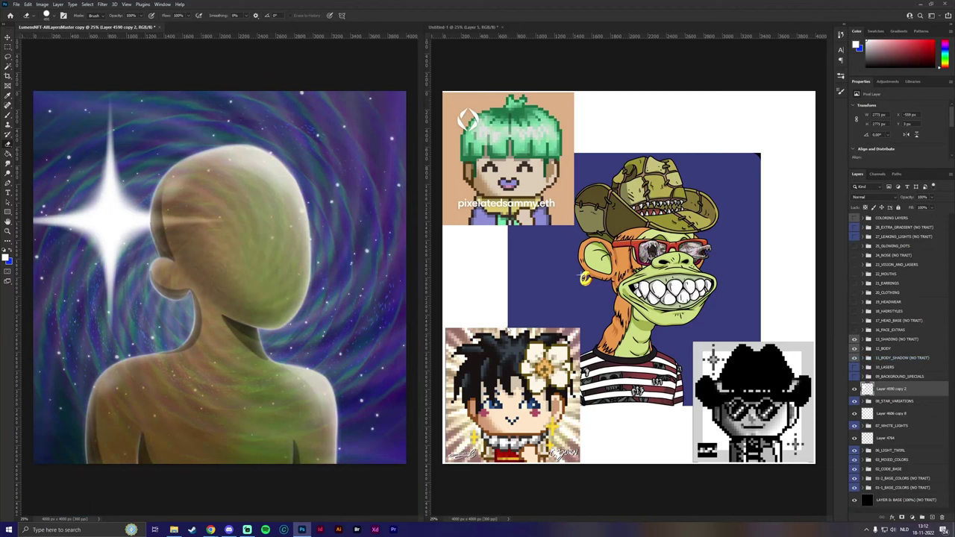
{"action": "key", "text": "ctrl+t"}
{"action": "left_click_drag", "start_coordinate": [200, 200], "coordinate": [304, 228]}
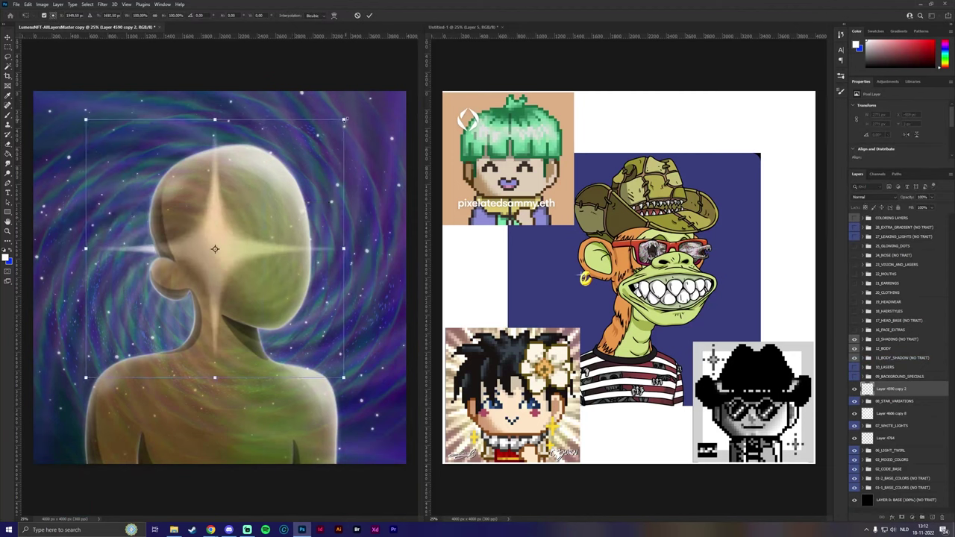
{"action": "left_click_drag", "start_coordinate": [345, 118], "coordinate": [261, 212]}
{"action": "left_click_drag", "start_coordinate": [239, 255], "coordinate": [137, 153]}
{"action": "left_click_drag", "start_coordinate": [150, 110], "coordinate": [128, 133]}
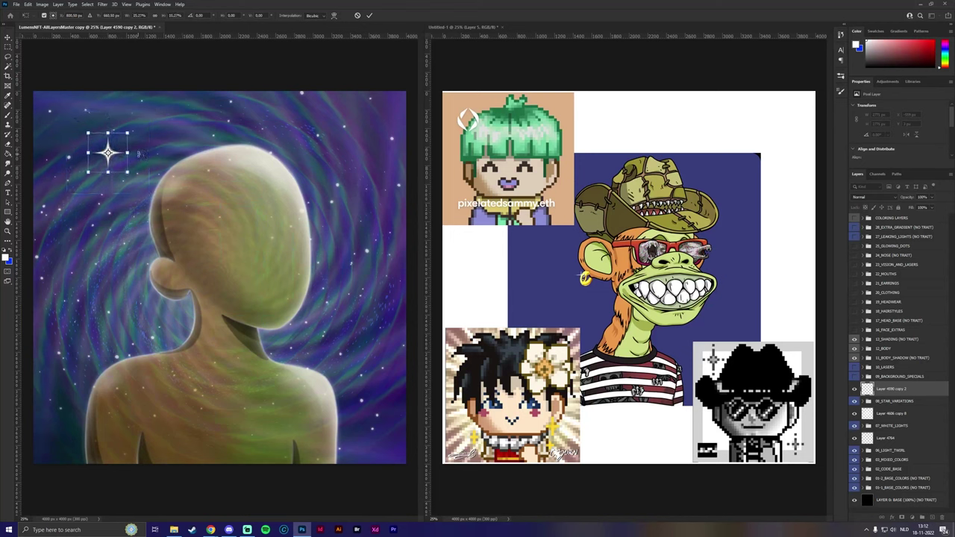
{"action": "key", "text": "Return"}
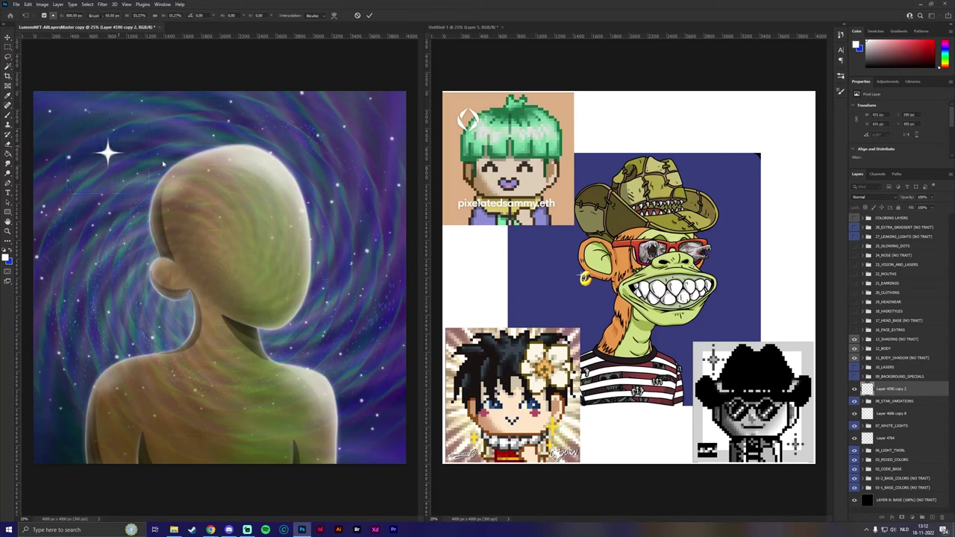
{"action": "key", "text": "b"}
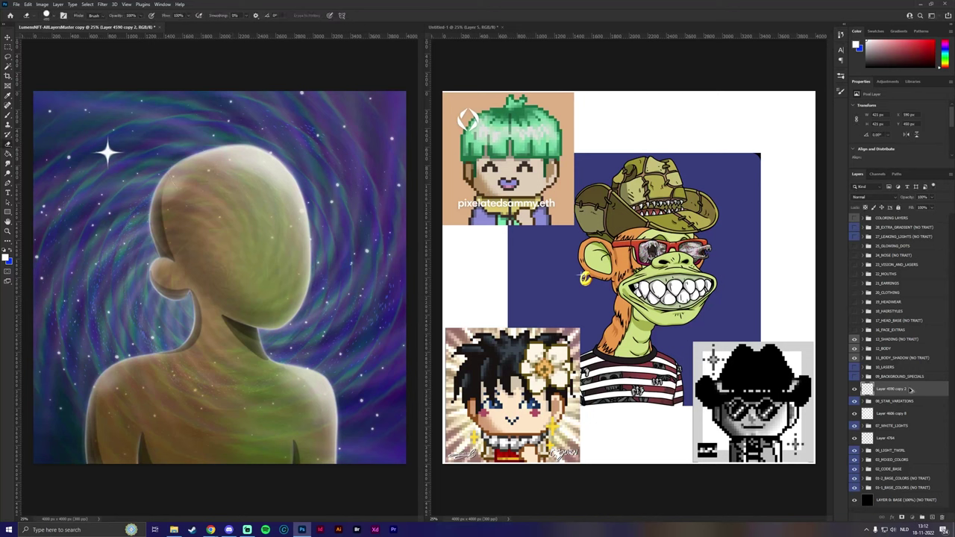
Step: Duplicate the star, move the copy to the background right of the head and scale it to about 275 px wide
{"action": "key", "text": "ctrl+j"}
{"action": "left_click", "coordinate": [9, 37]}
{"action": "left_click_drag", "start_coordinate": [124, 142], "coordinate": [379, 196]}
{"action": "key", "text": "ctrl+t"}
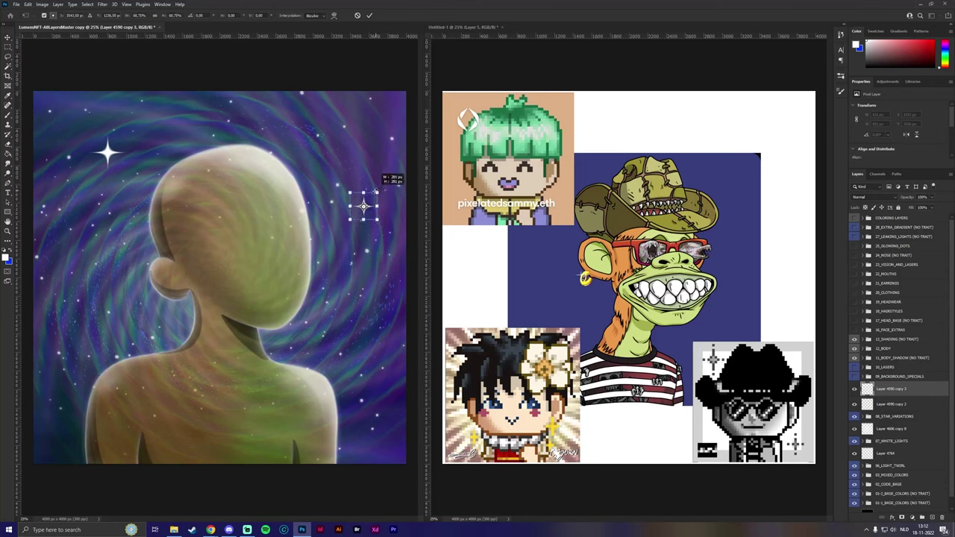
{"action": "key", "text": "Return"}
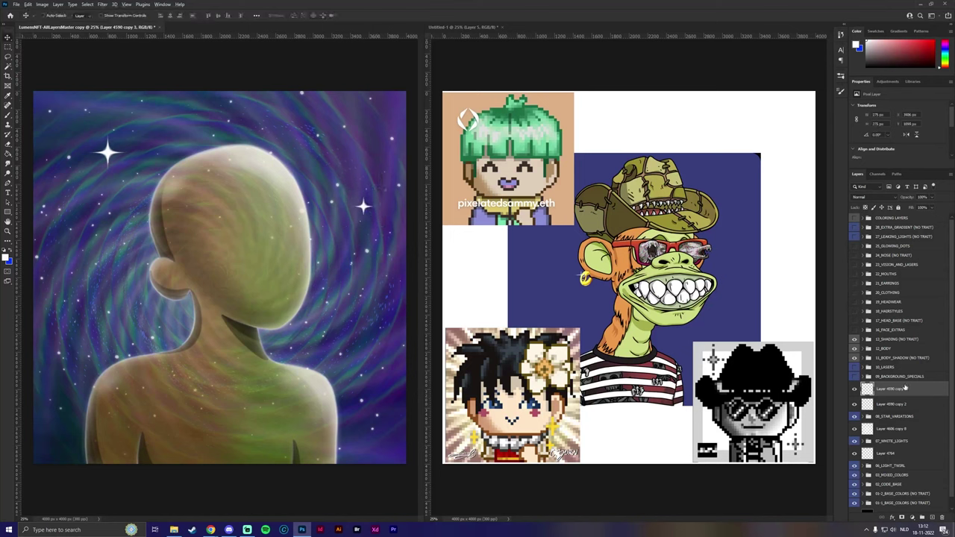
Step: Duplicate the star right of the head, scale the copy to about 56% and place it in the background left of the neck
{"action": "key", "text": "ctrl+j"}
{"action": "key", "text": "ctrl+t"}
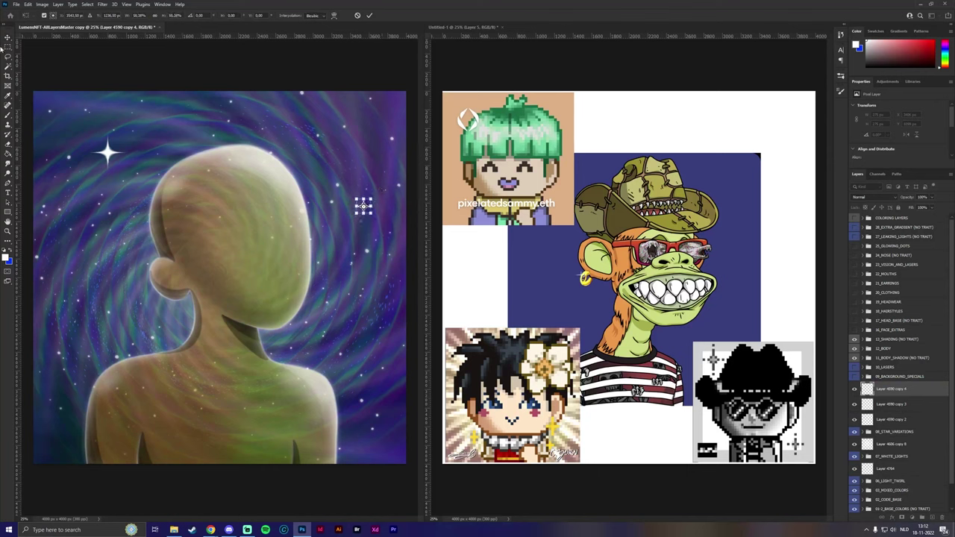
{"action": "key", "text": "Return"}
{"action": "left_click_drag", "start_coordinate": [136, 321], "coordinate": [82, 313]}
{"action": "left_click_drag", "start_coordinate": [194, 340], "coordinate": [194, 340]}
Step: Duplicate all three star layers together, scale the copies to about 61% and rotate them 90° clockwise
{"action": "left_click", "coordinate": [895, 420], "text": "shift"}
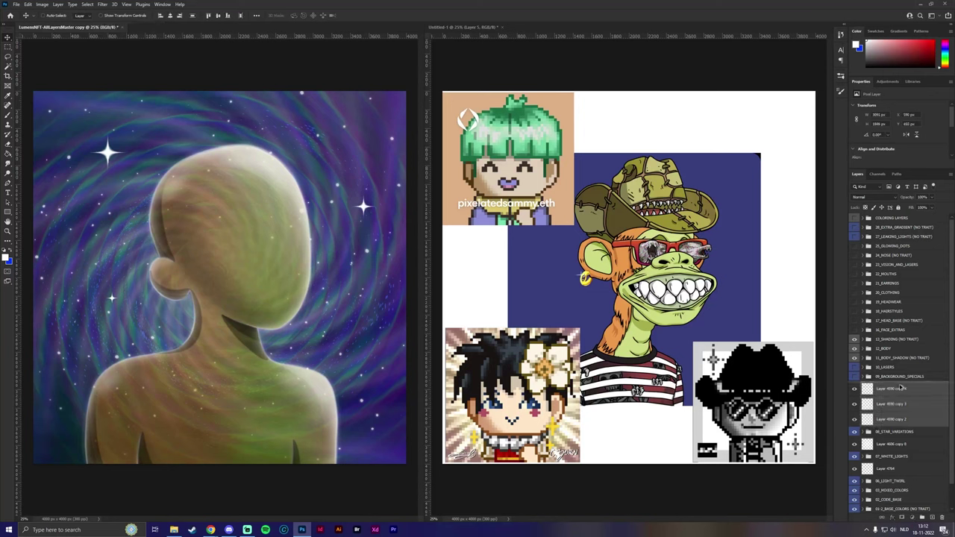
{"action": "key", "text": "ctrl+j"}
{"action": "key", "text": "ctrl+t"}
{"action": "left_click_drag", "start_coordinate": [378, 131], "coordinate": [320, 311]}
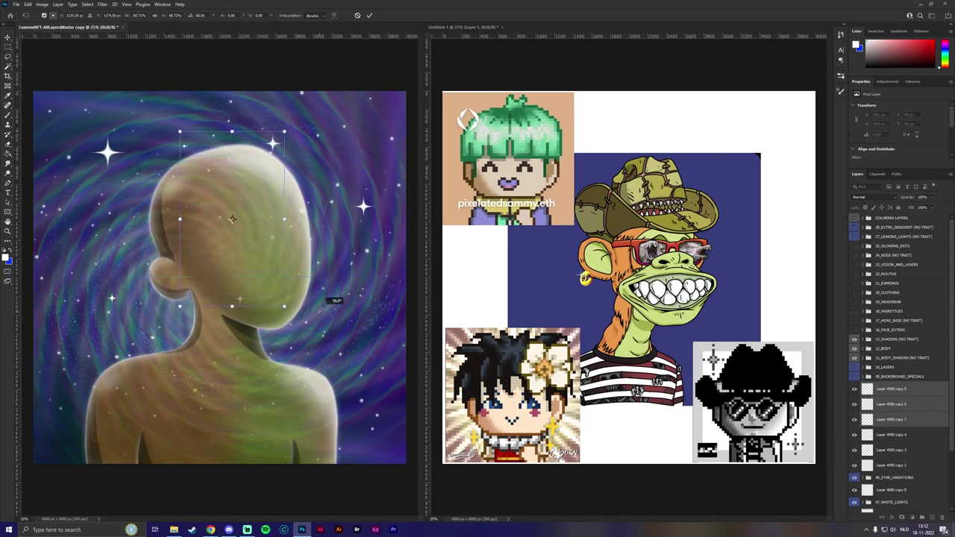
{"action": "key", "text": "Return"}
Step: Move the largest star copy to the lower-right background beside the shoulder and the medium copy to the upper-right background above the head
{"action": "left_click", "coordinate": [892, 419]}
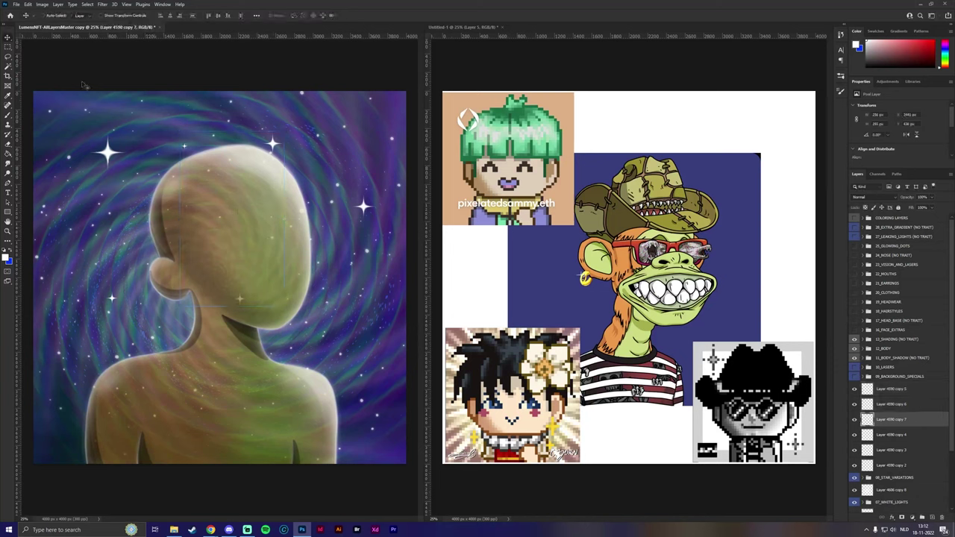
{"action": "left_click_drag", "start_coordinate": [390, 327], "coordinate": [393, 419]}
{"action": "left_click", "coordinate": [890, 408]}
{"action": "left_click_drag", "start_coordinate": [272, 258], "coordinate": [373, 173]}
Step: Turn off snapping to layers and move the smallest star copy to the artwork's lower-left background, beside the shoulder
{"action": "left_click", "coordinate": [126, 3]}
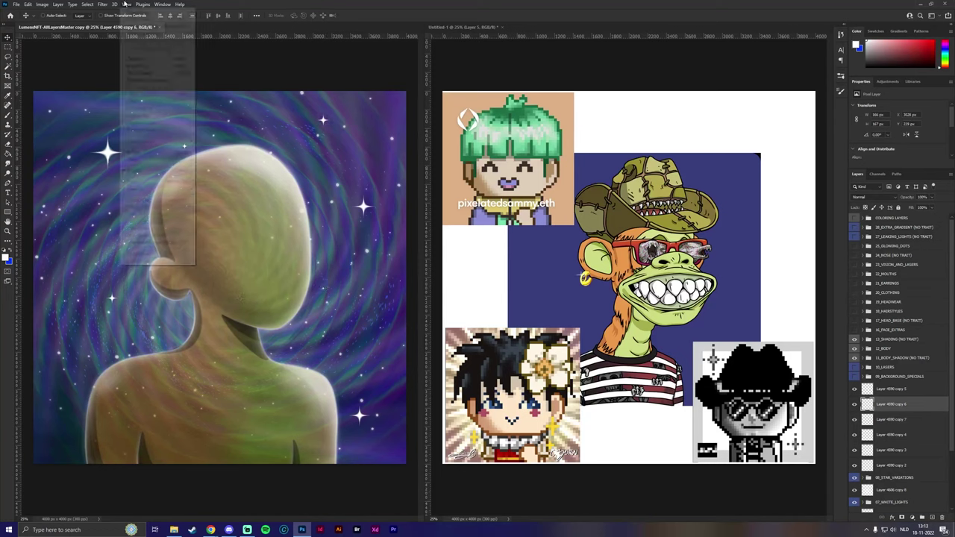
{"action": "mouse_move", "coordinate": [177, 190]}
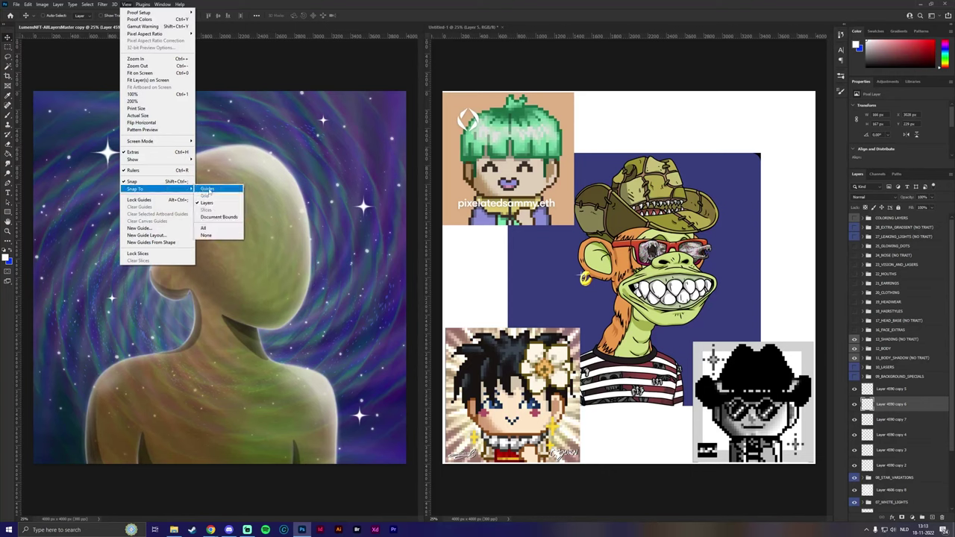
{"action": "left_click", "coordinate": [213, 202]}
{"action": "left_click", "coordinate": [891, 388]}
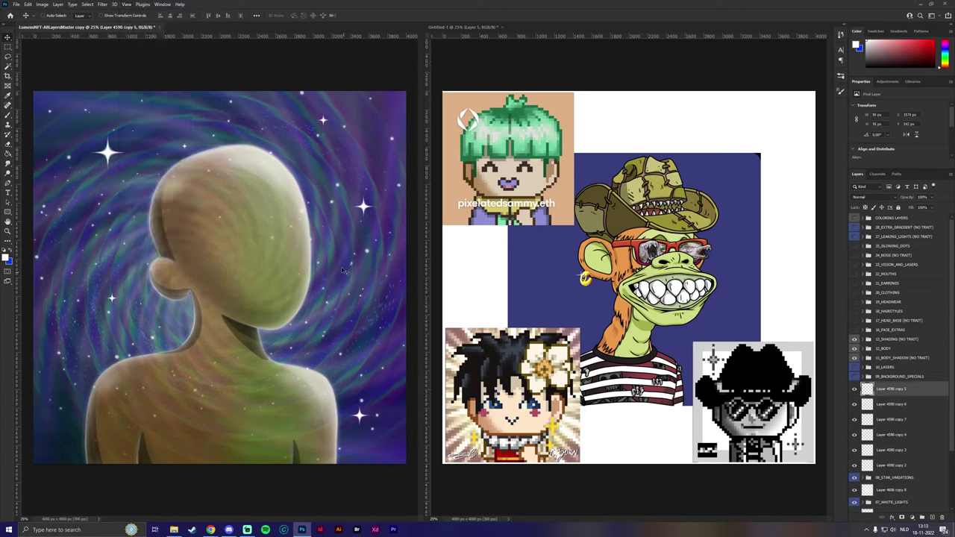
{"action": "left_click_drag", "start_coordinate": [322, 224], "coordinate": [227, 309]}
{"action": "left_click_drag", "start_coordinate": [230, 236], "coordinate": [213, 404]}
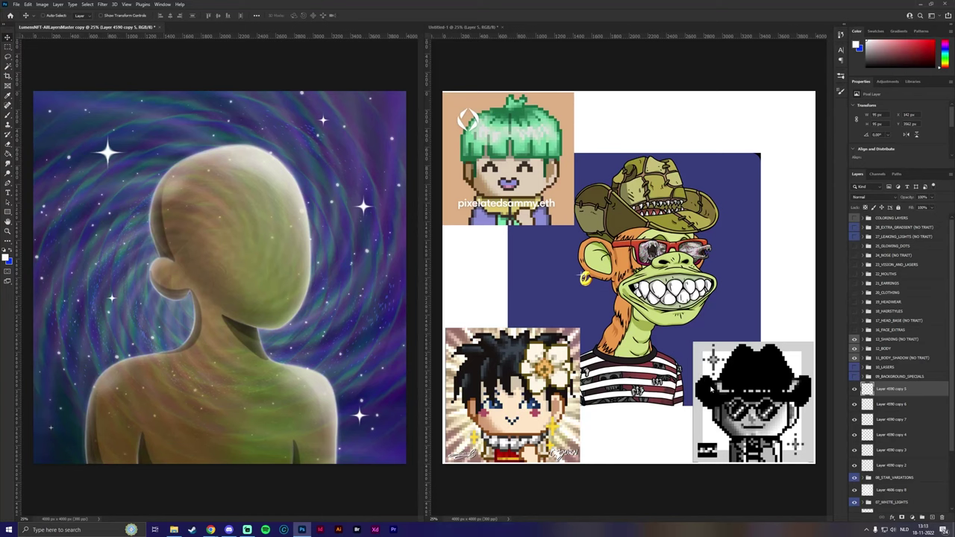
Step: Merge the six star copy layers above 08_STAR_VARIATIONS into one layer and lower its opacity to about 79%
{"action": "left_click", "coordinate": [895, 466], "text": "shift"}
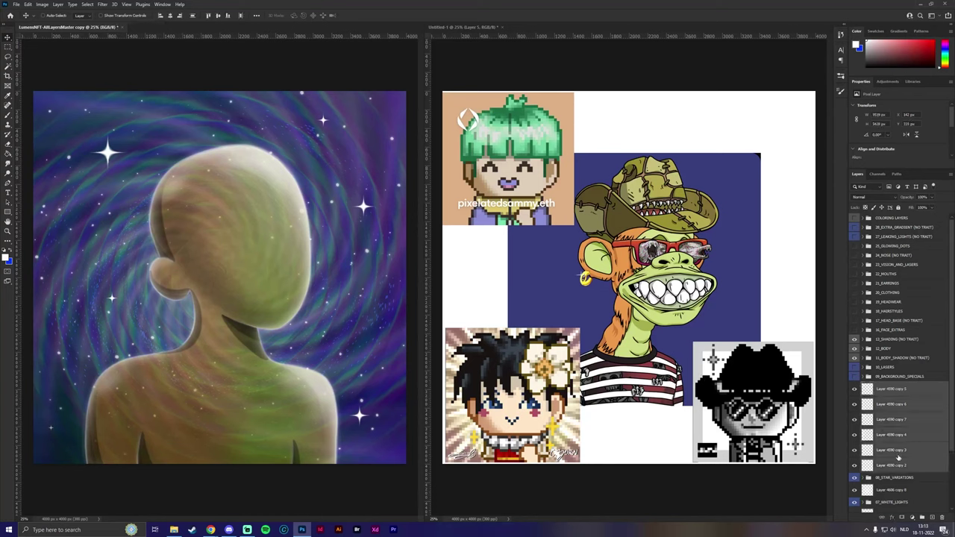
{"action": "right_click", "coordinate": [896, 466]}
{"action": "left_click", "coordinate": [893, 360]}
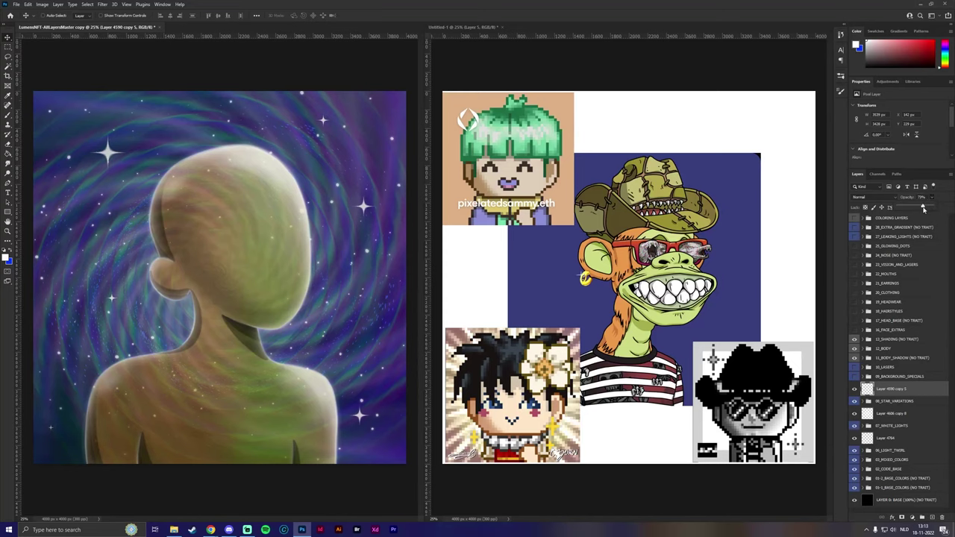
{"action": "key", "text": "ctrl+minus"}
{"action": "key", "text": "ctrl+minus"}
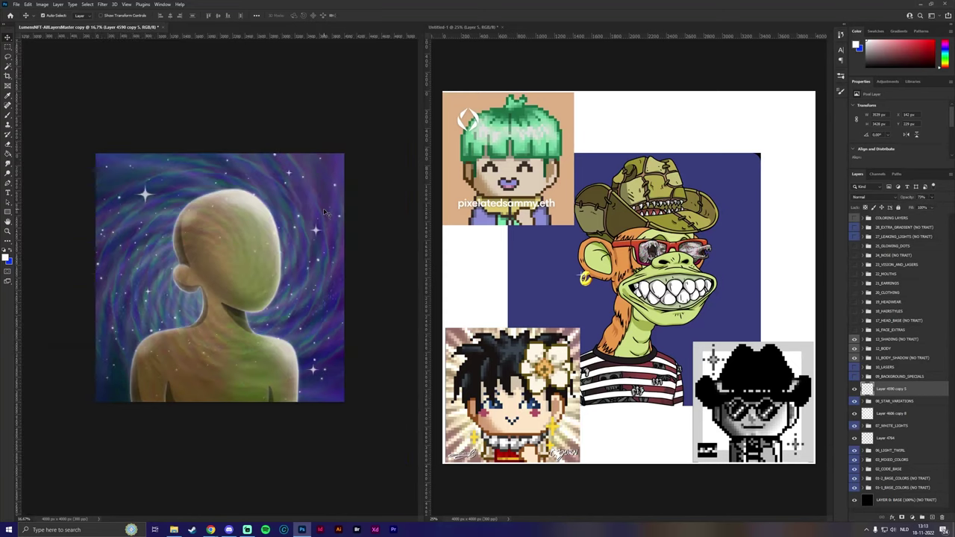
{"action": "key", "text": "ctrl+plus"}
{"action": "key", "text": "ctrl+plus"}
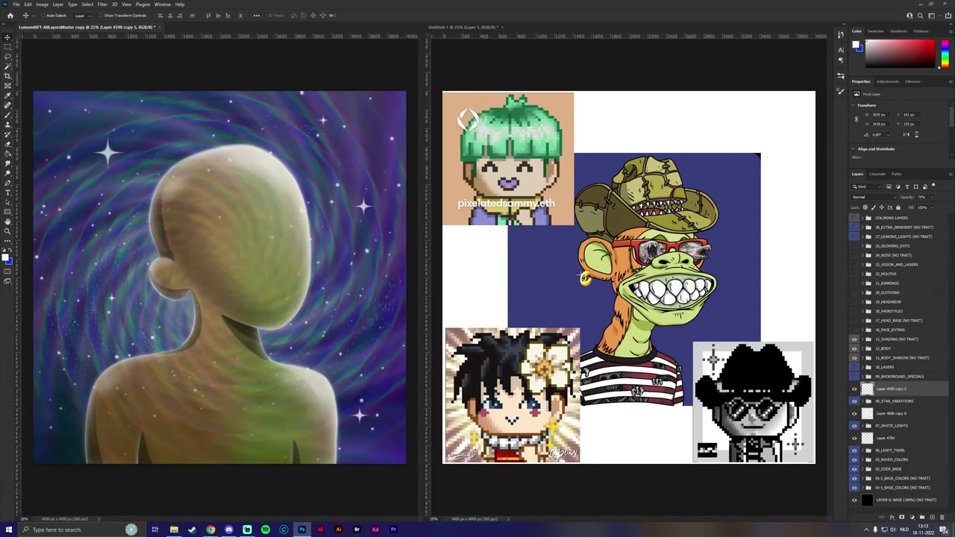
Step: Preview the 09_BACKGROUND_SPECIALS group on the artwork and delete the group with its contents
{"action": "left_click", "coordinate": [893, 378]}
{"action": "left_click", "coordinate": [854, 377]}
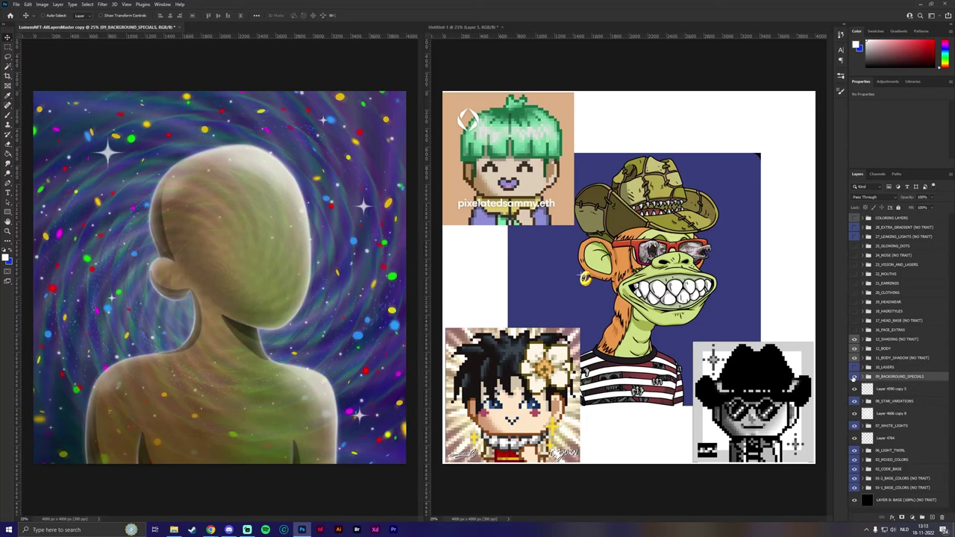
{"action": "left_click", "coordinate": [853, 378]}
{"action": "right_click", "coordinate": [892, 378]}
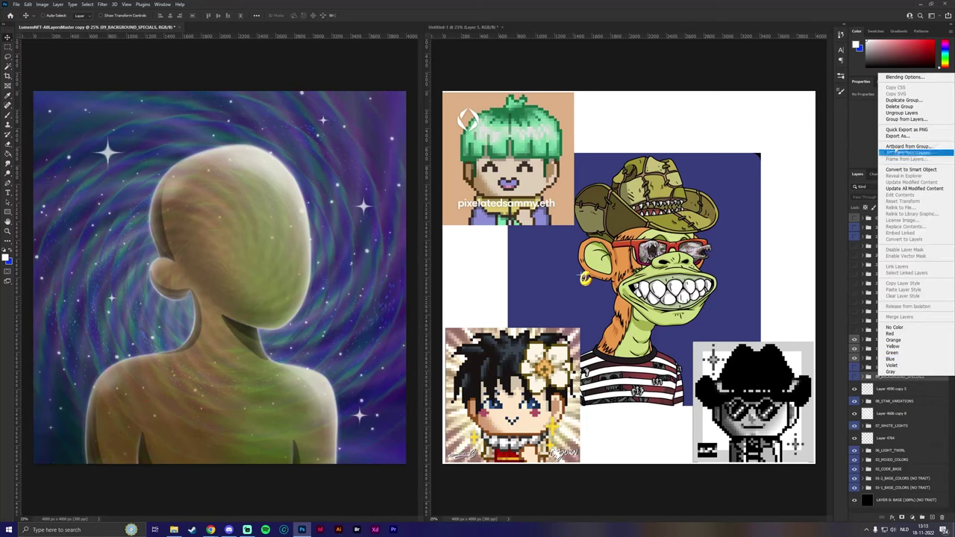
{"action": "left_click", "coordinate": [899, 107]}
{"action": "left_click", "coordinate": [470, 191]}
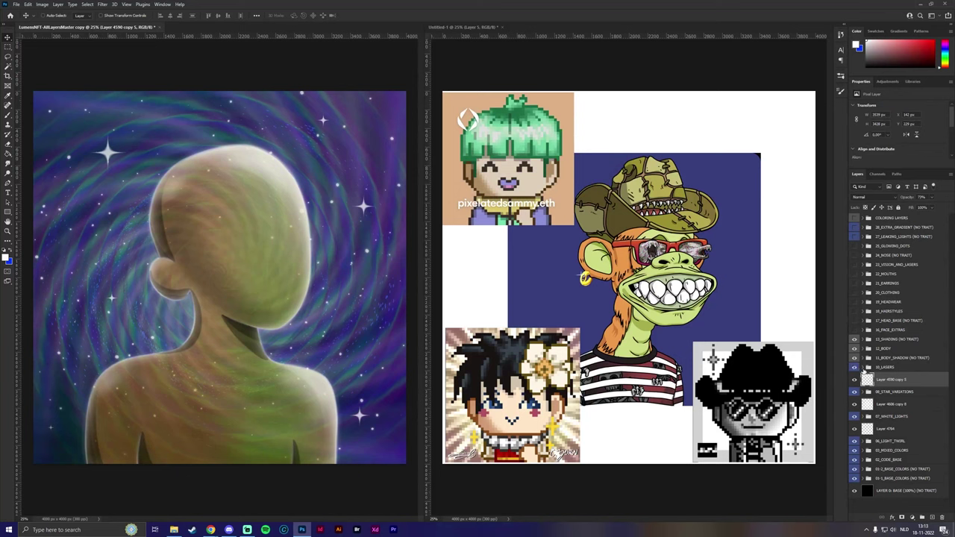
Step: Preview the SPECIAL_BLUE laser variation inside the 10_LASERS group, hide it again and collapse the SPECIAL group
{"action": "left_click", "coordinate": [862, 369]}
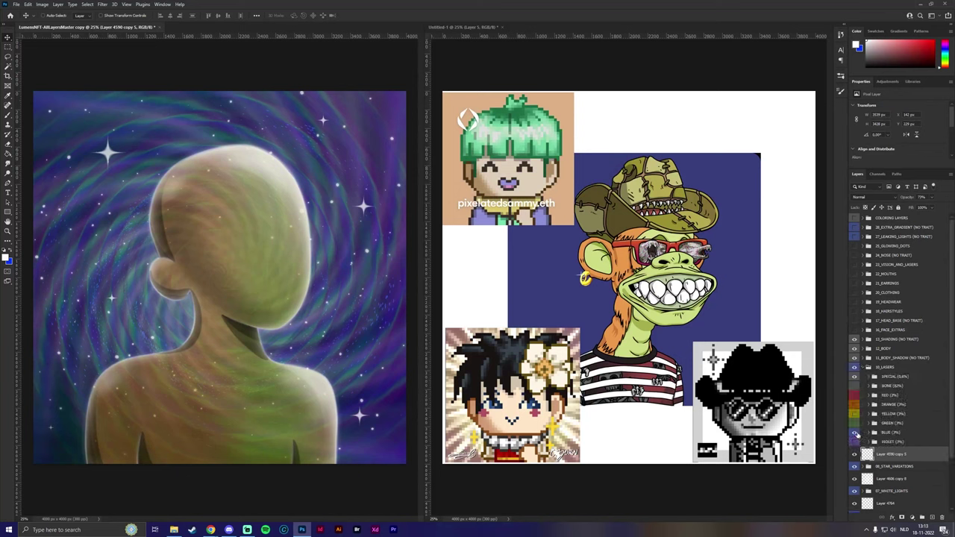
{"action": "left_click", "coordinate": [855, 433]}
{"action": "left_click", "coordinate": [855, 433]}
{"action": "left_click", "coordinate": [870, 377]}
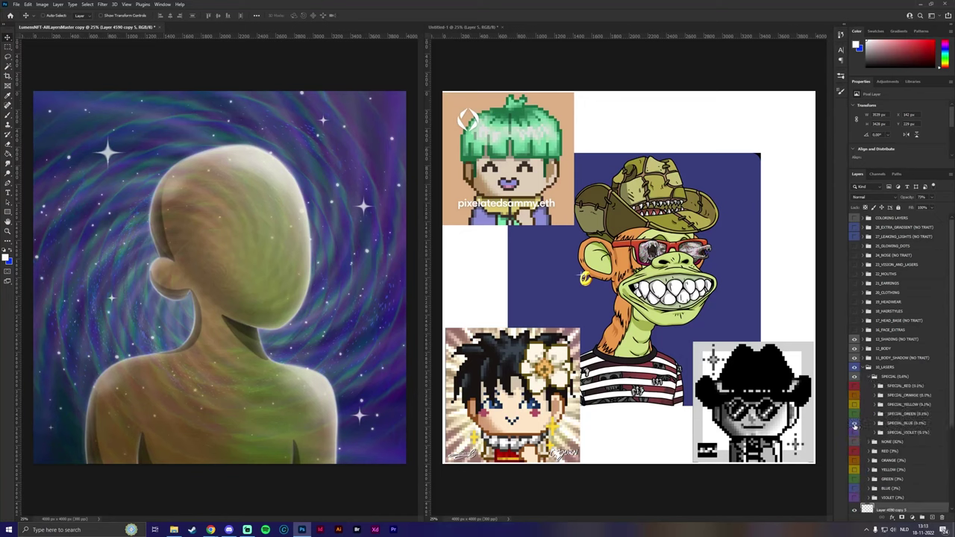
{"action": "left_click", "coordinate": [855, 423]}
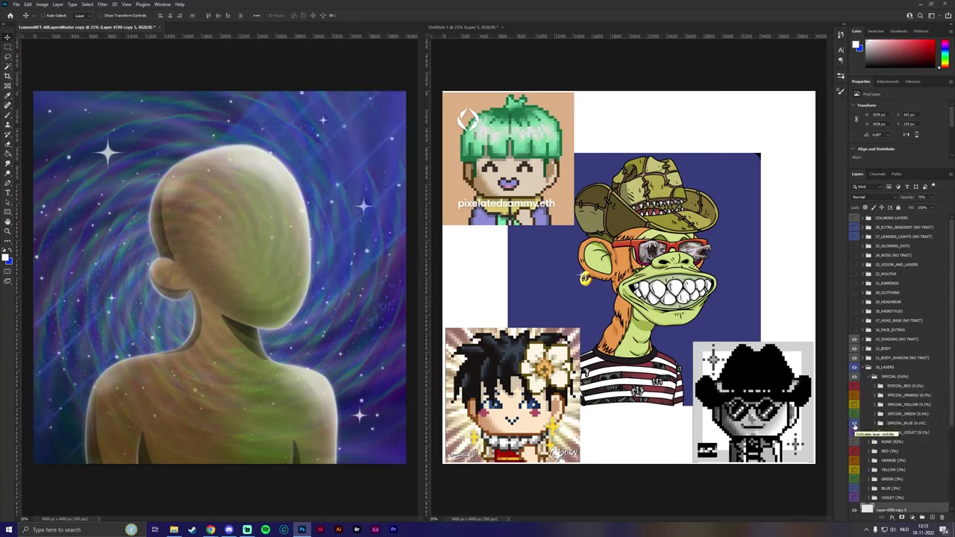
{"action": "left_click", "coordinate": [854, 423]}
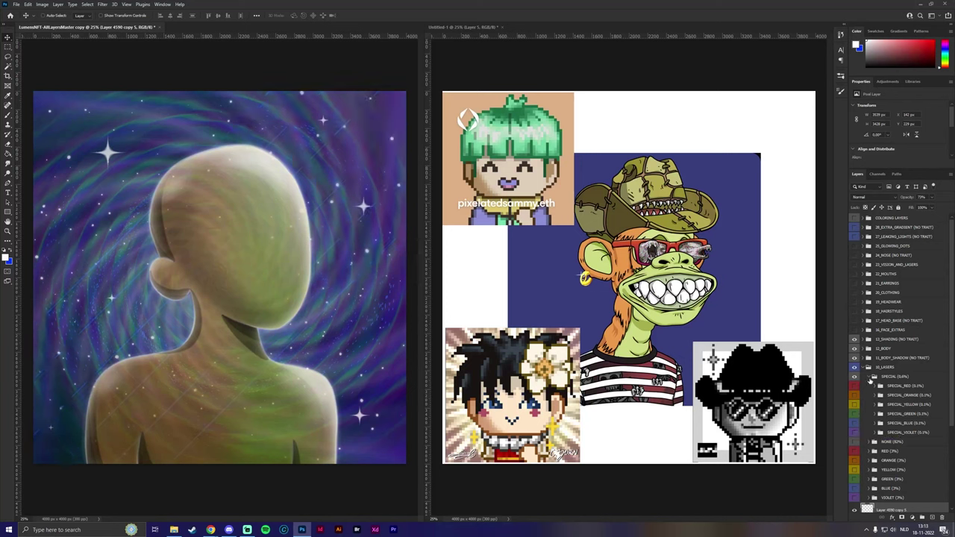
{"action": "left_click", "coordinate": [870, 377]}
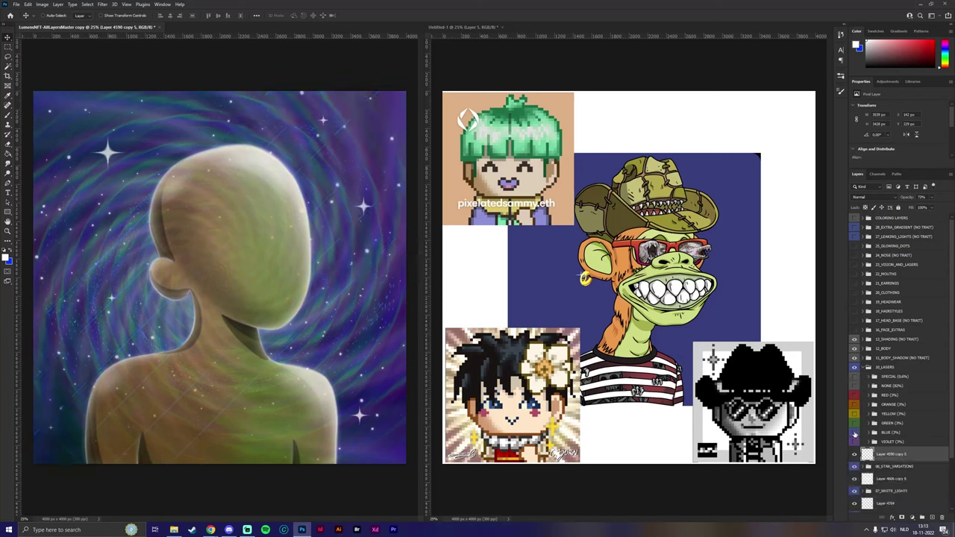
Step: Show the BLUE (3%) laser group with its variations ONE, TWO and THREE all visible
{"action": "left_click", "coordinate": [855, 433]}
{"action": "left_click", "coordinate": [869, 433]}
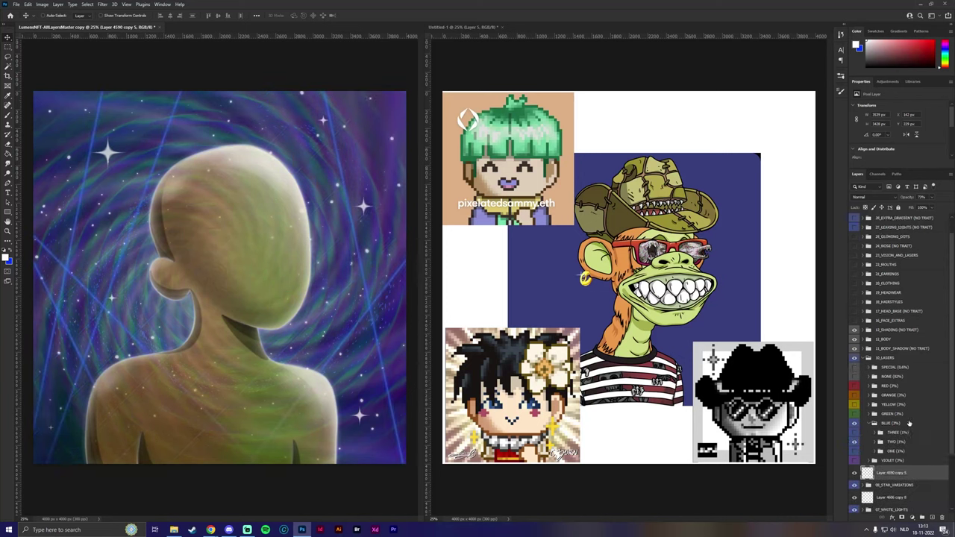
{"action": "scroll", "coordinate": [866, 429], "scroll_direction": "down", "scroll_amount": 1}
{"action": "left_click", "coordinate": [854, 414]}
{"action": "left_click", "coordinate": [854, 405]}
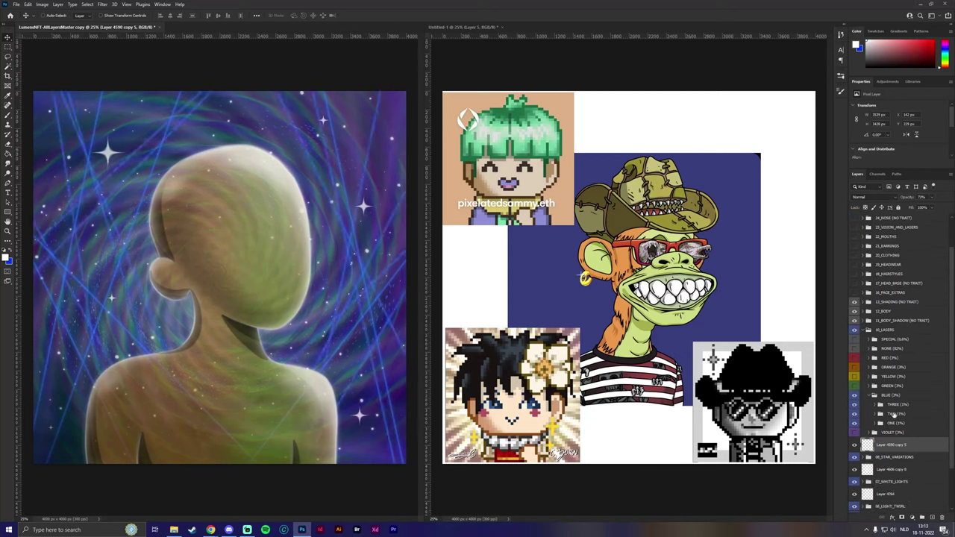
Step: Delete the SPECIAL, NONE, RED, ORANGE, YELLOW, GREEN and VIOLET groups from 10_LASERS, keeping only the BLUE group
{"action": "left_click", "coordinate": [891, 386]}
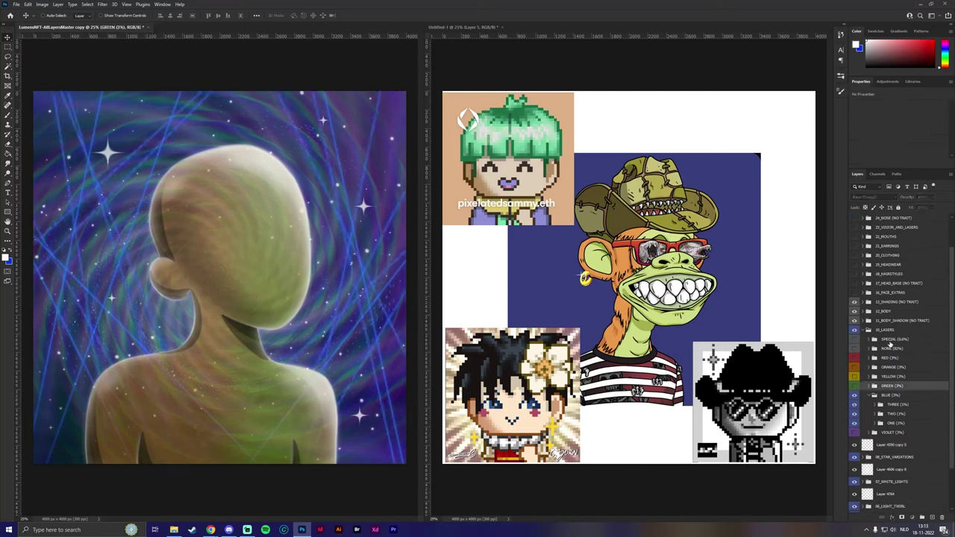
{"action": "left_click", "coordinate": [890, 343], "text": "shift"}
{"action": "right_click", "coordinate": [890, 343]}
{"action": "left_click", "coordinate": [906, 73]}
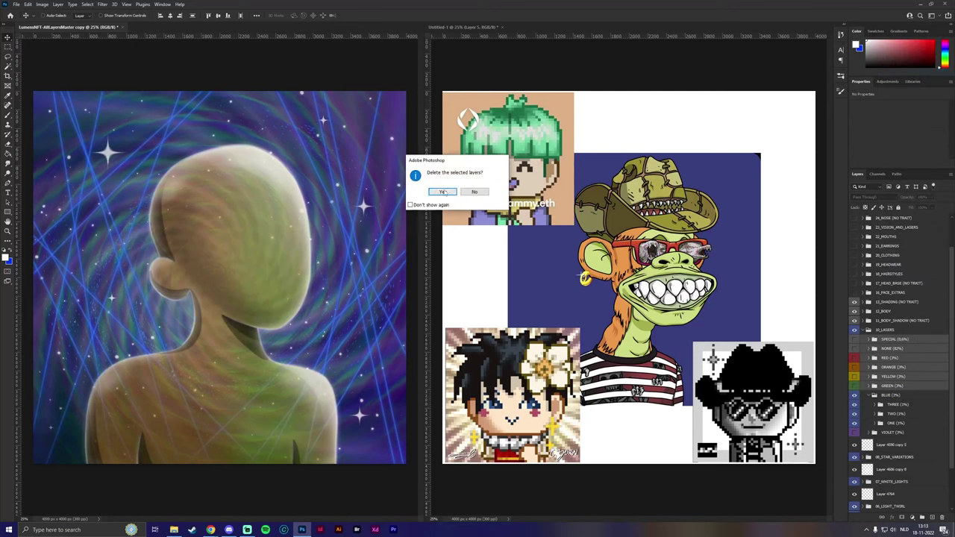
{"action": "left_click", "coordinate": [442, 192]}
{"action": "right_click", "coordinate": [887, 382]}
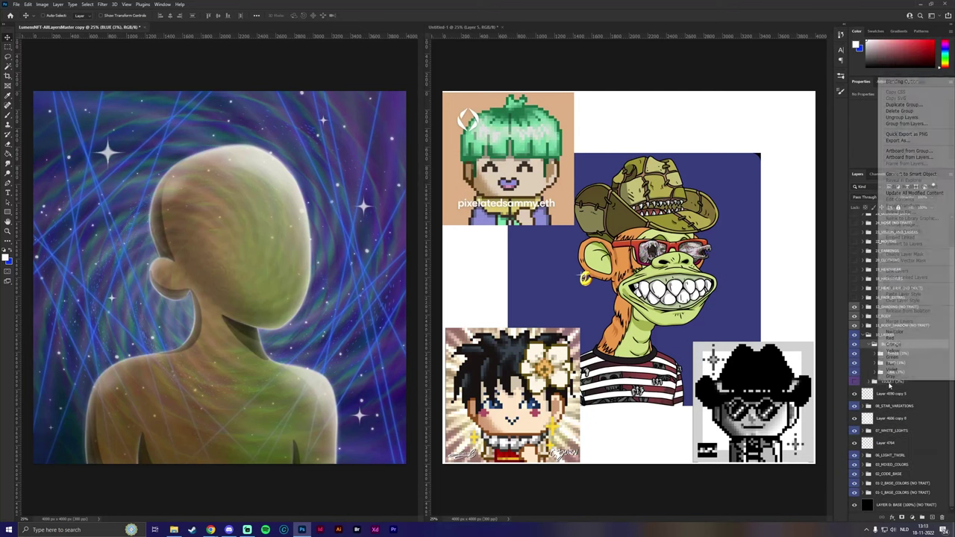
{"action": "left_click", "coordinate": [904, 110]}
{"action": "left_click", "coordinate": [453, 192]}
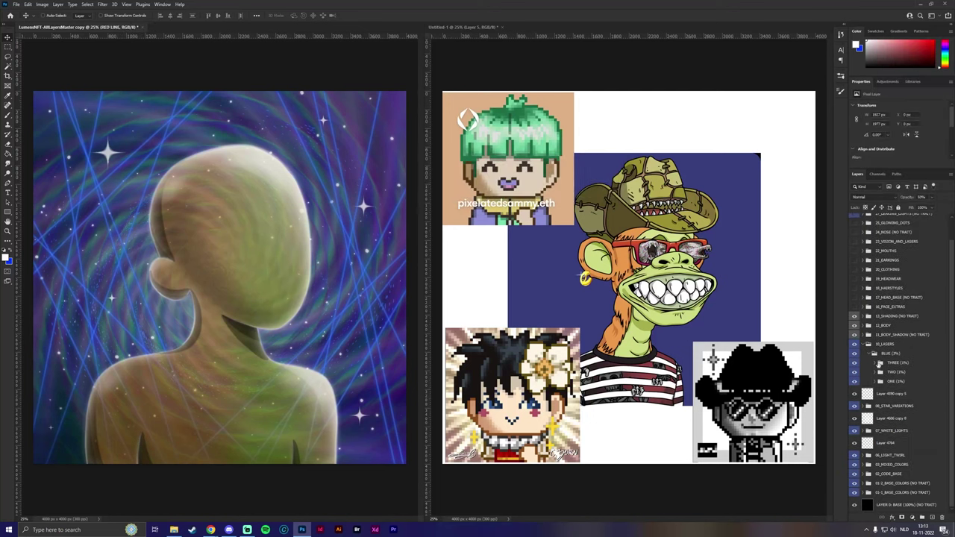
Step: Duplicate the BLUE (3%) laser group as a hidden backup and merge the original group into a single layer
{"action": "left_click", "coordinate": [870, 354]}
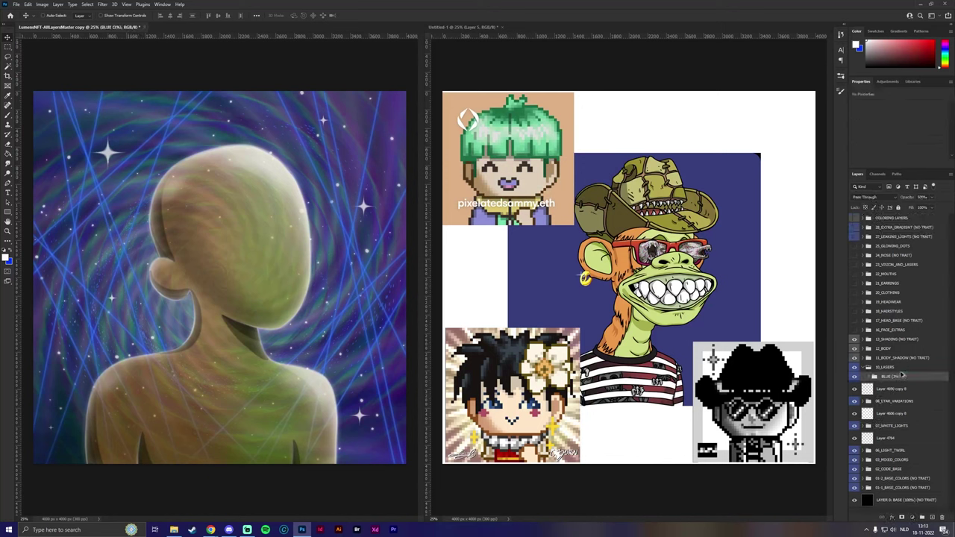
{"action": "right_click", "coordinate": [895, 387]}
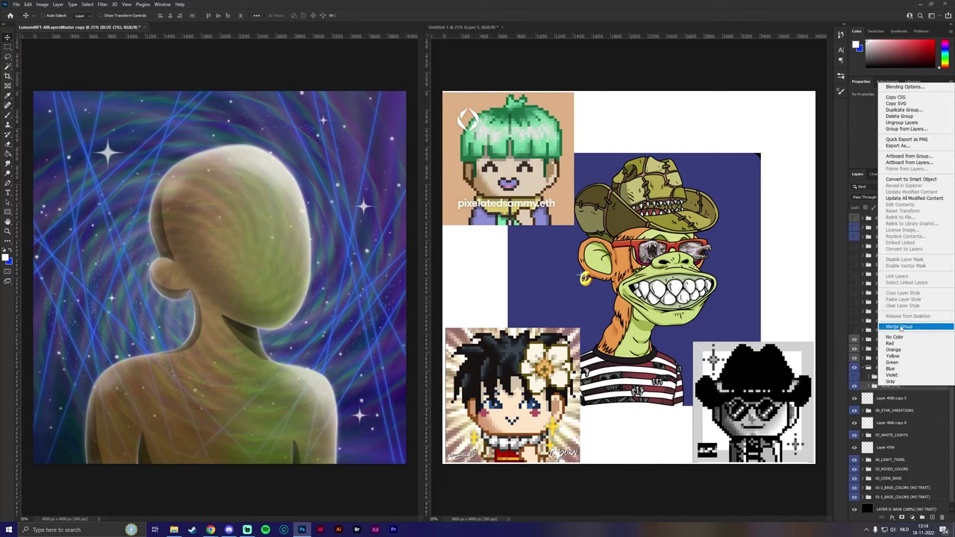
{"action": "left_click", "coordinate": [884, 327]}
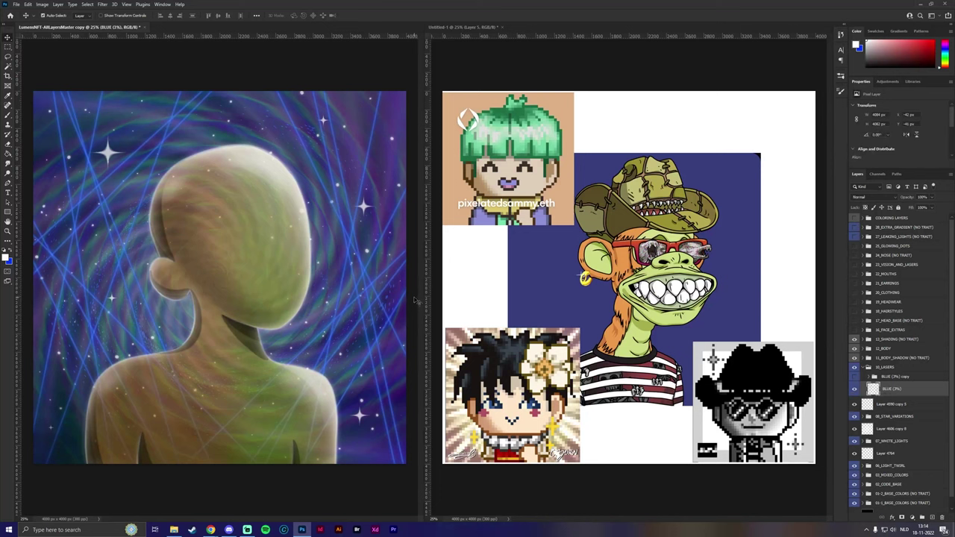
Step: Select the whole canvas and apply the Twirl filter to the merged blue laser layer, repeating the filter for a stronger bend
{"action": "key", "text": "ctrl+a"}
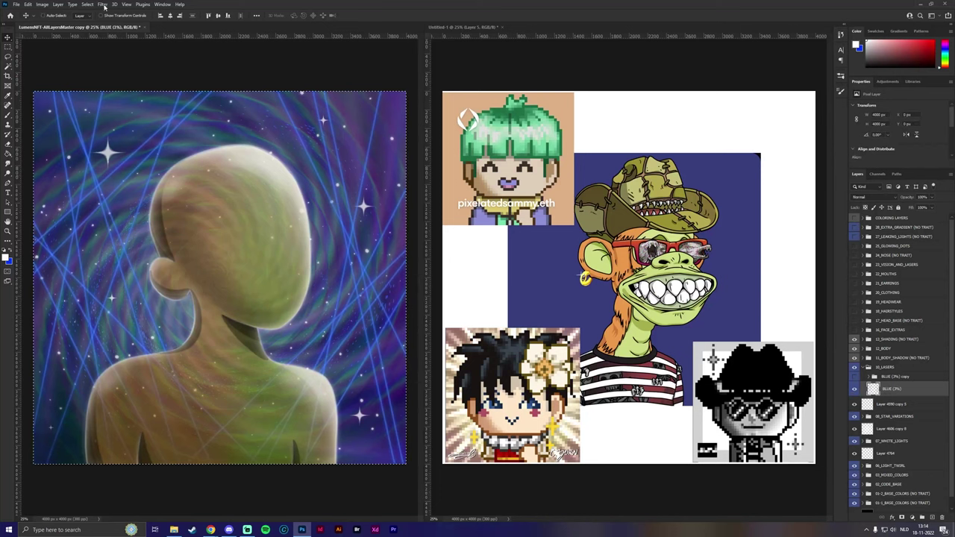
{"action": "left_click", "coordinate": [104, 5]}
{"action": "mouse_move", "coordinate": [127, 114]}
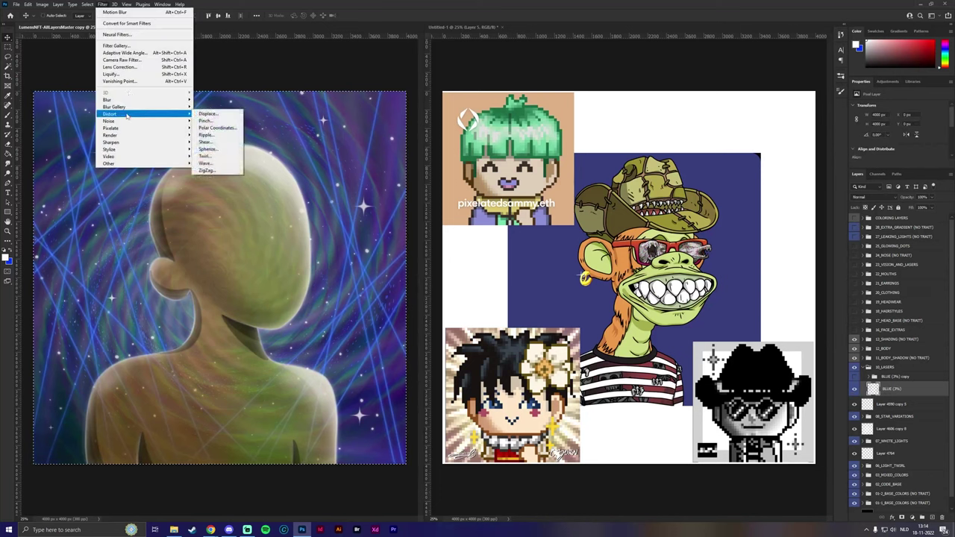
{"action": "left_click", "coordinate": [213, 156]}
{"action": "left_click", "coordinate": [701, 118]}
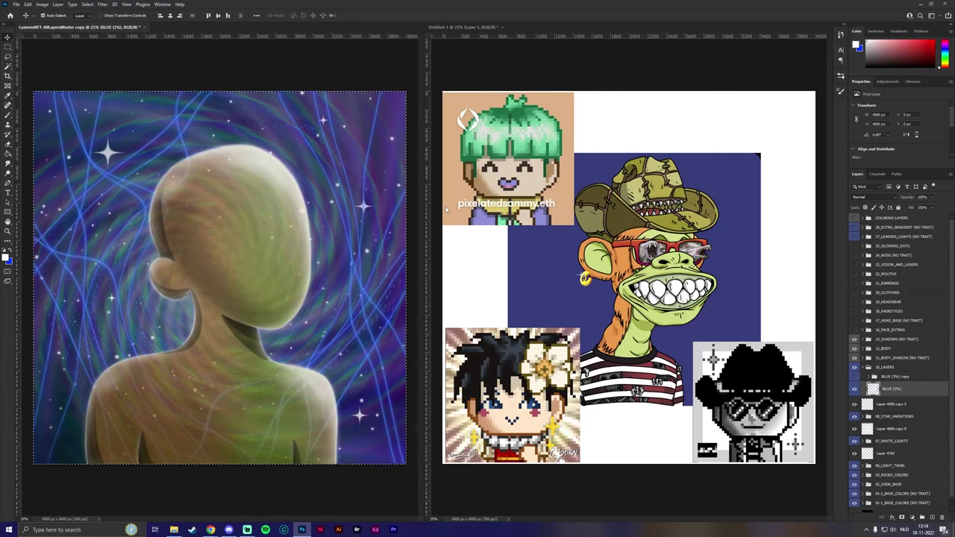
{"action": "key", "text": "ctrl+alt+f"}
{"action": "key", "text": "ctrl+alt+f"}
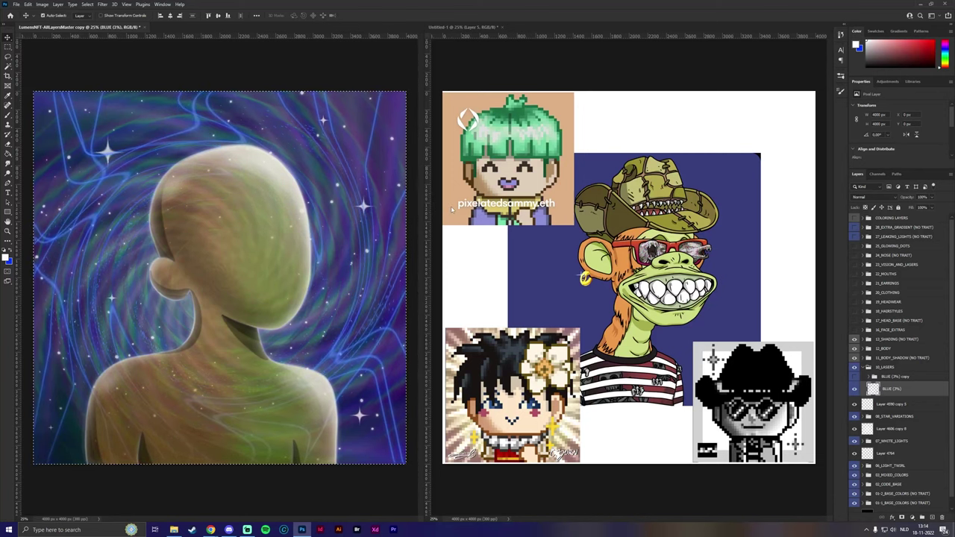
Step: Try deselecting and scaling the twirled blue laser layer up beyond the canvas edges
{"action": "left_click", "coordinate": [87, 5]}
{"action": "left_click", "coordinate": [96, 19]}
{"action": "key", "text": "ctrl+minus"}
{"action": "key", "text": "ctrl+t"}
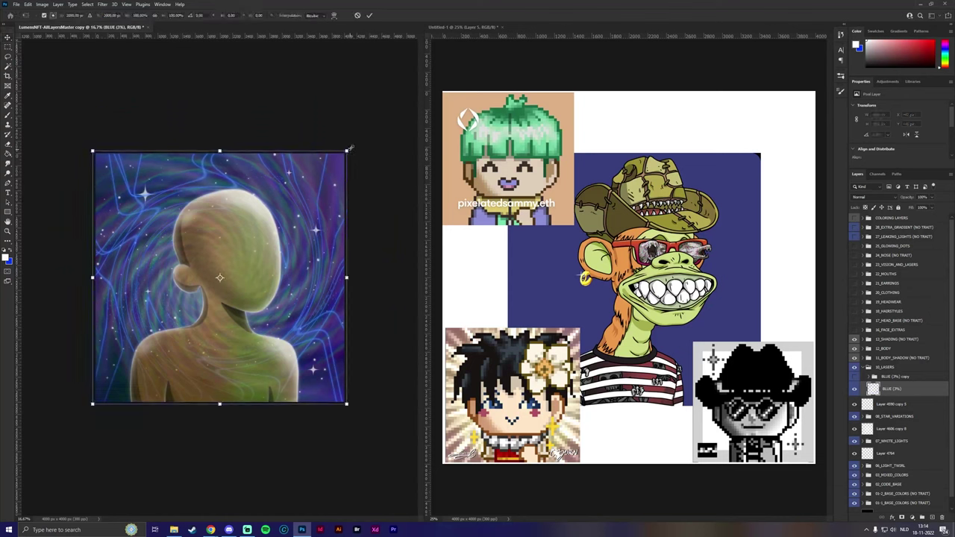
{"action": "left_click_drag", "start_coordinate": [349, 149], "coordinate": [379, 120]}
{"action": "key", "text": "Return"}
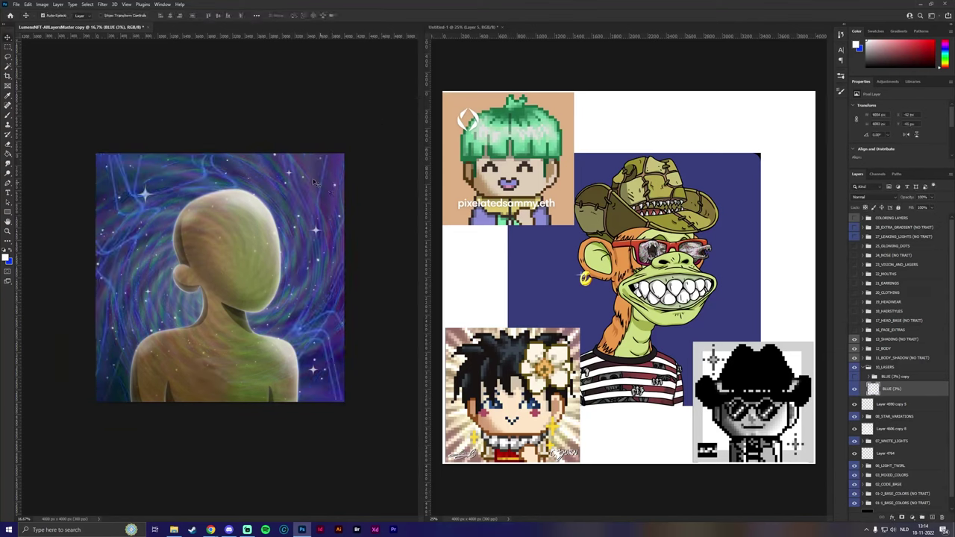
Step: Try the ZigZag distortion on the blue laser layer with style Out From Center, amount 100 and more ridges
{"action": "left_click", "coordinate": [102, 3]}
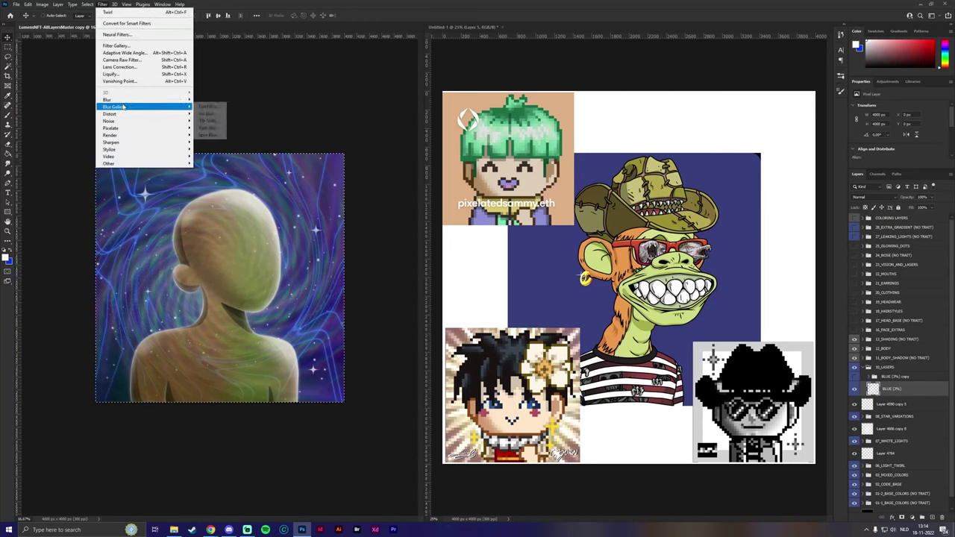
{"action": "mouse_move", "coordinate": [179, 114]}
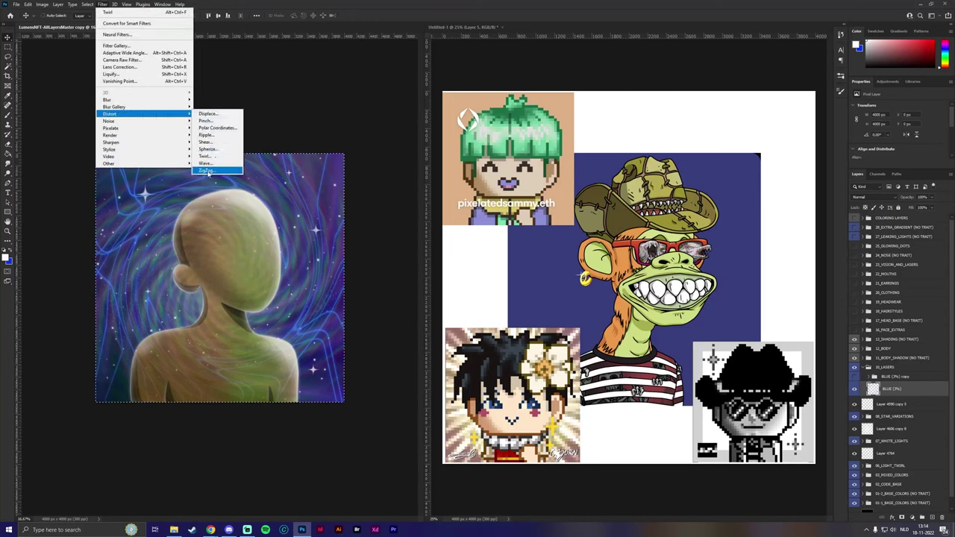
{"action": "left_click", "coordinate": [207, 170]}
{"action": "left_click", "coordinate": [444, 276]}
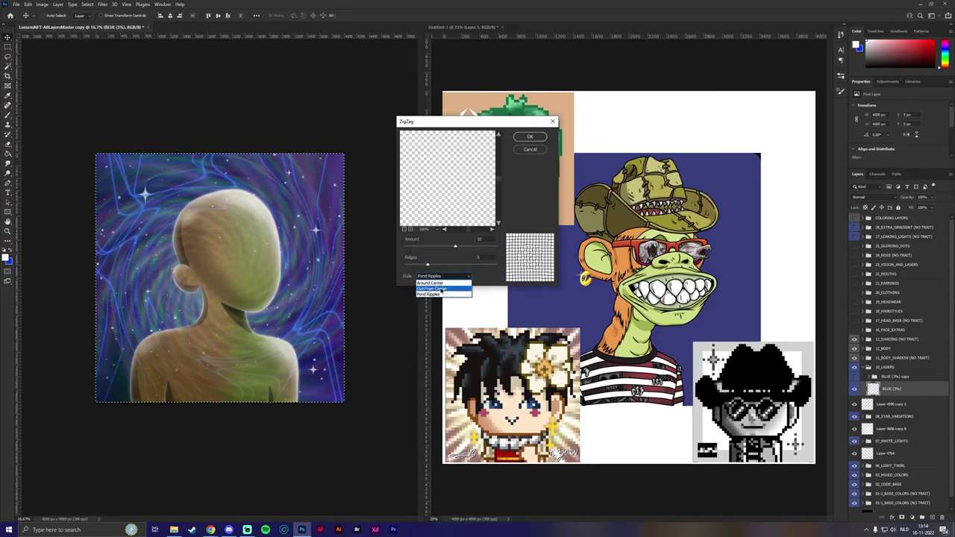
{"action": "left_click", "coordinate": [444, 285]}
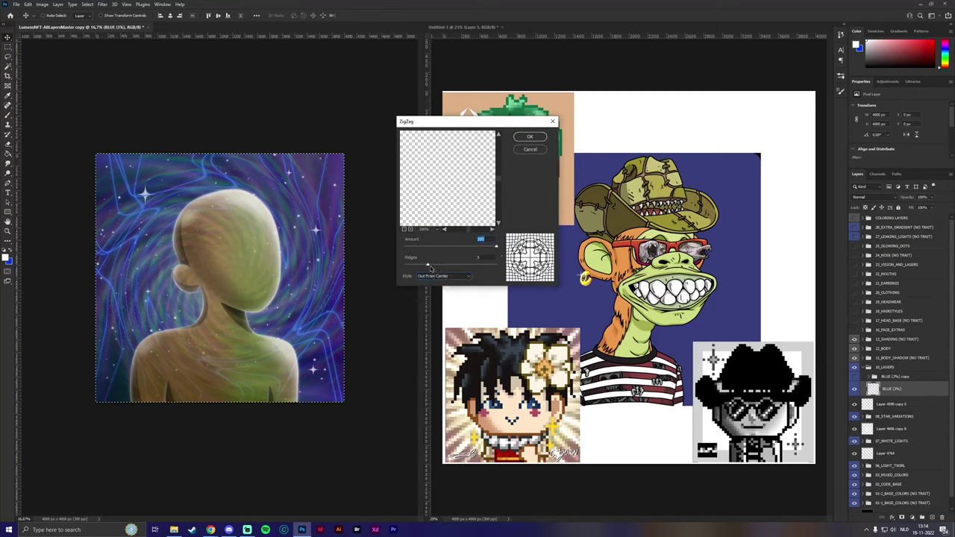
{"action": "left_click_drag", "start_coordinate": [429, 265], "coordinate": [441, 265]}
{"action": "left_click", "coordinate": [529, 137]}
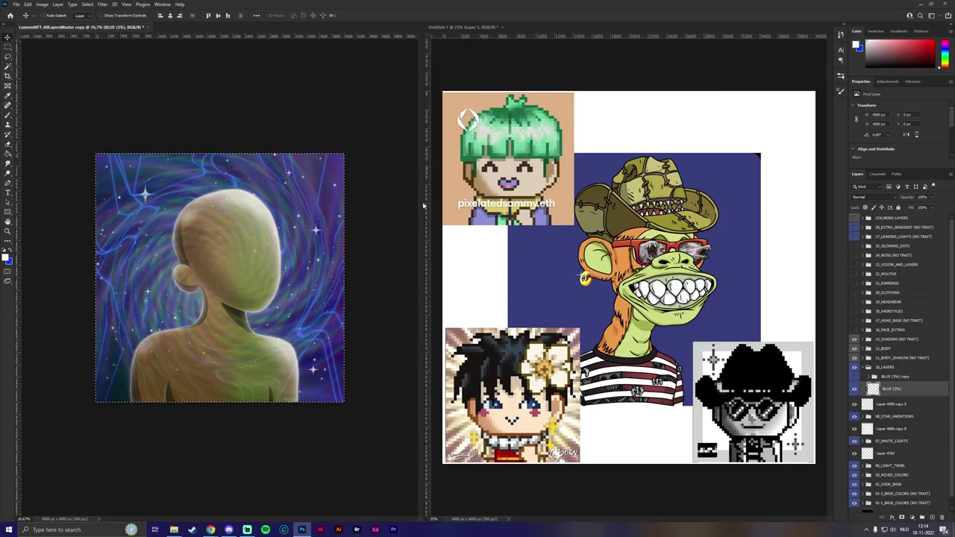
Step: Scale the blue laser layer up around its centre to about 5086 px square, extending past the canvas edges
{"action": "left_click", "coordinate": [87, 4]}
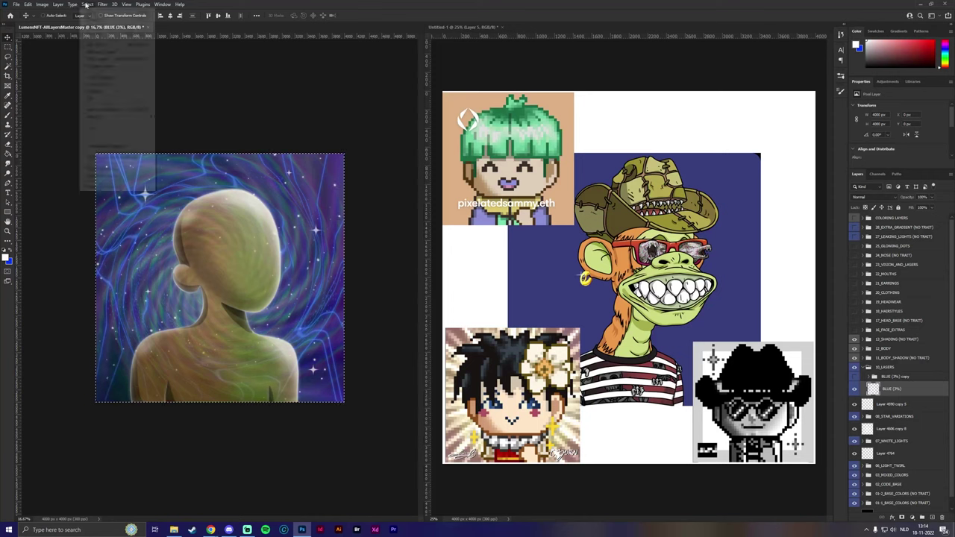
{"action": "left_click", "coordinate": [97, 21]}
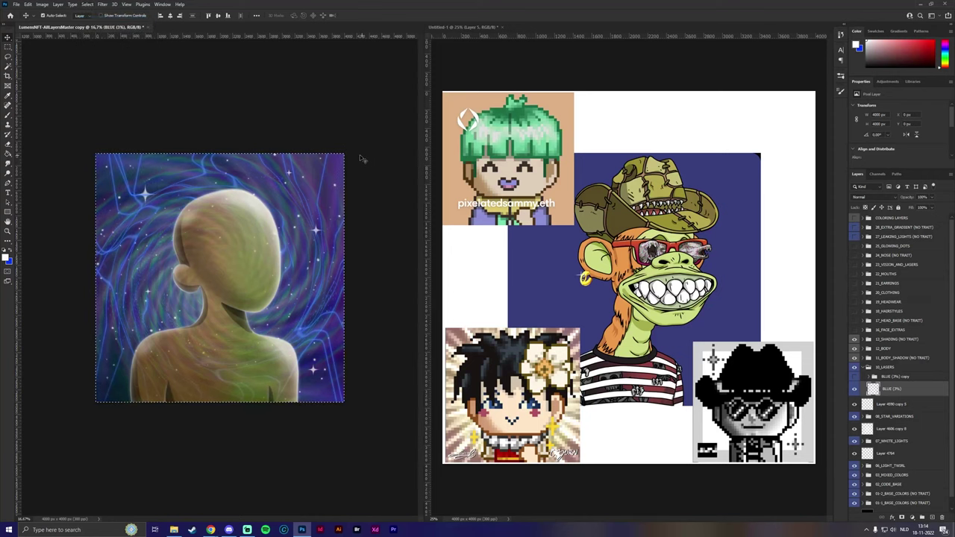
{"action": "key", "text": "ctrl+t"}
{"action": "mouse_move", "coordinate": [345, 155]}
{"action": "left_mouse_down"}
{"action": "mouse_move", "coordinate": [389, 123]}
{"action": "mouse_move", "coordinate": [383, 128]}
{"action": "left_mouse_up"}
{"action": "key", "text": "Return"}
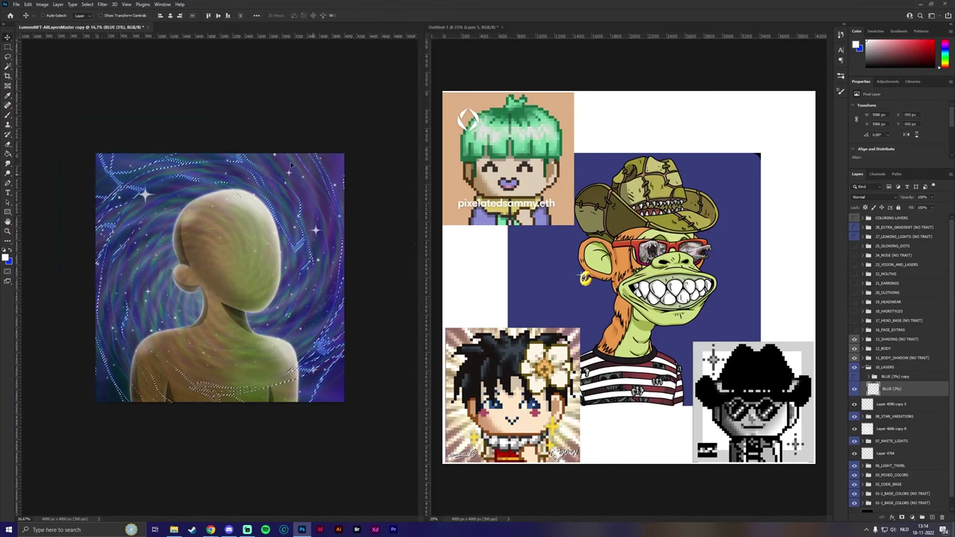
Step: Deselect the laser outline, then rotate the blue laser layer by -90° and scale it up slightly past the canvas edges
{"action": "left_click", "coordinate": [87, 4]}
{"action": "left_click", "coordinate": [97, 22]}
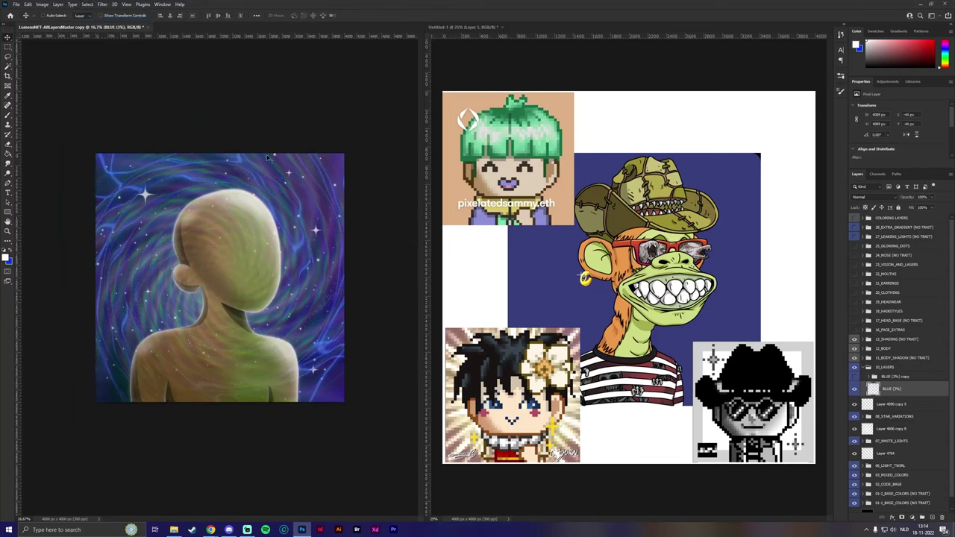
{"action": "key", "text": "ctrl+t"}
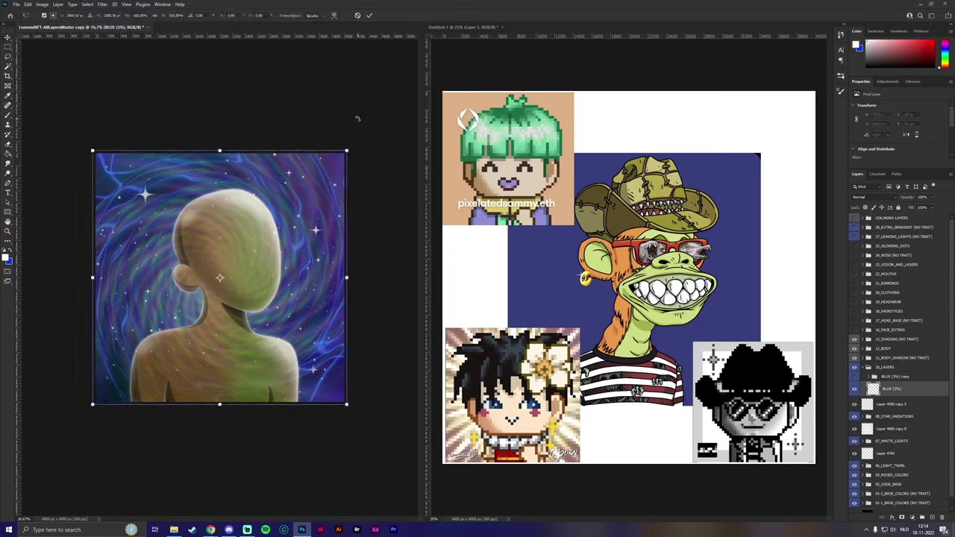
{"action": "left_click_drag", "start_coordinate": [358, 118], "coordinate": [58, 116]}
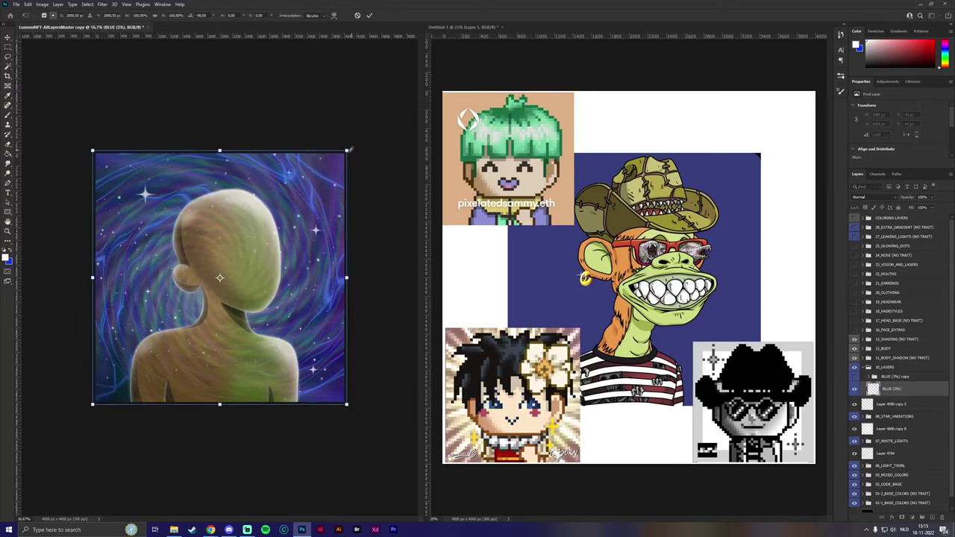
{"action": "left_click_drag", "start_coordinate": [348, 151], "coordinate": [359, 138]}
{"action": "key", "text": "Return"}
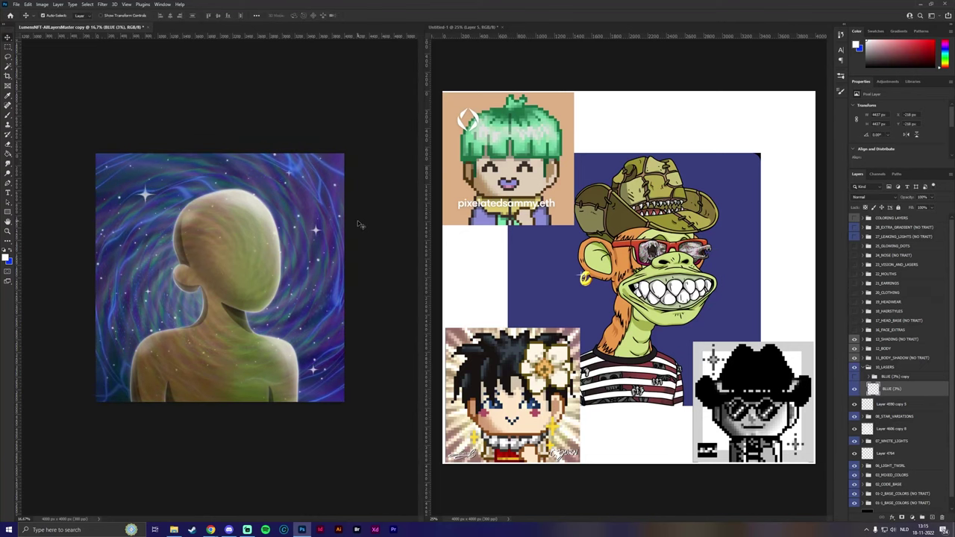
Step: Lower the opacity of the BLUE (3%) laser layer to 78%
{"action": "key", "text": "ctrl+plus"}
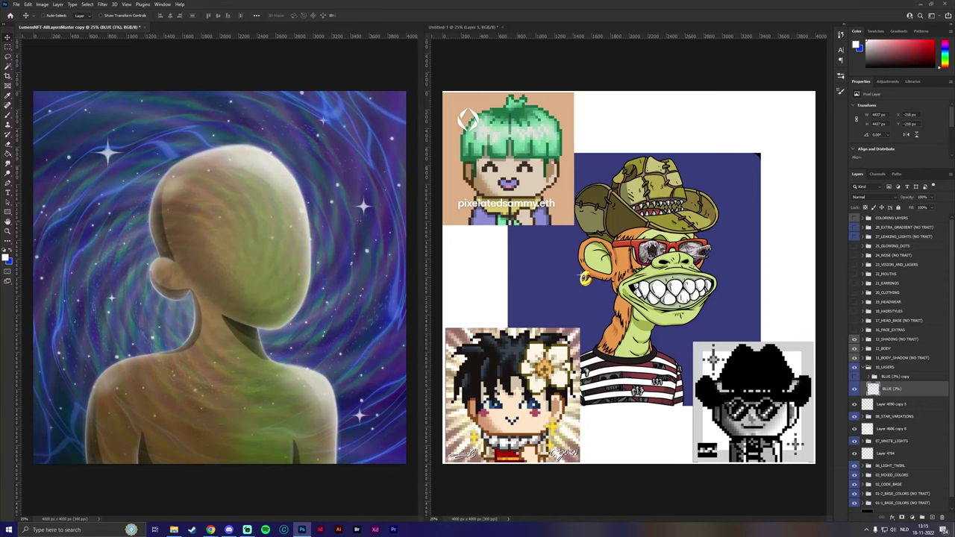
{"action": "left_click", "coordinate": [932, 197]}
{"action": "left_click_drag", "start_coordinate": [932, 206], "coordinate": [925, 206]}
Step: Duplicate the BLUE (3%) laser layer and delete the hidden BLUE (3%) copy group with its contents
{"action": "left_click", "coordinate": [892, 387]}
{"action": "key", "text": "ctrl+j"}
{"action": "right_click", "coordinate": [898, 378]}
{"action": "left_click", "coordinate": [907, 106]}
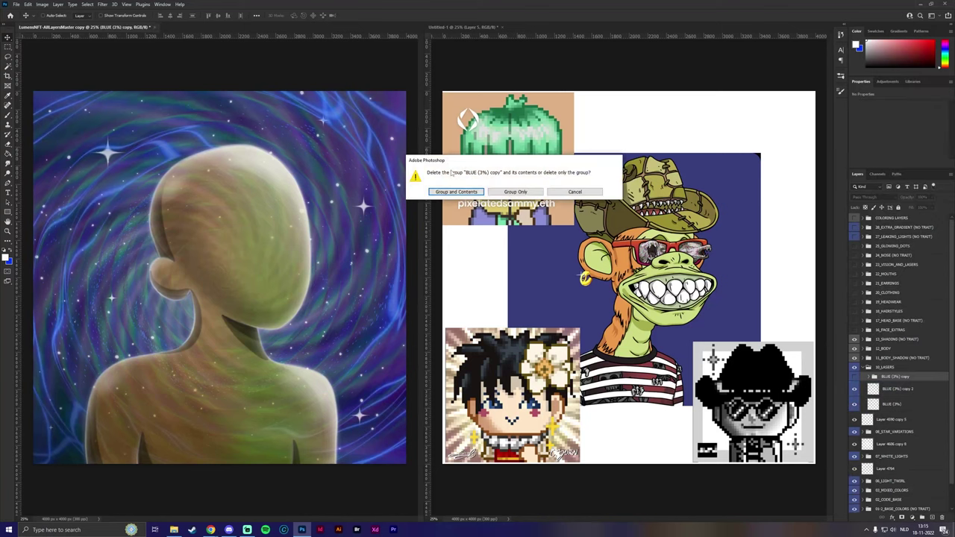
{"action": "left_click", "coordinate": [458, 192]}
Step: Select the whole canvas and apply a Radial Blur to the duplicated laser layer with the Spin method and Good quality
{"action": "key", "text": "ctrl+a"}
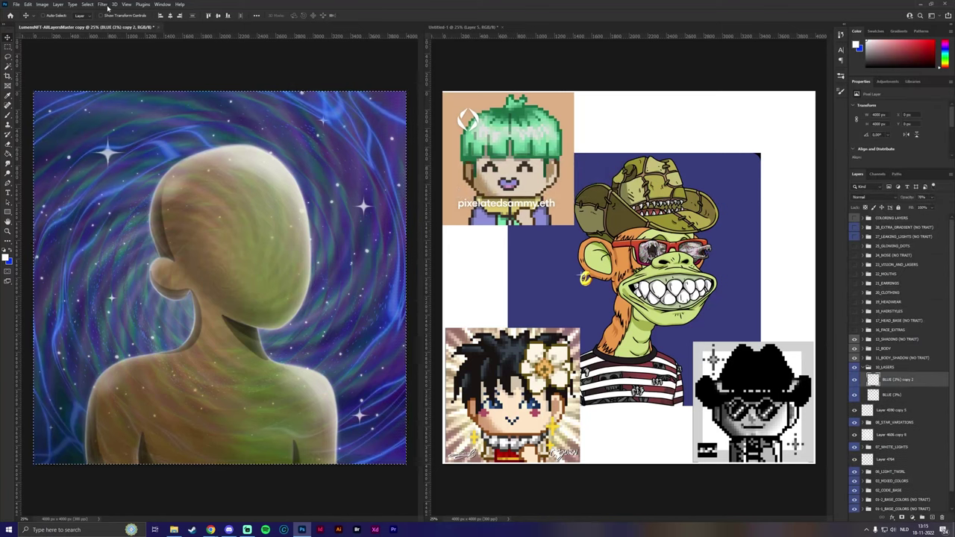
{"action": "left_click", "coordinate": [102, 3]}
{"action": "mouse_move", "coordinate": [136, 112]}
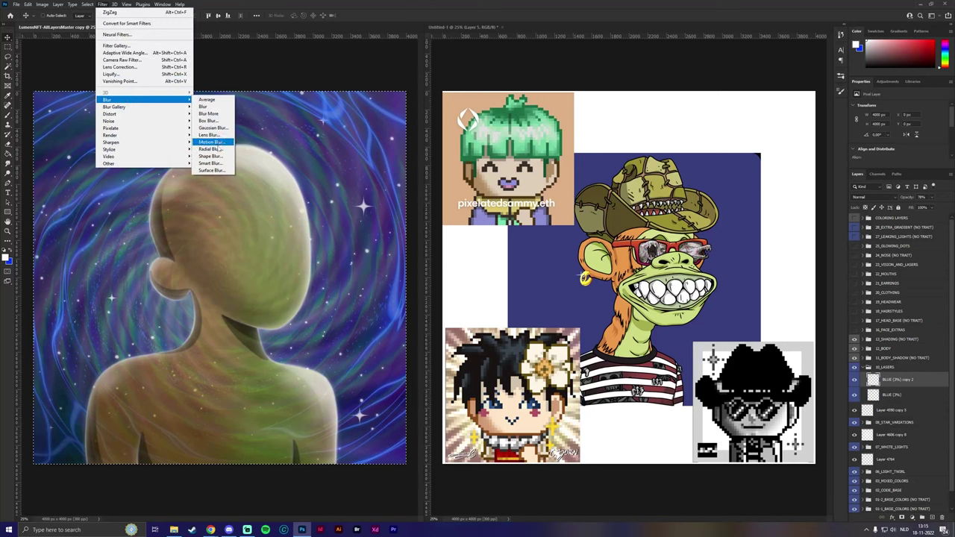
{"action": "left_click", "coordinate": [213, 149]}
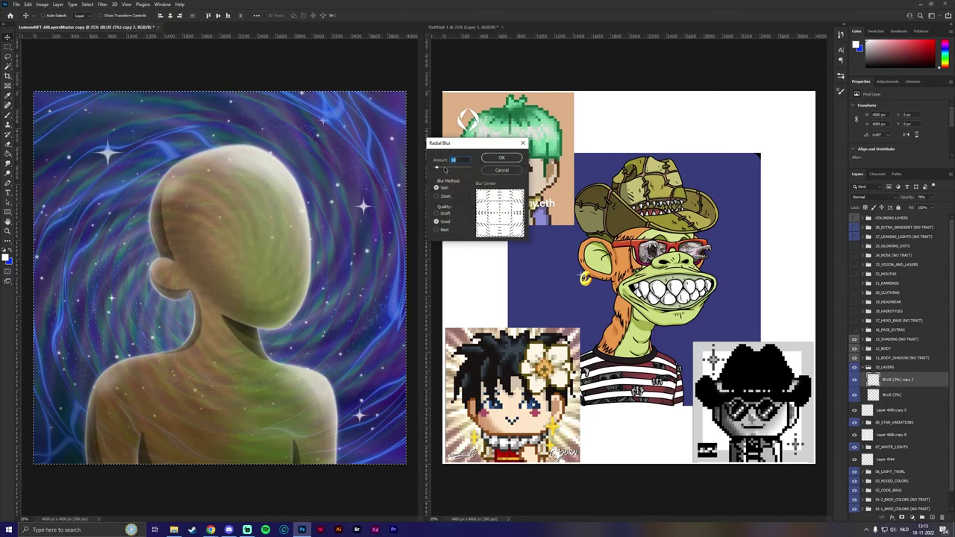
{"action": "left_click", "coordinate": [500, 158]}
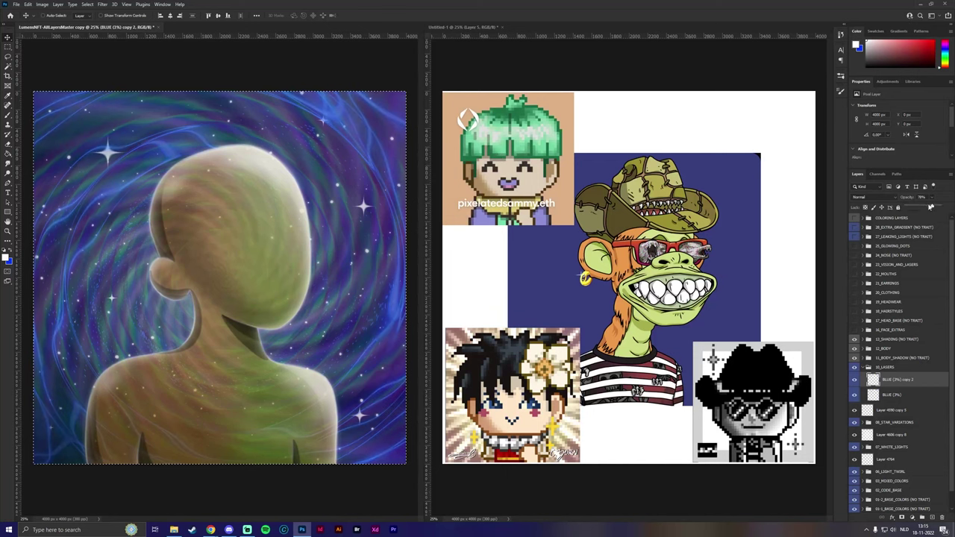
Step: Compare the artwork with and without the original BLUE (3%) layer, then collapse the 10_LASERS group
{"action": "left_click", "coordinate": [899, 395]}
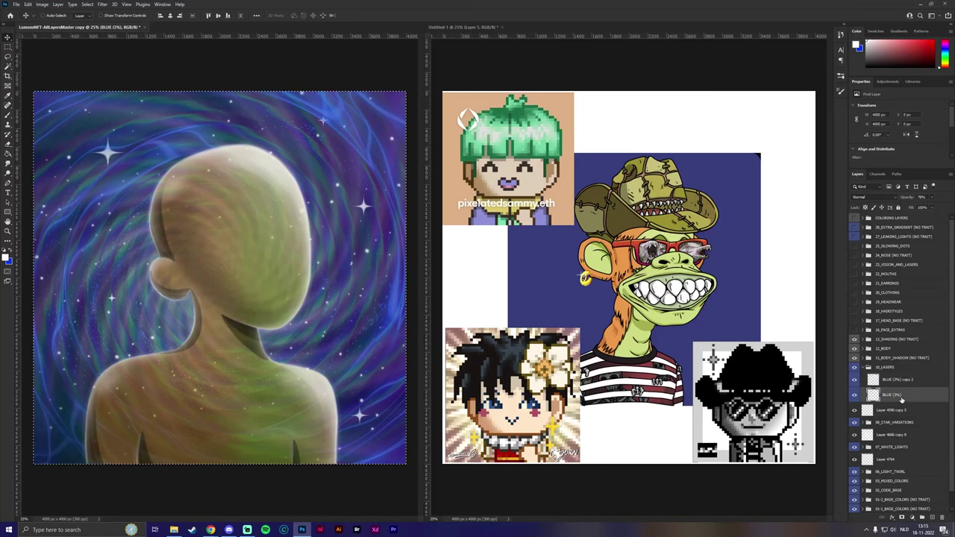
{"action": "left_click", "coordinate": [855, 395]}
{"action": "left_click", "coordinate": [854, 395]}
{"action": "left_click", "coordinate": [868, 367]}
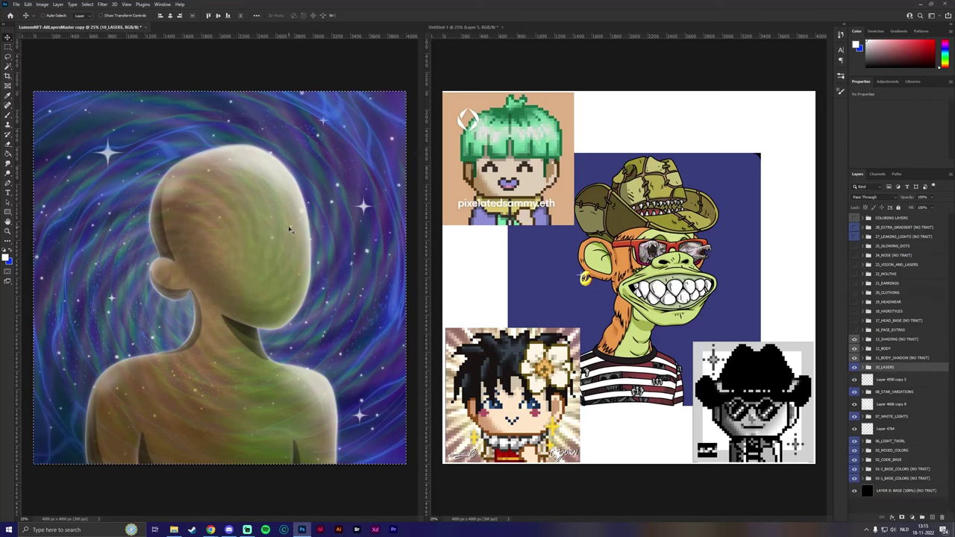
Step: Review the figure with and without the 12_BODY group's colouring, keeping the group visible
{"action": "key", "text": "ctrl+minus"}
{"action": "key", "text": "ctrl+plus"}
{"action": "left_click", "coordinate": [909, 339]}
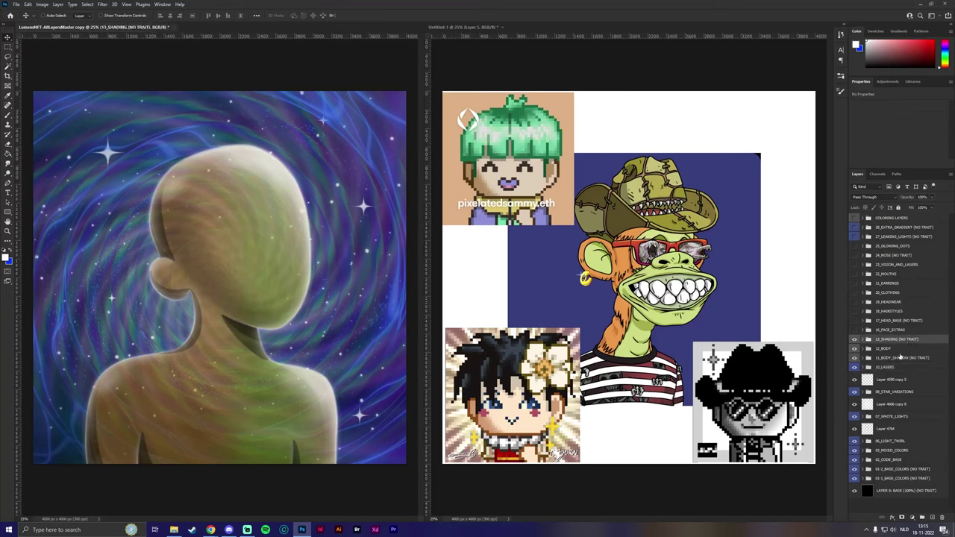
{"action": "left_click", "coordinate": [900, 358]}
{"action": "left_click", "coordinate": [854, 349]}
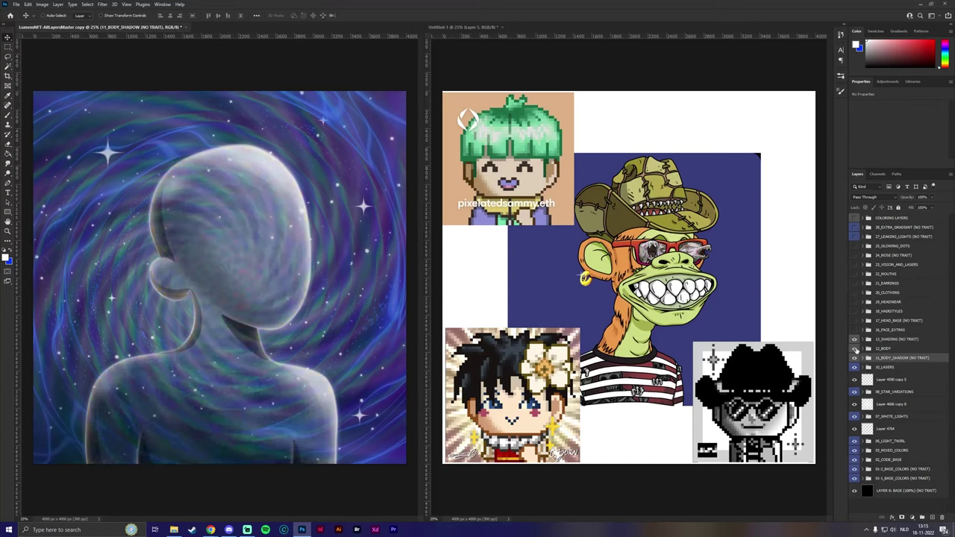
{"action": "left_click", "coordinate": [855, 349]}
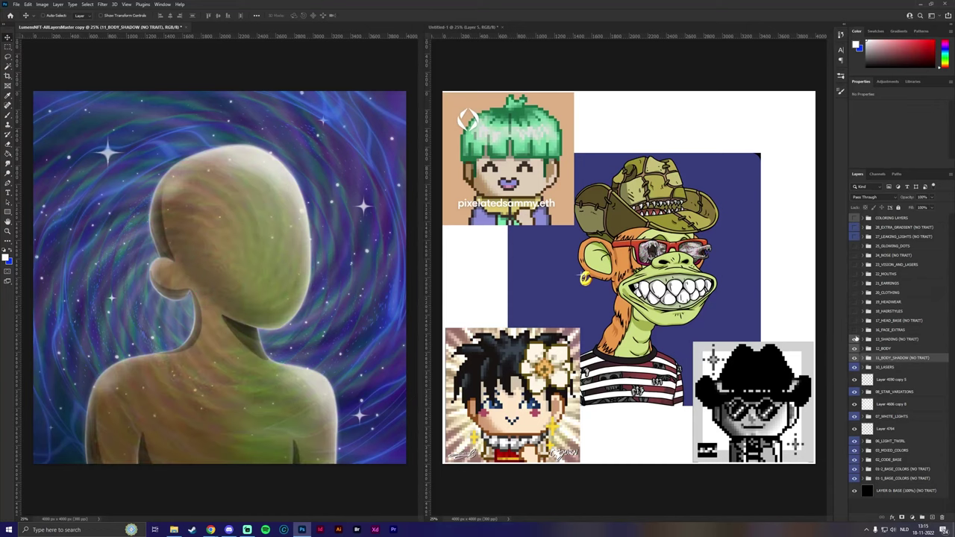
Step: Preview the 16_FACE_EXTRAS and 17_HEAD_BASE groups and check the 11_BODY_SHADOW group's effect, restoring each group's visibility
{"action": "left_click", "coordinate": [855, 330]}
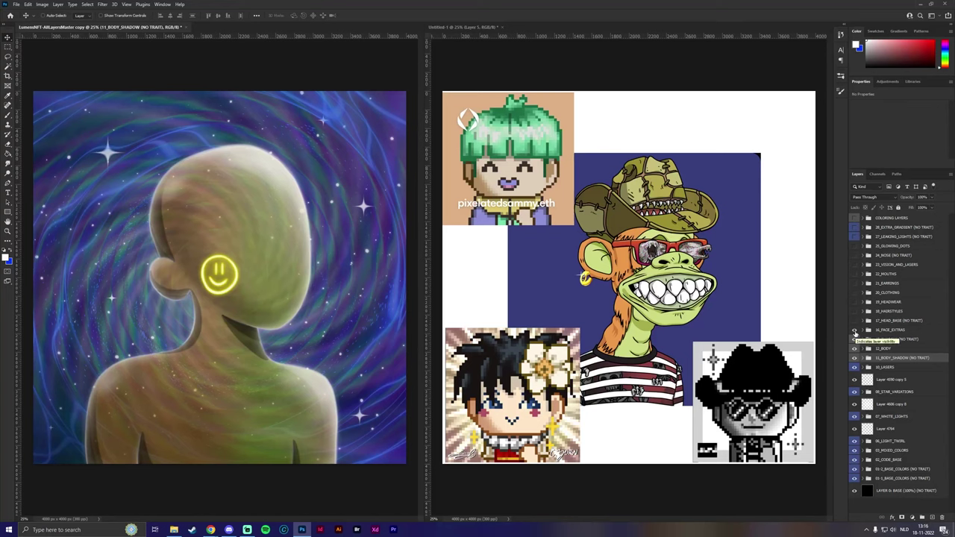
{"action": "left_click", "coordinate": [855, 331]}
{"action": "left_click", "coordinate": [854, 321]}
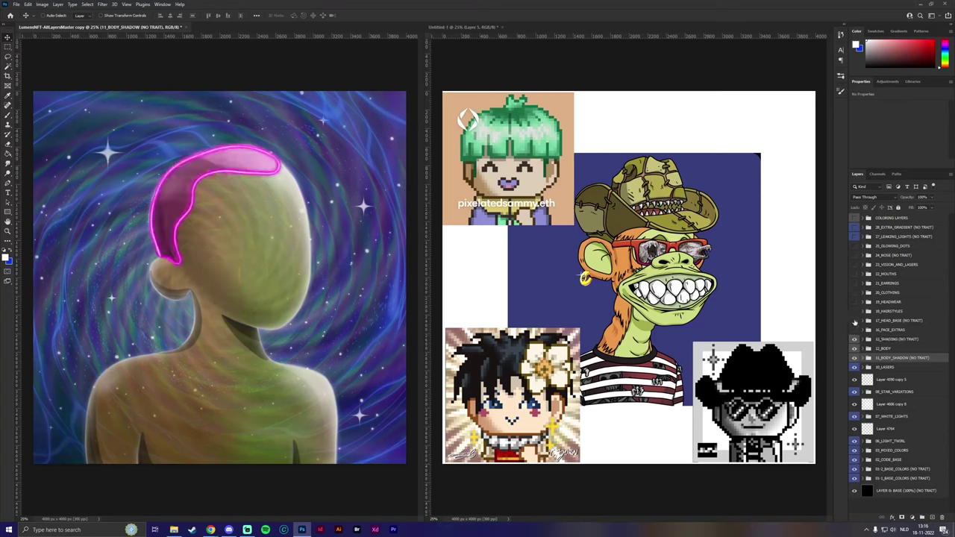
{"action": "left_click", "coordinate": [854, 320]}
{"action": "left_click", "coordinate": [855, 331]}
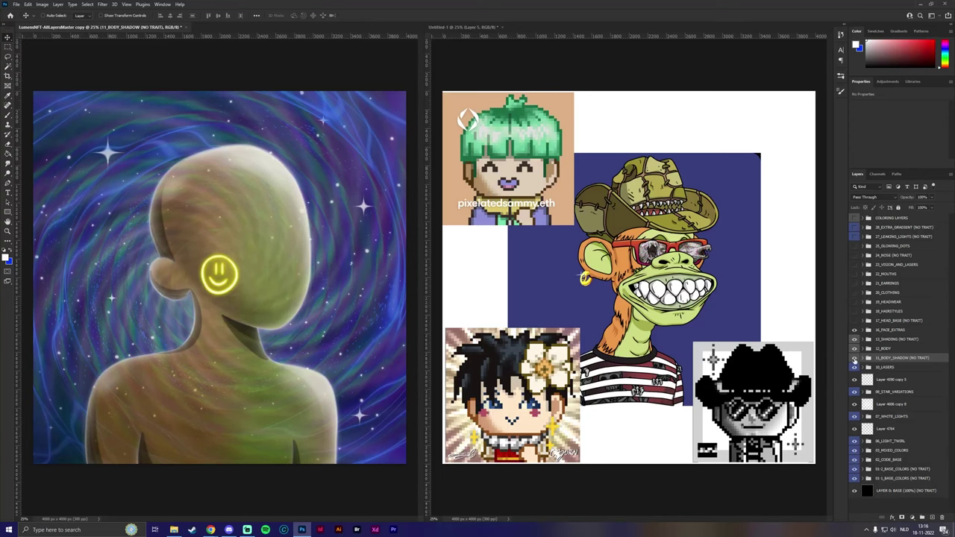
{"action": "left_click", "coordinate": [854, 358]}
{"action": "left_click", "coordinate": [854, 358]}
{"action": "left_click", "coordinate": [854, 331]}
Step: Add a new layer above the 13_SHADING group and set up a 45 px soft round brush, checking its brush tip settings
{"action": "left_click", "coordinate": [896, 339]}
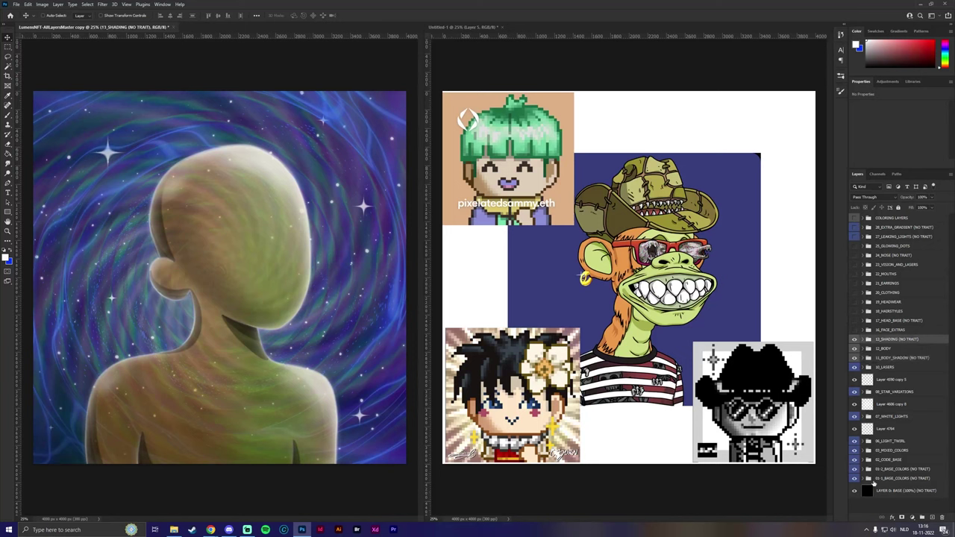
{"action": "left_click", "coordinate": [932, 517]}
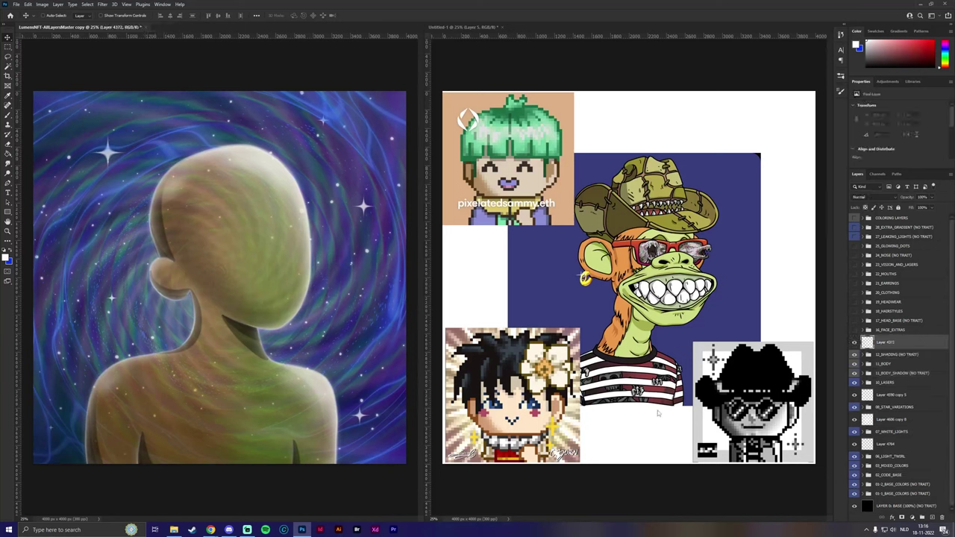
{"action": "left_click", "coordinate": [9, 114]}
{"action": "left_click", "coordinate": [54, 18]}
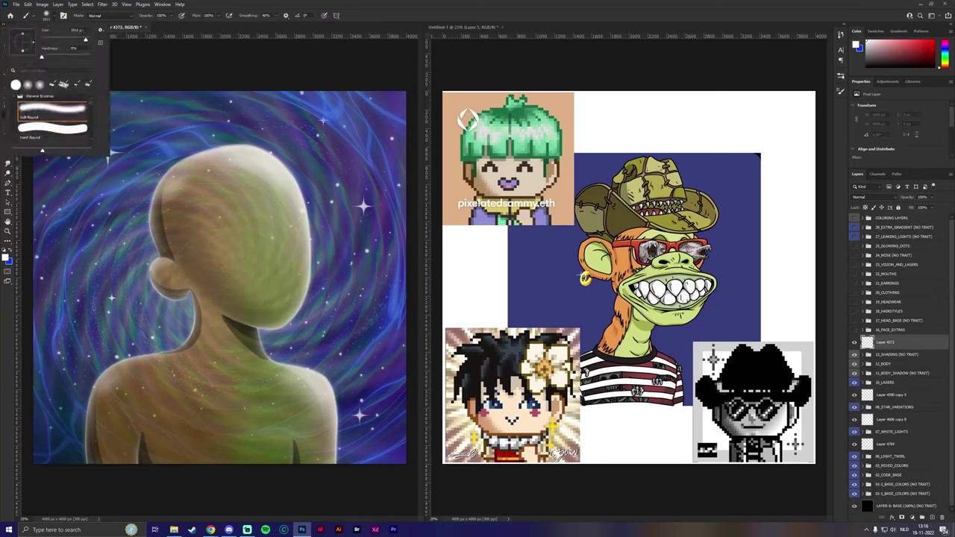
{"action": "left_click", "coordinate": [44, 30]}
{"action": "type", "text": "45"}
{"action": "key", "text": "Return"}
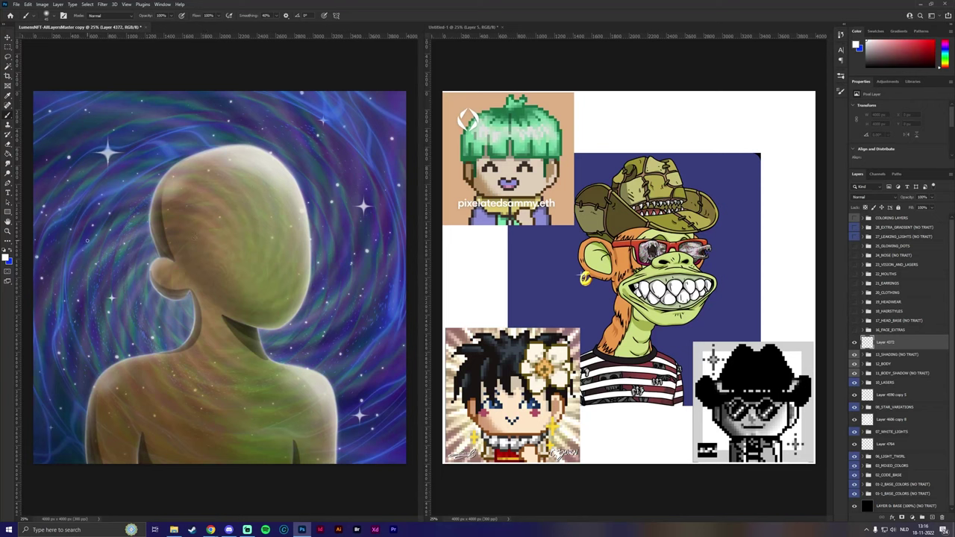
{"action": "left_click", "coordinate": [840, 76]}
{"action": "left_click", "coordinate": [840, 78]}
{"action": "left_click", "coordinate": [840, 90]}
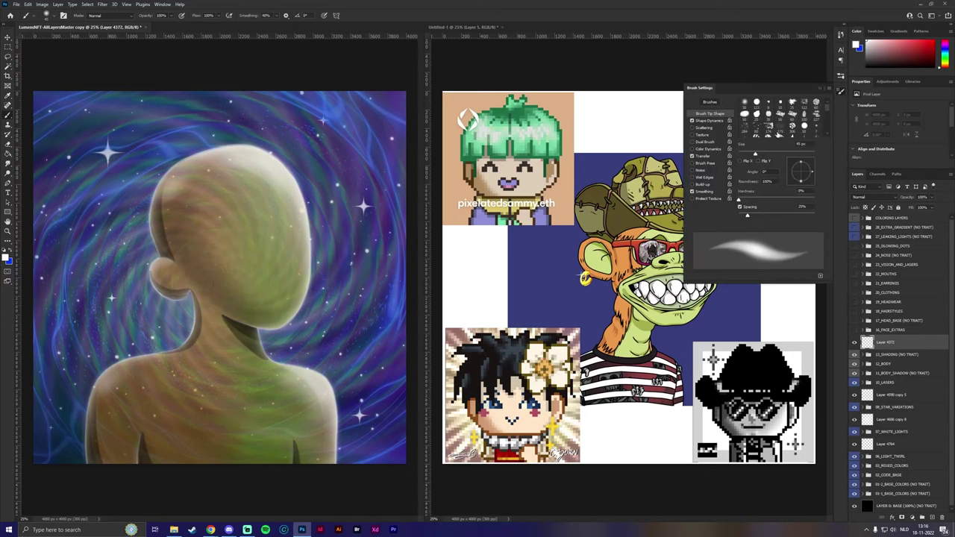
{"action": "left_click", "coordinate": [820, 89]}
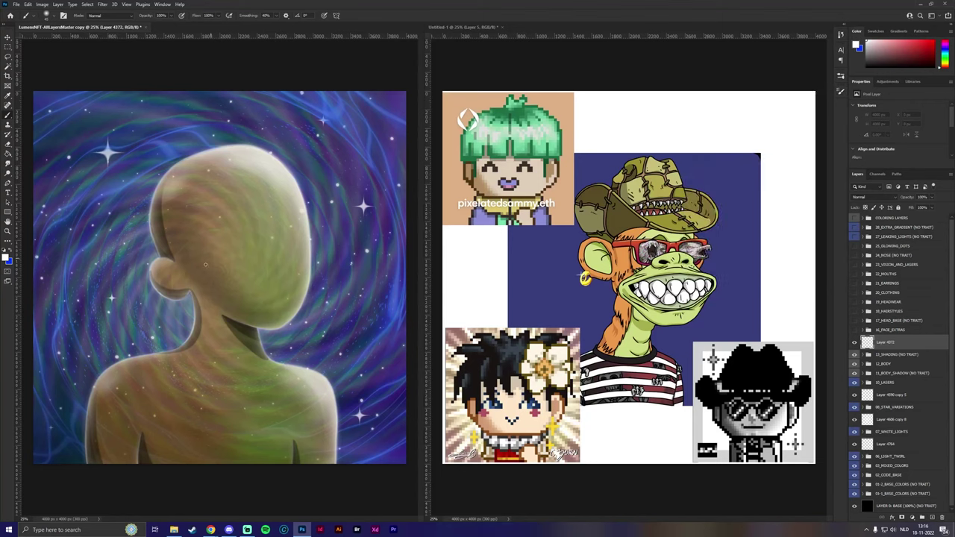
Step: Paint a white spiral about 315 px wide on the figure's cheek, undoing unsatisfactory strokes
{"action": "mouse_move", "coordinate": [214, 270]}
{"action": "left_mouse_down"}
{"action": "mouse_move", "coordinate": [216, 280]}
{"action": "mouse_move", "coordinate": [237, 262]}
{"action": "mouse_move", "coordinate": [204, 267]}
{"action": "mouse_move", "coordinate": [228, 279]}
{"action": "mouse_move", "coordinate": [214, 272]}
{"action": "mouse_move", "coordinate": [202, 283]}
{"action": "mouse_move", "coordinate": [221, 266]}
{"action": "mouse_move", "coordinate": [218, 275]}
{"action": "left_mouse_up"}
{"action": "key", "text": "ctrl+z"}
{"action": "key", "text": "ctrl+z"}
{"action": "key", "text": "ctrl+z"}
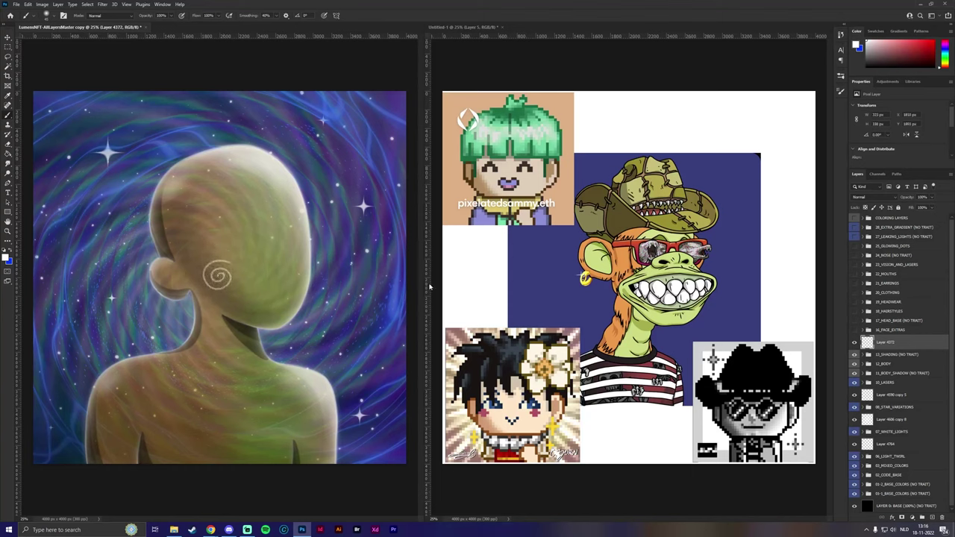
Step: Duplicate the spiral layer several times to strengthen the stroke and merge the copies into one layer
{"action": "key", "text": "ctrl+j"}
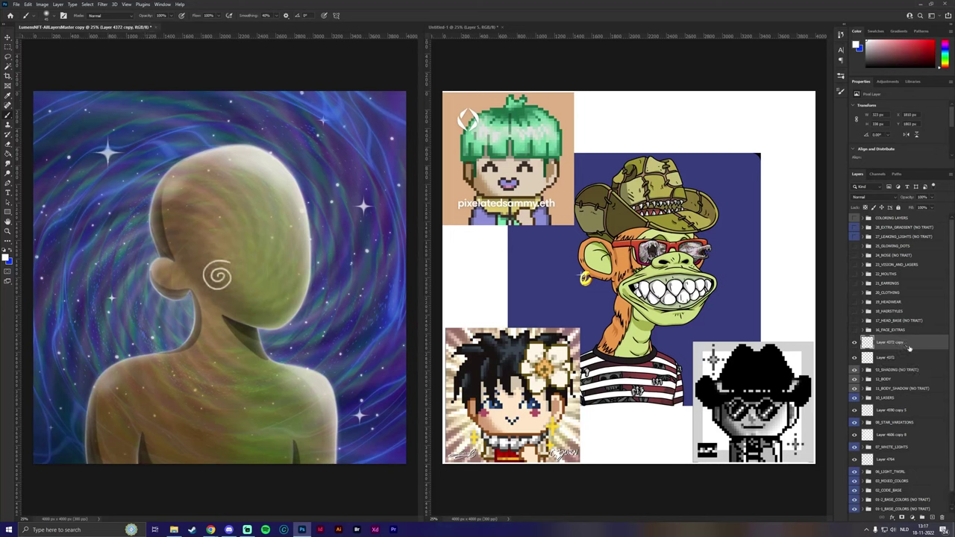
{"action": "left_click", "coordinate": [896, 359], "text": "shift"}
{"action": "key", "text": "ctrl+j"}
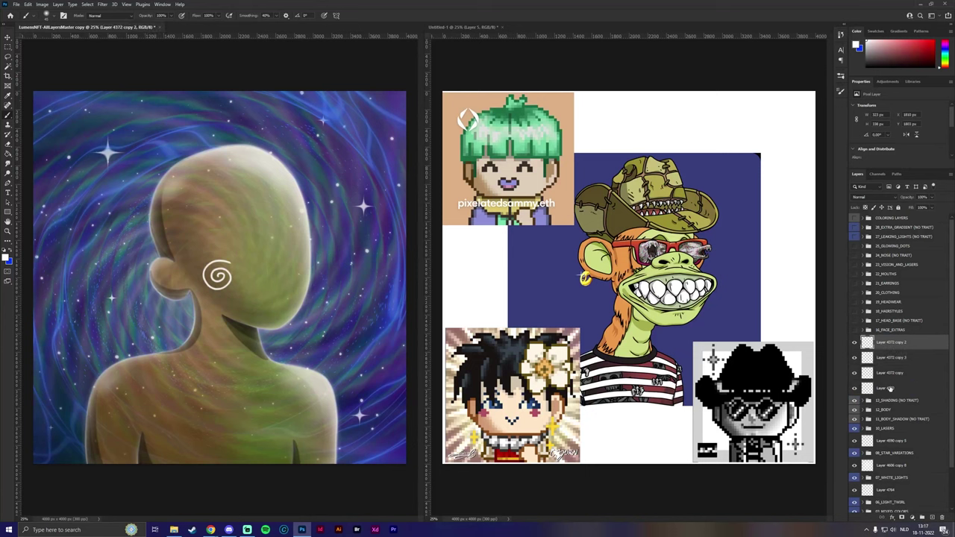
{"action": "right_click", "coordinate": [892, 348]}
{"action": "left_click", "coordinate": [872, 272]}
Step: Cut the merged spiral from the whole-canvas selection and paste it back centred on the canvas
{"action": "key", "text": "ctrl+a"}
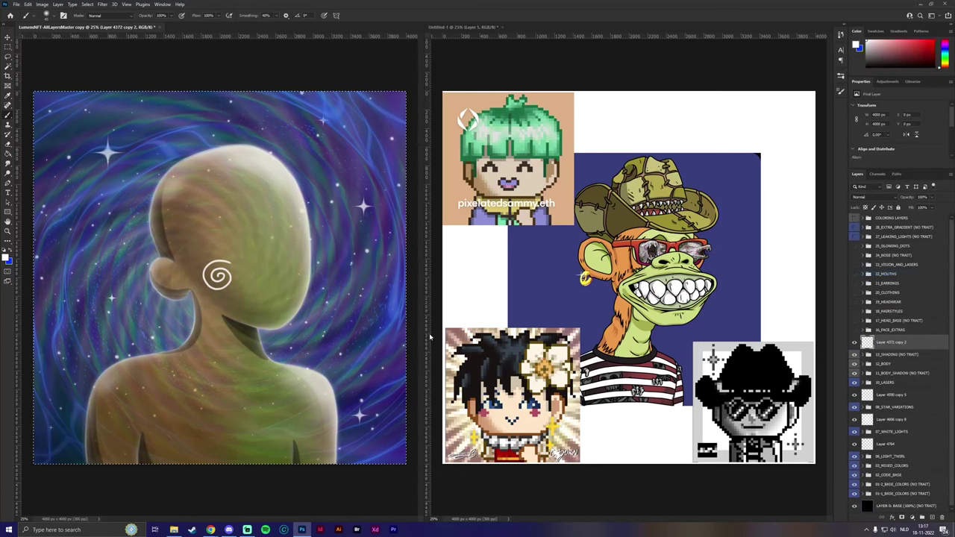
{"action": "key", "text": "ctrl+x"}
{"action": "key", "text": "ctrl+v"}
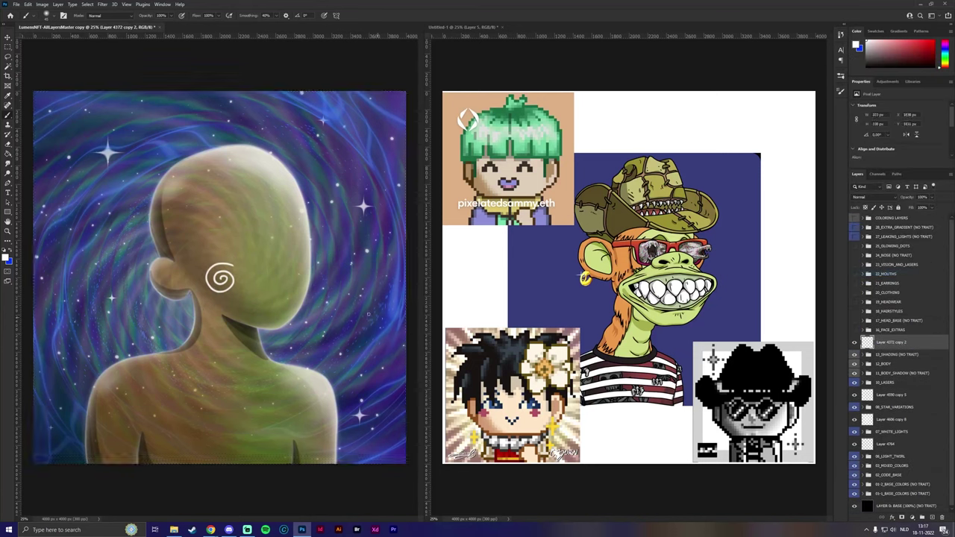
Step: Apply the Twirl filter to the cheek spiral with a strong negative angle
{"action": "left_click", "coordinate": [102, 4]}
{"action": "mouse_move", "coordinate": [172, 113]}
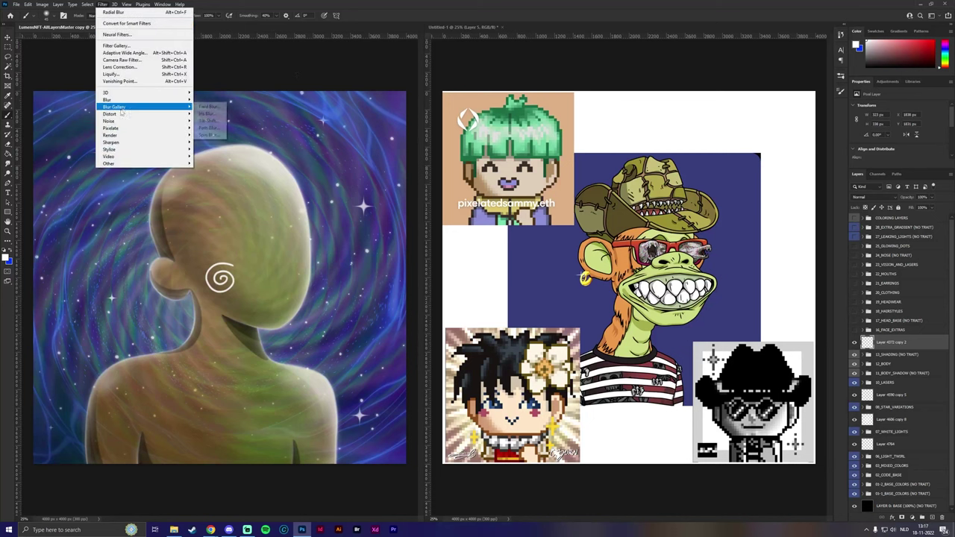
{"action": "left_click", "coordinate": [206, 157]}
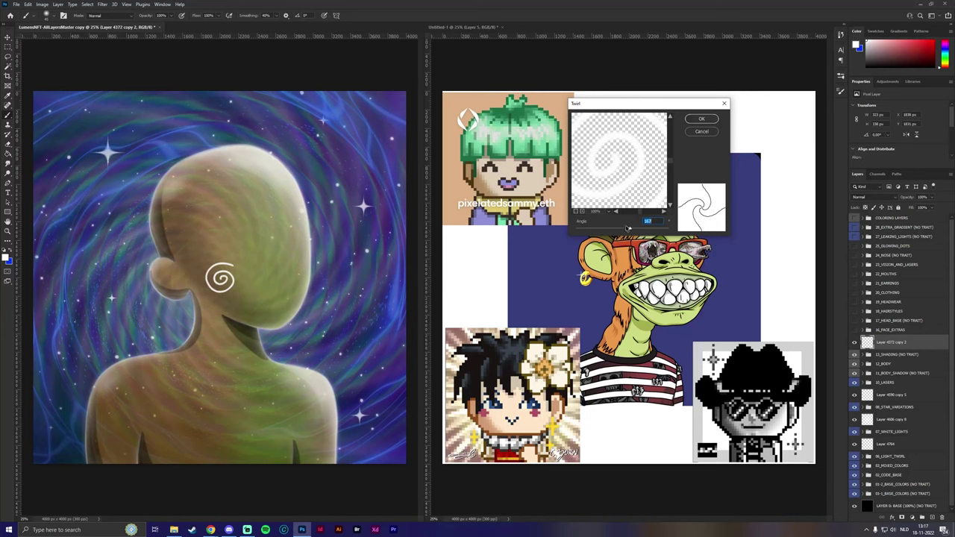
{"action": "left_click_drag", "start_coordinate": [628, 228], "coordinate": [603, 229]}
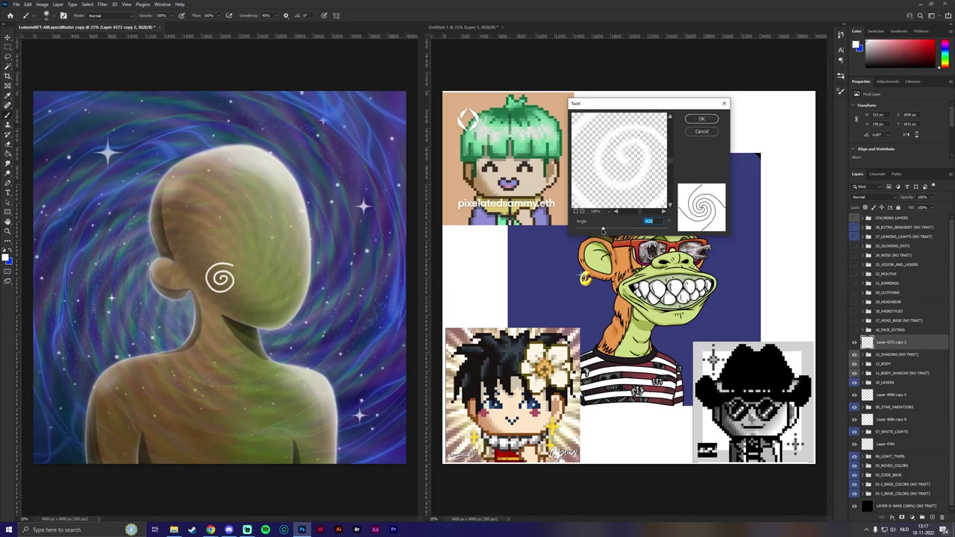
{"action": "left_click", "coordinate": [701, 118]}
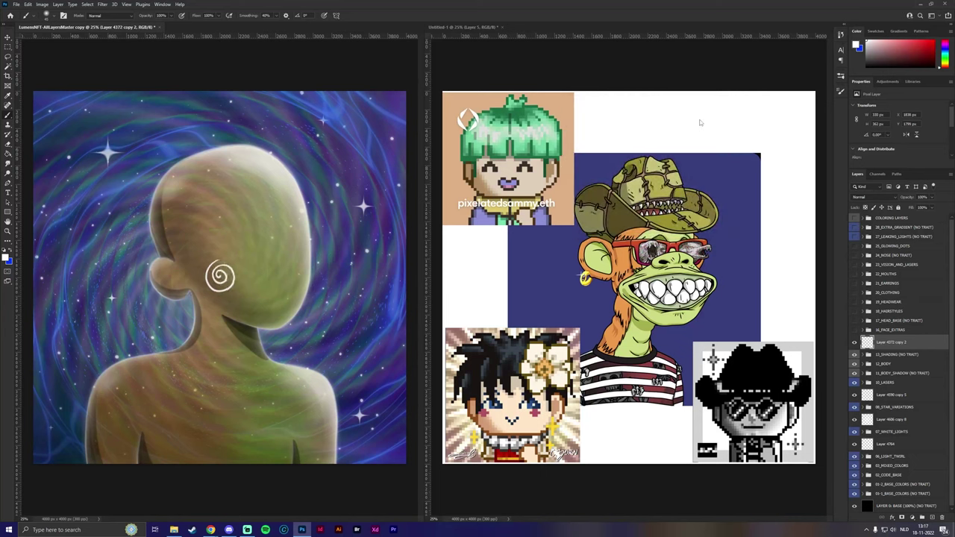
Step: Duplicate the twirled cheek spiral layer and merge the two copies into one layer
{"action": "key", "text": "ctrl+j"}
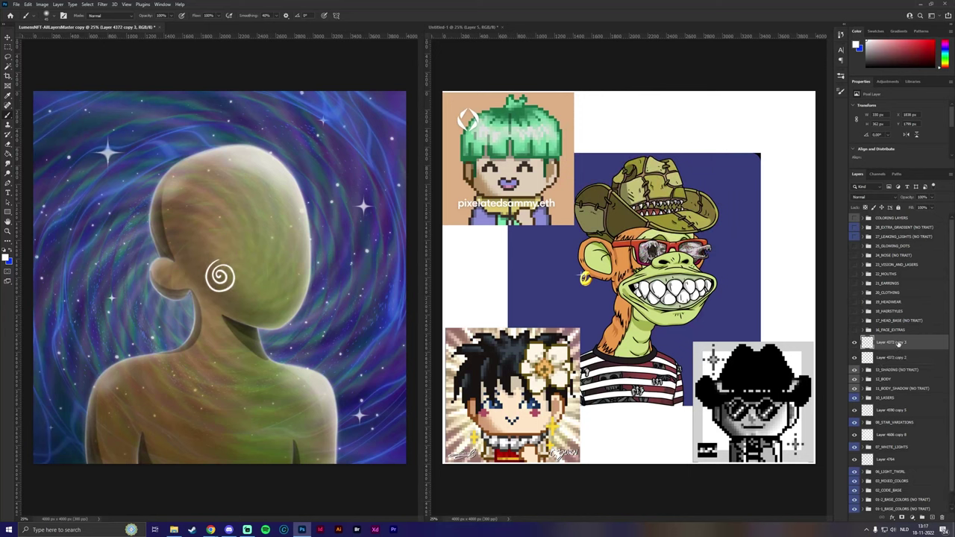
{"action": "right_click", "coordinate": [901, 344]}
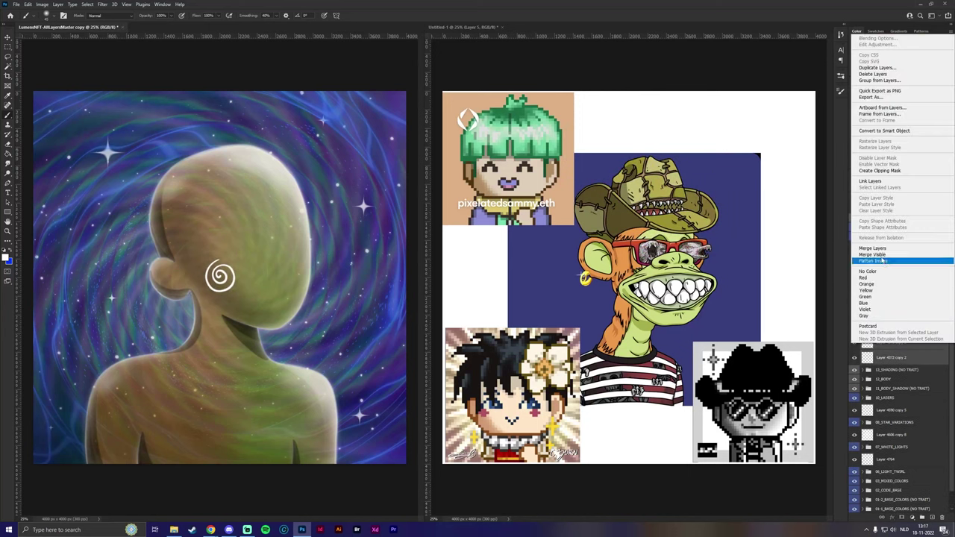
{"action": "left_click", "coordinate": [876, 248]}
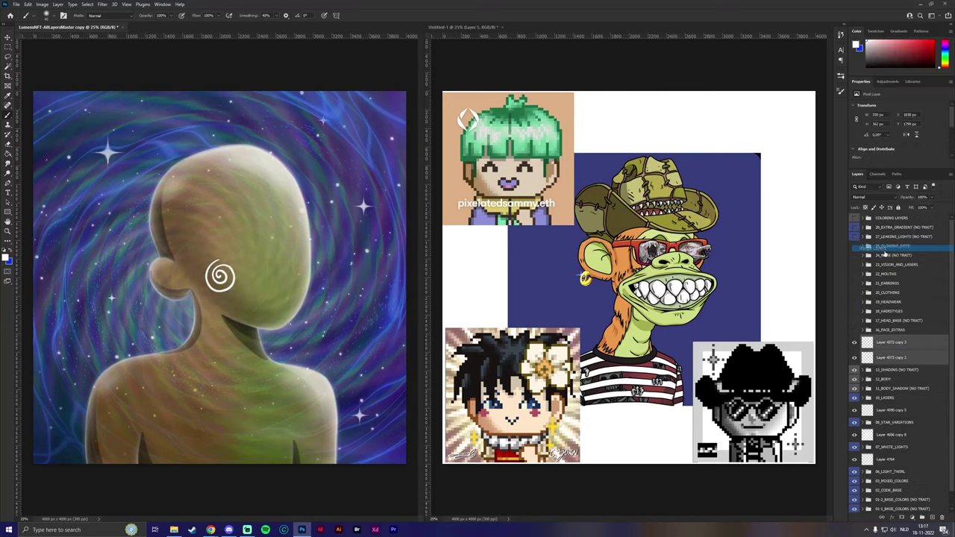
Step: Copy the layer style of RED LINE in the COLORING LAYERS group and paste it onto the merged cheek spiral layer
{"action": "left_click", "coordinate": [868, 218]}
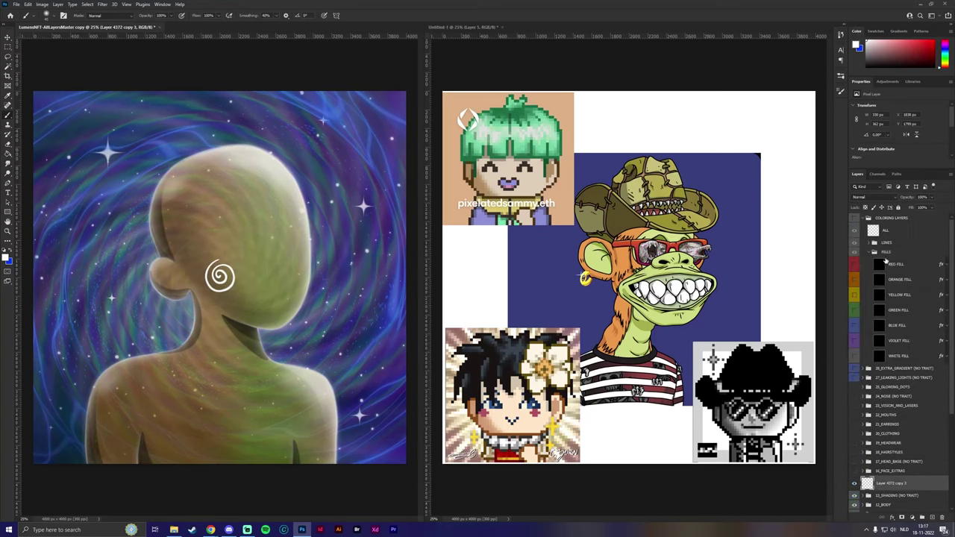
{"action": "left_click", "coordinate": [869, 243]}
{"action": "left_click", "coordinate": [915, 257]}
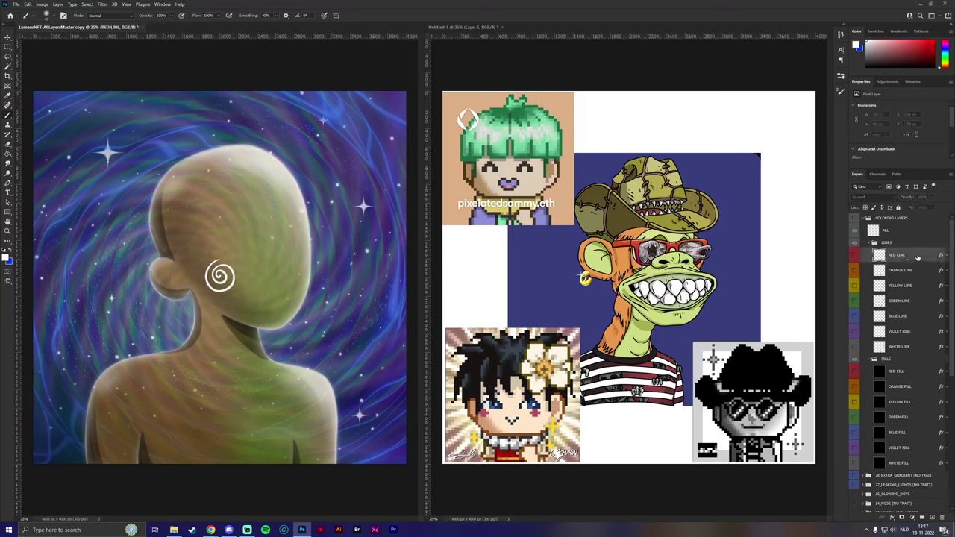
{"action": "right_click", "coordinate": [918, 257]}
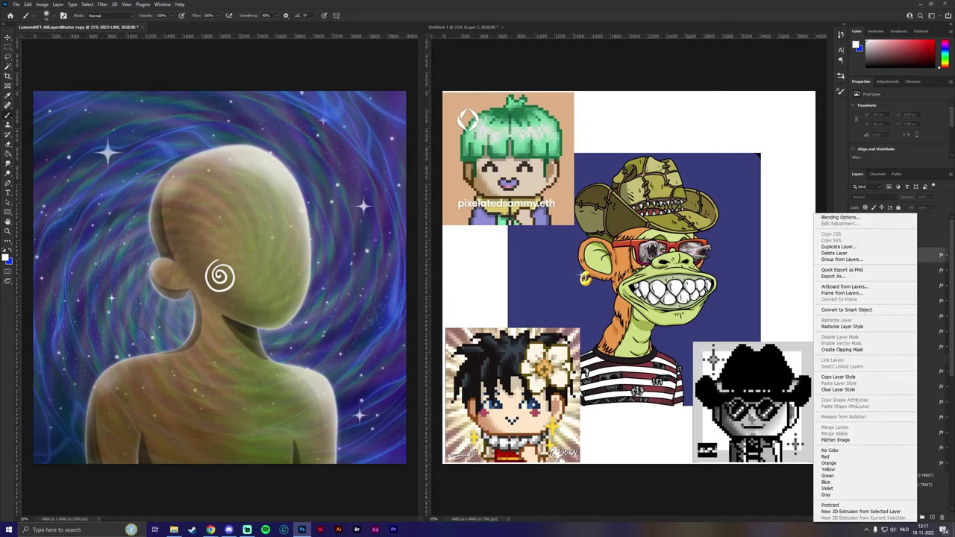
{"action": "left_click", "coordinate": [858, 376]}
{"action": "left_click", "coordinate": [869, 243]}
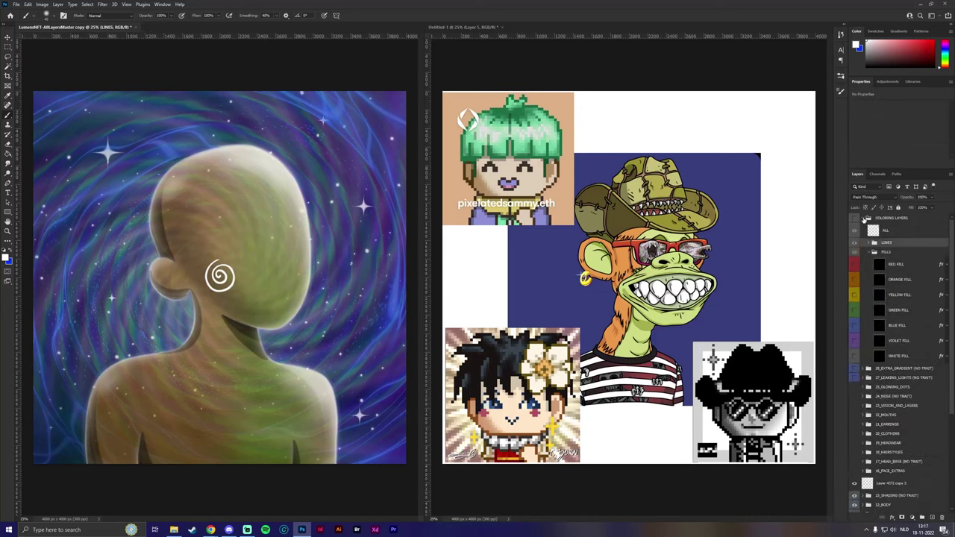
{"action": "left_click", "coordinate": [868, 217]}
{"action": "right_click", "coordinate": [889, 348]}
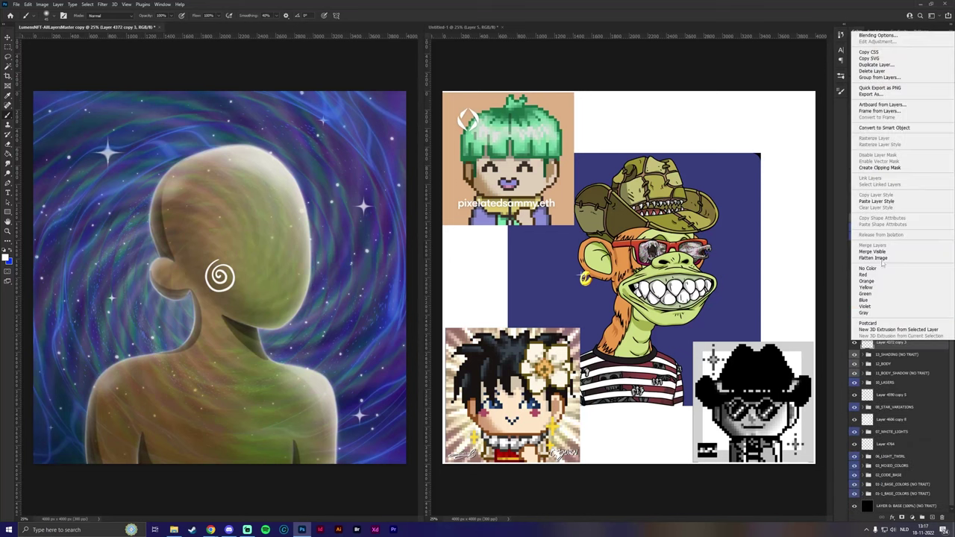
{"action": "left_click", "coordinate": [873, 203]}
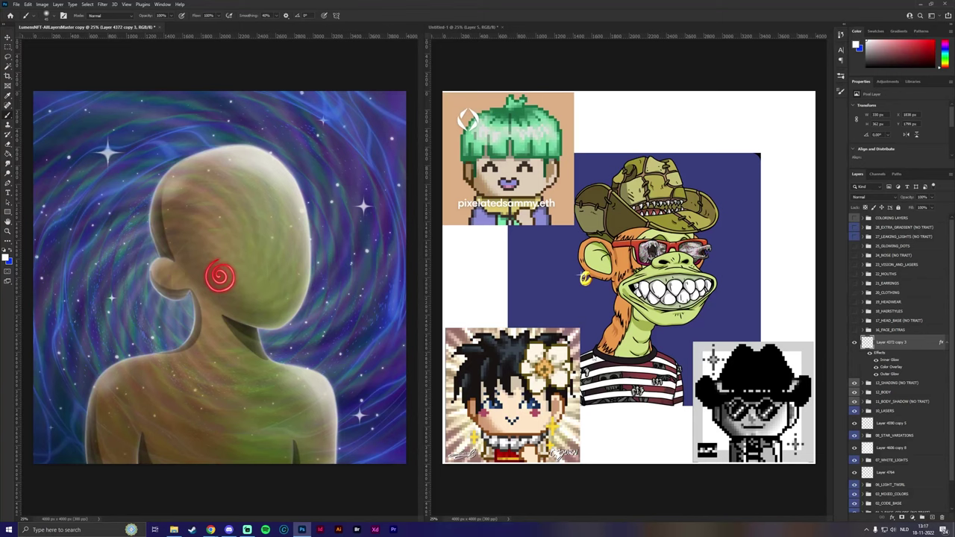
Step: Duplicate the red spiral layer, clear the duplicate's layer style, then duplicate that plain spiral and merge the two plain copies
{"action": "key", "text": "ctrl+j"}
{"action": "right_click", "coordinate": [911, 345]}
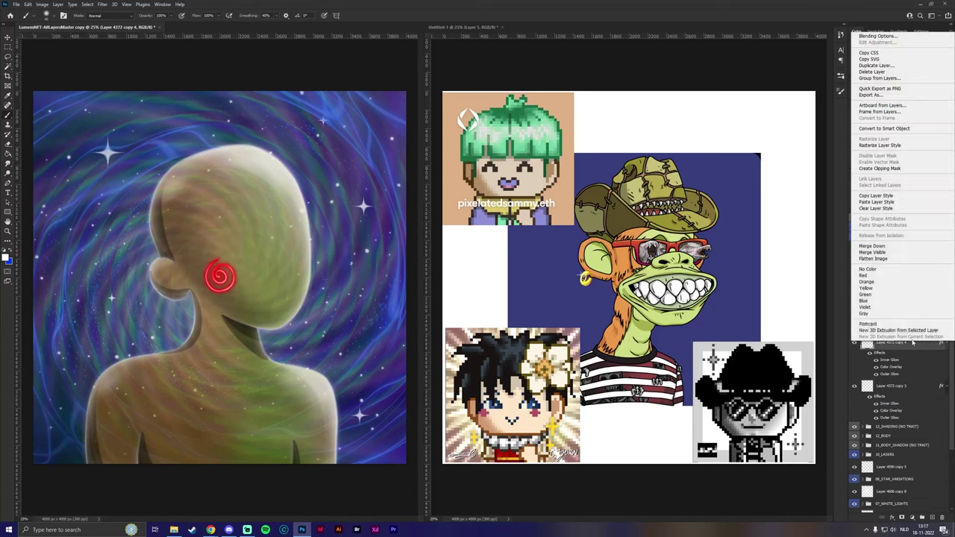
{"action": "left_click", "coordinate": [888, 208]}
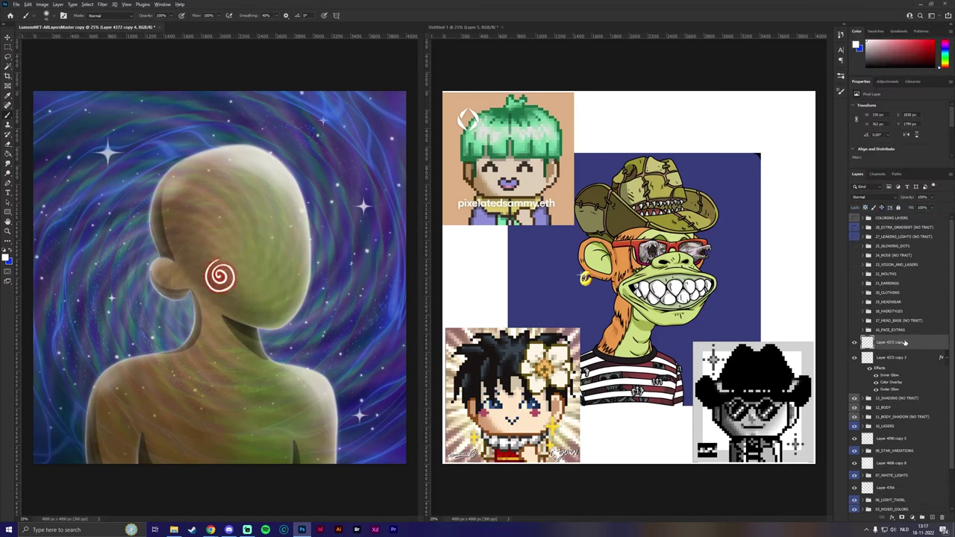
{"action": "key", "text": "ctrl+j"}
{"action": "left_click", "coordinate": [901, 359], "text": "shift"}
{"action": "right_click", "coordinate": [903, 347]}
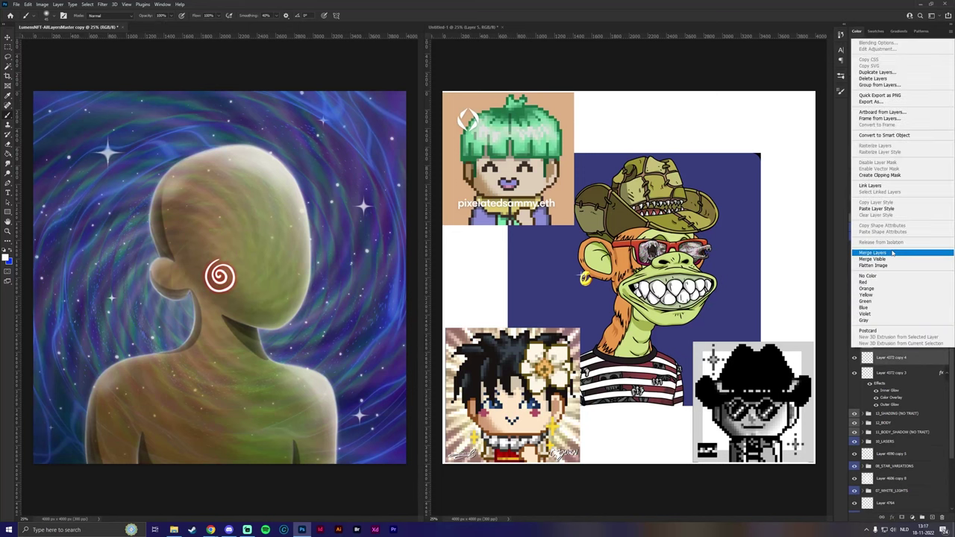
{"action": "left_click", "coordinate": [892, 253]}
Step: Paste the copied RED LINE style onto the merged spiral layer and delete the older styled spiral layer beneath it
{"action": "right_click", "coordinate": [888, 361]}
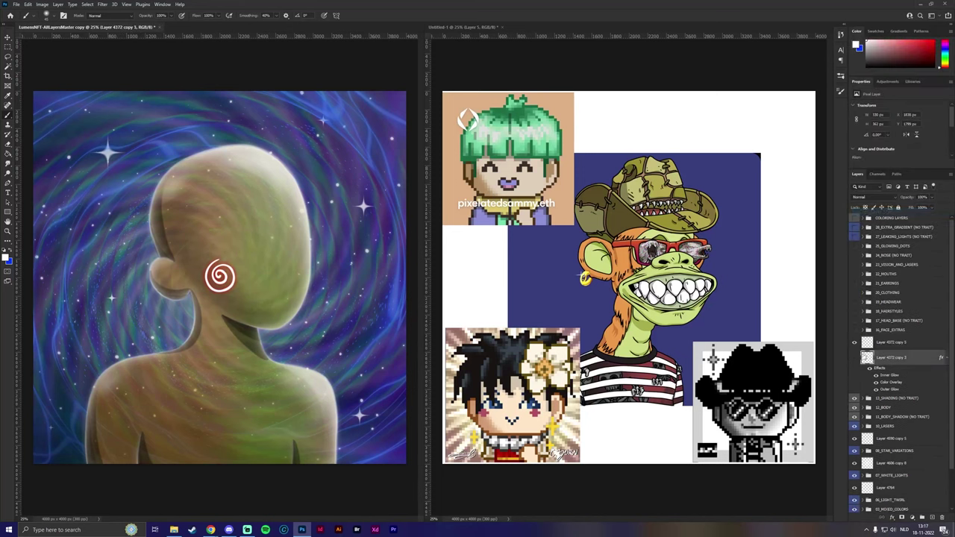
{"action": "right_click", "coordinate": [895, 342]}
{"action": "left_click", "coordinate": [879, 200]}
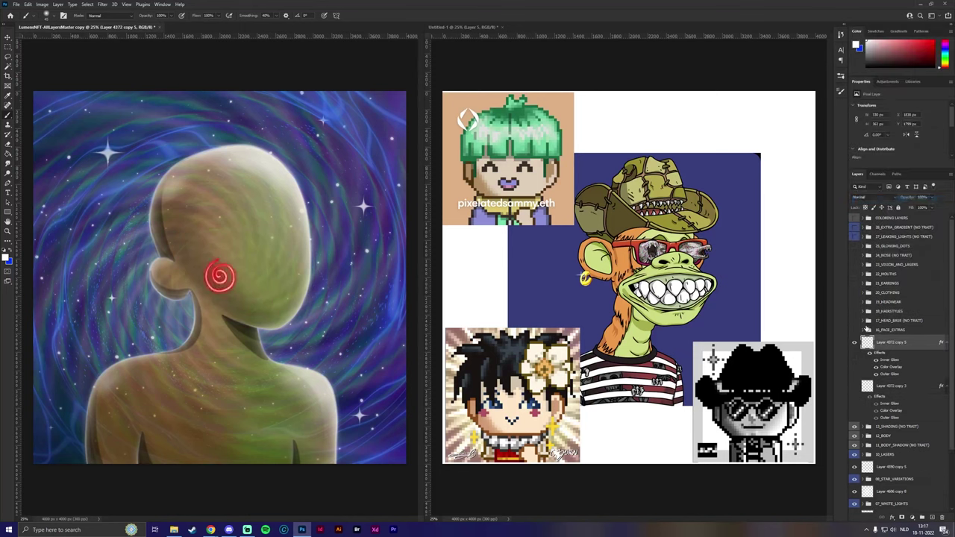
{"action": "right_click", "coordinate": [889, 387]}
{"action": "left_click", "coordinate": [892, 122]}
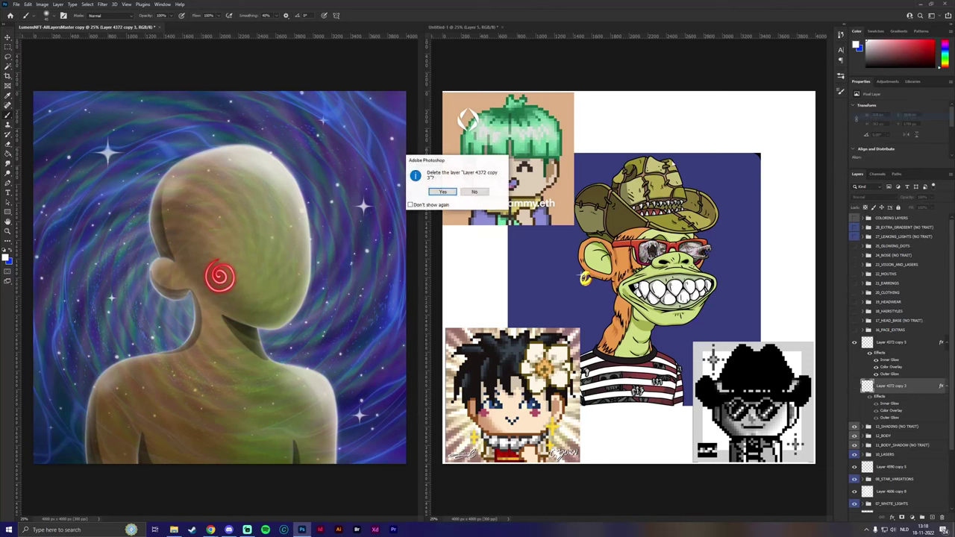
{"action": "left_click", "coordinate": [442, 192]}
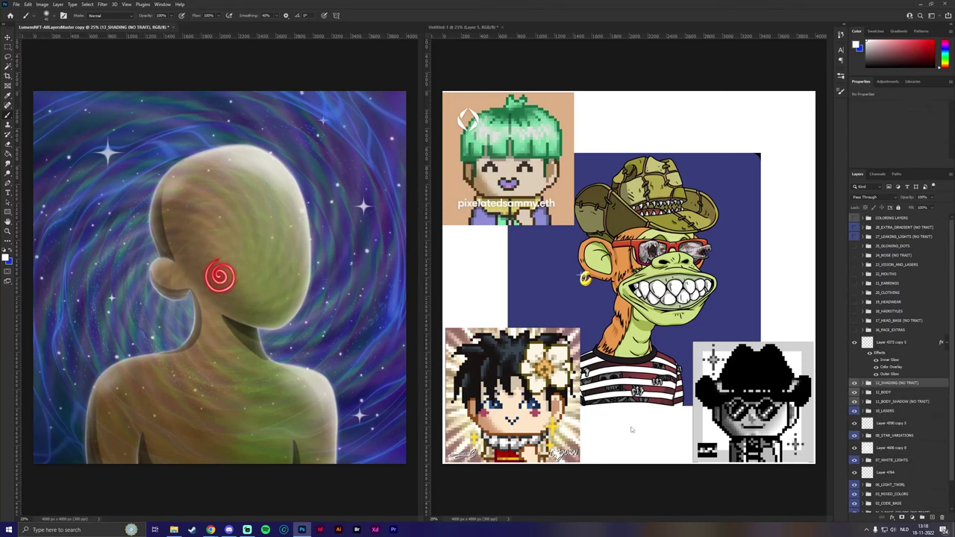
{"action": "left_click", "coordinate": [885, 353]}
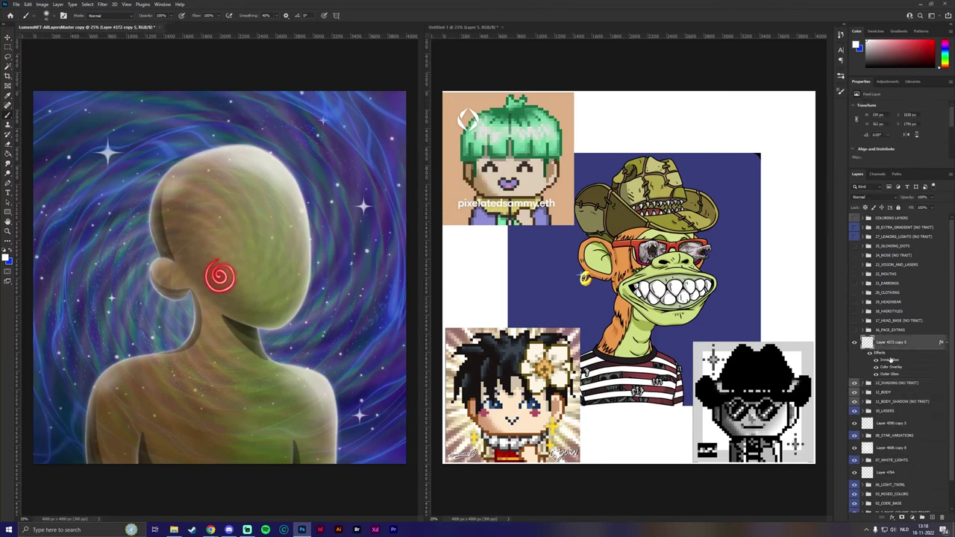
Step: Switch to Chrome and examine the cheek spirals in the "saw puppet" image results
{"action": "key", "text": "alt+Tab"}
{"action": "left_click_drag", "start_coordinate": [954, 94], "coordinate": [460, 94]}
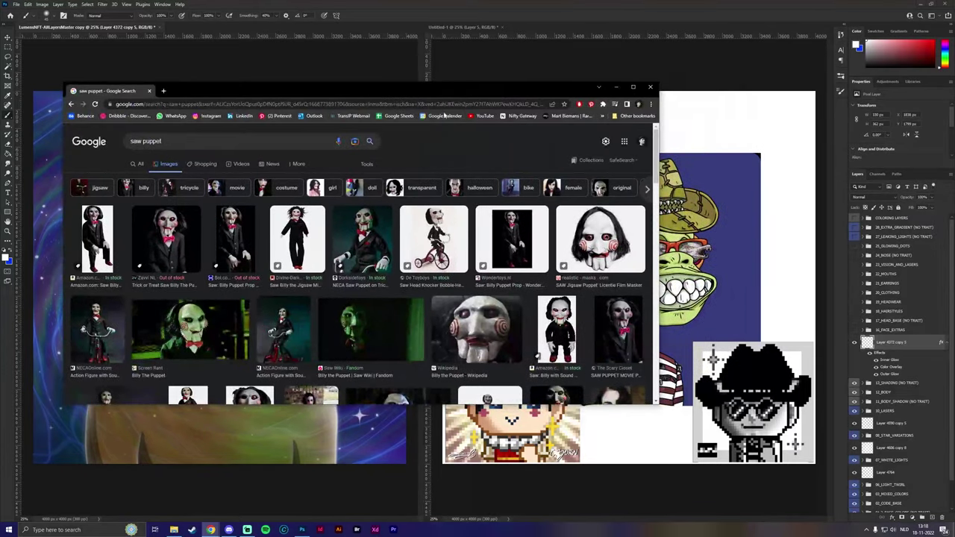
{"action": "left_click", "coordinate": [633, 86]}
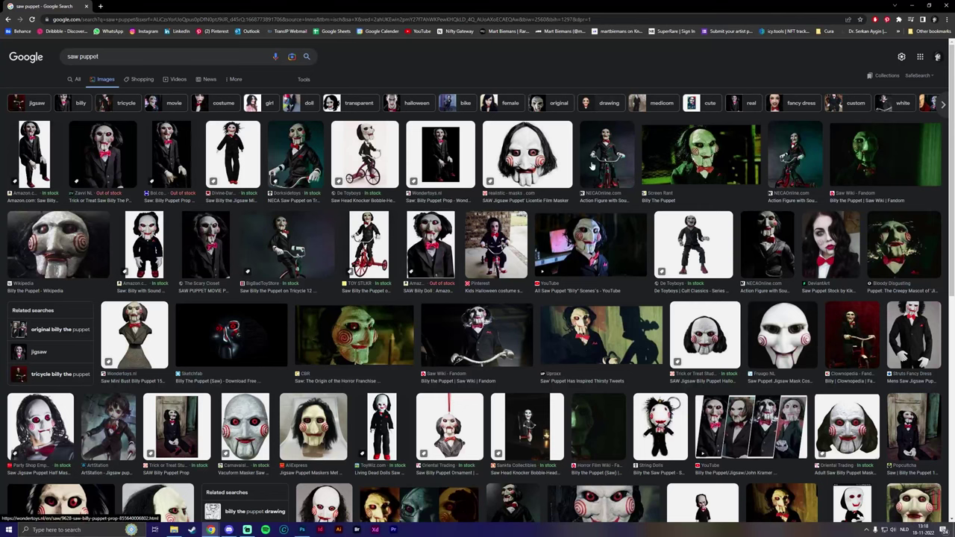
{"action": "left_click", "coordinate": [946, 8]}
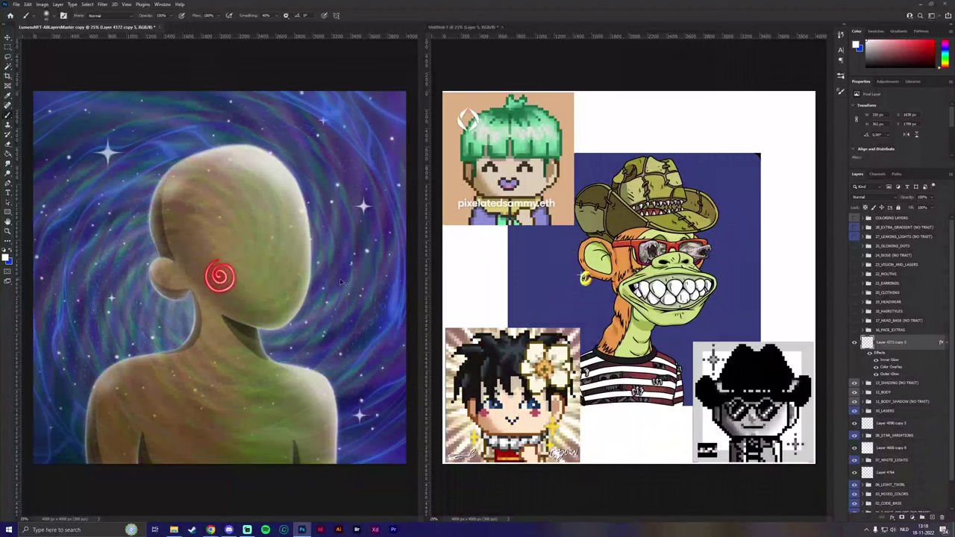
Step: Enlarge the cheek spiral slightly with Free Transform to about 366 px wide
{"action": "key", "text": "ctrl+t"}
{"action": "left_click_drag", "start_coordinate": [235, 260], "coordinate": [237, 258]}
{"action": "key", "text": "Return"}
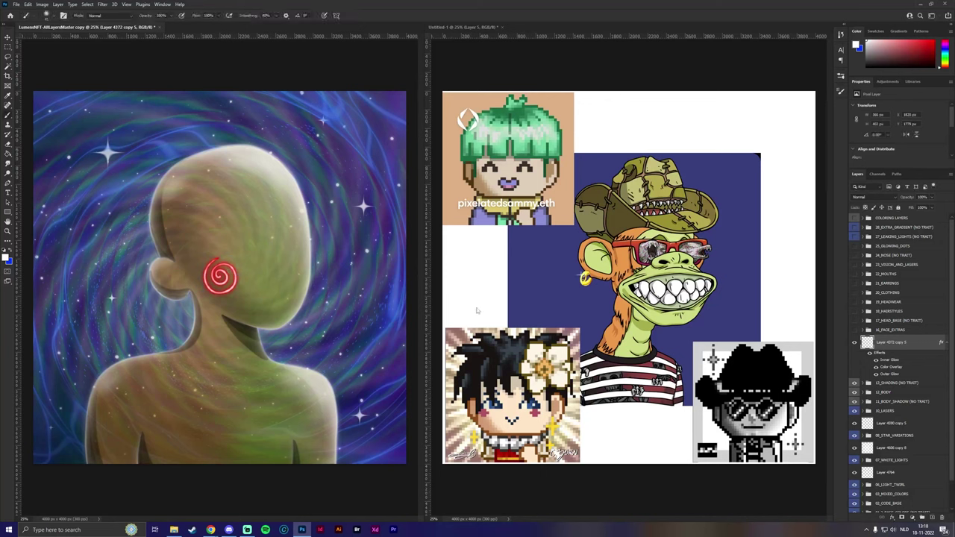
Step: Delete the 18_HAIRSTYLES and 19_HEADWEAR groups together with their contents
{"action": "left_click", "coordinate": [886, 313]}
{"action": "right_click", "coordinate": [890, 313]}
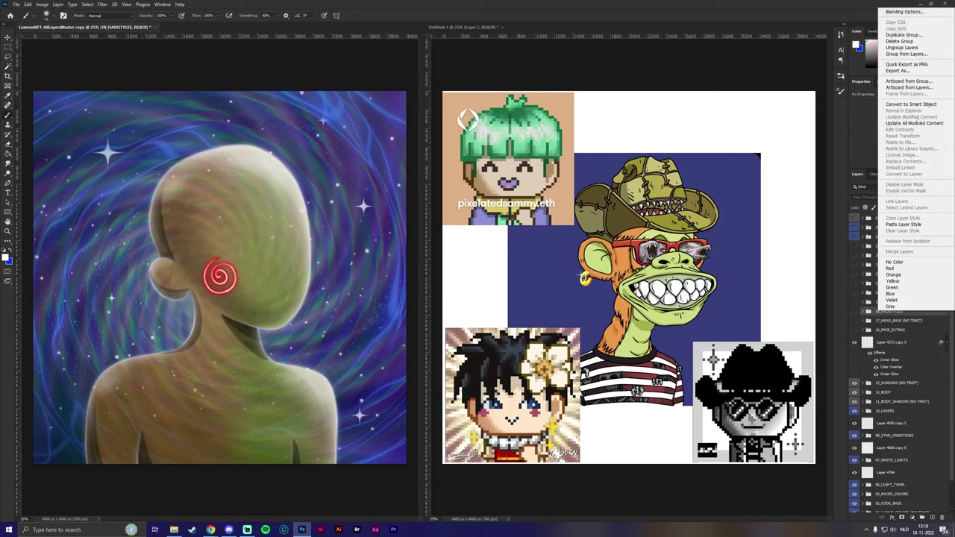
{"action": "left_click", "coordinate": [901, 41]}
{"action": "left_click", "coordinate": [472, 192]}
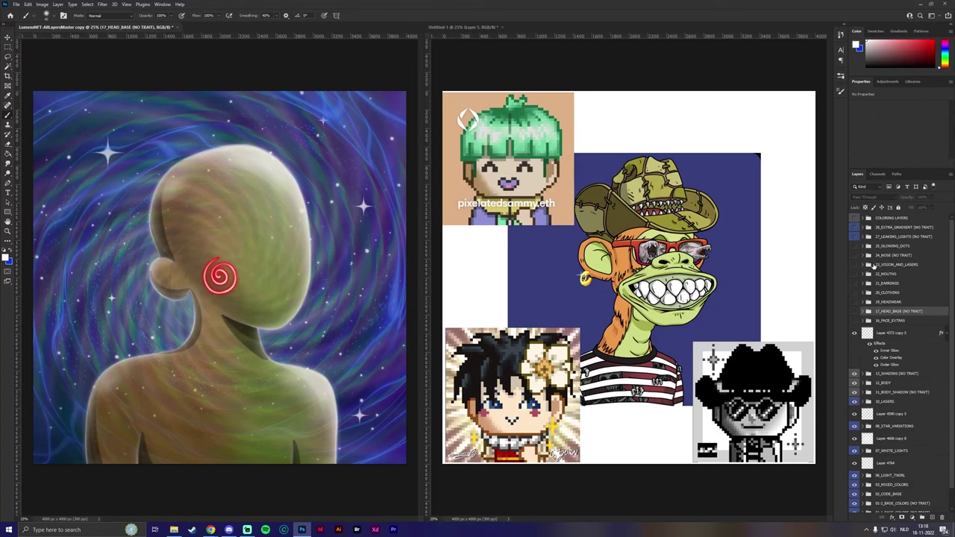
{"action": "left_click", "coordinate": [892, 305]}
{"action": "right_click", "coordinate": [896, 306]}
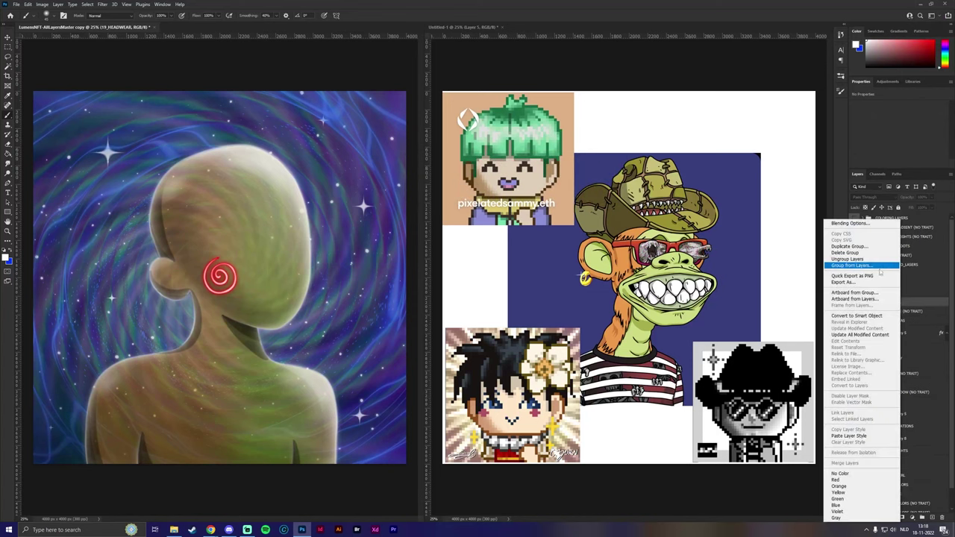
{"action": "left_click", "coordinate": [865, 253]}
{"action": "left_click", "coordinate": [482, 192]}
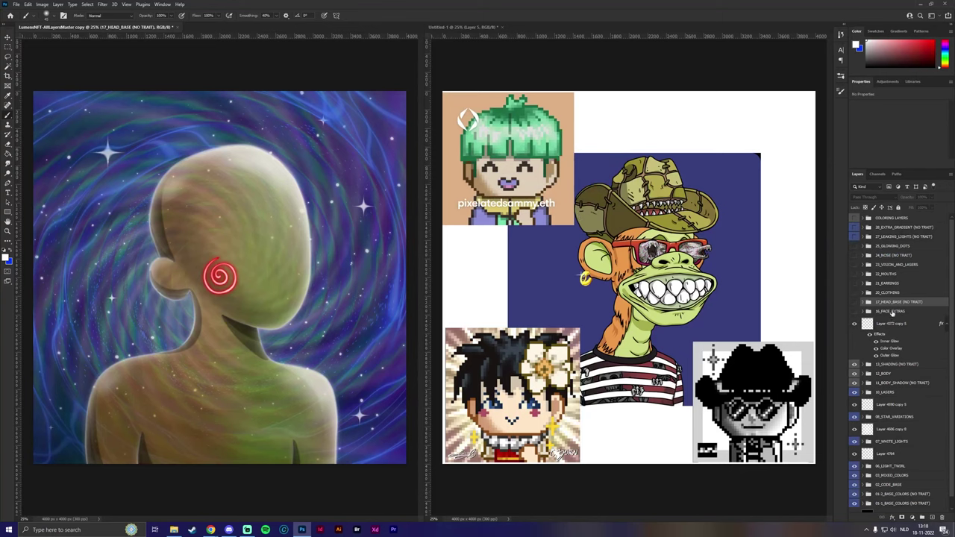
Step: Preview the 17_HEAD_BASE and 16_FACE_EXTRAS groups and delete both with their contents
{"action": "left_click", "coordinate": [854, 302]}
{"action": "left_click", "coordinate": [854, 302]}
{"action": "right_click", "coordinate": [899, 306]}
{"action": "left_click", "coordinate": [887, 40]}
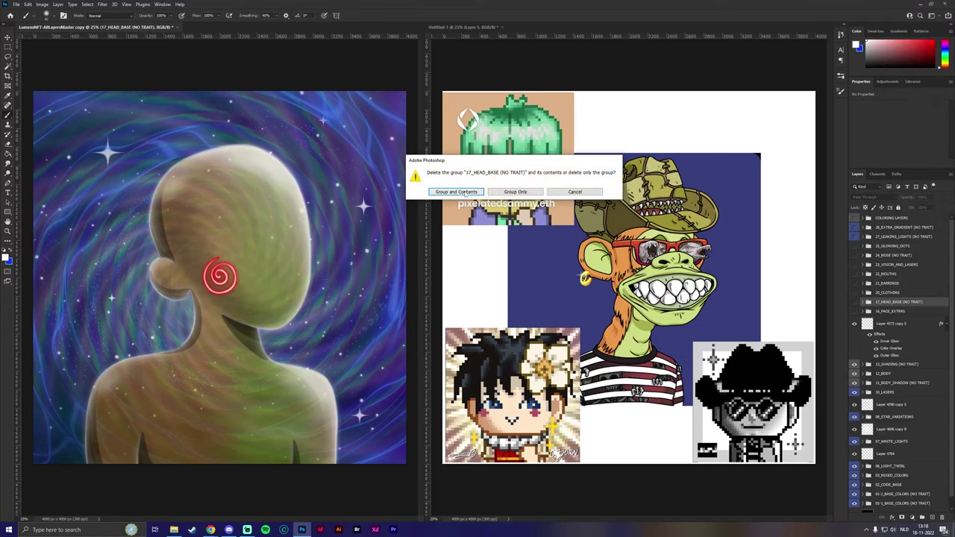
{"action": "left_click", "coordinate": [465, 192]}
{"action": "left_click", "coordinate": [854, 305]}
{"action": "left_click", "coordinate": [854, 305]}
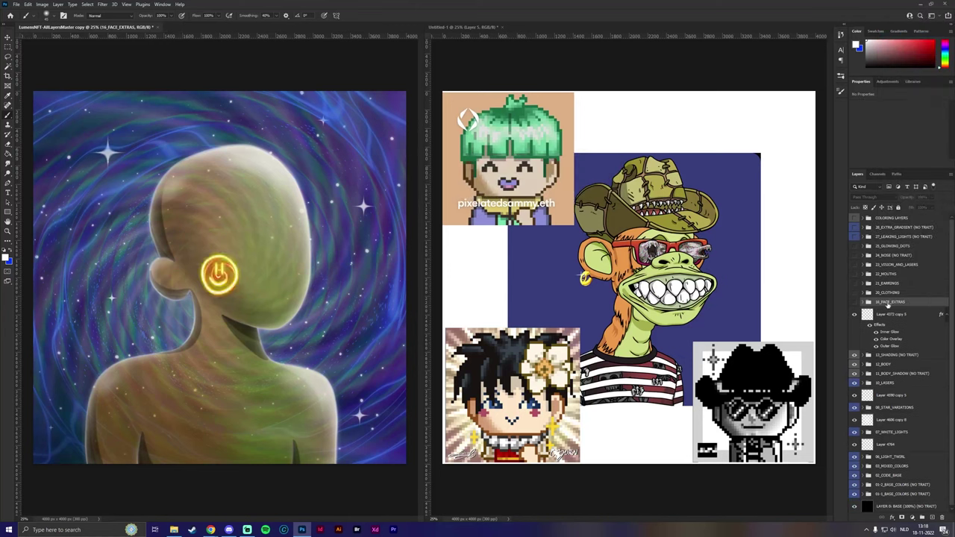
{"action": "right_click", "coordinate": [887, 306]}
{"action": "left_click", "coordinate": [848, 252]}
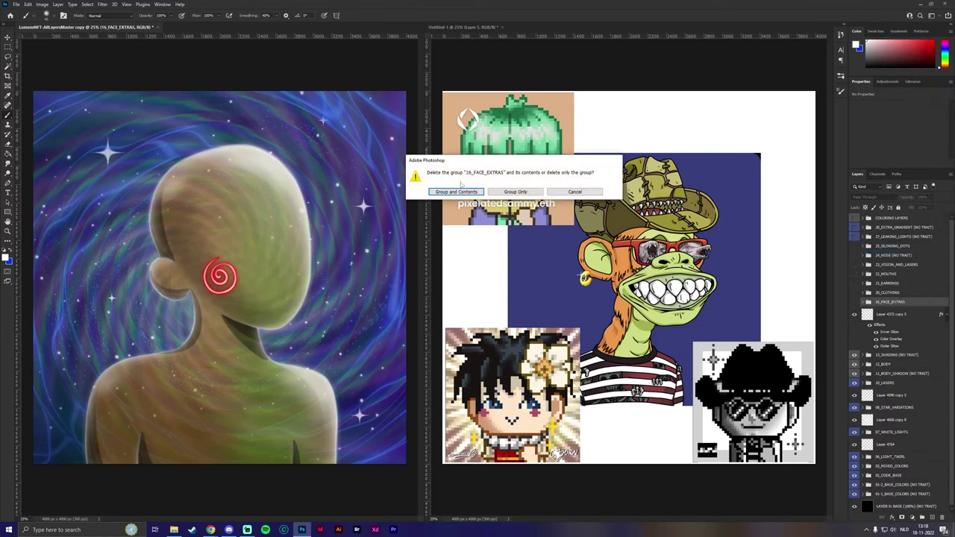
{"action": "left_click", "coordinate": [457, 188]}
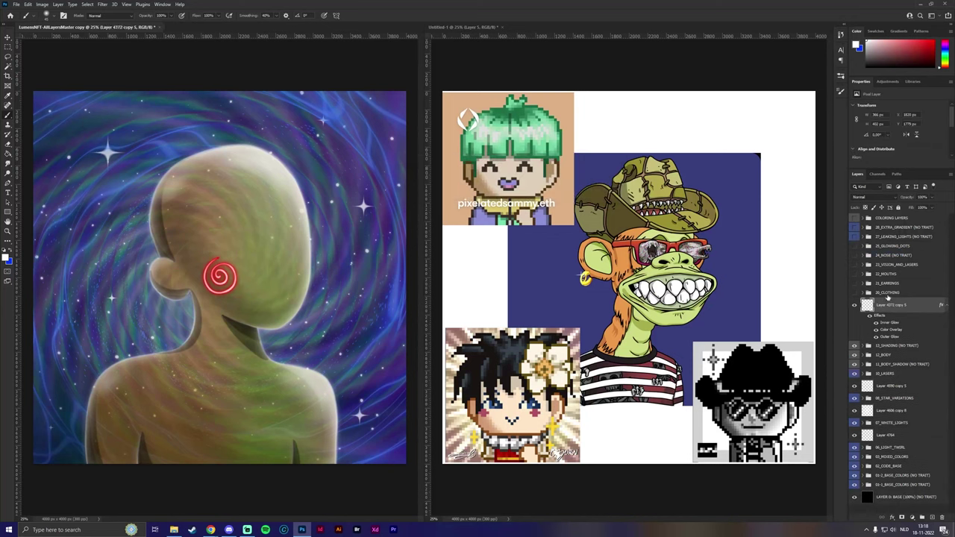
Step: Copy the layer style of VIOLET FILL in the COLORING LAYERS group and paste it onto the cheek spiral layer
{"action": "left_click", "coordinate": [854, 305]}
{"action": "left_click", "coordinate": [854, 305]}
{"action": "left_click", "coordinate": [863, 218]}
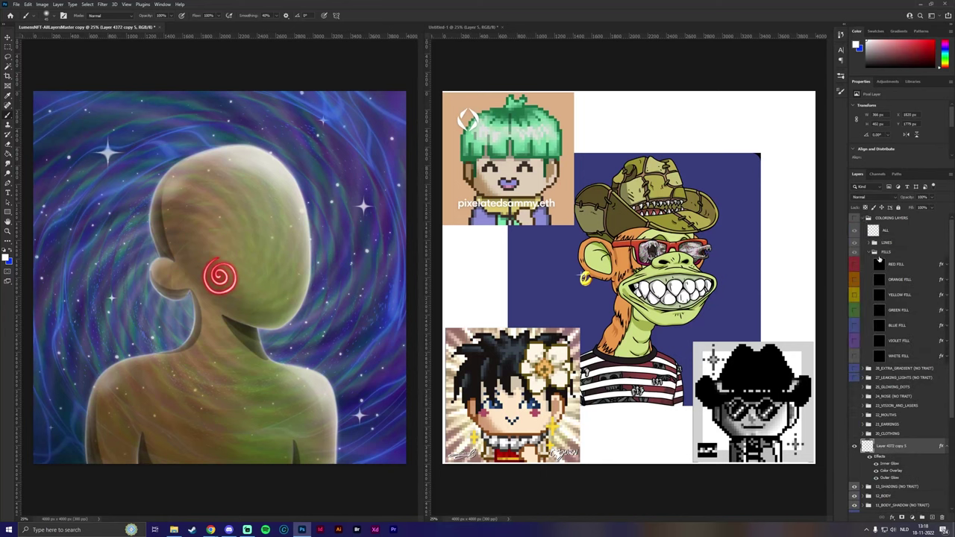
{"action": "left_click", "coordinate": [910, 341]}
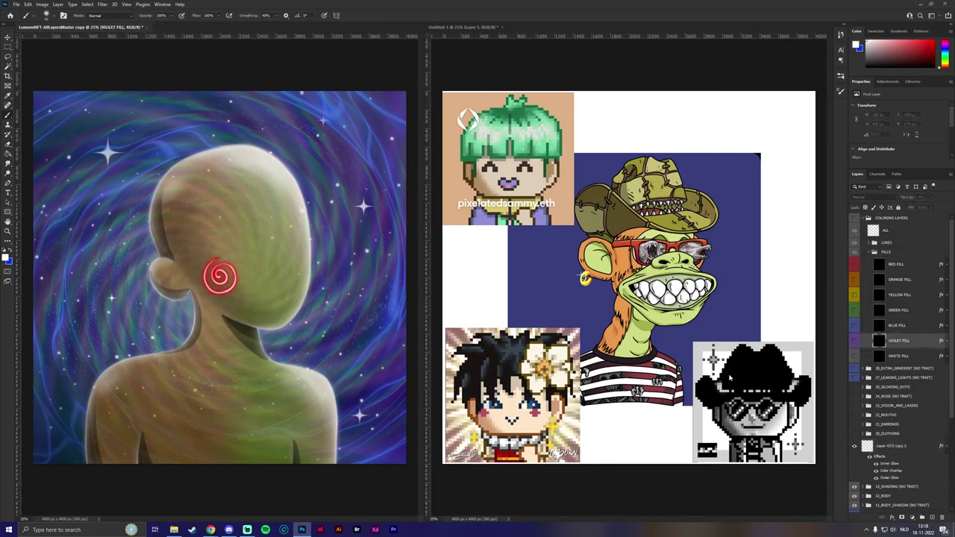
{"action": "right_click", "coordinate": [933, 343]}
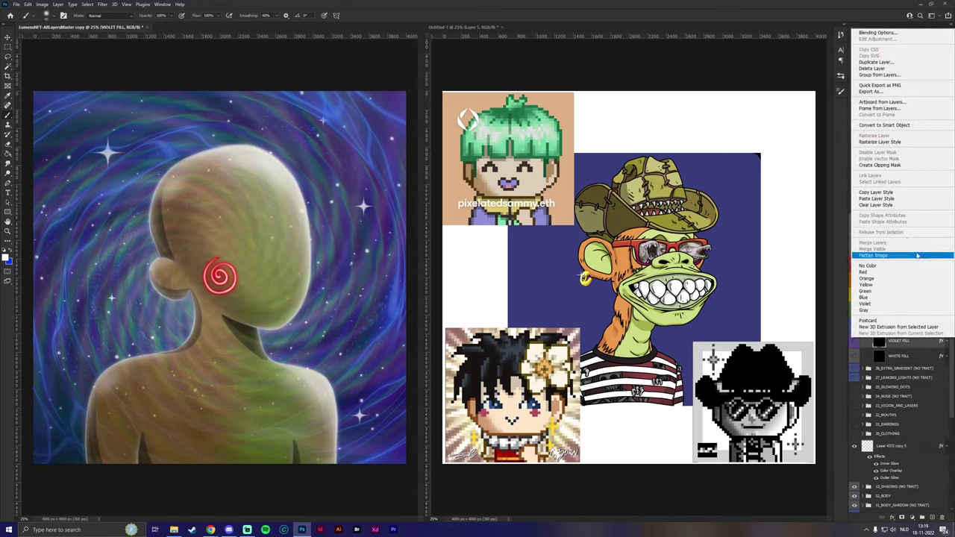
{"action": "left_click", "coordinate": [883, 193]}
{"action": "left_click", "coordinate": [864, 219]}
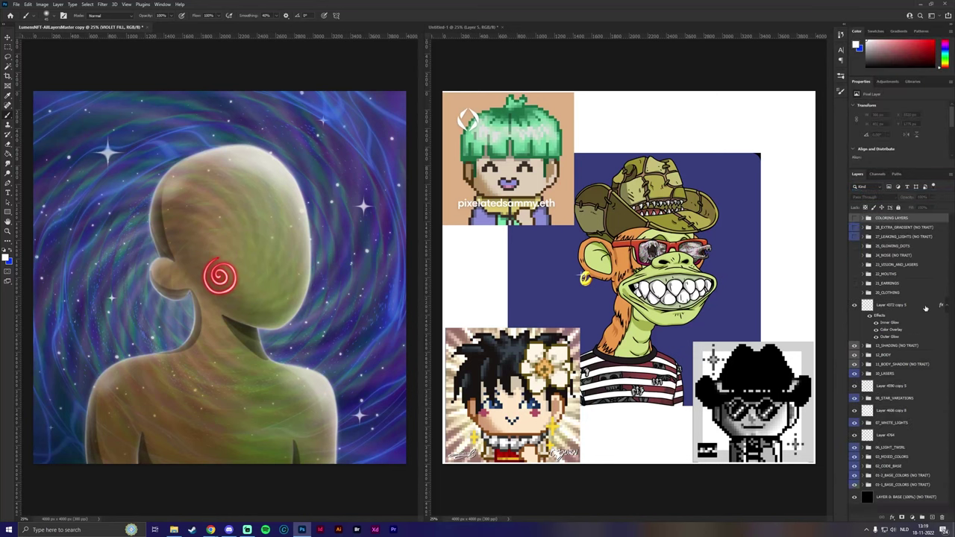
{"action": "right_click", "coordinate": [899, 308]}
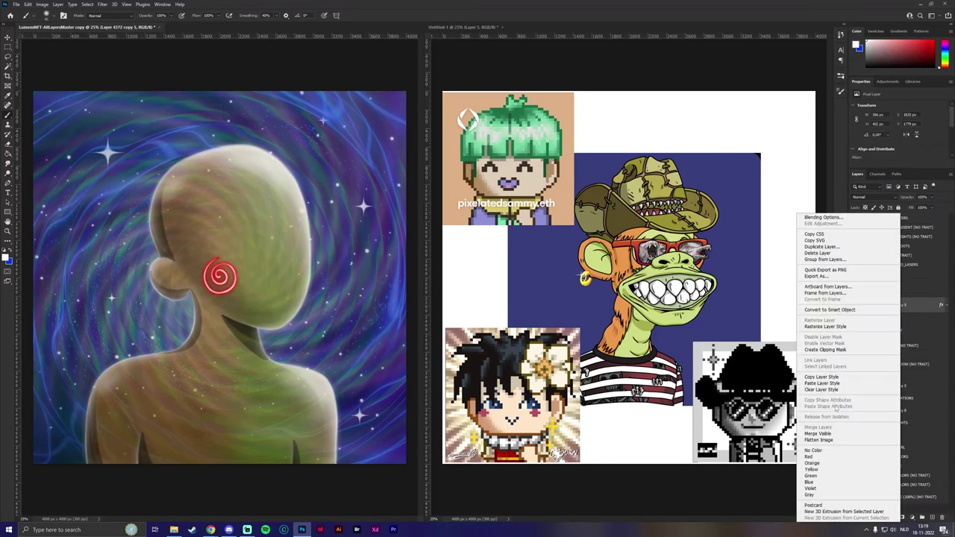
{"action": "left_click", "coordinate": [821, 383]}
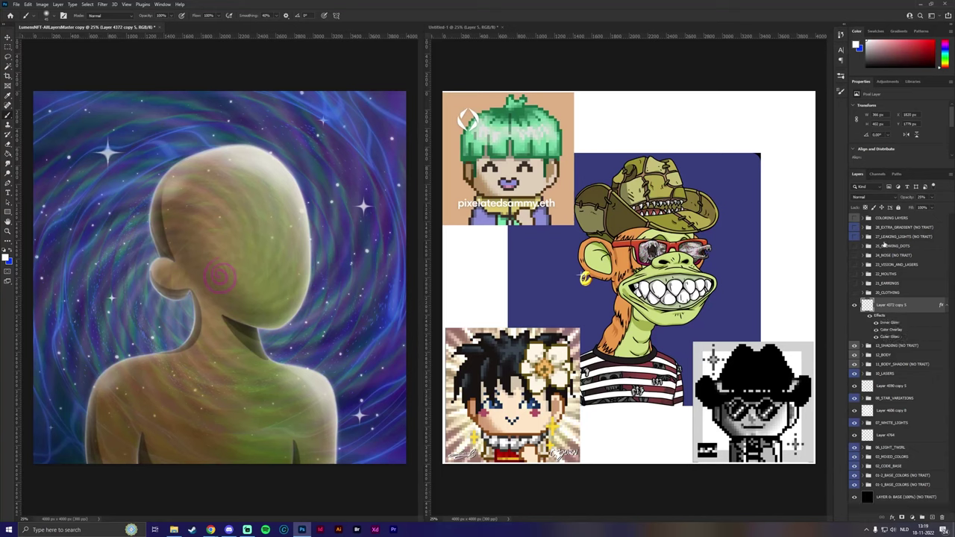
Step: Copy the layer style of VIOLET LINE in the COLORING LAYERS group and paste it onto the cheek spiral layer
{"action": "left_click", "coordinate": [864, 219]}
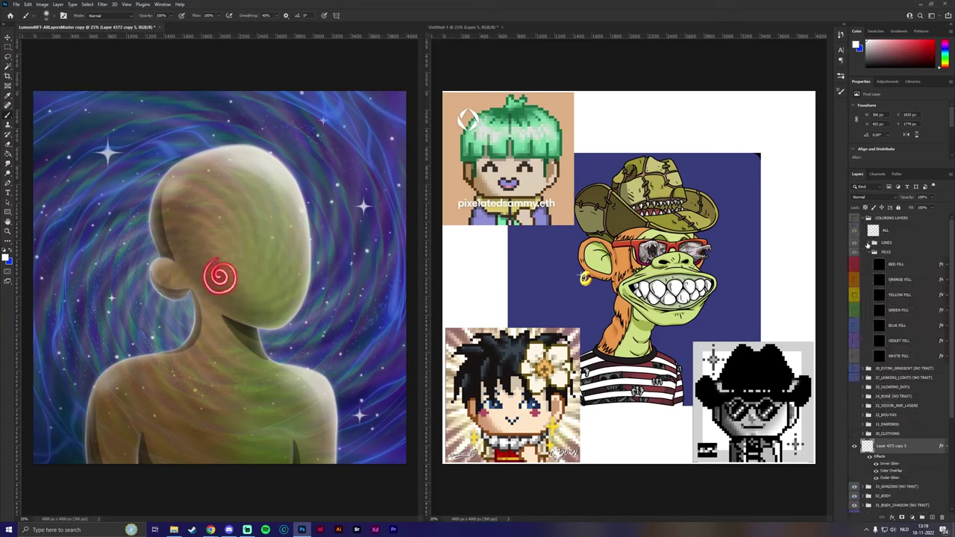
{"action": "left_click", "coordinate": [868, 244]}
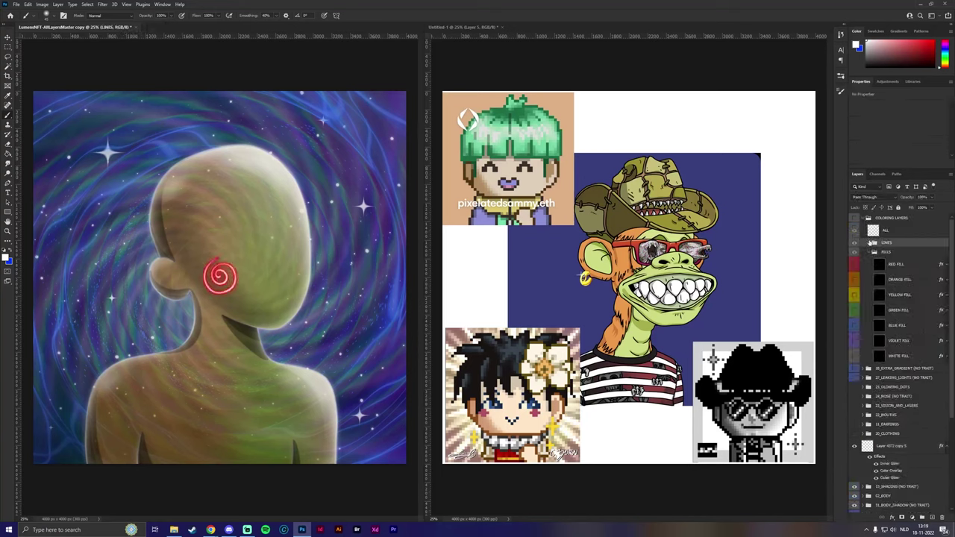
{"action": "left_click", "coordinate": [869, 243]}
{"action": "right_click", "coordinate": [904, 330]}
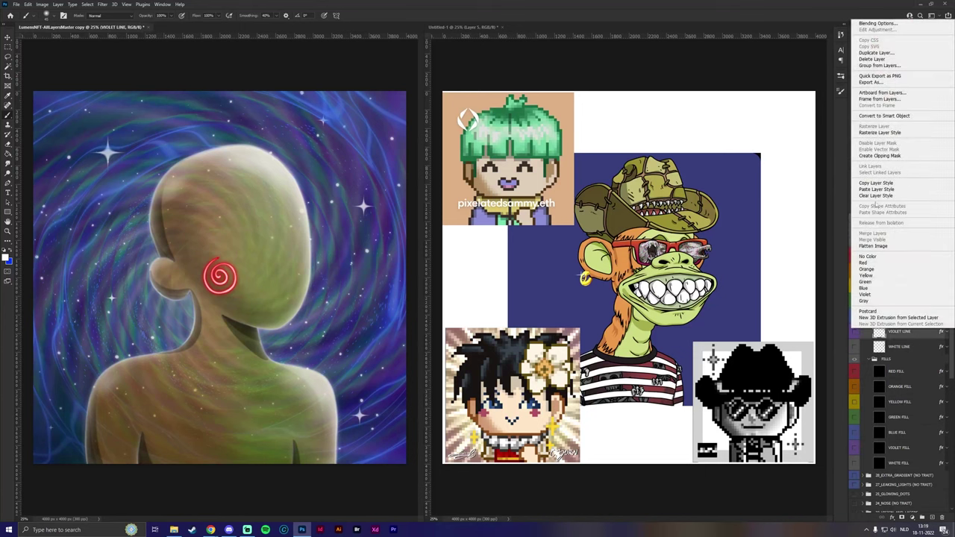
{"action": "key", "text": "Escape"}
{"action": "left_click", "coordinate": [865, 219]}
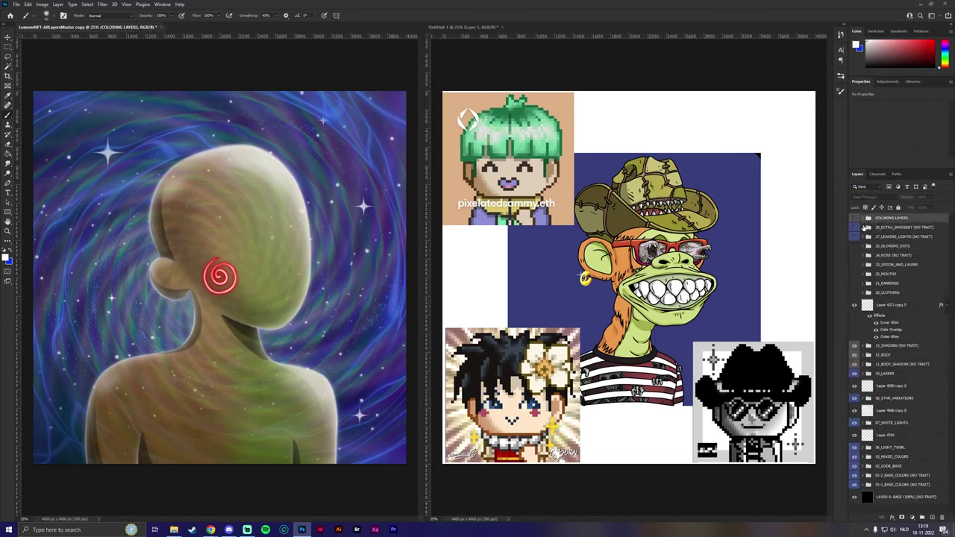
{"action": "left_click", "coordinate": [876, 307]}
{"action": "right_click", "coordinate": [904, 312]}
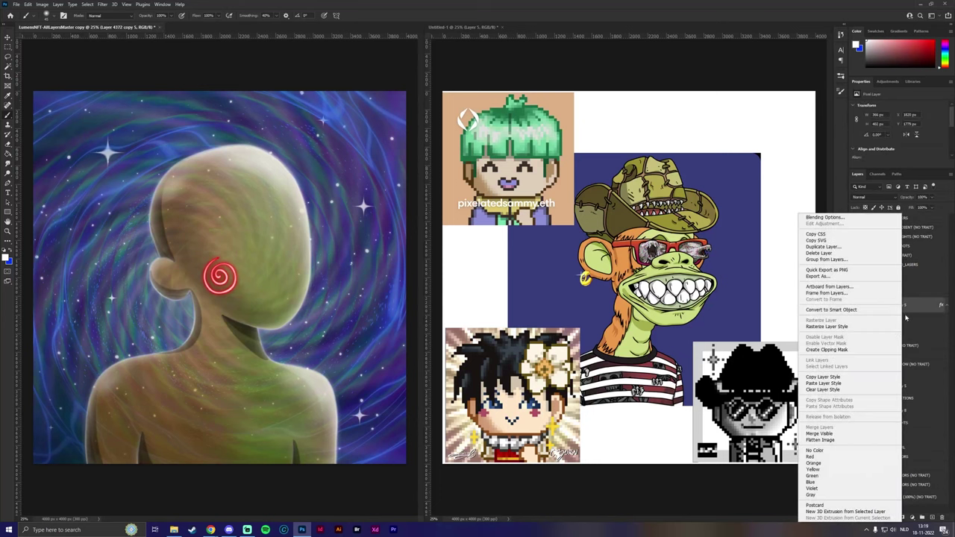
{"action": "left_click", "coordinate": [823, 382]}
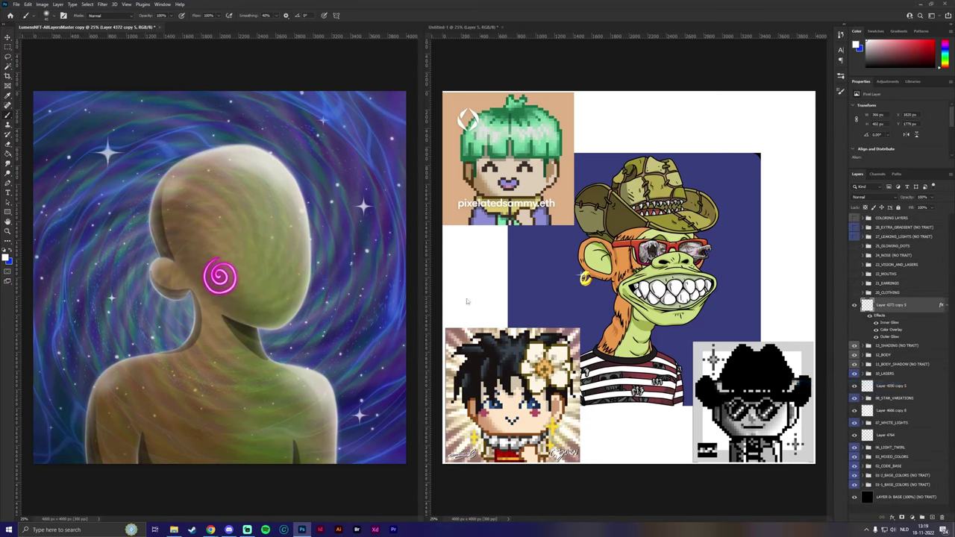
Step: Show the 20_CLOTHING group, hide its rainbow suit variant and make 01_UNISEX_BASIC_LONG visible instead
{"action": "left_click", "coordinate": [855, 293]}
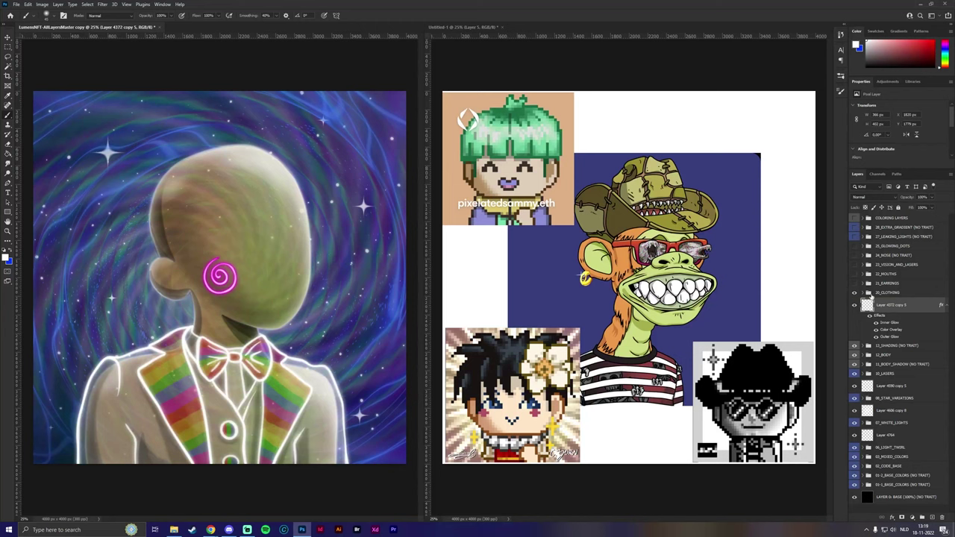
{"action": "left_click", "coordinate": [868, 294]}
{"action": "left_click", "coordinate": [852, 320]}
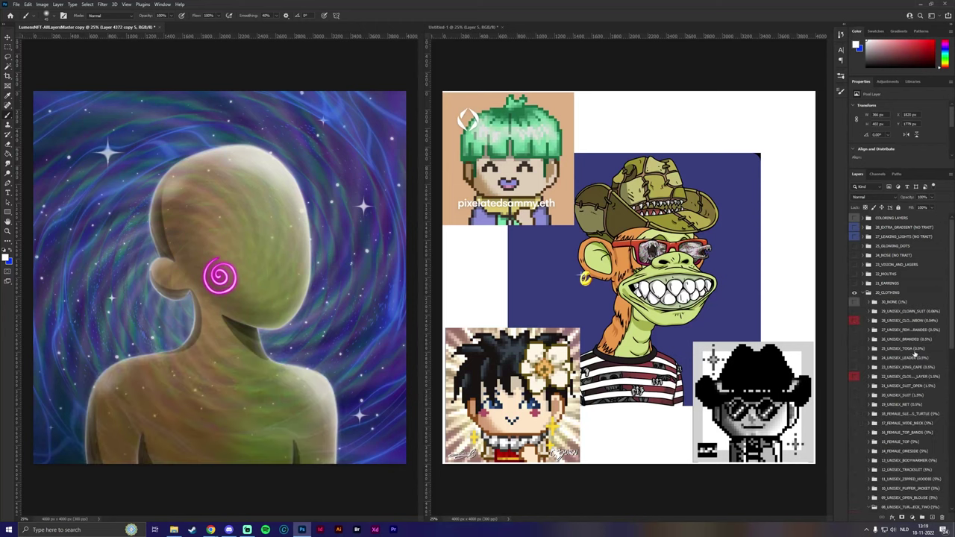
{"action": "left_click", "coordinate": [874, 506]}
{"action": "scroll", "coordinate": [863, 439], "scroll_direction": "down", "scroll_amount": 3}
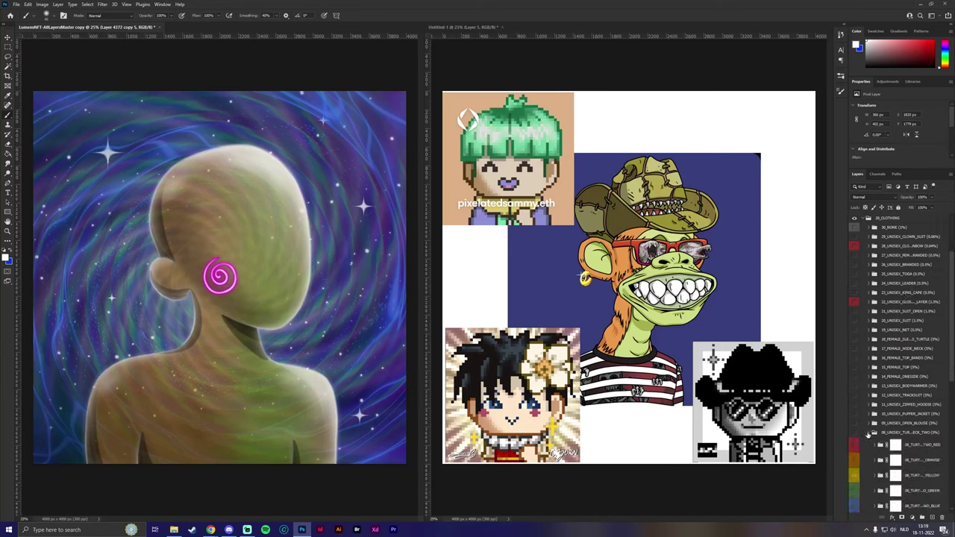
{"action": "left_click", "coordinate": [875, 432]}
{"action": "scroll", "coordinate": [866, 440], "scroll_direction": "down", "scroll_amount": 3}
{"action": "left_click", "coordinate": [854, 443]}
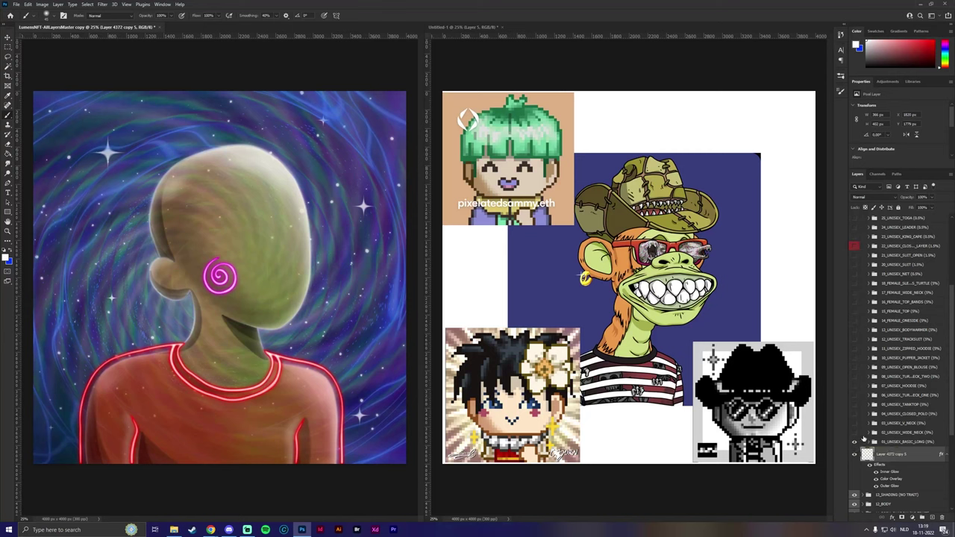
Step: Delete all clothing groups from 02_UNISEX_WIDE_NECK up to 30_NONE, keeping only 01_UNISEX_BASIC_LONG
{"action": "left_click", "coordinate": [895, 433]}
{"action": "scroll", "coordinate": [916, 422], "scroll_direction": "up", "scroll_amount": 2}
{"action": "scroll", "coordinate": [915, 419], "scroll_direction": "up", "scroll_amount": 4}
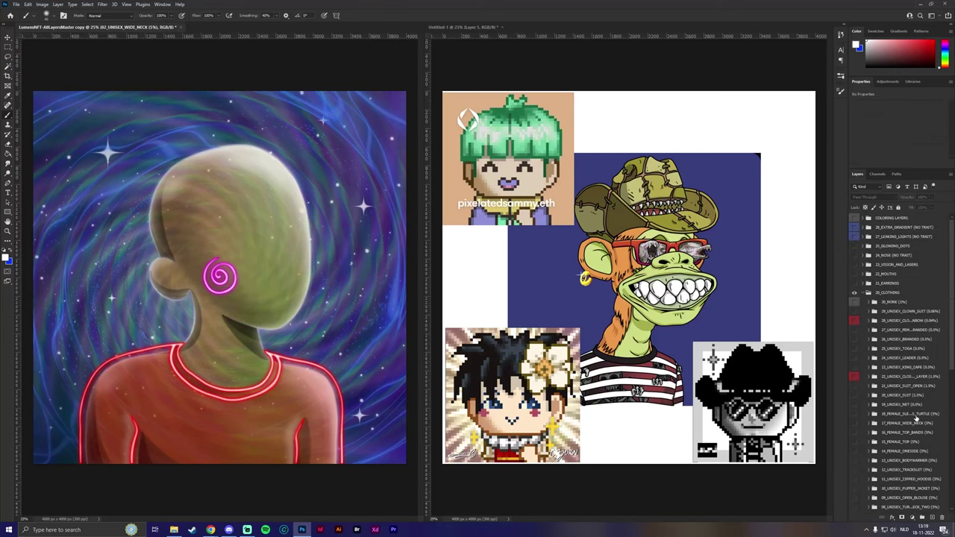
{"action": "left_click", "coordinate": [898, 306]}
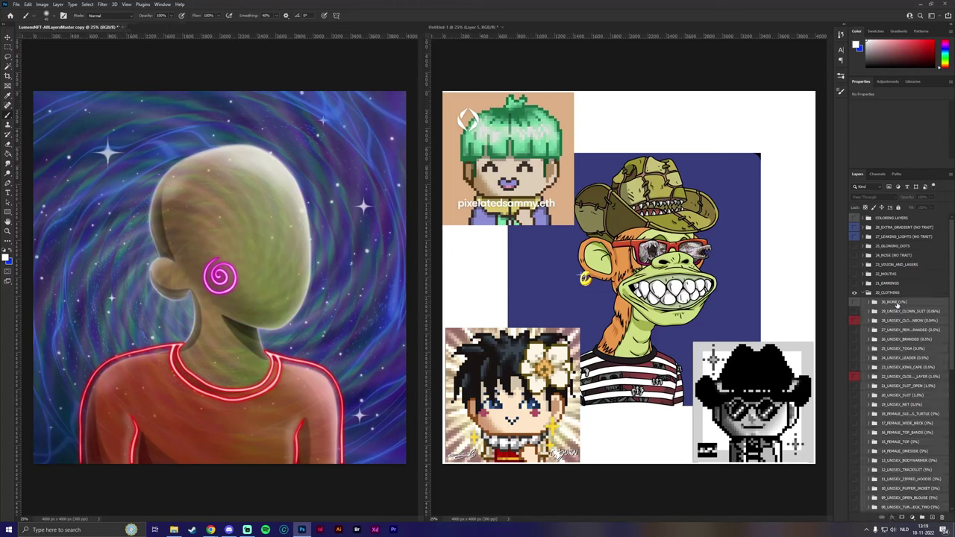
{"action": "right_click", "coordinate": [886, 329]}
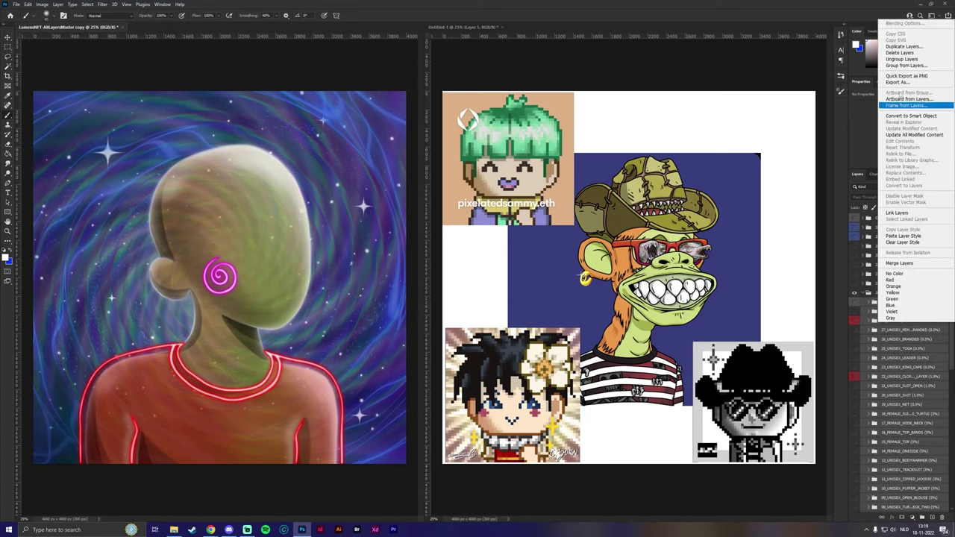
{"action": "left_click", "coordinate": [906, 49]}
{"action": "left_click", "coordinate": [442, 191]}
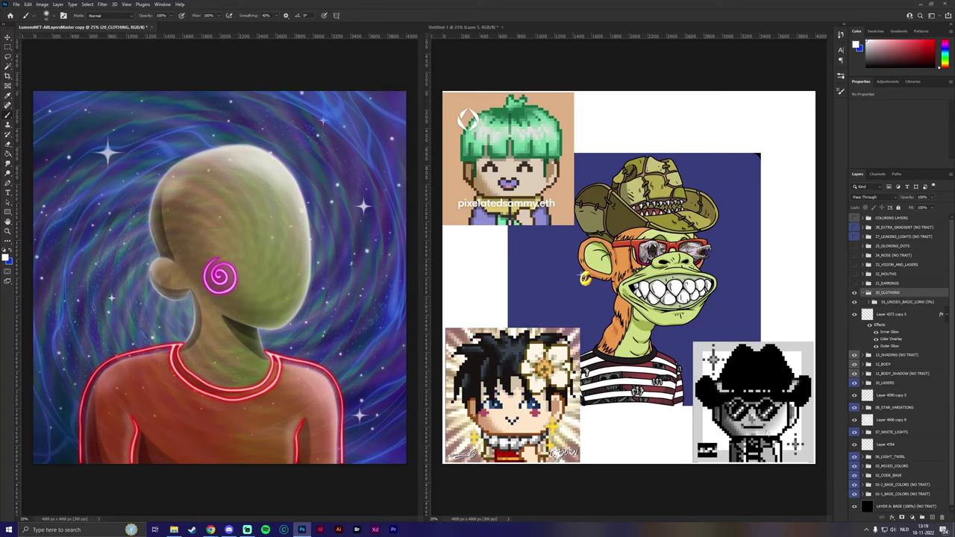
Step: Delete the orange, yellow, green, blue and violet variants inside 01_UNISEX_BASIC_LONG, keeping the red one
{"action": "left_click", "coordinate": [898, 304]}
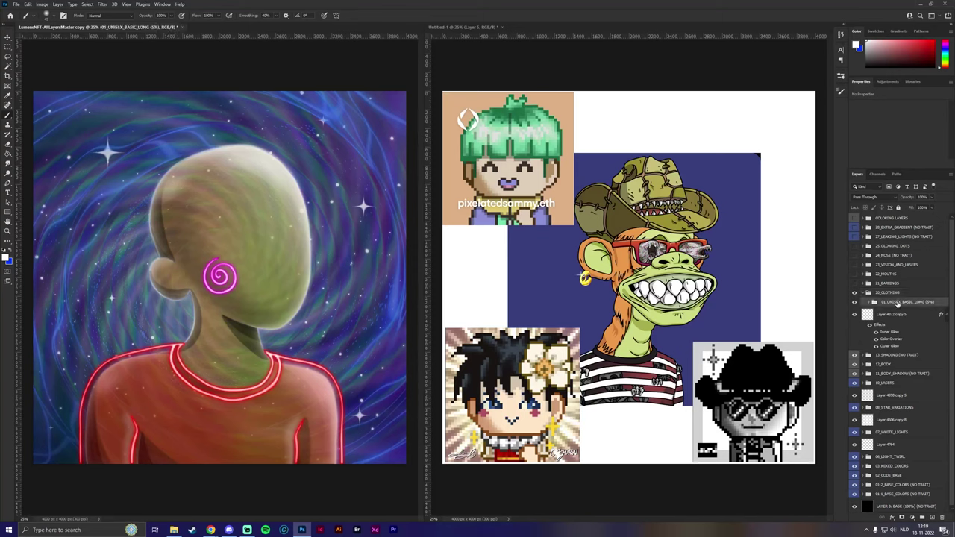
{"action": "left_click", "coordinate": [855, 302]}
{"action": "left_click", "coordinate": [855, 302]}
{"action": "left_click", "coordinate": [868, 302]}
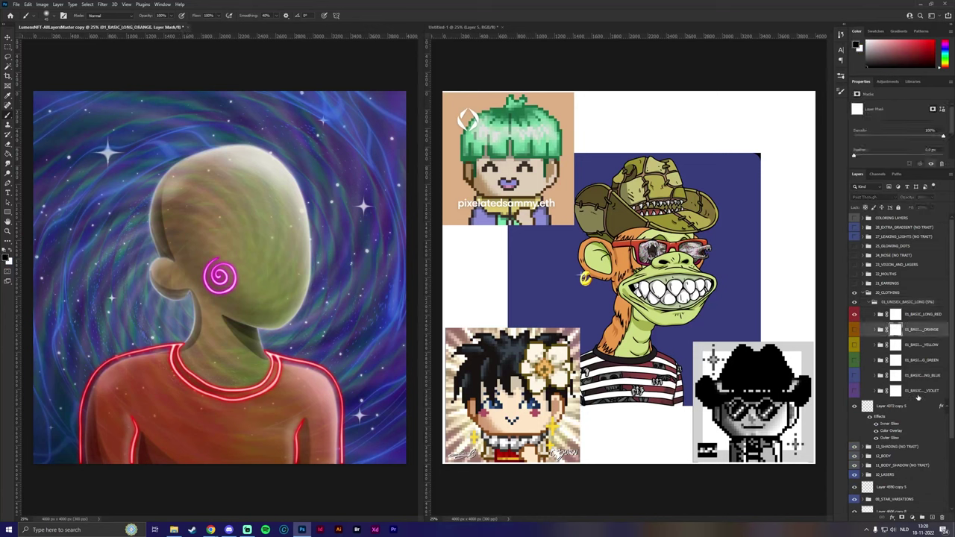
{"action": "right_click", "coordinate": [933, 354]}
{"action": "left_click", "coordinate": [914, 85]}
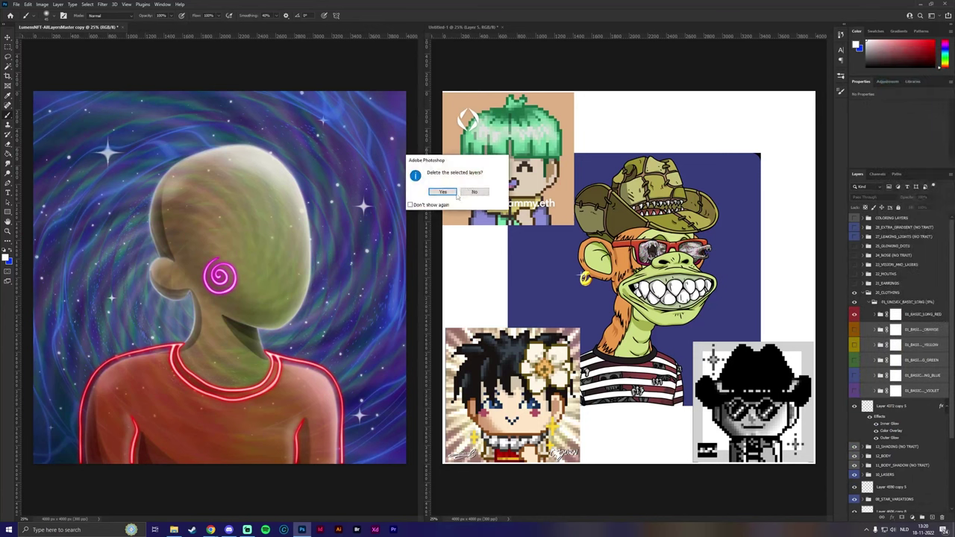
{"action": "left_click", "coordinate": [445, 194]}
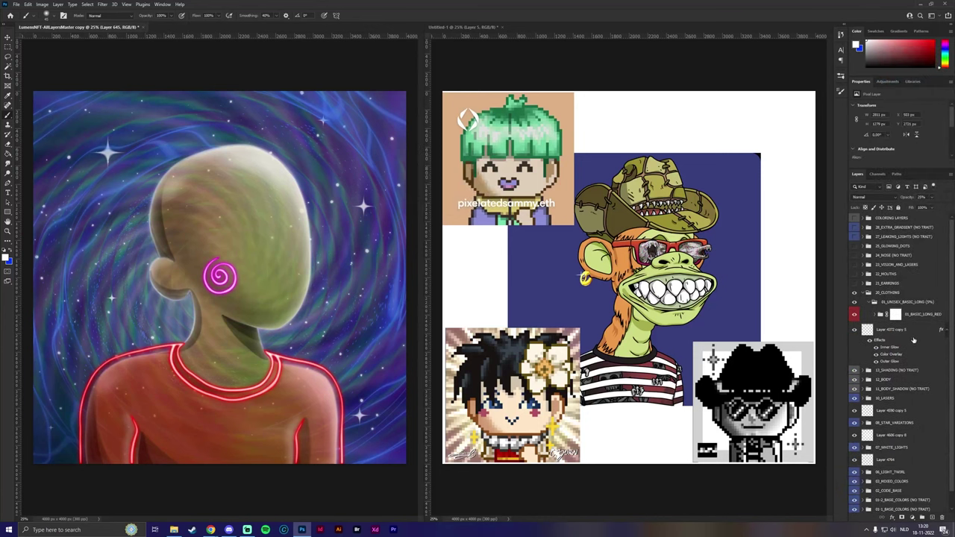
{"action": "left_click", "coordinate": [914, 318]}
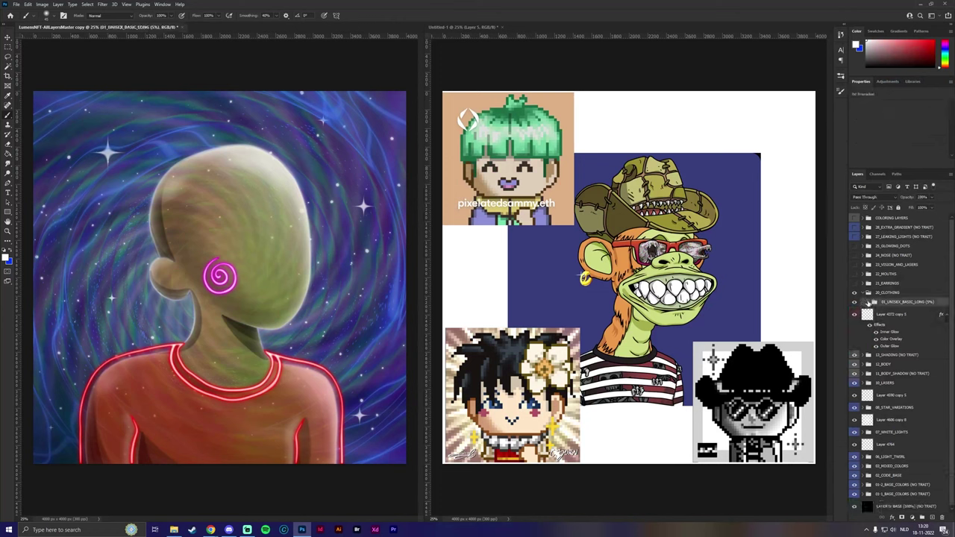
{"action": "left_click", "coordinate": [862, 293]}
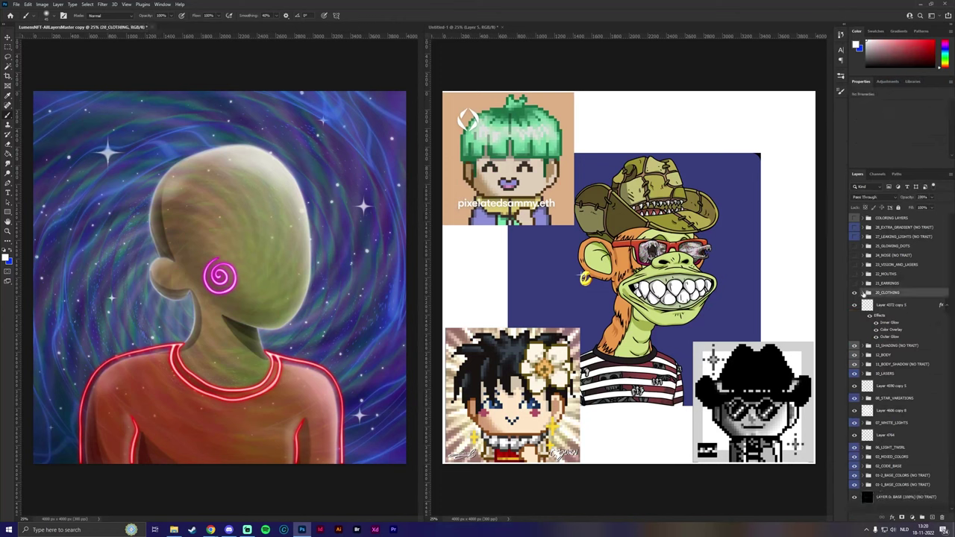
{"action": "left_click", "coordinate": [866, 293]}
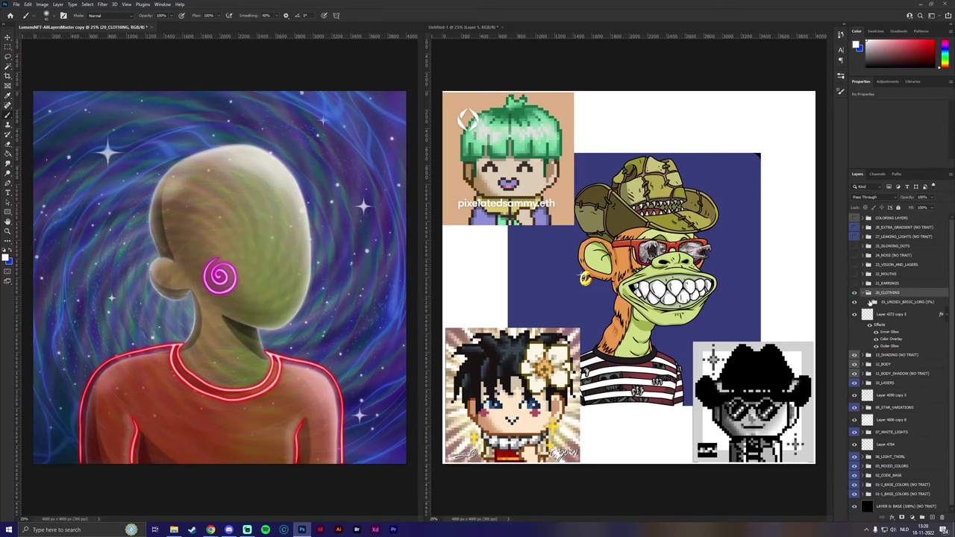
{"action": "left_click", "coordinate": [870, 302]}
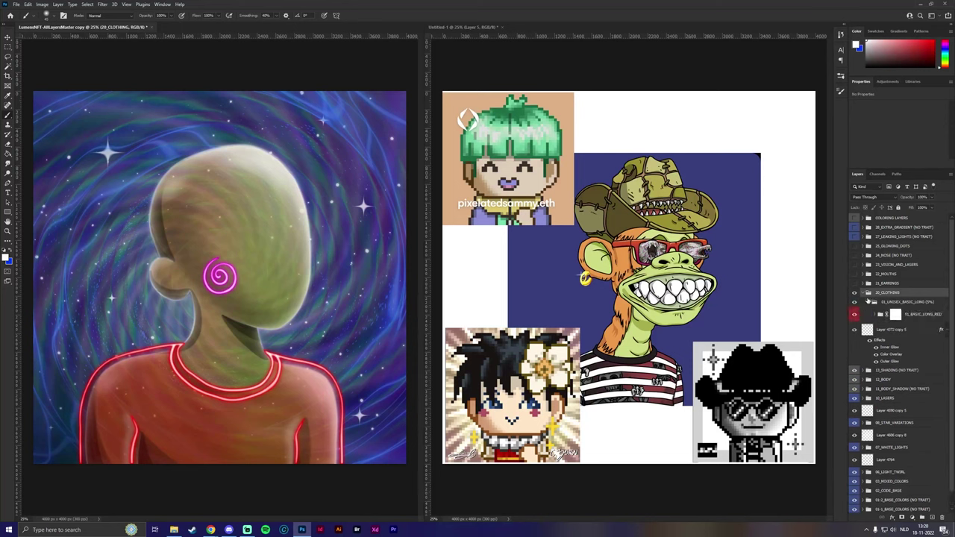
Step: Show the 21_EARRINGS group, preview its earring variants one by one and leave only 01_RING visible
{"action": "left_click", "coordinate": [854, 283]}
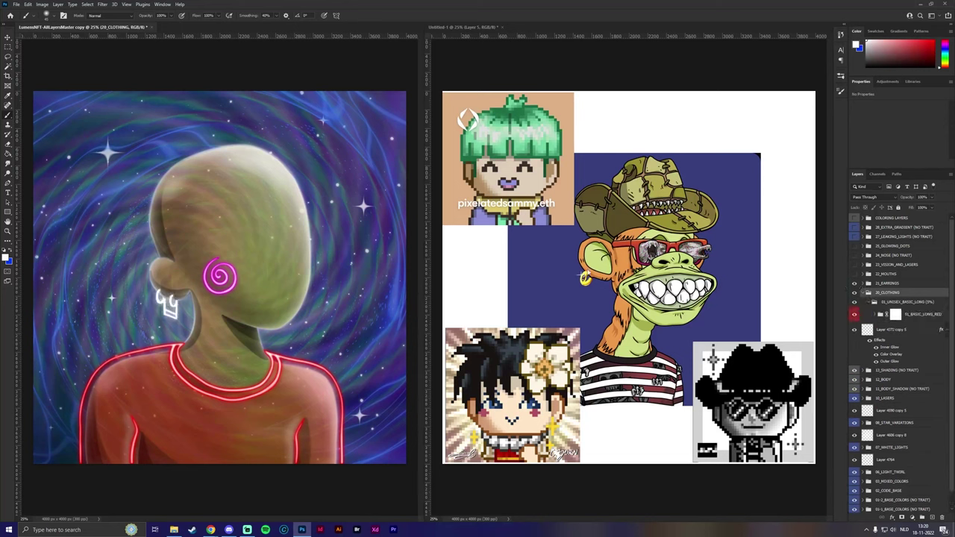
{"action": "left_click", "coordinate": [864, 284]}
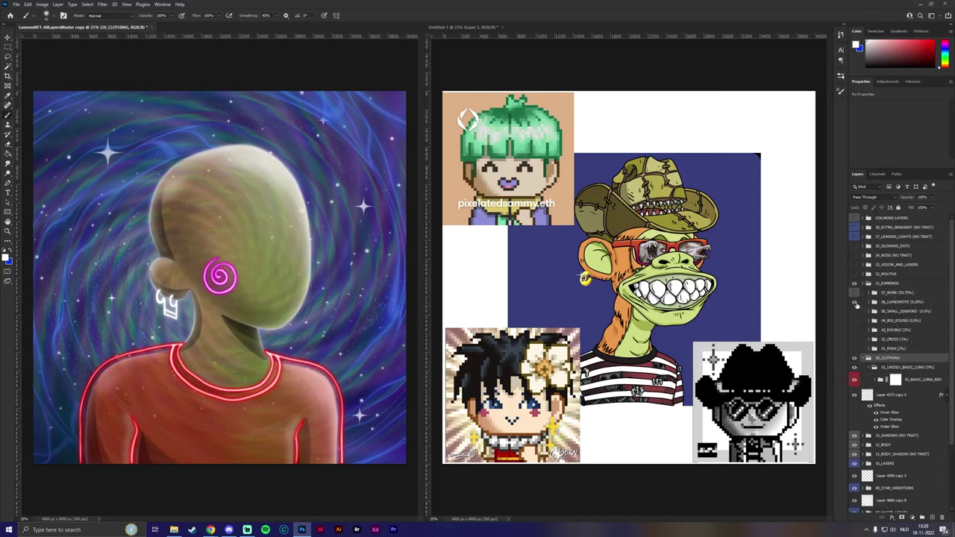
{"action": "left_click", "coordinate": [854, 302]}
{"action": "left_click", "coordinate": [854, 311]}
{"action": "left_click", "coordinate": [854, 311]}
{"action": "left_click", "coordinate": [854, 320]}
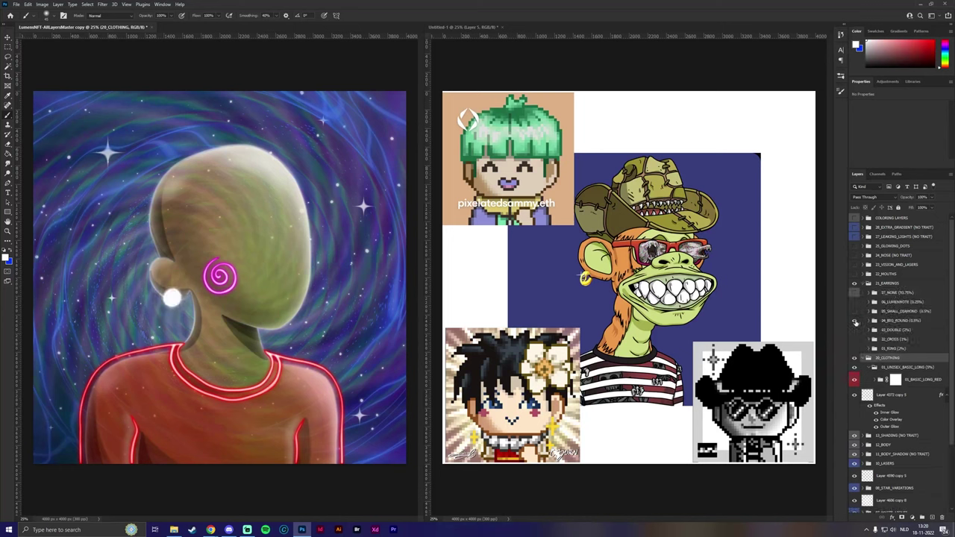
{"action": "left_click", "coordinate": [854, 320]}
{"action": "left_click", "coordinate": [854, 330]}
{"action": "left_click", "coordinate": [854, 330]}
{"action": "left_click", "coordinate": [854, 339]}
{"action": "left_click", "coordinate": [854, 338]}
{"action": "left_click", "coordinate": [855, 348]}
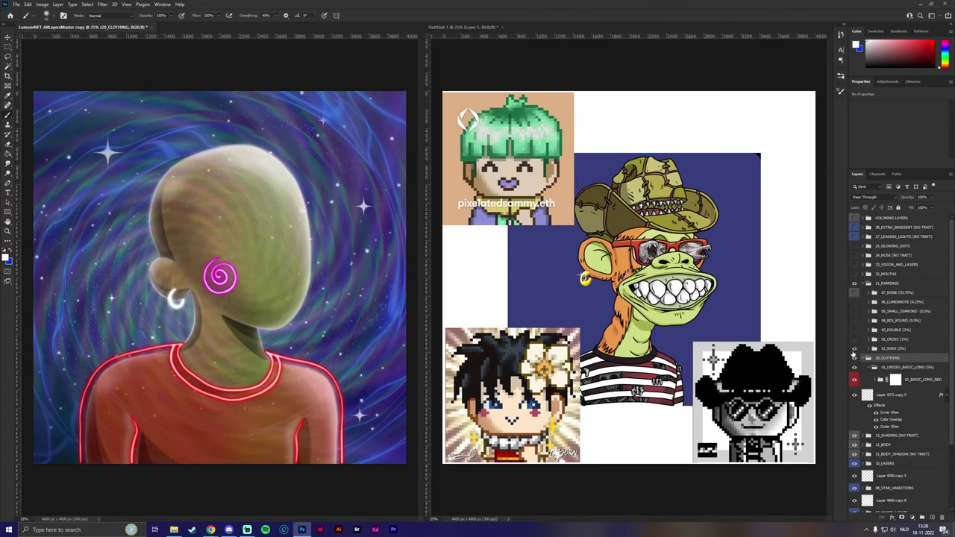
Step: Rotate the 01_RING earring about 17° with Free Transform and move it slightly outward beneath the ear lobe
{"action": "left_click", "coordinate": [892, 349]}
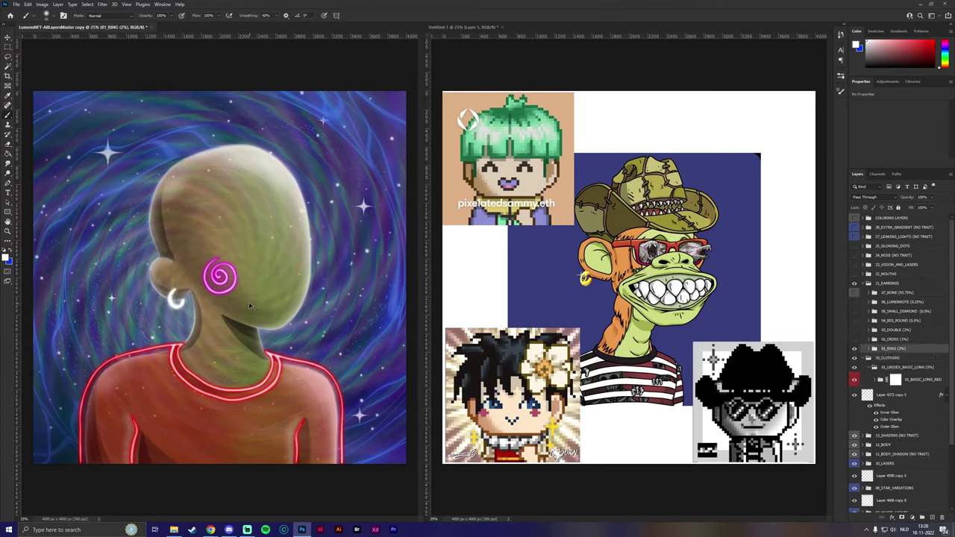
{"action": "key", "text": "ctrl+t"}
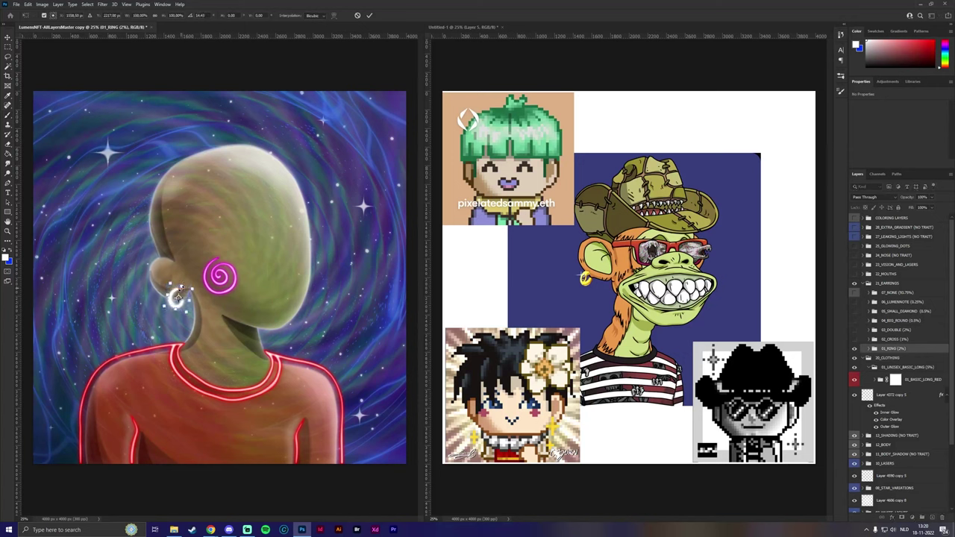
{"action": "left_click_drag", "start_coordinate": [176, 296], "coordinate": [173, 296]}
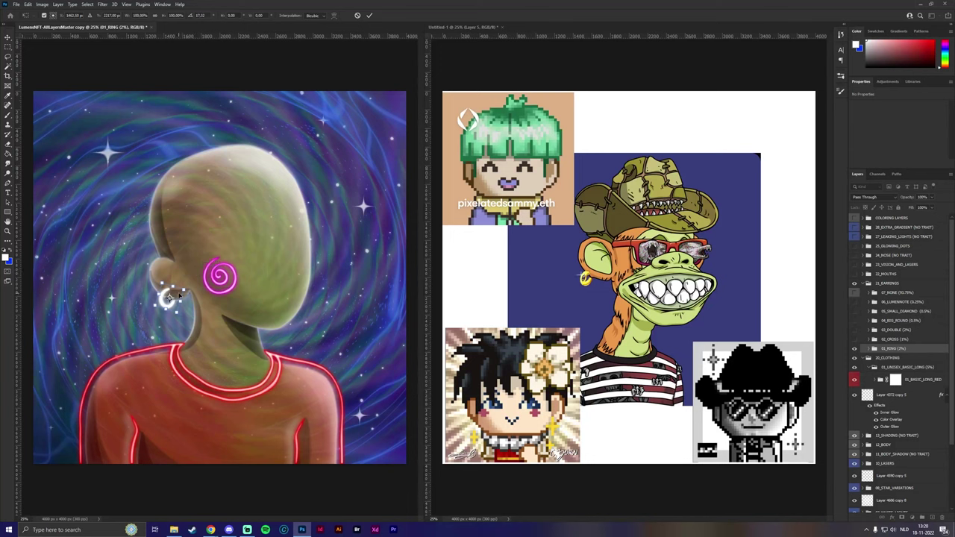
{"action": "key", "text": "Return"}
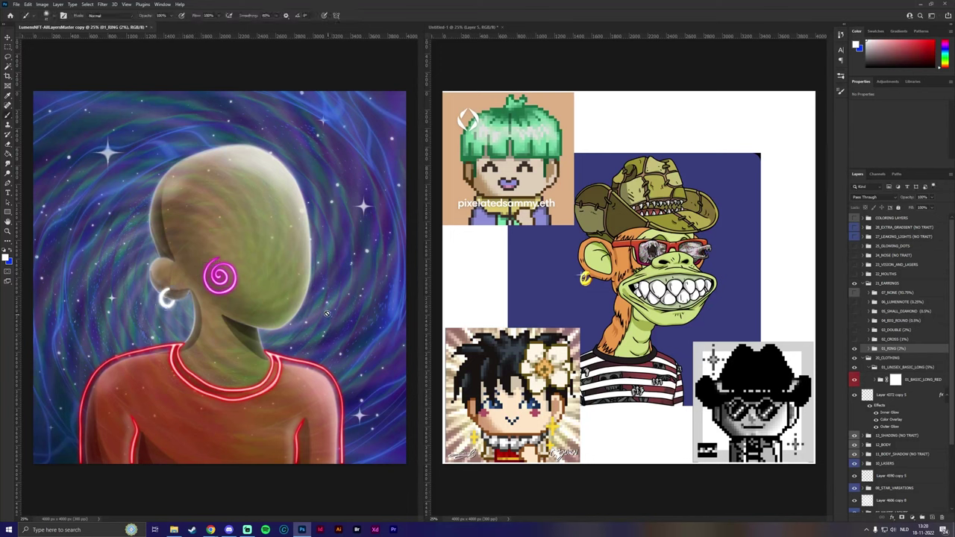
Step: Copy the layer style of YELLOW LINE in the COLORING LAYERS group and paste it onto the RING earring layer
{"action": "left_click", "coordinate": [865, 218]}
{"action": "left_click", "coordinate": [904, 285]}
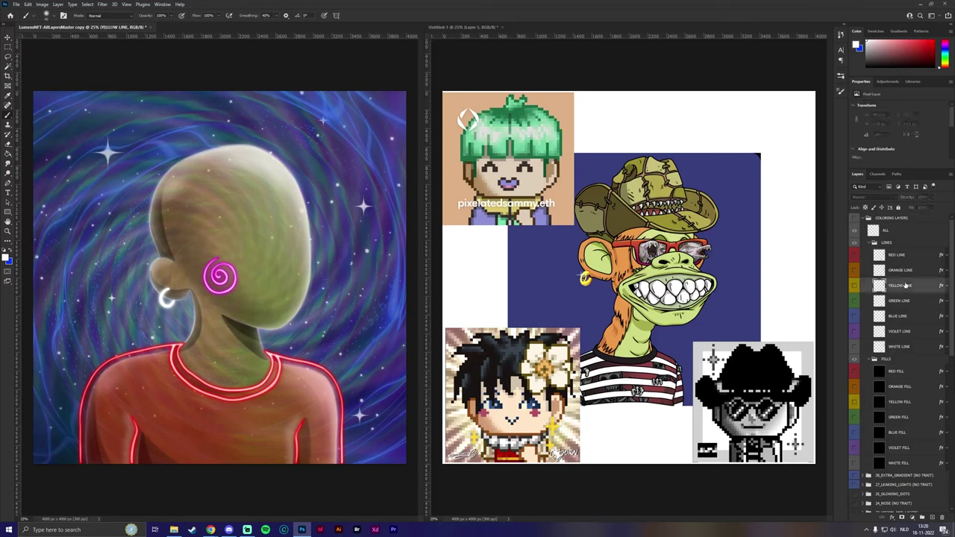
{"action": "right_click", "coordinate": [905, 285]}
{"action": "left_click", "coordinate": [850, 378]}
{"action": "left_click", "coordinate": [869, 243]}
{"action": "left_click", "coordinate": [862, 218]}
{"action": "left_click", "coordinate": [892, 218]}
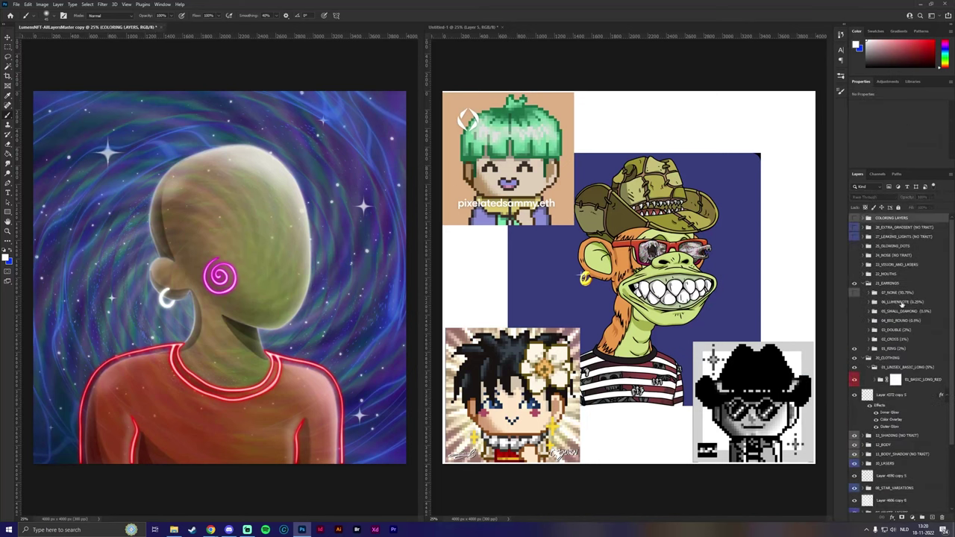
{"action": "left_click", "coordinate": [868, 349]}
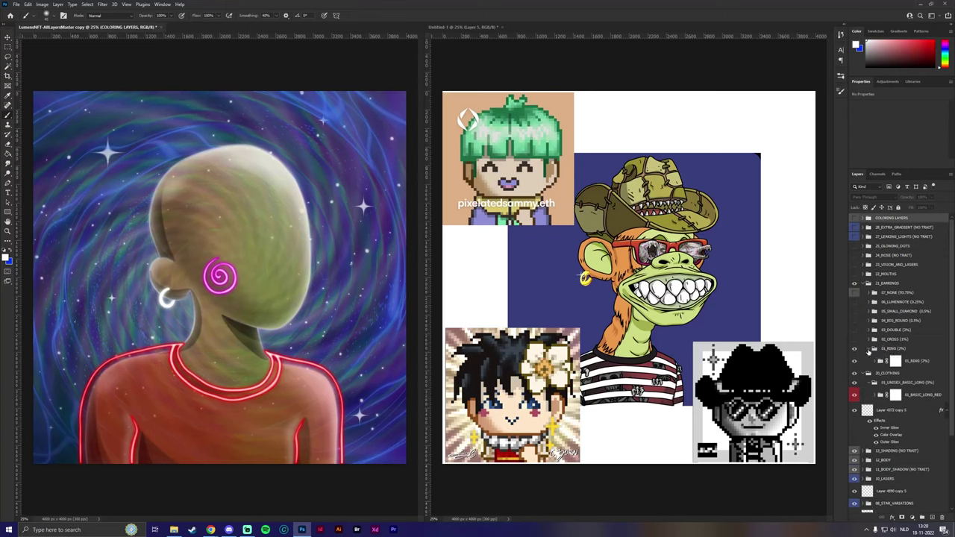
{"action": "left_click", "coordinate": [875, 361]}
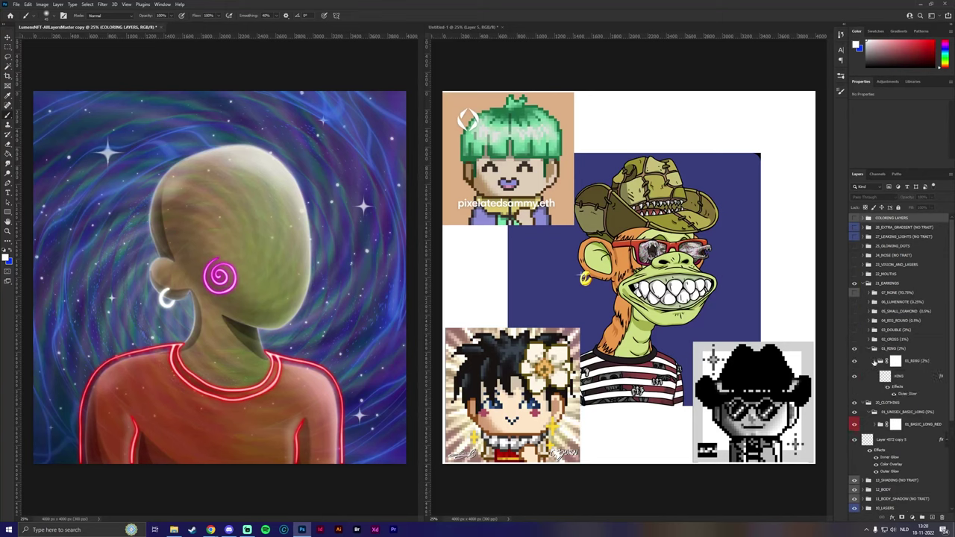
{"action": "right_click", "coordinate": [905, 378]}
{"action": "left_click", "coordinate": [878, 244]}
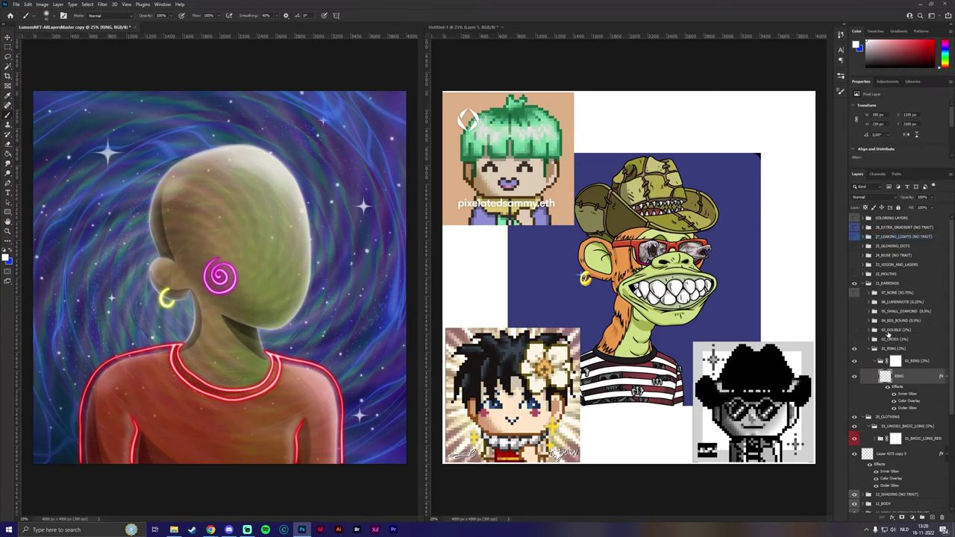
Step: Delete all earring variants in 21_EARRINGS except 01_RING, and collapse the earring and 01_UNISEX_BASIC_LONG groups
{"action": "left_click", "coordinate": [890, 341]}
{"action": "left_click", "coordinate": [898, 293], "text": "shift"}
{"action": "right_click", "coordinate": [898, 293]}
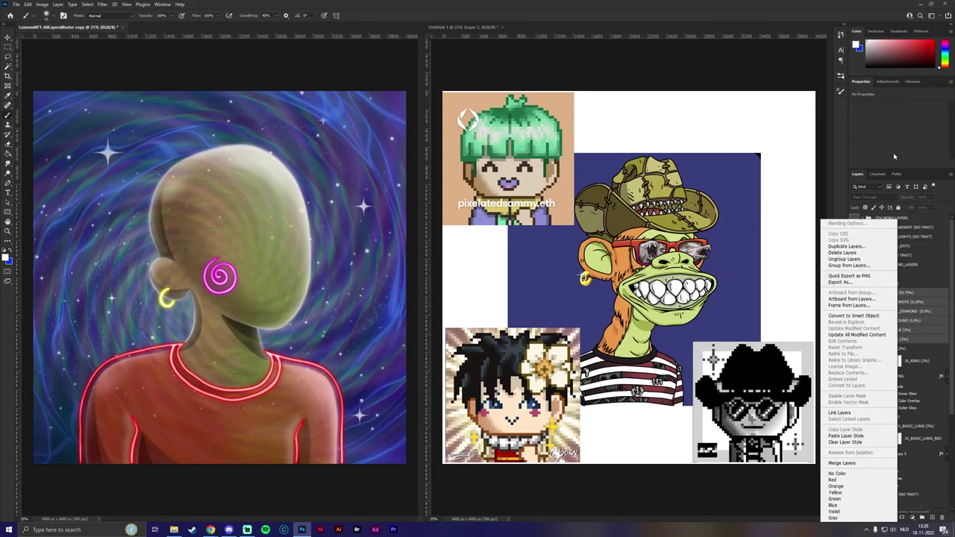
{"action": "left_click", "coordinate": [858, 255]}
{"action": "left_click", "coordinate": [443, 191]}
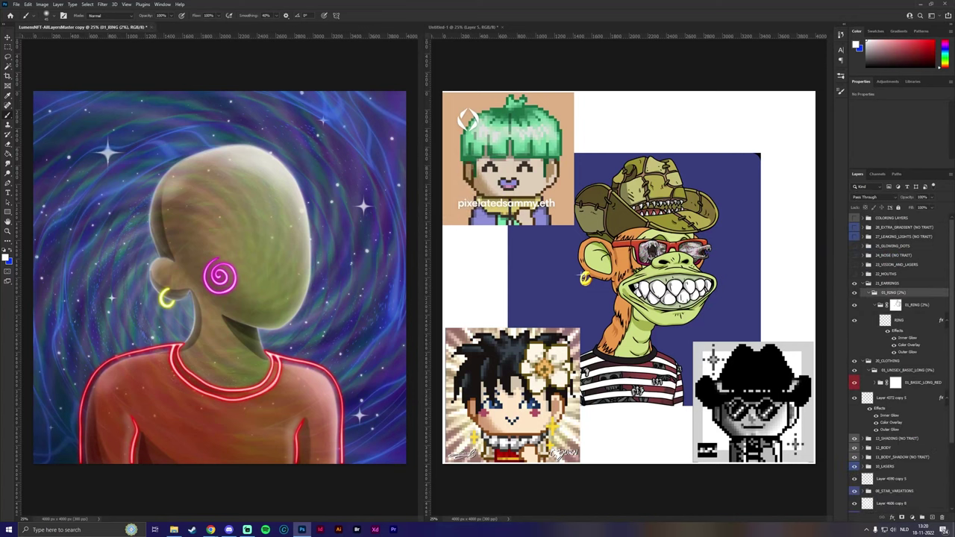
{"action": "left_click", "coordinate": [873, 293]}
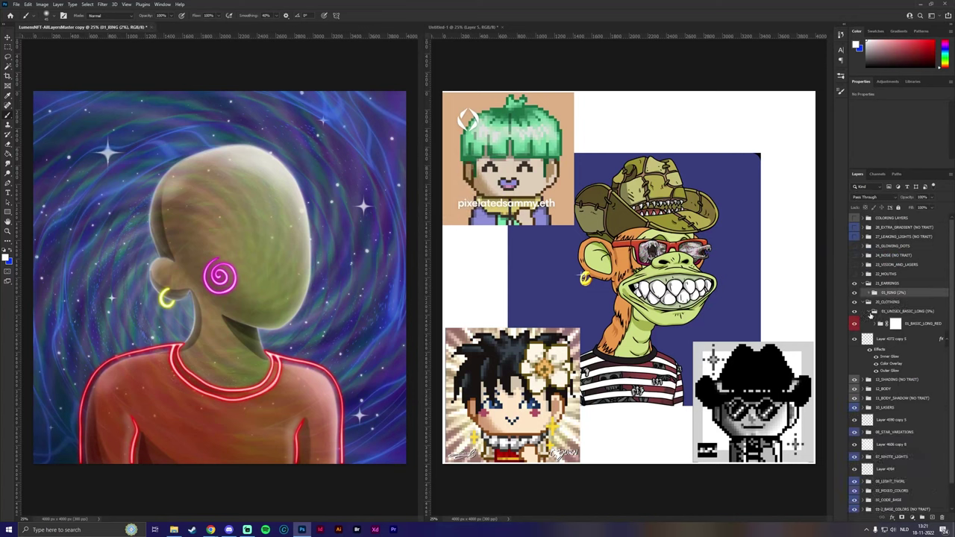
{"action": "left_click", "coordinate": [873, 310]}
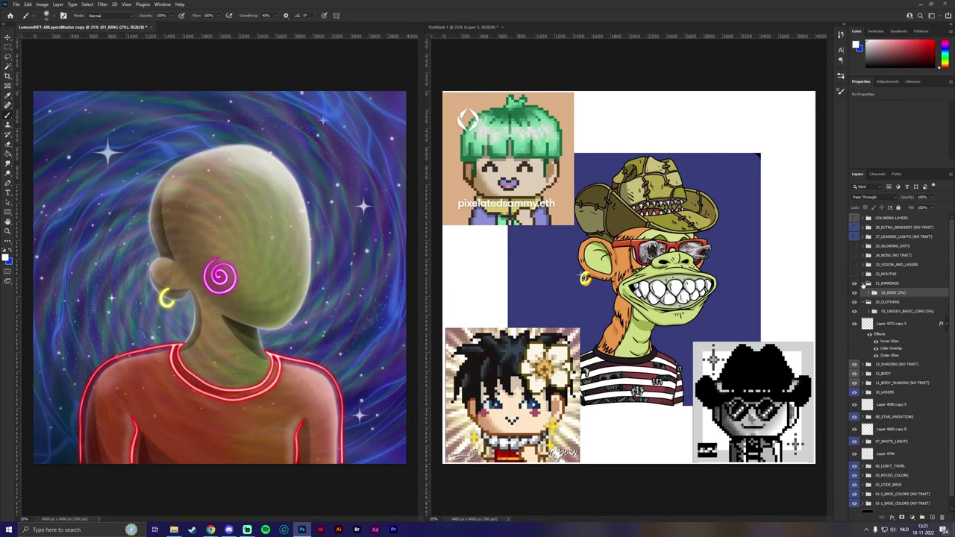
{"action": "left_click", "coordinate": [862, 283]}
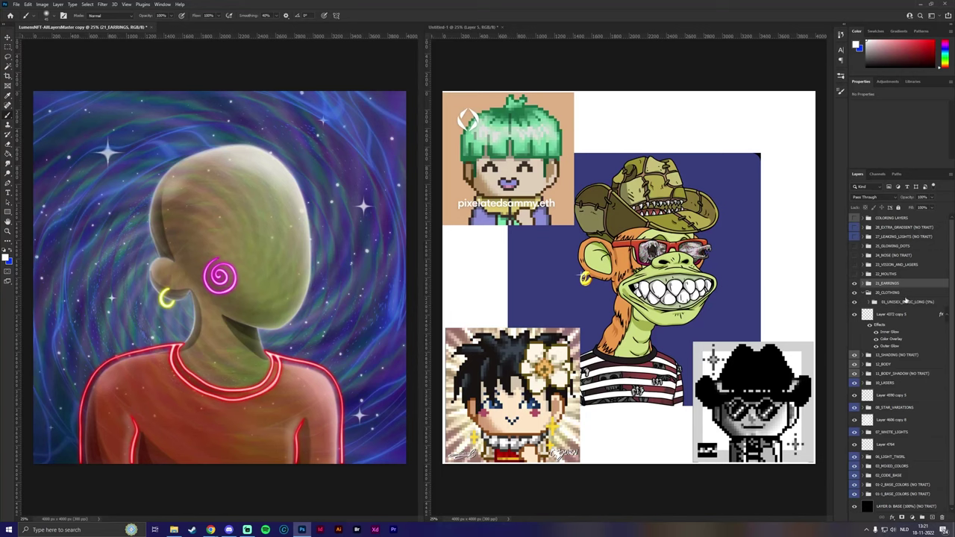
Step: Clear the layer style of the basic longsleeve outline layer in the 01_BASIC_LONG_RED clothing group
{"action": "left_click", "coordinate": [855, 302]}
{"action": "left_click", "coordinate": [855, 302]}
{"action": "left_click", "coordinate": [874, 302]}
{"action": "left_click", "coordinate": [875, 316]}
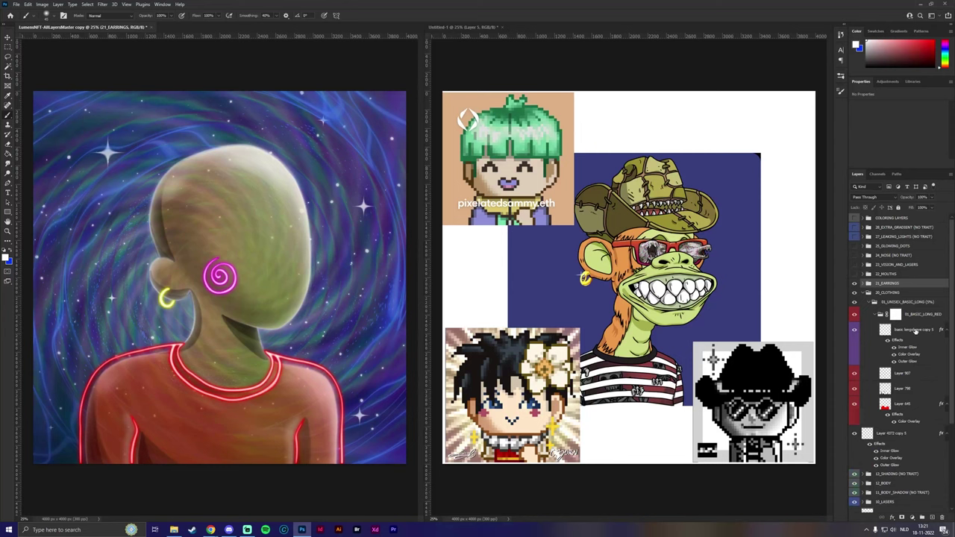
{"action": "left_click", "coordinate": [853, 332]}
{"action": "left_click", "coordinate": [916, 332]}
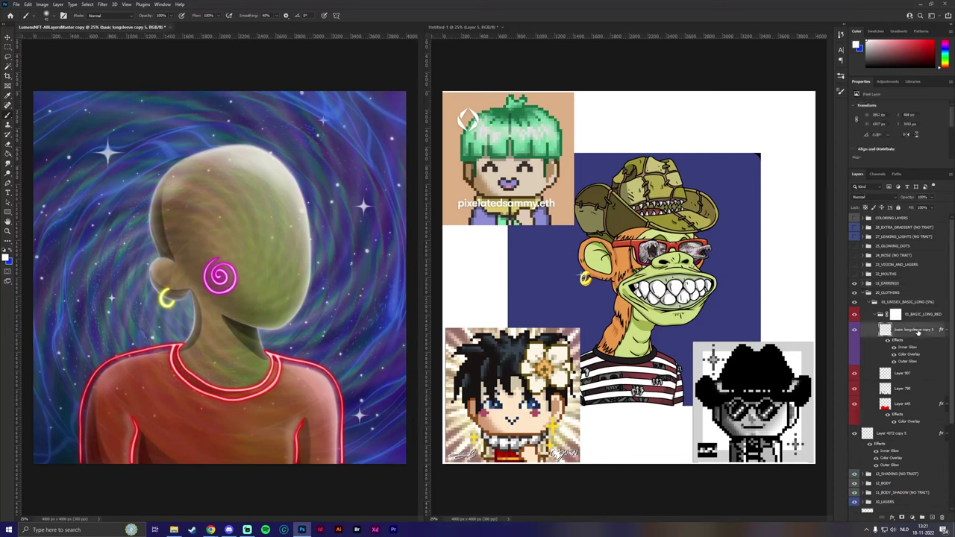
{"action": "right_click", "coordinate": [913, 331]}
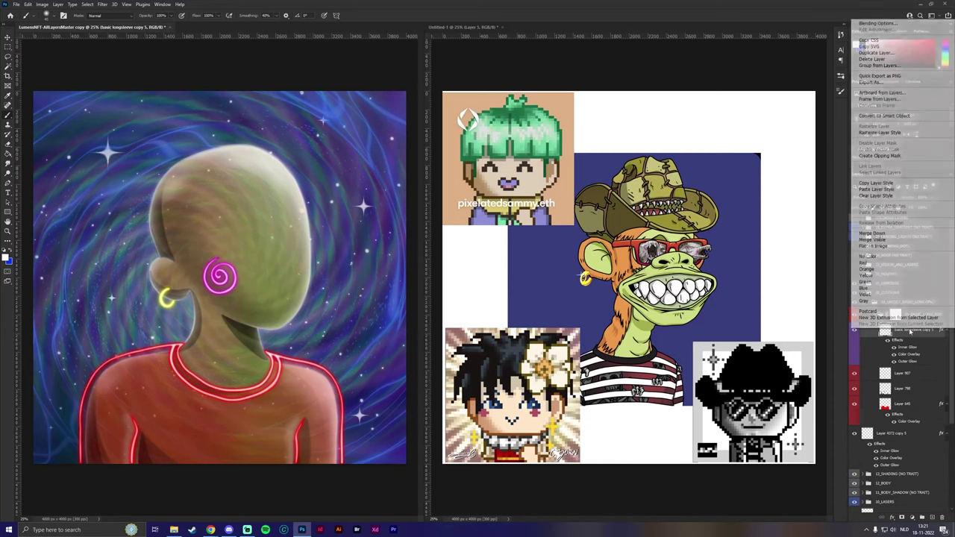
{"action": "left_click", "coordinate": [876, 195]}
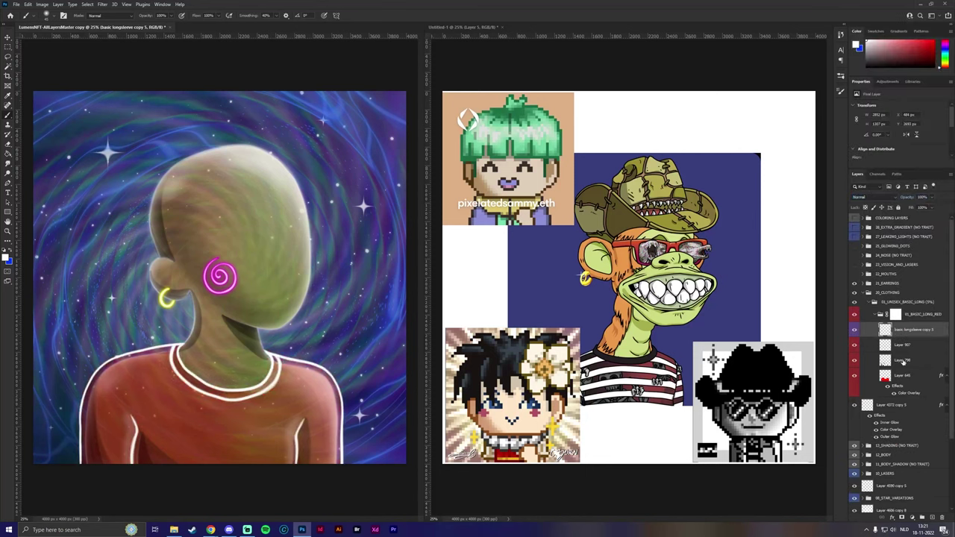
Step: Clear the layer style of the red shirt fill, Layer 645, and collapse the 20_CLOTHING group
{"action": "left_click", "coordinate": [913, 378]}
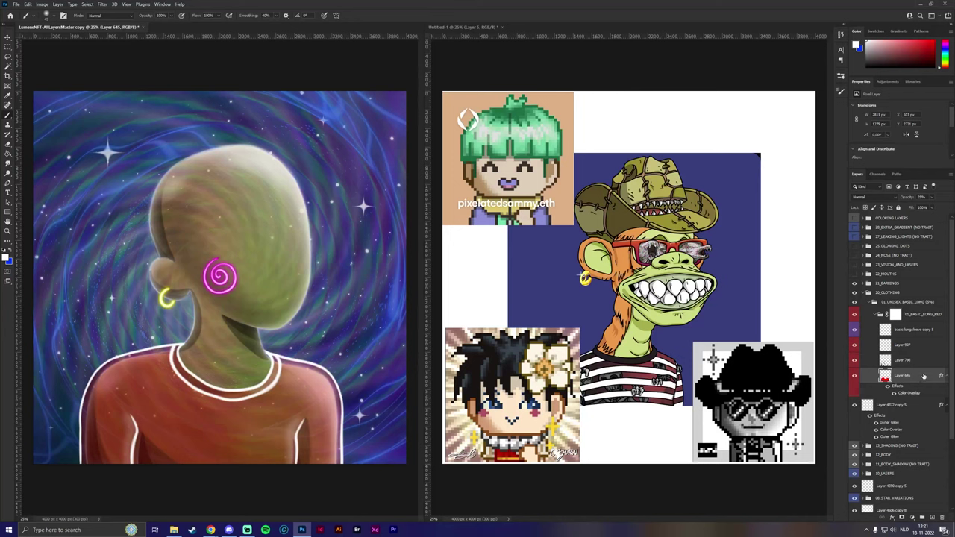
{"action": "right_click", "coordinate": [918, 379]}
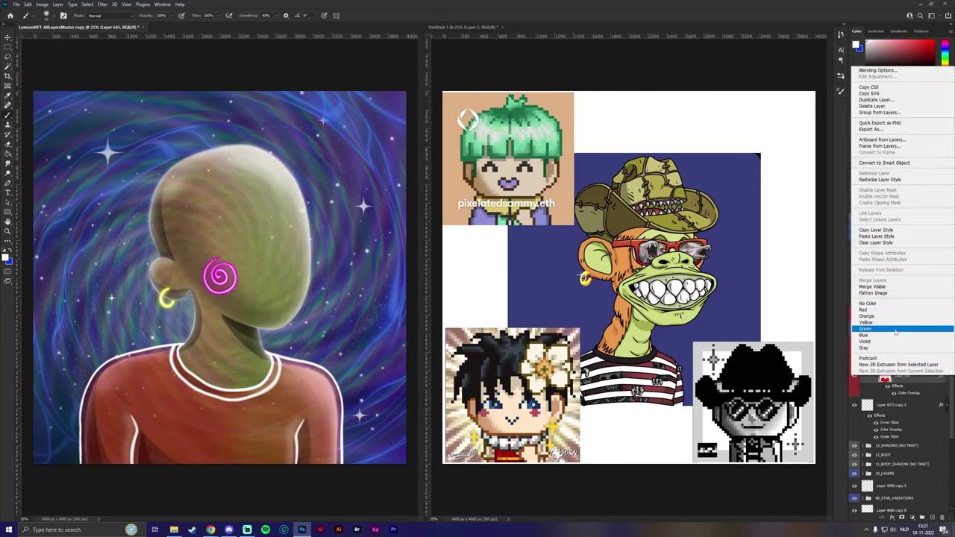
{"action": "left_click", "coordinate": [874, 242]}
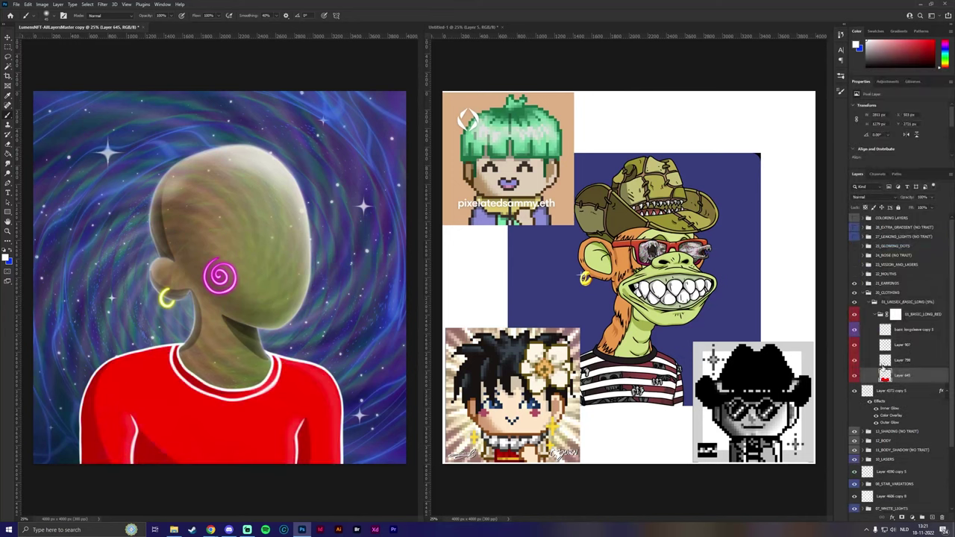
{"action": "left_click", "coordinate": [873, 302]}
{"action": "left_click", "coordinate": [865, 293]}
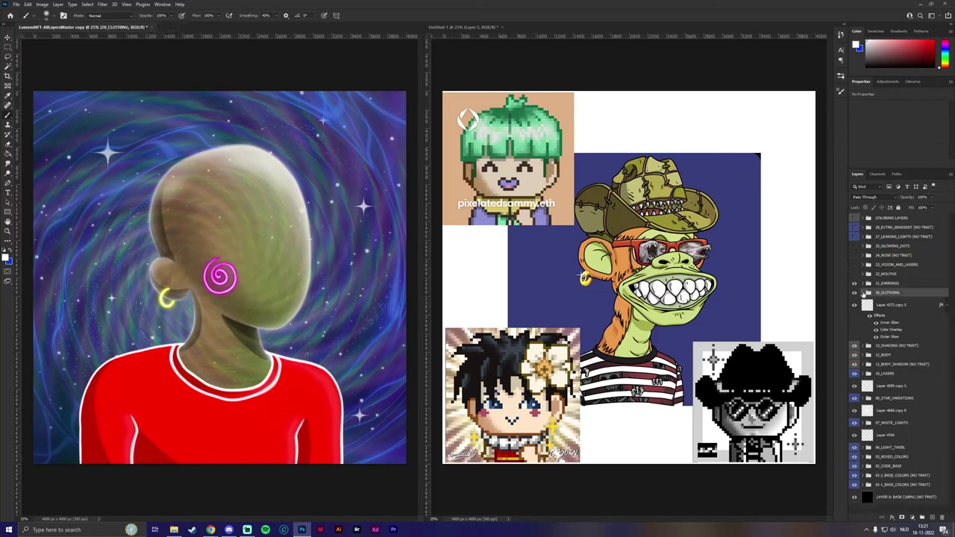
Step: Hide the 21_EARRINGS and 20_CLOTHING groups and check the fill layers inside the 12_BODY group
{"action": "left_click_drag", "start_coordinate": [854, 283], "coordinate": [854, 293]}
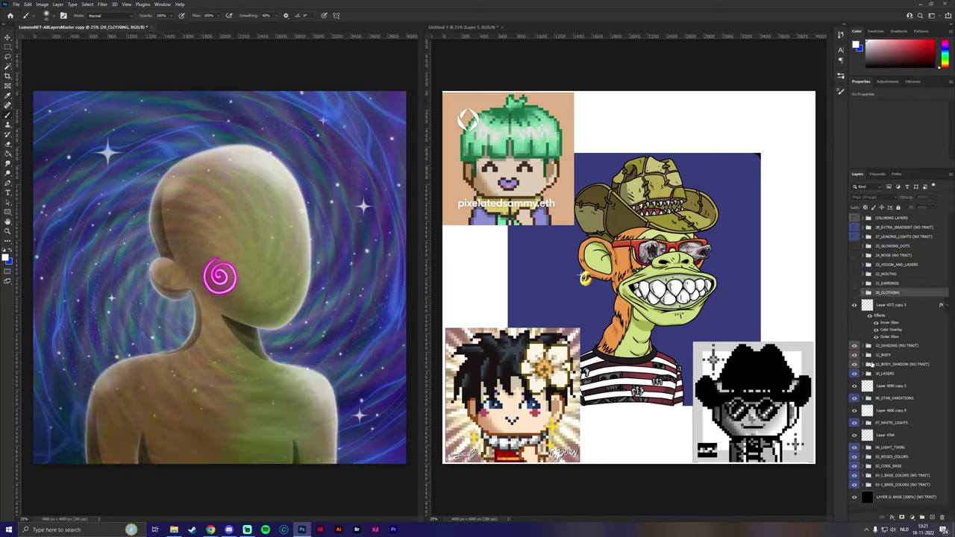
{"action": "left_click", "coordinate": [864, 356]}
{"action": "left_click", "coordinate": [863, 355]}
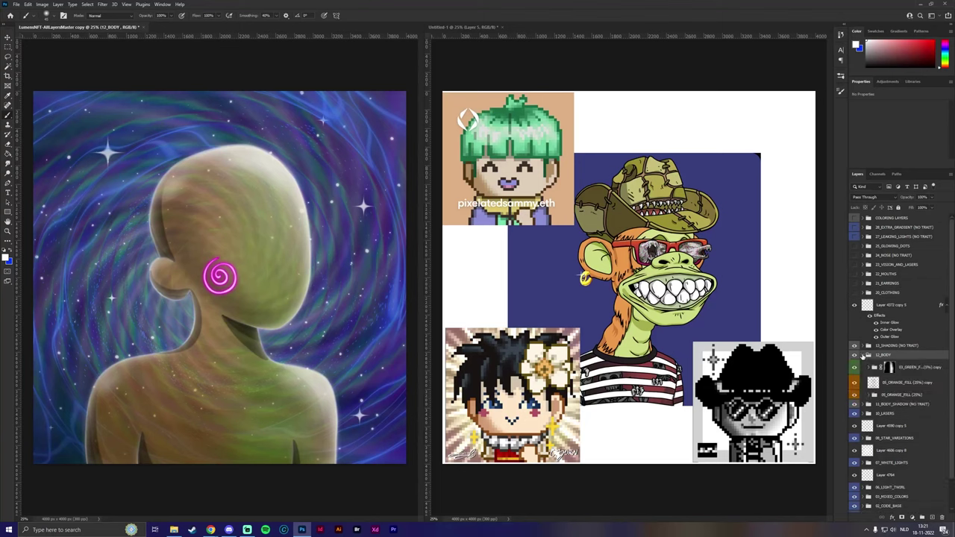
{"action": "left_click", "coordinate": [863, 355]}
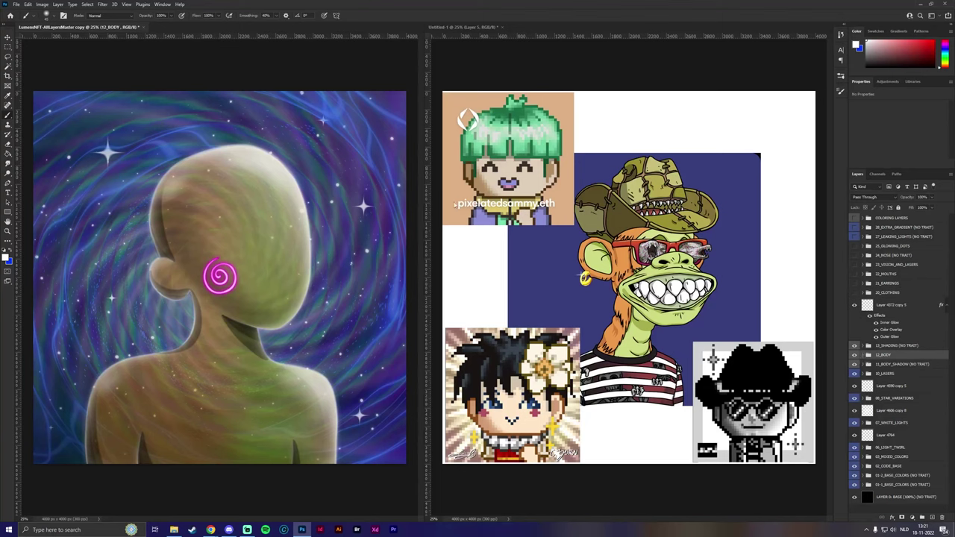
Step: Open the cloud document LumensNFT-AllLayersMaster_FLAT v2 from the files shared with you
{"action": "left_click", "coordinate": [15, 4]}
{"action": "left_click", "coordinate": [15, 4]}
{"action": "left_click", "coordinate": [10, 15]}
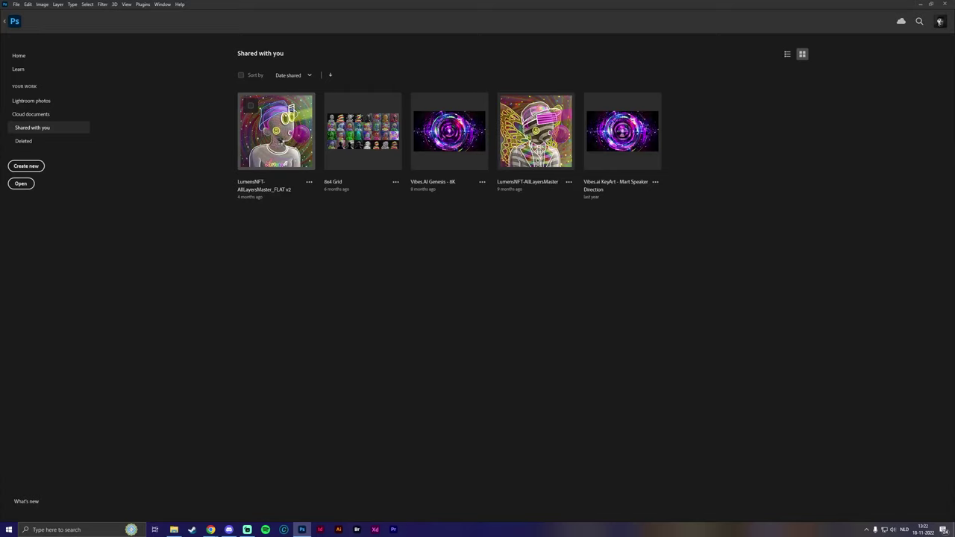
{"action": "left_click", "coordinate": [281, 140]}
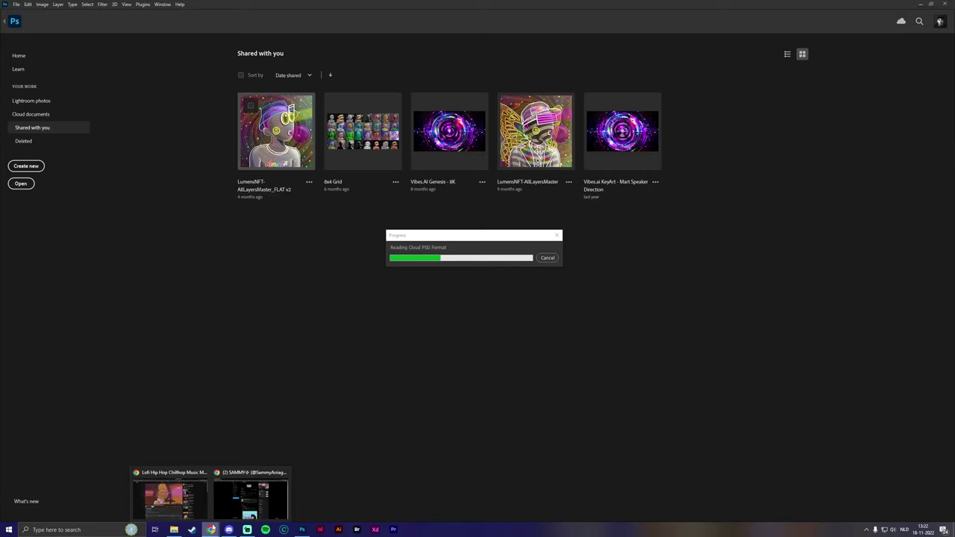
{"action": "left_click", "coordinate": [273, 485]}
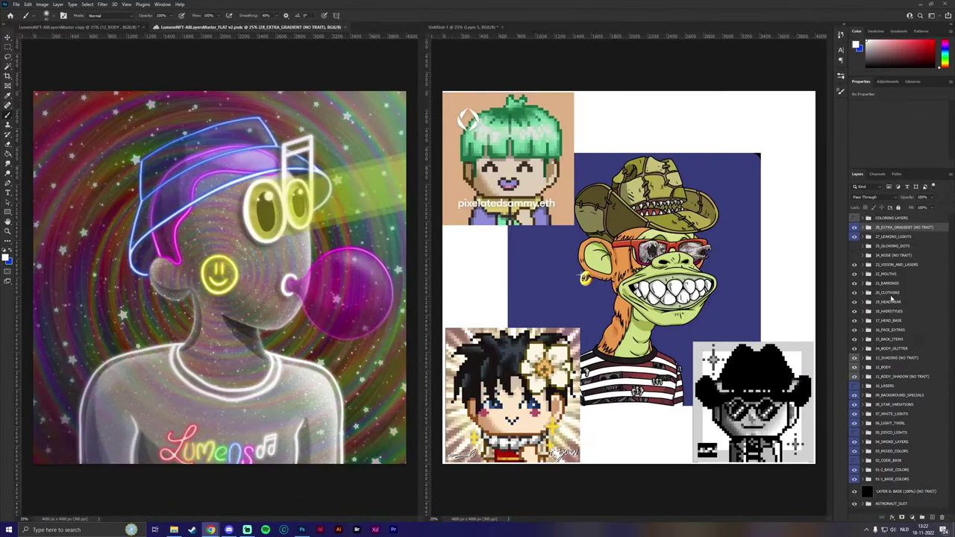
Step: Hide the groups from 28_EXTRA_GRADIENT down to 13_SHADING and show only 09_BW_STRIPED_FILL inside 12_BODY
{"action": "left_click_drag", "start_coordinate": [855, 227], "coordinate": [854, 360]}
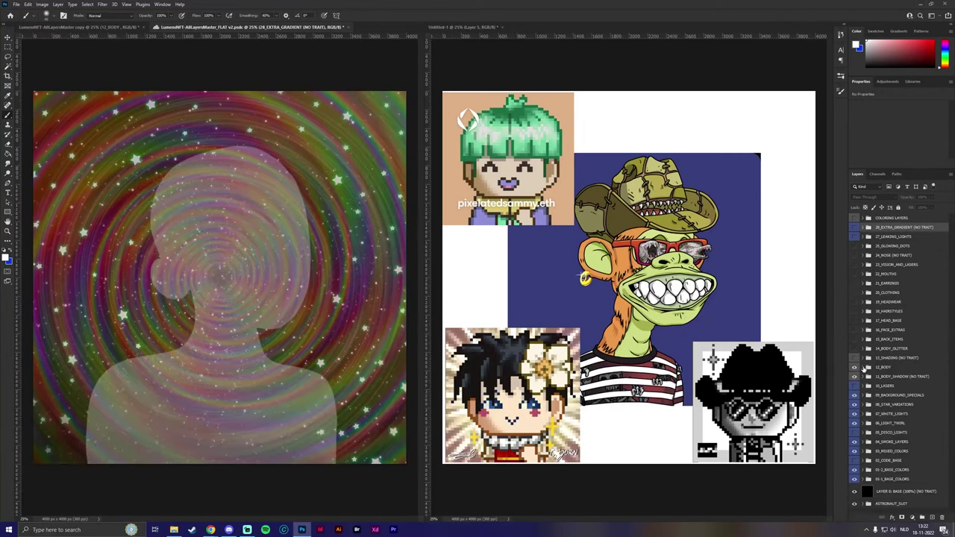
{"action": "left_click", "coordinate": [863, 367]}
{"action": "left_click", "coordinate": [853, 425]}
{"action": "left_click", "coordinate": [854, 411]}
{"action": "left_click", "coordinate": [854, 409]}
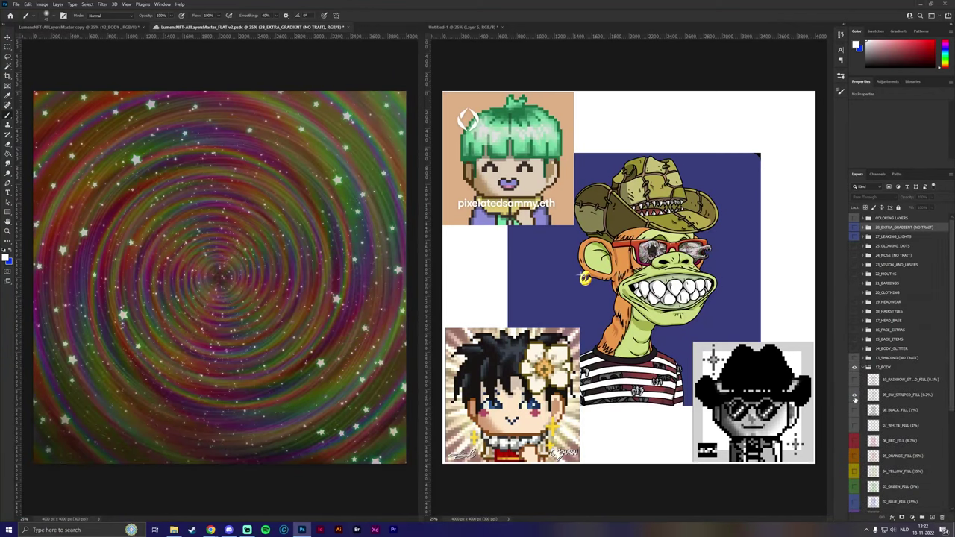
{"action": "left_click", "coordinate": [854, 396]}
{"action": "left_click", "coordinate": [908, 395]}
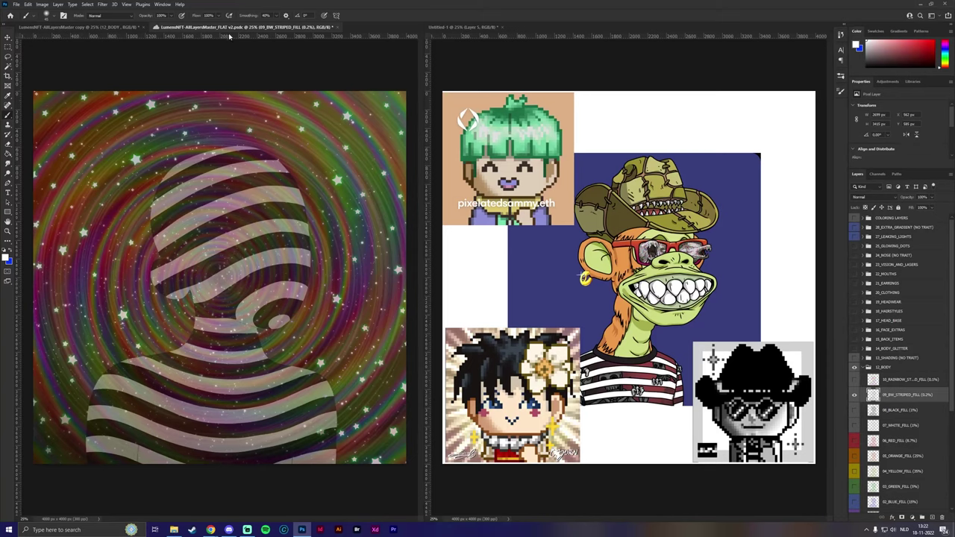
Step: Copy the 09_BW_STRIPED_FILL layer into the LumensNFT-AllLayersMaster copy document above 12_BODY and move it over the figure
{"action": "left_click_drag", "start_coordinate": [259, 29], "coordinate": [589, 51]}
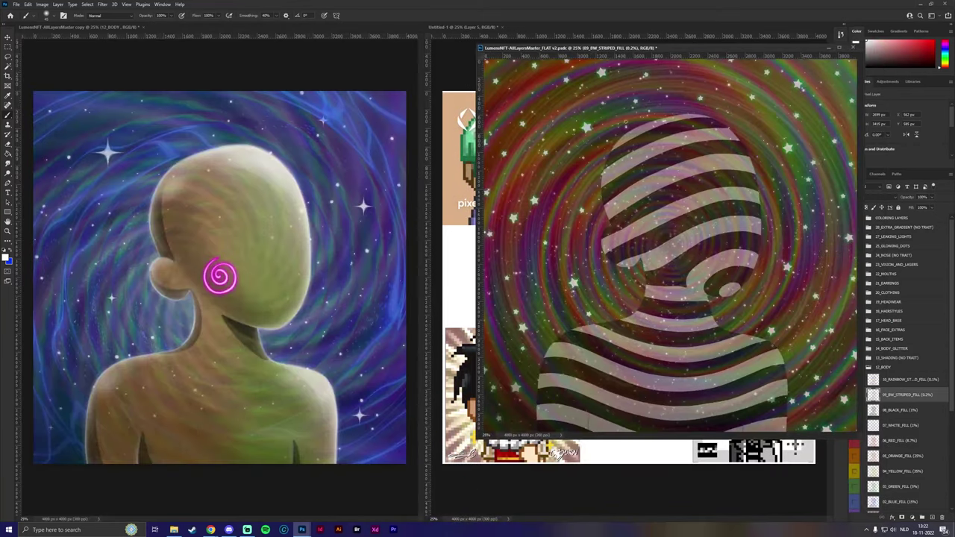
{"action": "left_click_drag", "start_coordinate": [904, 395], "coordinate": [302, 323]}
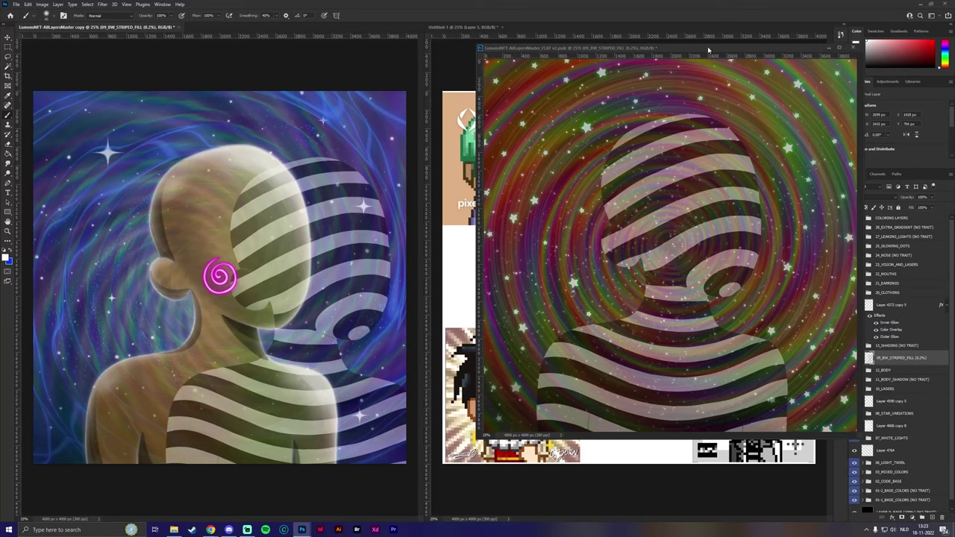
{"action": "left_click_drag", "start_coordinate": [708, 50], "coordinate": [662, 56]}
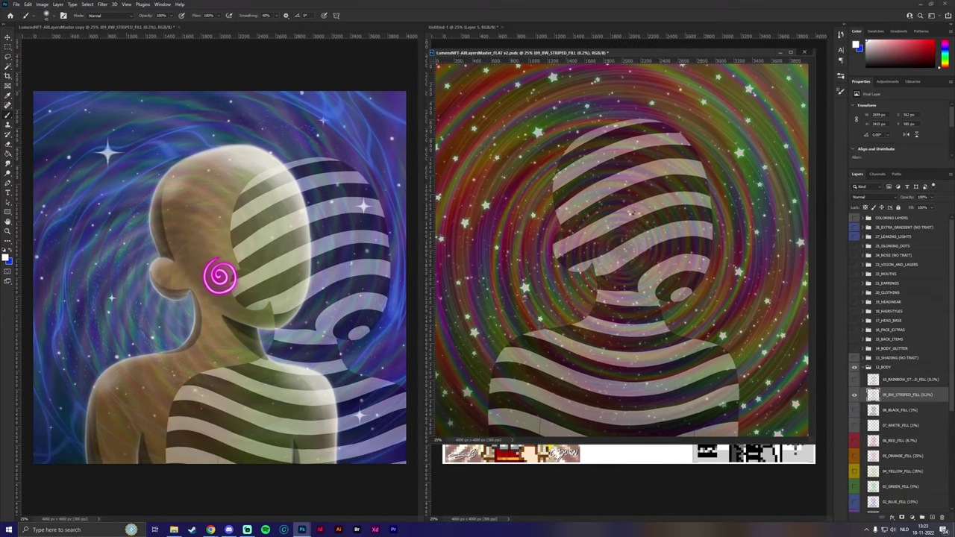
{"action": "key", "text": "ctrl+Tab"}
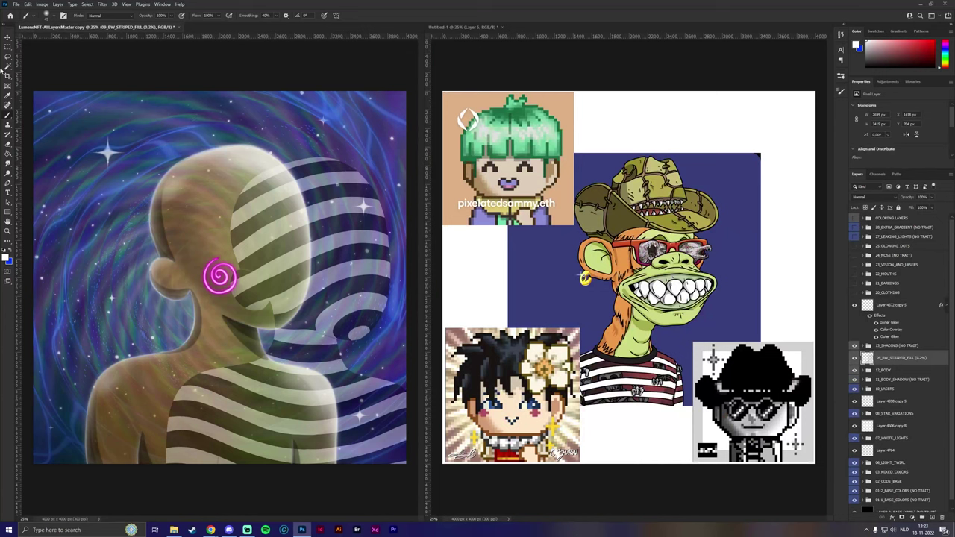
{"action": "key", "text": "v"}
{"action": "left_click_drag", "start_coordinate": [300, 230], "coordinate": [241, 228]}
Step: Match the horizontal position of 09_BW_STRIPED_FILL to the 05_ORANGE_FILL (25%) copy layer with Free Transform
{"action": "left_click", "coordinate": [887, 371]}
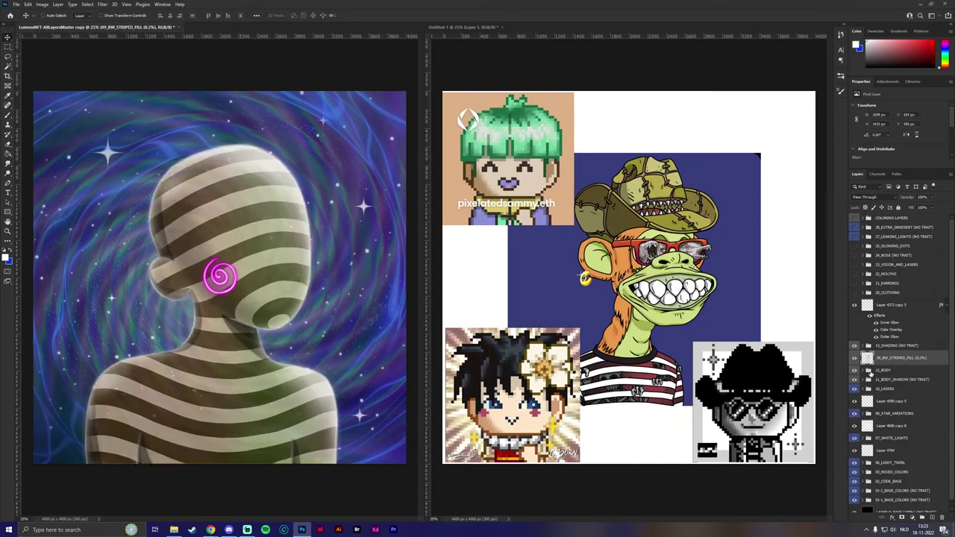
{"action": "left_click", "coordinate": [867, 371]}
{"action": "left_click", "coordinate": [904, 400]}
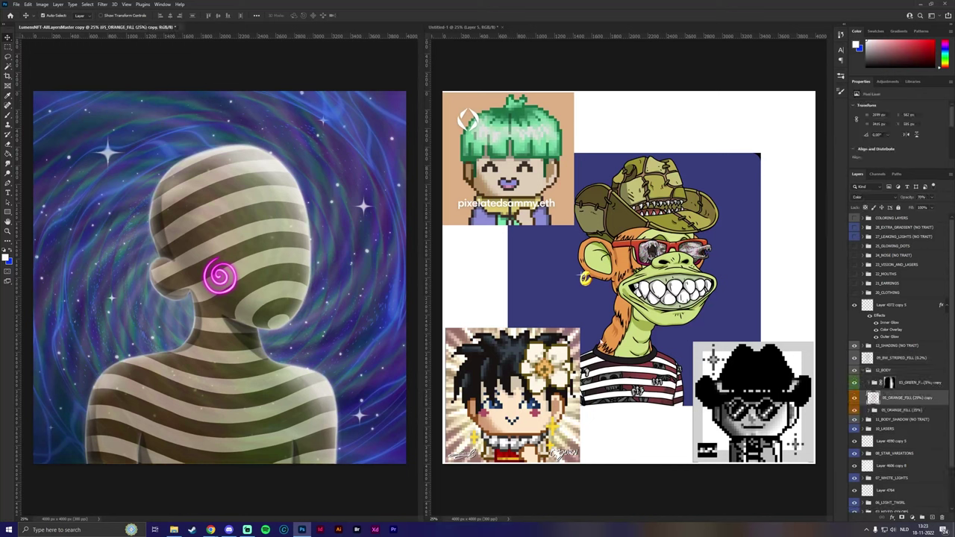
{"action": "key", "text": "ctrl+t"}
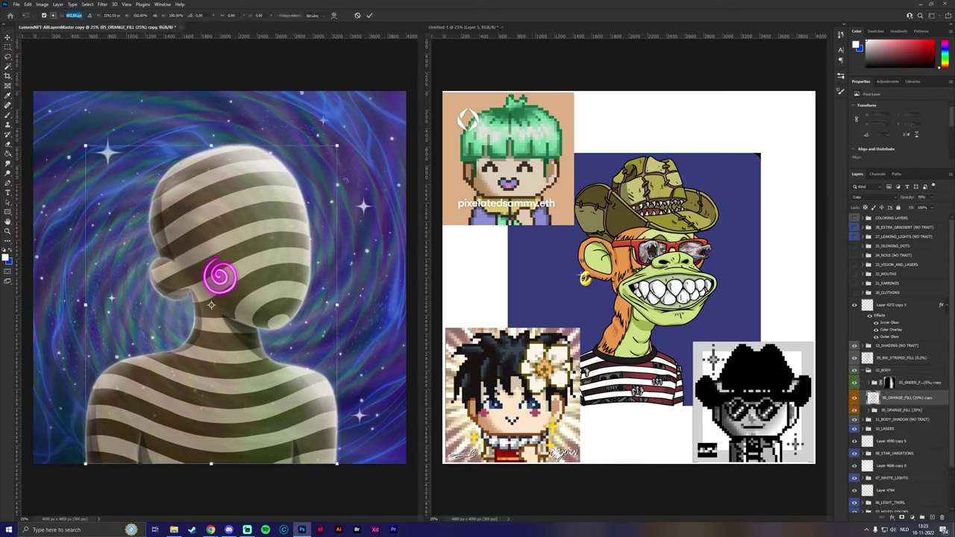
{"action": "left_click", "coordinate": [903, 357]}
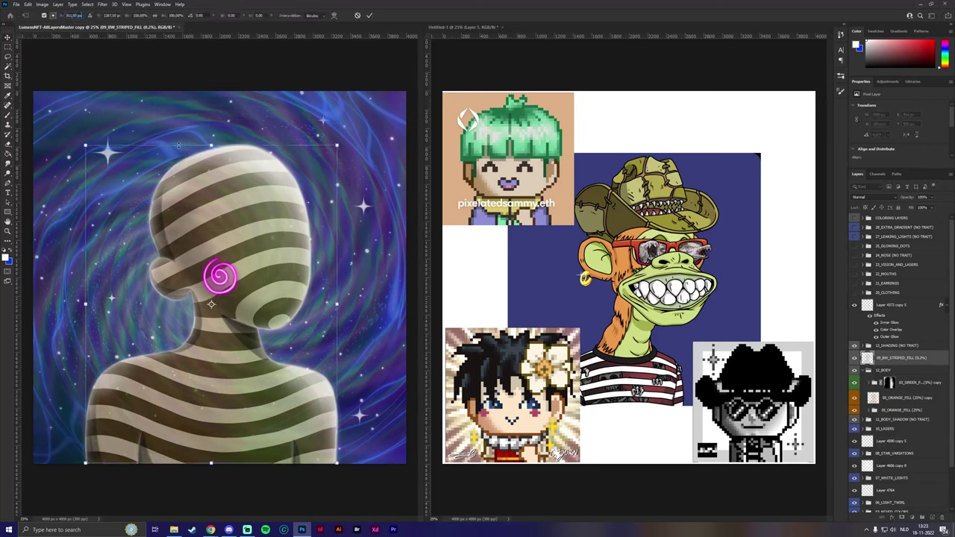
{"action": "key", "text": "Return"}
Step: Match the vertical position of 09_BW_STRIPED_FILL to the 05_ORANGE_FILL (25%) copy layer with Free Transform
{"action": "left_click", "coordinate": [864, 396]}
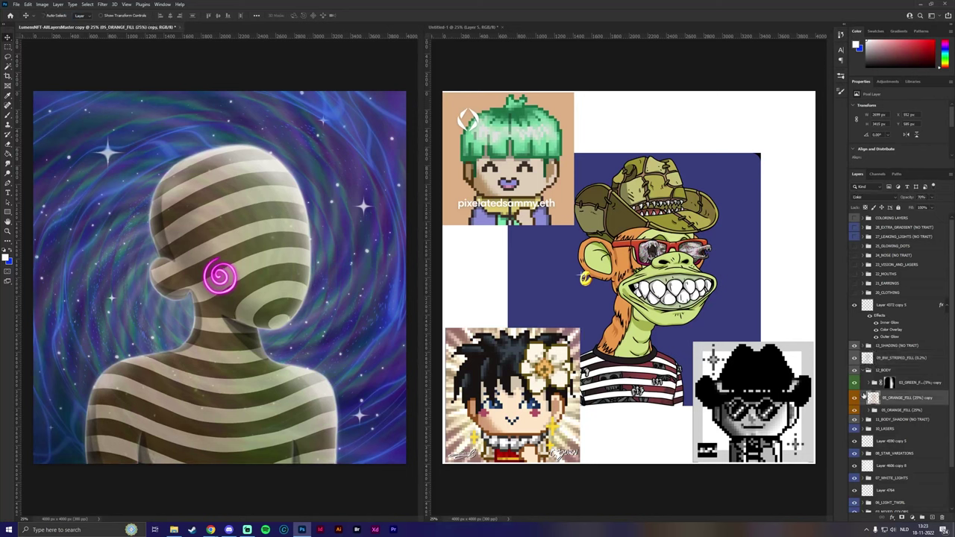
{"action": "key", "text": "ctrl+t"}
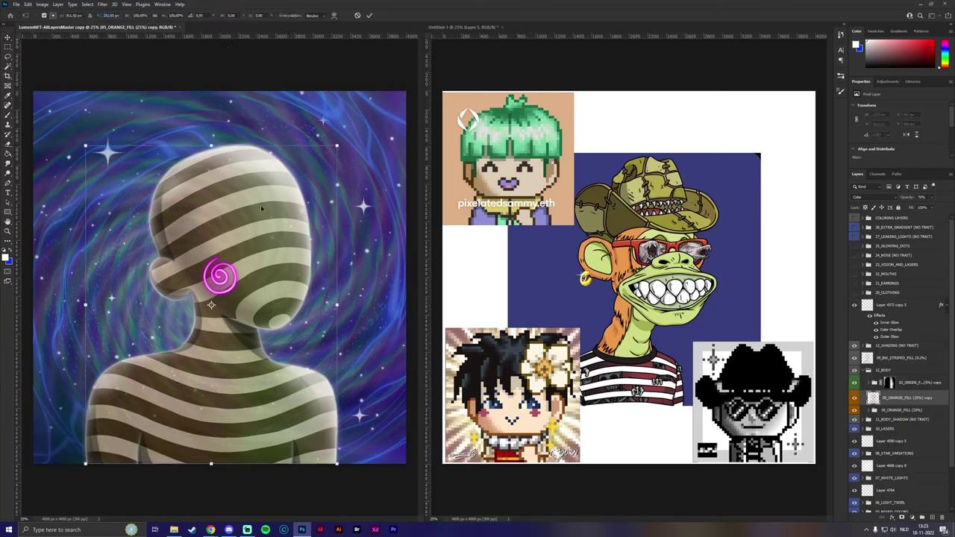
{"action": "key", "text": "Return"}
{"action": "left_click", "coordinate": [916, 362]}
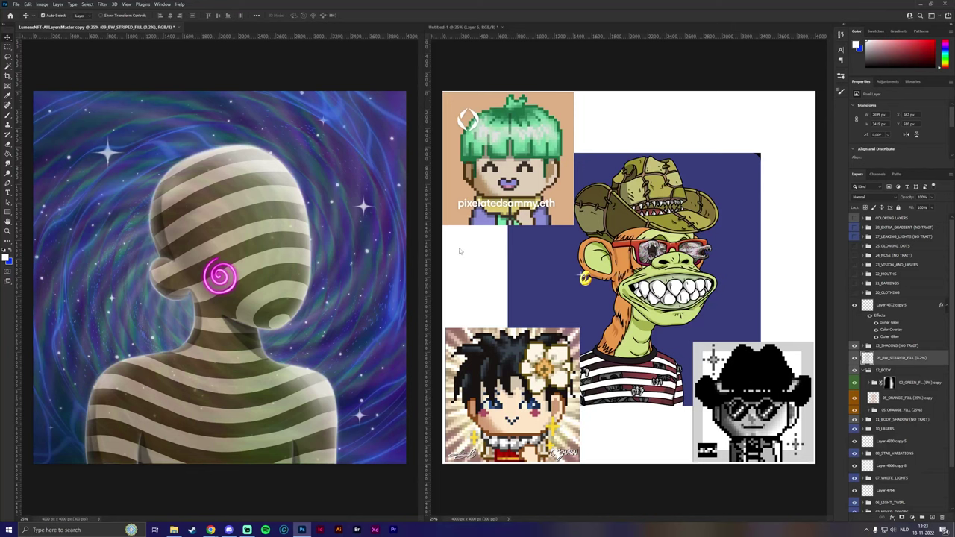
{"action": "key", "text": "ctrl+t"}
{"action": "key", "text": "Return"}
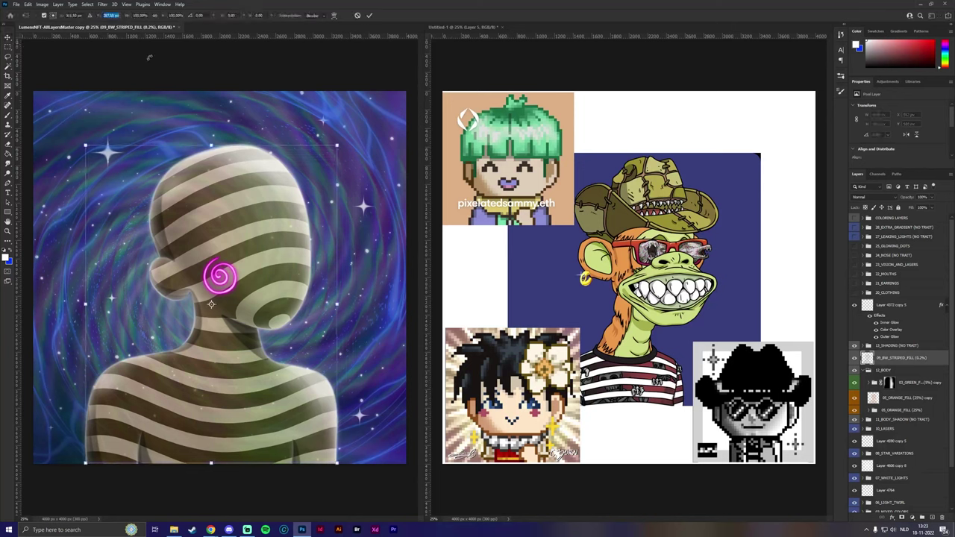
{"action": "key", "text": "shift+Up"}
{"action": "left_click", "coordinate": [14, 40]}
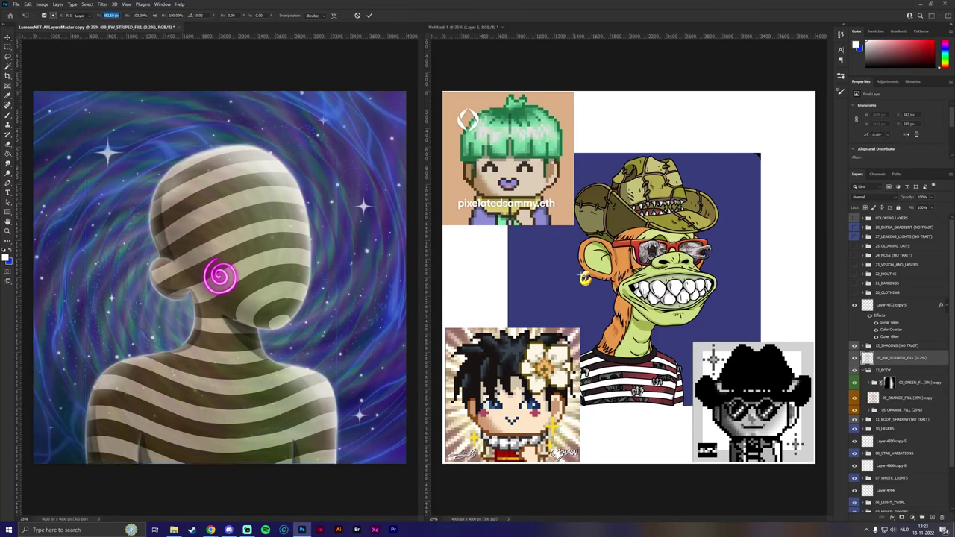
Step: Show 20_CLOTHING and move the 09_BW_STRIPED_FILL layer into its 01_BASIC_LONG_RED group, directly above the red shirt base layer
{"action": "key", "text": "Return"}
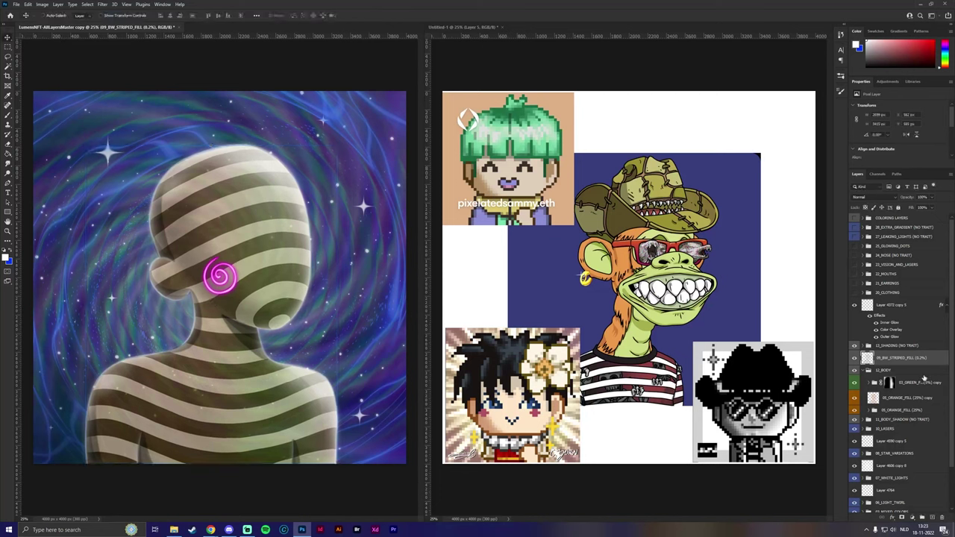
{"action": "left_click", "coordinate": [854, 292]}
{"action": "left_click", "coordinate": [868, 292]}
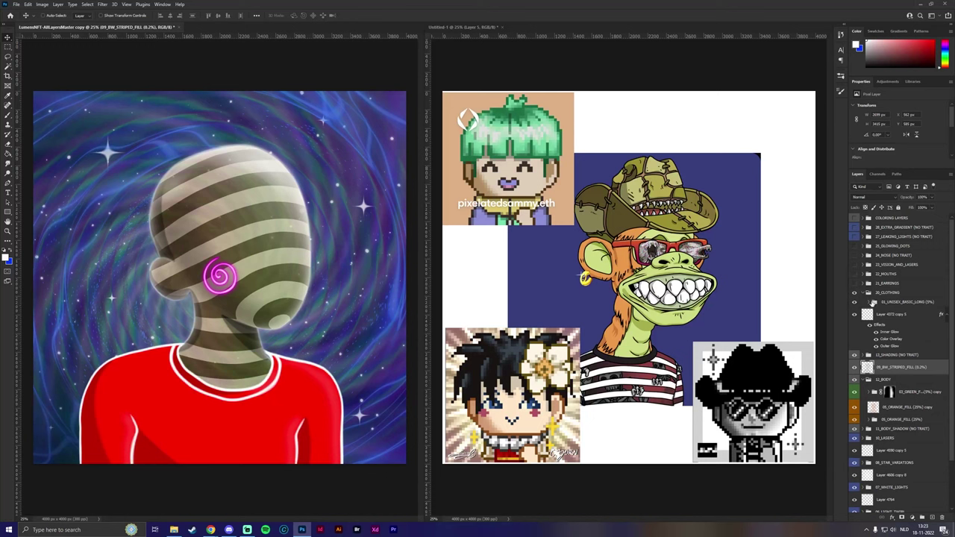
{"action": "left_click", "coordinate": [871, 302]}
{"action": "left_click_drag", "start_coordinate": [913, 444], "coordinate": [911, 375]}
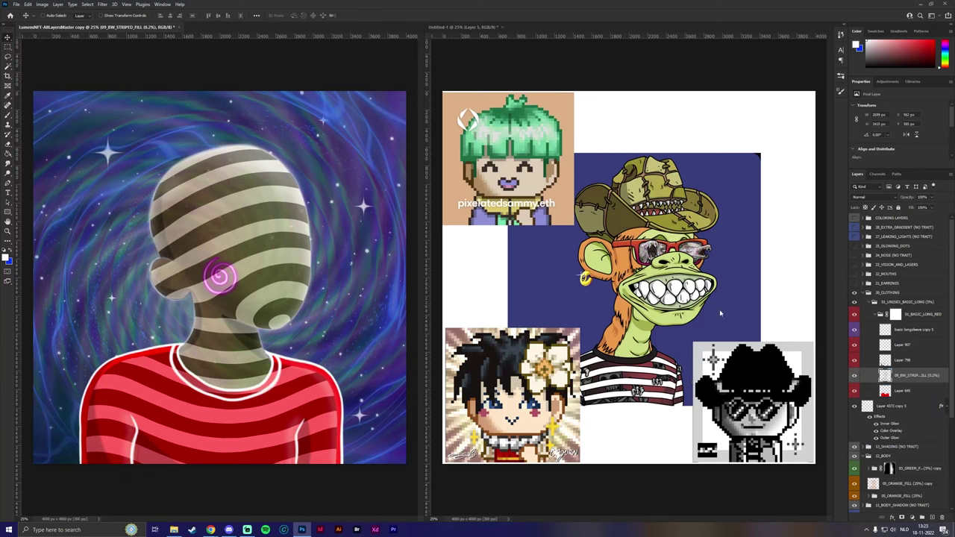
Step: Enlarge 09_BW_STRIPED_FILL to about 2851 × 3623 px so it covers the whole shirt, and clip it to the red shirt base layer
{"action": "scroll", "coordinate": [905, 374], "scroll_direction": "down", "scroll_amount": 5}
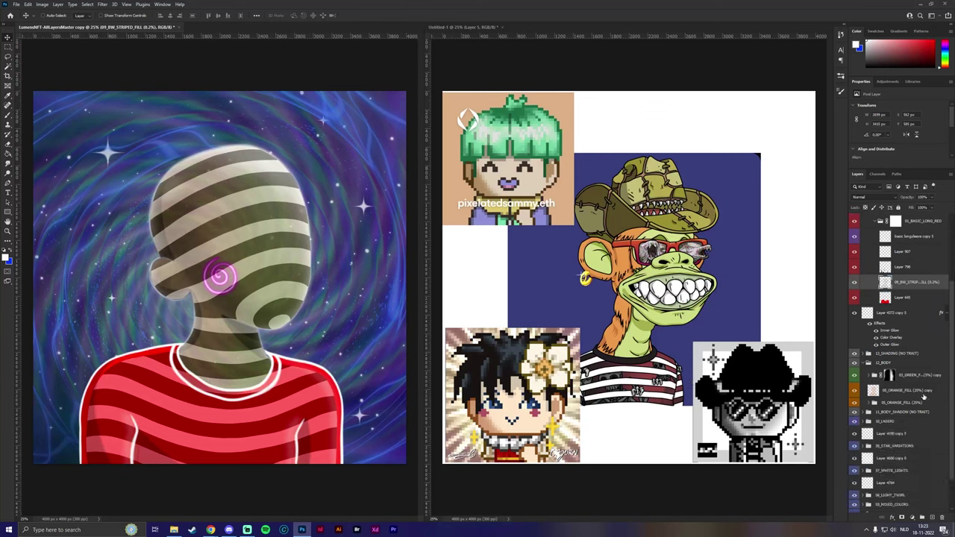
{"action": "left_click", "coordinate": [865, 363]}
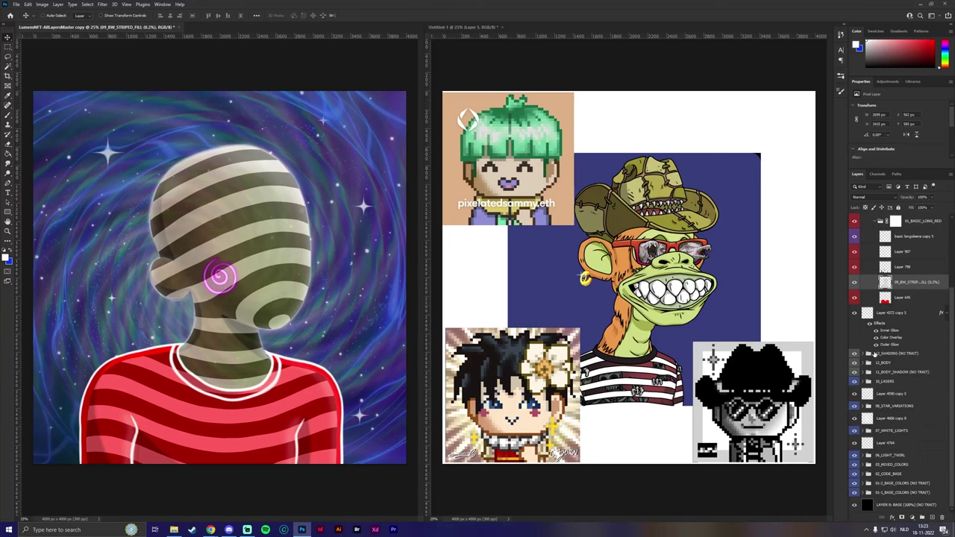
{"action": "key", "text": "ctrl+t"}
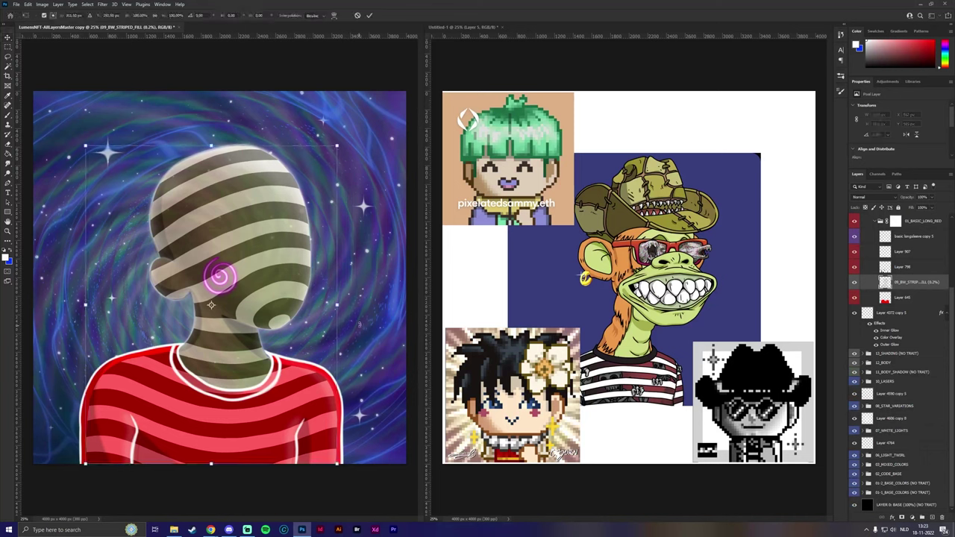
{"action": "left_click_drag", "start_coordinate": [337, 306], "coordinate": [368, 296]}
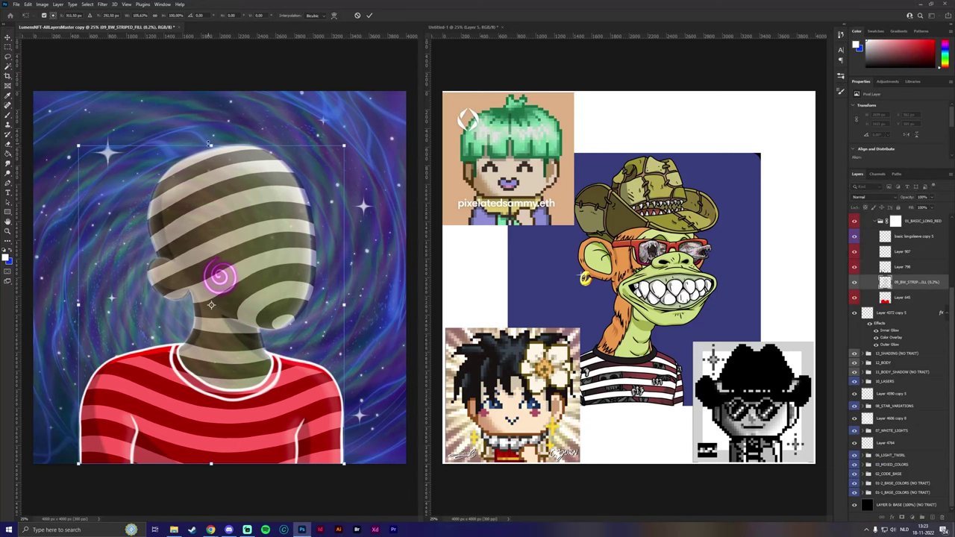
{"action": "left_click_drag", "start_coordinate": [209, 142], "coordinate": [212, 125]}
{"action": "key", "text": "Return"}
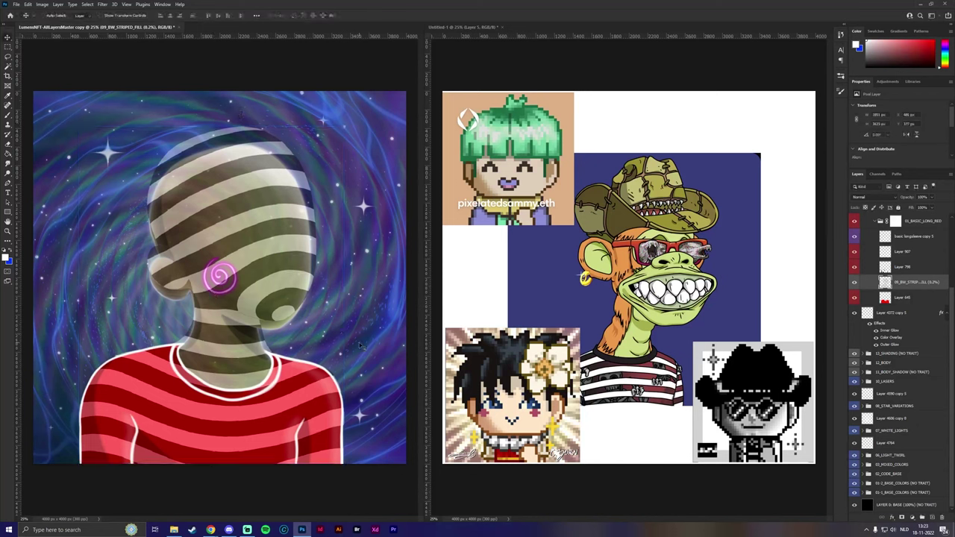
{"action": "key", "text": "ctrl+alt+g"}
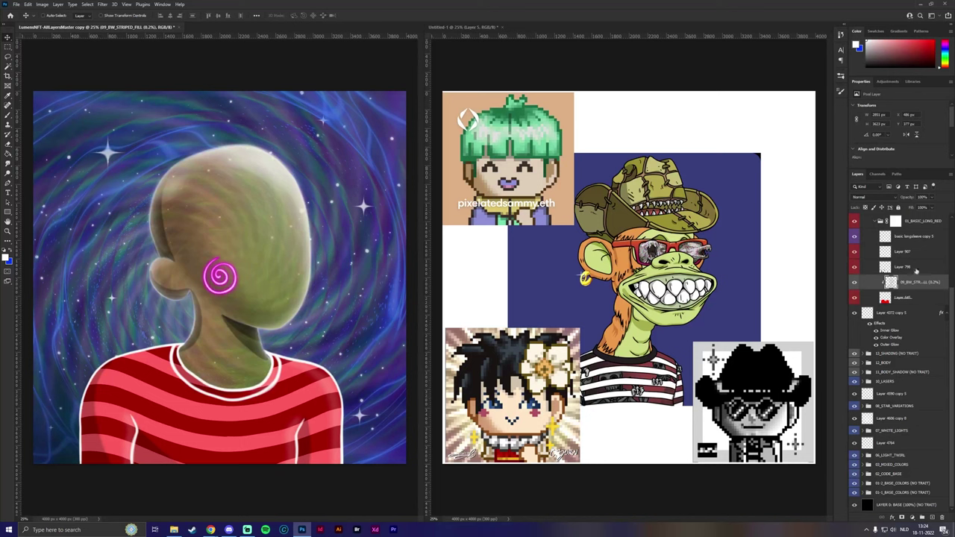
Step: Duplicate the striped fill into five additional copies, all clipped to the red shirt base layer, to build up solid black and white stripes
{"action": "left_click", "coordinate": [908, 300]}
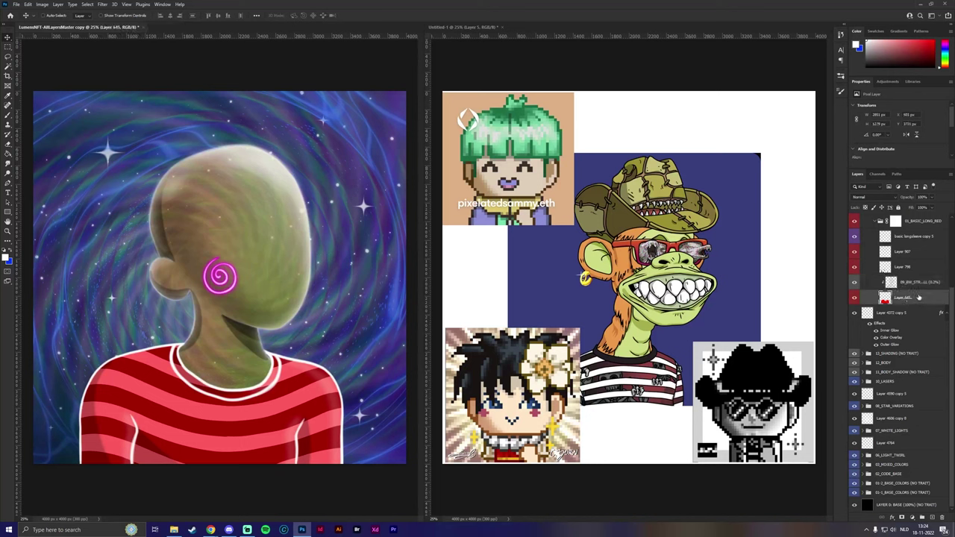
{"action": "scroll", "coordinate": [916, 291], "scroll_direction": "up", "scroll_amount": 2}
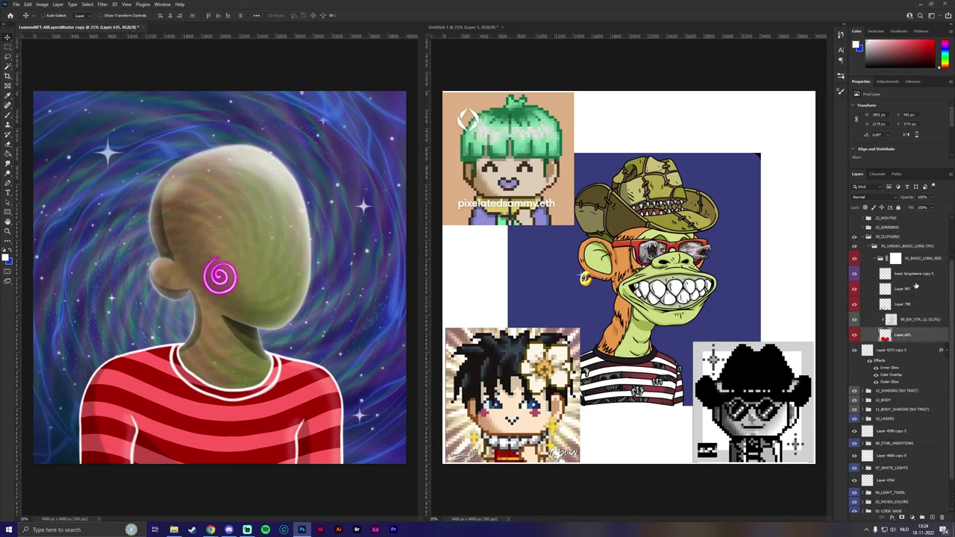
{"action": "left_click", "coordinate": [854, 258]}
{"action": "left_click", "coordinate": [854, 258]}
{"action": "left_click", "coordinate": [918, 321]}
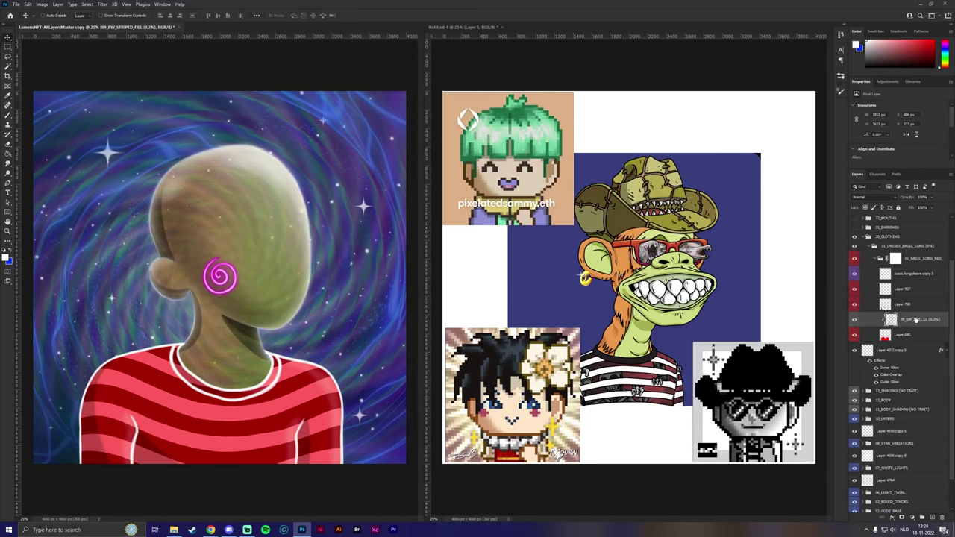
{"action": "key", "text": "ctrl+j"}
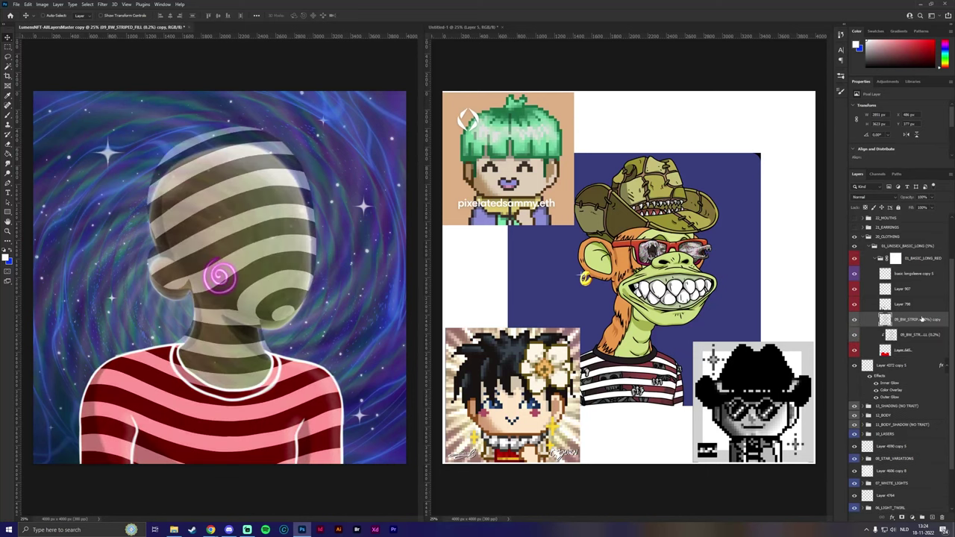
{"action": "left_click", "coordinate": [919, 335]}
{"action": "key", "text": "ctrl+alt+g"}
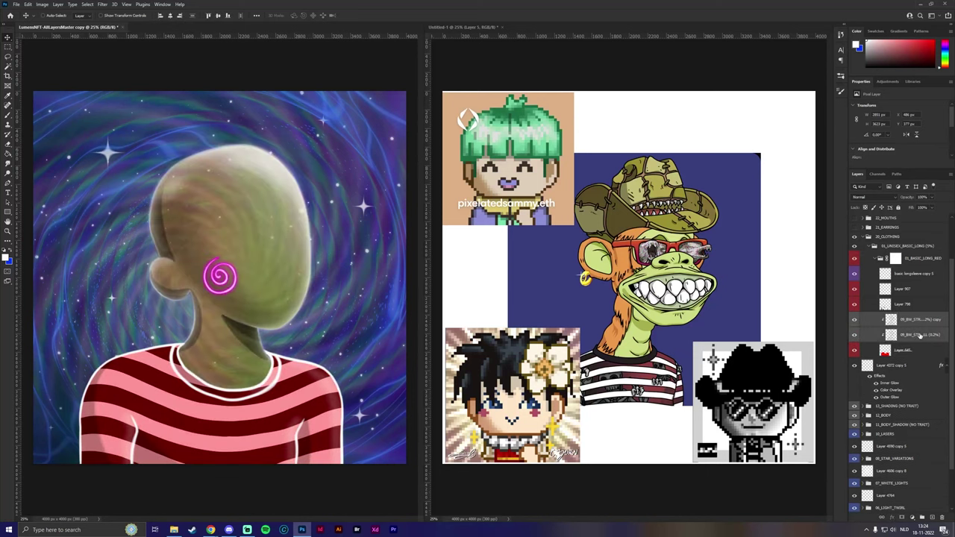
{"action": "left_click_drag", "start_coordinate": [908, 326], "coordinate": [912, 379]}
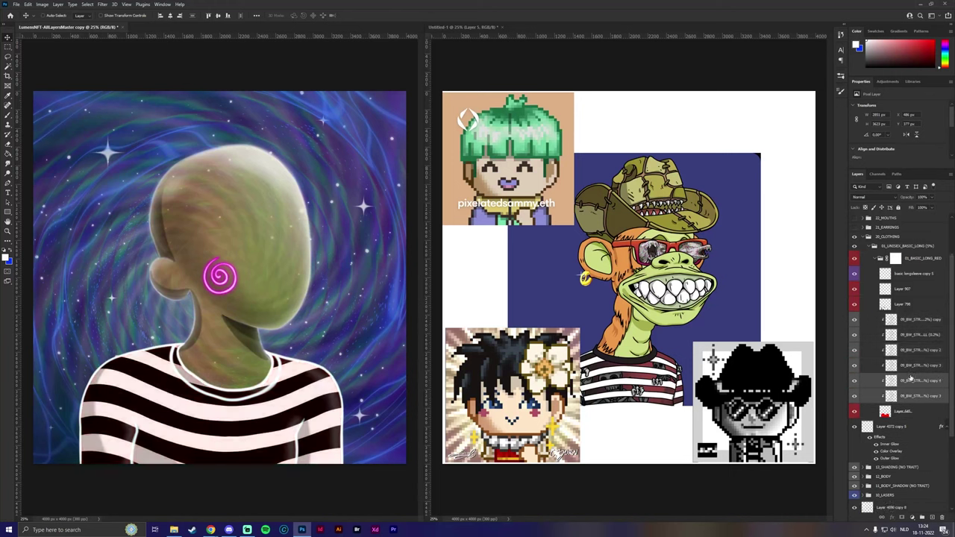
Step: Merge the six clipped 09_BW_STRIPED_FILL layers into one layer
{"action": "left_click", "coordinate": [914, 327]}
{"action": "left_click", "coordinate": [915, 400], "text": "shift"}
{"action": "right_click", "coordinate": [927, 355]}
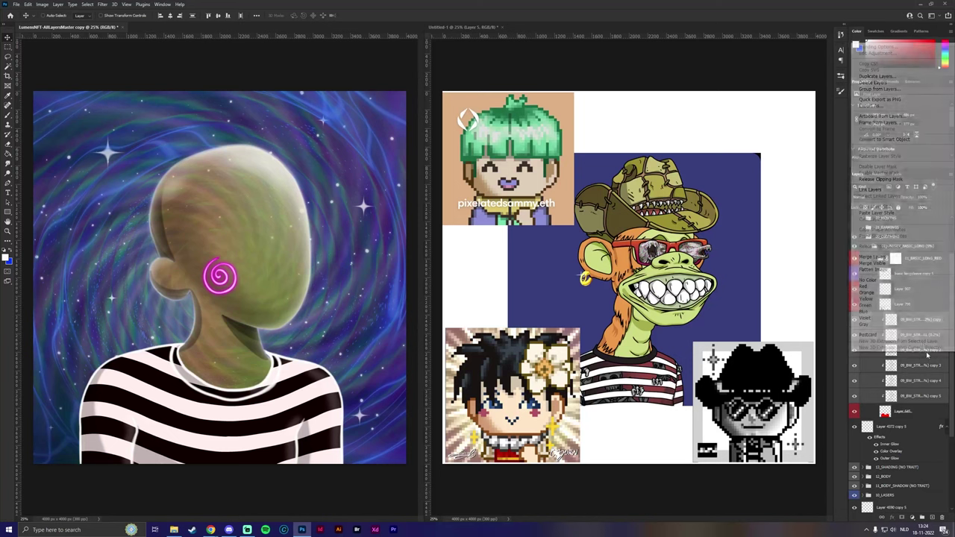
{"action": "left_click", "coordinate": [879, 258]}
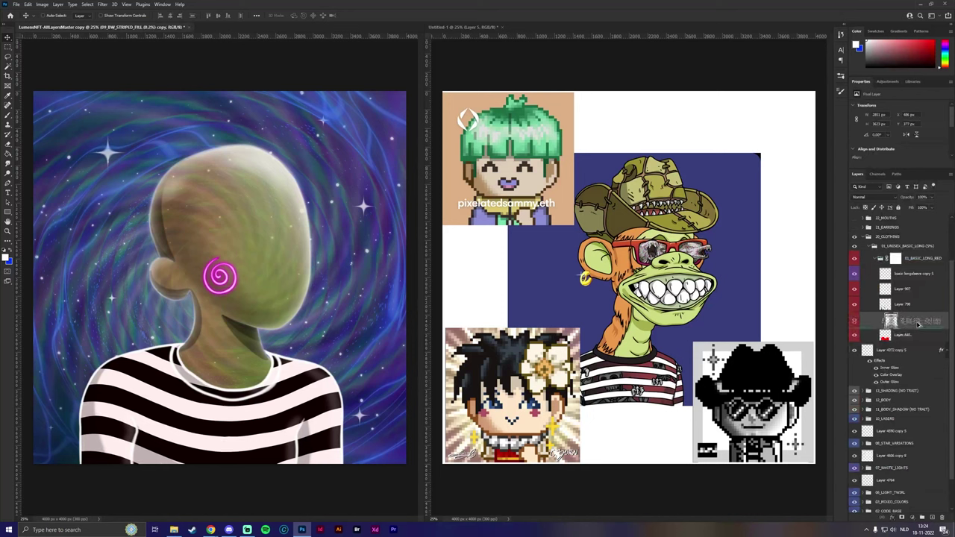
Step: Duplicate the merged stripe layer and place the copy above it with the Difference blend mode
{"action": "key", "text": "ctrl+j"}
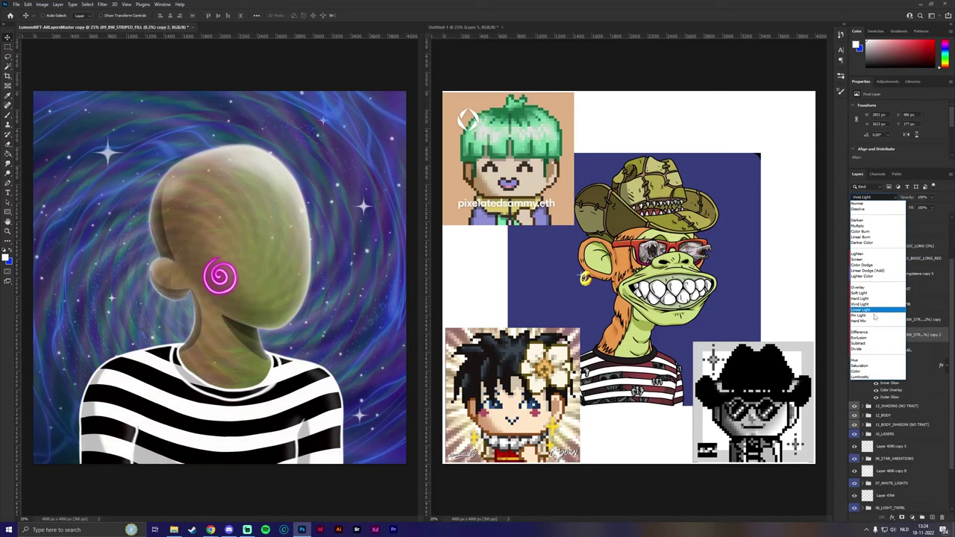
{"action": "left_click", "coordinate": [860, 289]}
{"action": "key", "text": "ctrl+t"}
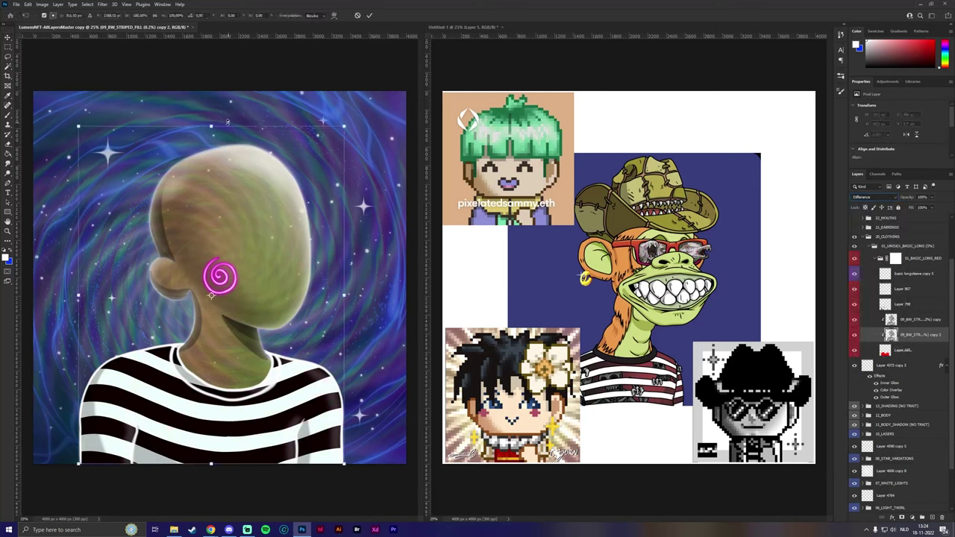
{"action": "left_click_drag", "start_coordinate": [216, 125], "coordinate": [210, 159]}
{"action": "key", "text": "ctrl+z"}
{"action": "key", "text": "Return"}
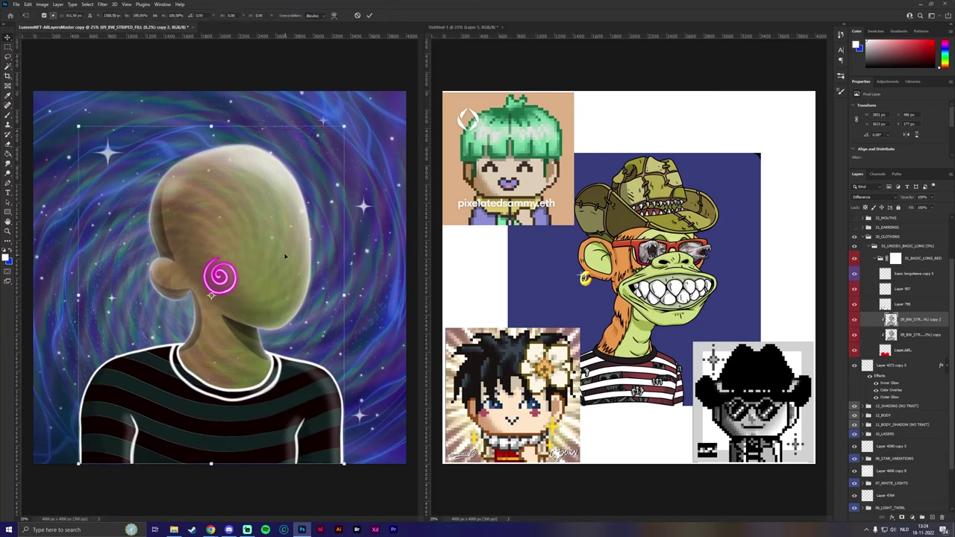
Step: Stretch the Difference stripe copy to about 118% width and slightly more height with Free Transform, offsetting its stripes from the layer below
{"action": "key", "text": "ctrl+t"}
{"action": "mouse_move", "coordinate": [211, 124]}
{"action": "left_mouse_down"}
{"action": "mouse_move", "coordinate": [218, 87]}
{"action": "mouse_move", "coordinate": [221, 113]}
{"action": "left_mouse_up"}
{"action": "left_click_drag", "start_coordinate": [344, 289], "coordinate": [367, 288]}
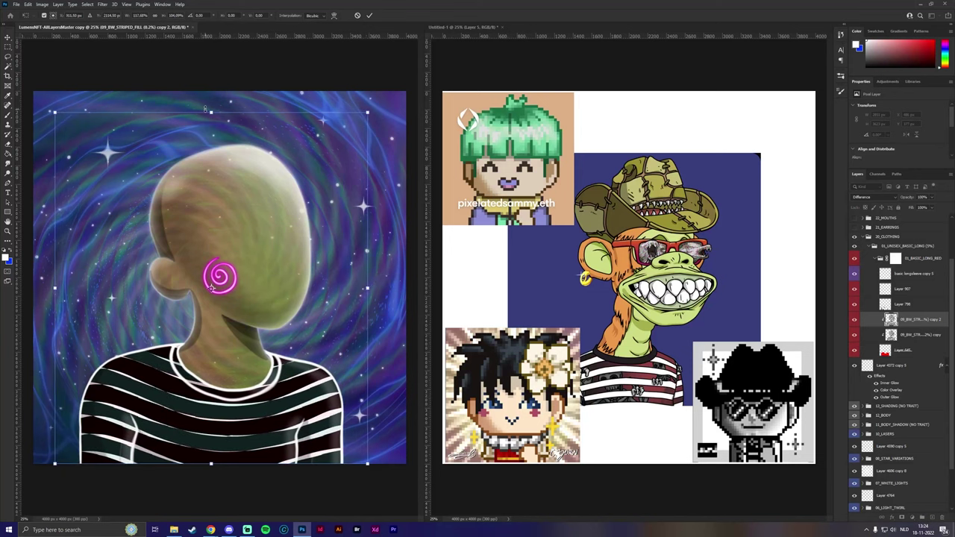
{"action": "left_click_drag", "start_coordinate": [211, 112], "coordinate": [224, 135]}
{"action": "left_click_drag", "start_coordinate": [369, 298], "coordinate": [371, 300]}
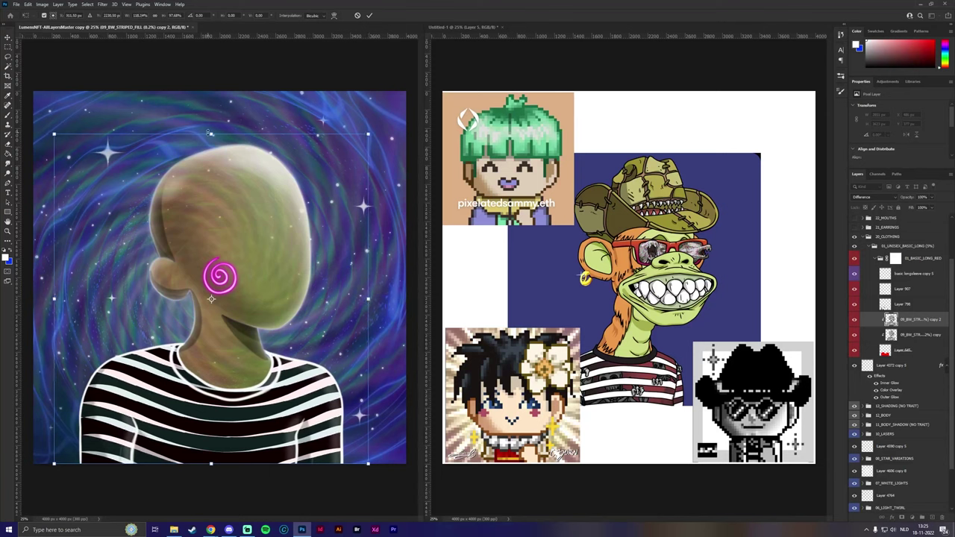
{"action": "mouse_move", "coordinate": [212, 134]}
{"action": "left_mouse_down"}
{"action": "mouse_move", "coordinate": [211, 107]}
{"action": "mouse_move", "coordinate": [211, 129]}
{"action": "left_mouse_up"}
{"action": "key", "text": "Return"}
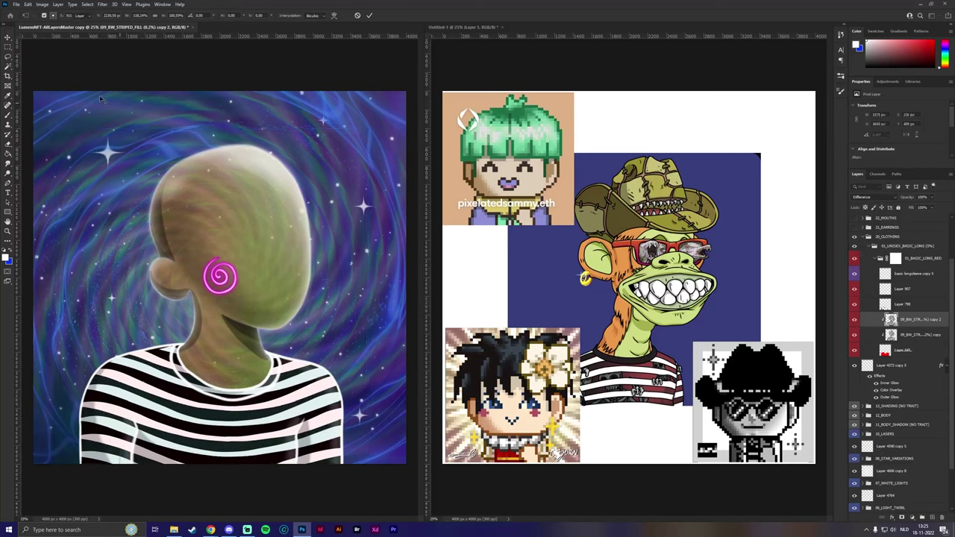
Step: Warp the Difference stripe copy, pulling its lower edge down, its right side outward and its lower-left corner beyond the sleeve
{"action": "left_click", "coordinate": [28, 4]}
{"action": "mouse_move", "coordinate": [71, 176]}
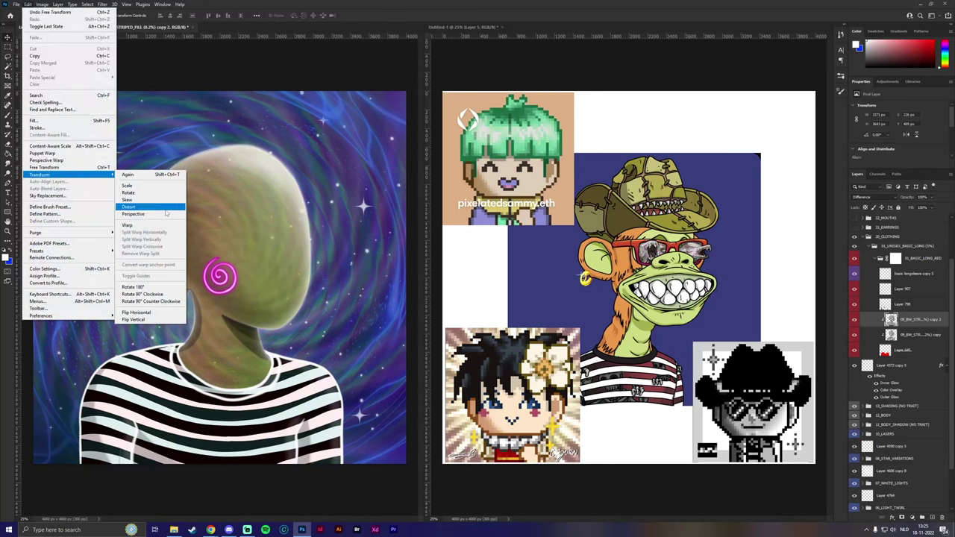
{"action": "left_click", "coordinate": [126, 225]}
{"action": "left_click_drag", "start_coordinate": [239, 401], "coordinate": [232, 479]}
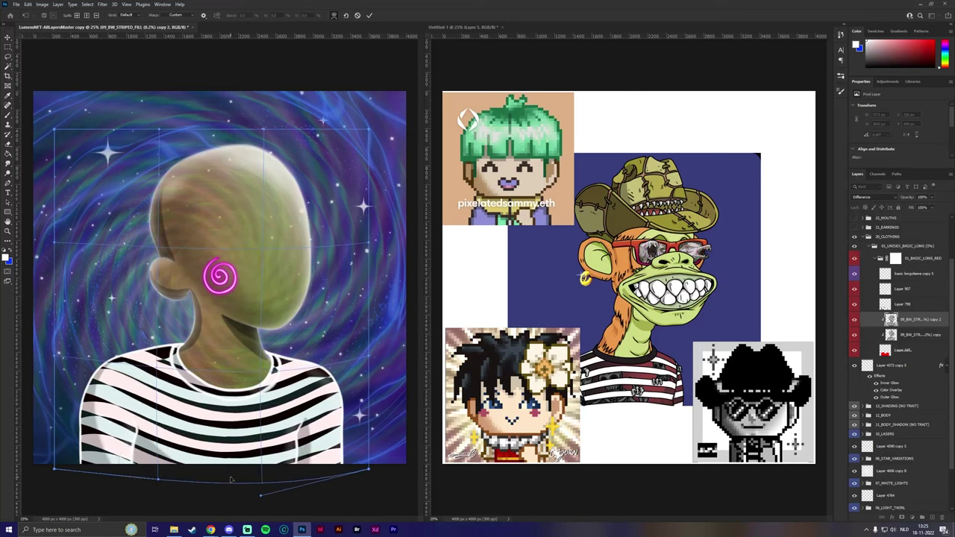
{"action": "left_click_drag", "start_coordinate": [349, 342], "coordinate": [390, 322]}
{"action": "left_click_drag", "start_coordinate": [115, 450], "coordinate": [53, 439]}
{"action": "left_click_drag", "start_coordinate": [108, 485], "coordinate": [75, 437]}
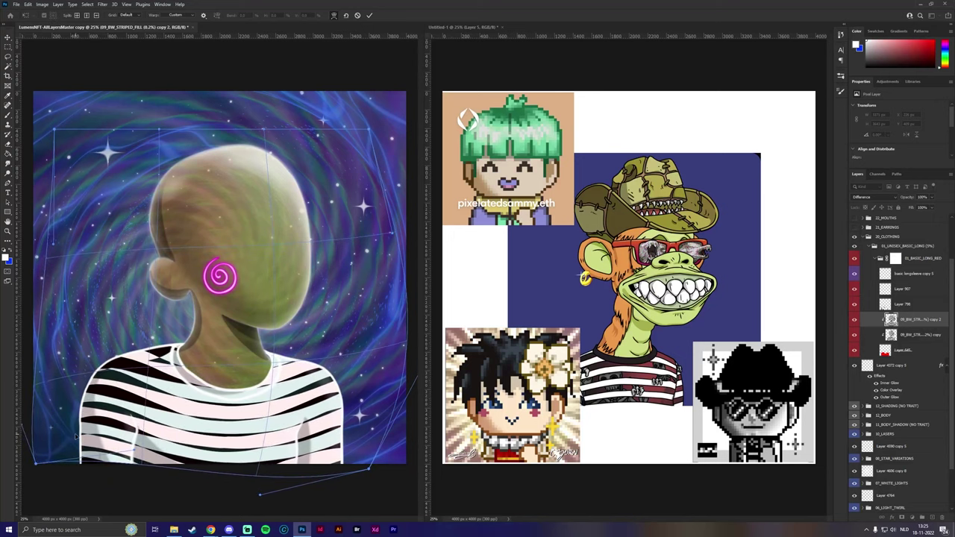
Step: Reshape the warp's lower corners and bulge its left side outward to curve the stripes over the shoulders and sleeves
{"action": "left_click_drag", "start_coordinate": [255, 481], "coordinate": [270, 485]}
{"action": "left_click_drag", "start_coordinate": [378, 461], "coordinate": [352, 469]}
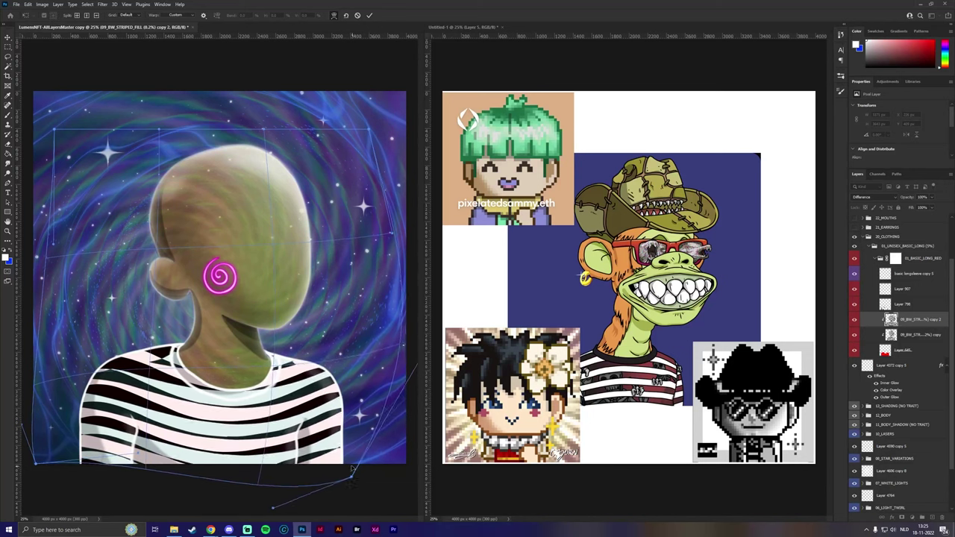
{"action": "left_click_drag", "start_coordinate": [66, 448], "coordinate": [64, 460]}
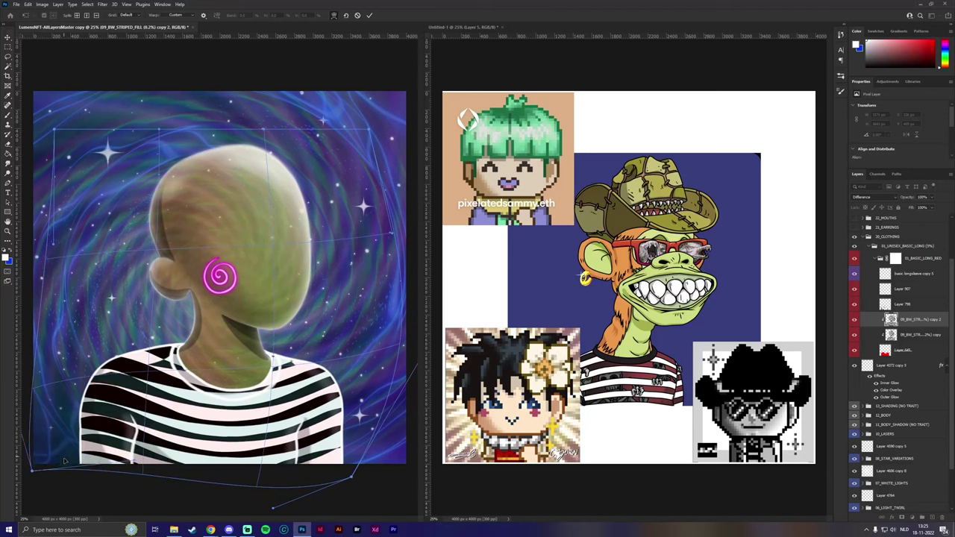
{"action": "left_click_drag", "start_coordinate": [48, 388], "coordinate": [10, 331]}
{"action": "left_click_drag", "start_coordinate": [383, 422], "coordinate": [383, 405]}
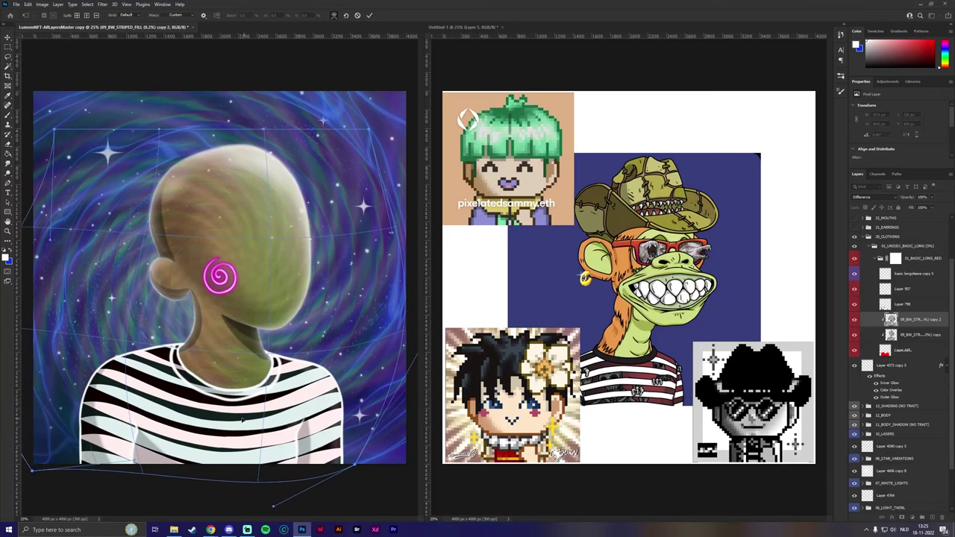
Step: Warp the Difference stripe copy further, shifting its middle across the chest and pulling its lower-right corner and left side outward
{"action": "left_click_drag", "start_coordinate": [222, 417], "coordinate": [210, 434]}
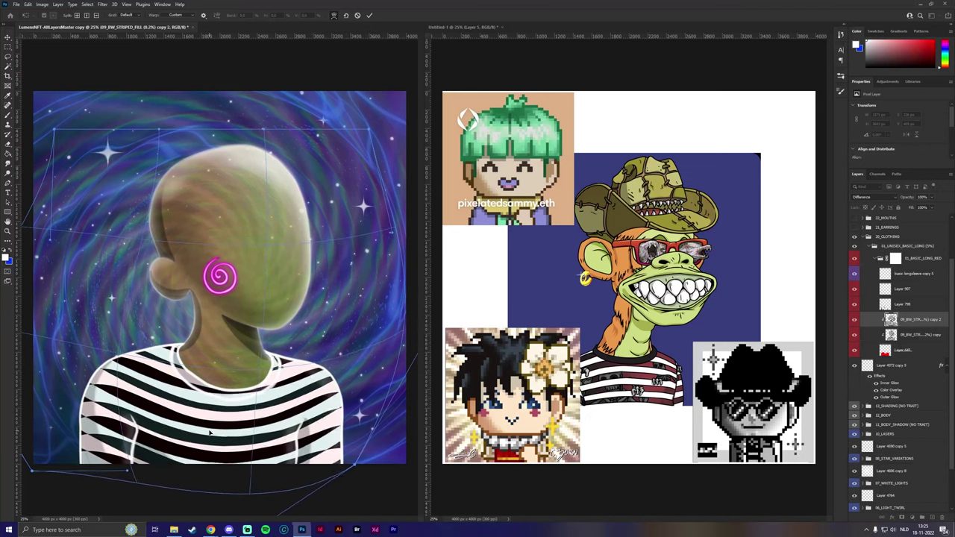
{"action": "left_click_drag", "start_coordinate": [209, 432], "coordinate": [266, 436]}
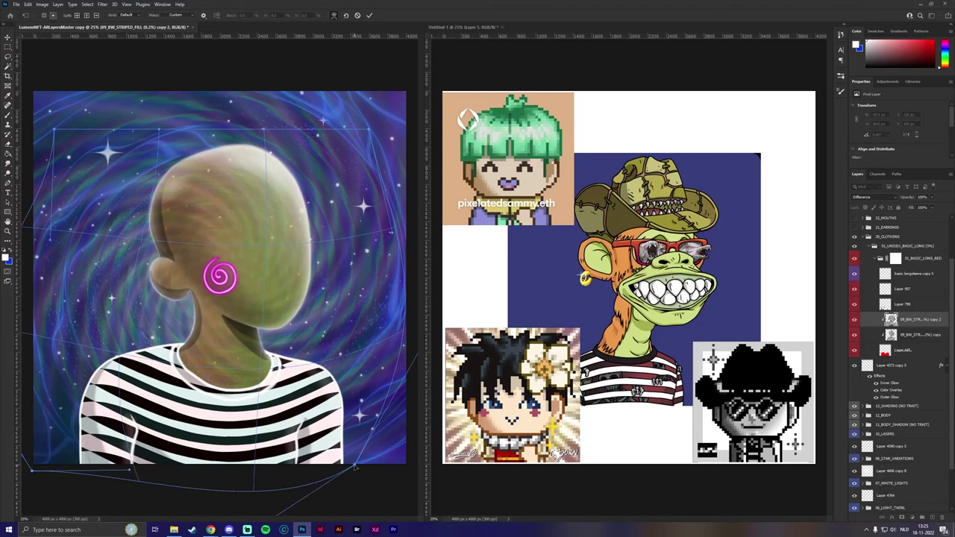
{"action": "left_click_drag", "start_coordinate": [355, 468], "coordinate": [381, 466]}
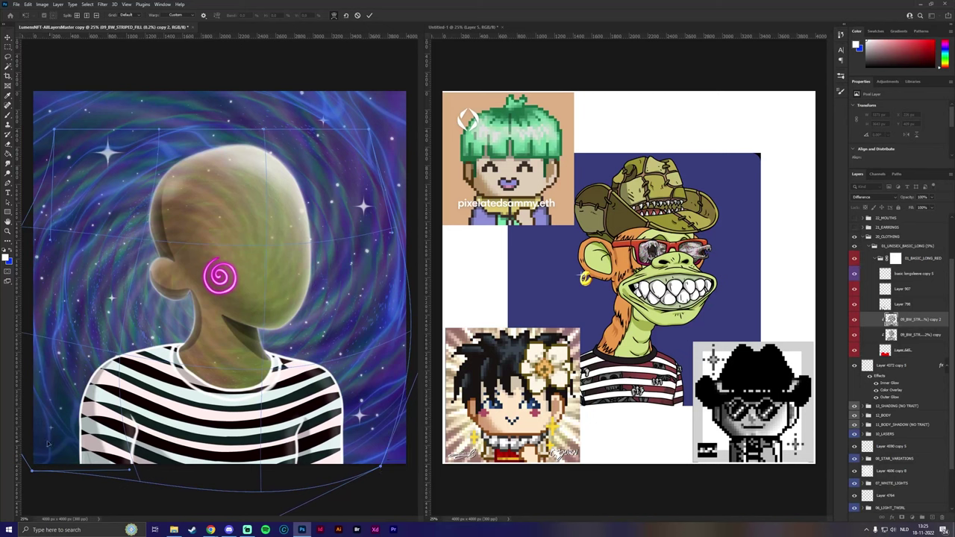
{"action": "left_click_drag", "start_coordinate": [59, 441], "coordinate": [26, 435]}
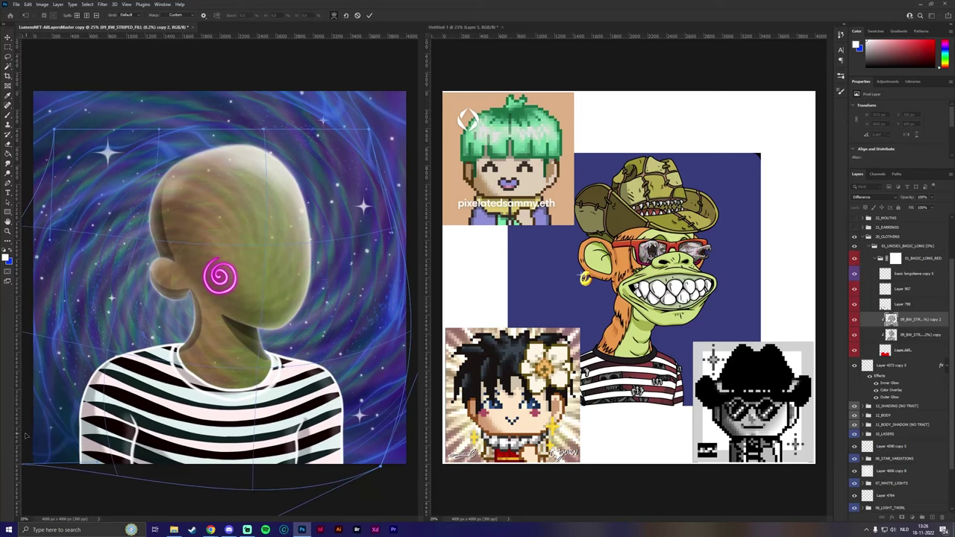
{"action": "left_click_drag", "start_coordinate": [241, 373], "coordinate": [245, 381]}
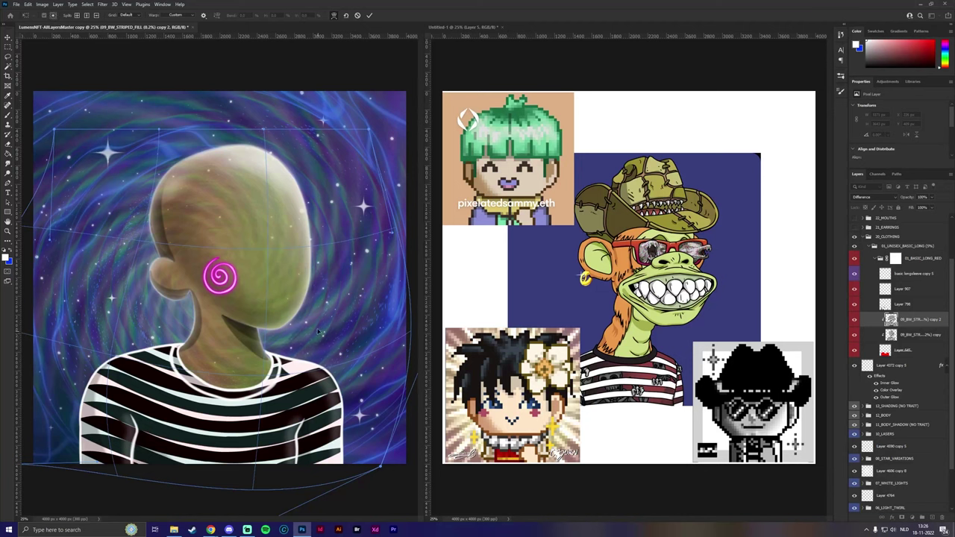
Step: Raise the warp's right side and bulge its lower edge to curve the Difference stripes across the torso, and apply the warp
{"action": "left_click_drag", "start_coordinate": [319, 331], "coordinate": [351, 309]}
{"action": "left_click_drag", "start_coordinate": [227, 391], "coordinate": [220, 404]}
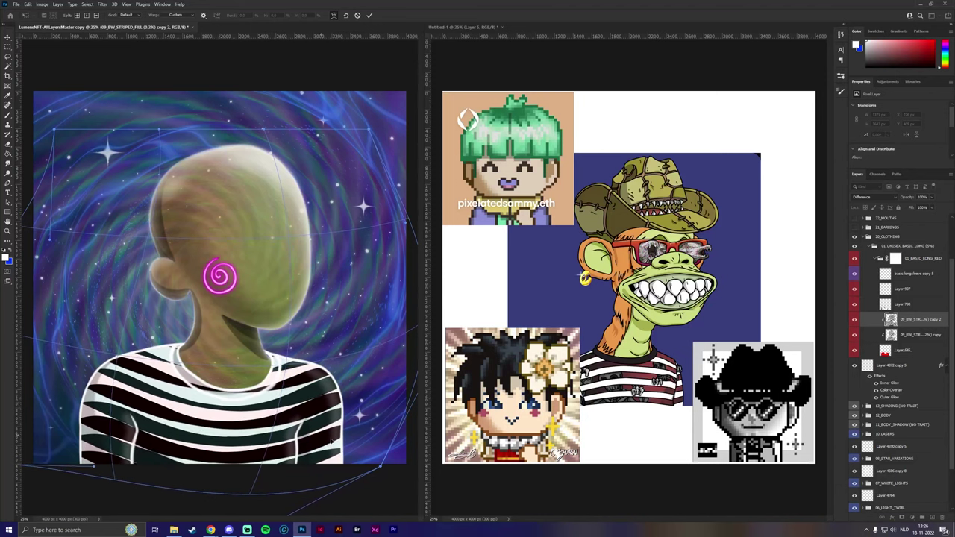
{"action": "left_click_drag", "start_coordinate": [331, 441], "coordinate": [250, 489]}
{"action": "left_click_drag", "start_coordinate": [261, 420], "coordinate": [221, 482]}
{"action": "left_click_drag", "start_coordinate": [243, 306], "coordinate": [247, 315]}
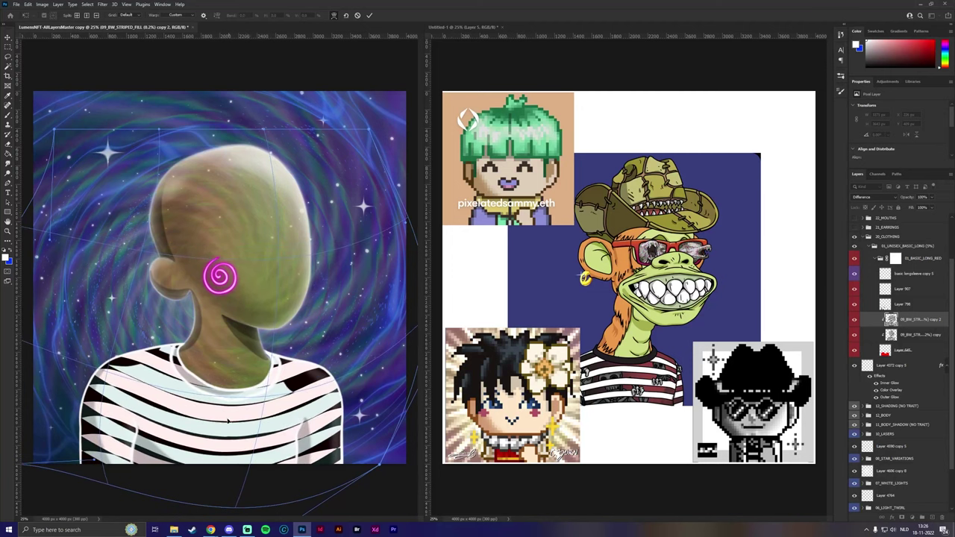
{"action": "left_click_drag", "start_coordinate": [220, 503], "coordinate": [363, 372]}
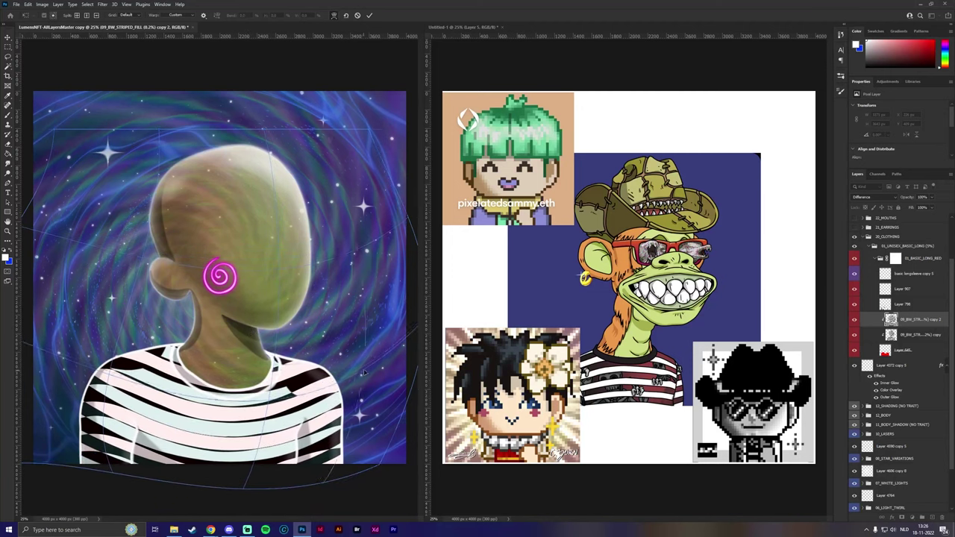
{"action": "key", "text": "Return"}
Step: Stretch the Difference stripe copy to about 123% width and extend its height with Free Transform, repositioning it over the shirt
{"action": "key", "text": "ctrl+t"}
{"action": "key", "text": "ctrl+minus"}
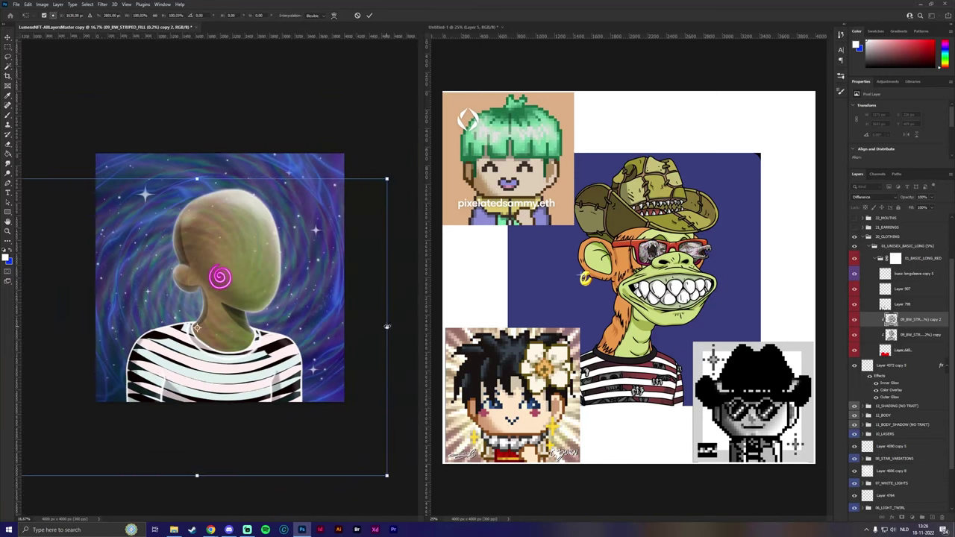
{"action": "left_click_drag", "start_coordinate": [387, 327], "coordinate": [433, 326]}
{"action": "mouse_move", "coordinate": [321, 334]}
{"action": "left_mouse_down"}
{"action": "mouse_move", "coordinate": [328, 324]}
{"action": "mouse_move", "coordinate": [308, 335]}
{"action": "left_mouse_up"}
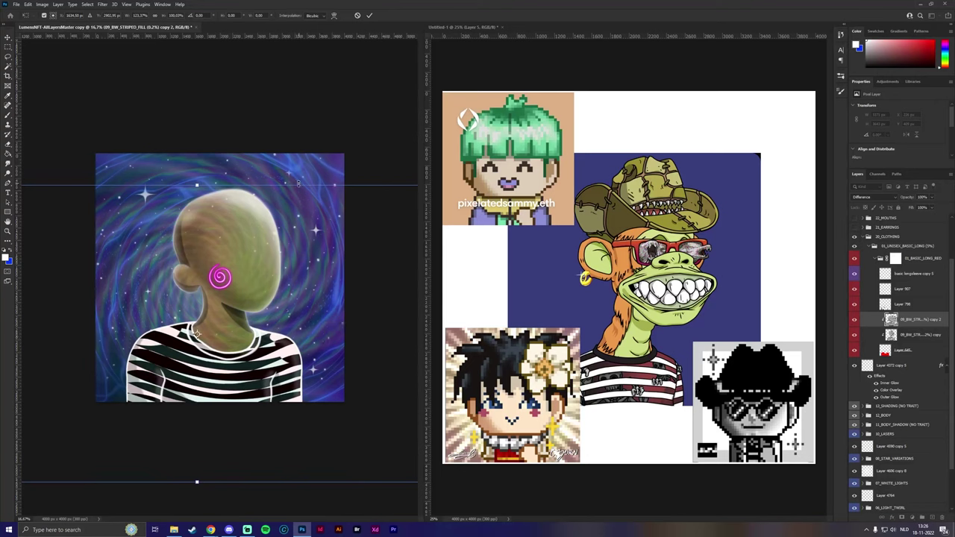
{"action": "left_click_drag", "start_coordinate": [287, 182], "coordinate": [291, 143]}
{"action": "left_click_drag", "start_coordinate": [294, 293], "coordinate": [301, 296]}
{"action": "key", "text": "Return"}
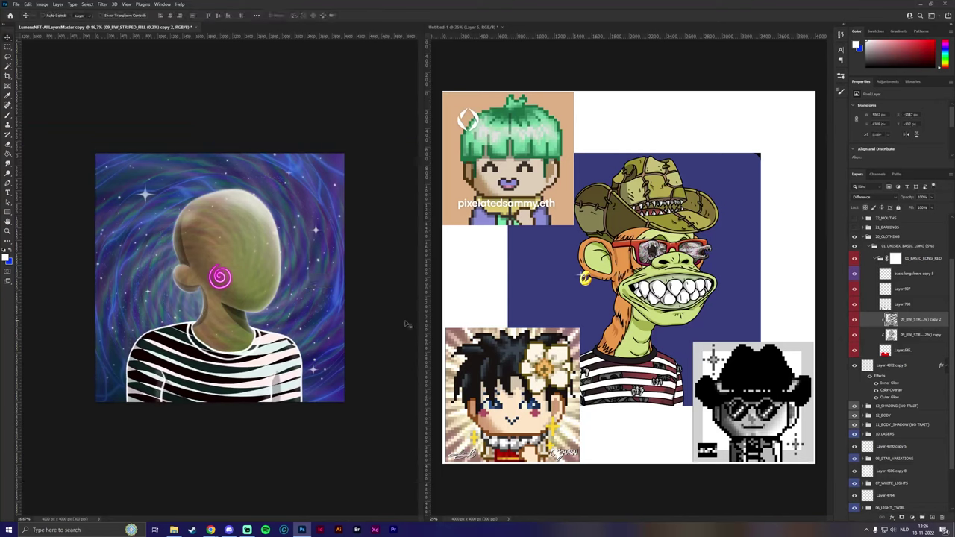
Step: Hide the Difference stripe copy and merge both stripe layers with the shirt's base layer into one layer
{"action": "left_click", "coordinate": [854, 319]}
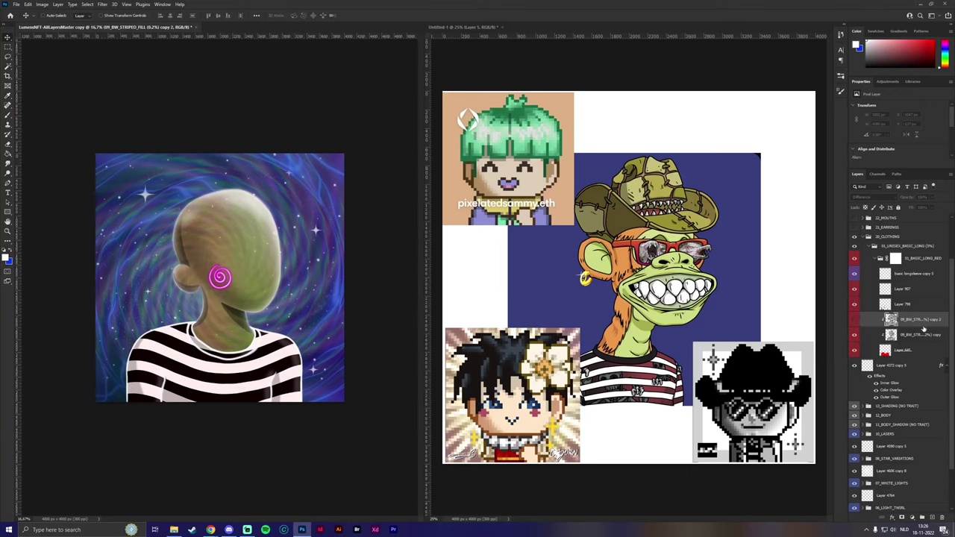
{"action": "left_click", "coordinate": [923, 351]}
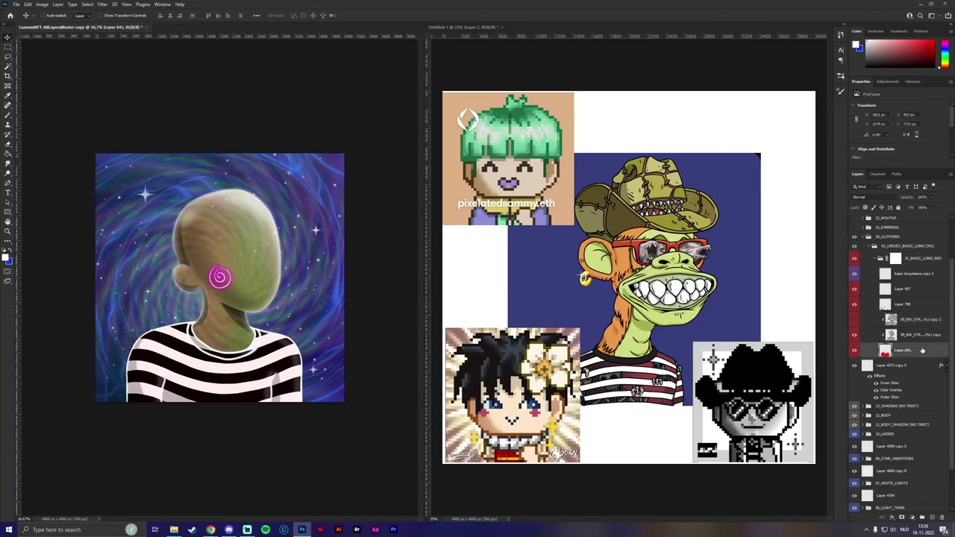
{"action": "right_click", "coordinate": [917, 326]}
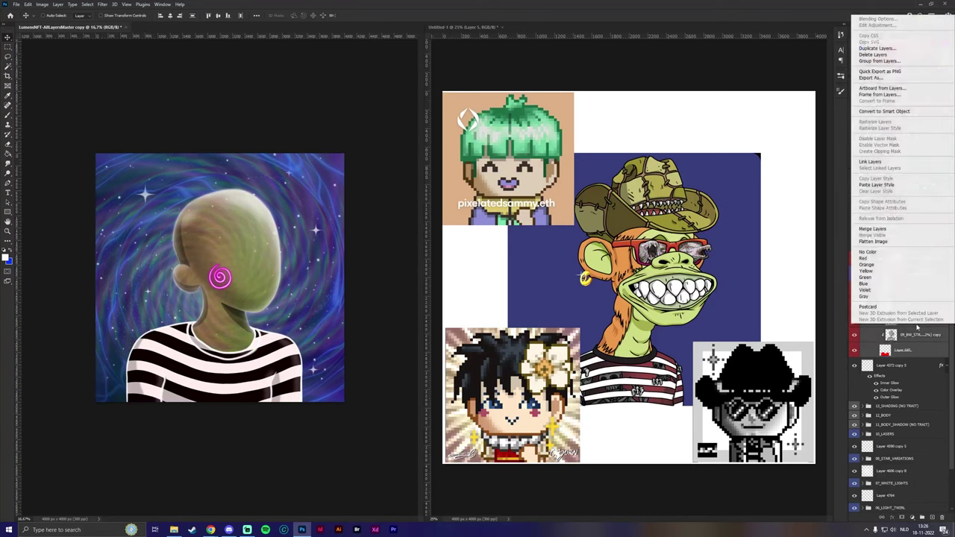
{"action": "left_click", "coordinate": [891, 231]}
Step: Lower the merged striped shirt layer's opacity to about 45%
{"action": "left_click", "coordinate": [929, 197]}
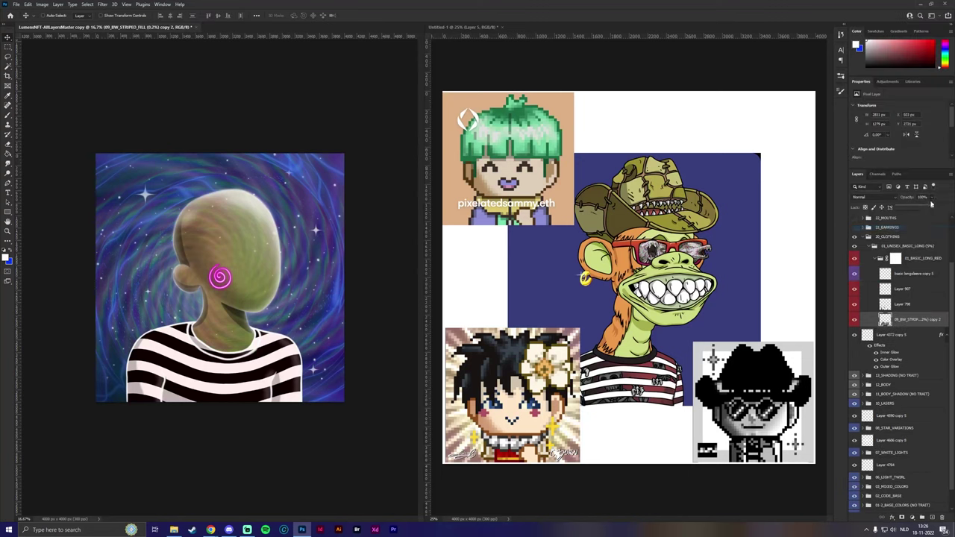
{"action": "left_click_drag", "start_coordinate": [932, 207], "coordinate": [914, 209]}
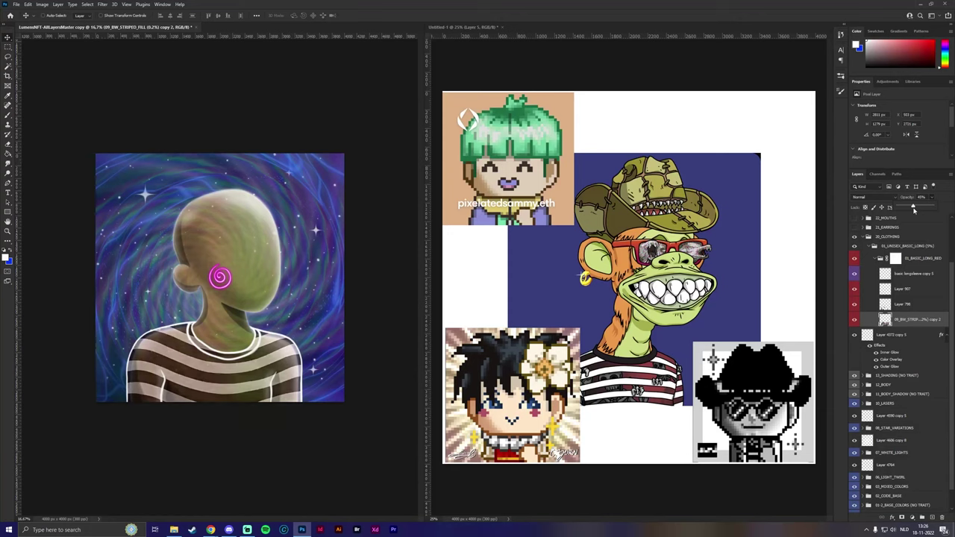
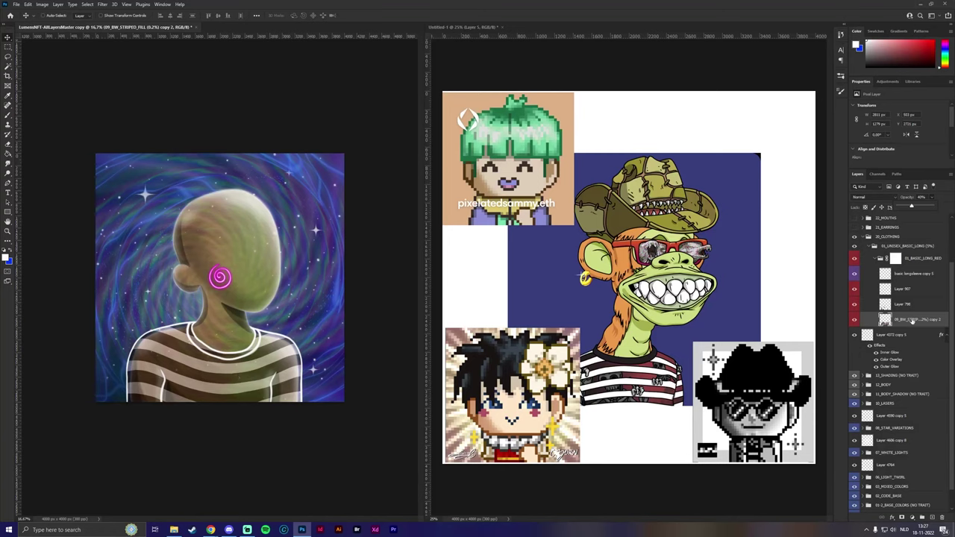
Step: Paint black along the shirt's neckline on the merged striped layer with the Soft Round brush to fill the collar band
{"action": "left_click", "coordinate": [8, 114]}
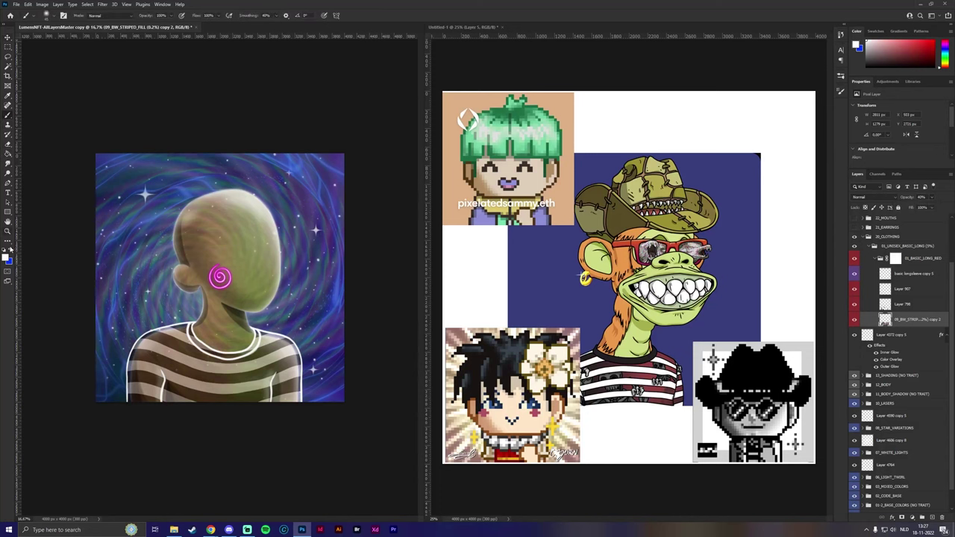
{"action": "key", "text": "d"}
{"action": "key", "text": "ctrl+plus"}
{"action": "key", "text": "ctrl+plus"}
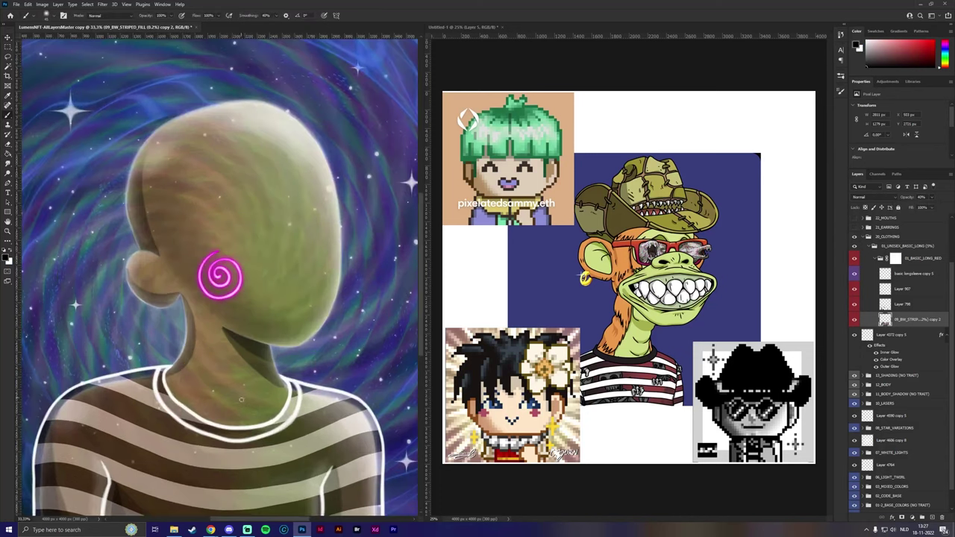
{"action": "left_click_drag", "start_coordinate": [254, 413], "coordinate": [332, 293]}
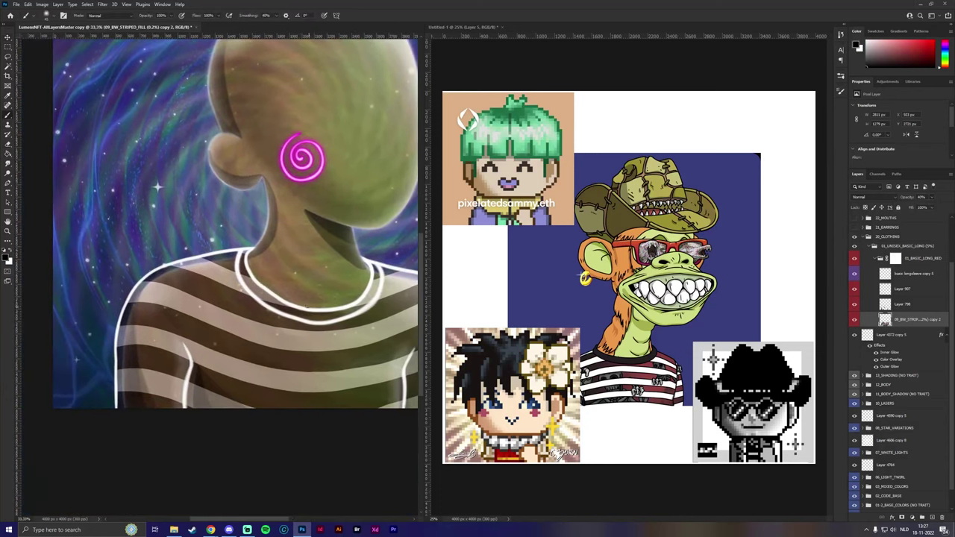
{"action": "left_click", "coordinate": [54, 14]}
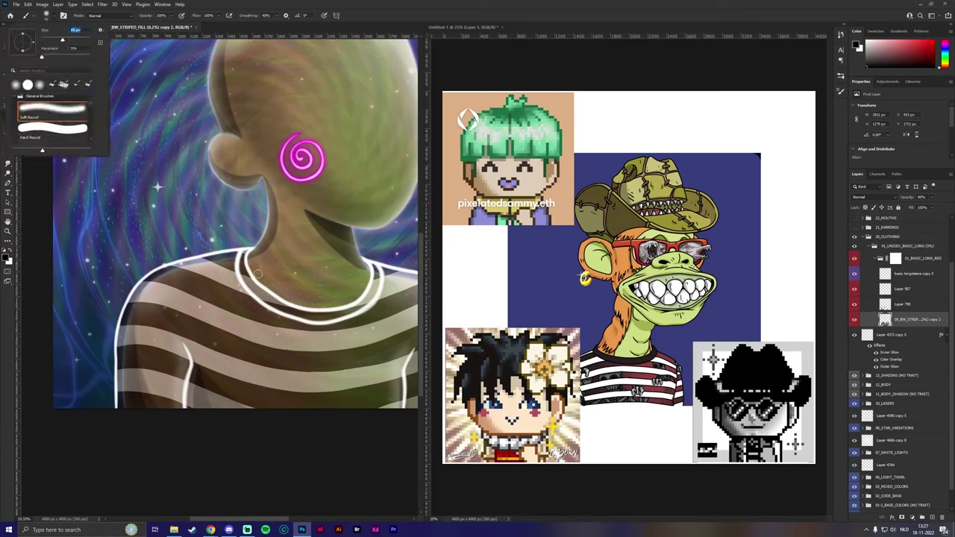
{"action": "left_click", "coordinate": [246, 252]}
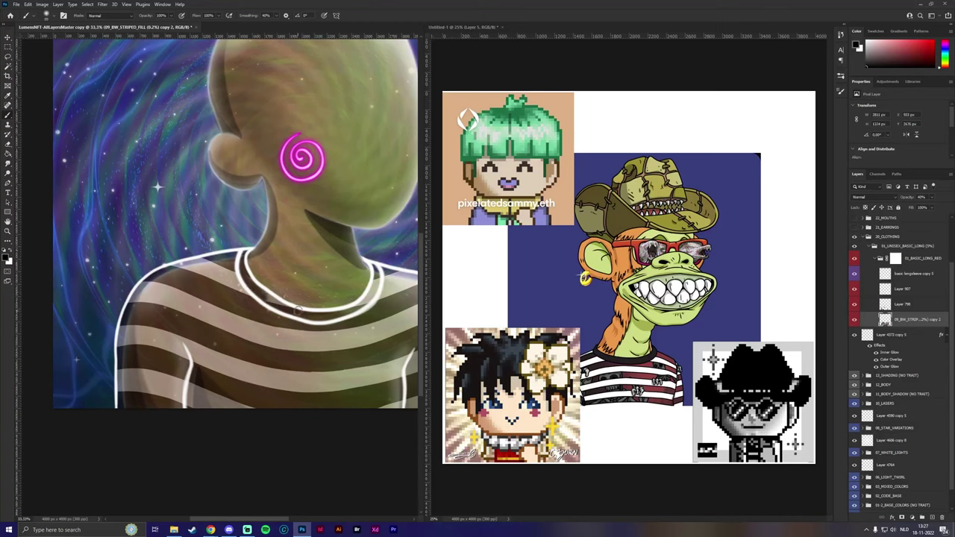
{"action": "mouse_move", "coordinate": [263, 295]}
{"action": "left_mouse_down"}
{"action": "mouse_move", "coordinate": [313, 317]}
{"action": "mouse_move", "coordinate": [360, 306]}
{"action": "left_mouse_up"}
{"action": "left_click_drag", "start_coordinate": [400, 333], "coordinate": [304, 335]}
{"action": "scroll", "coordinate": [304, 335], "scroll_direction": "down", "scroll_amount": 3}
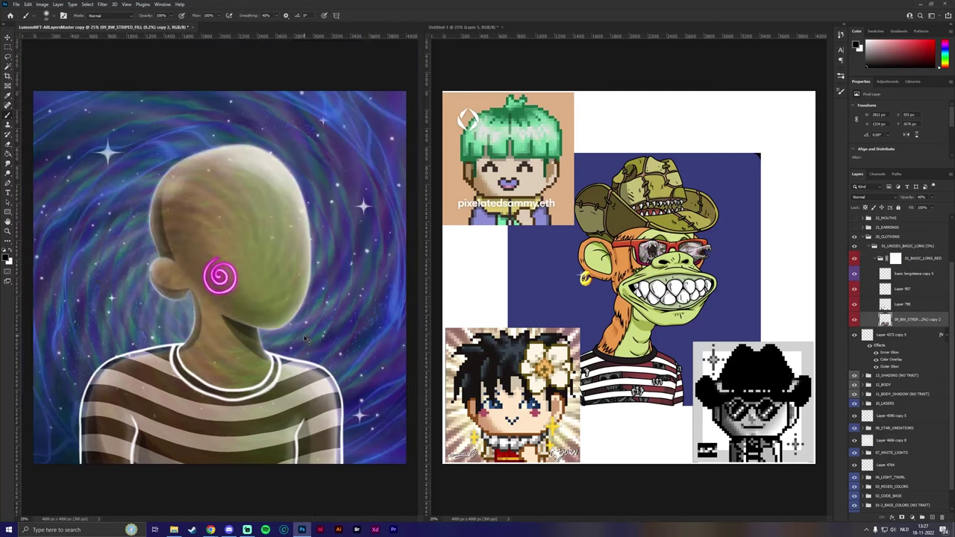
Step: Look through the colour fill layers inside the COLORING LAYERS group
{"action": "scroll", "coordinate": [351, 328], "scroll_direction": "up", "scroll_amount": 1}
{"action": "scroll", "coordinate": [367, 321], "scroll_direction": "up", "scroll_amount": 1}
{"action": "left_click", "coordinate": [932, 197]}
{"action": "left_click", "coordinate": [928, 271]}
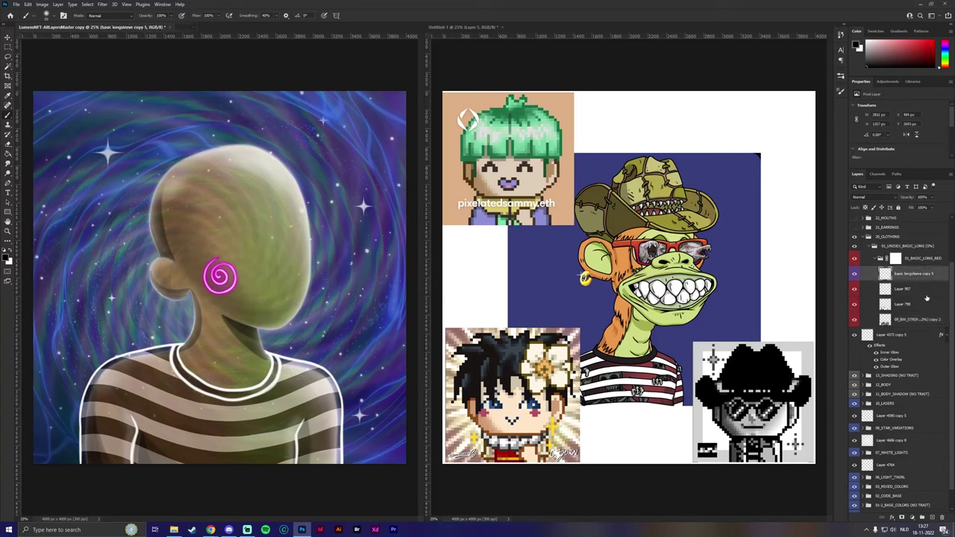
{"action": "scroll", "coordinate": [927, 299], "scroll_direction": "up", "scroll_amount": 2}
{"action": "left_click", "coordinate": [867, 218]}
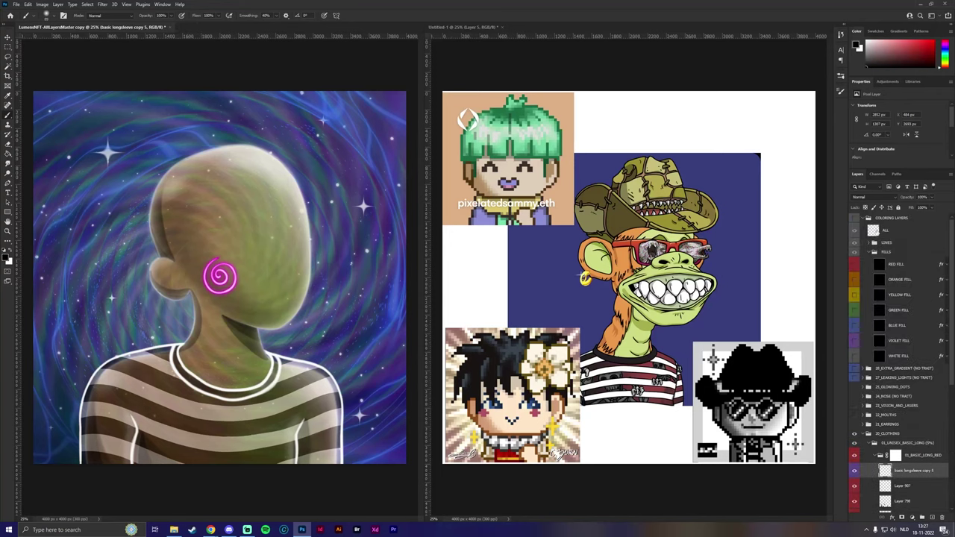
{"action": "left_click", "coordinate": [906, 297]}
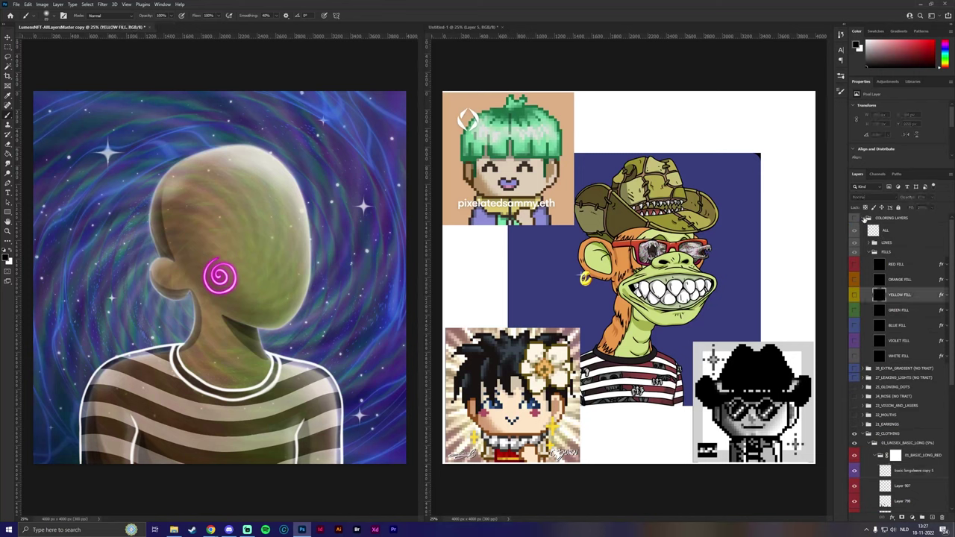
{"action": "left_click", "coordinate": [867, 217]}
Step: Set the merged striped shirt layer's opacity to 25%
{"action": "left_click", "coordinate": [913, 374]}
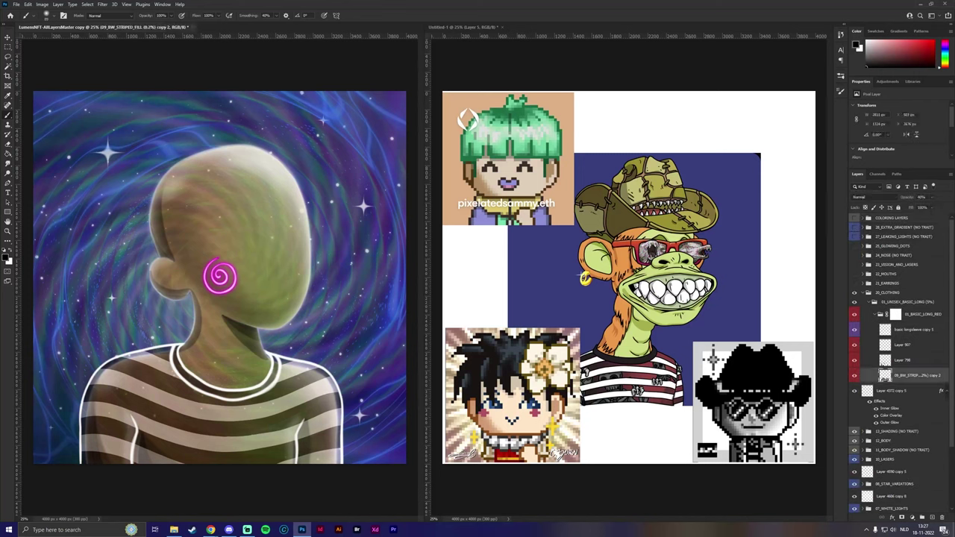
{"action": "left_click", "coordinate": [924, 197]}
{"action": "type", "text": "25"}
{"action": "key", "text": "Return"}
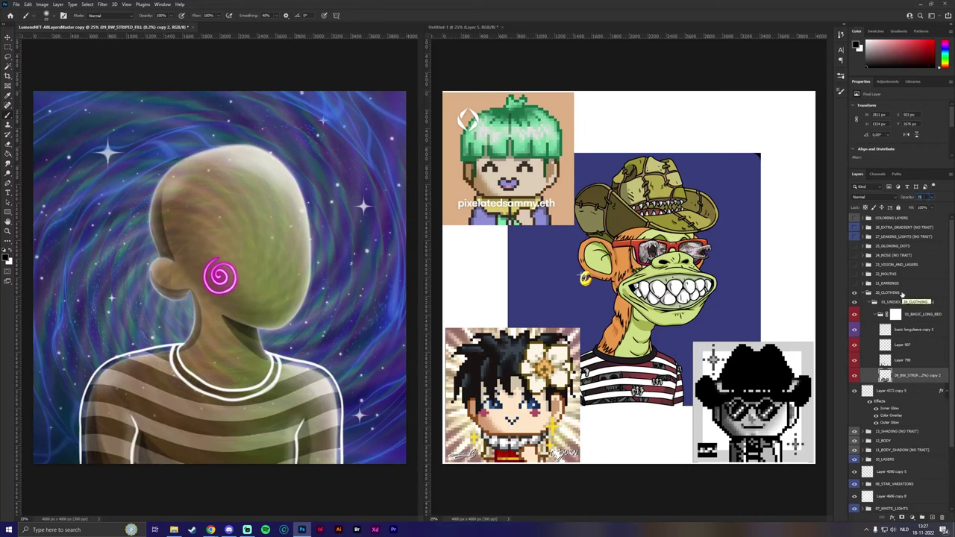
Step: Add a white (ffffff) Color Overlay to the shirt outline layer, basic longsleeve copy 5
{"action": "left_click", "coordinate": [899, 364]}
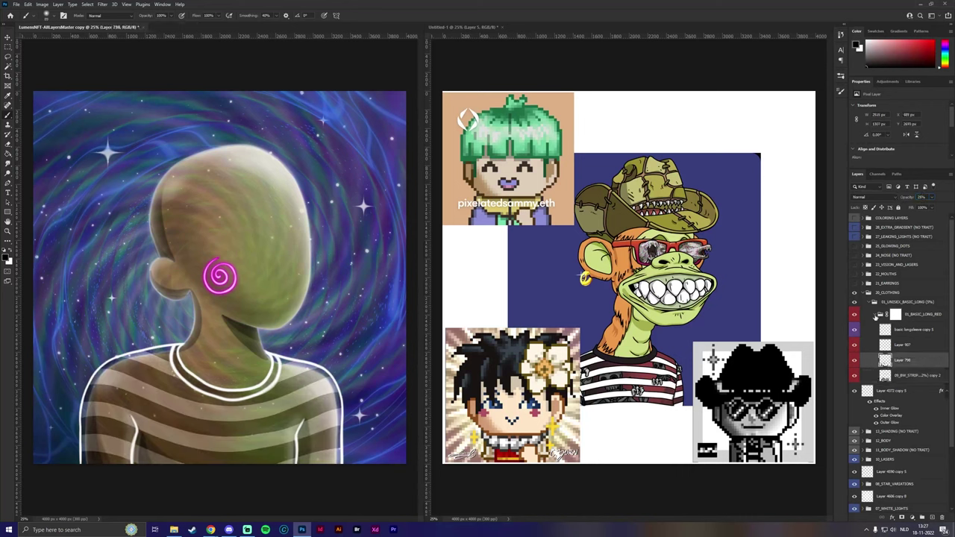
{"action": "left_click", "coordinate": [875, 315]}
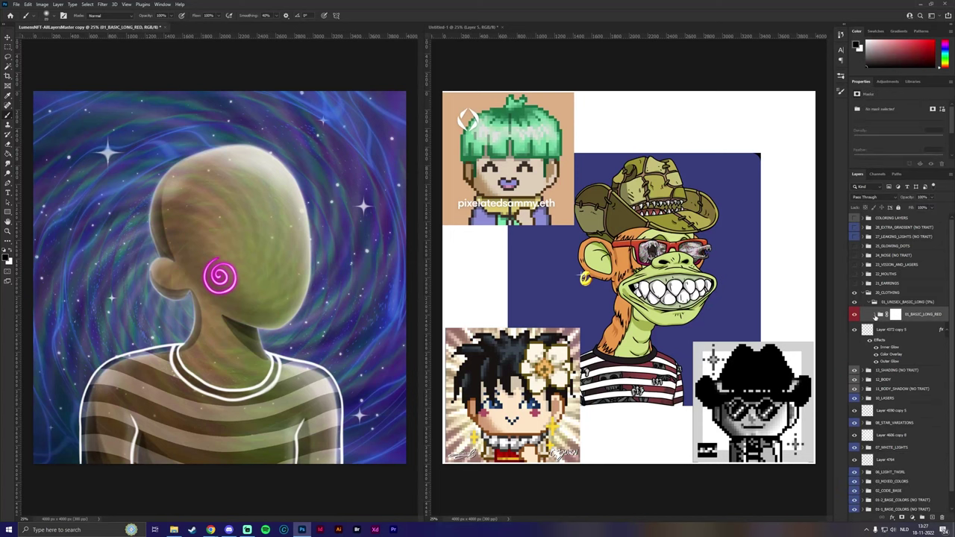
{"action": "left_click", "coordinate": [875, 315]}
{"action": "left_click", "coordinate": [944, 334]}
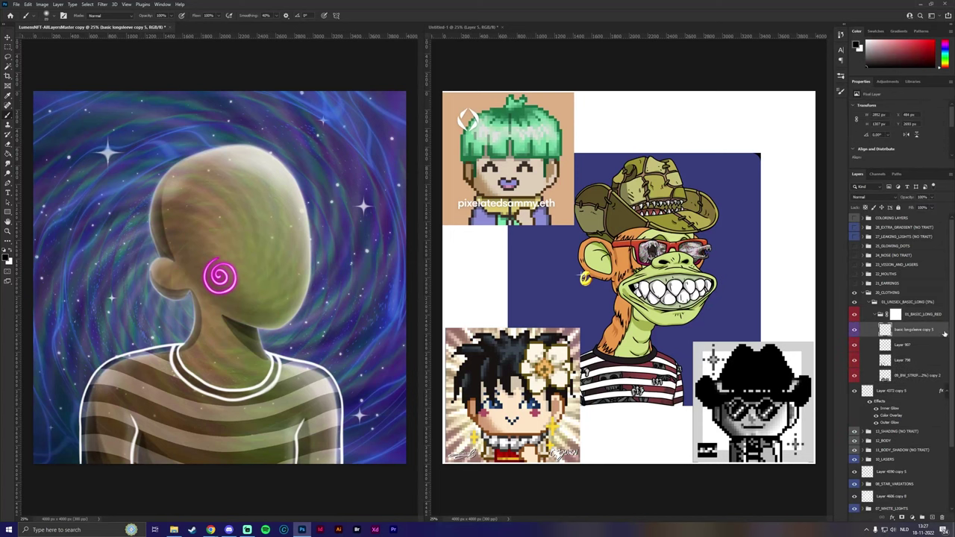
{"action": "double_click", "coordinate": [944, 334]}
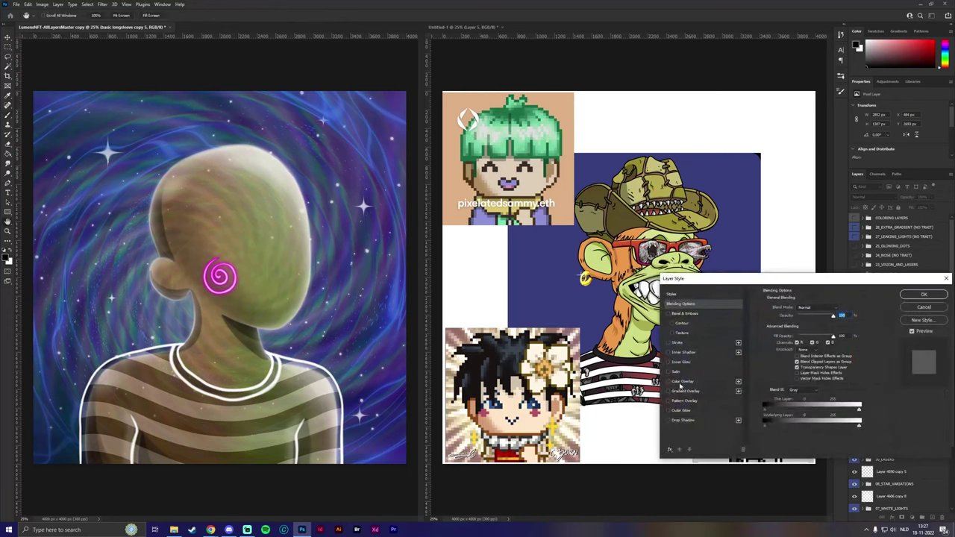
{"action": "left_click", "coordinate": [682, 381]}
{"action": "left_click", "coordinate": [840, 308]}
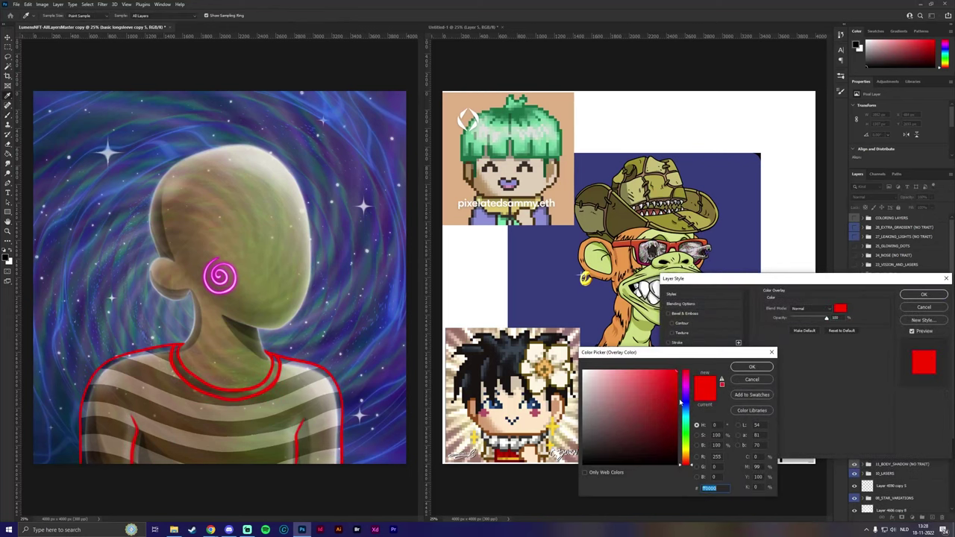
{"action": "type", "text": "ffffff"}
{"action": "left_click", "coordinate": [752, 367]}
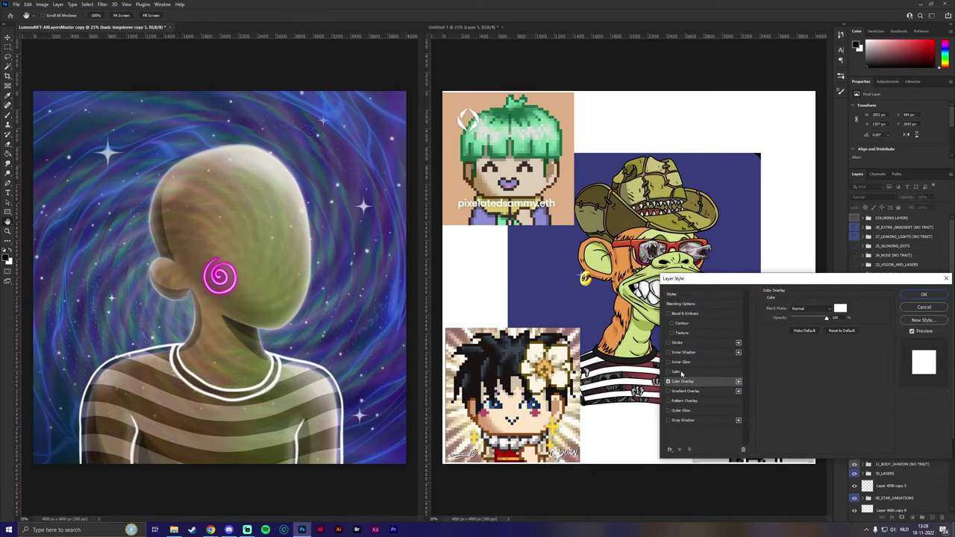
Step: Add an Outer Glow to the shirt outline in Normal blend mode with a size of about 51 px, and apply the layer style
{"action": "left_click", "coordinate": [669, 411]}
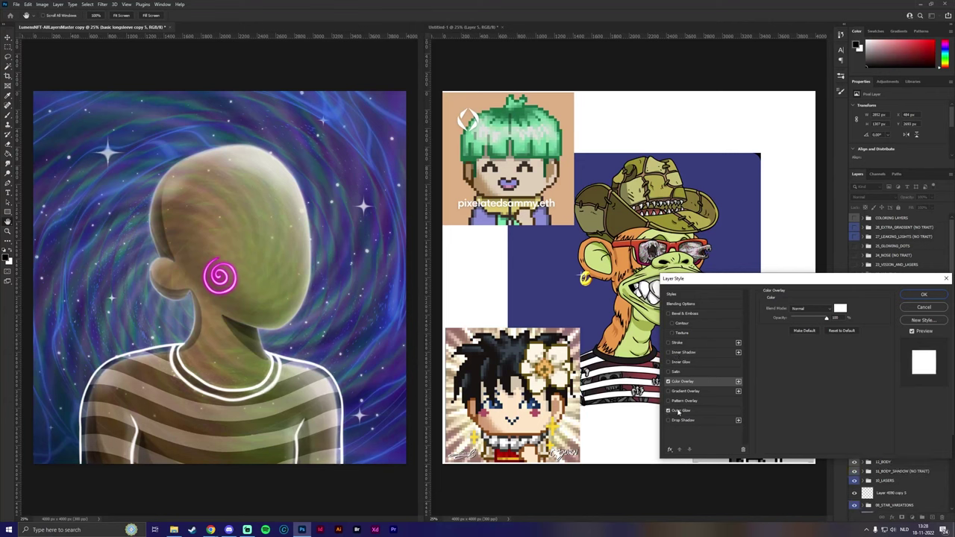
{"action": "left_click", "coordinate": [679, 411]}
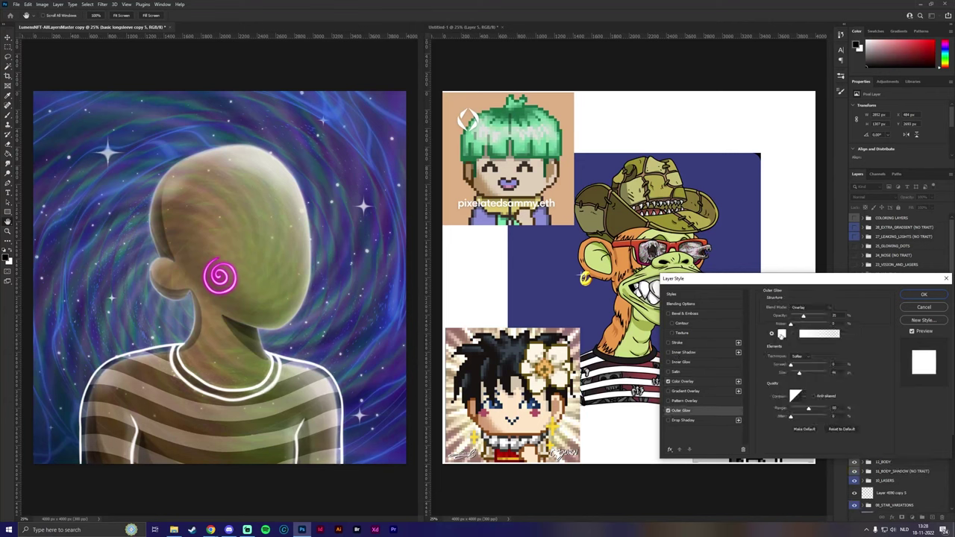
{"action": "left_click", "coordinate": [807, 308]}
{"action": "left_click", "coordinate": [797, 317]}
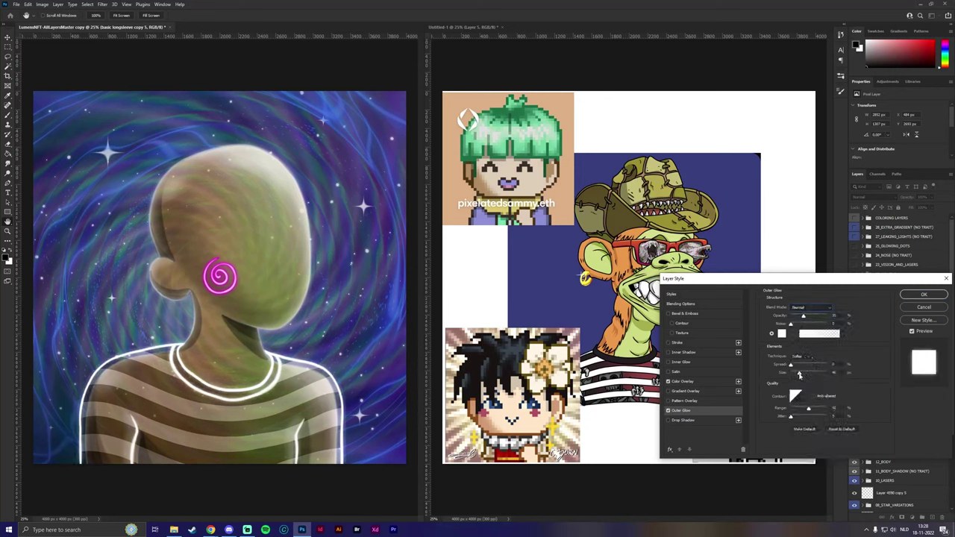
{"action": "left_click_drag", "start_coordinate": [799, 373], "coordinate": [792, 369]}
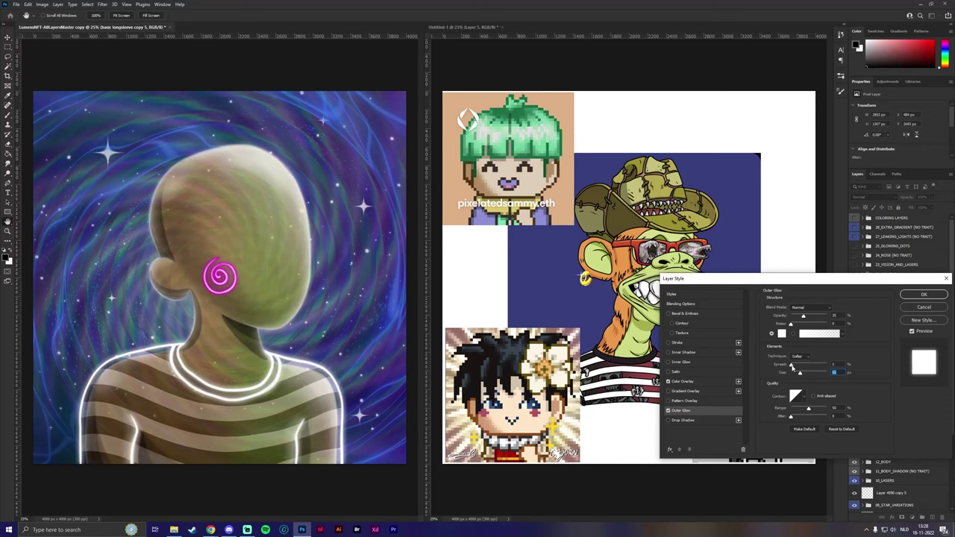
{"action": "left_click", "coordinate": [924, 294]}
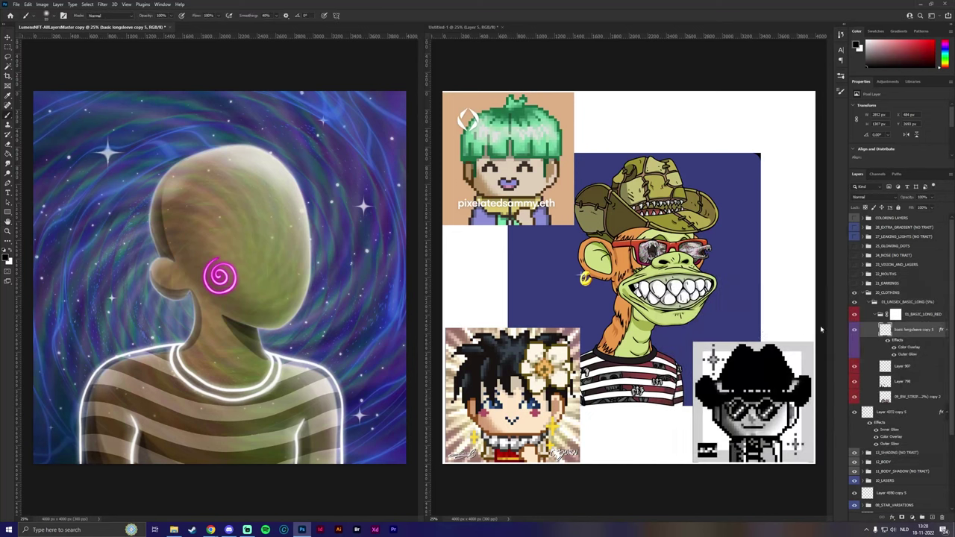
Step: Collapse the clothing groups and show the 21_EARRINGS group
{"action": "left_click", "coordinate": [868, 302]}
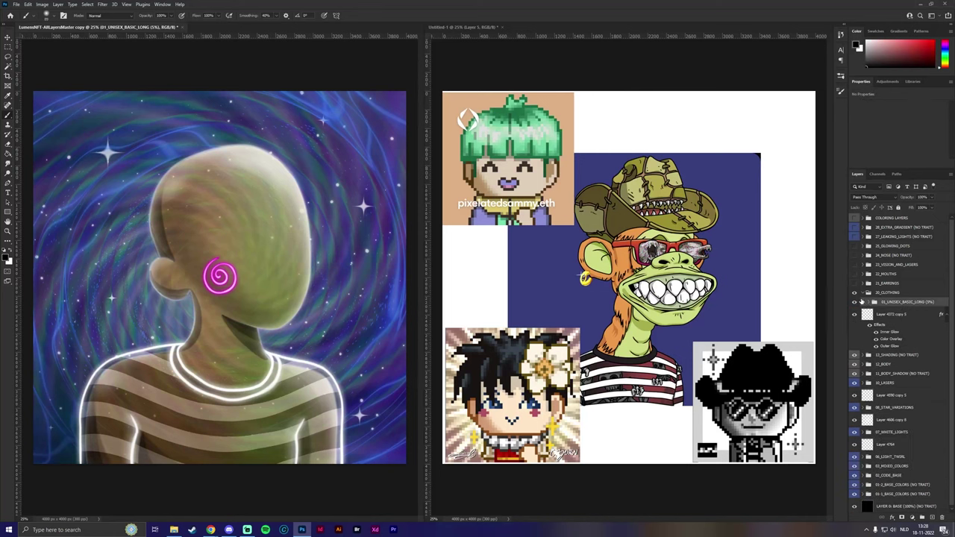
{"action": "left_click", "coordinate": [863, 293]}
{"action": "left_click", "coordinate": [854, 283]}
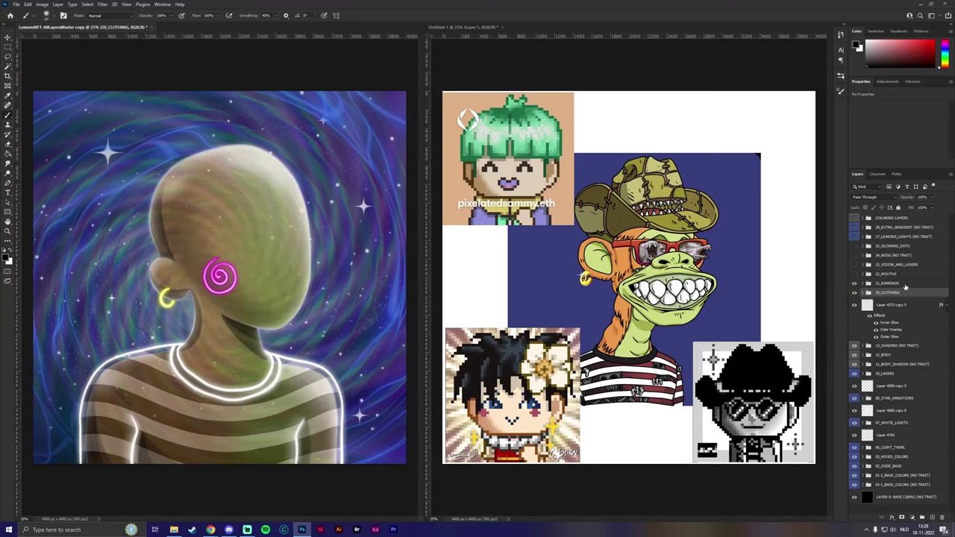
{"action": "left_click", "coordinate": [884, 285]}
Step: Show the 22_MOUTHS group, hide its bubble mouth, preview 01_HAPPY_ONE and turn on 02_HAPPY_TWO instead
{"action": "left_click", "coordinate": [854, 274]}
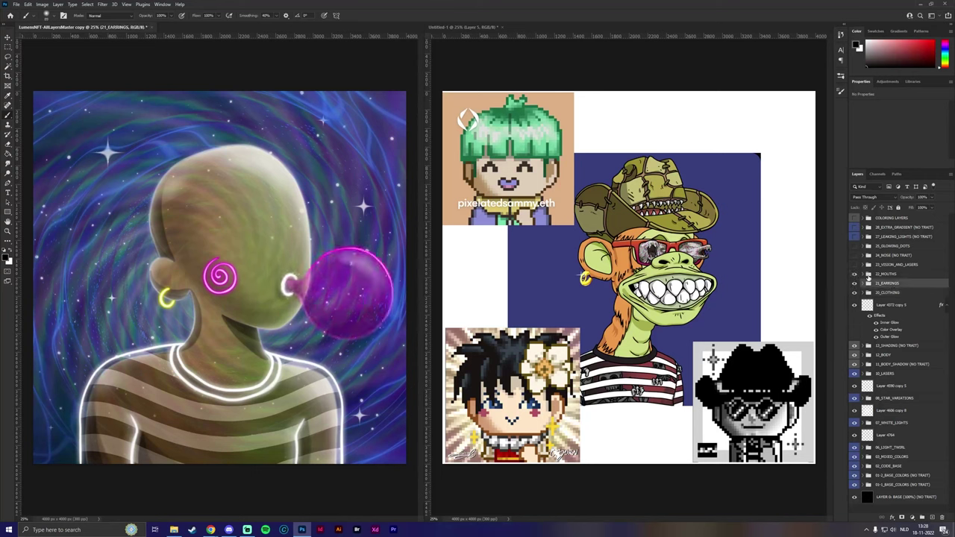
{"action": "left_click", "coordinate": [863, 274]}
{"action": "left_click", "coordinate": [855, 292]}
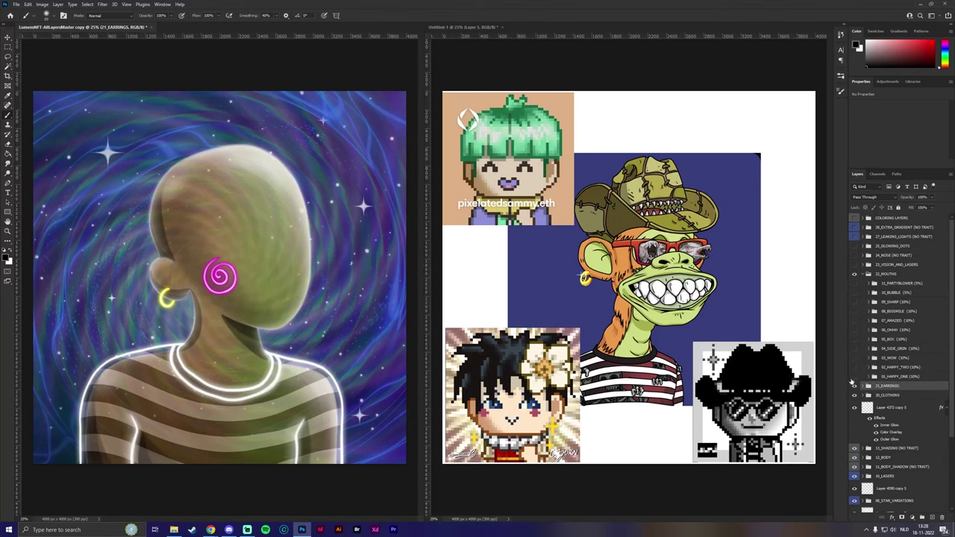
{"action": "left_click", "coordinate": [854, 377]}
{"action": "left_click", "coordinate": [854, 377]}
{"action": "left_click", "coordinate": [854, 367]}
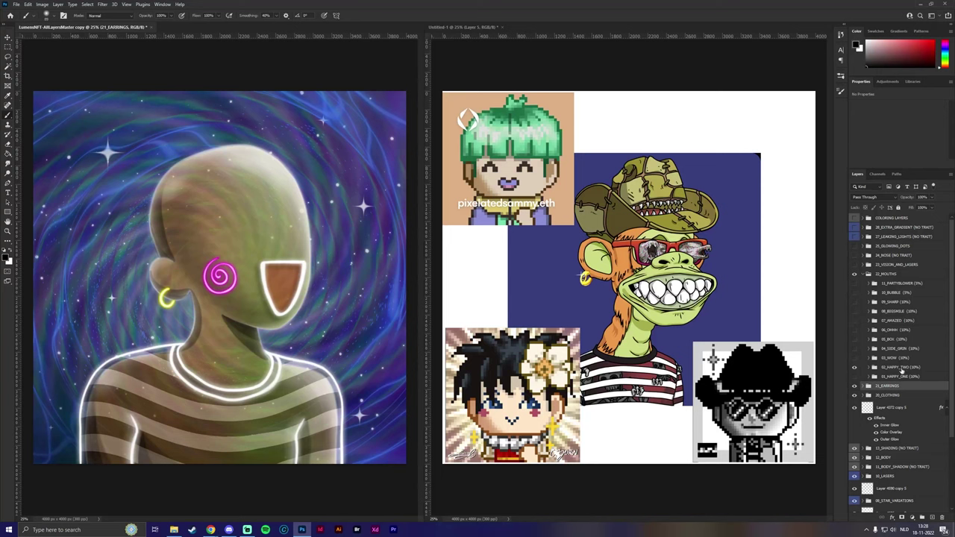
Step: Try to widen the 02_HAPPY_TWO mouth with Free Transform, and undo the scaling
{"action": "left_click", "coordinate": [889, 372]}
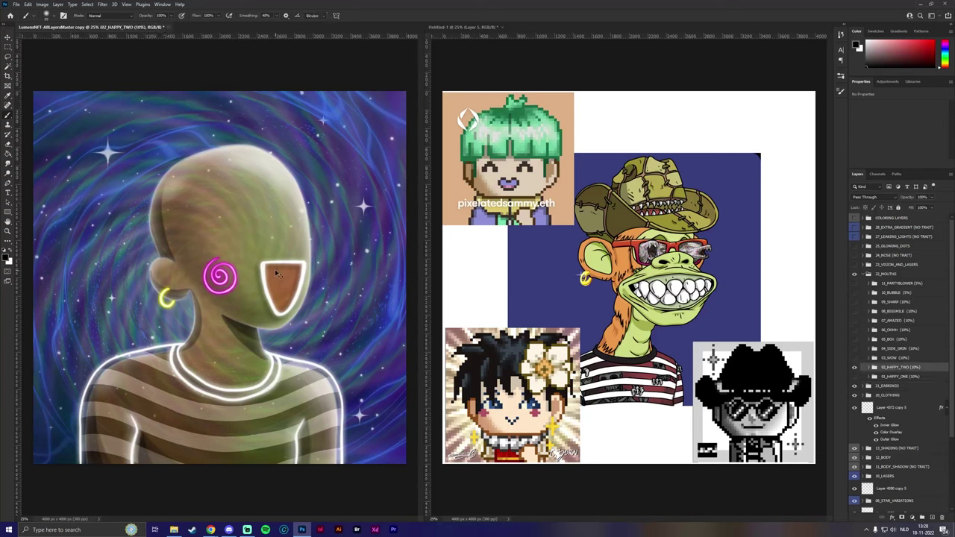
{"action": "key", "text": "ctrl+t"}
{"action": "left_click_drag", "start_coordinate": [259, 288], "coordinate": [236, 287]}
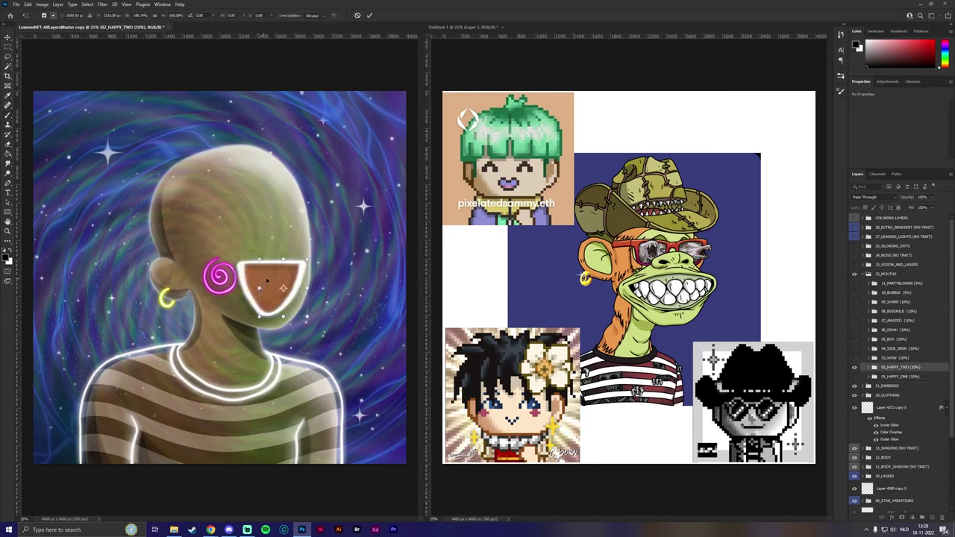
{"action": "key", "text": "ctrl+z"}
{"action": "left_click_drag", "start_coordinate": [282, 261], "coordinate": [246, 290]}
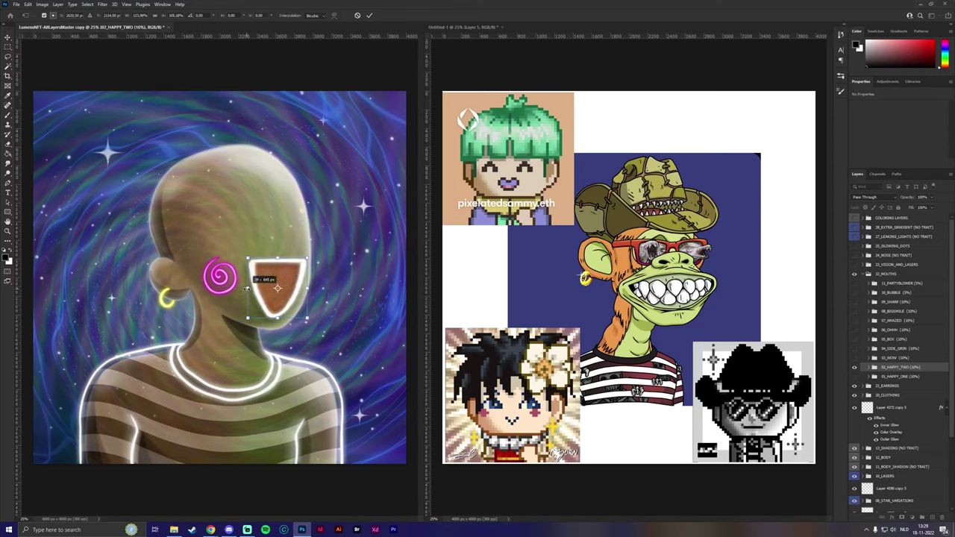
{"action": "key", "text": "ctrl+z"}
{"action": "key", "text": "ctrl+z"}
{"action": "key", "text": "ctrl+z"}
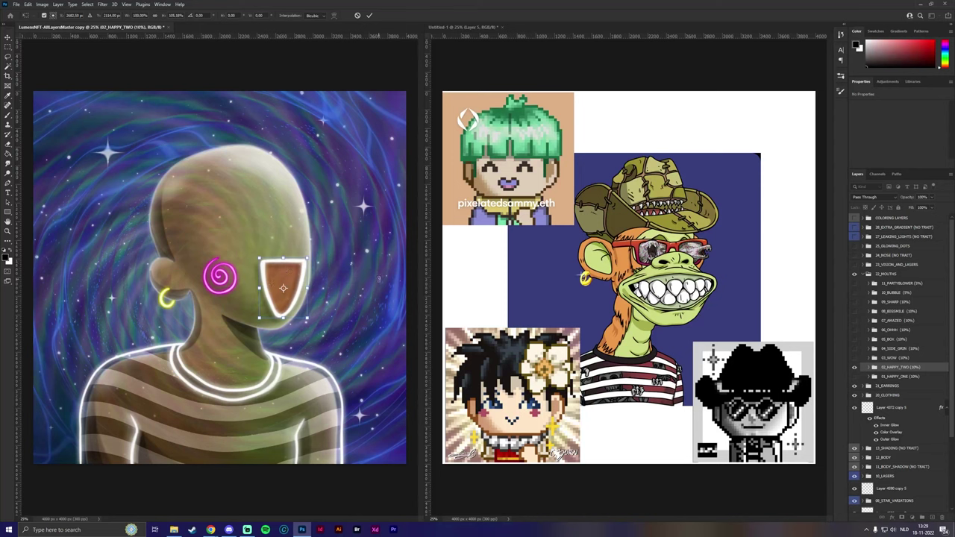
{"action": "key", "text": "Return"}
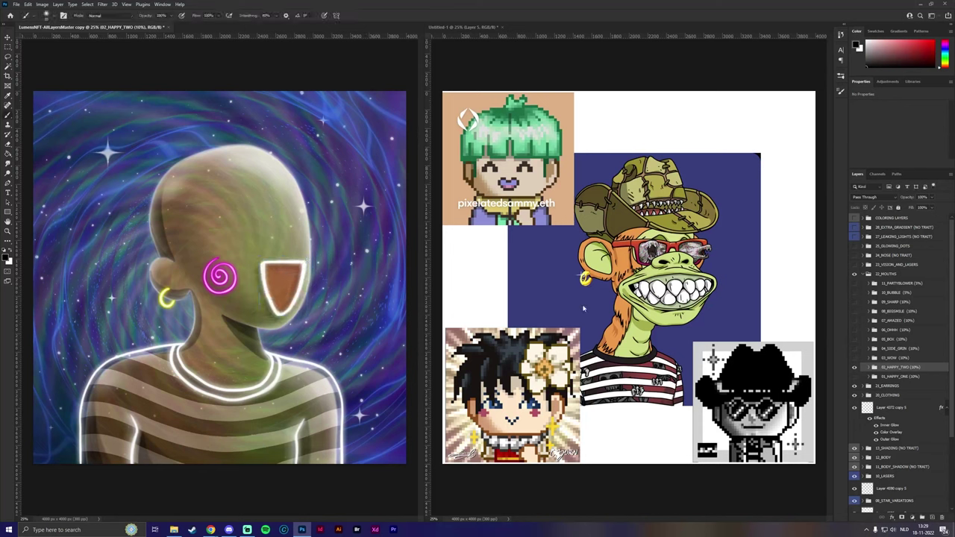
Step: Delete the unused mouth groups from 03_WOW up to 11_PARTYBLOWER
{"action": "left_click", "coordinate": [902, 358]}
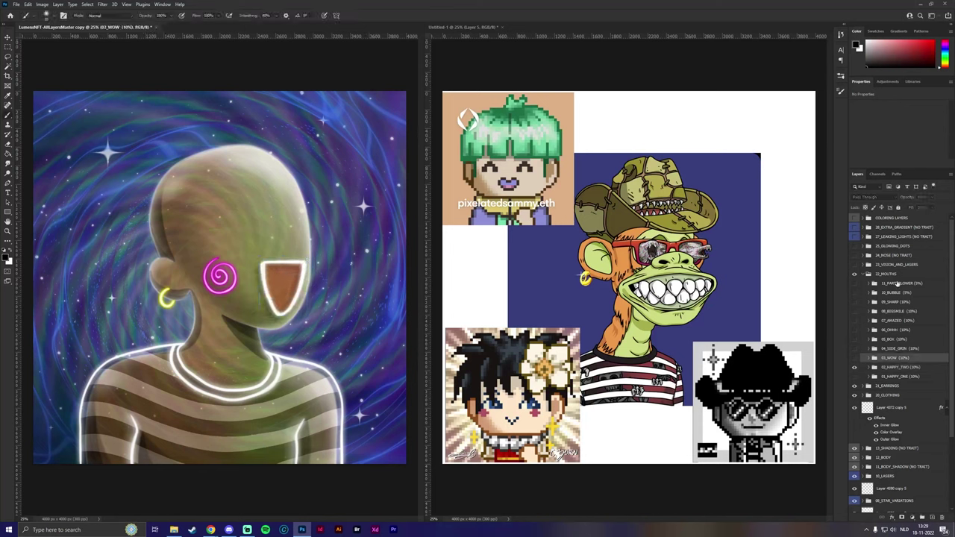
{"action": "left_click", "coordinate": [898, 283], "text": "shift"}
{"action": "right_click", "coordinate": [898, 284]}
{"action": "left_click", "coordinate": [847, 253]}
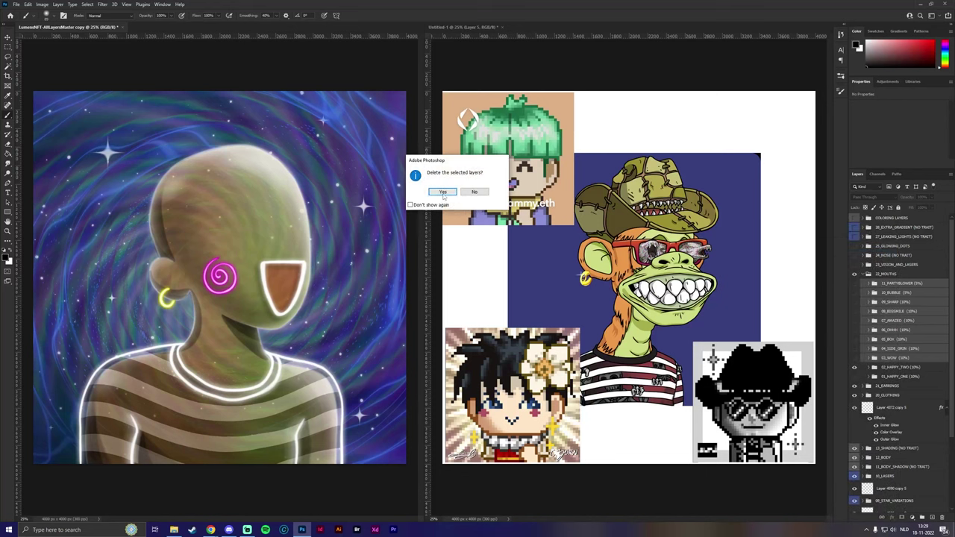
{"action": "left_click", "coordinate": [444, 193]}
Step: Delete the unused 01_HAPPY_ONE group from 22_MOUTHS
{"action": "left_click", "coordinate": [900, 292]}
{"action": "right_click", "coordinate": [899, 292]}
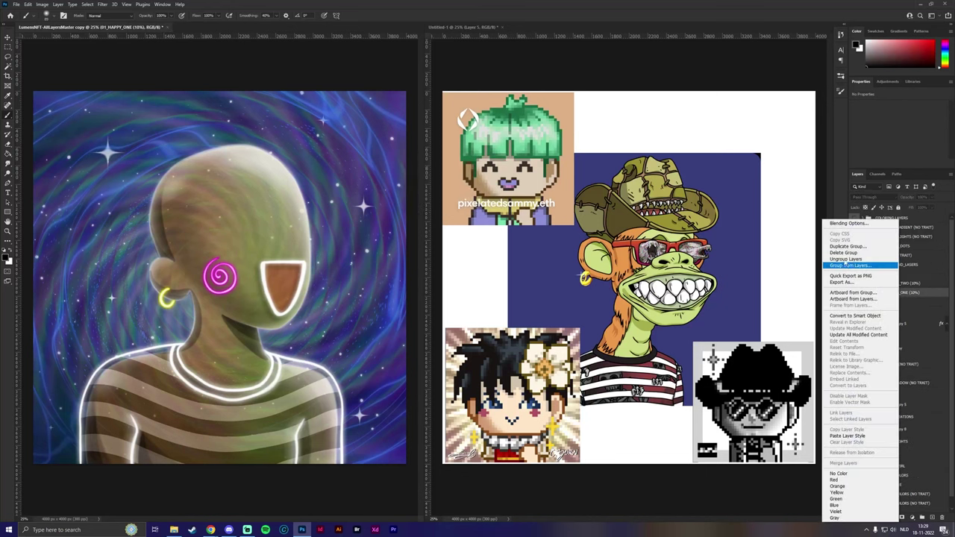
{"action": "left_click", "coordinate": [844, 253]}
{"action": "left_click", "coordinate": [456, 192]}
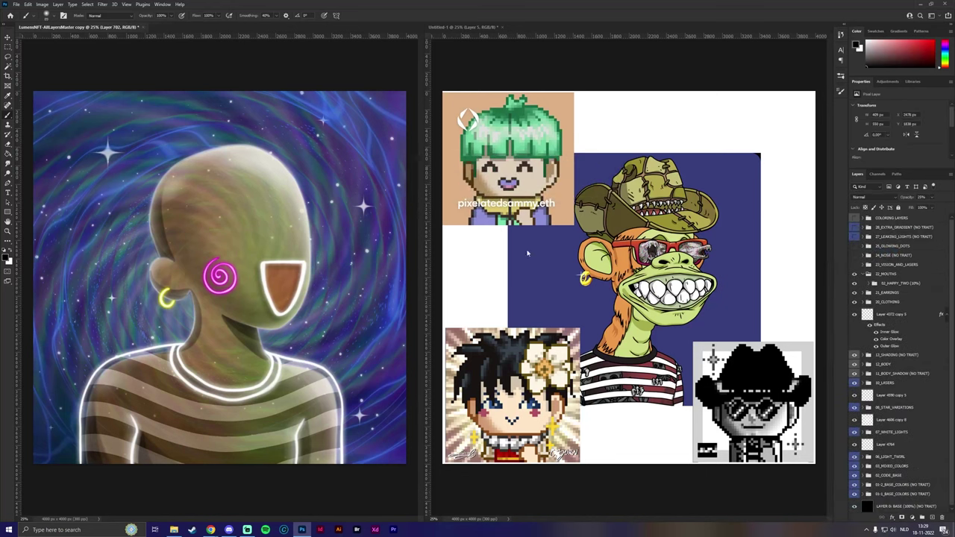
Step: Delete the orange, yellow, green, blue and violet variants from the 02_HAPPY_TWO group, keeping 02_HAPPY_TWO_RED
{"action": "left_click", "coordinate": [907, 288]}
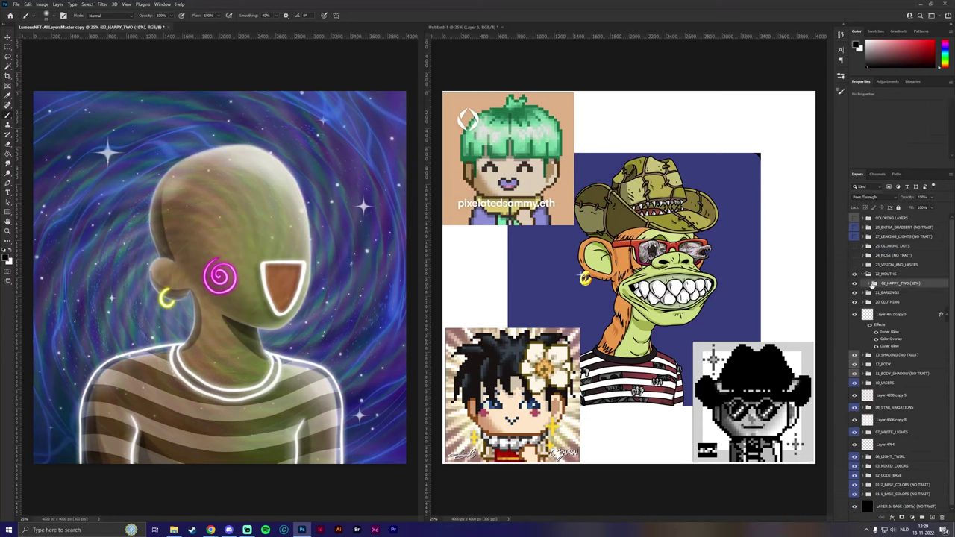
{"action": "left_click", "coordinate": [872, 284]}
{"action": "left_click", "coordinate": [900, 302]}
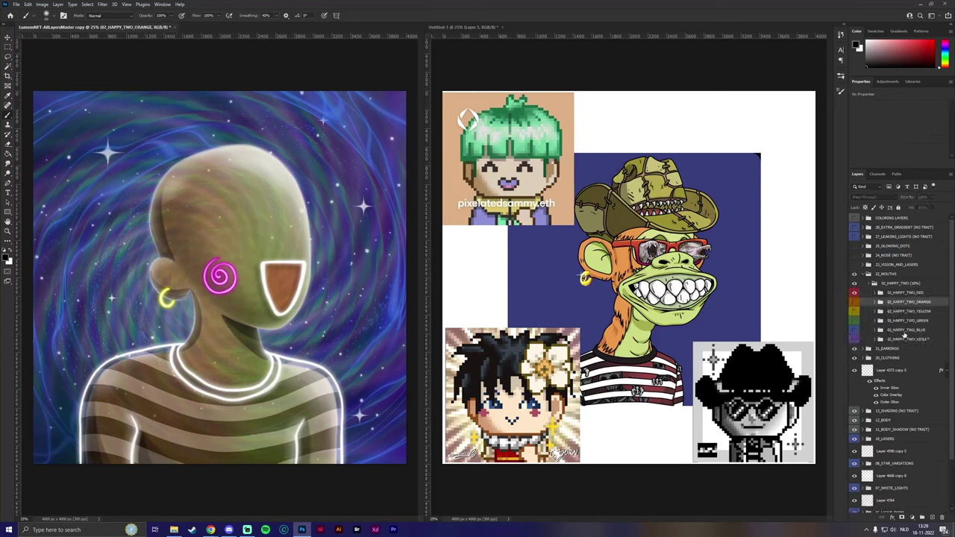
{"action": "left_click", "coordinate": [904, 338], "text": "shift"}
{"action": "right_click", "coordinate": [910, 323]}
{"action": "left_click", "coordinate": [901, 61]}
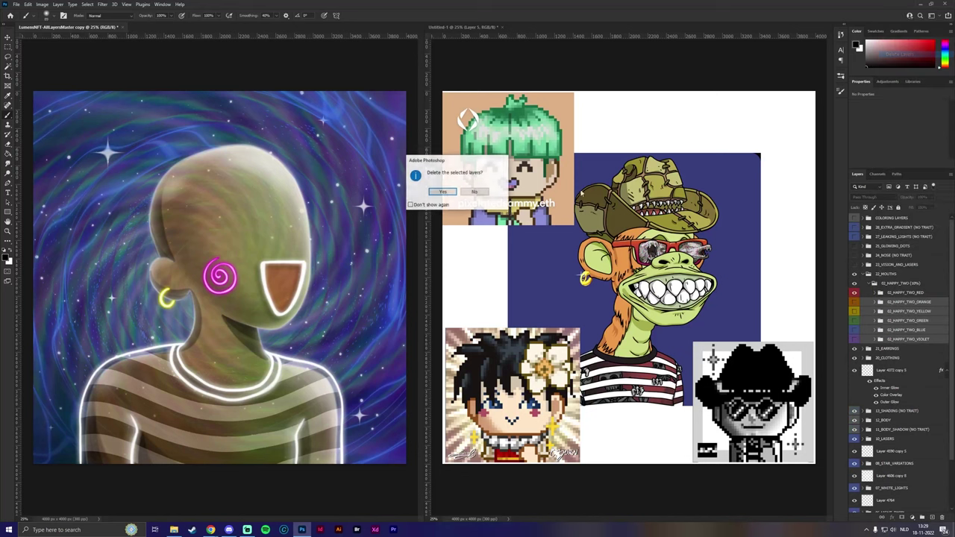
{"action": "left_click", "coordinate": [442, 196]}
Step: Hide Layer 702 in 02_HAPPY_TWO_RED and warp the HAPPY FACE 2 outline into a wider triangular mouth
{"action": "left_click", "coordinate": [876, 293]}
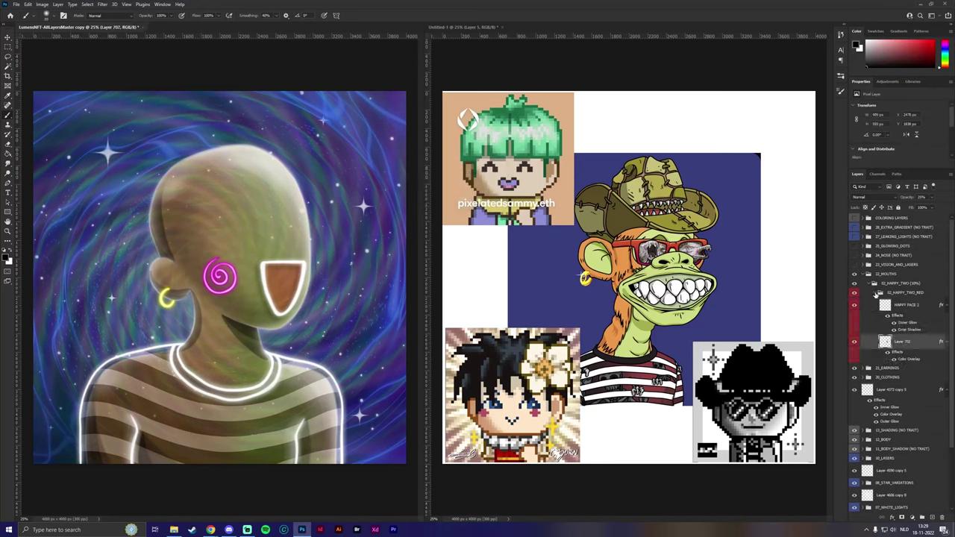
{"action": "left_click", "coordinate": [854, 342]}
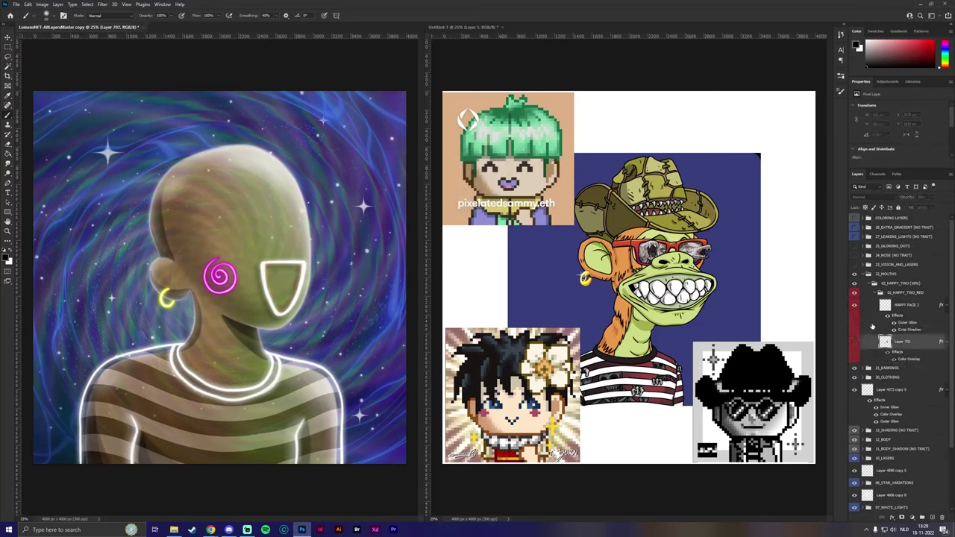
{"action": "left_click", "coordinate": [914, 309]}
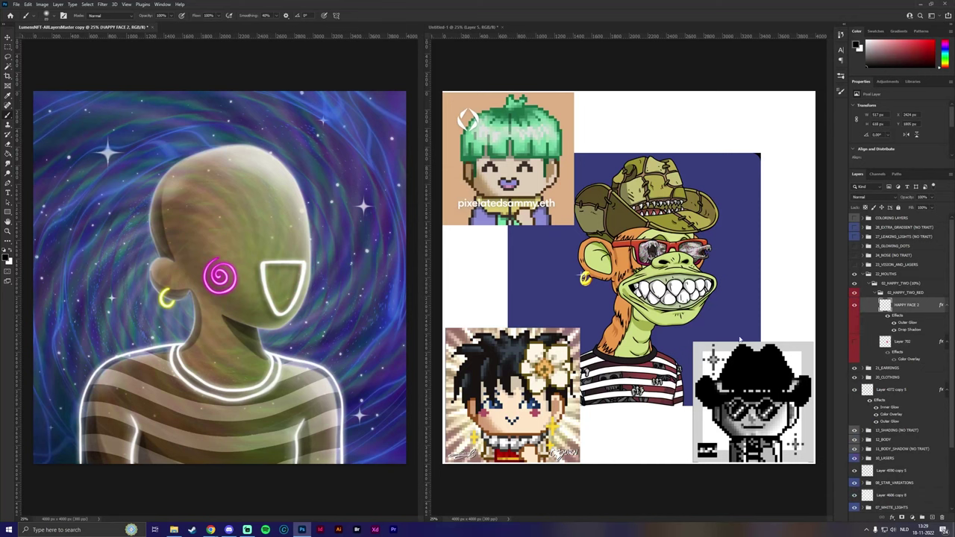
{"action": "left_click", "coordinate": [28, 4]}
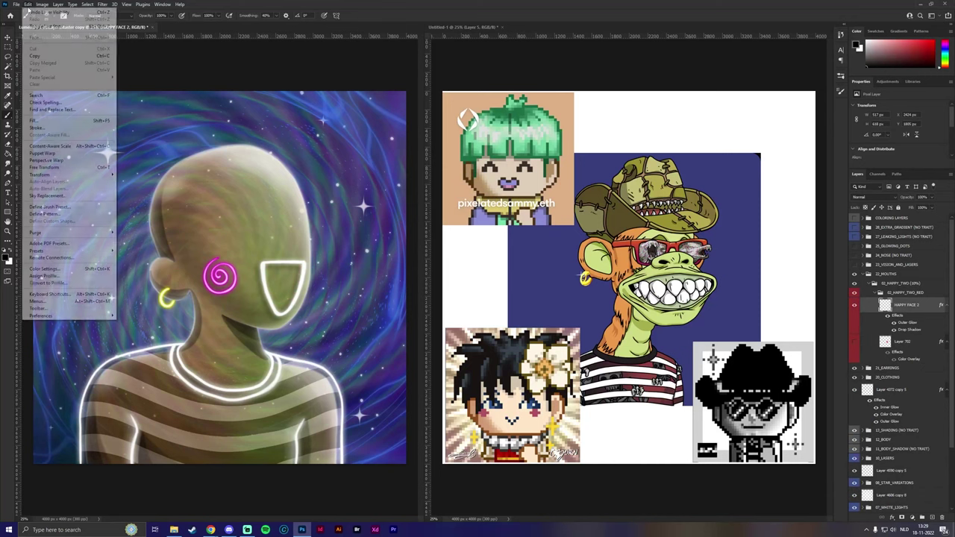
{"action": "mouse_move", "coordinate": [89, 174]}
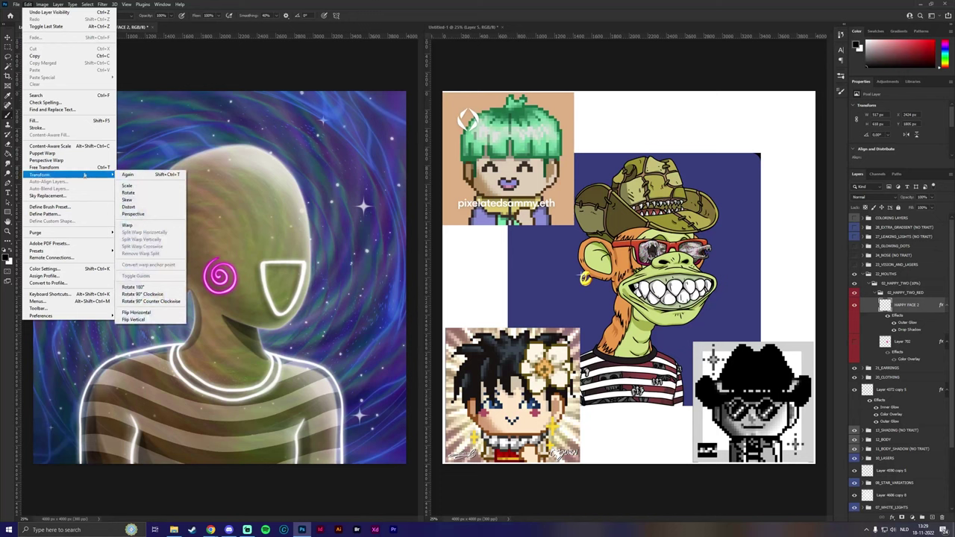
{"action": "left_click", "coordinate": [145, 225]}
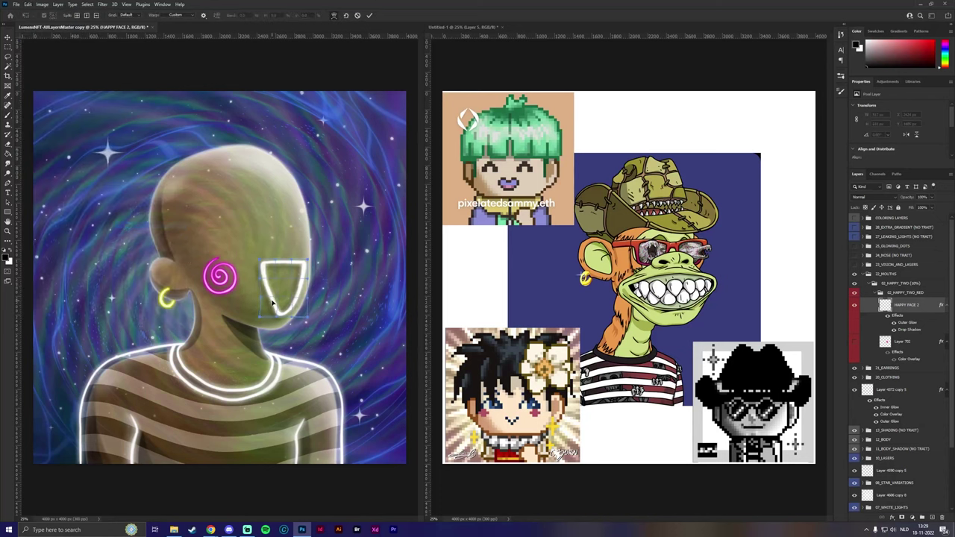
{"action": "left_click_drag", "start_coordinate": [270, 297], "coordinate": [299, 300]}
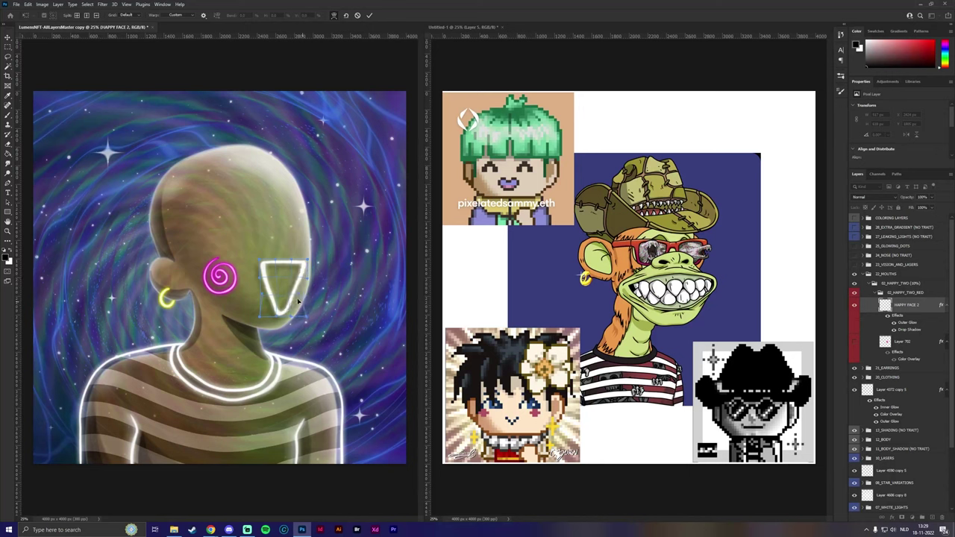
{"action": "left_click_drag", "start_coordinate": [262, 266], "coordinate": [252, 264]}
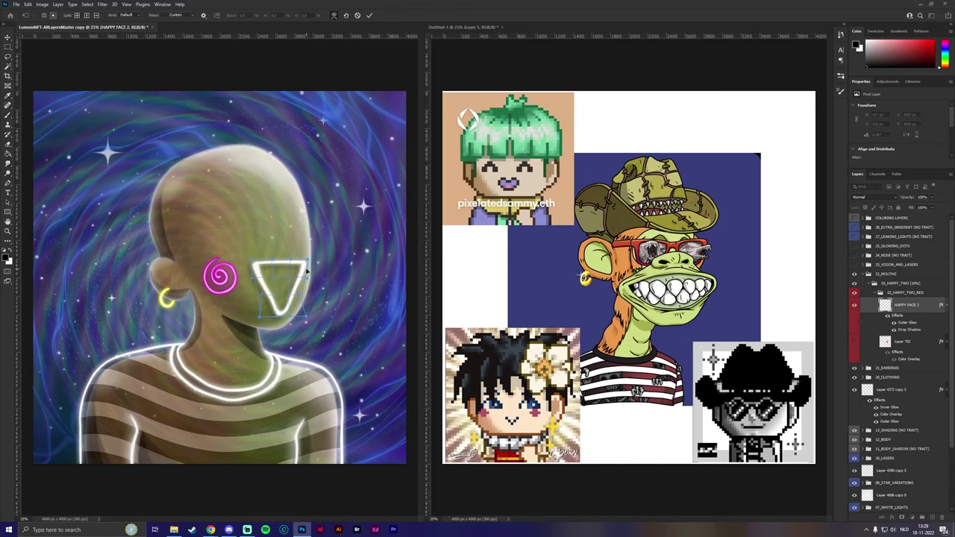
Step: Flatten the HAPPY FACE 2 mouth to about 84% height with Free Transform and rotate it about 5° counterclockwise
{"action": "key", "text": "ctrl+t"}
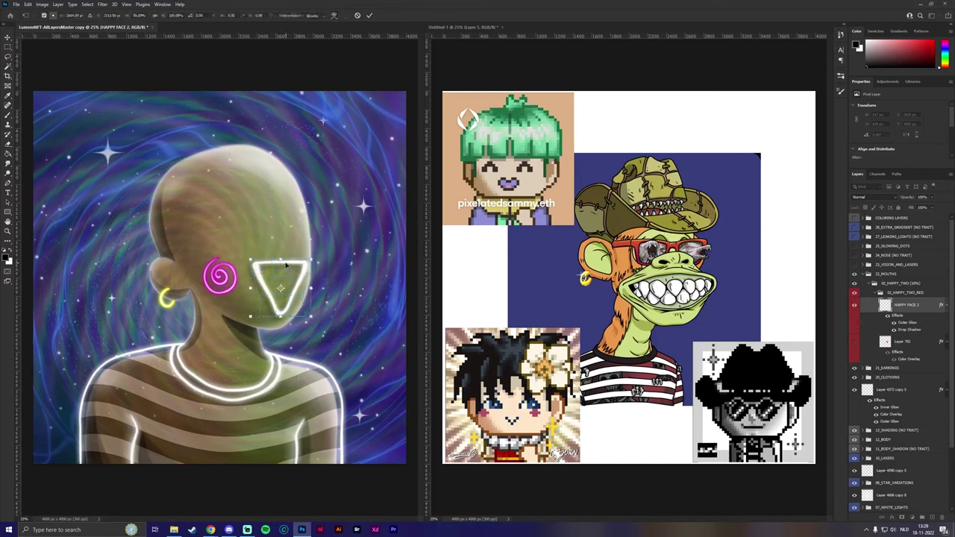
{"action": "left_click_drag", "start_coordinate": [281, 260], "coordinate": [281, 264]}
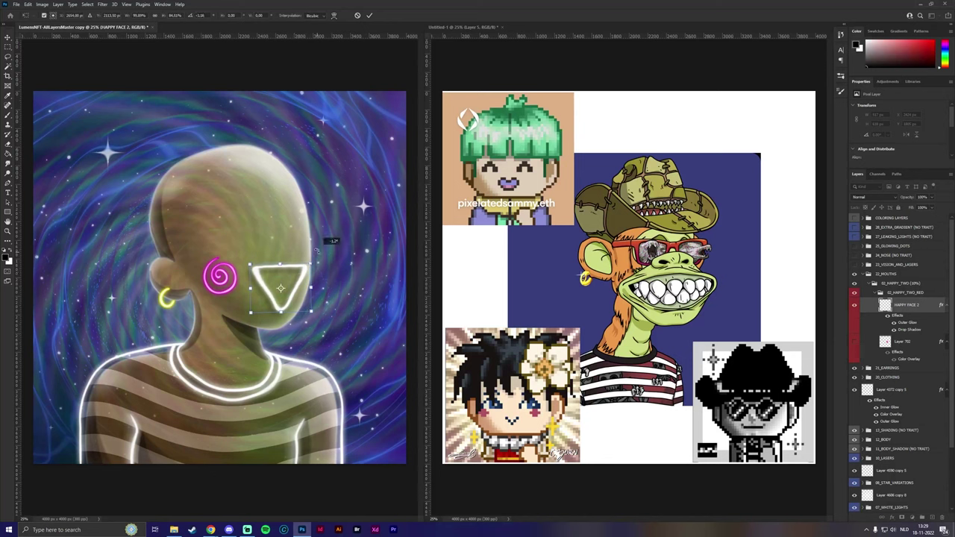
{"action": "left_click_drag", "start_coordinate": [308, 262], "coordinate": [330, 227]}
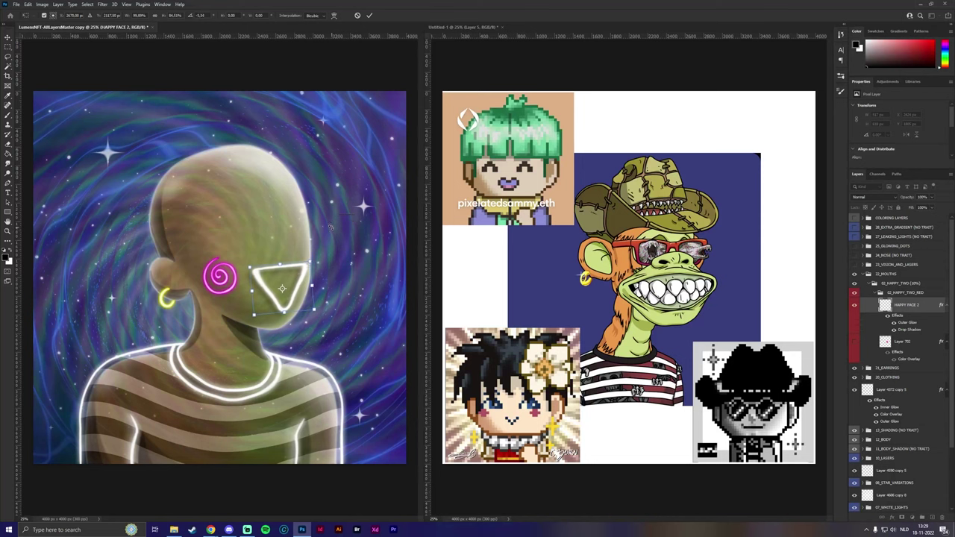
Step: Warp the side and upper corner of the HAPPY FACE 2 mouth further, widen it slightly with Free Transform and apply the transformation
{"action": "left_click", "coordinate": [27, 4]}
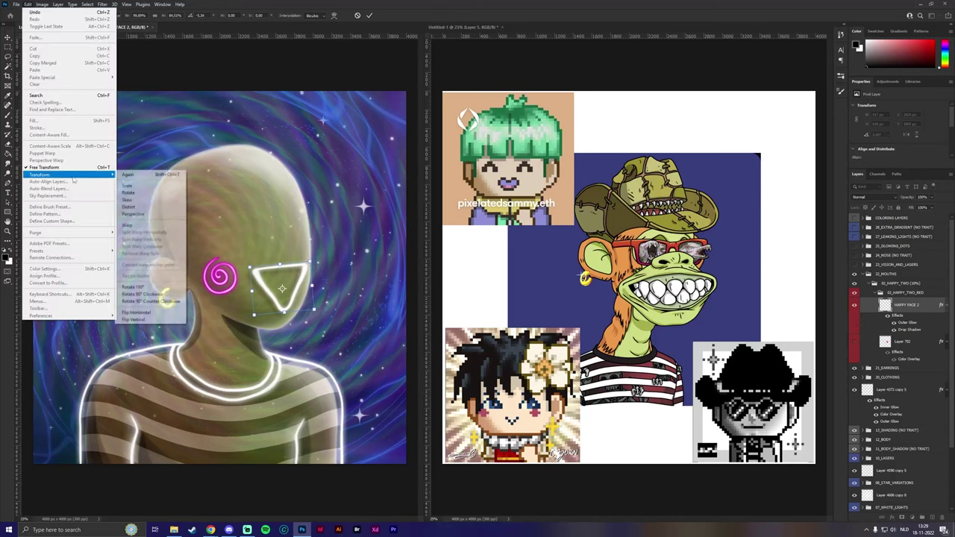
{"action": "mouse_move", "coordinate": [67, 174]}
{"action": "left_click", "coordinate": [127, 225]}
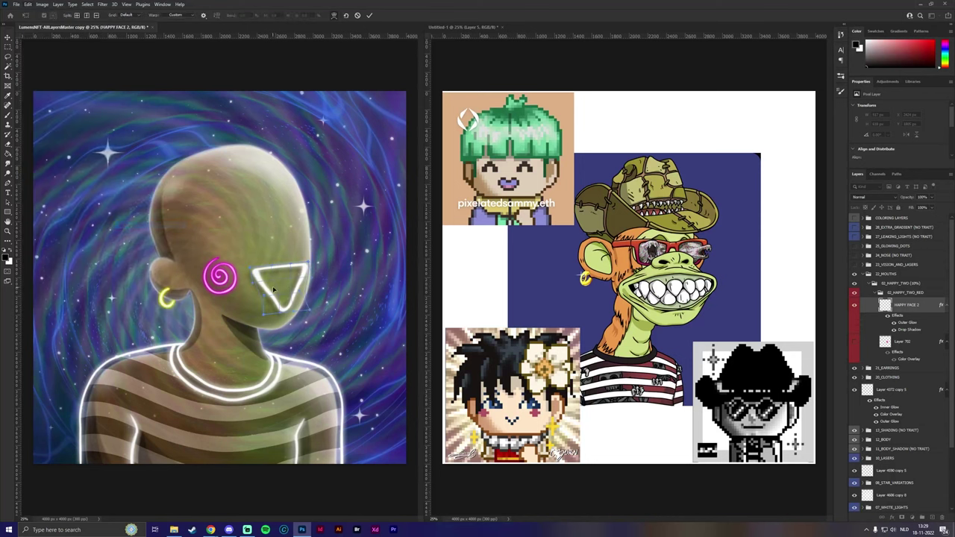
{"action": "mouse_move", "coordinate": [270, 291]}
{"action": "left_mouse_down"}
{"action": "mouse_move", "coordinate": [295, 288]}
{"action": "mouse_move", "coordinate": [269, 294]}
{"action": "left_mouse_up"}
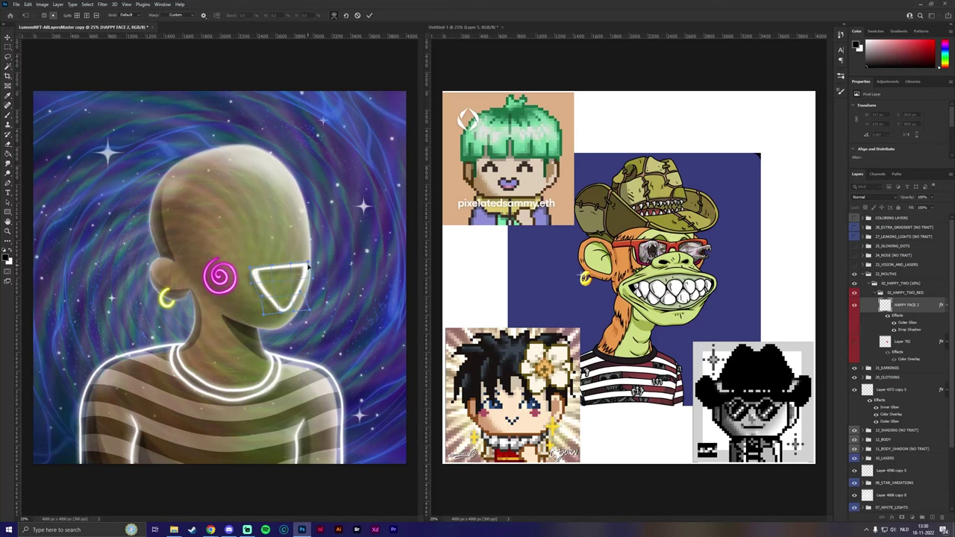
{"action": "left_click_drag", "start_coordinate": [306, 265], "coordinate": [251, 290]}
{"action": "key", "text": "ctrl+t"}
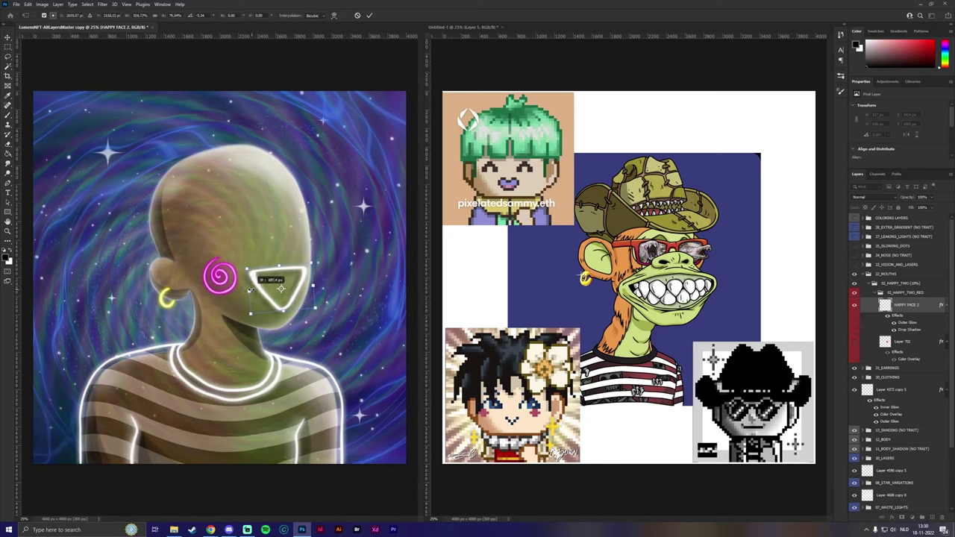
{"action": "key", "text": "Return"}
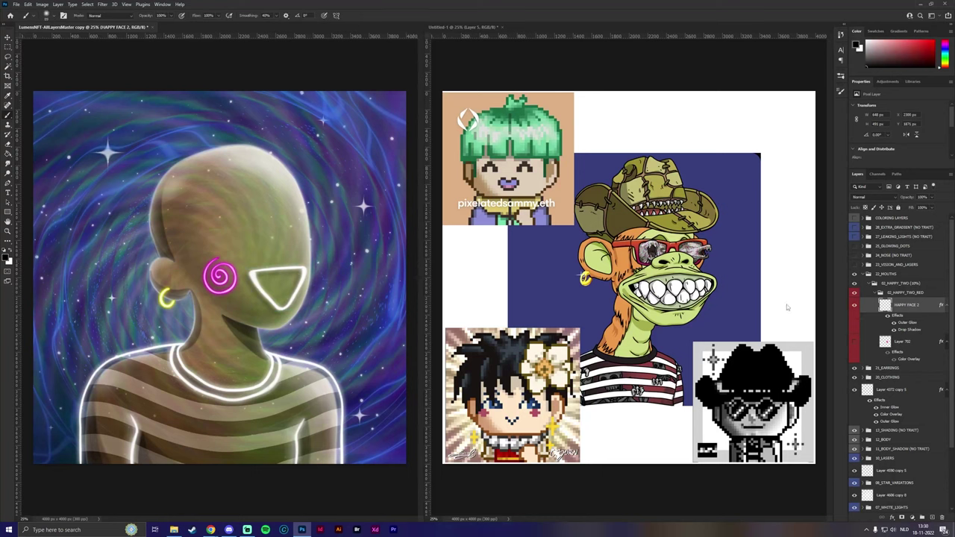
Step: Select the area inside the mouth outline with the Magic Wand and delete the old fill layer, Layer 702
{"action": "left_click", "coordinate": [10, 67]}
{"action": "left_click", "coordinate": [294, 289]}
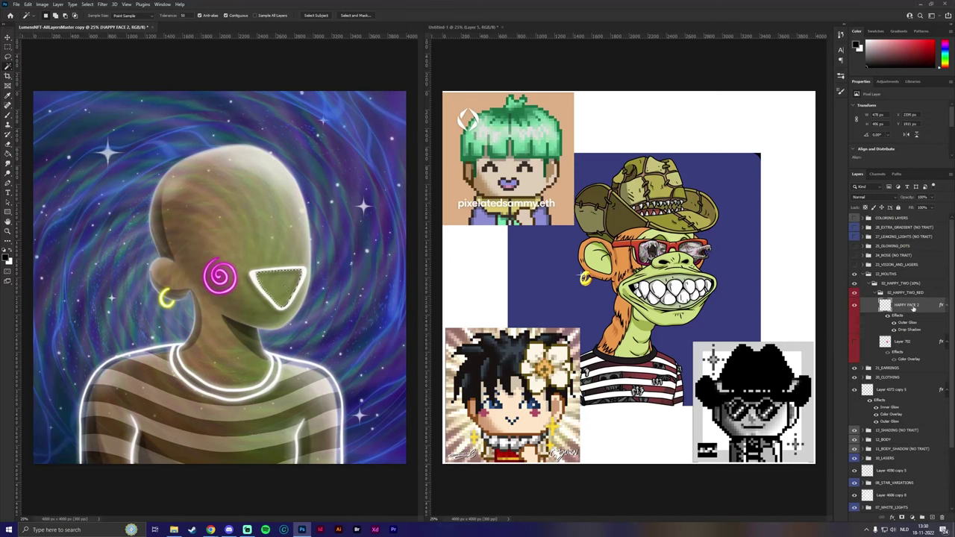
{"action": "right_click", "coordinate": [902, 341]}
{"action": "left_click", "coordinate": [876, 70]}
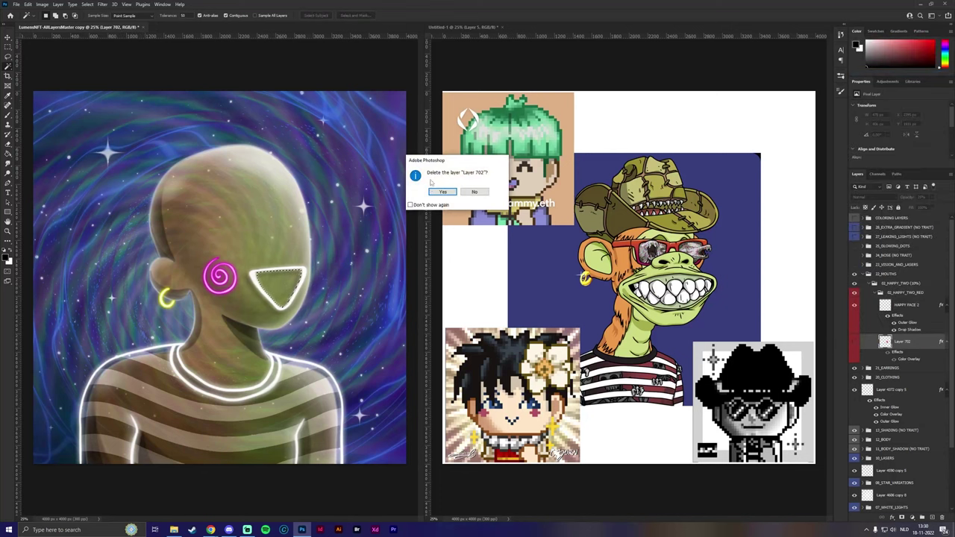
{"action": "left_click", "coordinate": [439, 191]}
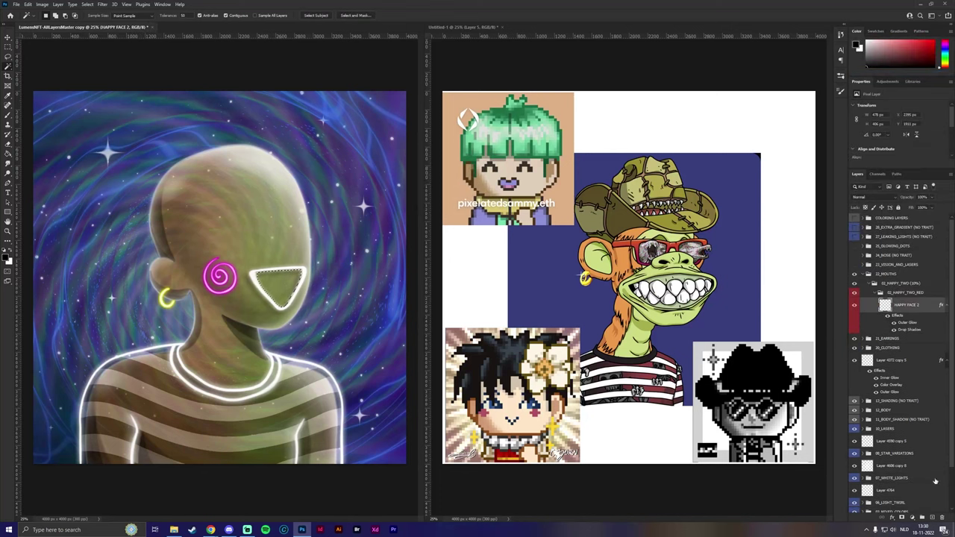
Step: Add a new layer above HAPPY FACE 2 and expand the mouth selection
{"action": "left_click", "coordinate": [932, 517]}
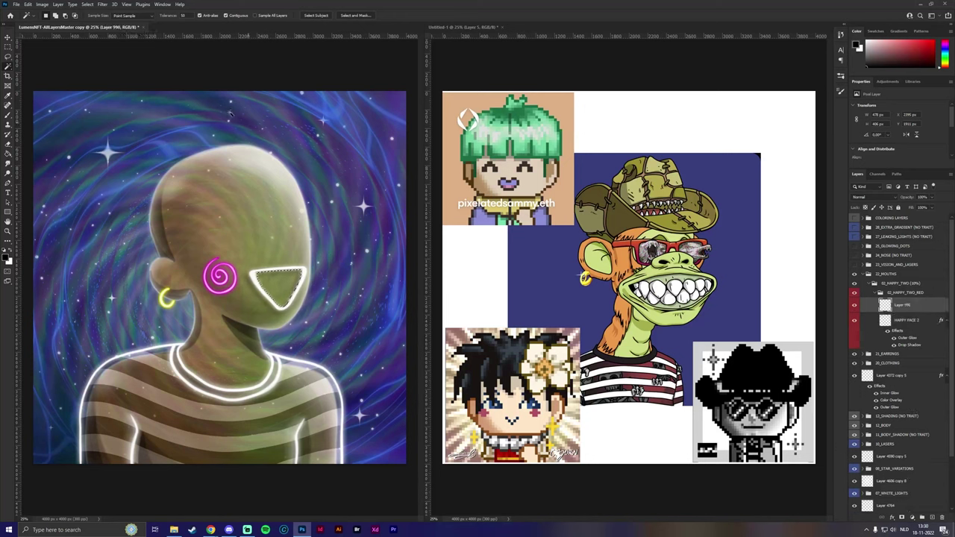
{"action": "left_click", "coordinate": [85, 5]}
{"action": "mouse_move", "coordinate": [113, 118]}
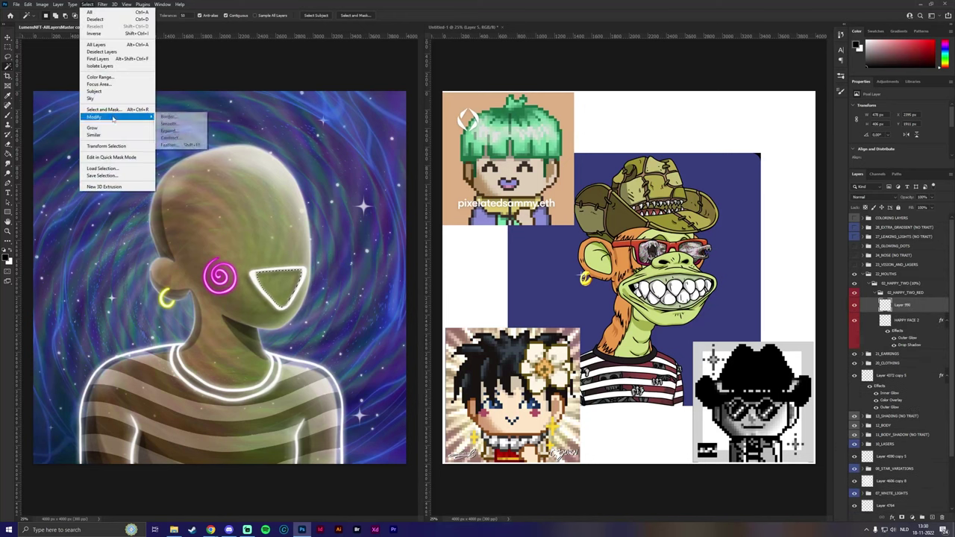
{"action": "left_click", "coordinate": [176, 131]}
{"action": "key", "text": "Return"}
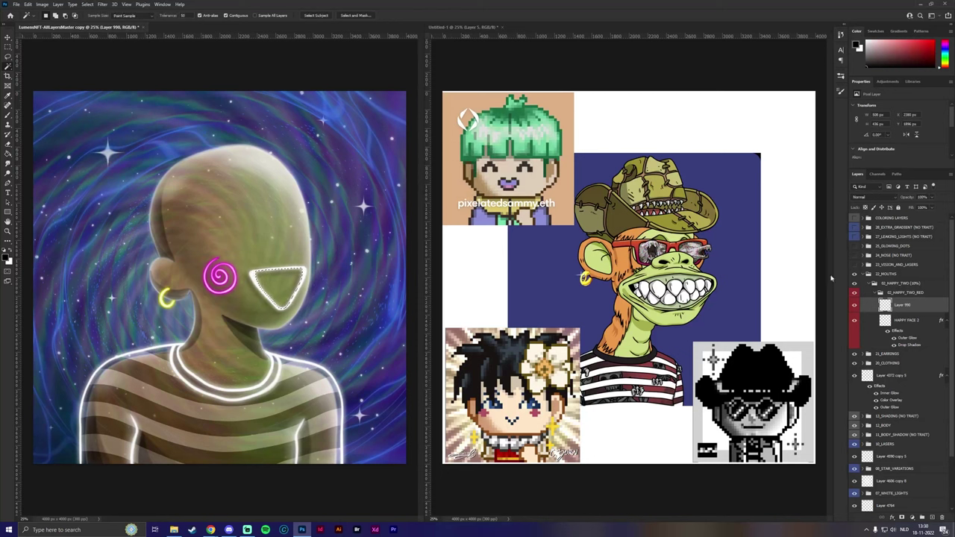
Step: Fill the mouth selection with bright red on the new layer using the Paint Bucket, and deselect
{"action": "left_click", "coordinate": [7, 155]}
{"action": "left_click", "coordinate": [11, 252]}
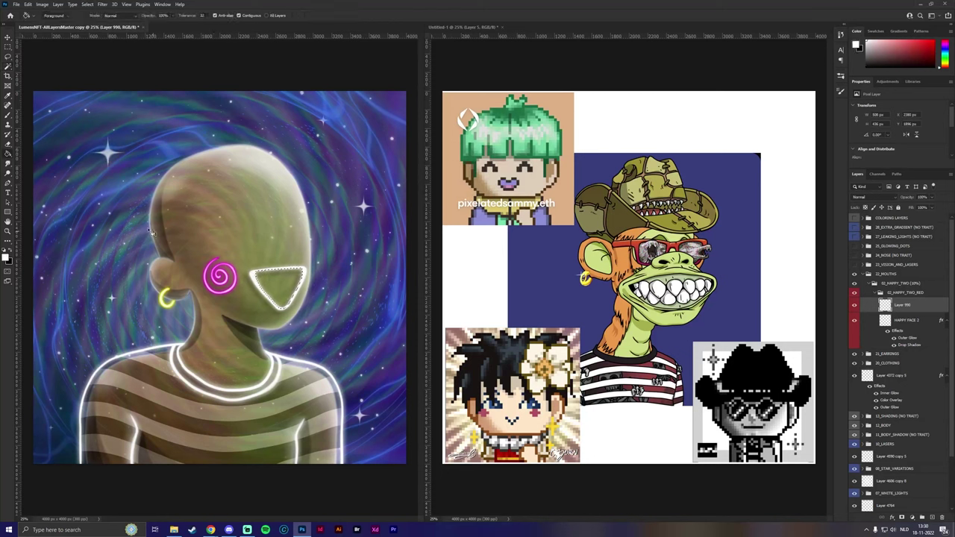
{"action": "left_click", "coordinate": [5, 257]}
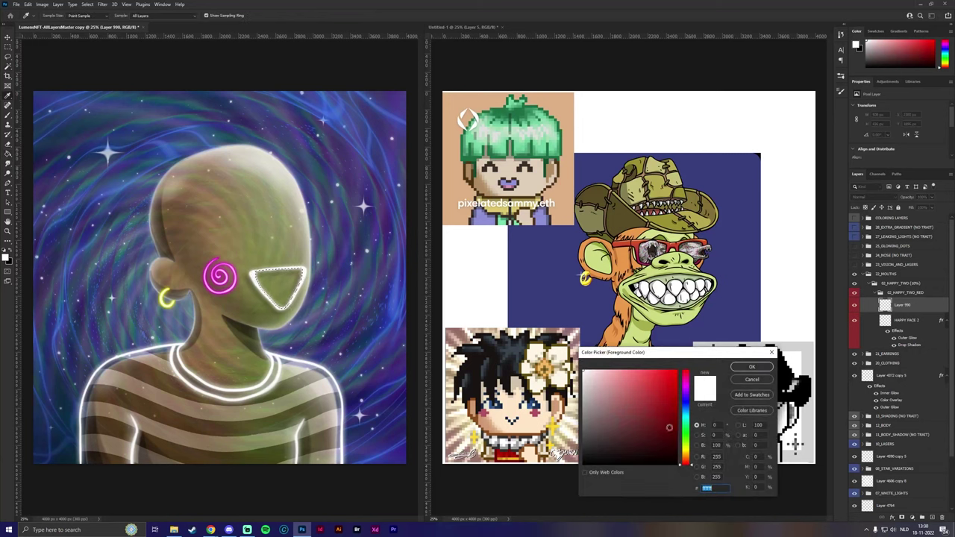
{"action": "left_click", "coordinate": [676, 372]}
{"action": "left_click", "coordinate": [752, 366]}
{"action": "left_click", "coordinate": [280, 288]}
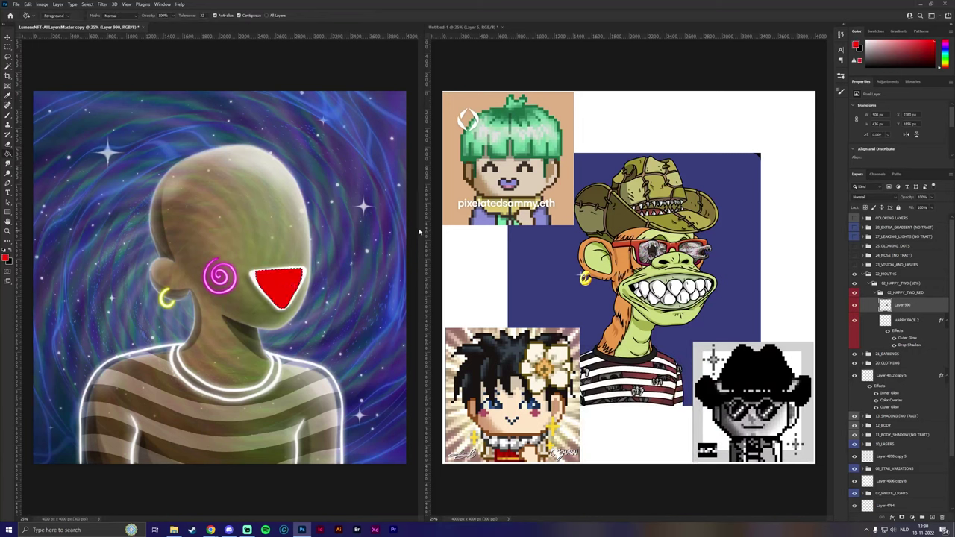
{"action": "left_click", "coordinate": [88, 4]}
{"action": "left_click", "coordinate": [99, 21]}
Step: Copy the GREEN FILL layer style from the FILLS group in COLORING LAYERS and paste it onto the mouth's new fill layer
{"action": "left_click", "coordinate": [867, 217]}
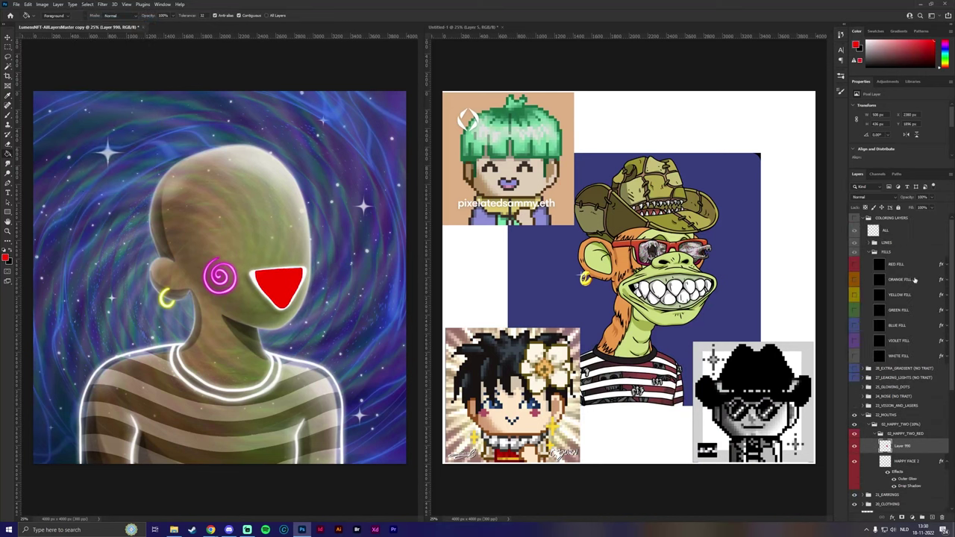
{"action": "right_click", "coordinate": [912, 318]}
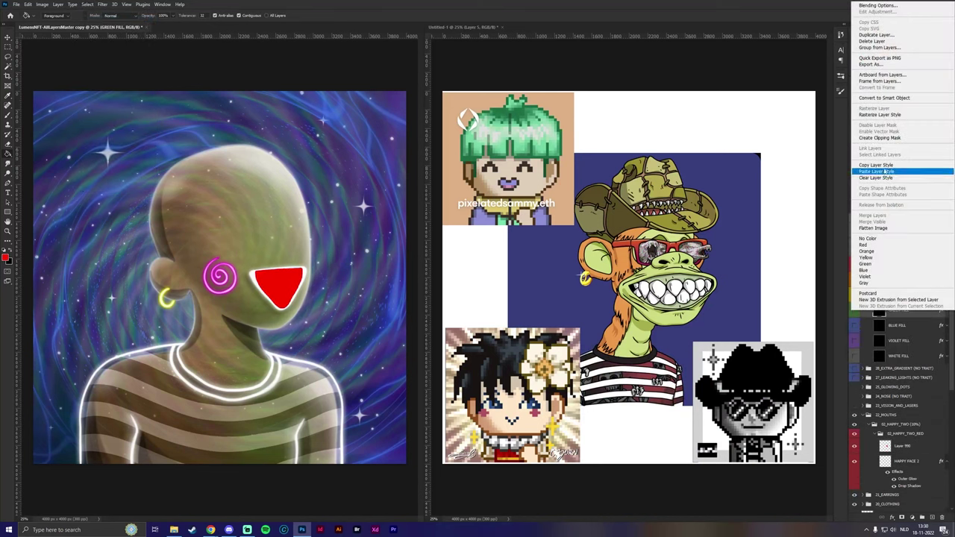
{"action": "left_click", "coordinate": [888, 165]}
{"action": "left_click", "coordinate": [874, 252]}
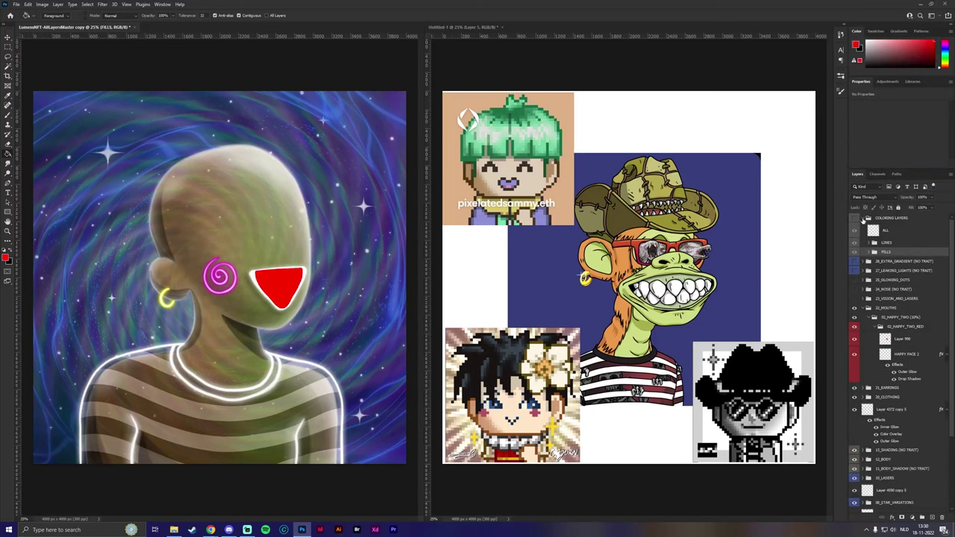
{"action": "left_click", "coordinate": [868, 218]}
{"action": "right_click", "coordinate": [903, 308]}
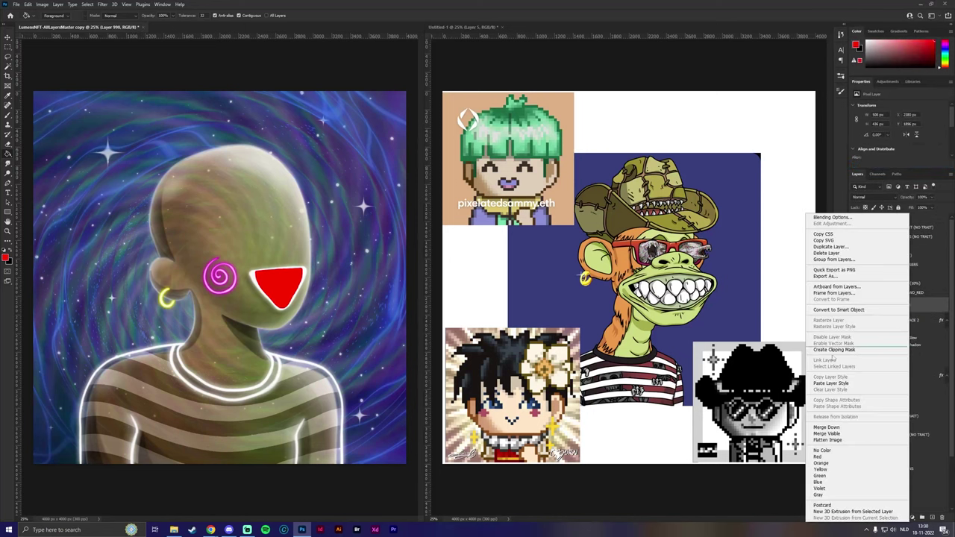
{"action": "left_click", "coordinate": [840, 384]}
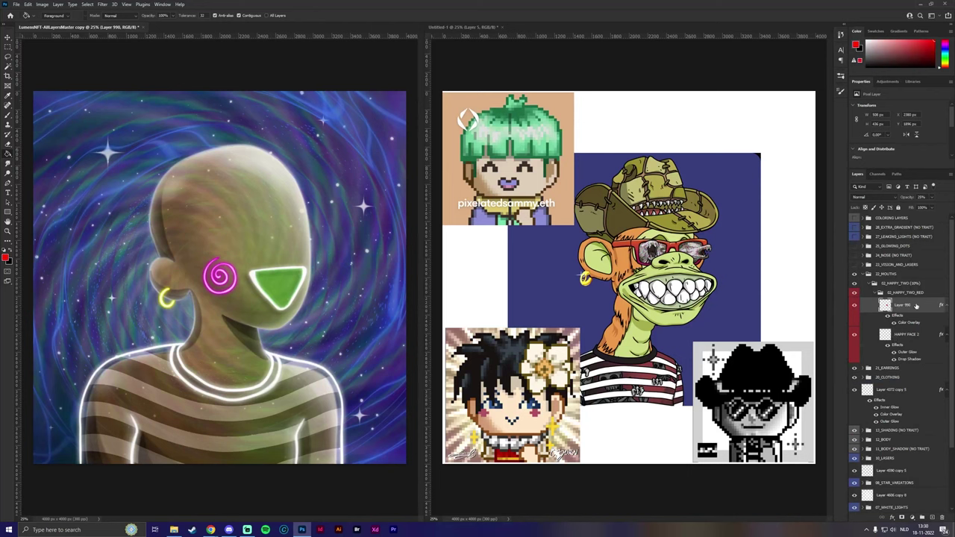
Step: Move the mouth's fill layer below the HAPPY FACE 2 outline layer and collapse the 22_MOUTHS group
{"action": "left_click_drag", "start_coordinate": [916, 306], "coordinate": [915, 351]}
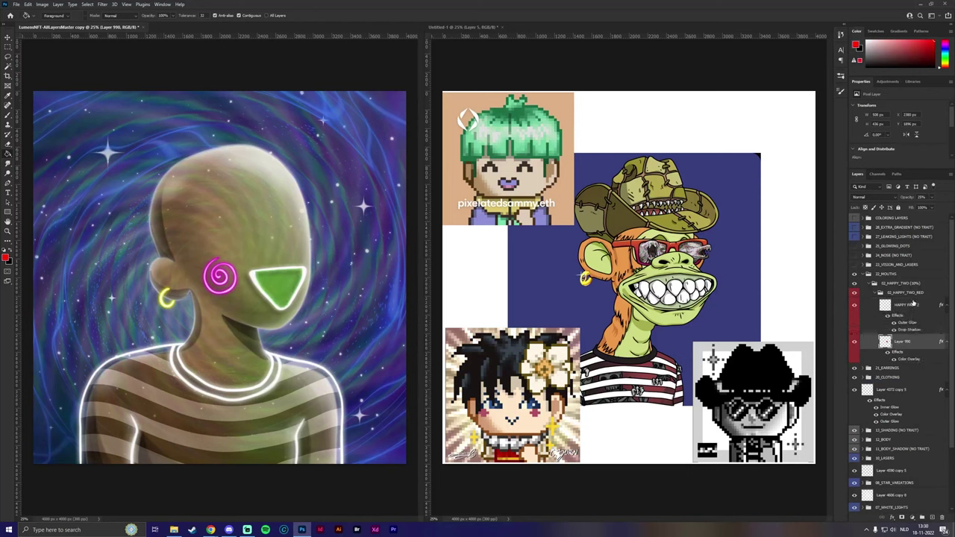
{"action": "left_click", "coordinate": [873, 283]}
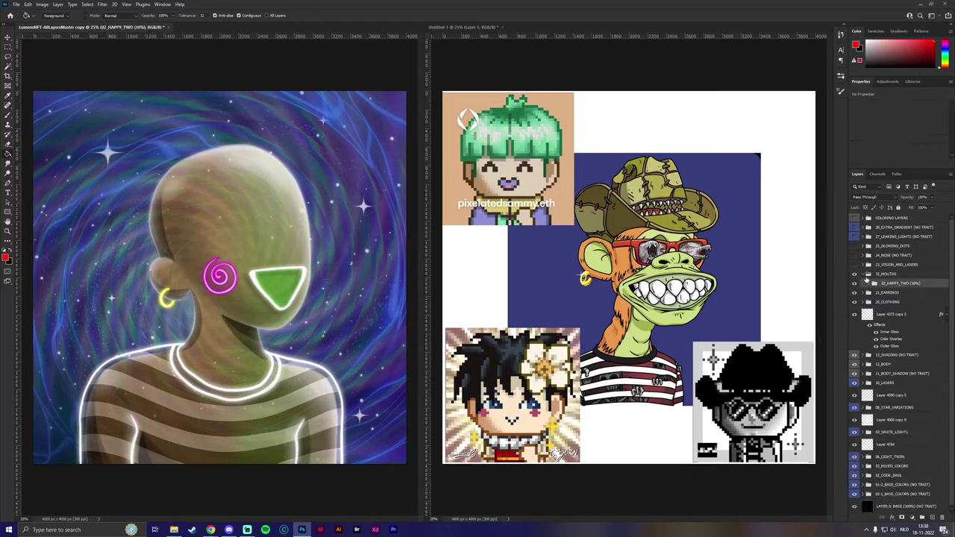
{"action": "left_click", "coordinate": [864, 275]}
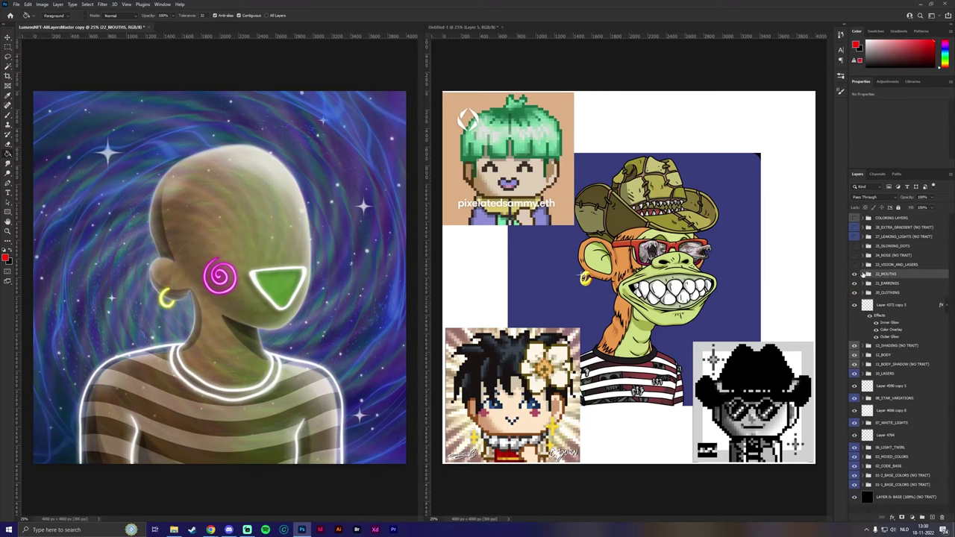
{"action": "key", "text": "ctrl+minus"}
{"action": "key", "text": "ctrl+minus"}
{"action": "key", "text": "ctrl+minus"}
{"action": "key", "text": "ctrl+minus"}
{"action": "key", "text": "ctrl+plus"}
{"action": "key", "text": "ctrl+plus"}
{"action": "key", "text": "ctrl+plus"}
{"action": "key", "text": "ctrl+plus"}
{"action": "left_click", "coordinate": [854, 265]}
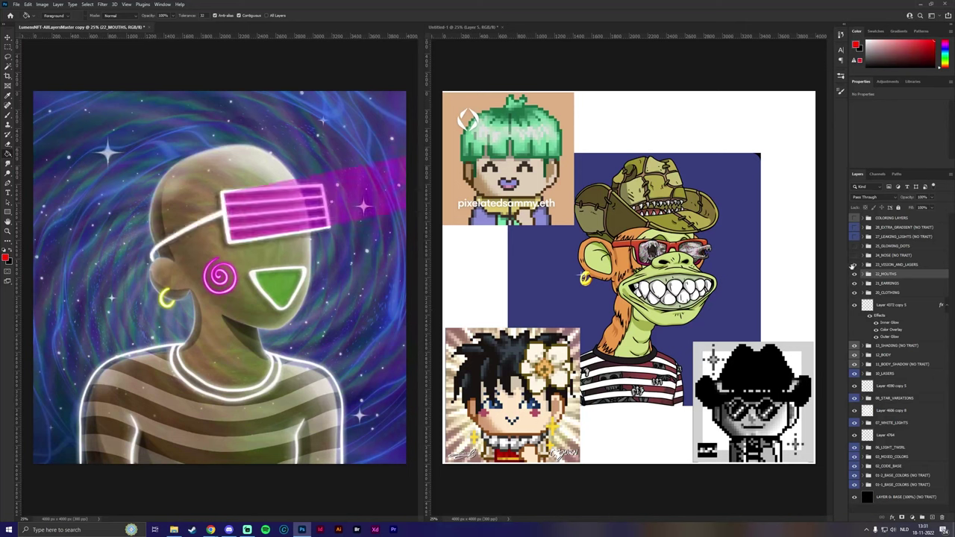
{"action": "left_click", "coordinate": [853, 265]}
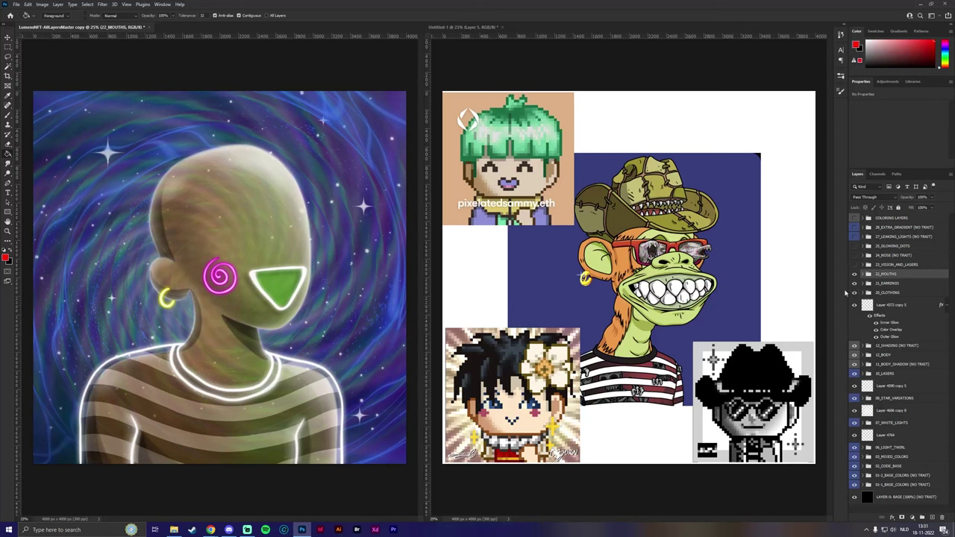
{"action": "left_click", "coordinate": [863, 275]}
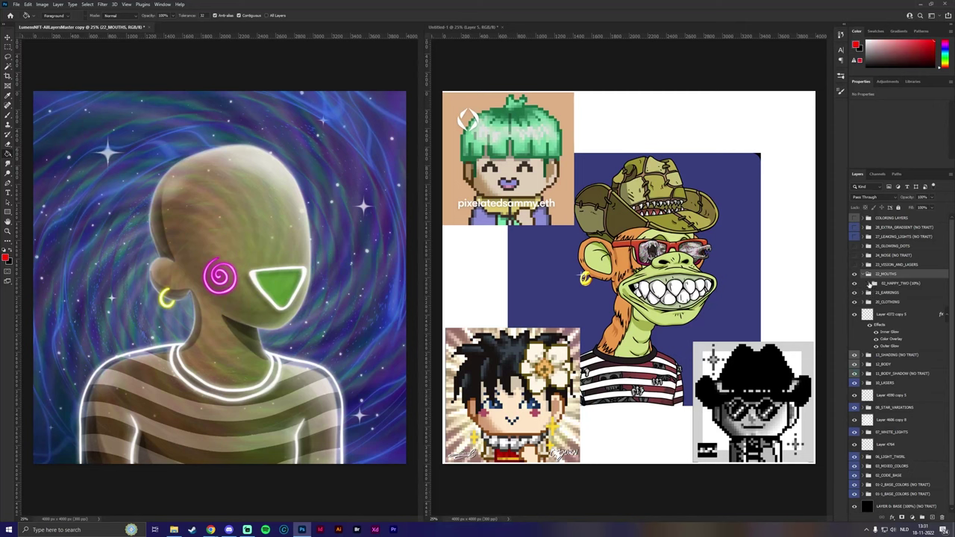
{"action": "left_click", "coordinate": [863, 275]}
Step: Show the 23_VISION_AND_LASERS group, then hide its laser beam and the grid glasses inside 22-1_VISION
{"action": "left_click", "coordinate": [854, 264]}
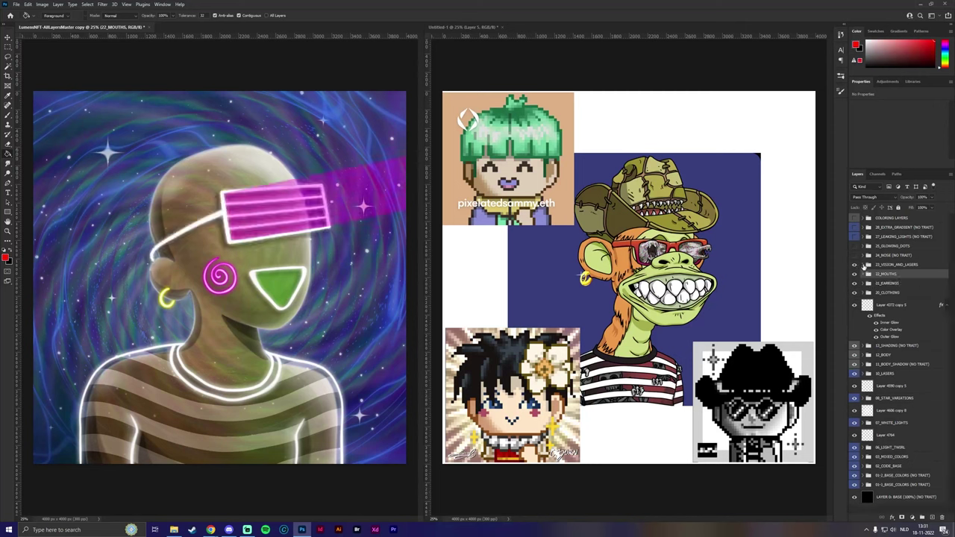
{"action": "left_click", "coordinate": [863, 265]}
{"action": "left_click", "coordinate": [854, 275]}
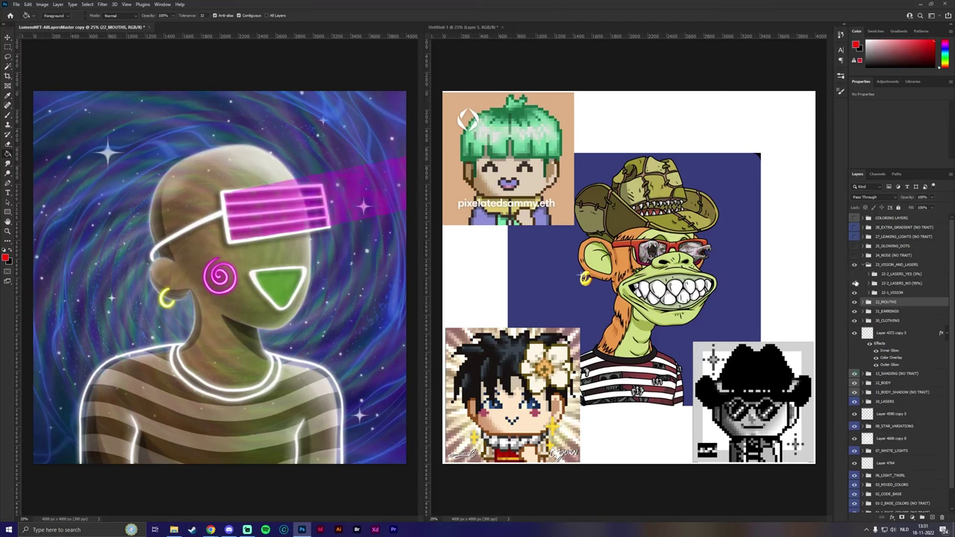
{"action": "left_click", "coordinate": [869, 294]}
{"action": "scroll", "coordinate": [867, 295], "scroll_direction": "down", "scroll_amount": 3}
{"action": "left_click", "coordinate": [854, 293]}
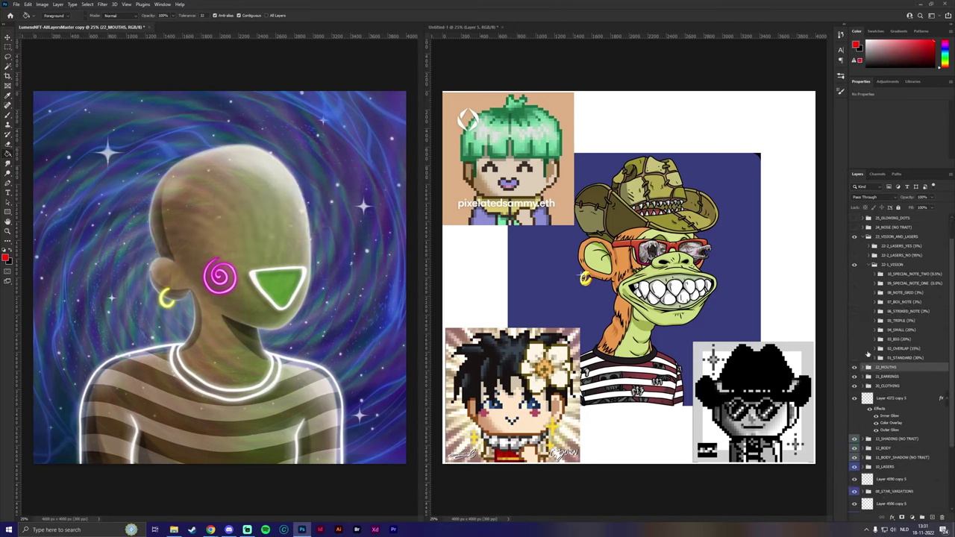
Step: Preview each eye and glasses variant in 22-1_VISION one at a time, from 01_STANDARD up to 10_SPECIAL_NOTE_TWO
{"action": "left_click", "coordinate": [854, 358]}
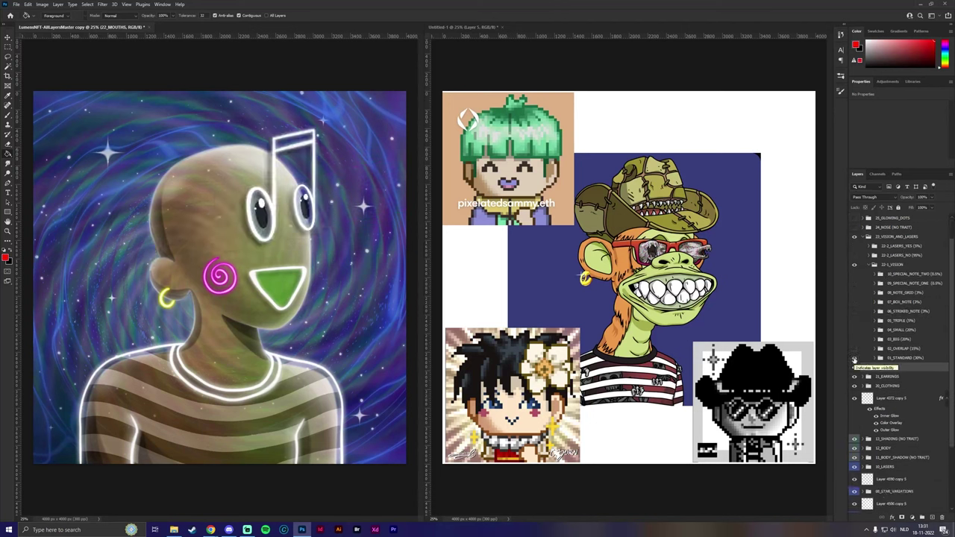
{"action": "left_click", "coordinate": [854, 358]}
{"action": "left_click", "coordinate": [855, 349]}
{"action": "left_click", "coordinate": [855, 348]}
{"action": "left_click", "coordinate": [854, 339]}
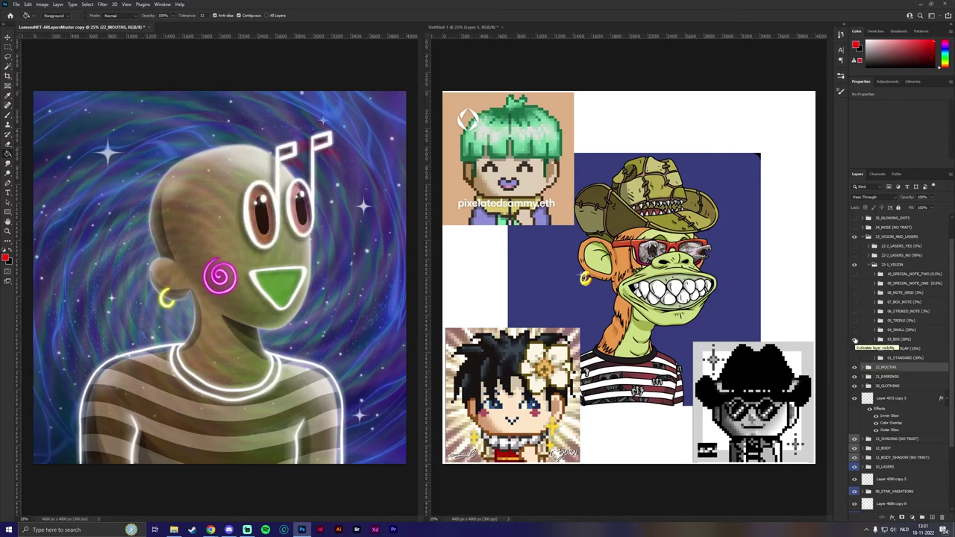
{"action": "left_click", "coordinate": [854, 339]}
{"action": "left_click", "coordinate": [854, 330]}
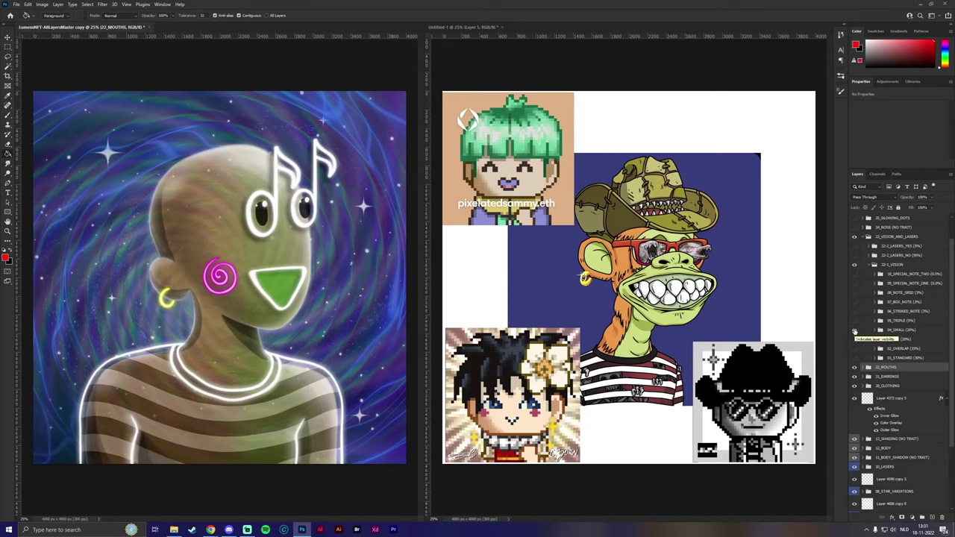
{"action": "left_click", "coordinate": [854, 330]}
{"action": "left_click", "coordinate": [854, 320]}
{"action": "left_click", "coordinate": [854, 321]}
{"action": "left_click", "coordinate": [854, 311]}
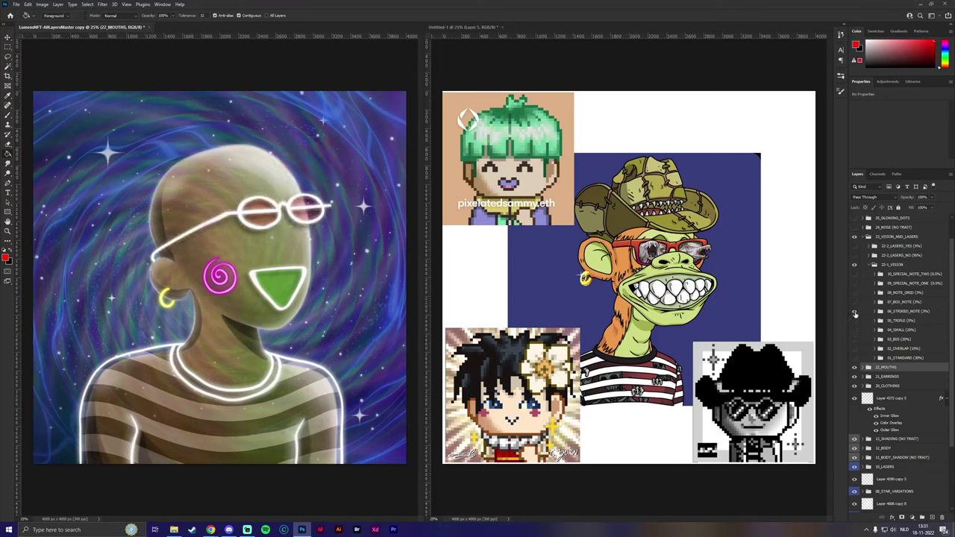
{"action": "left_click", "coordinate": [854, 311]}
{"action": "left_click", "coordinate": [854, 302]}
{"action": "left_click", "coordinate": [854, 302]}
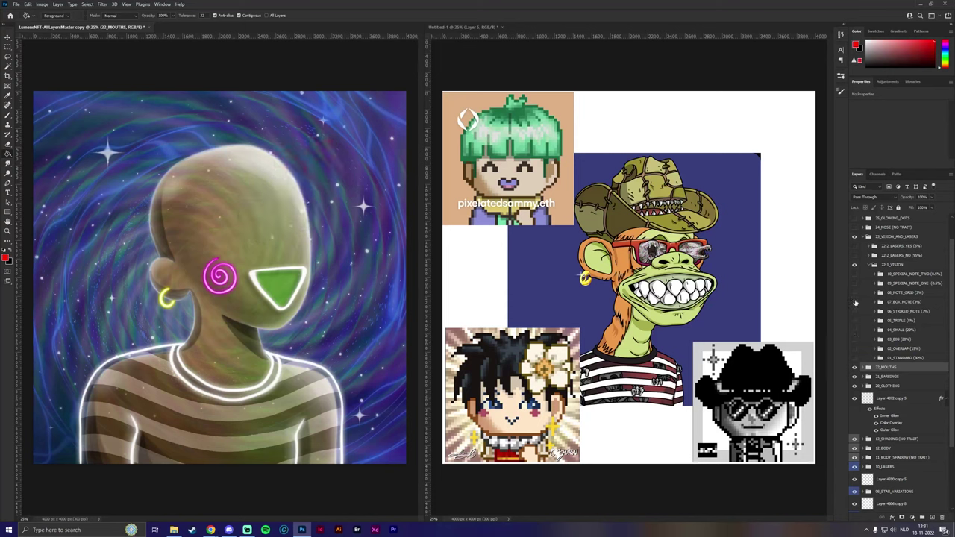
{"action": "left_click", "coordinate": [854, 292]}
{"action": "left_click", "coordinate": [854, 292]}
{"action": "left_click", "coordinate": [854, 283]}
{"action": "left_click", "coordinate": [854, 283]}
{"action": "left_click", "coordinate": [854, 274]}
{"action": "left_click", "coordinate": [854, 274]}
Step: Show the 01_STANDARD eyes and leave only the 01_NORMAL layer visible in their LINE group
{"action": "left_click", "coordinate": [853, 359]}
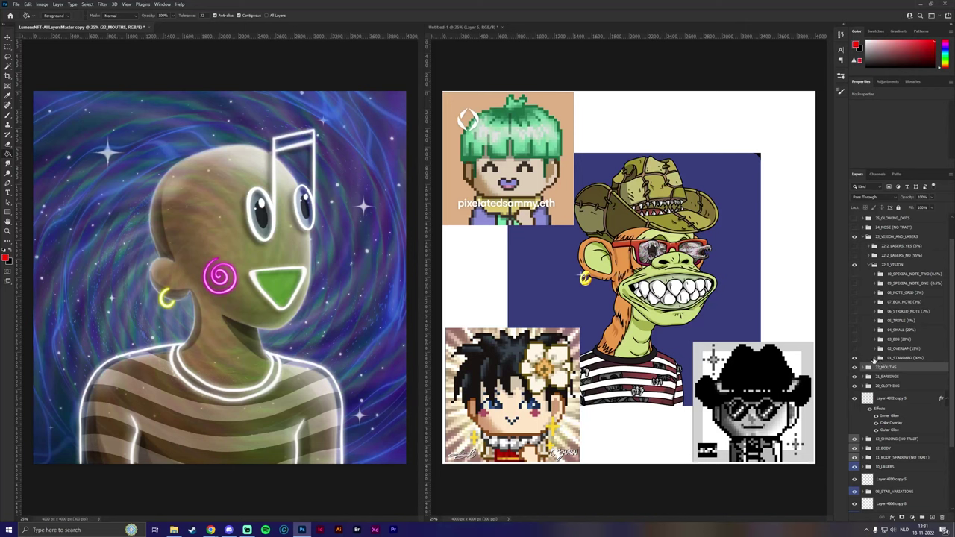
{"action": "left_click", "coordinate": [879, 358]}
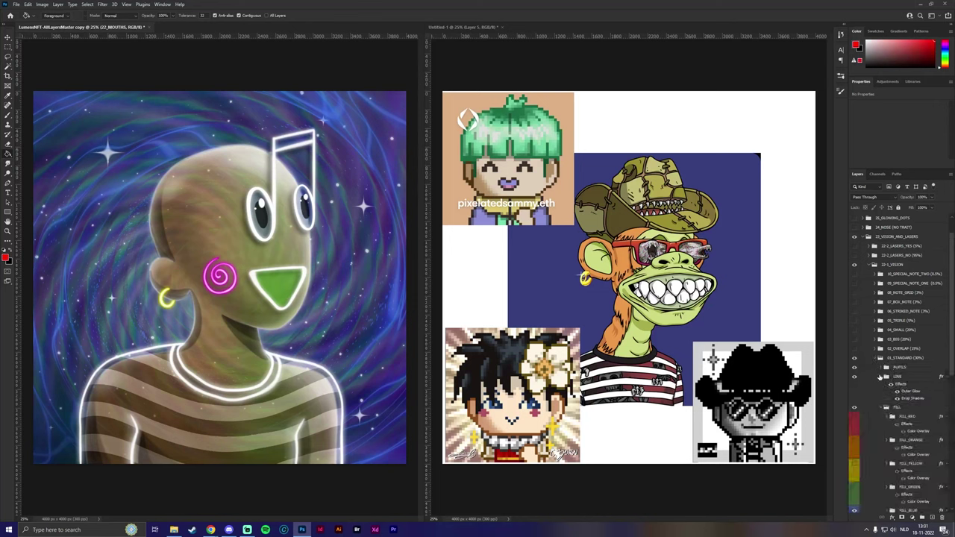
{"action": "left_click", "coordinate": [885, 377]}
{"action": "scroll", "coordinate": [905, 377], "scroll_direction": "down", "scroll_amount": 2}
{"action": "left_click", "coordinate": [854, 404]}
{"action": "left_click", "coordinate": [855, 418]}
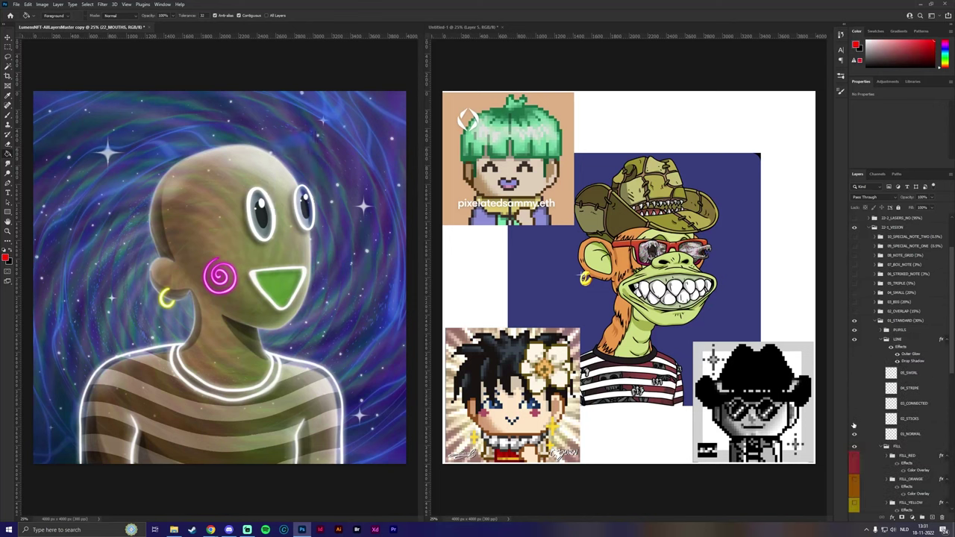
Step: Switch the standard eyes' fill from FILL_BLUE to FILL_RED and hide the red fill's swirl, stripe and connected layers
{"action": "scroll", "coordinate": [901, 401], "scroll_direction": "down", "scroll_amount": 5}
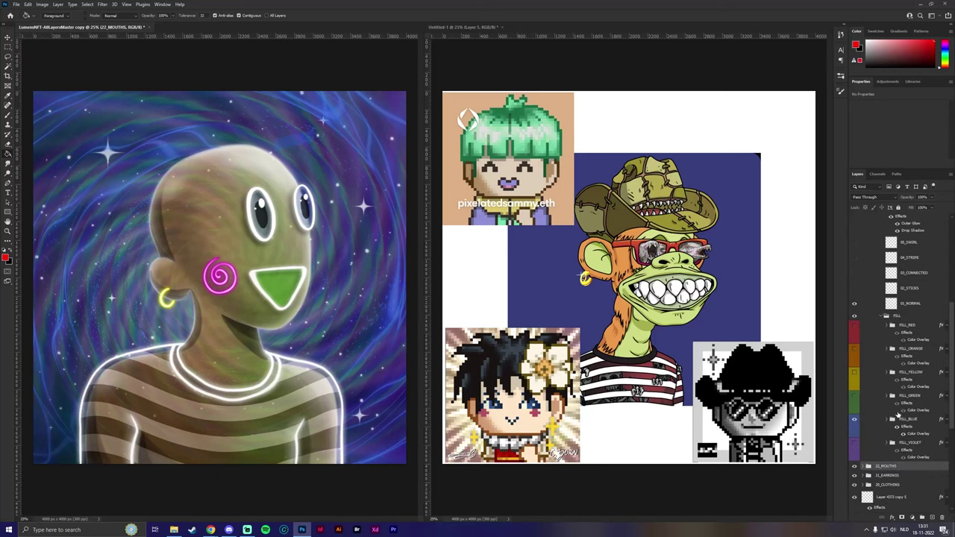
{"action": "left_click", "coordinate": [854, 420]}
{"action": "left_click", "coordinate": [855, 325]}
{"action": "left_click", "coordinate": [886, 326]}
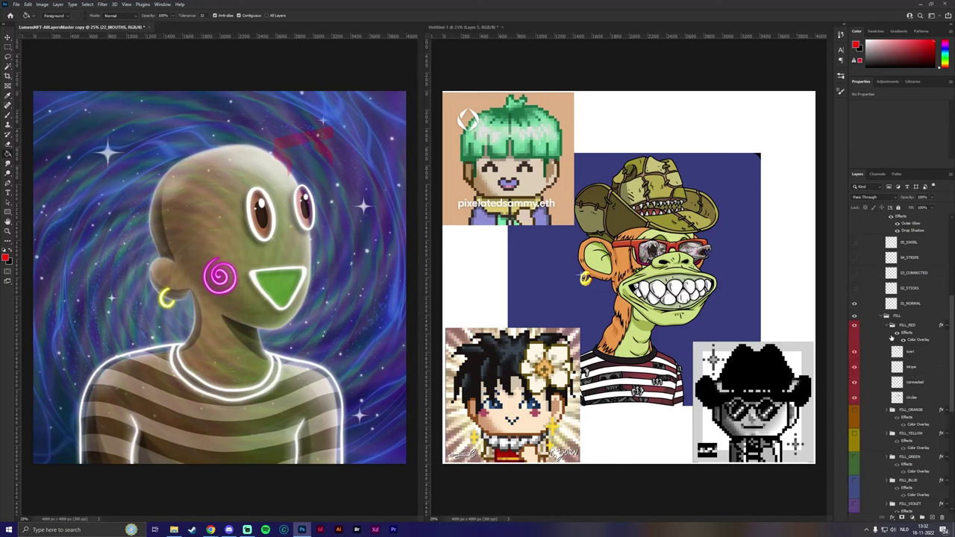
{"action": "left_click_drag", "start_coordinate": [856, 356], "coordinate": [857, 382]}
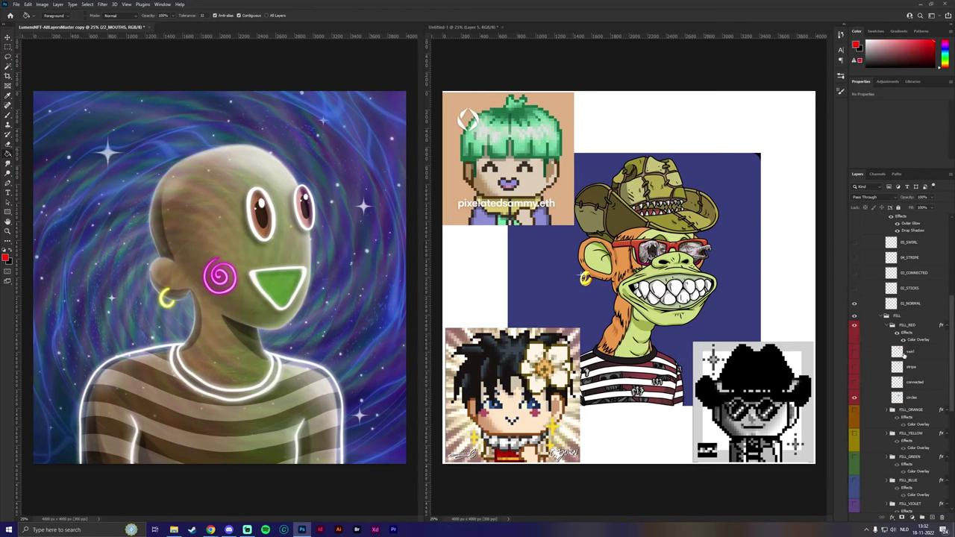
{"action": "left_click", "coordinate": [887, 325]}
{"action": "left_click", "coordinate": [888, 326]}
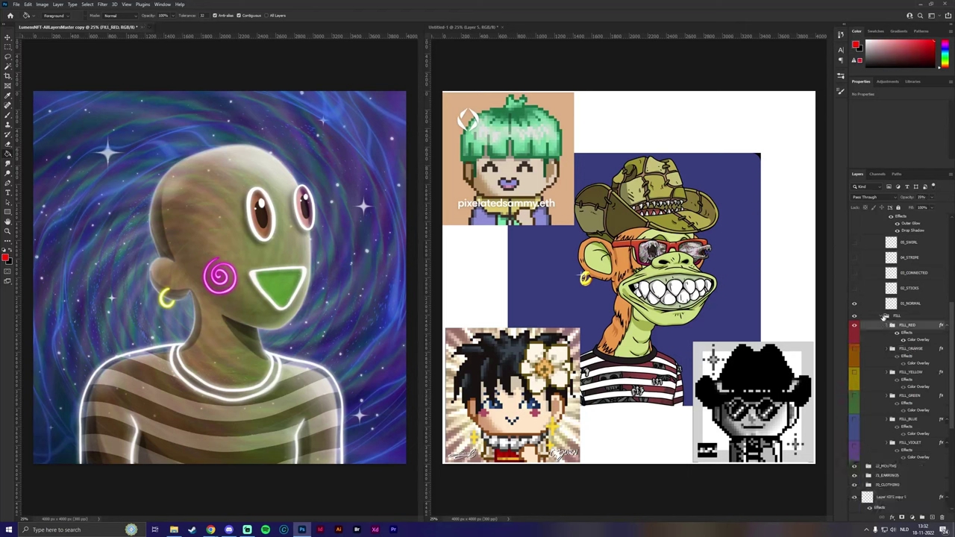
{"action": "left_click", "coordinate": [886, 316]}
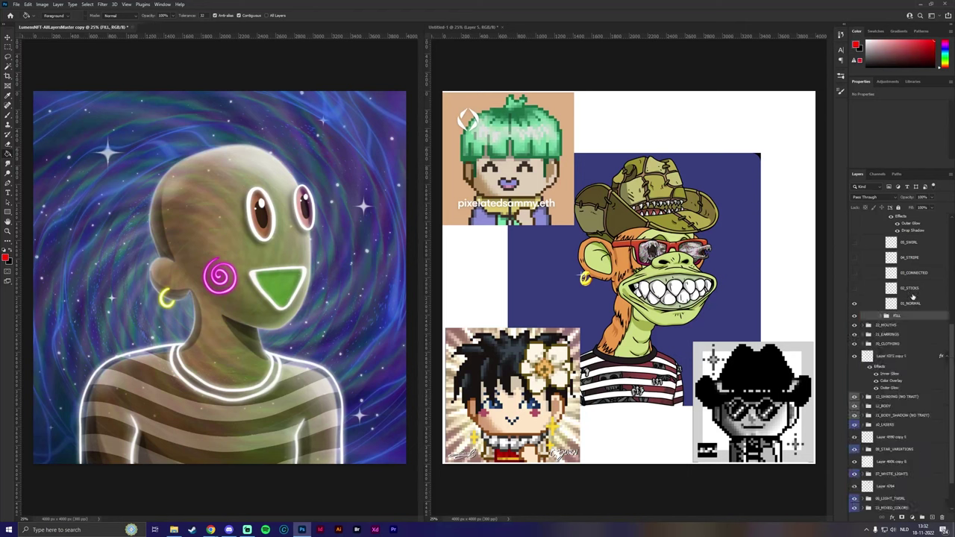
{"action": "scroll", "coordinate": [909, 298], "scroll_direction": "up", "scroll_amount": 3}
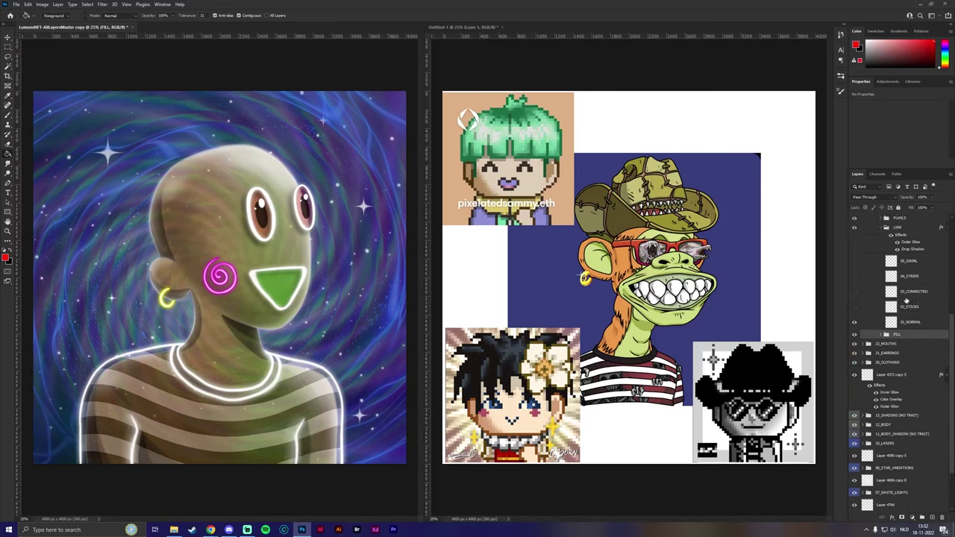
{"action": "left_click", "coordinate": [881, 284]}
{"action": "scroll", "coordinate": [877, 279], "scroll_direction": "up", "scroll_amount": 3}
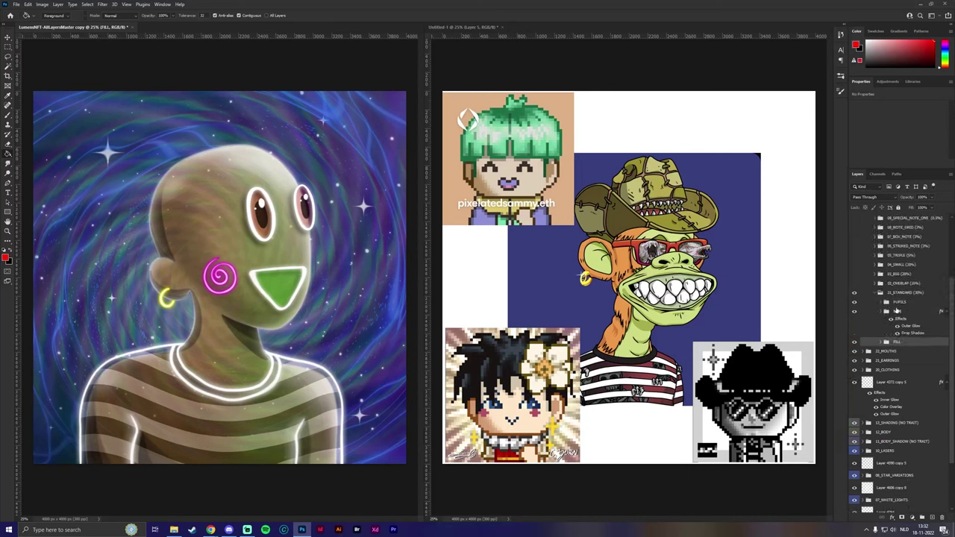
Step: Preview the 10_SPECIAL_NOTE_TWO and 09_SPECIAL_NOTE_ONE glasses over the eyes and show the 08_NOTE_GRID glasses
{"action": "left_click", "coordinate": [855, 265]}
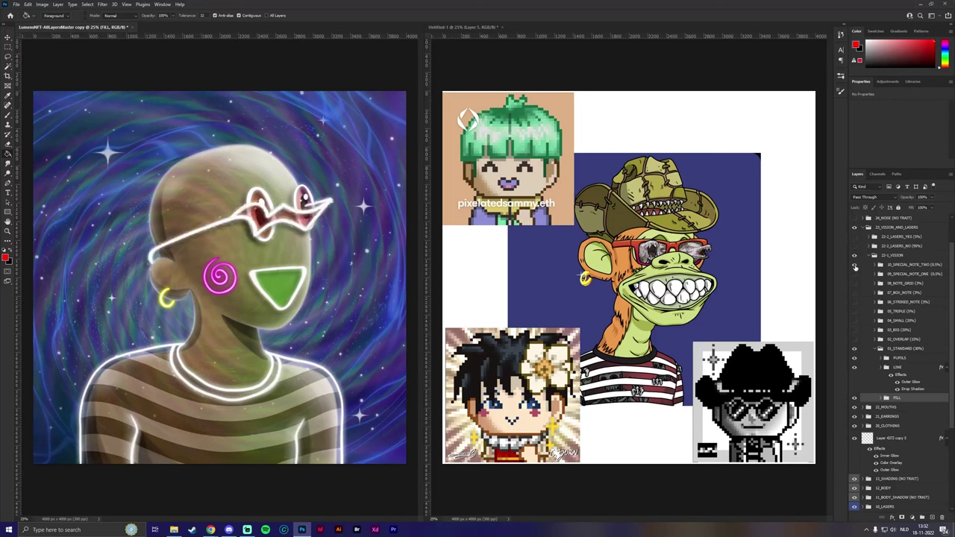
{"action": "left_click", "coordinate": [854, 265]}
{"action": "left_click", "coordinate": [855, 275]}
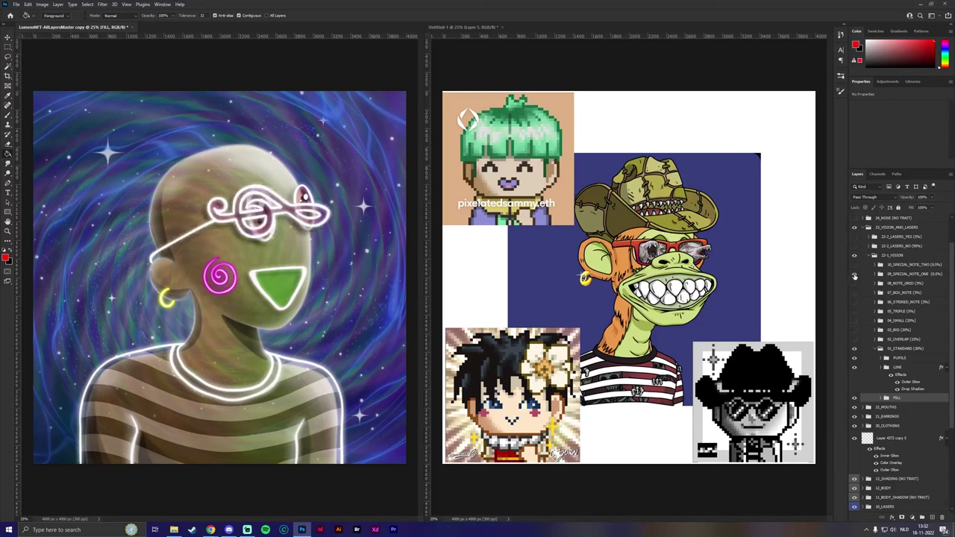
{"action": "left_click", "coordinate": [854, 275]}
{"action": "left_click", "coordinate": [855, 284]}
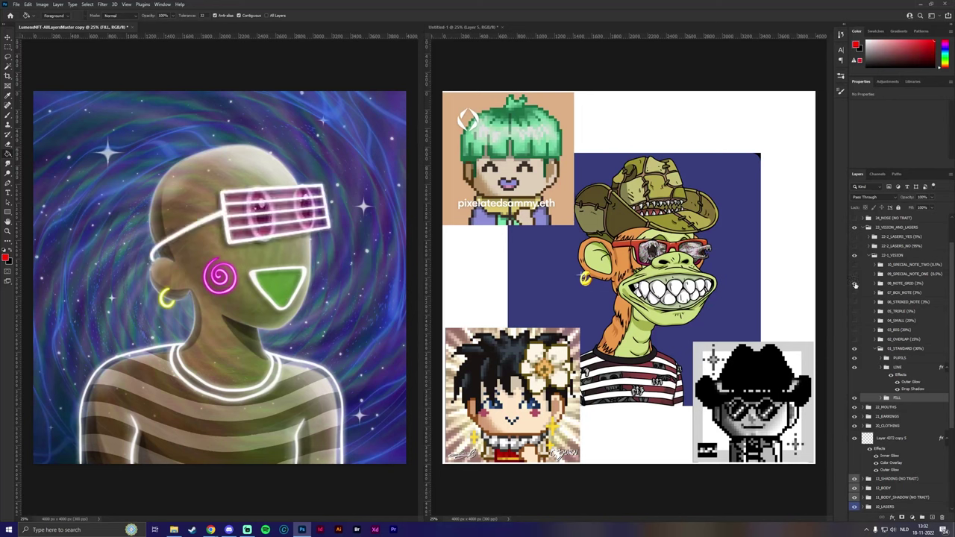
Step: Lasso the temple arm of the 08_NOTE_GRID glasses on Layer 965 copy 4 in their LINE group
{"action": "left_click", "coordinate": [874, 285]}
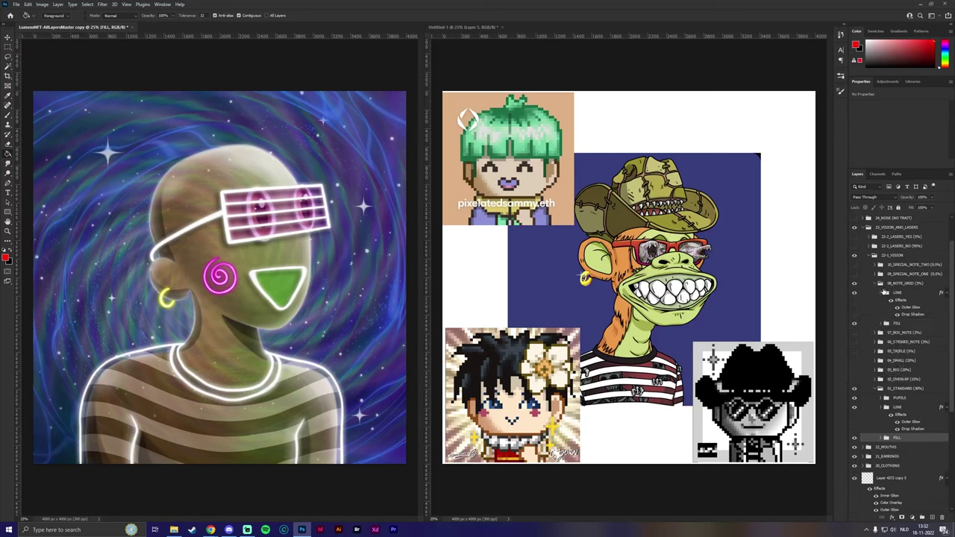
{"action": "left_click", "coordinate": [888, 294]}
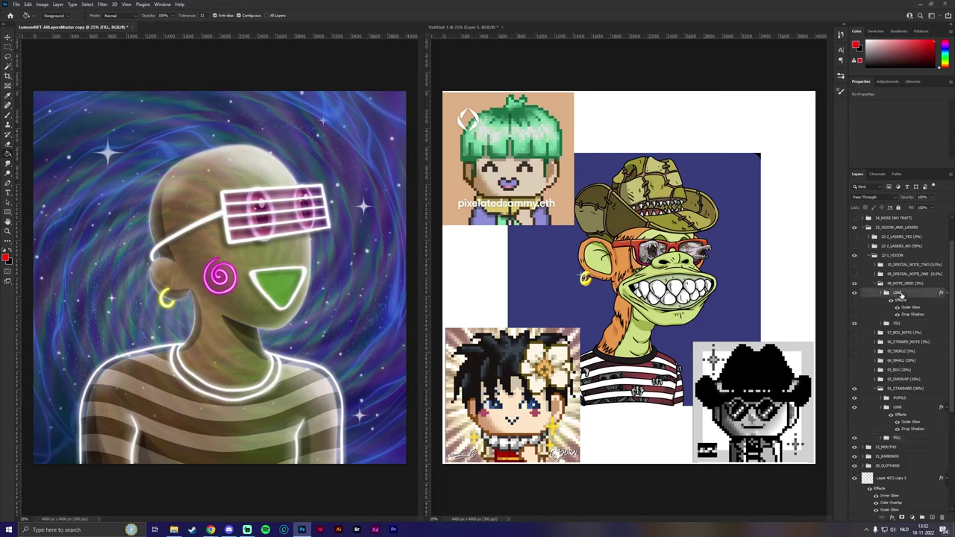
{"action": "left_click", "coordinate": [880, 293]}
{"action": "left_click", "coordinate": [906, 328]}
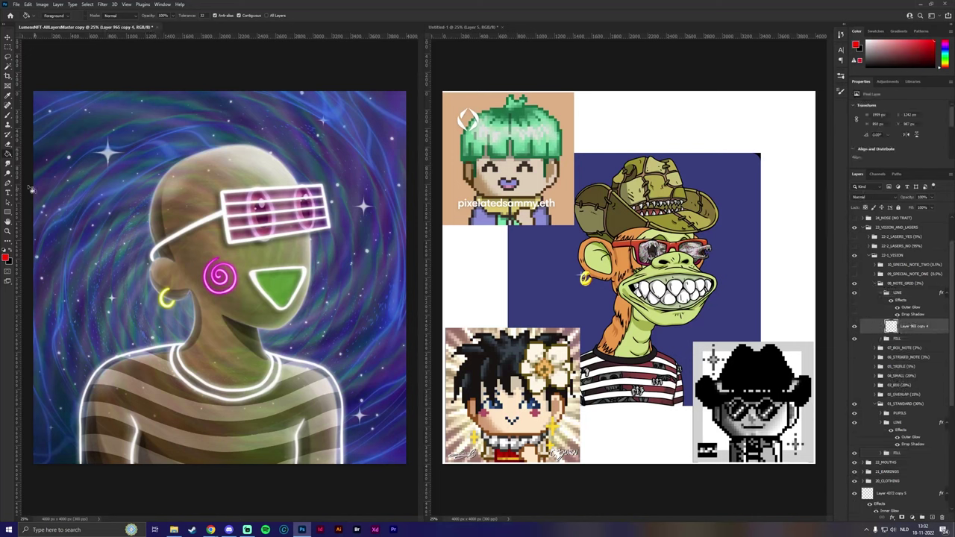
{"action": "left_click", "coordinate": [9, 57]}
{"action": "mouse_move", "coordinate": [216, 188]}
{"action": "left_mouse_down"}
{"action": "mouse_move", "coordinate": [223, 228]}
{"action": "mouse_move", "coordinate": [173, 270]}
{"action": "mouse_move", "coordinate": [165, 211]}
{"action": "mouse_move", "coordinate": [215, 189]}
{"action": "left_mouse_up"}
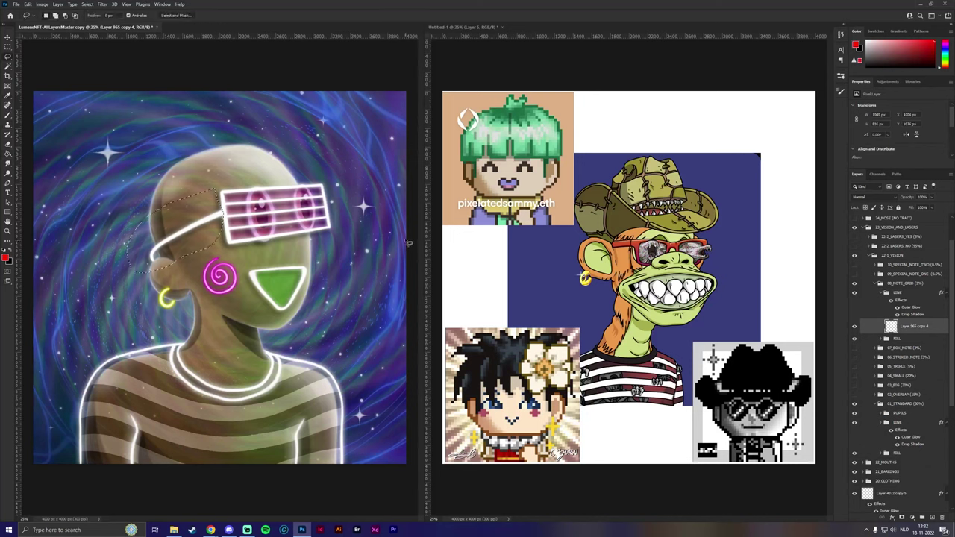
Step: Hide the 08_NOTE_GRID glasses and place a copy of their arm on a new layer above 01_NORMAL in 01_STANDARD's LINE group
{"action": "left_click", "coordinate": [880, 283]}
{"action": "left_click", "coordinate": [854, 284]}
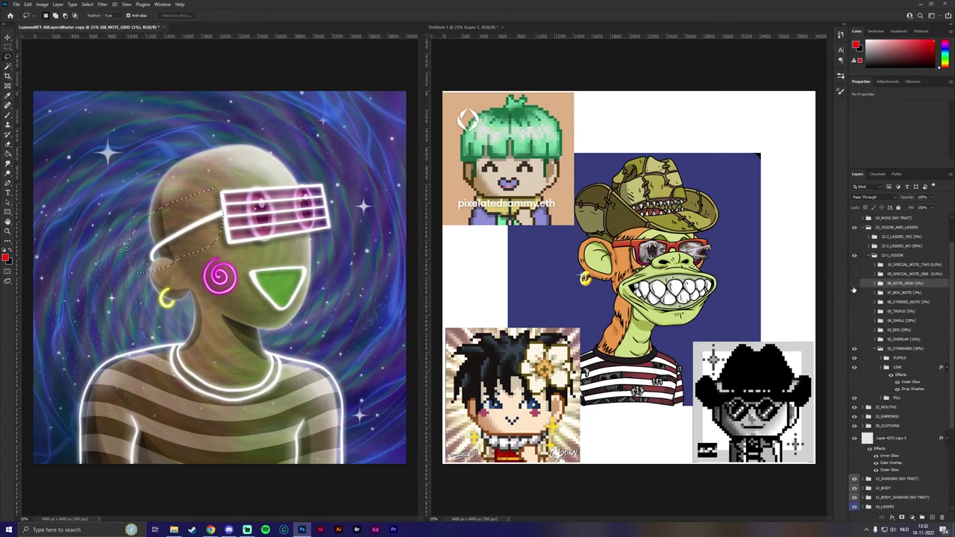
{"action": "left_click", "coordinate": [882, 367]}
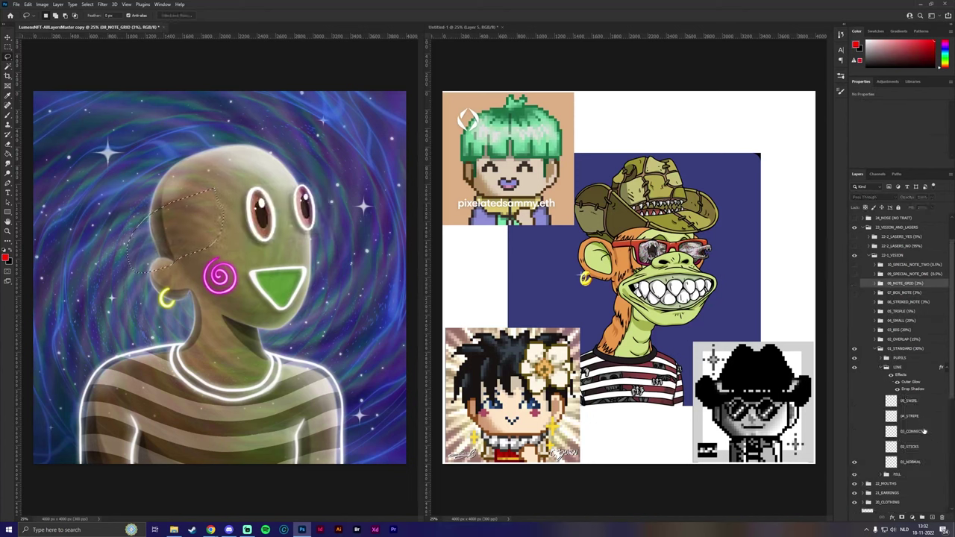
{"action": "left_click", "coordinate": [910, 462]}
{"action": "key", "text": "ctrl+j"}
Step: Transform the copied temple arm so it stretches from above the ear to the outline of the near standard eye
{"action": "key", "text": "ctrl+t"}
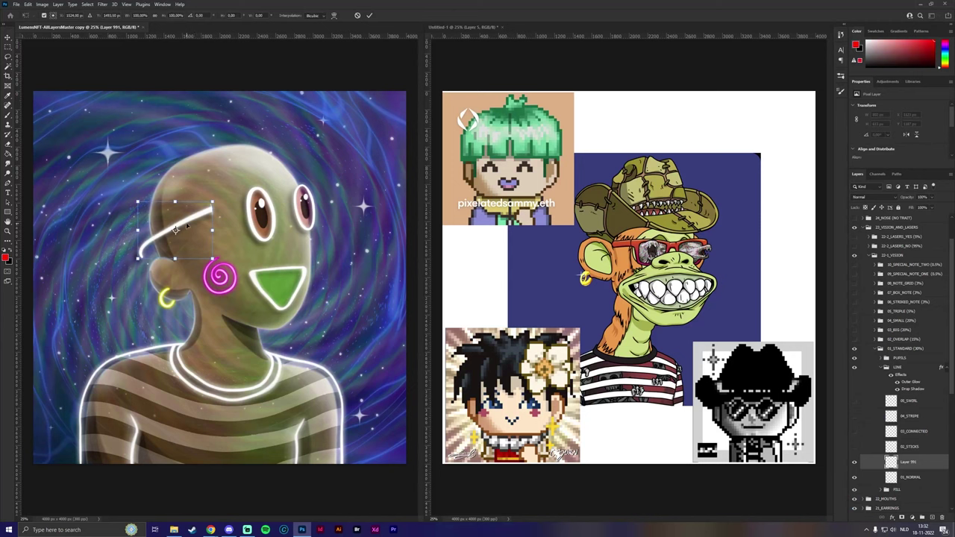
{"action": "left_click_drag", "start_coordinate": [179, 237], "coordinate": [247, 232]}
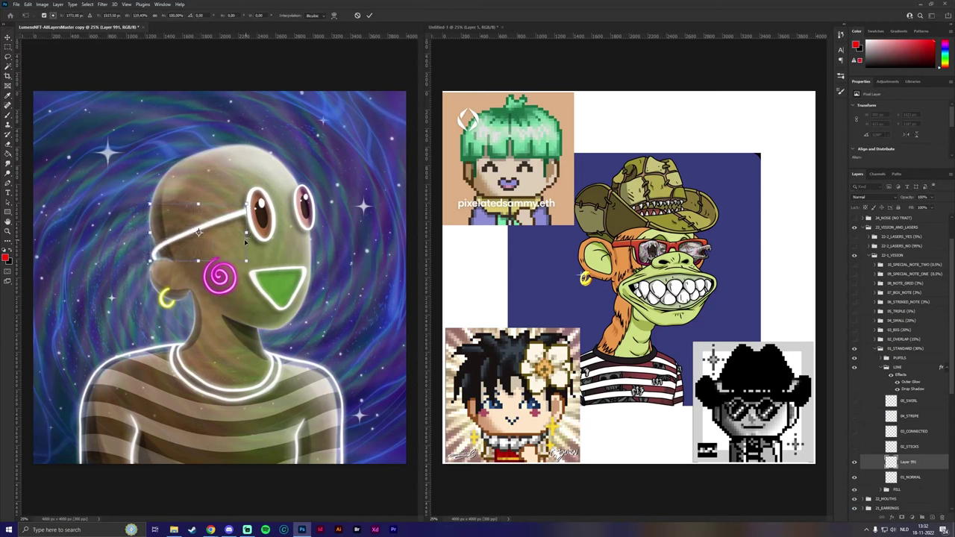
{"action": "left_click_drag", "start_coordinate": [247, 233], "coordinate": [249, 232]}
{"action": "left_click_drag", "start_coordinate": [197, 203], "coordinate": [198, 209]}
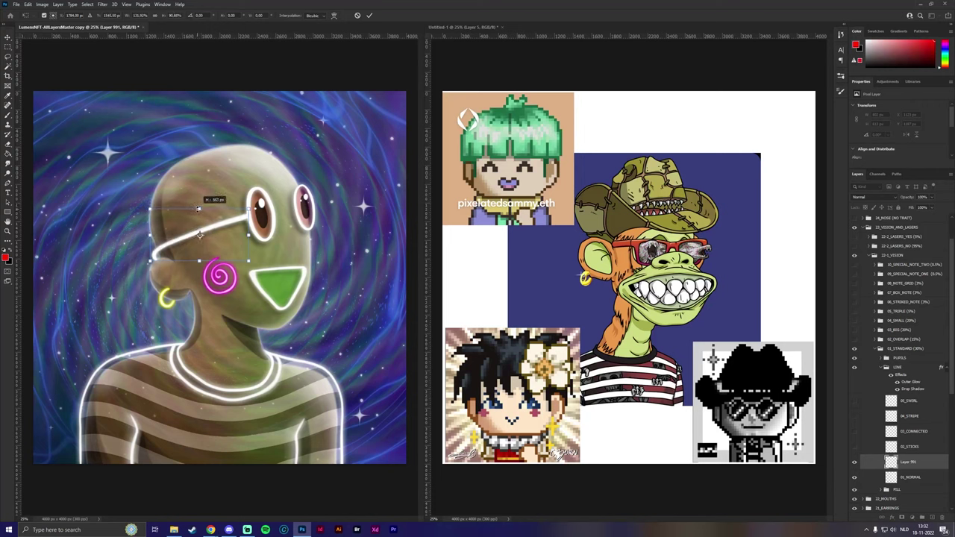
Step: Warp the rear end of the temple arm to fit just above the ear and apply the transform
{"action": "left_click", "coordinate": [27, 3]}
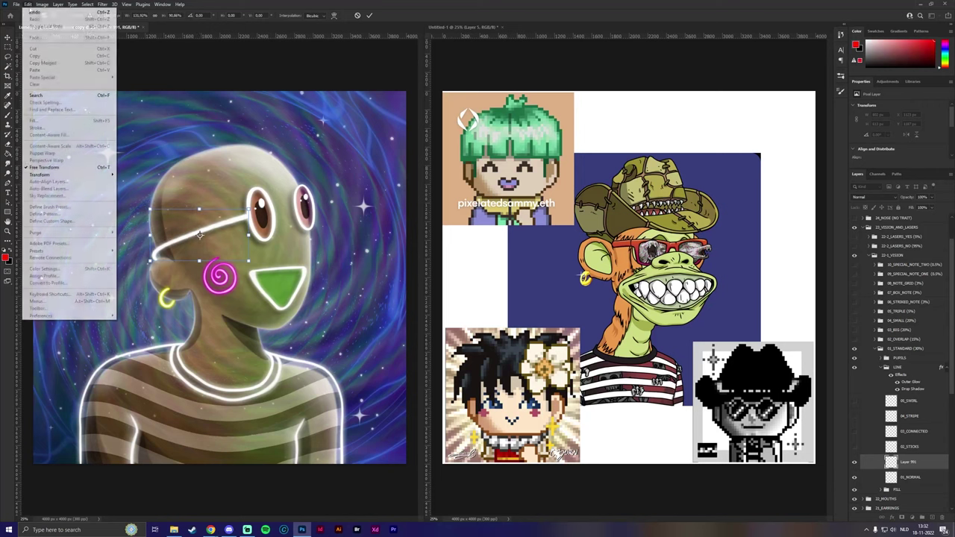
{"action": "mouse_move", "coordinate": [90, 173]}
{"action": "left_click", "coordinate": [159, 229]}
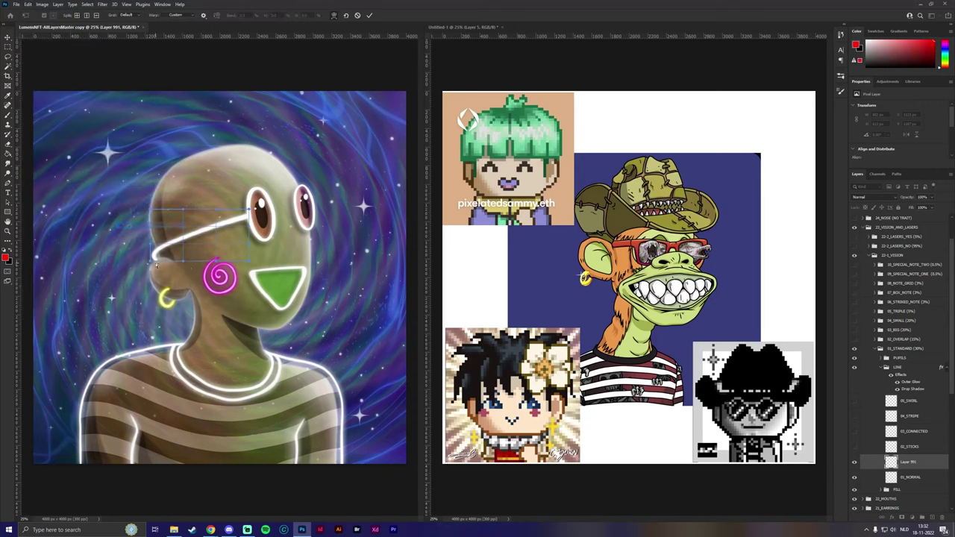
{"action": "mouse_move", "coordinate": [151, 262]}
{"action": "left_mouse_down"}
{"action": "mouse_move", "coordinate": [156, 246]}
{"action": "mouse_move", "coordinate": [155, 258]}
{"action": "left_mouse_up"}
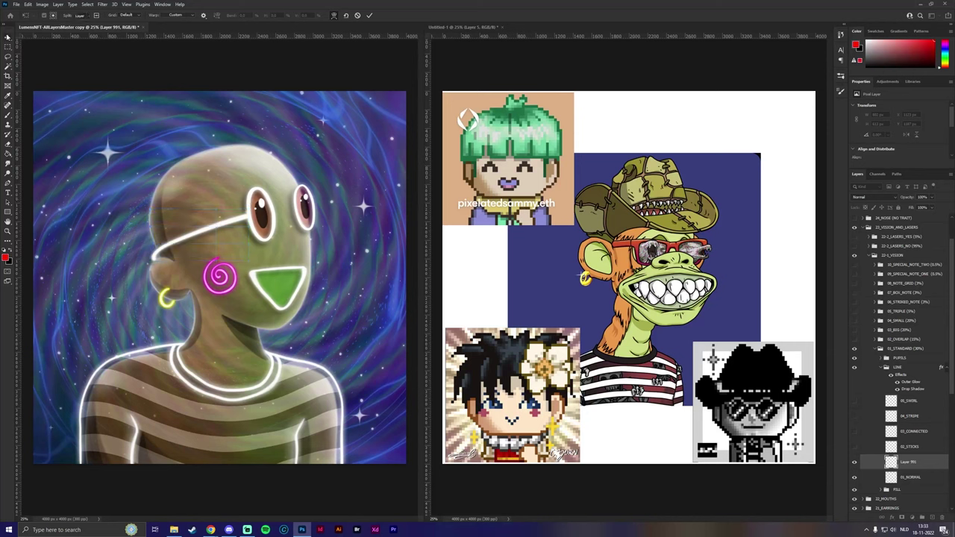
{"action": "key", "text": "Return"}
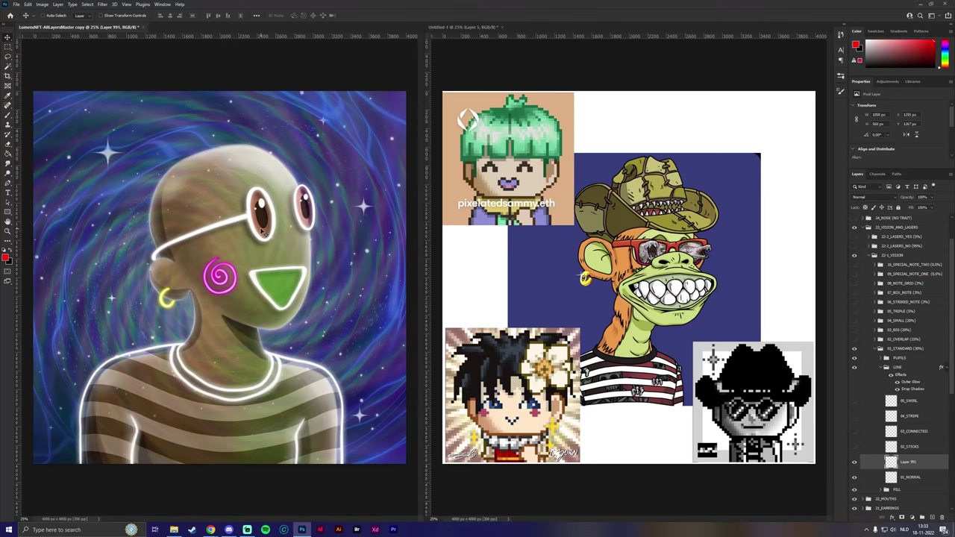
Step: Bring up the browser's Twitter profile page and move its window away from the artwork
{"action": "left_click", "coordinate": [210, 530]}
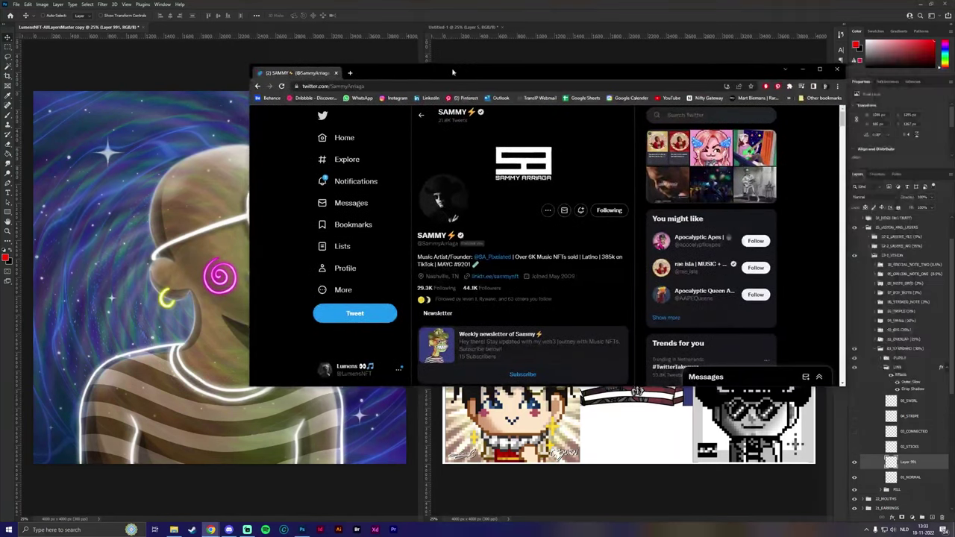
{"action": "left_click_drag", "start_coordinate": [402, 78], "coordinate": [954, 112]}
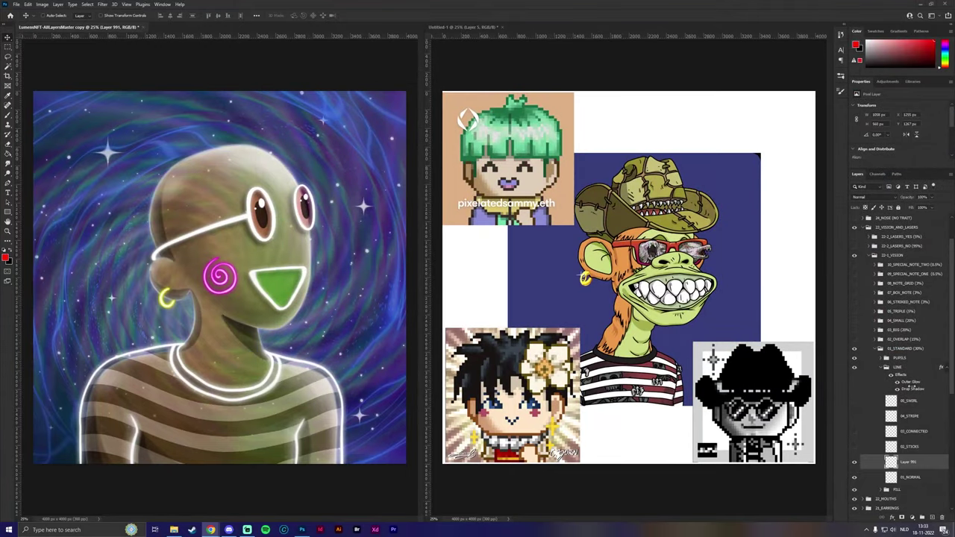
Step: Show the 02_STICKS layer and cut the near eye's vertical stick out of it with a rectangular selection
{"action": "left_click", "coordinate": [855, 446]}
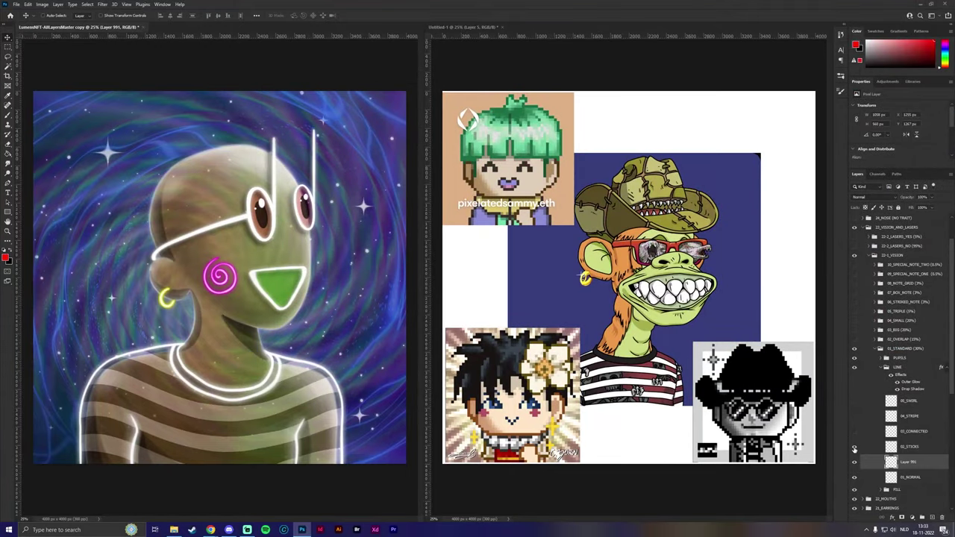
{"action": "left_click", "coordinate": [903, 448]}
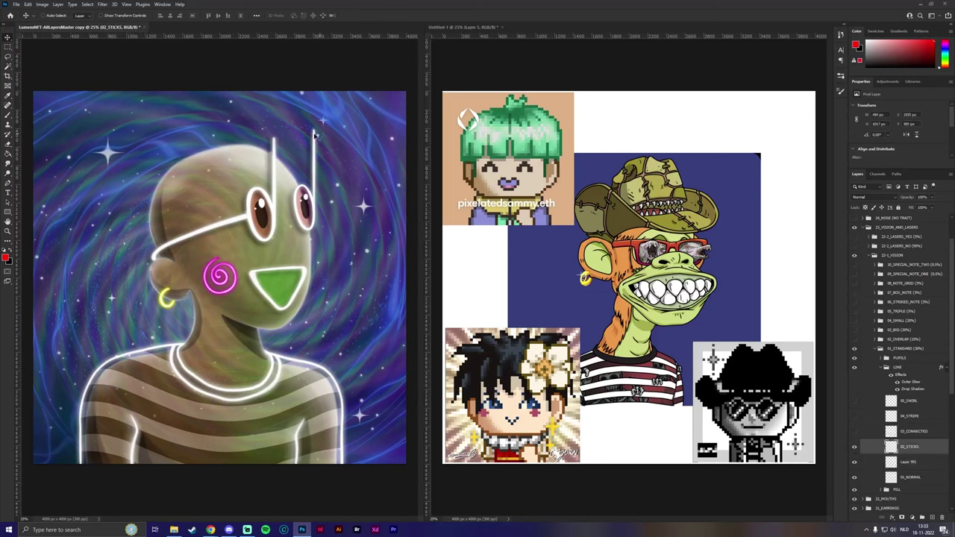
{"action": "key", "text": "m"}
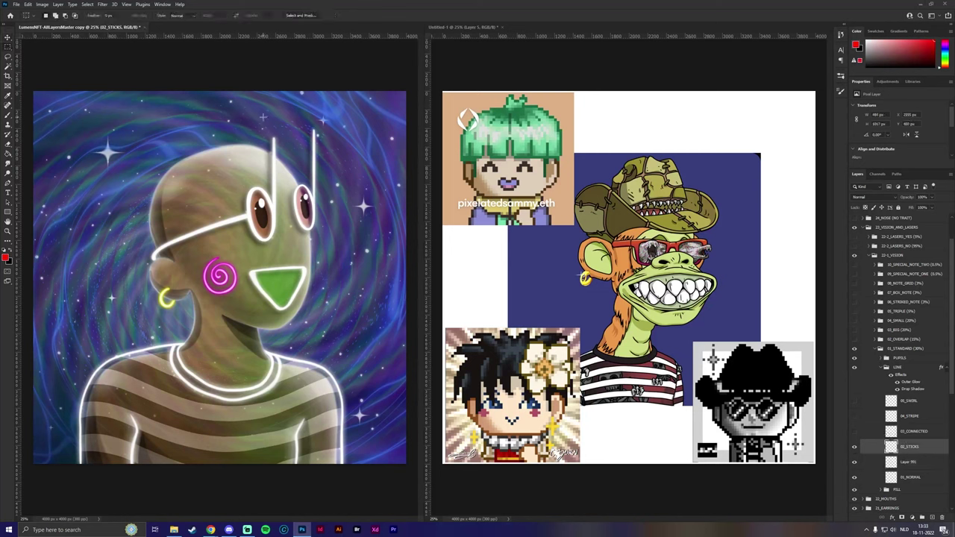
{"action": "left_click_drag", "start_coordinate": [259, 123], "coordinate": [284, 246]}
{"action": "key", "text": "Delete"}
{"action": "key", "text": "ctrl+d"}
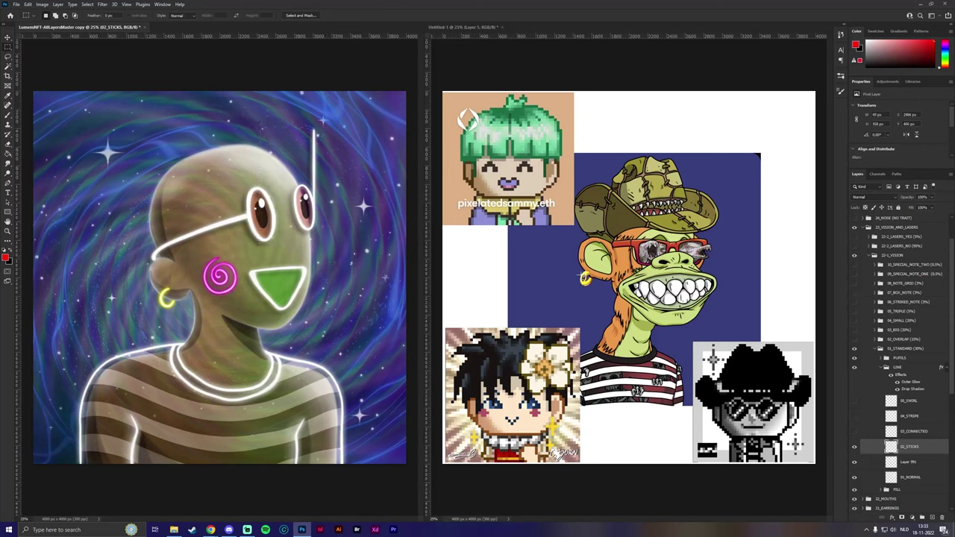
Step: Hide 02_STICKS, paste the stick above the arm layer, and rotate and shorten it into a bridge between the eyes
{"action": "left_click", "coordinate": [910, 431]}
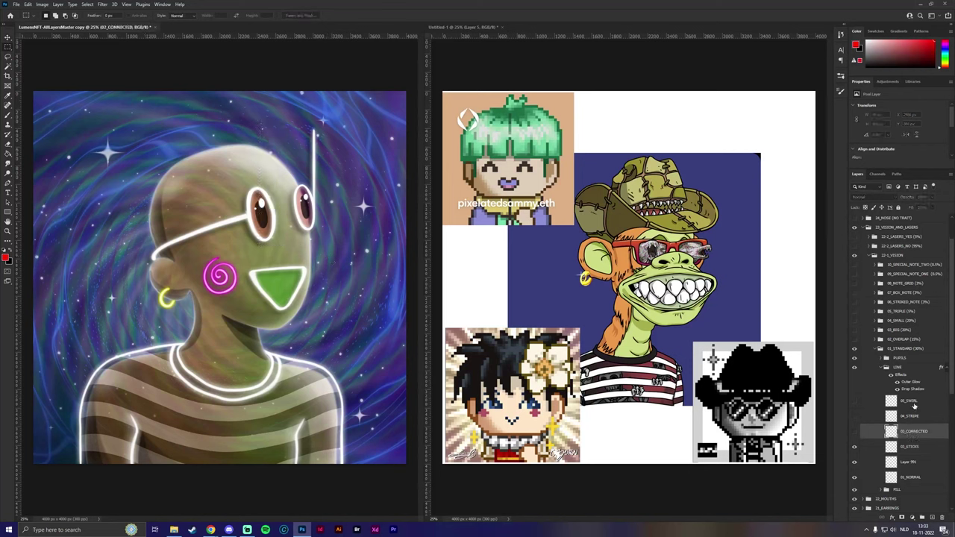
{"action": "left_click", "coordinate": [854, 447]}
{"action": "left_click", "coordinate": [915, 448]}
{"action": "left_click", "coordinate": [912, 462]}
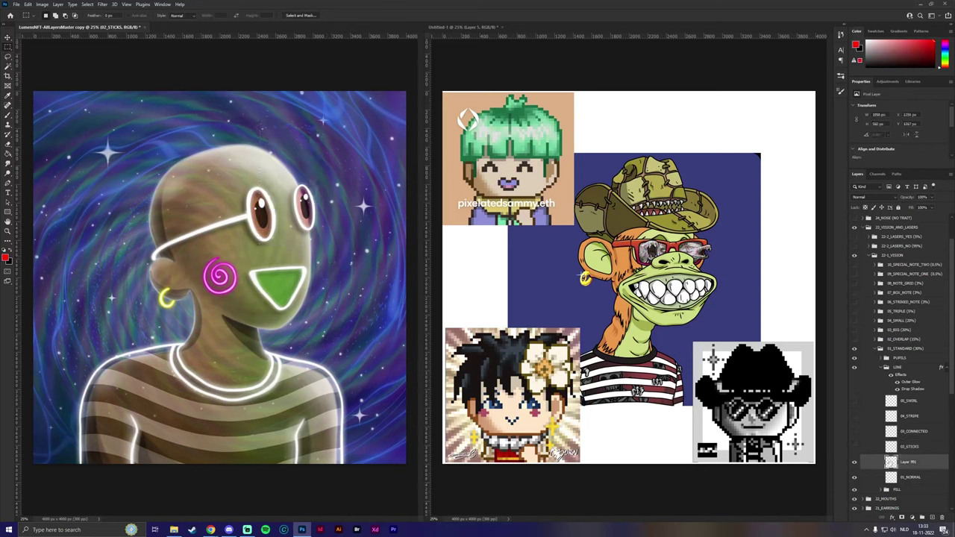
{"action": "key", "text": "ctrl+v"}
{"action": "key", "text": "ctrl+t"}
{"action": "left_click_drag", "start_coordinate": [242, 218], "coordinate": [303, 290]}
{"action": "left_click_drag", "start_coordinate": [221, 276], "coordinate": [297, 208]}
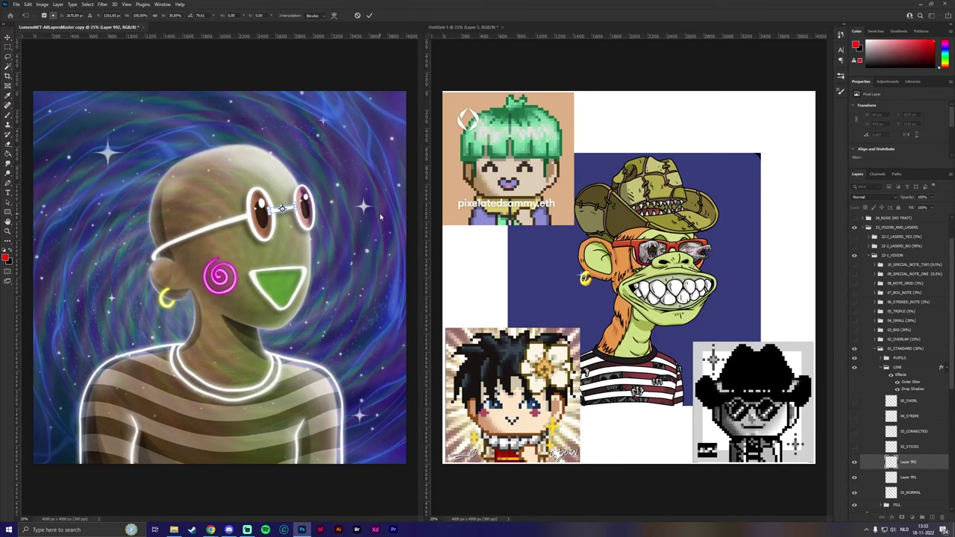
Step: Warp the bridge between the two eyes into an upward arch and apply the transform
{"action": "key", "text": "ctrl+plus"}
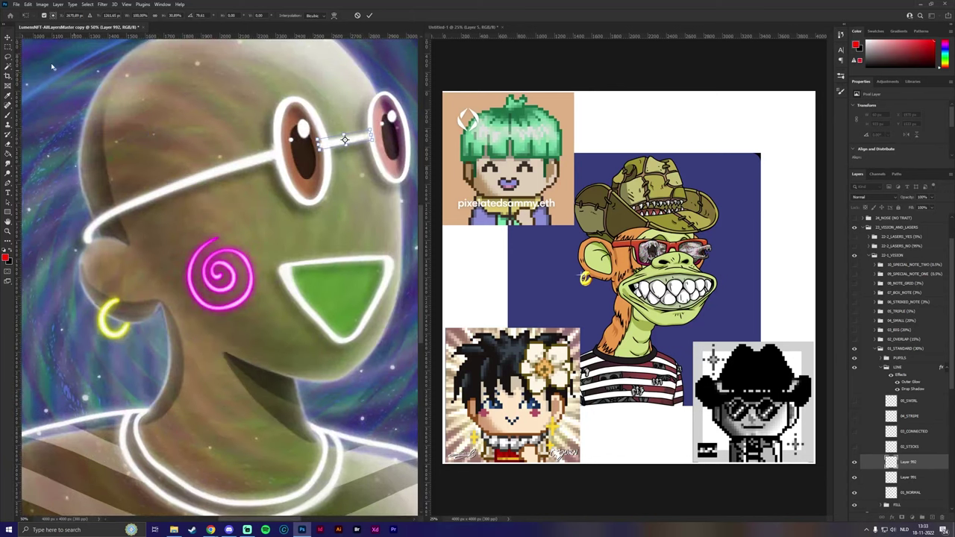
{"action": "left_click", "coordinate": [27, 6]}
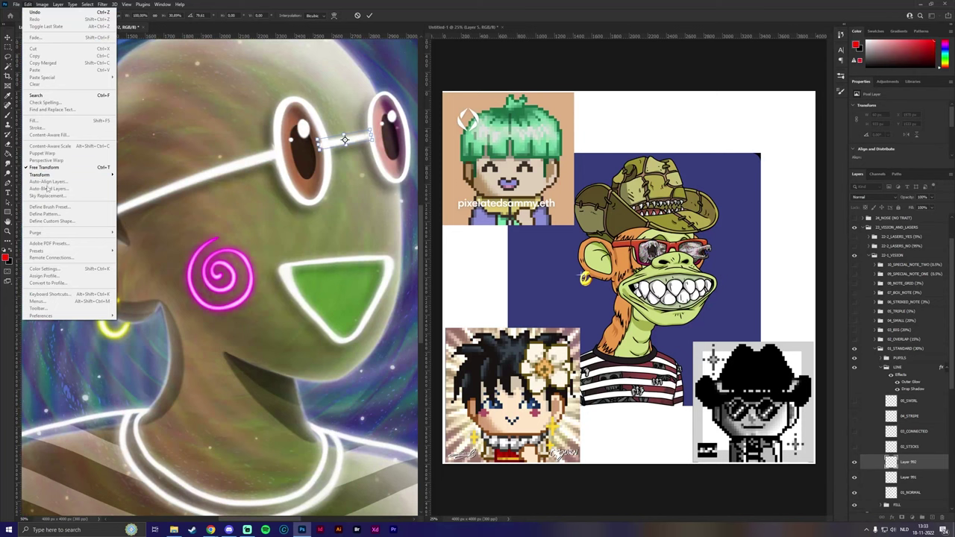
{"action": "mouse_move", "coordinate": [53, 174]}
{"action": "left_click", "coordinate": [142, 225]}
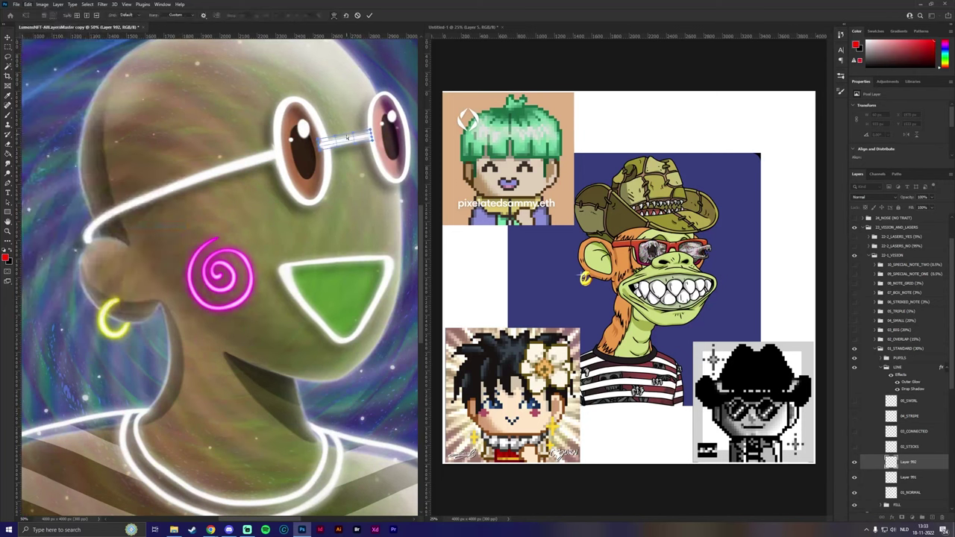
{"action": "left_click_drag", "start_coordinate": [346, 137], "coordinate": [323, 144]}
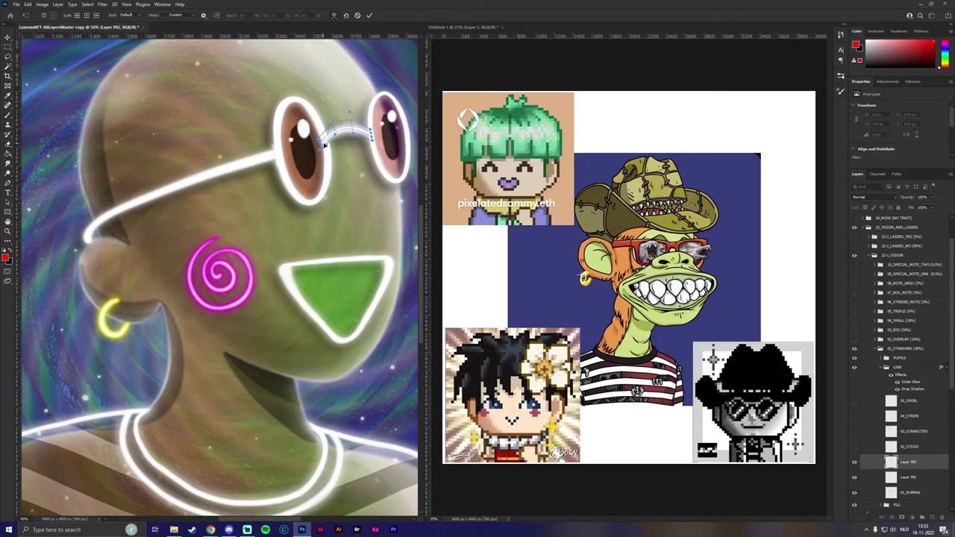
{"action": "key", "text": "Return"}
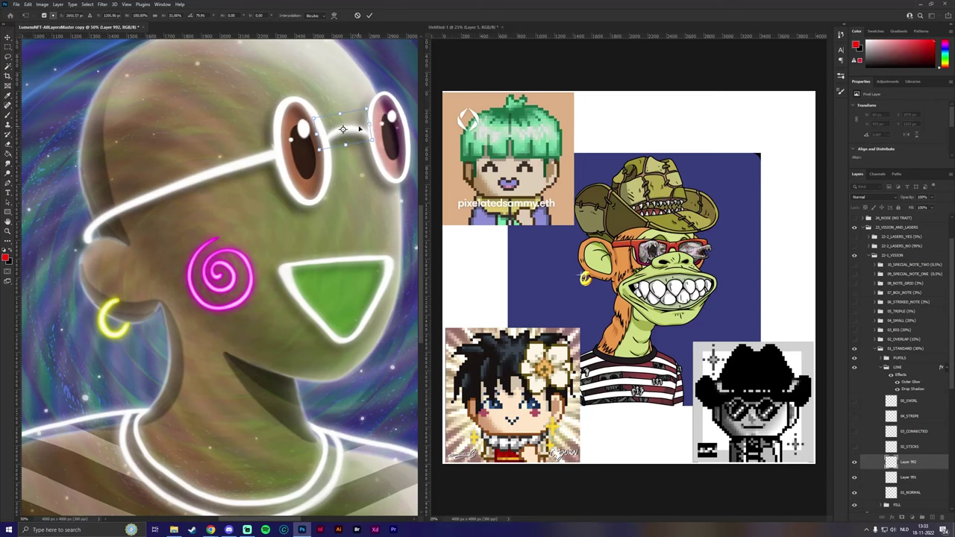
{"action": "key", "text": "Return"}
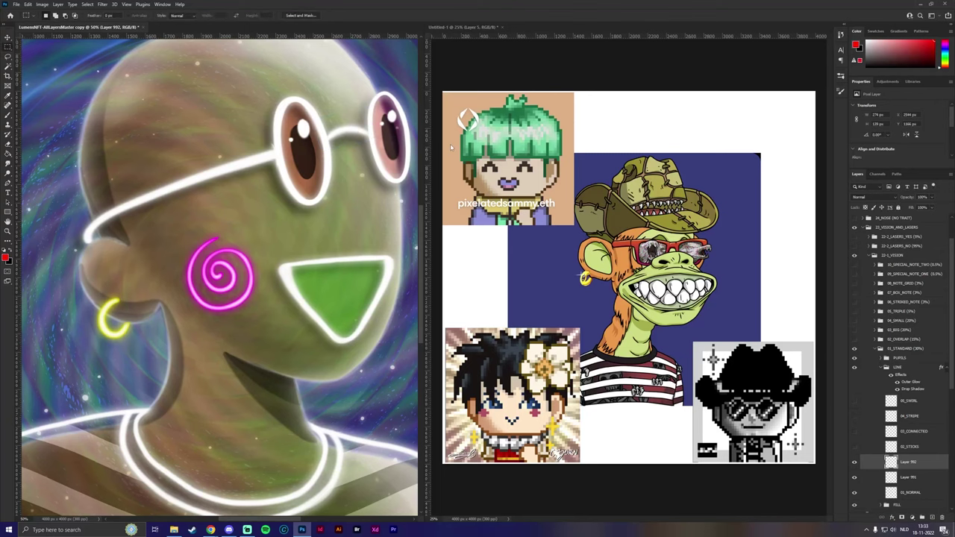
Step: Duplicate the bridge layer, merge the duplicate with the original, and collapse 01_STANDARD's LINE group
{"action": "key", "text": "ctrl+minus"}
{"action": "key", "text": "ctrl+minus"}
{"action": "key", "text": "ctrl+minus"}
{"action": "key", "text": "ctrl+plus"}
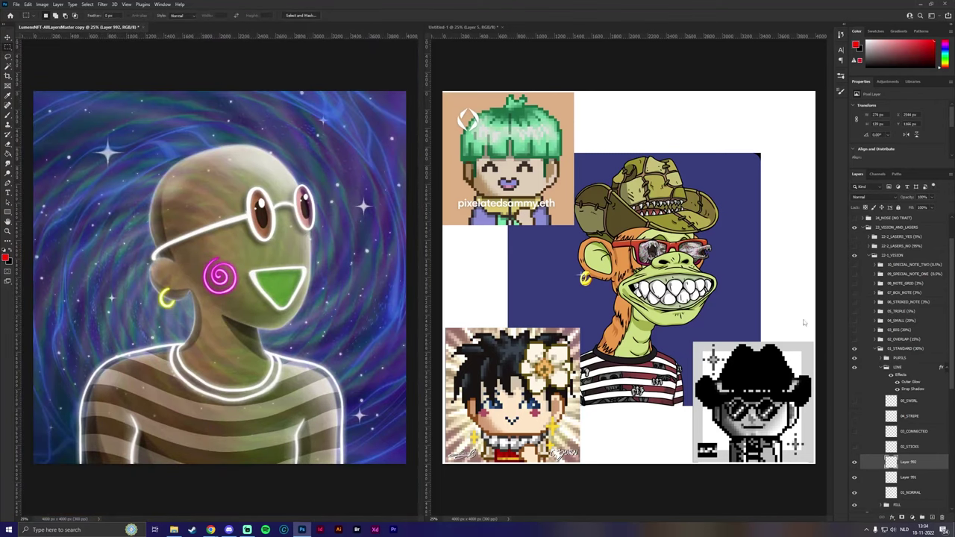
{"action": "key", "text": "ctrl+j"}
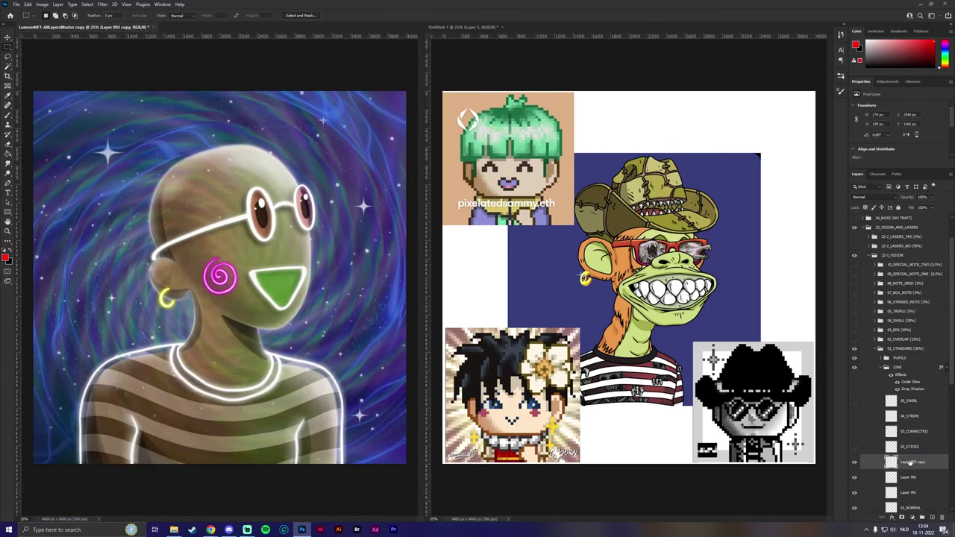
{"action": "left_click", "coordinate": [914, 480], "text": "shift"}
{"action": "right_click", "coordinate": [913, 481]}
{"action": "left_click", "coordinate": [890, 369]}
{"action": "left_click", "coordinate": [880, 368]}
Step: Compare the glasses with and without the PUPILS group of 01_STANDARD
{"action": "left_click", "coordinate": [854, 365]}
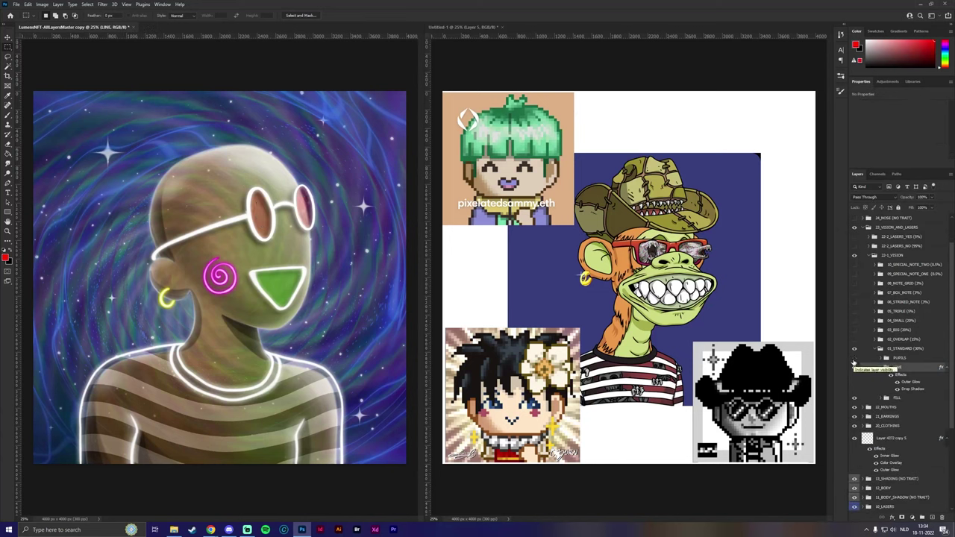
{"action": "left_click", "coordinate": [854, 364]}
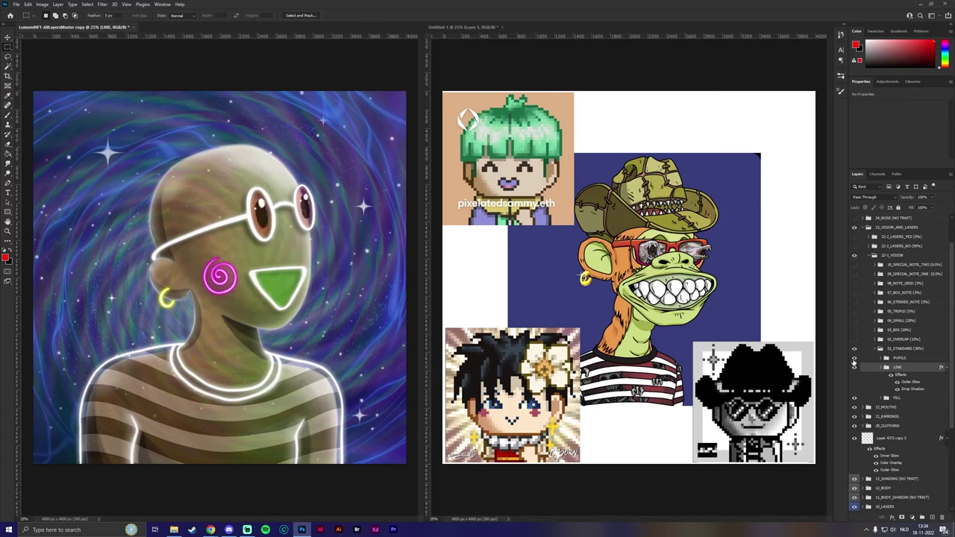
{"action": "left_click", "coordinate": [854, 364]}
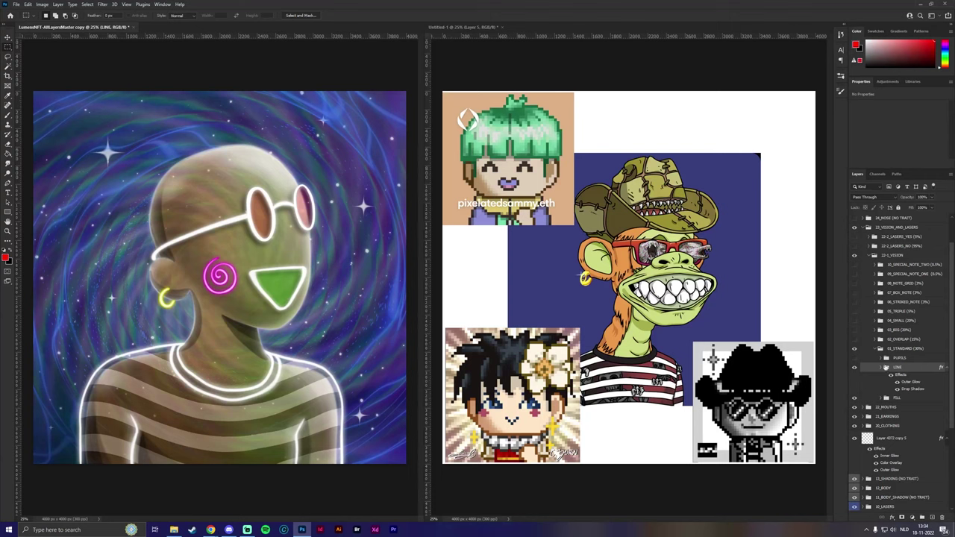
Step: Preview the 02_OVERLAP eyes, show the 03_BIG eyes instead, and hide the PUPILS group of 03_BIG
{"action": "left_click", "coordinate": [854, 339]}
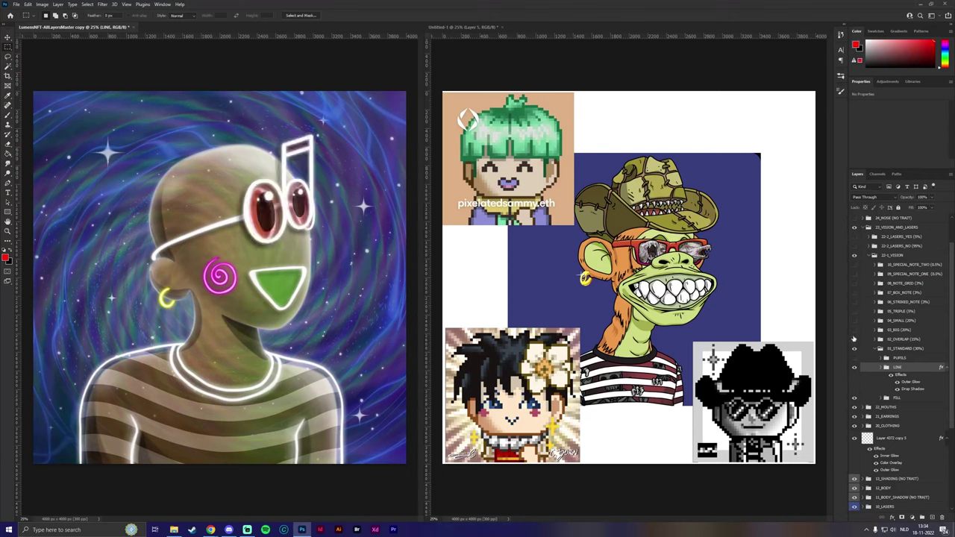
{"action": "left_click", "coordinate": [854, 339]}
{"action": "left_click", "coordinate": [855, 330]}
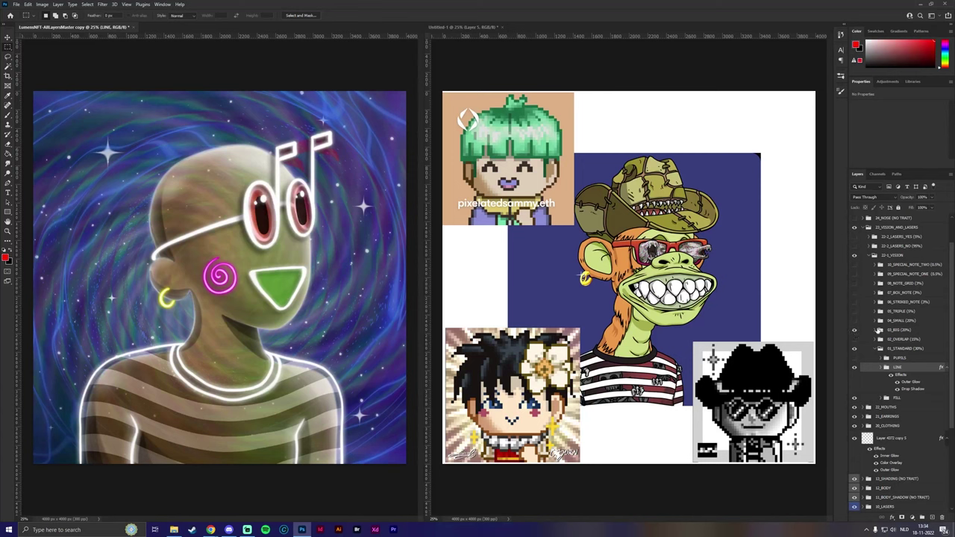
{"action": "left_click", "coordinate": [875, 329]}
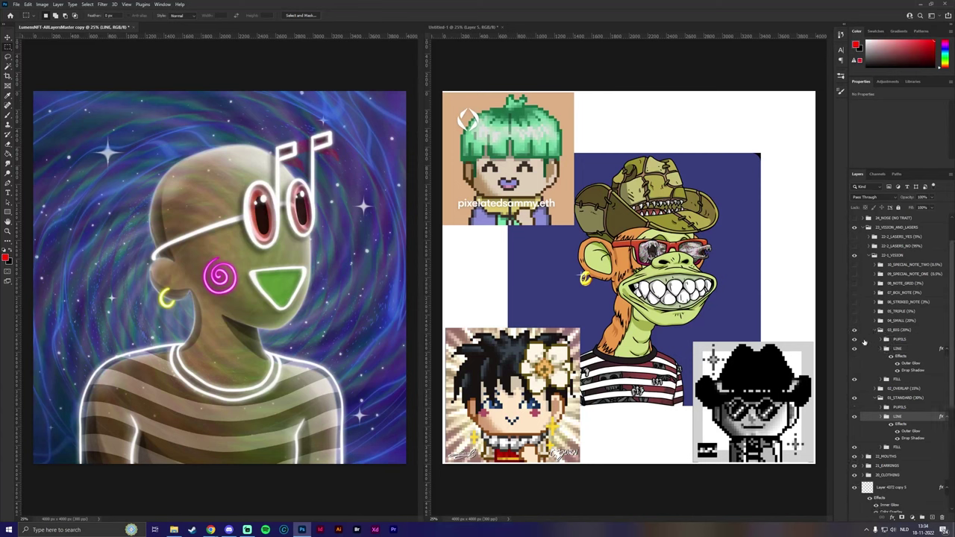
{"action": "left_click", "coordinate": [855, 340]}
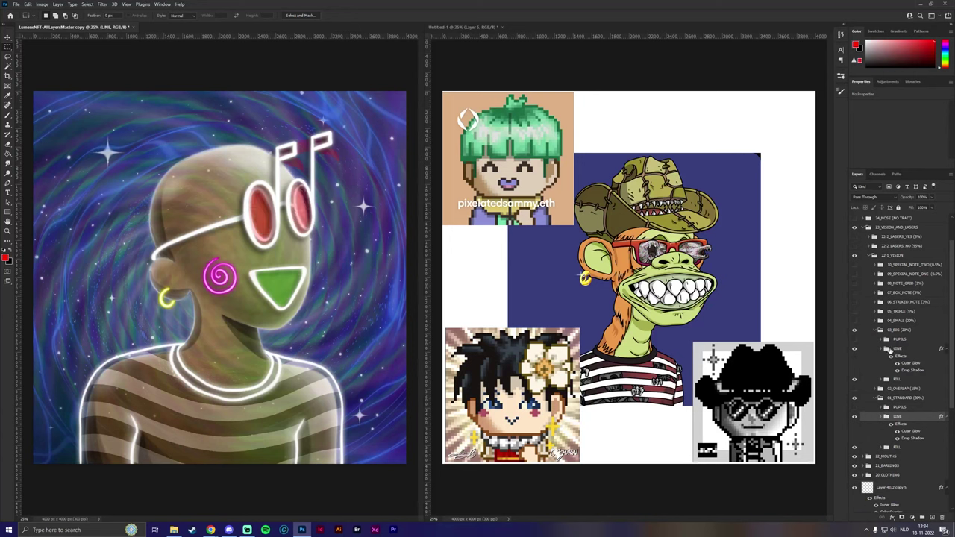
Step: Toggle 01_STANDARD's LINE group to check its outline and show the PUPILS group of 01_STANDARD
{"action": "left_click", "coordinate": [855, 418]}
{"action": "left_click", "coordinate": [855, 418]}
{"action": "left_click", "coordinate": [855, 407]}
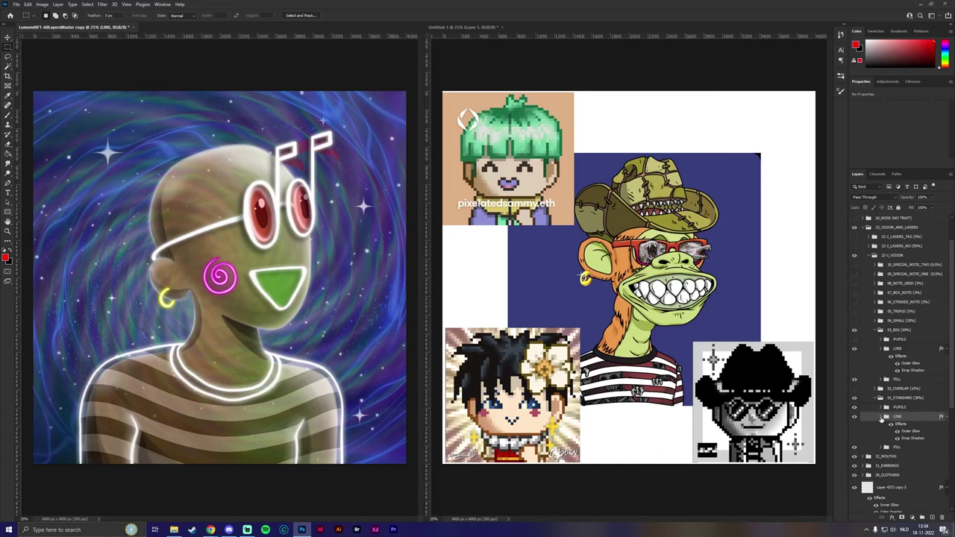
Step: Delete the hidden layers 02_STICKS, 03_CONNECTED, 04_STRIPE and 05_SWIRL from 01_STANDARD's LINE group
{"action": "left_click", "coordinate": [883, 417]}
{"action": "scroll", "coordinate": [910, 455], "scroll_direction": "down", "scroll_amount": 1}
{"action": "left_click", "coordinate": [913, 460]}
{"action": "left_click", "coordinate": [912, 415], "text": "shift"}
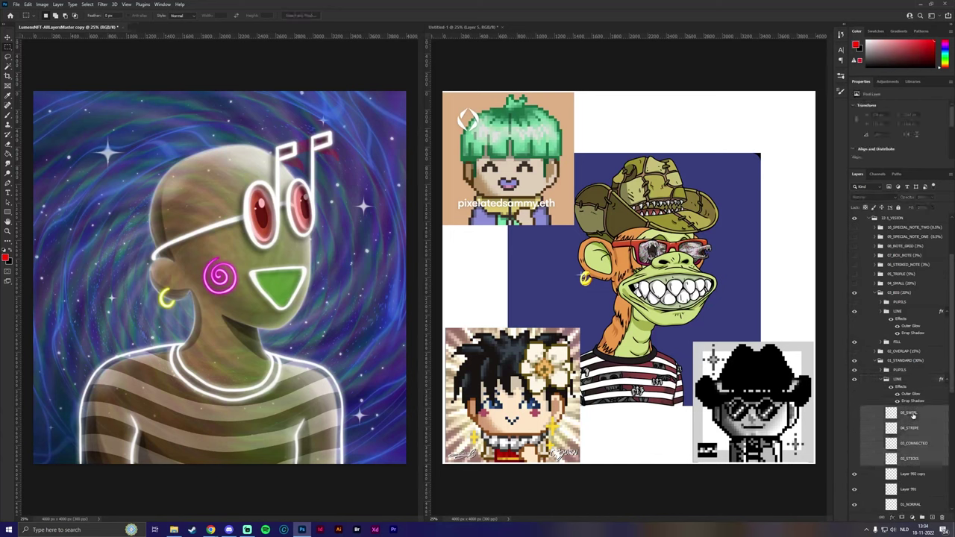
{"action": "right_click", "coordinate": [912, 415]}
{"action": "left_click", "coordinate": [881, 144]}
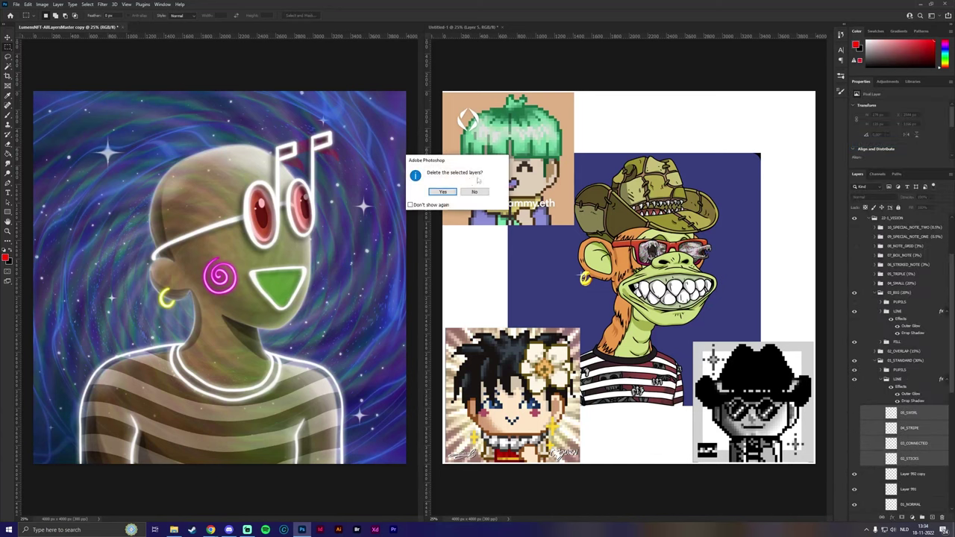
{"action": "left_click", "coordinate": [442, 192]}
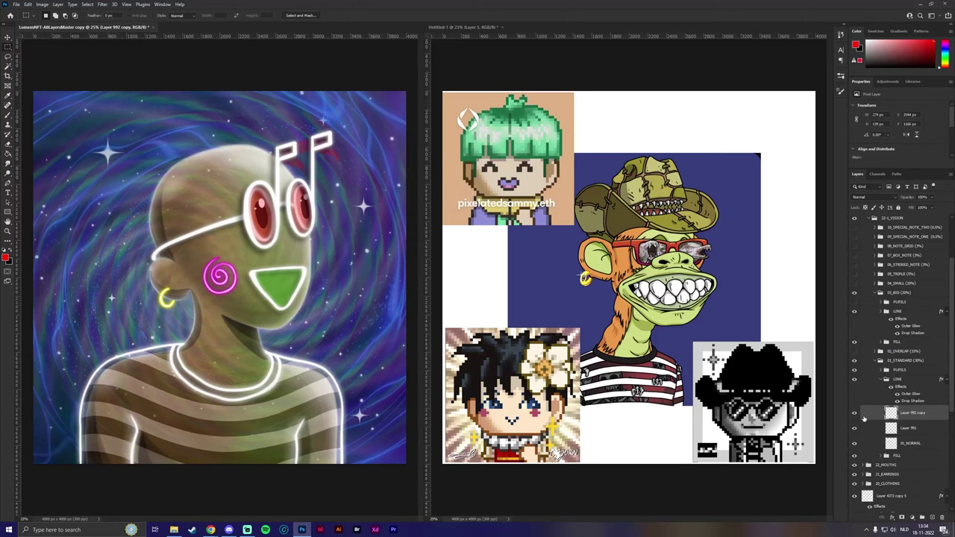
Step: Hide 04_STRIPE and 02_STICKS in 03_BIG's LINE group and move the temple arm and bridge layers there, directly above 01_NORMAL
{"action": "left_click", "coordinate": [908, 429], "text": "shift"}
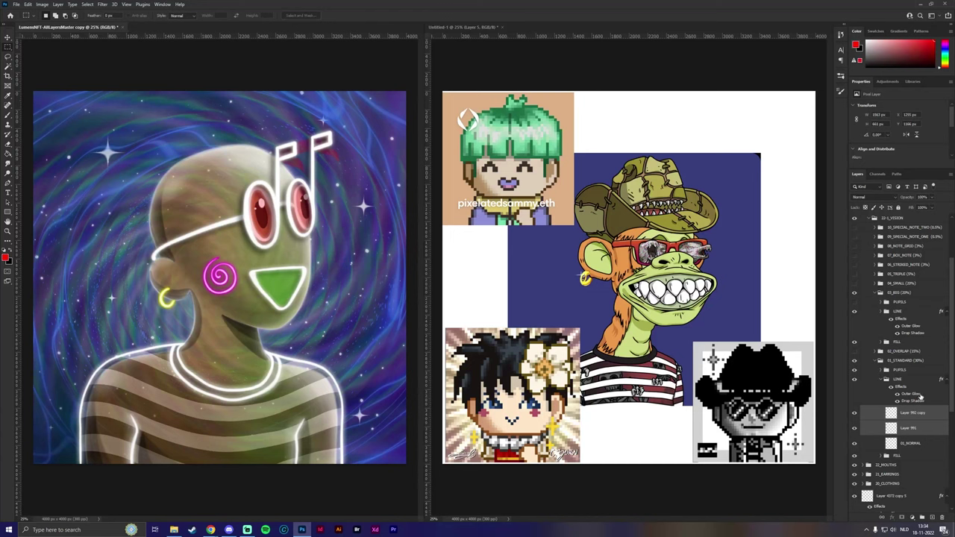
{"action": "left_click", "coordinate": [881, 311]}
{"action": "left_click", "coordinate": [854, 360]}
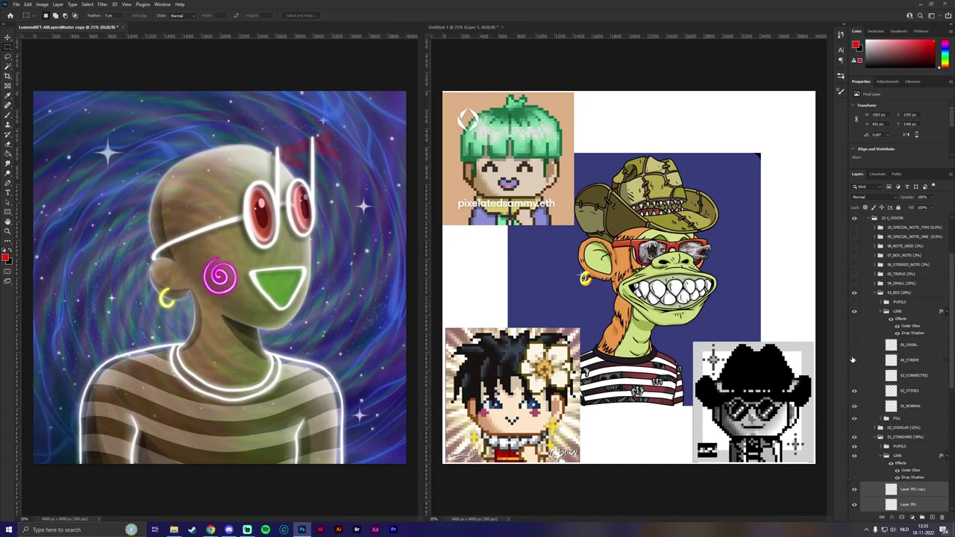
{"action": "left_click", "coordinate": [854, 359]}
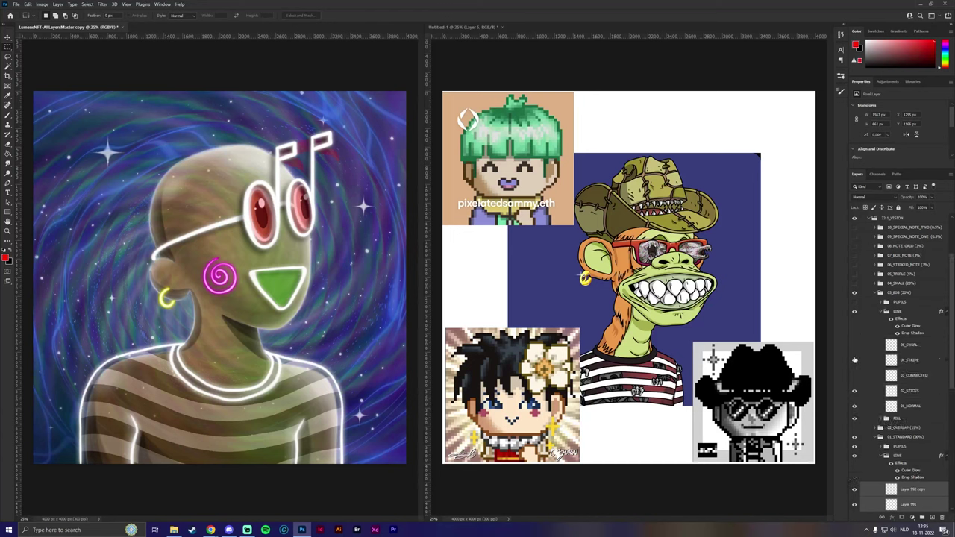
{"action": "left_click", "coordinate": [855, 361]}
{"action": "left_click", "coordinate": [855, 392]}
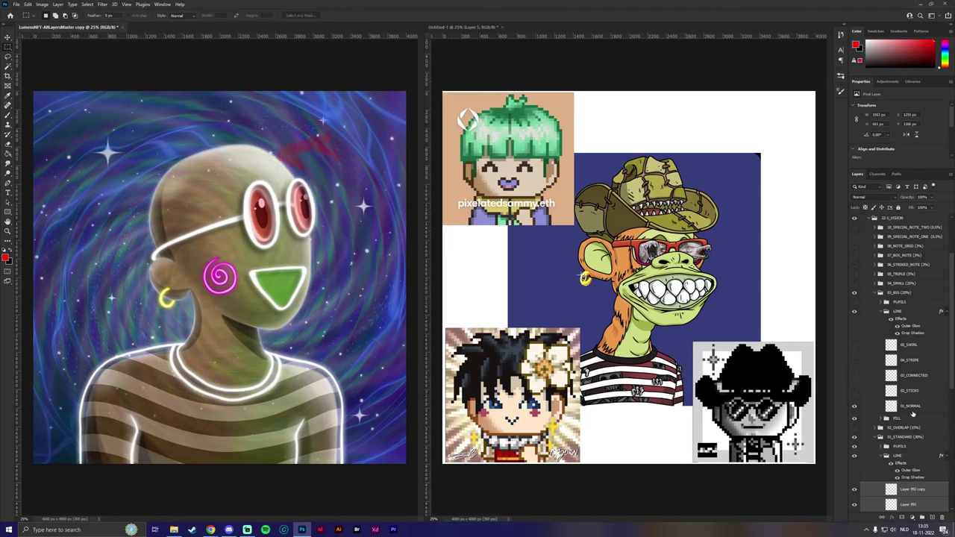
{"action": "scroll", "coordinate": [919, 417], "scroll_direction": "down", "scroll_amount": 1}
{"action": "left_click_drag", "start_coordinate": [915, 452], "coordinate": [910, 362]}
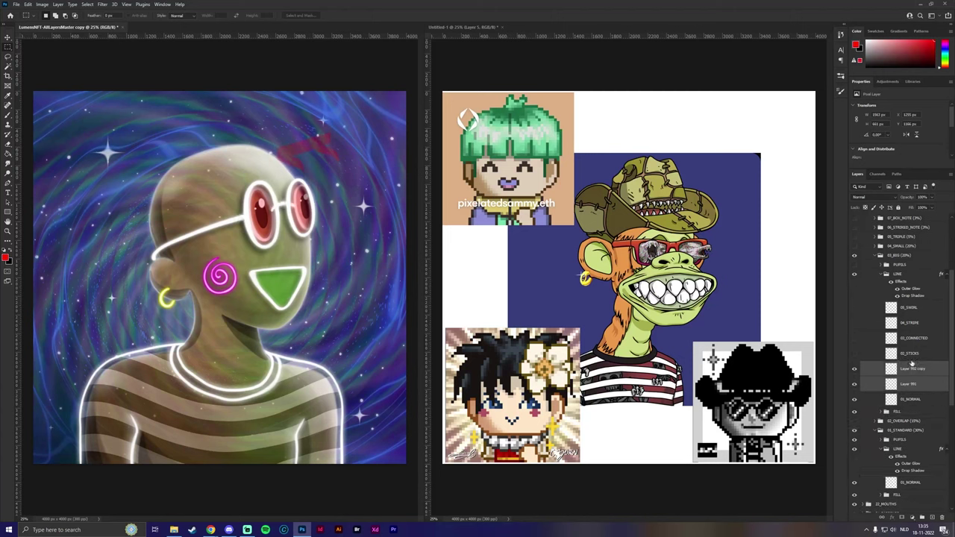
Step: Delete the hidden layers 02_STICKS, 03_CONNECTED, 04_STRIPE and 05_SWIRL from 03_BIG's LINE group
{"action": "right_click", "coordinate": [913, 307]}
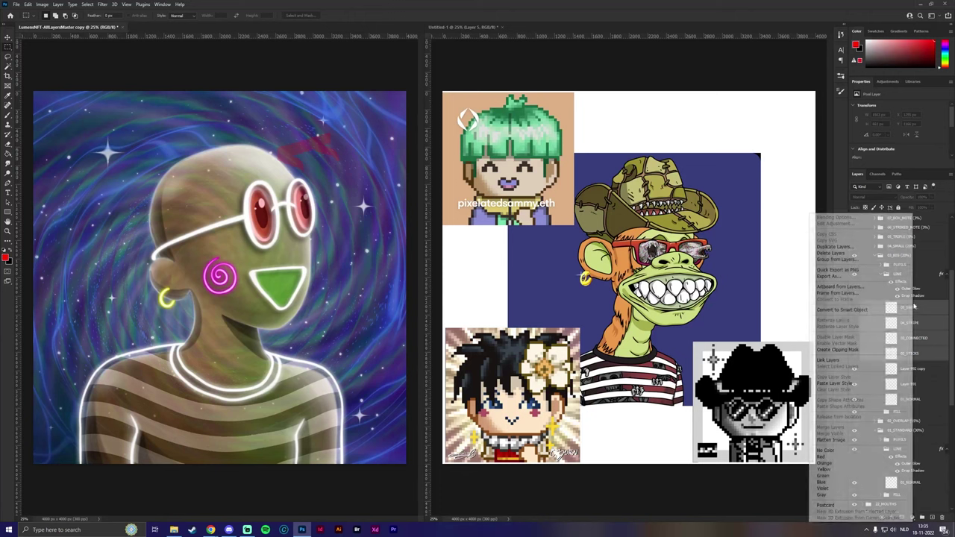
{"action": "left_click", "coordinate": [830, 253]}
{"action": "key", "text": "Return"}
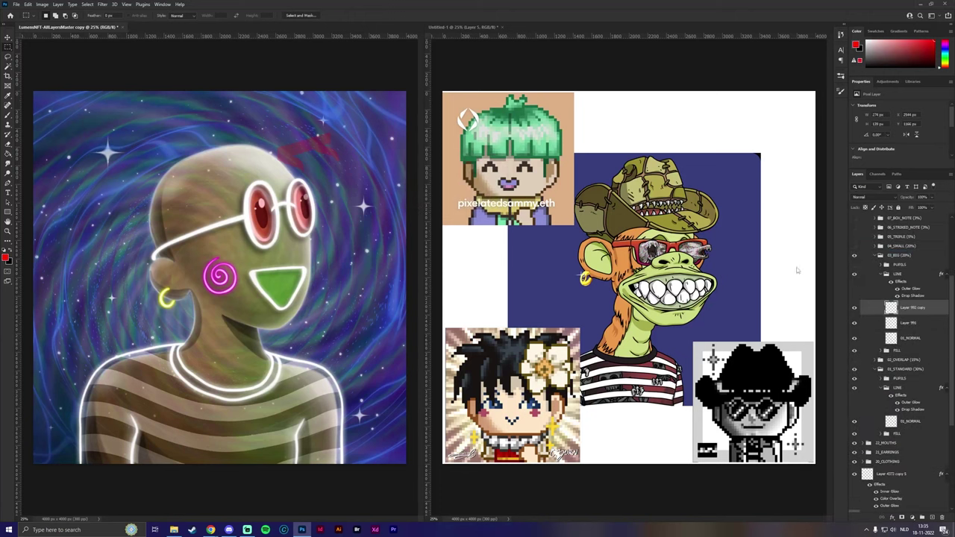
Step: Select the far lens outline on 03_BIG's 01_NORMAL line layer, then nudge and scale it to frame the red eye
{"action": "left_click", "coordinate": [911, 338]}
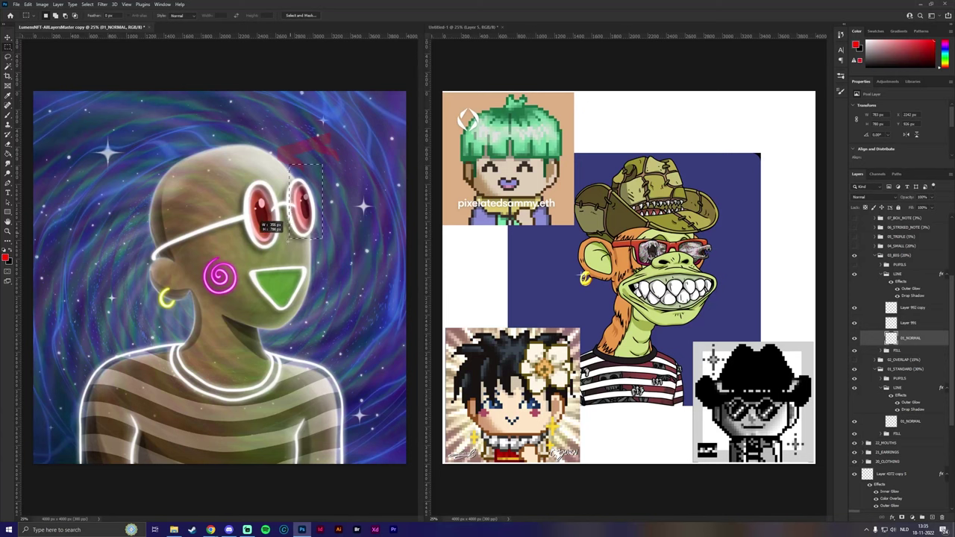
{"action": "left_click", "coordinate": [7, 37]}
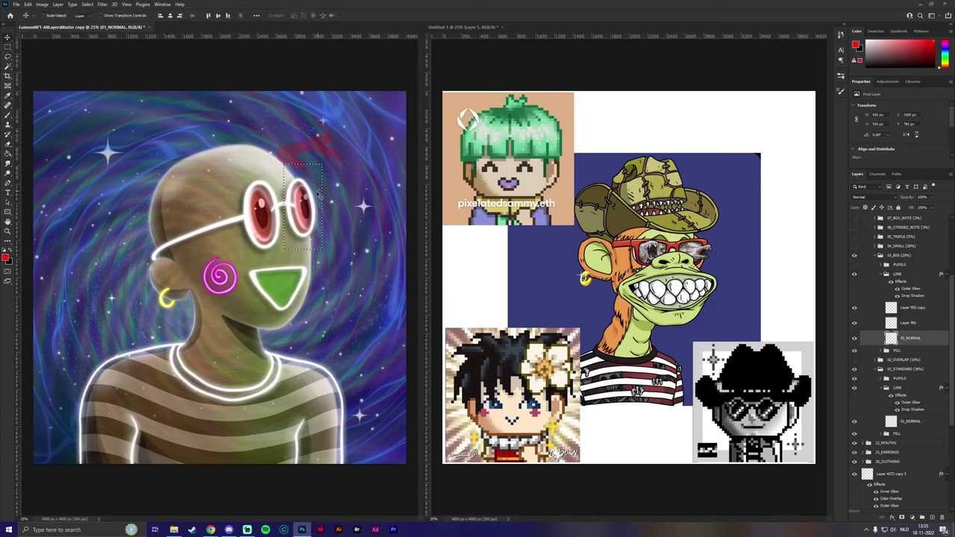
{"action": "left_click_drag", "start_coordinate": [315, 197], "coordinate": [320, 195]}
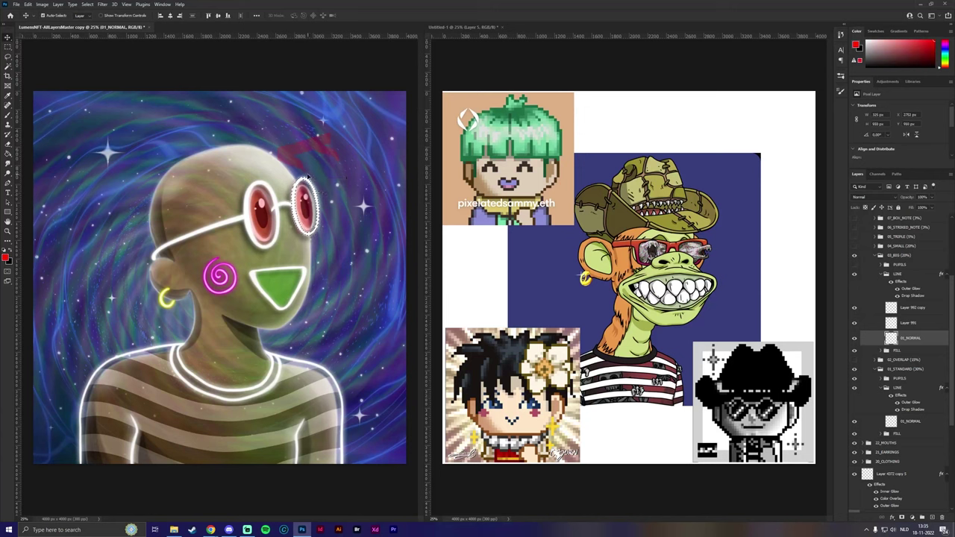
{"action": "key", "text": "ctrl+t"}
{"action": "left_click_drag", "start_coordinate": [304, 174], "coordinate": [305, 176]}
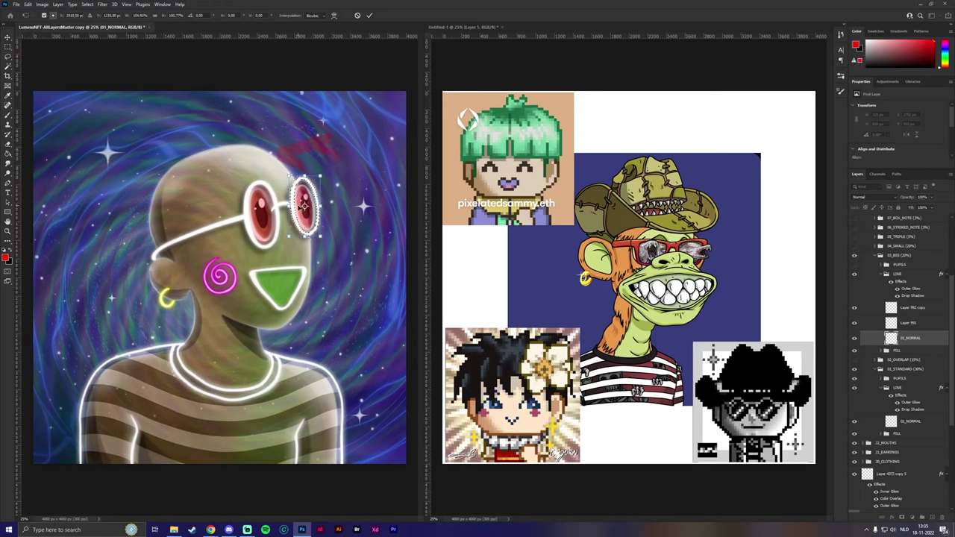
{"action": "left_click_drag", "start_coordinate": [288, 206], "coordinate": [291, 205]}
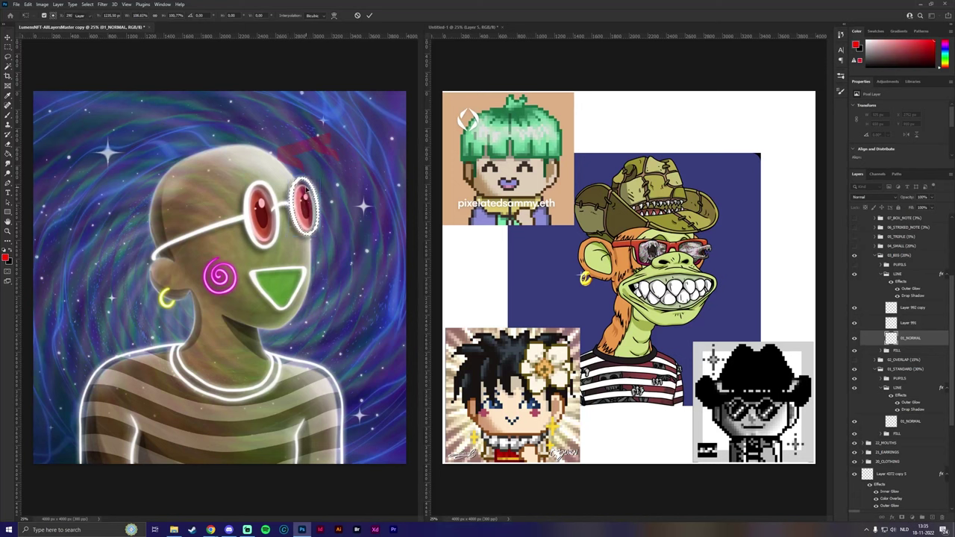
{"action": "key", "text": "Return"}
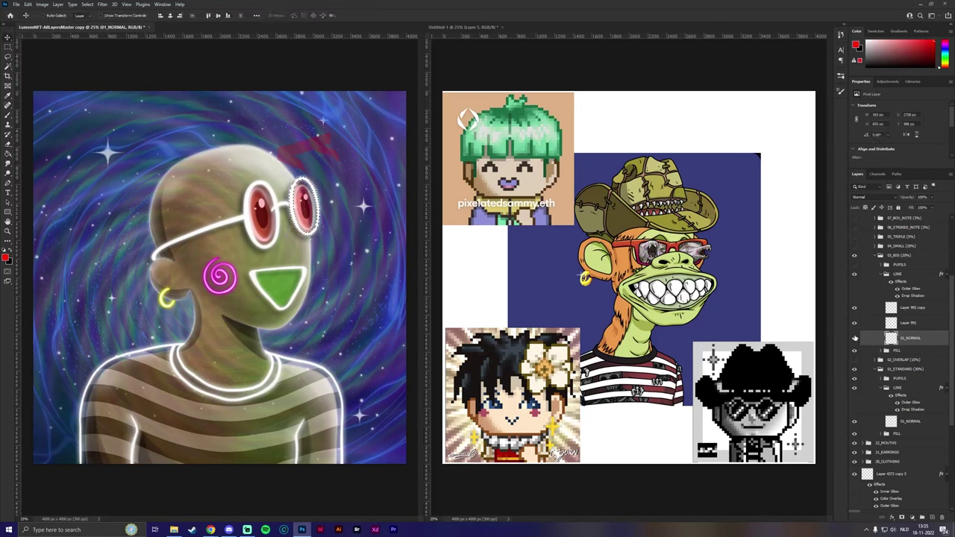
Step: Select the near lens outline on 03_BIG's 01_NORMAL layer, scale it slightly to fit its eye, and clear the selection
{"action": "key", "text": "m"}
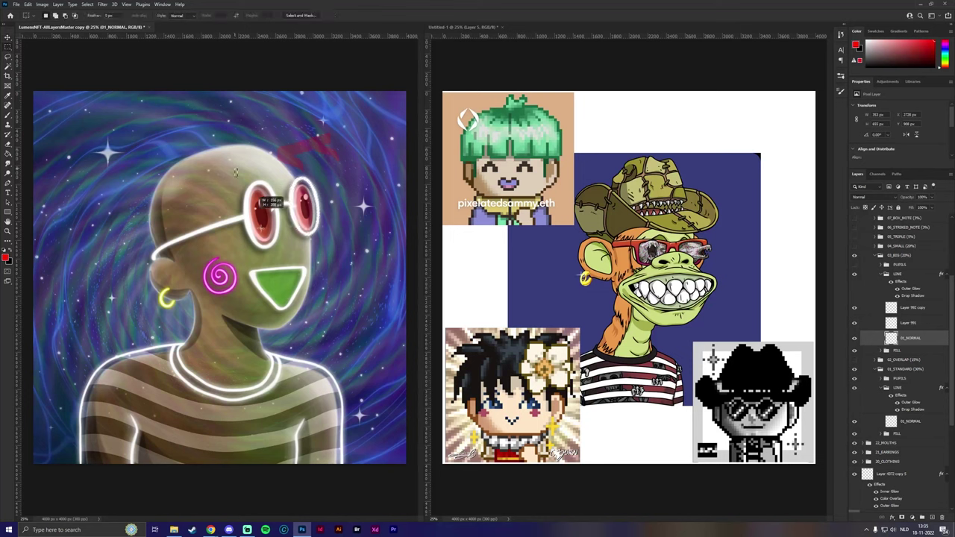
{"action": "left_click_drag", "start_coordinate": [235, 169], "coordinate": [283, 262]}
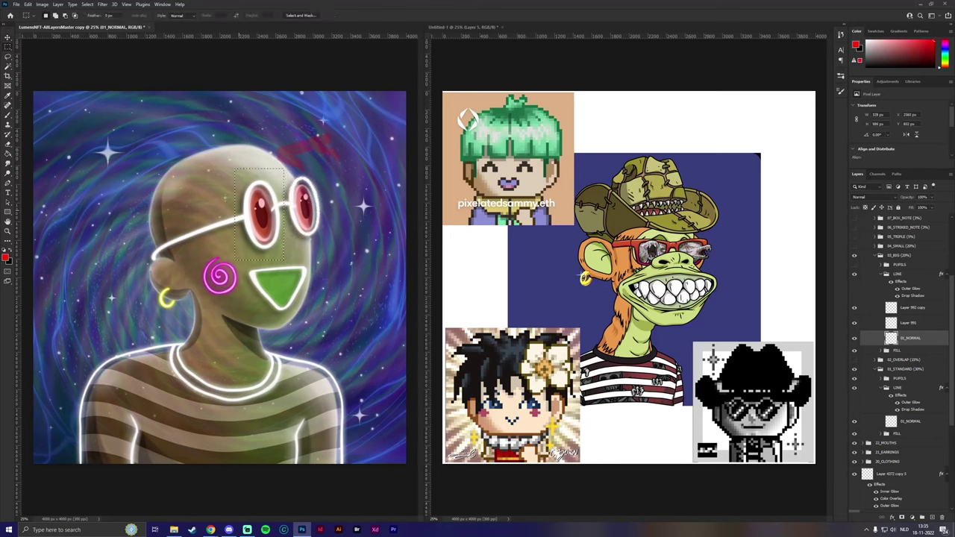
{"action": "left_click", "coordinate": [8, 37]}
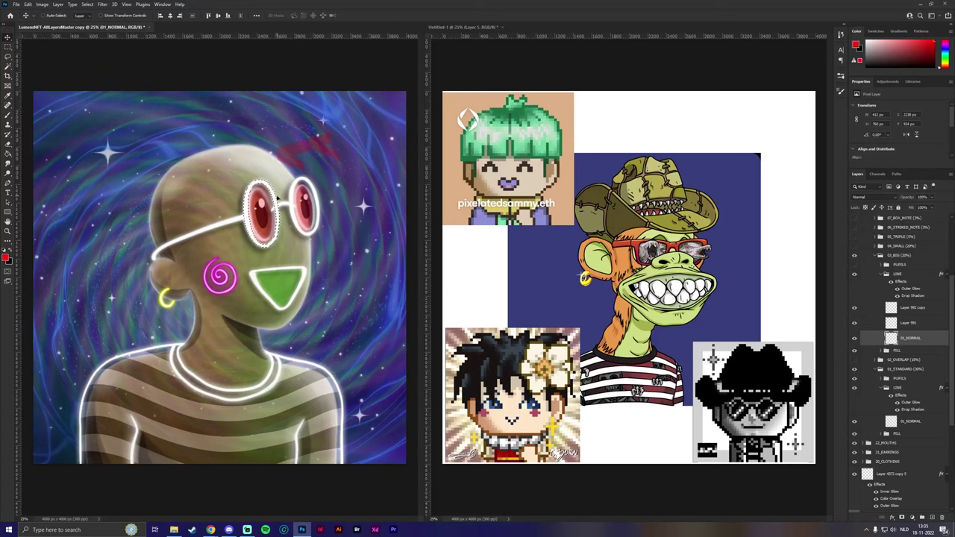
{"action": "key", "text": "ctrl+t"}
{"action": "left_click_drag", "start_coordinate": [264, 179], "coordinate": [264, 180]}
{"action": "key", "text": "Return"}
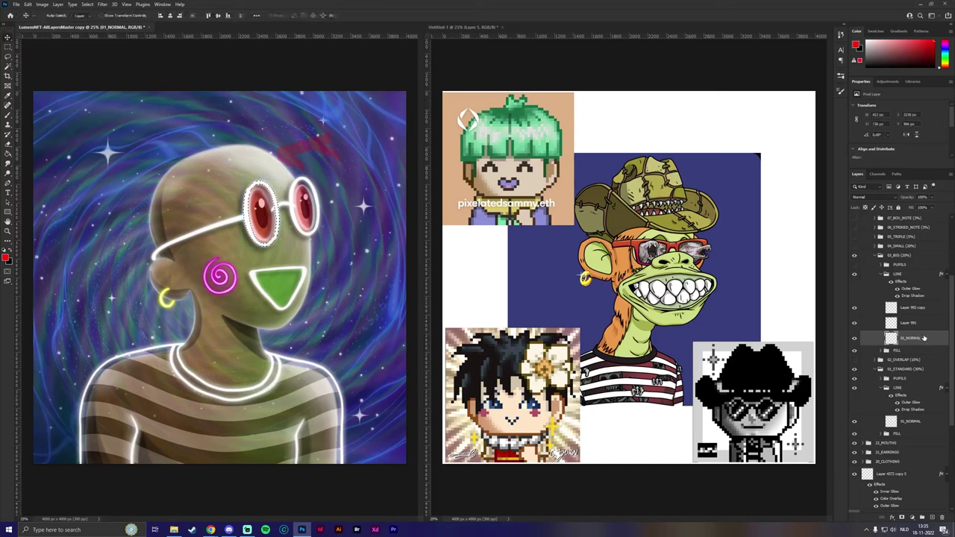
{"action": "left_click", "coordinate": [87, 4]}
{"action": "left_click", "coordinate": [94, 21]}
Step: Shorten the temple arm on Layer 991 horizontally so it ends at the near lens outline
{"action": "left_click", "coordinate": [898, 326]}
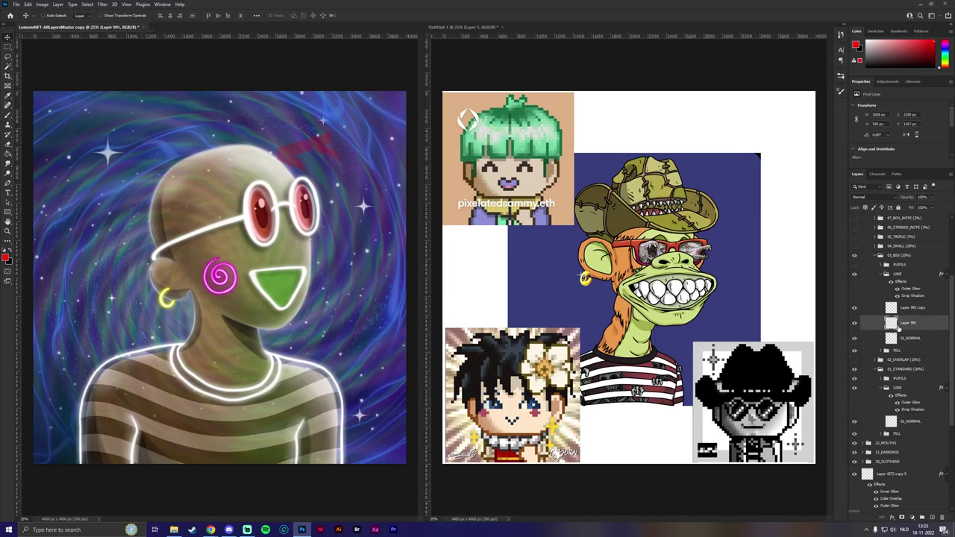
{"action": "key", "text": "ctrl+t"}
{"action": "left_click_drag", "start_coordinate": [248, 232], "coordinate": [246, 232]}
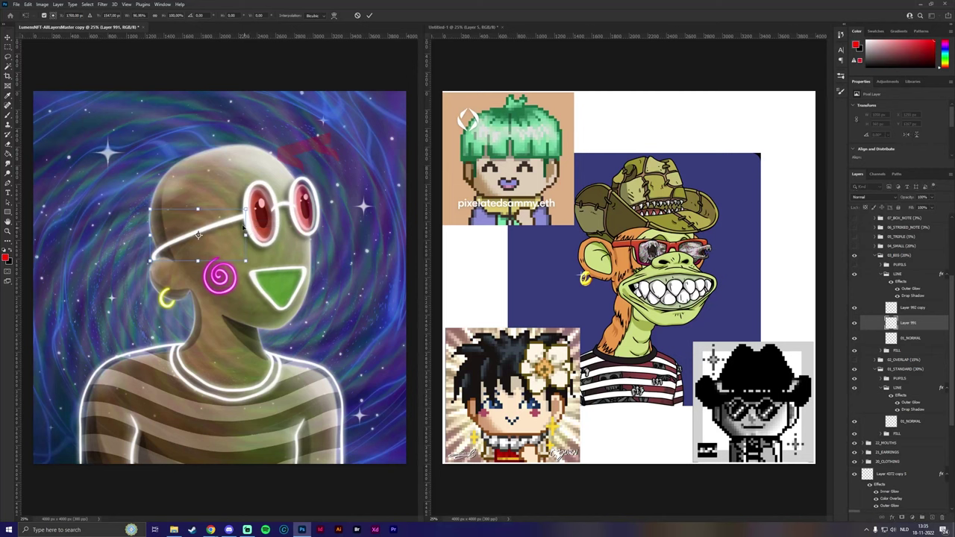
{"action": "key", "text": "Return"}
Step: Remove the leftover red flag fill above the glasses by leaving only circles visible in 03_BIG's FILL_RED group
{"action": "left_click", "coordinate": [909, 310]}
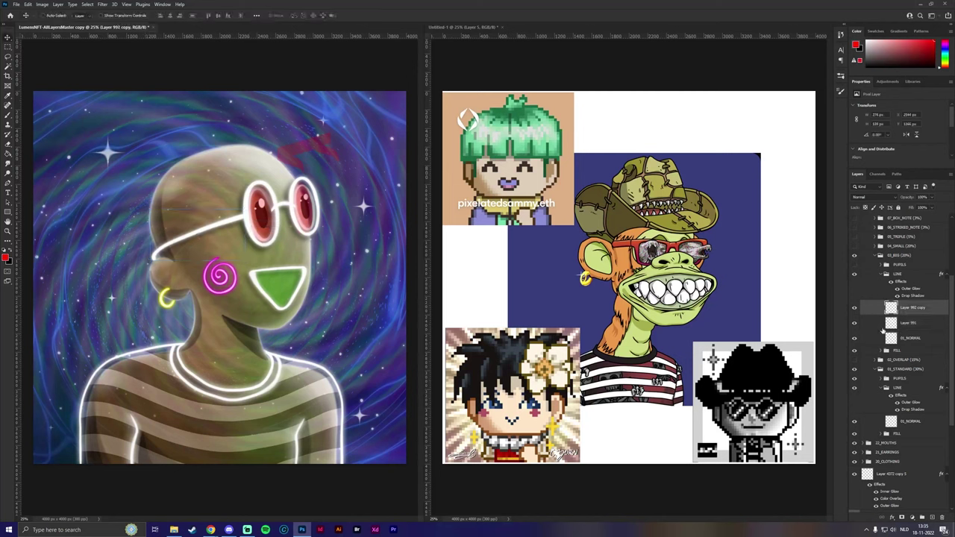
{"action": "left_click", "coordinate": [882, 350]}
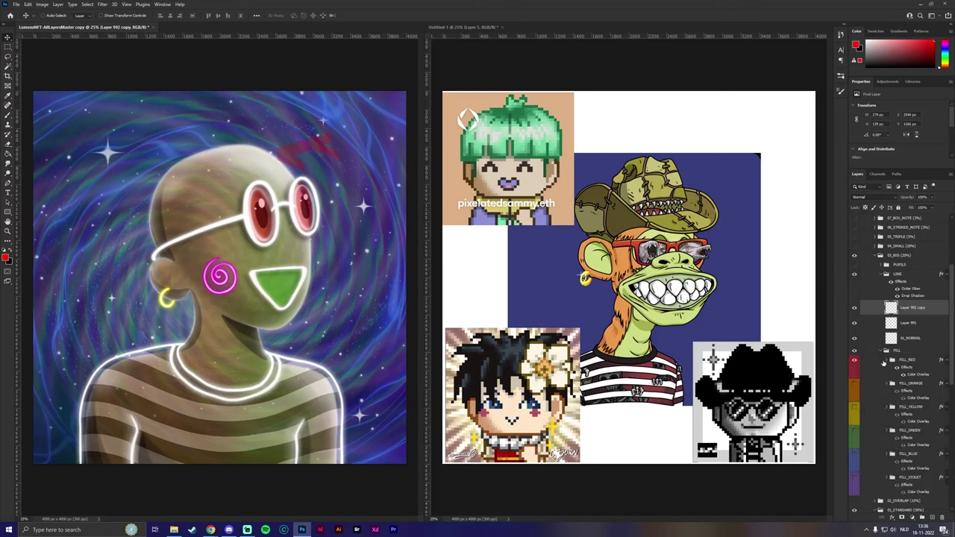
{"action": "left_click", "coordinate": [858, 387]}
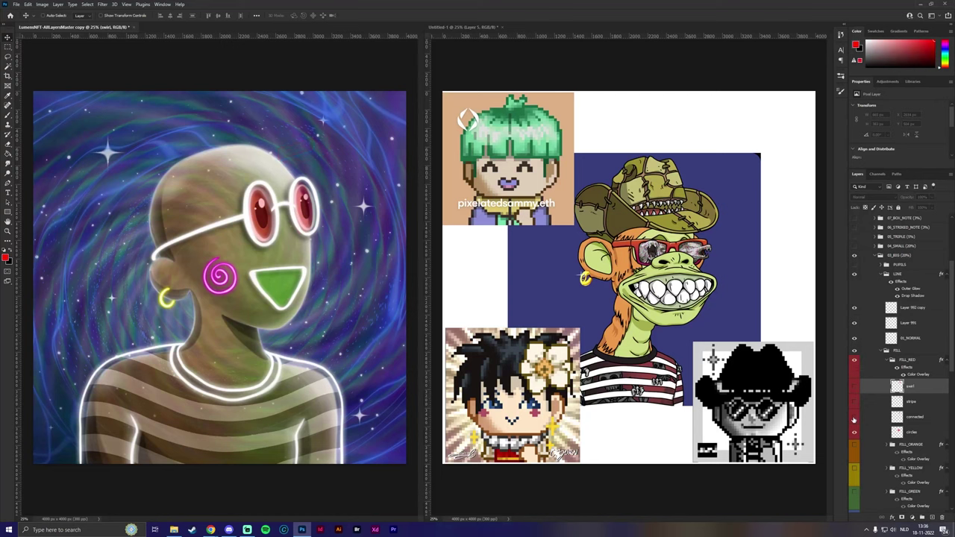
{"action": "left_click", "coordinate": [884, 351]}
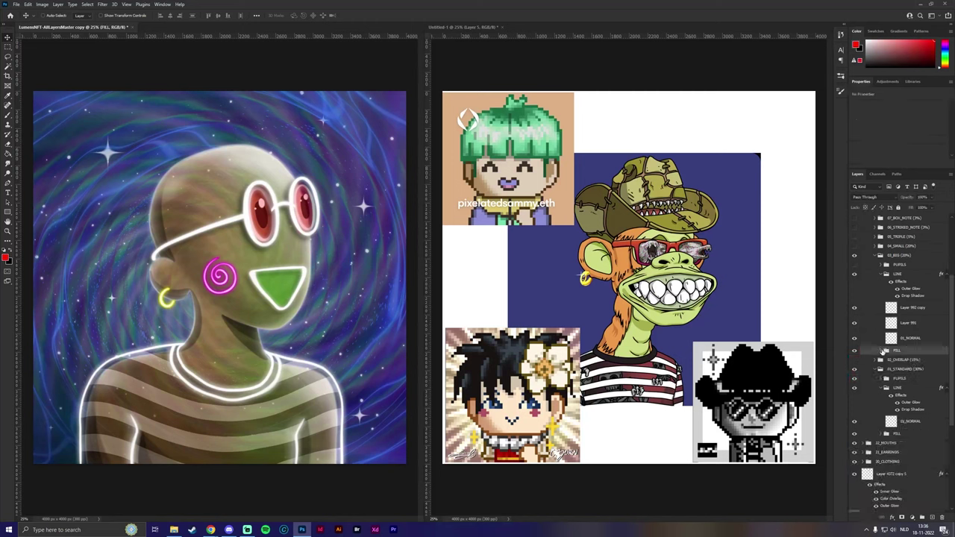
Step: Narrow the bridge on Layer 992 copy to about 200 px so it spans only the gap between the lenses
{"action": "left_click", "coordinate": [863, 311]}
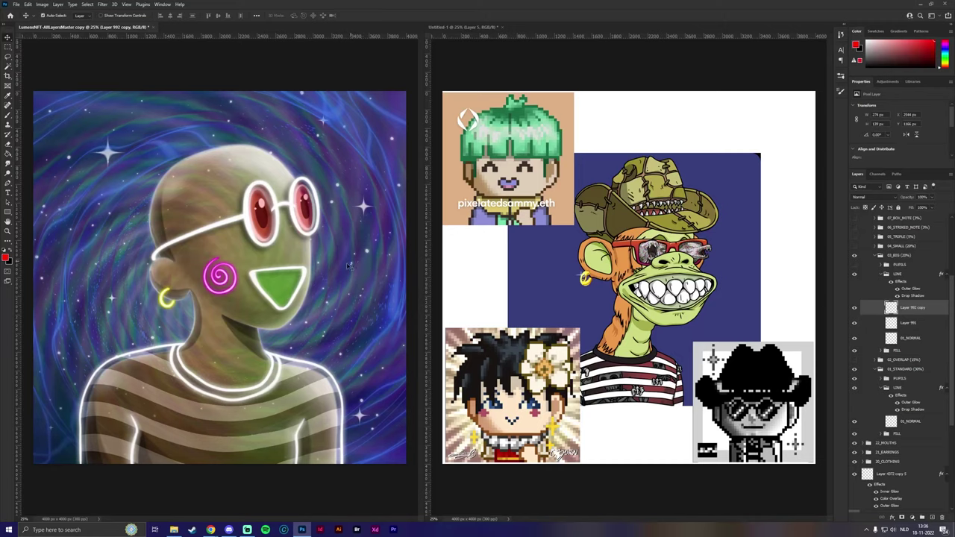
{"action": "key", "text": "ctrl+plus"}
{"action": "key", "text": "ctrl+plus"}
{"action": "left_click_drag", "start_coordinate": [344, 216], "coordinate": [276, 289]}
{"action": "key", "text": "ctrl+t"}
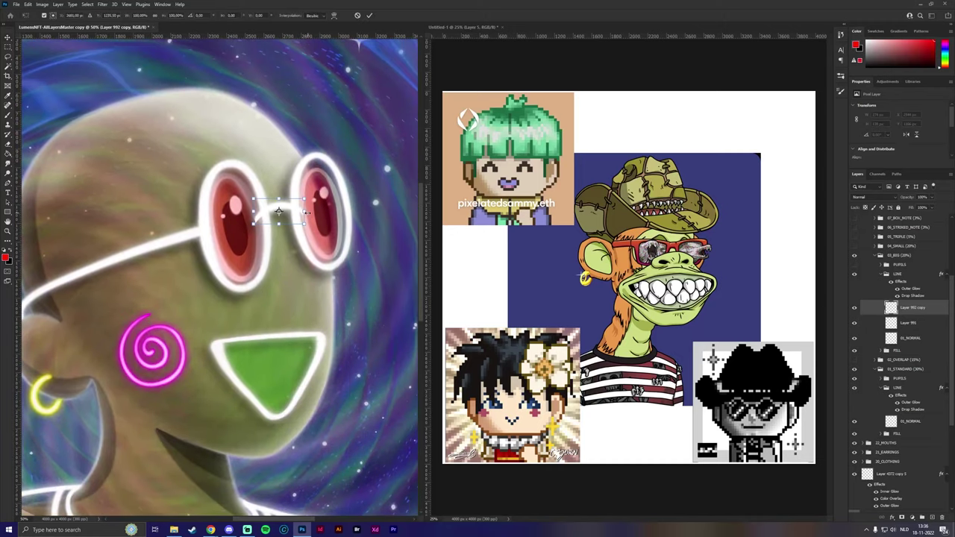
{"action": "left_click_drag", "start_coordinate": [305, 212], "coordinate": [260, 211]}
{"action": "key", "text": "Return"}
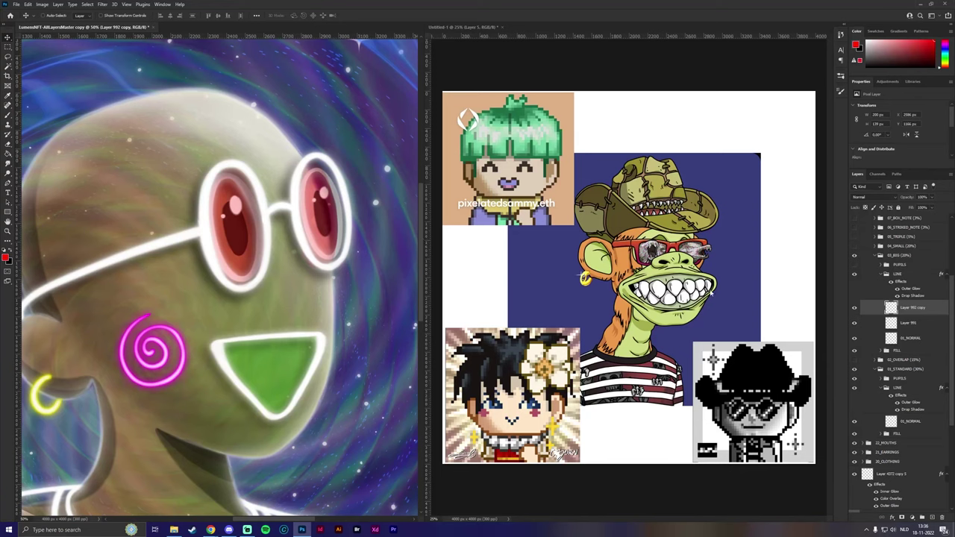
Step: Duplicate the narrowed bridge layer and nudge the copy slightly down and to the right
{"action": "key", "text": "ctrl+j"}
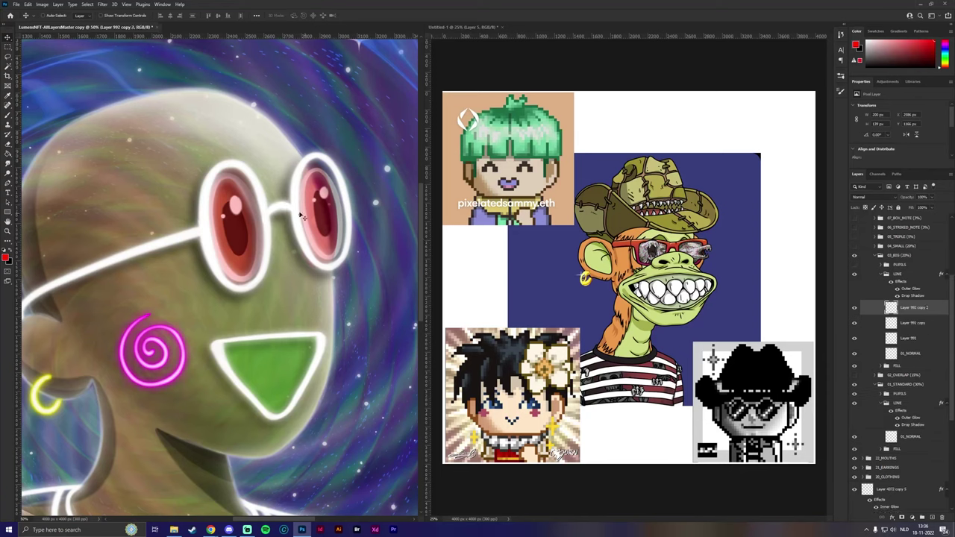
{"action": "key", "text": "shift+Down"}
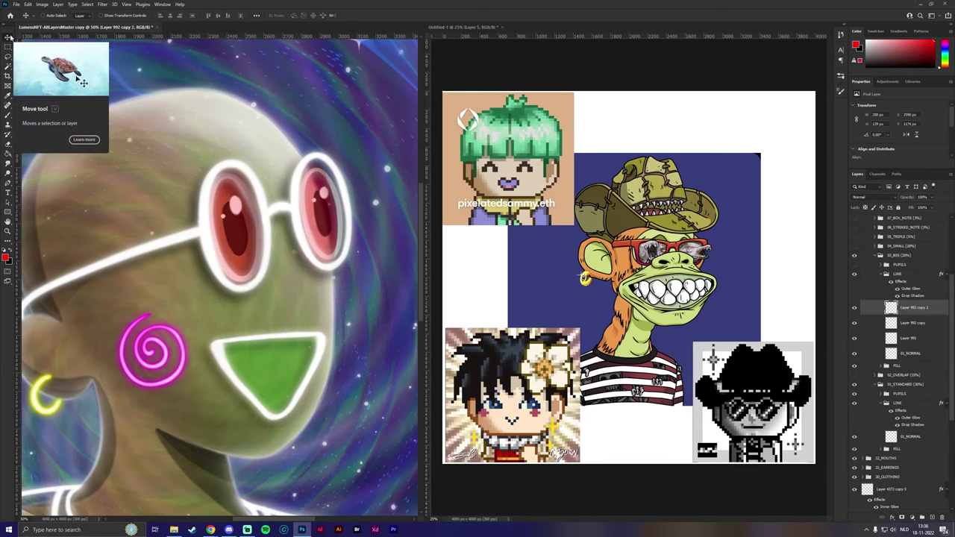
{"action": "key", "text": "Right"}
{"action": "key", "text": "Right"}
{"action": "key", "text": "Right"}
{"action": "key", "text": "Right"}
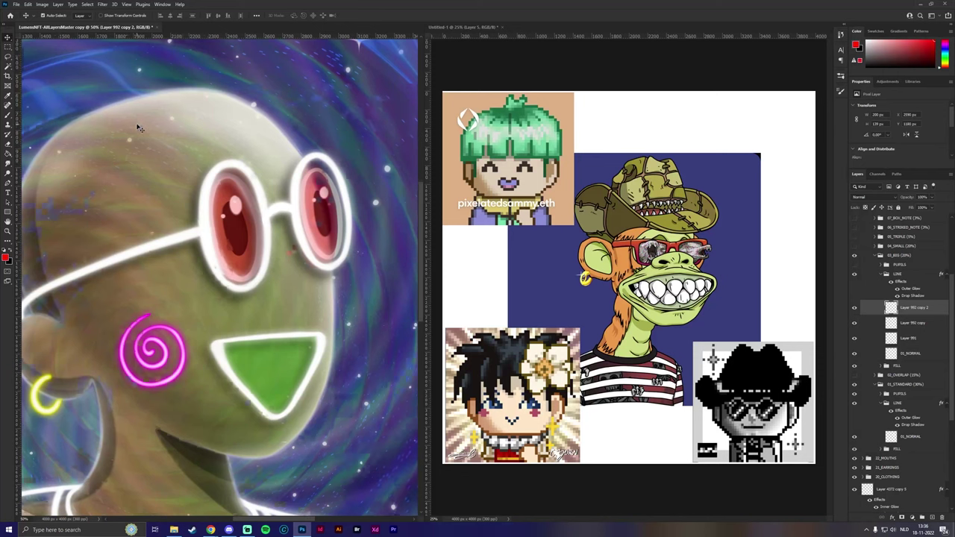
Step: Compare the big glasses with and without pupils, then delete the PUPILS group from 03_BIG
{"action": "key", "text": "ctrl+minus"}
{"action": "key", "text": "ctrl+minus"}
{"action": "key", "text": "ctrl+minus"}
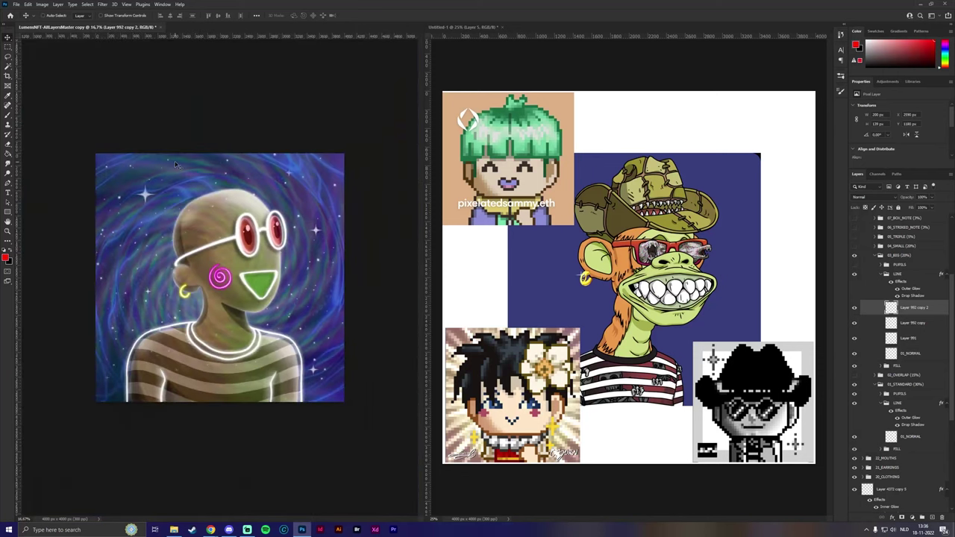
{"action": "left_click", "coordinate": [881, 275]}
{"action": "left_click", "coordinate": [895, 267]}
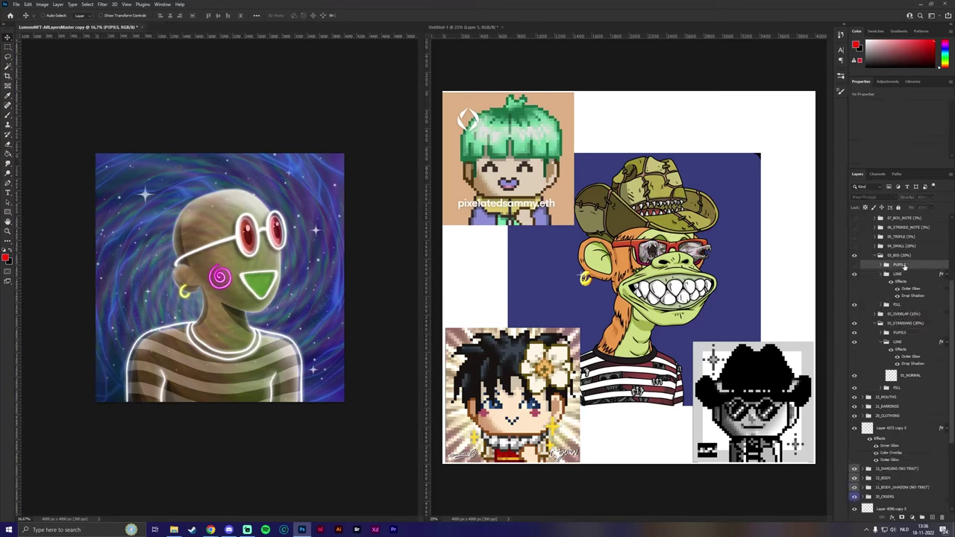
{"action": "left_click", "coordinate": [855, 266]}
{"action": "left_click", "coordinate": [855, 266]}
{"action": "left_click", "coordinate": [855, 266]}
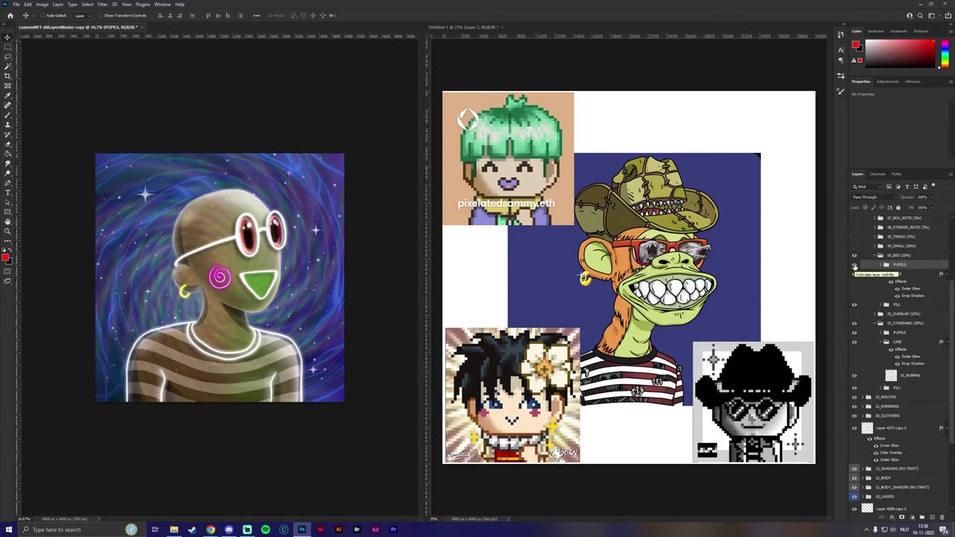
{"action": "left_click", "coordinate": [855, 267]}
{"action": "right_click", "coordinate": [898, 266]}
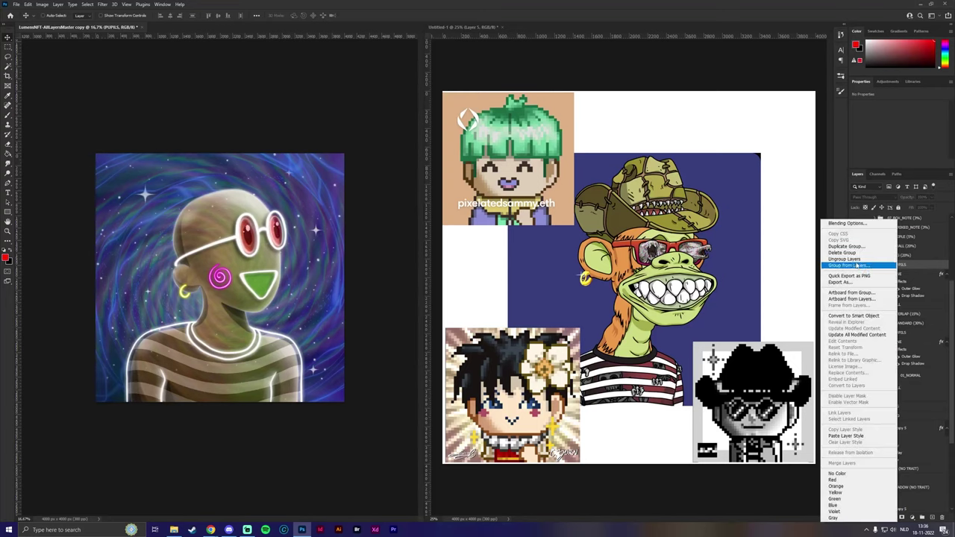
{"action": "left_click", "coordinate": [850, 254]}
{"action": "key", "text": "Return"}
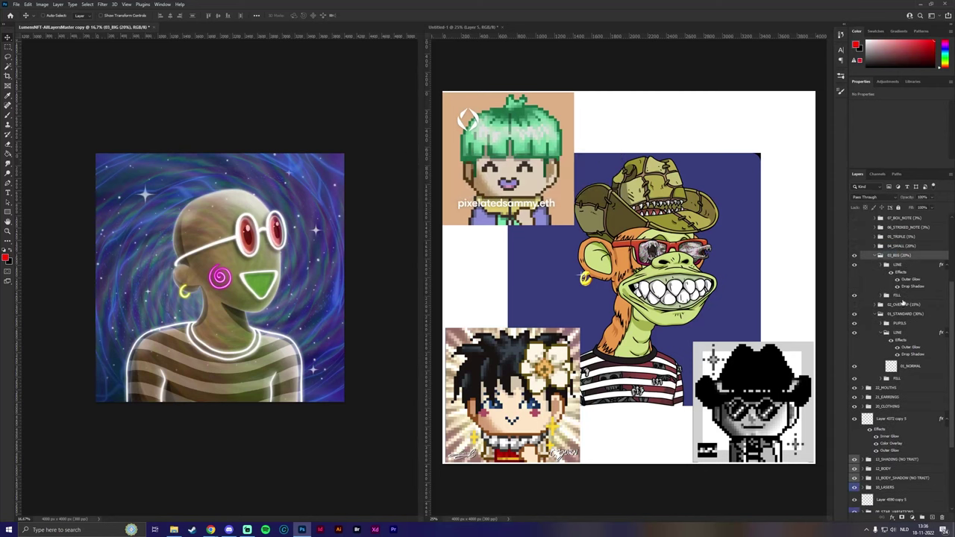
Step: Change the FILL_RED group's colour overlay in 03_BIG to black (000000) and set the group's opacity to 50%
{"action": "left_click", "coordinate": [882, 296]}
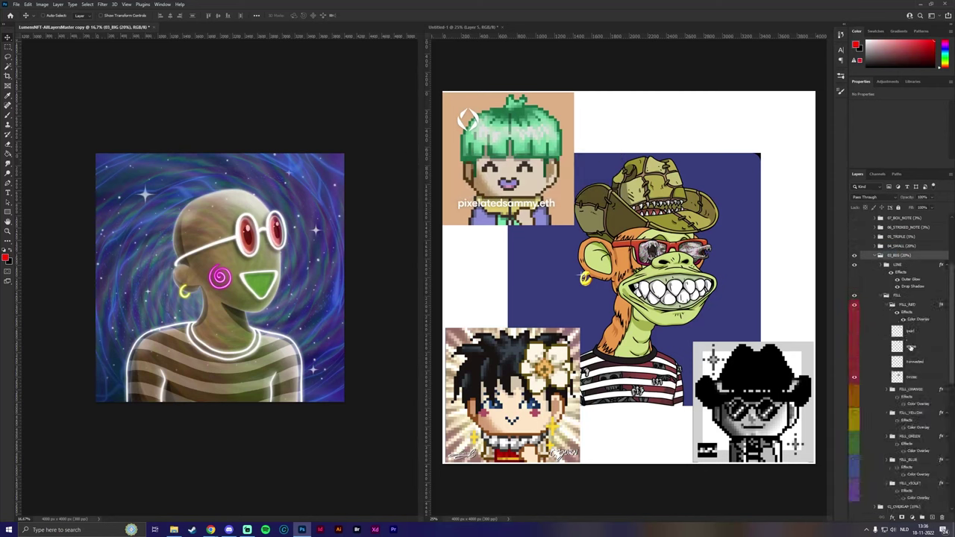
{"action": "left_click", "coordinate": [922, 381]}
{"action": "left_click", "coordinate": [928, 305]}
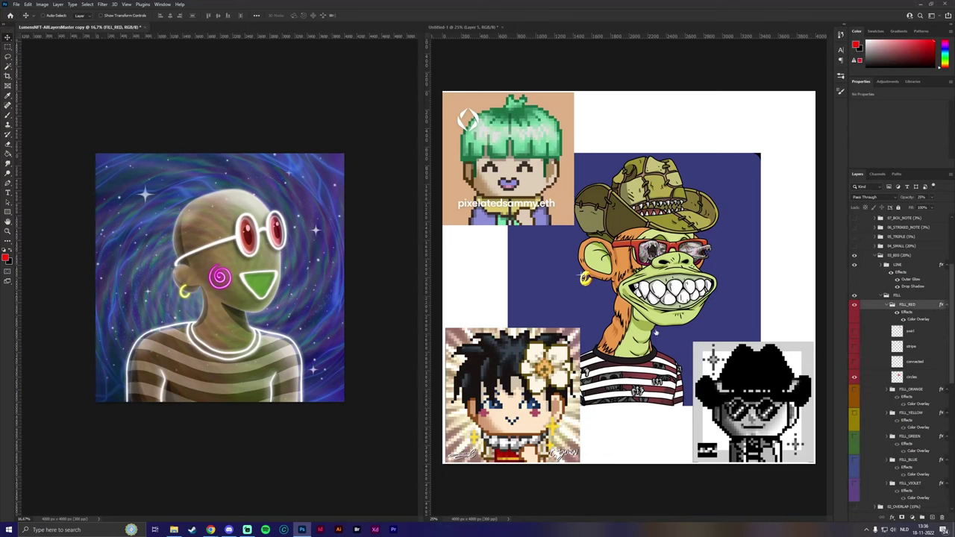
{"action": "left_click", "coordinate": [682, 381]}
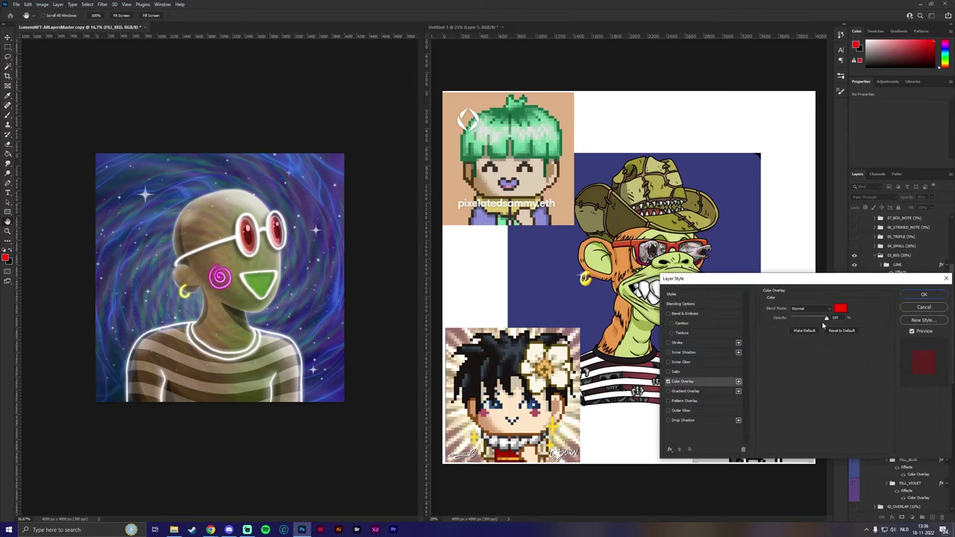
{"action": "left_click", "coordinate": [839, 309]}
{"action": "type", "text": "000000"}
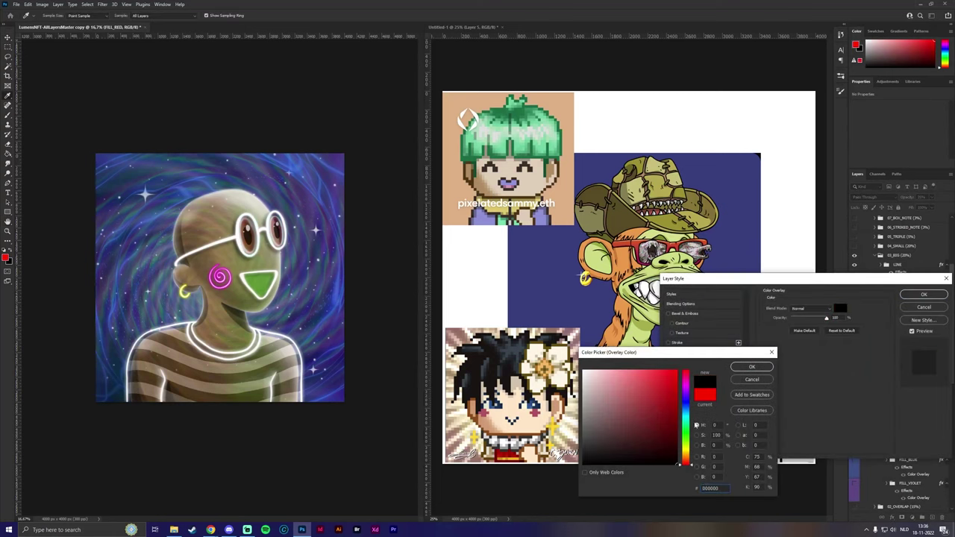
{"action": "left_click", "coordinate": [751, 366]}
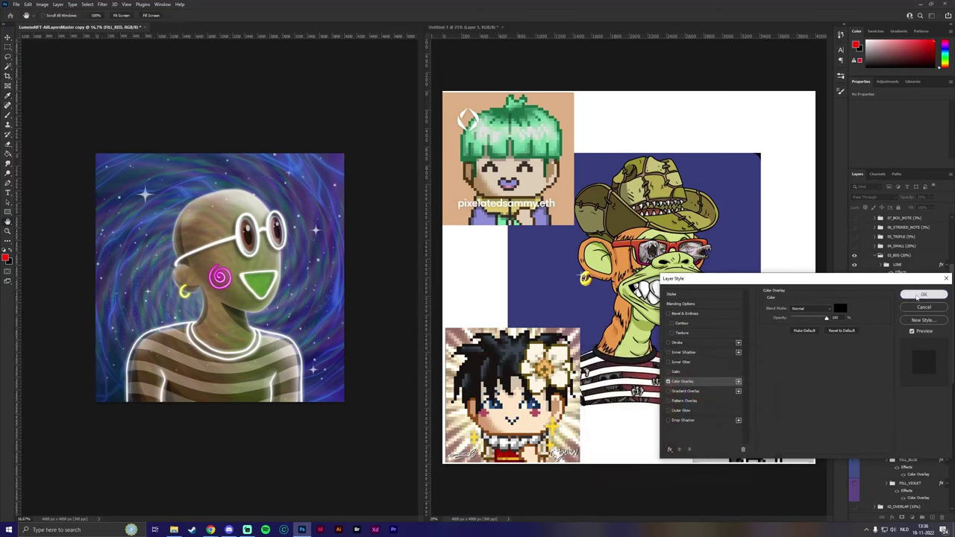
{"action": "left_click", "coordinate": [923, 294]}
{"action": "left_click", "coordinate": [918, 380]}
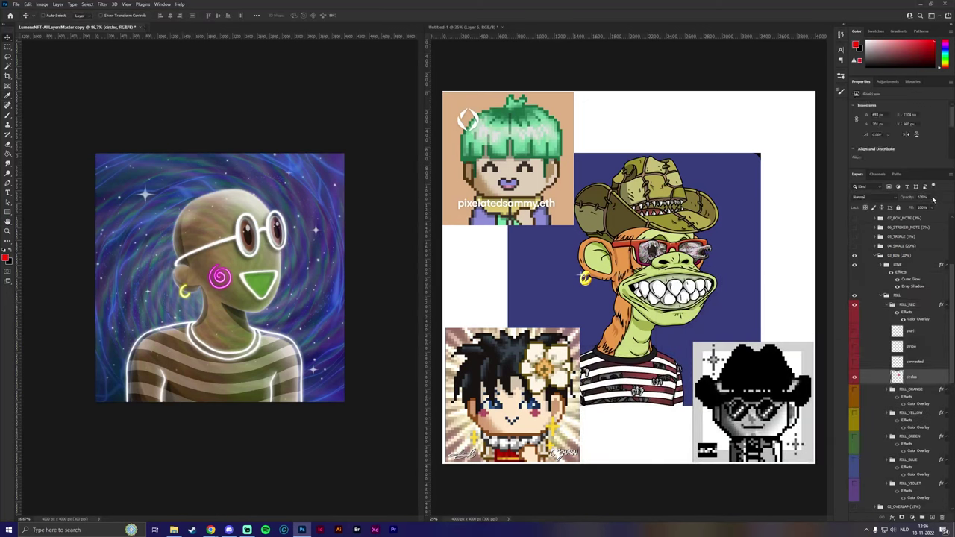
{"action": "left_click", "coordinate": [916, 305]}
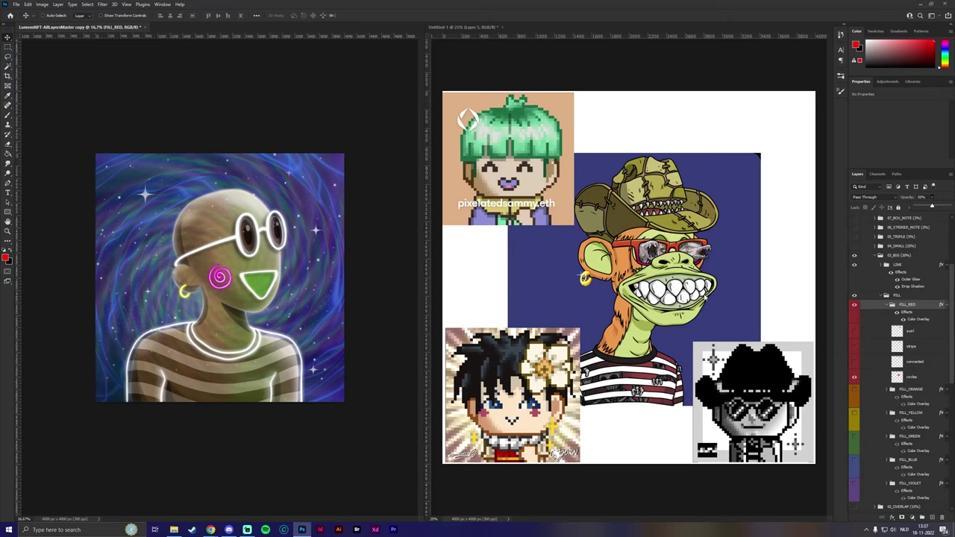
Step: Delete the FILL_ORANGE, FILL_YELLOW, FILL_GREEN, FILL_BLUE and FILL_VIOLET groups from 03_BIG
{"action": "left_click", "coordinate": [886, 305]}
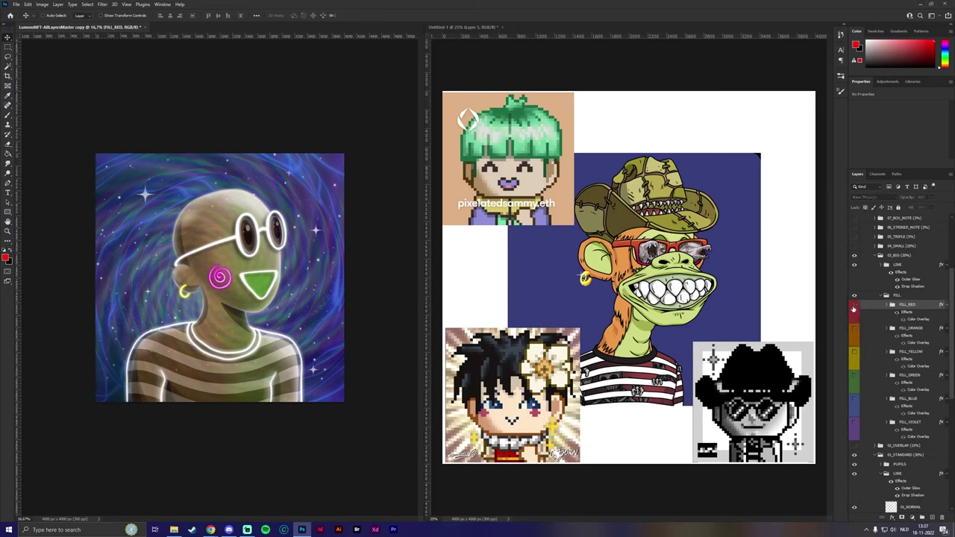
{"action": "left_click", "coordinate": [926, 331]}
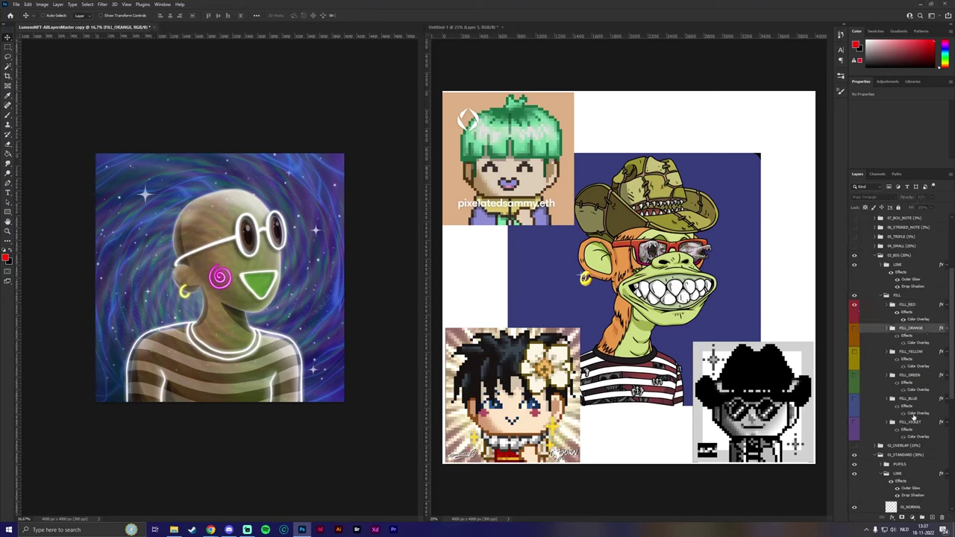
{"action": "left_click", "coordinate": [912, 422], "text": "shift"}
{"action": "right_click", "coordinate": [911, 422]}
{"action": "left_click", "coordinate": [899, 152]}
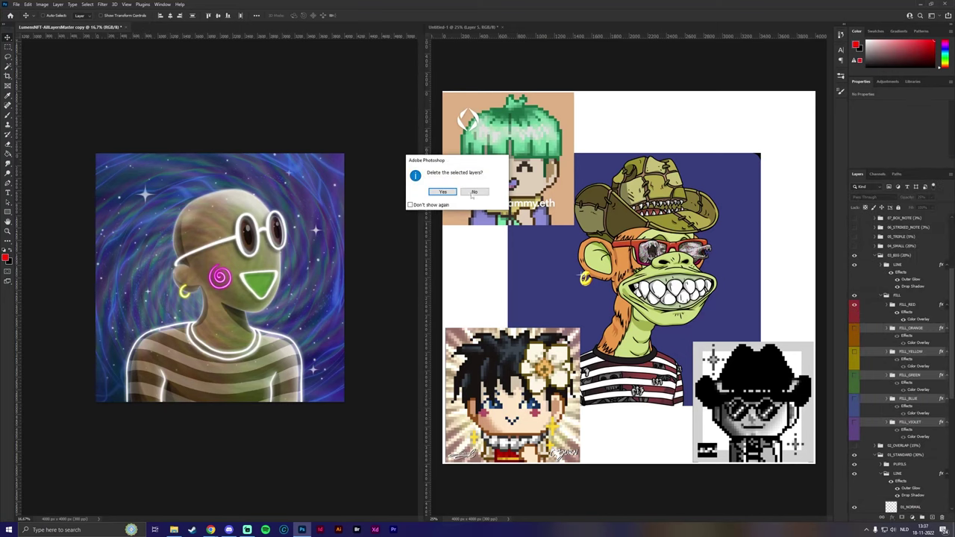
{"action": "key", "text": "Return"}
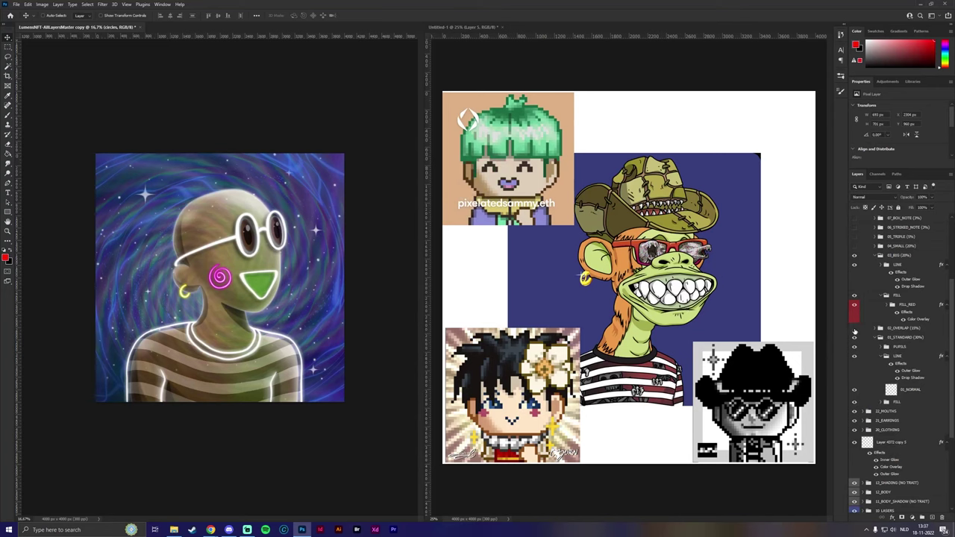
Step: Preview the 02_OVERLAP eye variant, then delete its group together with its contents and collapse the remaining eye groups
{"action": "left_click", "coordinate": [854, 329]}
{"action": "left_click", "coordinate": [854, 328]}
{"action": "right_click", "coordinate": [895, 329]}
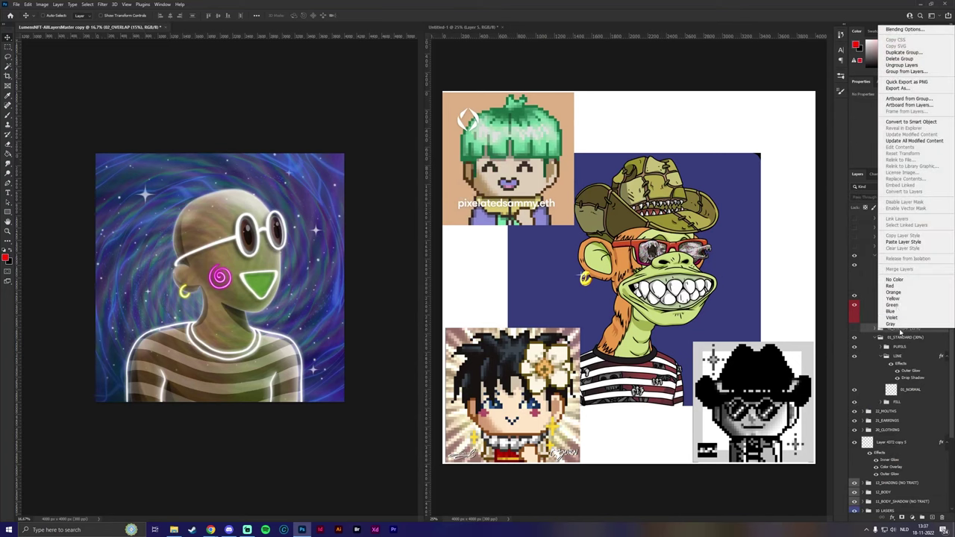
{"action": "left_click", "coordinate": [906, 61]}
{"action": "left_click", "coordinate": [469, 191]}
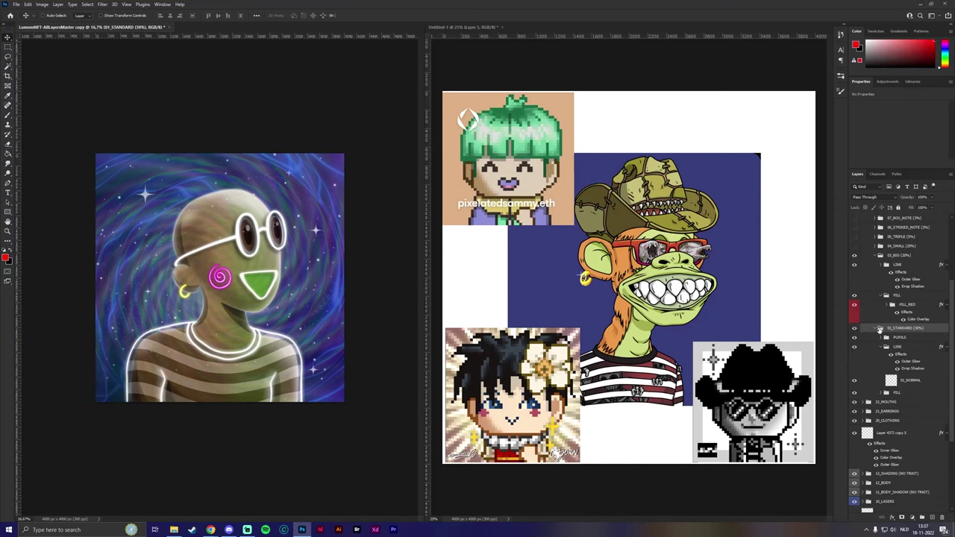
{"action": "left_click", "coordinate": [875, 256]}
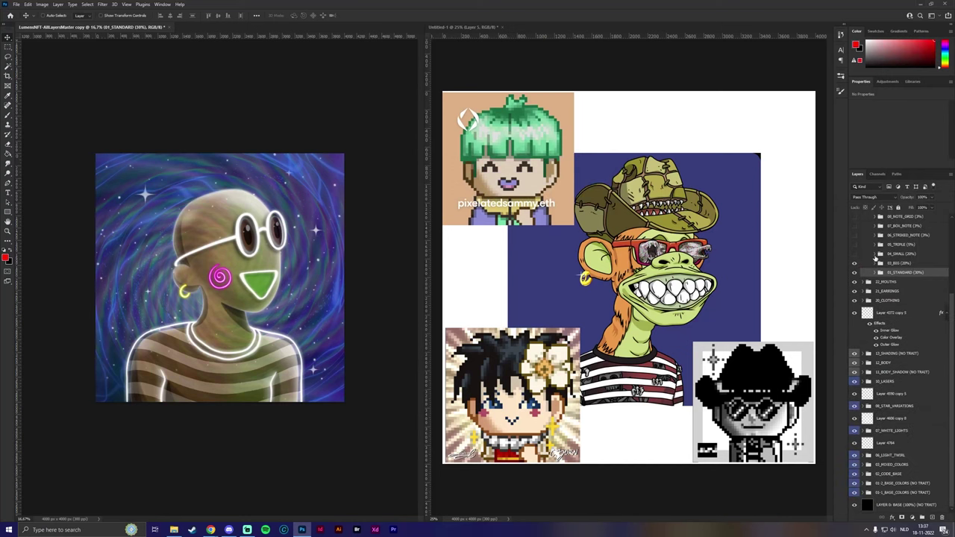
Step: Turn on the LASERS_YES group, hiding 08_NOTE_GRID_LASER and showing 03_BIG_LASER instead
{"action": "scroll", "coordinate": [903, 282], "scroll_direction": "up", "scroll_amount": 2}
{"action": "scroll", "coordinate": [904, 283], "scroll_direction": "up", "scroll_amount": 2}
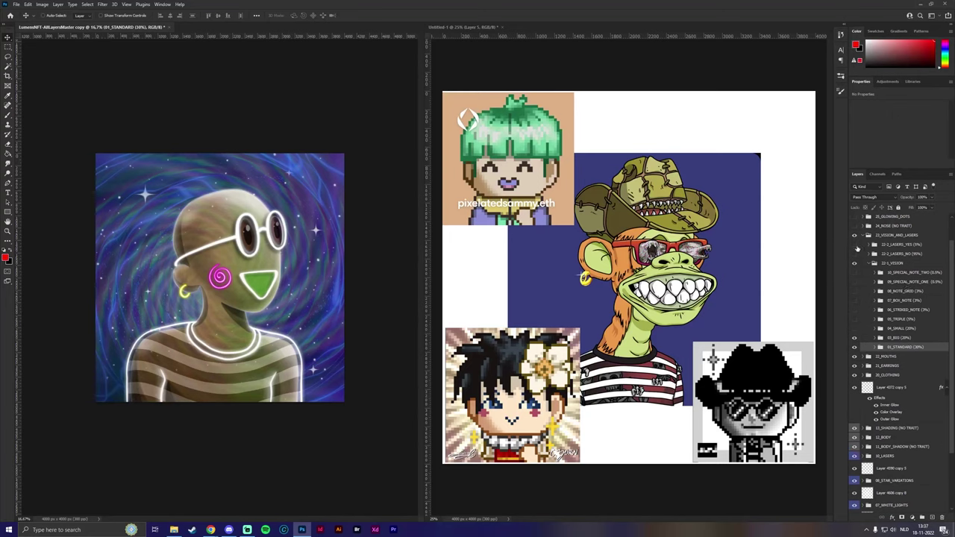
{"action": "left_click", "coordinate": [854, 245]}
{"action": "left_click", "coordinate": [868, 245]}
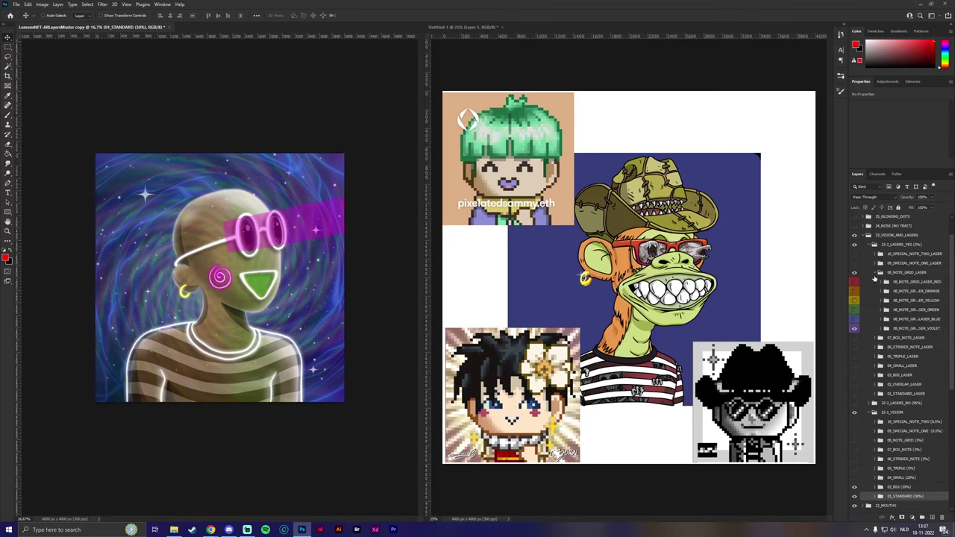
{"action": "left_click", "coordinate": [854, 275]}
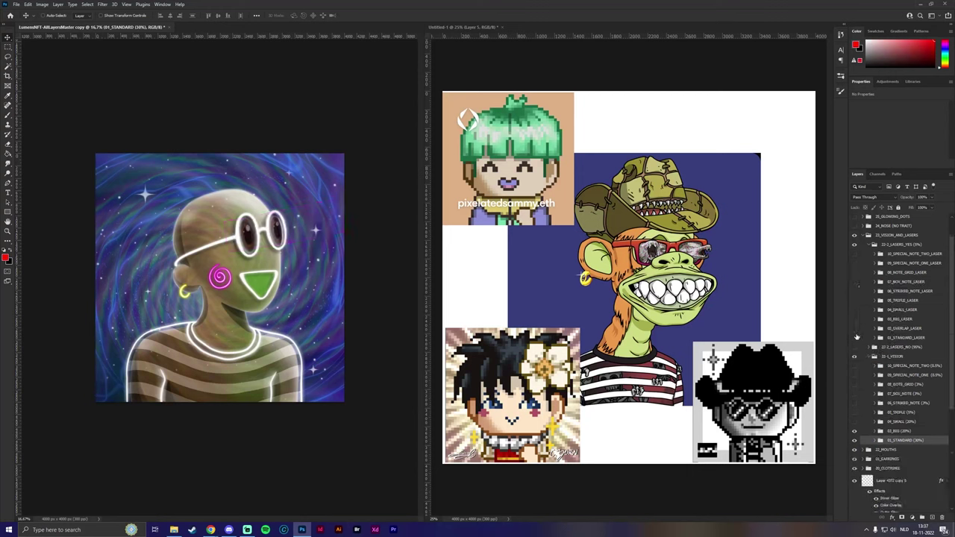
{"action": "left_click", "coordinate": [854, 320]}
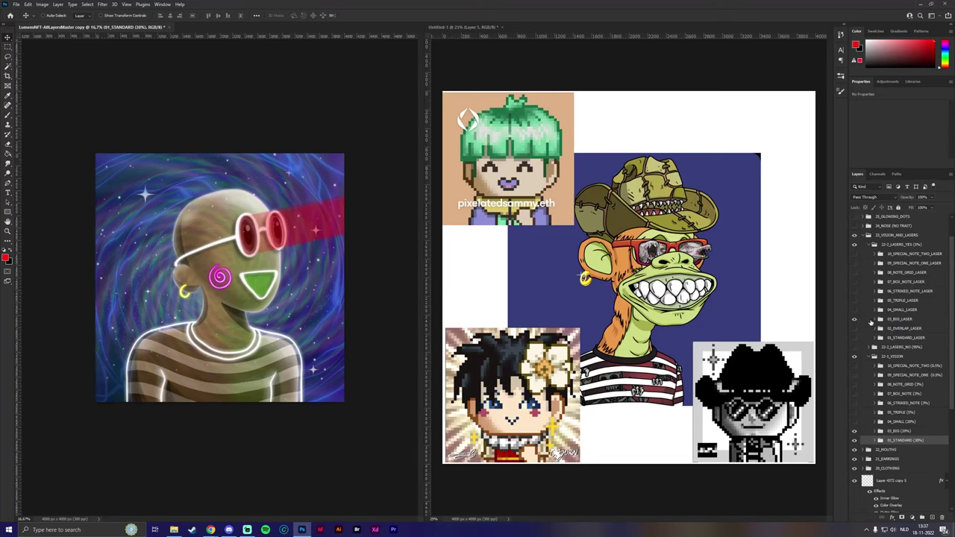
Step: Delete the orange, yellow, green, blue and violet laser groups from 03_BIG_LASER, keeping only the red one
{"action": "left_click", "coordinate": [879, 319]}
{"action": "left_click", "coordinate": [899, 339]}
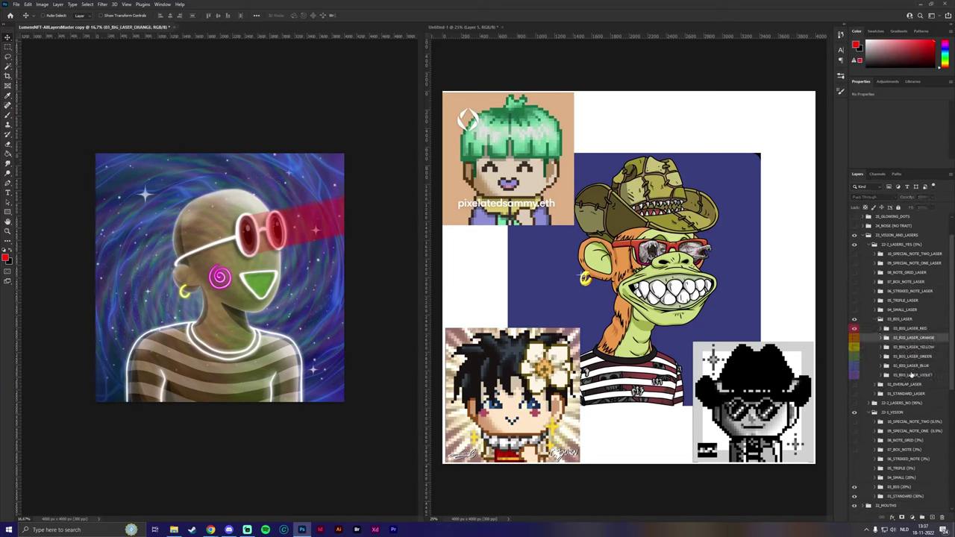
{"action": "left_click", "coordinate": [911, 374], "text": "shift"}
{"action": "right_click", "coordinate": [912, 375]}
{"action": "left_click", "coordinate": [910, 95]}
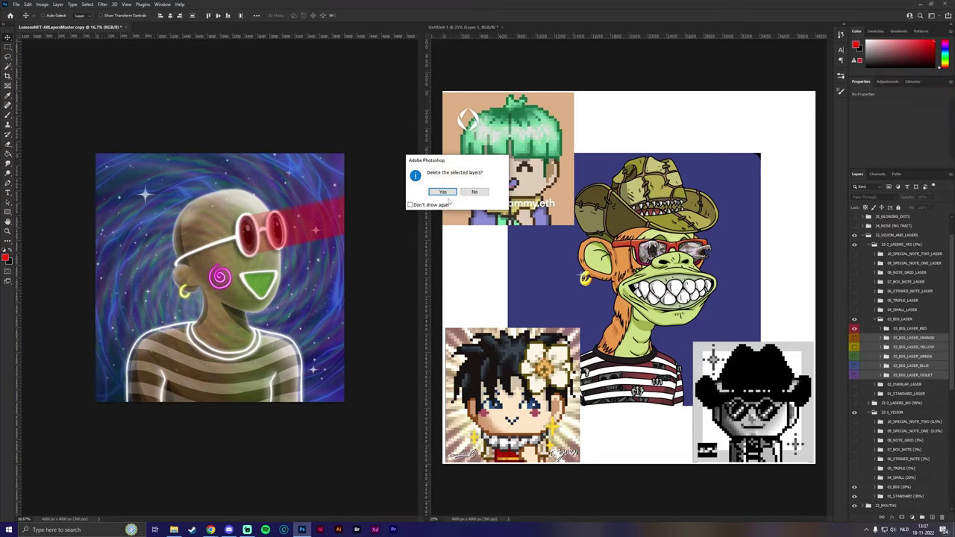
{"action": "left_click", "coordinate": [437, 196]}
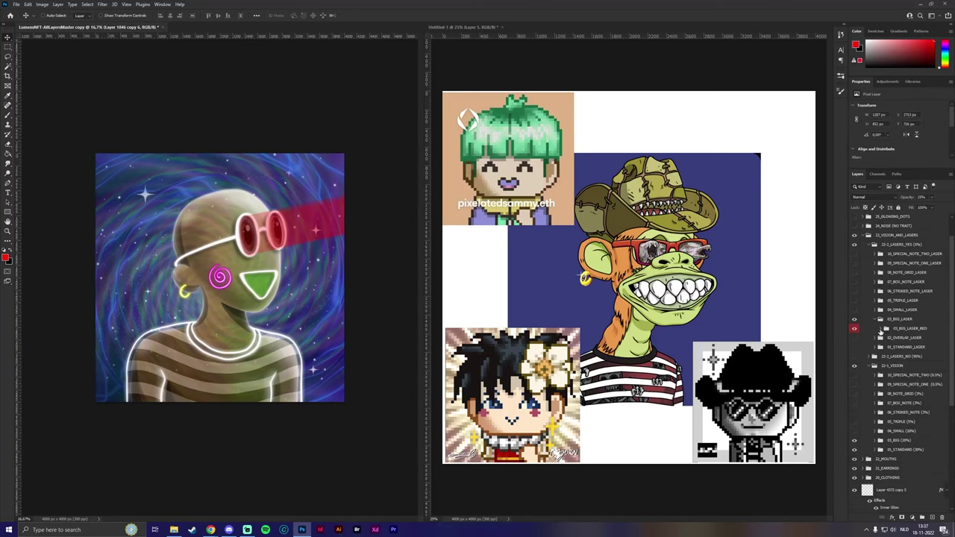
Step: Delete the unused laser groups from 04_SMALL_LASER up to 10_SPECIAL_NOTE_TWO_LASER
{"action": "left_click", "coordinate": [883, 328]}
{"action": "left_click", "coordinate": [896, 317]}
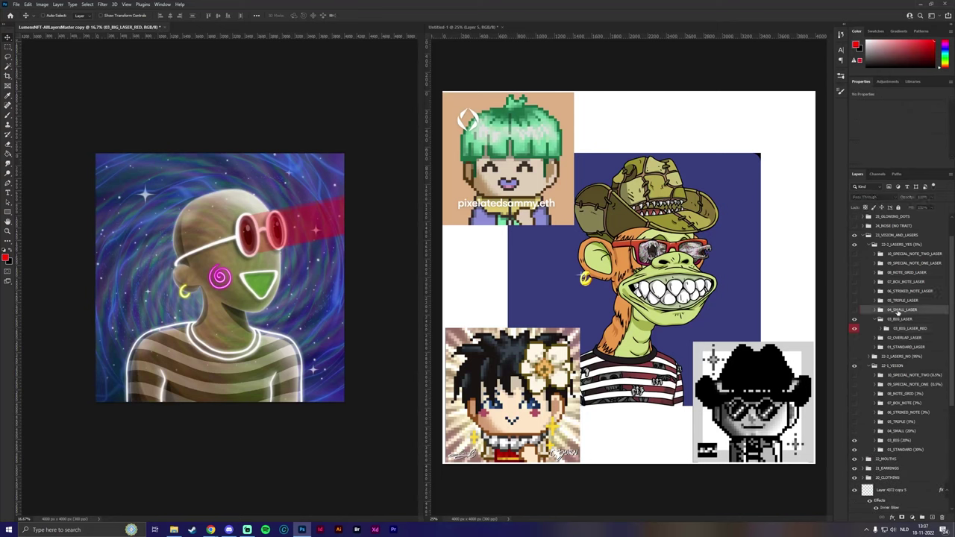
{"action": "left_click", "coordinate": [902, 255], "text": "shift"}
{"action": "right_click", "coordinate": [903, 254]}
{"action": "left_click", "coordinate": [847, 253]}
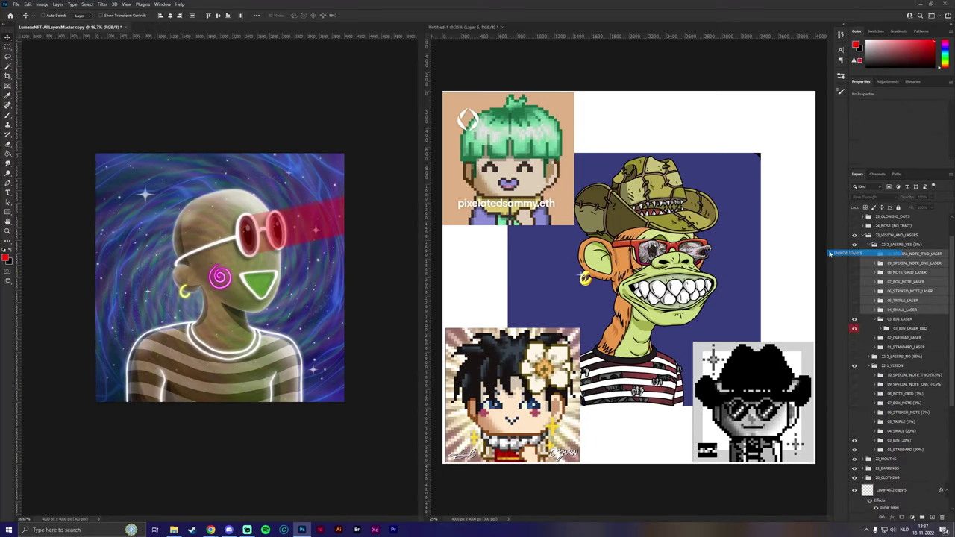
{"action": "key", "text": "Return"}
Step: Delete the 02_OVERLAP_LASER, 01_STANDARD_LASER and LASERS_NO groups
{"action": "left_click", "coordinate": [905, 273]}
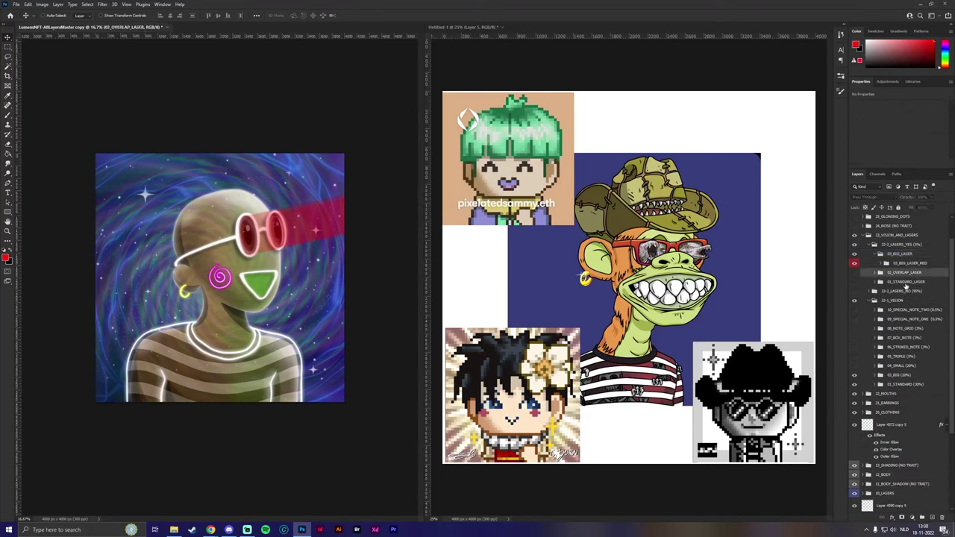
{"action": "left_click", "coordinate": [906, 283], "text": "shift"}
{"action": "left_click", "coordinate": [909, 291], "text": "shift"}
{"action": "right_click", "coordinate": [911, 272]}
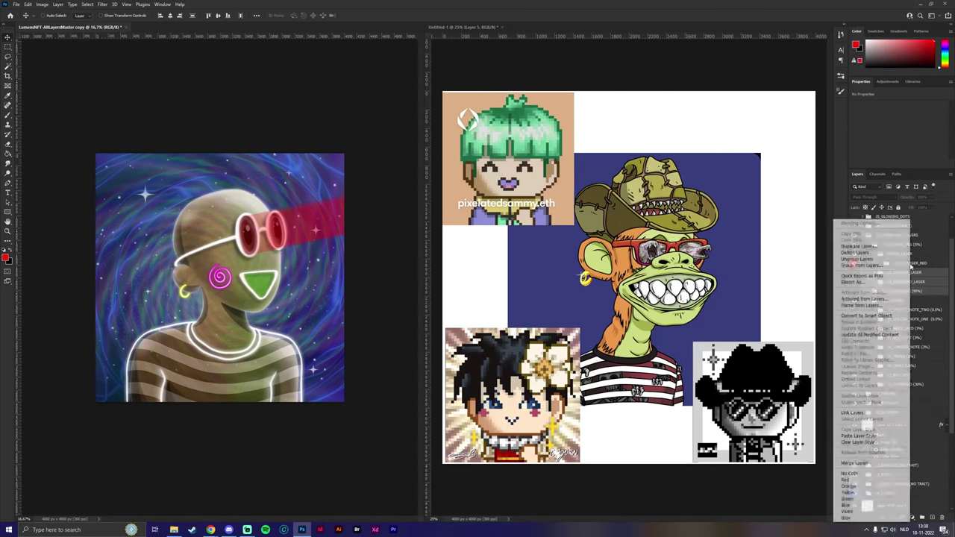
{"action": "left_click", "coordinate": [850, 253]}
{"action": "key", "text": "Return"}
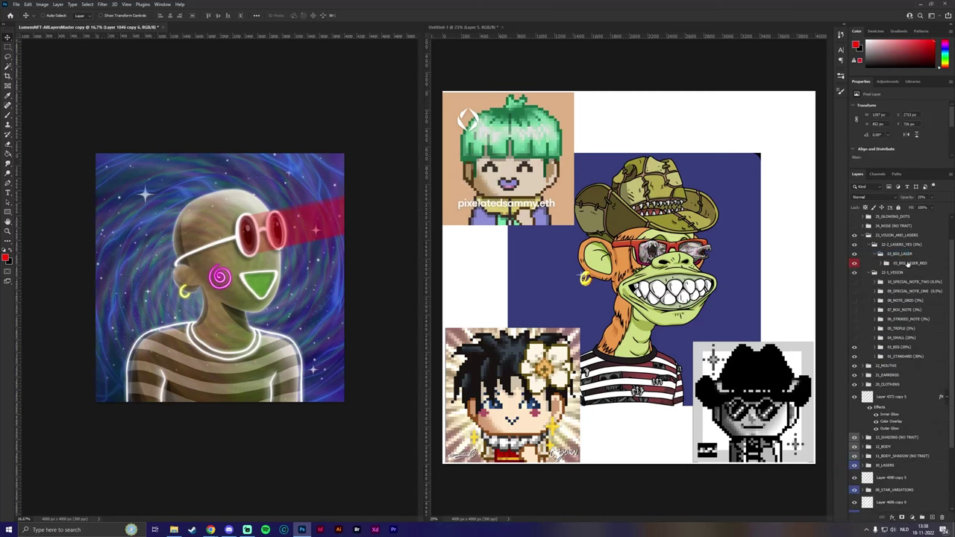
Step: Apply a black colour overlay at 100% opacity to the 03_BIG_LASER_RED group
{"action": "left_click", "coordinate": [909, 264]}
{"action": "left_click", "coordinate": [881, 263]}
{"action": "left_click", "coordinate": [915, 279]}
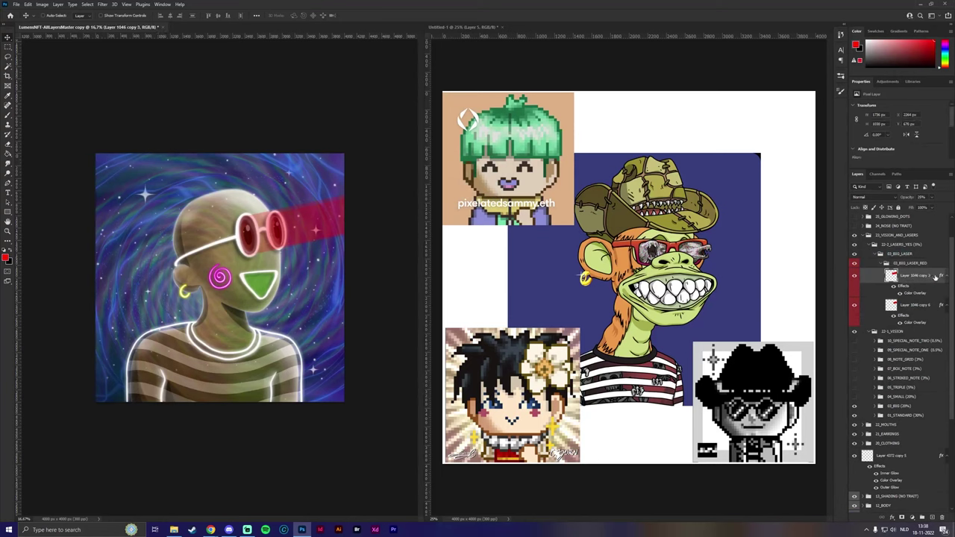
{"action": "left_click", "coordinate": [943, 263]}
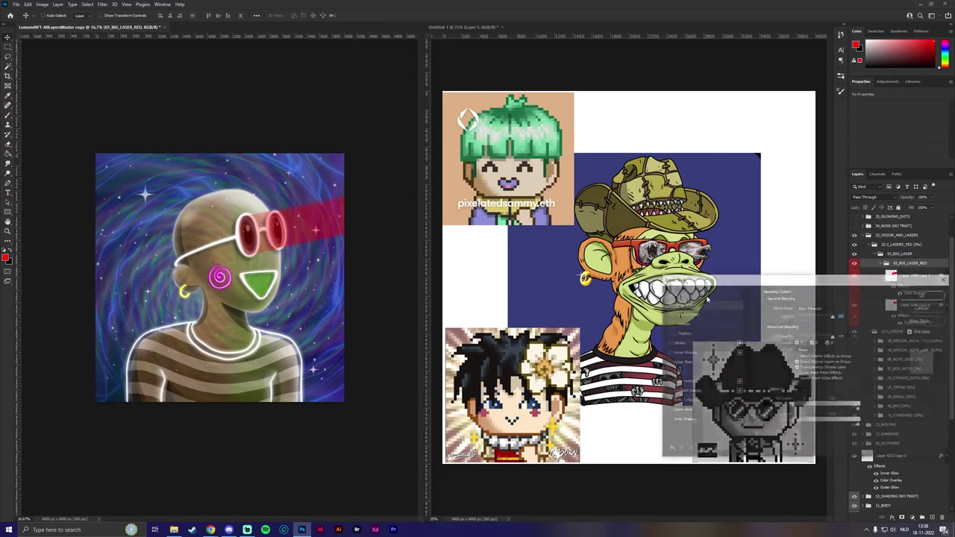
{"action": "left_click", "coordinate": [678, 381]}
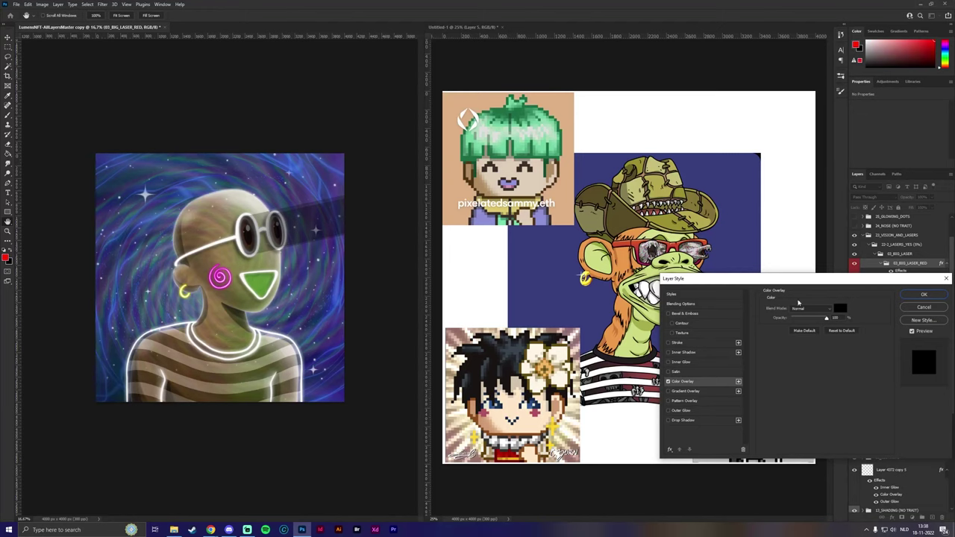
{"action": "left_click", "coordinate": [922, 295]}
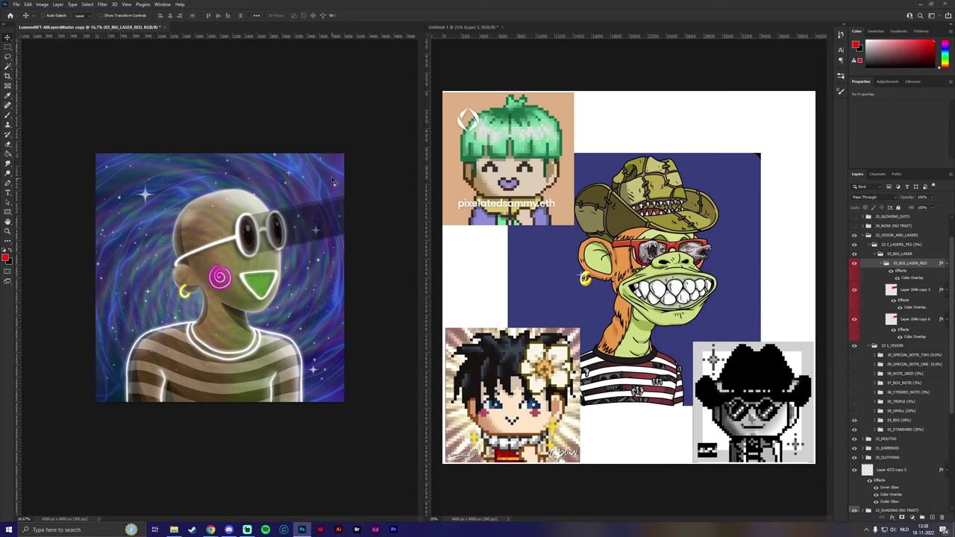
Step: Examine the black laser beam over the glasses up close and in full view, then collapse the laser groups
{"action": "key", "text": "ctrl+plus"}
{"action": "key", "text": "ctrl+plus"}
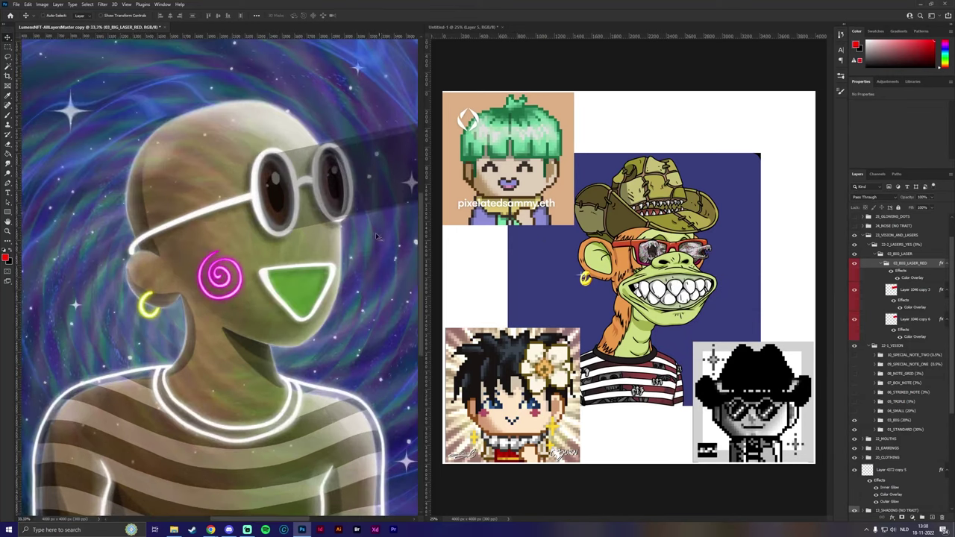
{"action": "left_click_drag", "start_coordinate": [341, 273], "coordinate": [389, 234]}
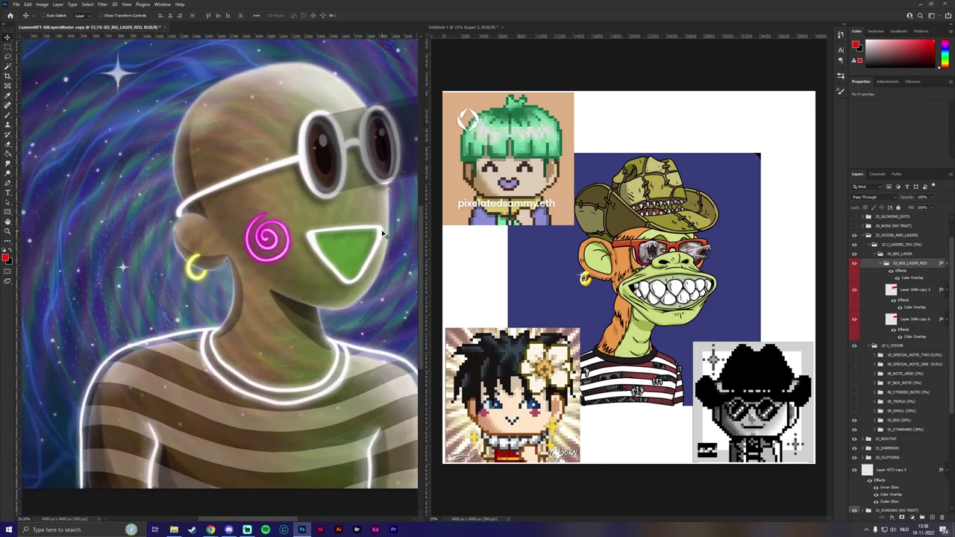
{"action": "key", "text": "ctrl+minus"}
{"action": "key", "text": "ctrl+minus"}
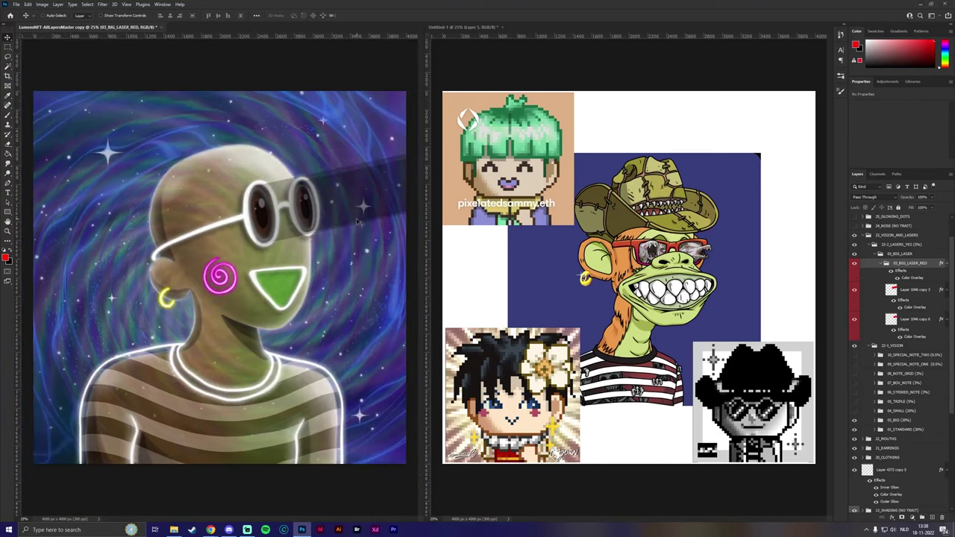
{"action": "key", "text": "ctrl+plus"}
{"action": "left_click", "coordinate": [884, 264]}
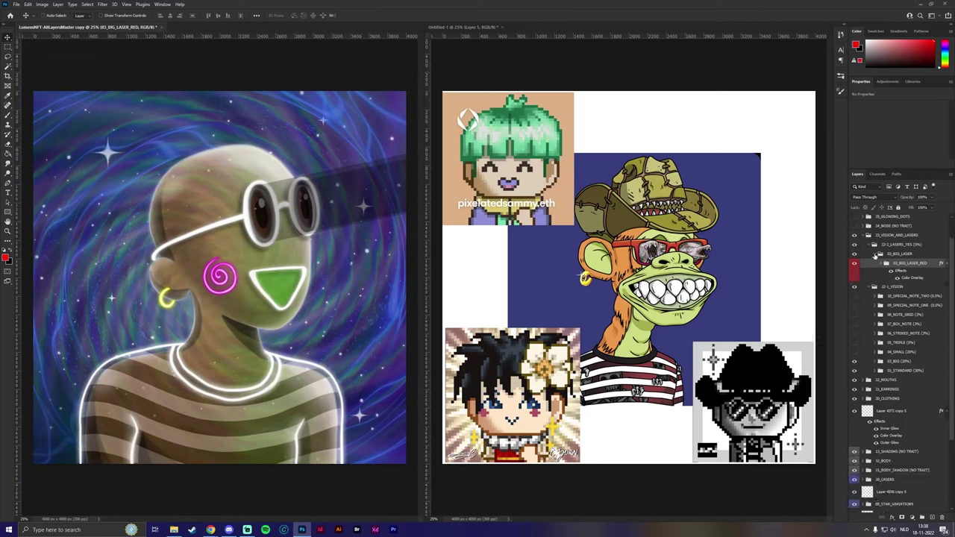
{"action": "left_click", "coordinate": [877, 253]}
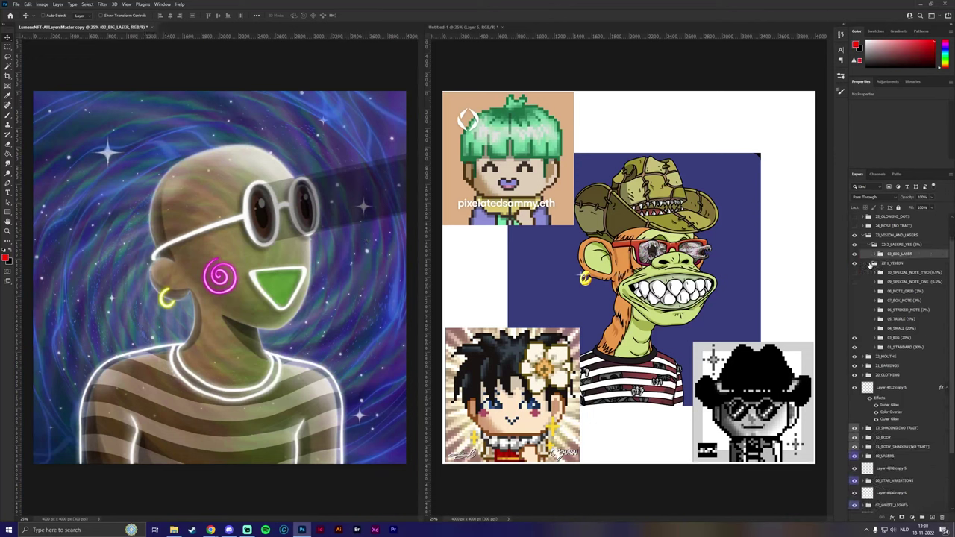
Step: Delete the unused glasses groups in 22-1_VISION from 04_SMALL up to 10_SPECIAL_NOTE_TWO
{"action": "left_click", "coordinate": [906, 273]}
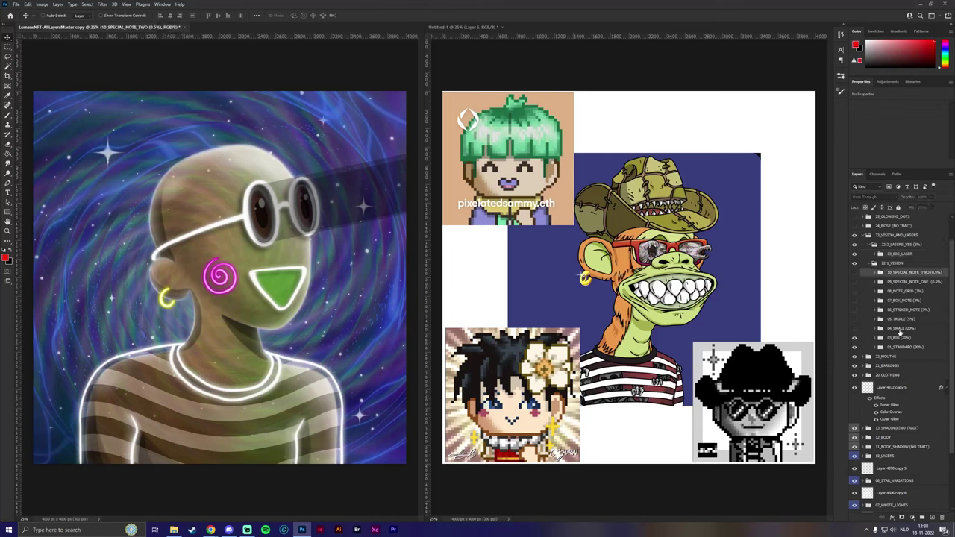
{"action": "left_click", "coordinate": [900, 329], "text": "shift"}
{"action": "right_click", "coordinate": [899, 328]}
{"action": "left_click", "coordinate": [907, 67]}
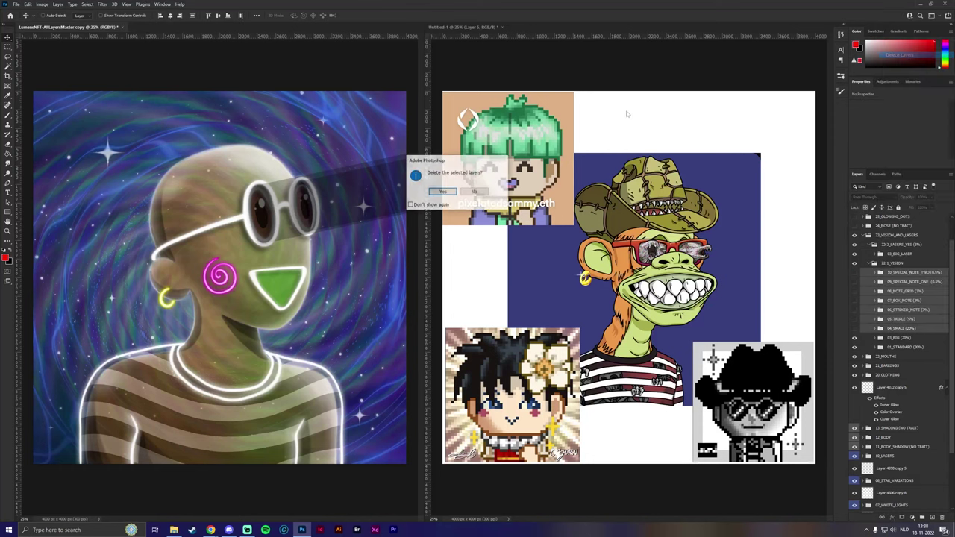
{"action": "left_click", "coordinate": [452, 193]}
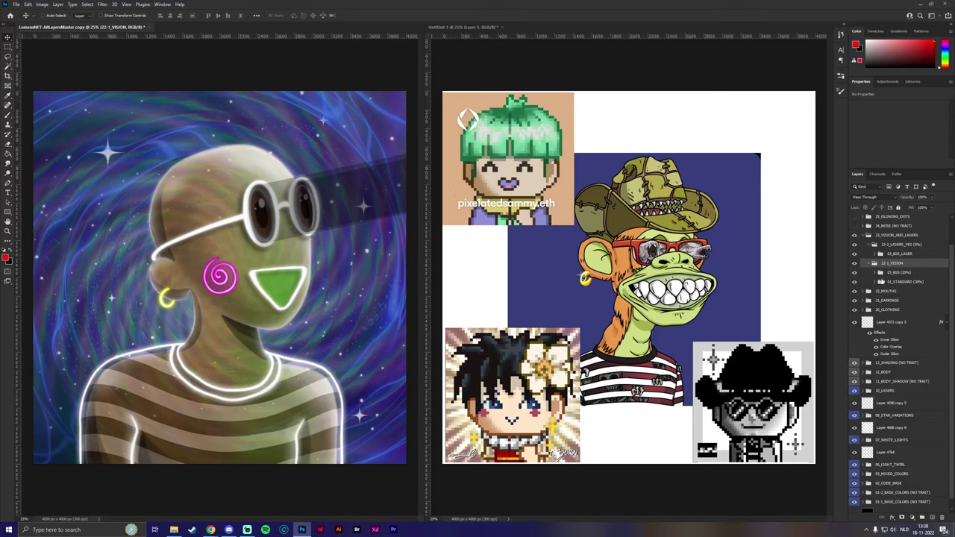
Step: Collapse the 23_VISION_AND_LASERS group and delete the hidden number 24 group directly above it
{"action": "left_click", "coordinate": [901, 255]}
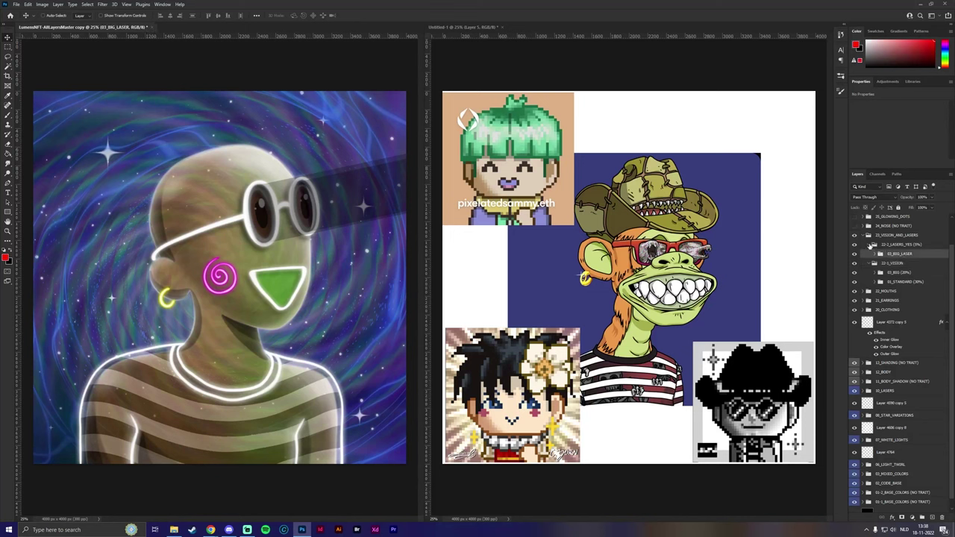
{"action": "left_click", "coordinate": [868, 245]}
{"action": "left_click", "coordinate": [863, 236]}
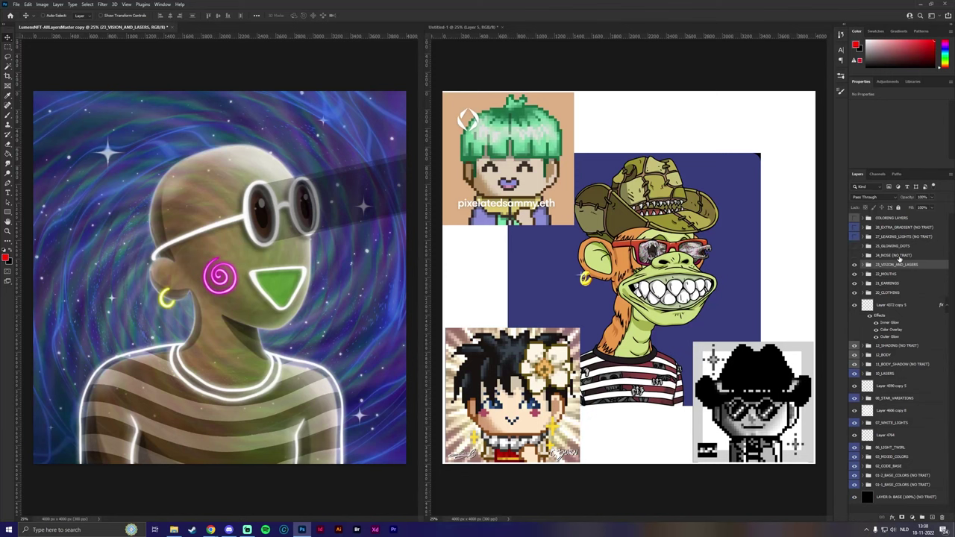
{"action": "right_click", "coordinate": [900, 257]}
{"action": "left_click", "coordinate": [858, 267]}
{"action": "left_click", "coordinate": [464, 192]}
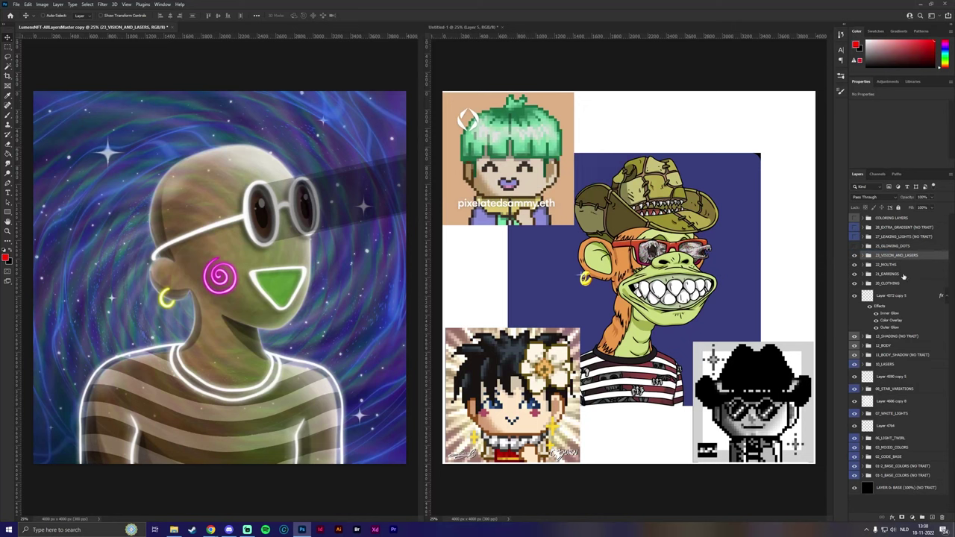
Step: Create a new empty layer directly above the 20_CLOTHING group
{"action": "left_click", "coordinate": [891, 264]}
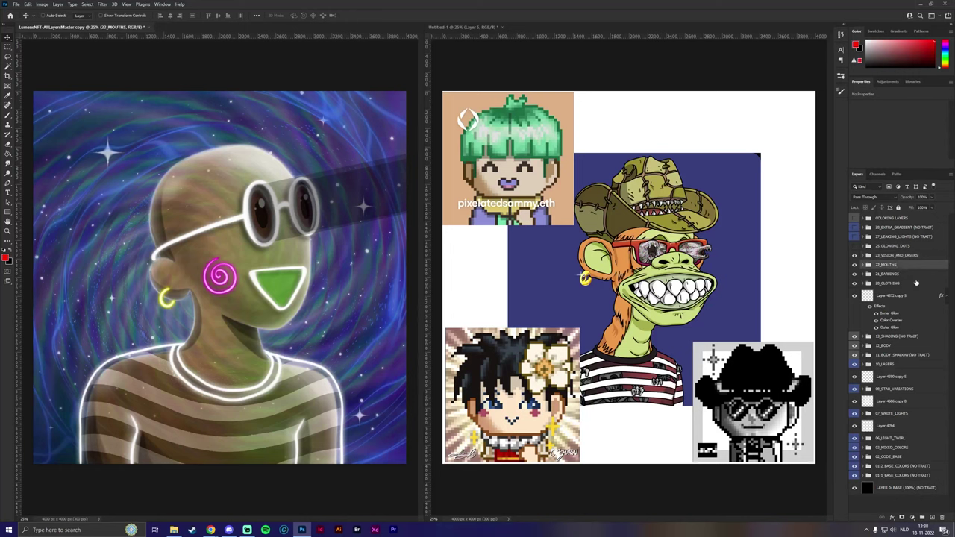
{"action": "left_click", "coordinate": [893, 274]}
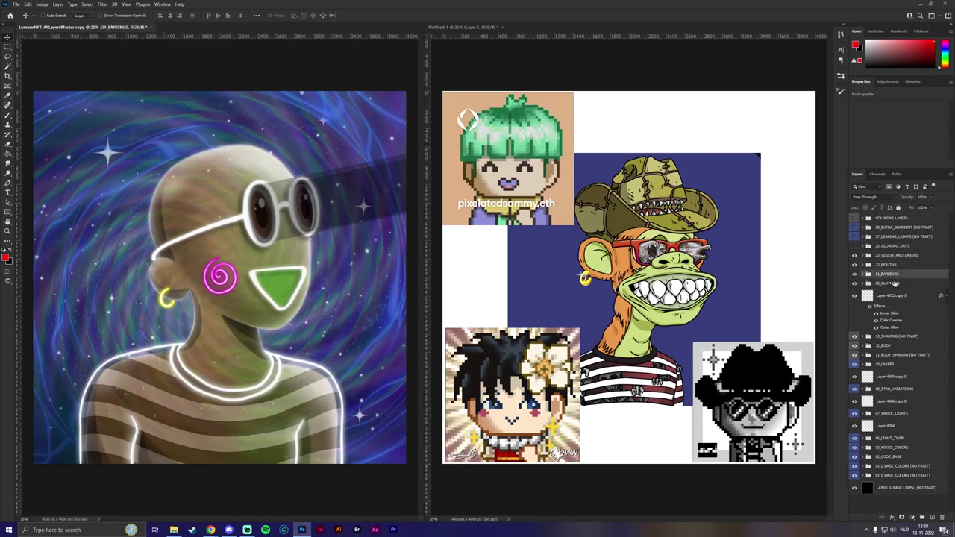
{"action": "left_click", "coordinate": [895, 283]}
{"action": "left_click", "coordinate": [932, 517]}
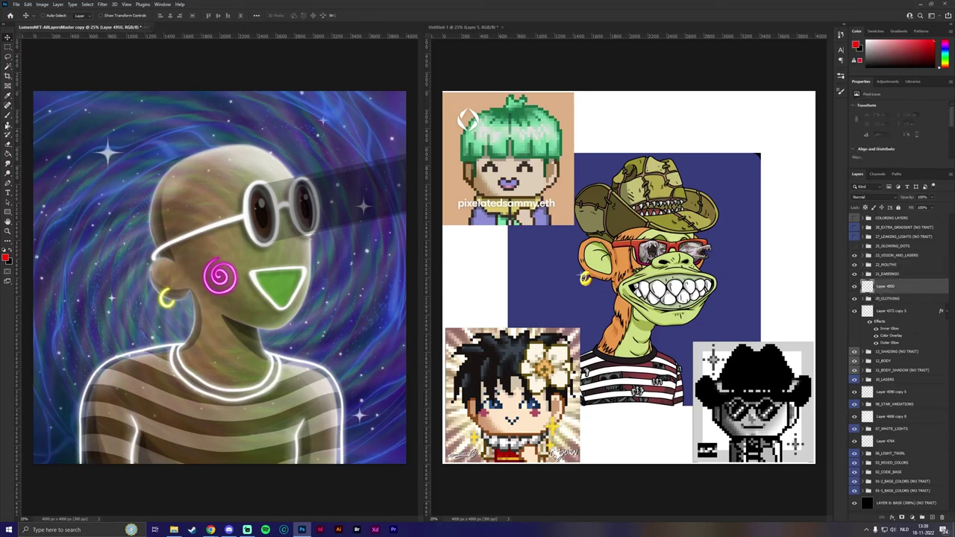
Step: Choose the Brush tool and set the foreground colour to white (ffffff)
{"action": "left_click", "coordinate": [7, 116]}
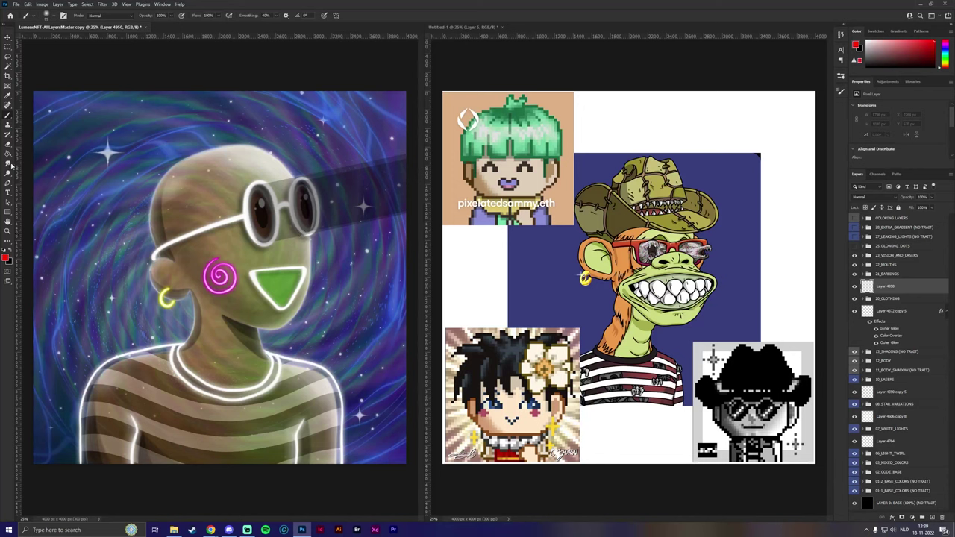
{"action": "left_click", "coordinate": [54, 16]}
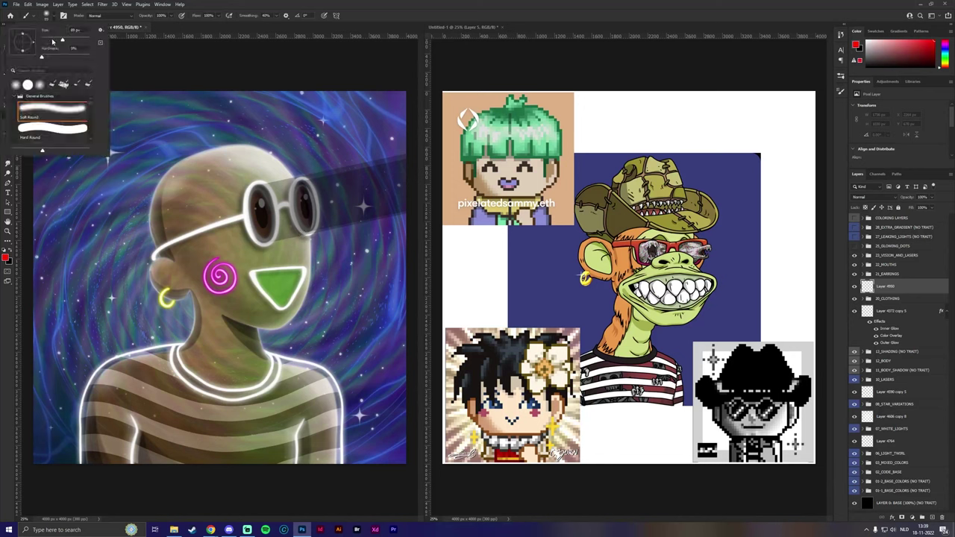
{"action": "left_click", "coordinate": [332, 9]}
{"action": "left_click", "coordinate": [6, 258]}
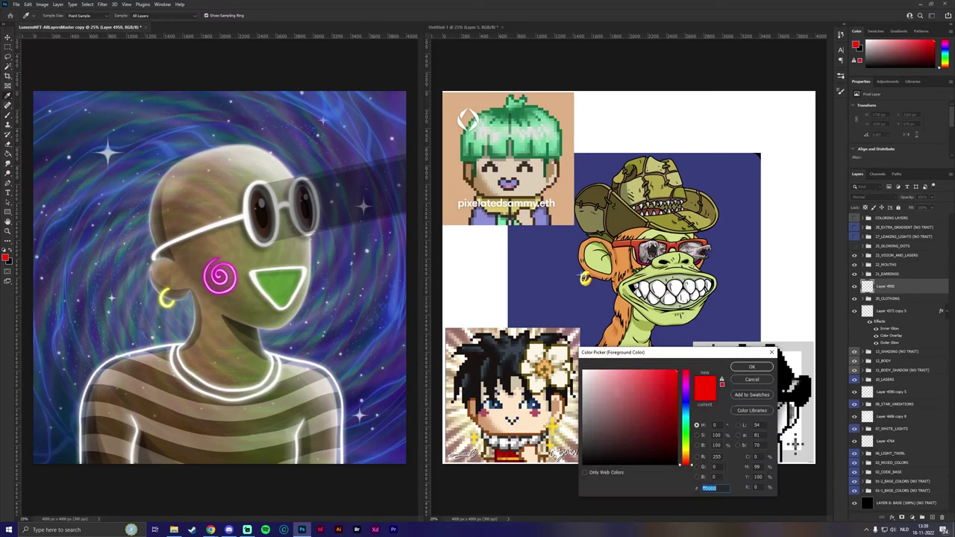
{"action": "type", "text": "ffffff"}
{"action": "key", "text": "Return"}
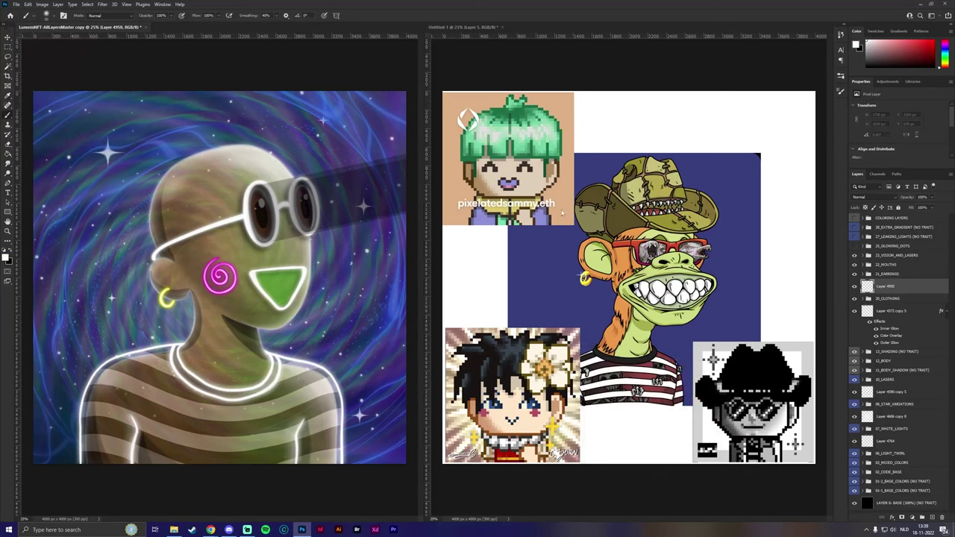
Step: Lower the brush smoothing to about 13% and paint a soft white stroke down the back of the head toward the ear
{"action": "left_click", "coordinate": [843, 80]}
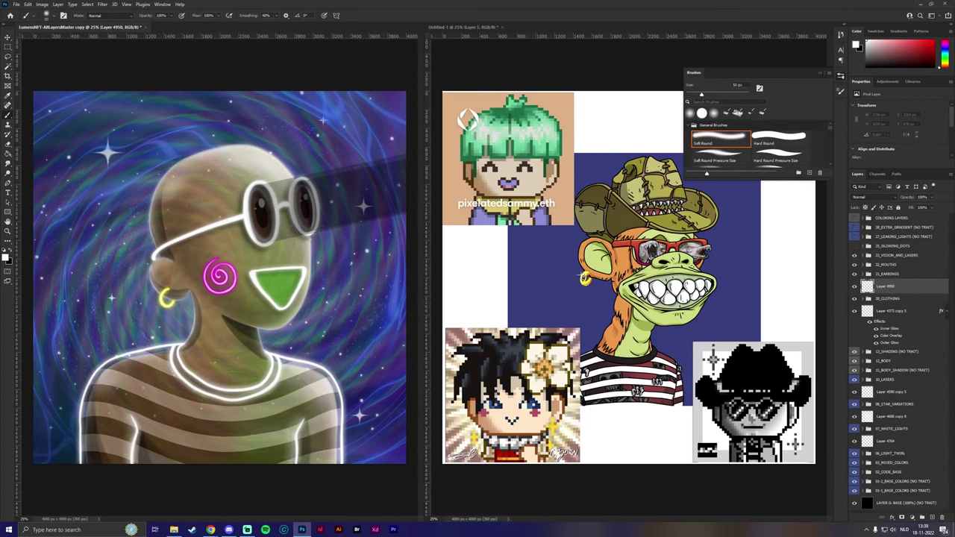
{"action": "left_click", "coordinate": [278, 15]}
{"action": "left_click_drag", "start_coordinate": [276, 25], "coordinate": [264, 25]}
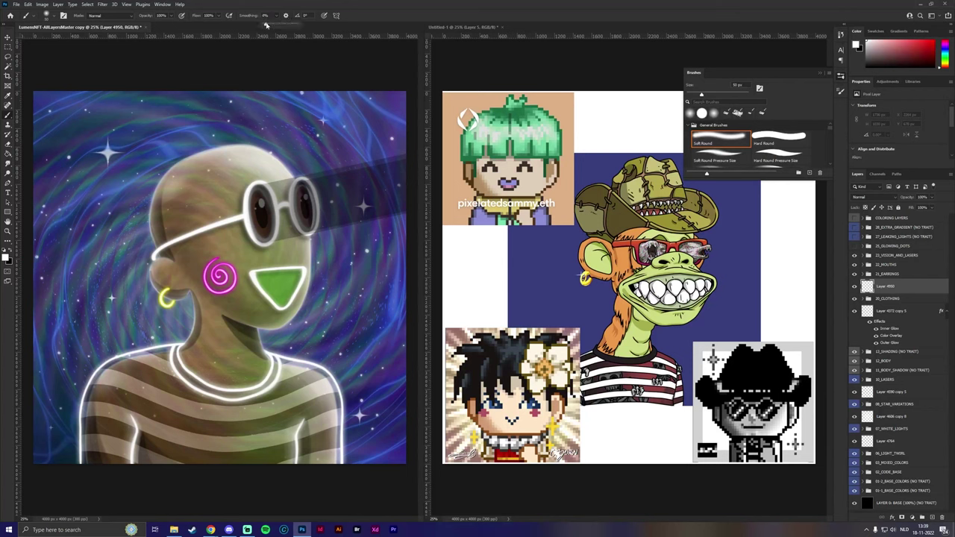
{"action": "left_click", "coordinate": [314, 3]}
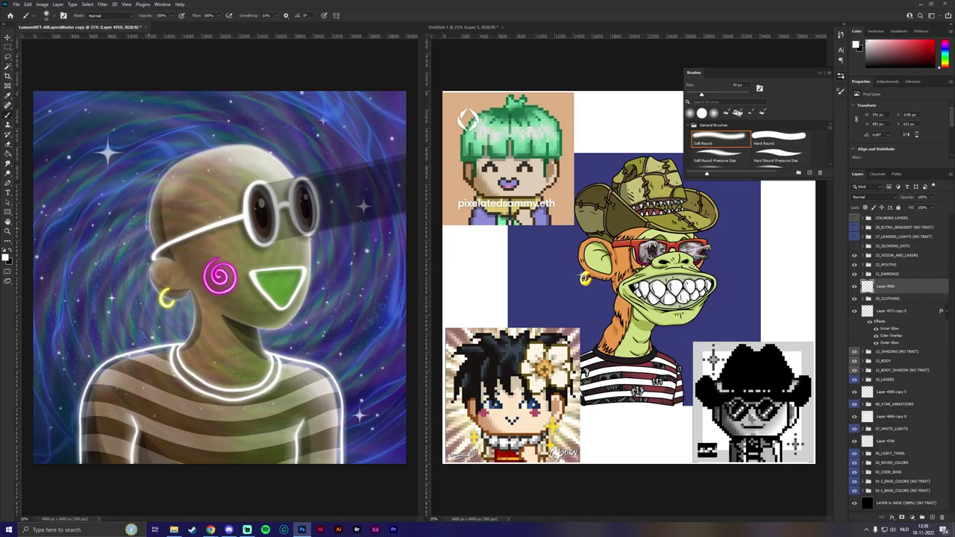
{"action": "left_click_drag", "start_coordinate": [148, 224], "coordinate": [152, 259]}
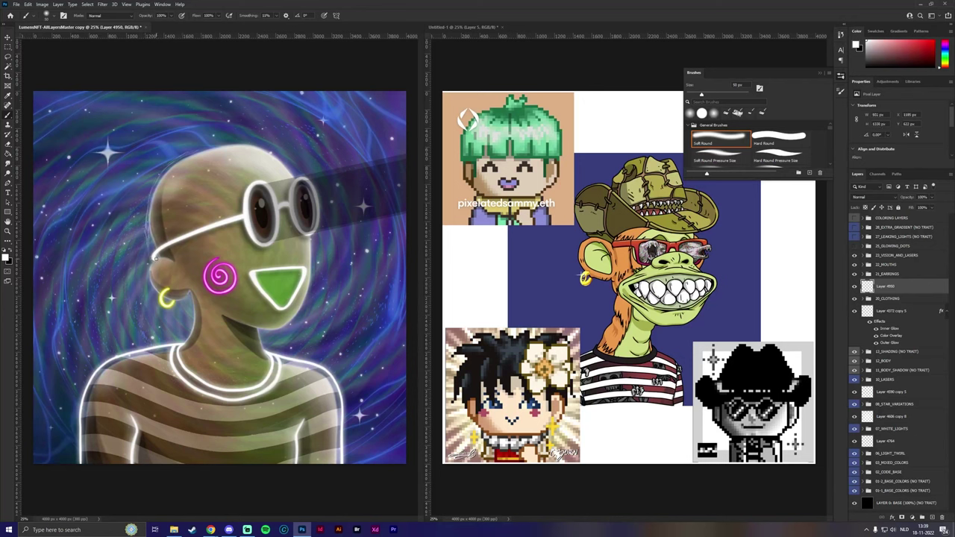
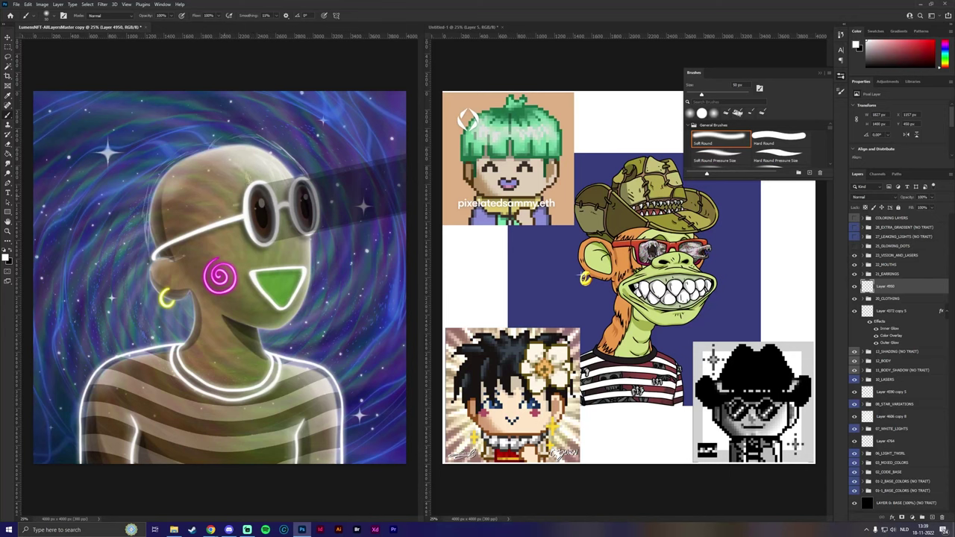
Step: Sketch the hair's outer contour over the crown down to the ear and rough in the first fringe strands
{"action": "mouse_move", "coordinate": [218, 176]}
{"action": "left_mouse_down"}
{"action": "mouse_move", "coordinate": [226, 210]}
{"action": "mouse_move", "coordinate": [188, 216]}
{"action": "mouse_move", "coordinate": [144, 200]}
{"action": "left_mouse_up"}
{"action": "mouse_move", "coordinate": [152, 243]}
{"action": "left_mouse_down"}
{"action": "mouse_move", "coordinate": [142, 215]}
{"action": "mouse_move", "coordinate": [163, 164]}
{"action": "mouse_move", "coordinate": [207, 145]}
{"action": "mouse_move", "coordinate": [157, 173]}
{"action": "left_mouse_up"}
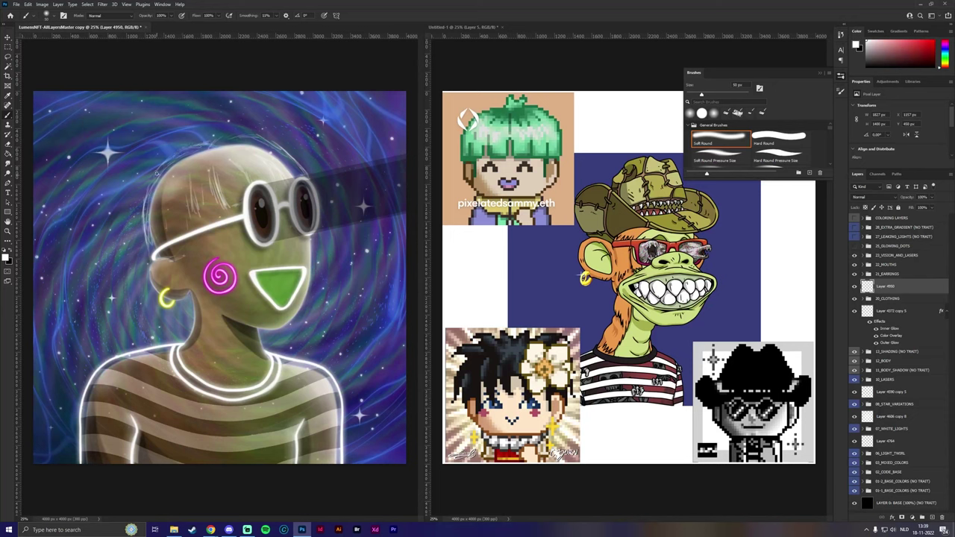
{"action": "left_click_drag", "start_coordinate": [153, 243], "coordinate": [148, 255]}
{"action": "left_click_drag", "start_coordinate": [222, 168], "coordinate": [216, 196]}
{"action": "mouse_move", "coordinate": [299, 165]}
{"action": "left_mouse_down"}
{"action": "mouse_move", "coordinate": [252, 138]}
{"action": "mouse_move", "coordinate": [182, 147]}
{"action": "mouse_move", "coordinate": [151, 181]}
{"action": "mouse_move", "coordinate": [150, 255]}
{"action": "left_mouse_up"}
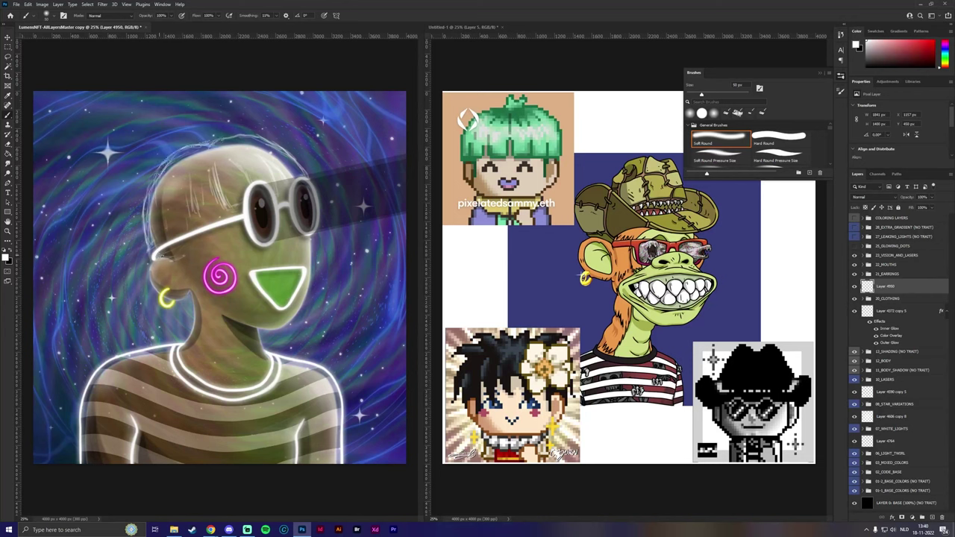
Step: Sketch more fringe strands at the temple and a small leaf-like tuft on top of the head
{"action": "mouse_move", "coordinate": [165, 214]}
{"action": "left_mouse_down"}
{"action": "mouse_move", "coordinate": [175, 249]}
{"action": "mouse_move", "coordinate": [161, 257]}
{"action": "mouse_move", "coordinate": [195, 210]}
{"action": "mouse_move", "coordinate": [184, 193]}
{"action": "left_mouse_up"}
{"action": "mouse_move", "coordinate": [191, 229]}
{"action": "left_mouse_down"}
{"action": "mouse_move", "coordinate": [218, 191]}
{"action": "mouse_move", "coordinate": [214, 173]}
{"action": "left_mouse_up"}
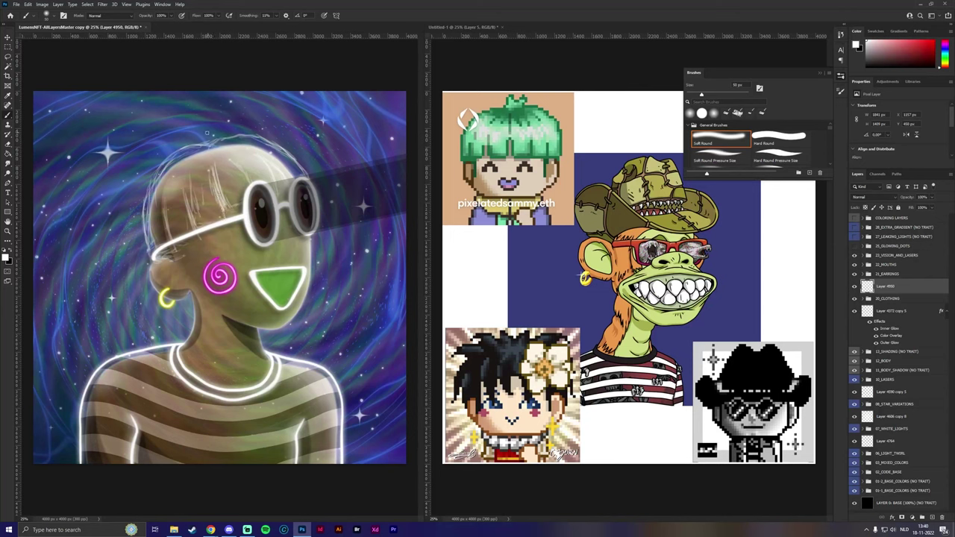
{"action": "mouse_move", "coordinate": [199, 144]}
{"action": "left_mouse_down"}
{"action": "mouse_move", "coordinate": [194, 132]}
{"action": "mouse_move", "coordinate": [221, 127]}
{"action": "mouse_move", "coordinate": [222, 117]}
{"action": "mouse_move", "coordinate": [215, 139]}
{"action": "mouse_move", "coordinate": [190, 130]}
{"action": "mouse_move", "coordinate": [159, 176]}
{"action": "mouse_move", "coordinate": [146, 227]}
{"action": "left_mouse_up"}
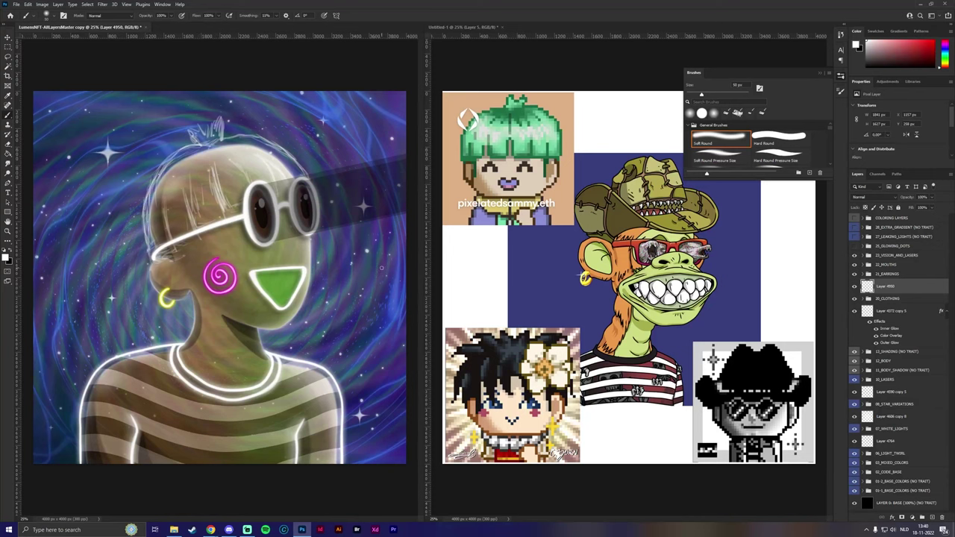
Step: Add fringe strands at the side of the head and undo the extra stroke above the ear
{"action": "key", "text": "ctrl+plus"}
{"action": "scroll", "coordinate": [336, 267], "scroll_direction": "up", "scroll_amount": 3}
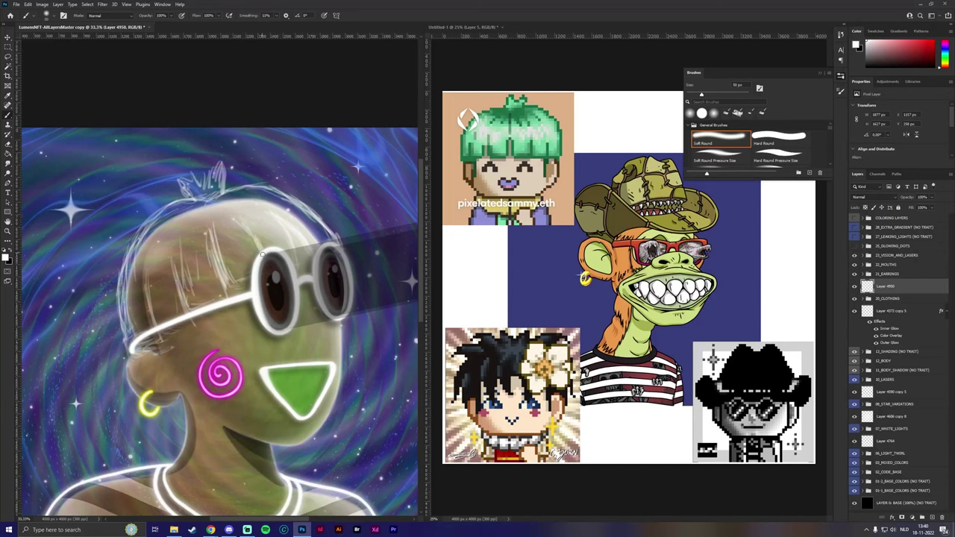
{"action": "mouse_move", "coordinate": [217, 222]}
{"action": "left_mouse_down"}
{"action": "mouse_move", "coordinate": [210, 267]}
{"action": "mouse_move", "coordinate": [176, 287]}
{"action": "left_mouse_up"}
{"action": "mouse_move", "coordinate": [182, 234]}
{"action": "left_mouse_down"}
{"action": "mouse_move", "coordinate": [186, 302]}
{"action": "mouse_move", "coordinate": [182, 293]}
{"action": "left_mouse_up"}
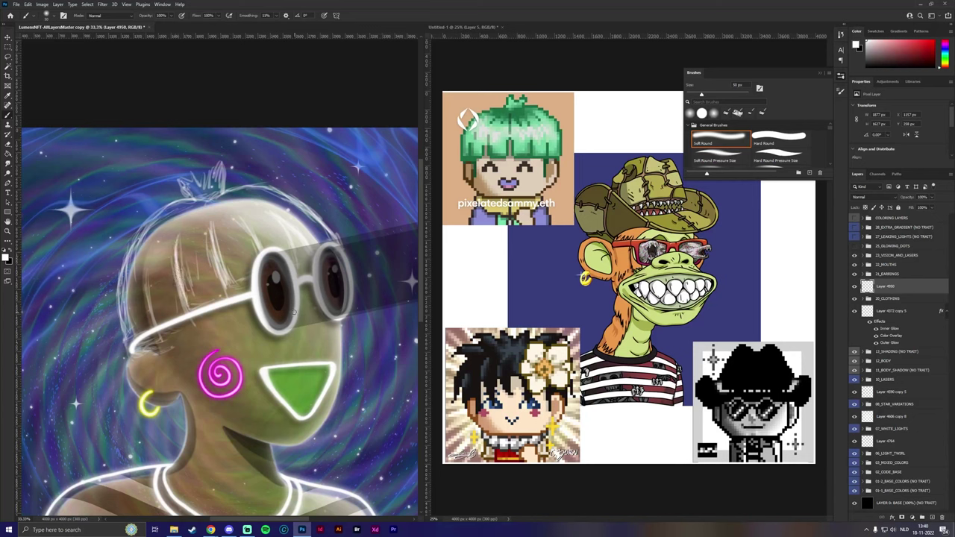
{"action": "mouse_move", "coordinate": [139, 348]}
{"action": "left_mouse_down"}
{"action": "mouse_move", "coordinate": [124, 357]}
{"action": "mouse_move", "coordinate": [158, 340]}
{"action": "left_mouse_up"}
{"action": "key", "text": "ctrl+z"}
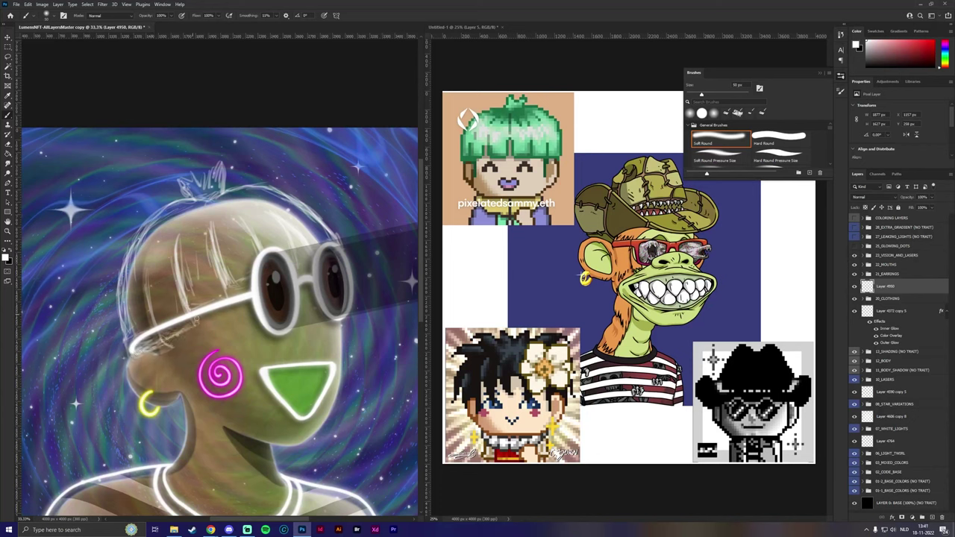
Step: Widen the sketched hair contour at the back of the head and reinforce it over the crown to the forehead
{"action": "mouse_move", "coordinate": [131, 340]}
{"action": "left_mouse_down"}
{"action": "mouse_move", "coordinate": [114, 303]}
{"action": "mouse_move", "coordinate": [117, 248]}
{"action": "left_mouse_up"}
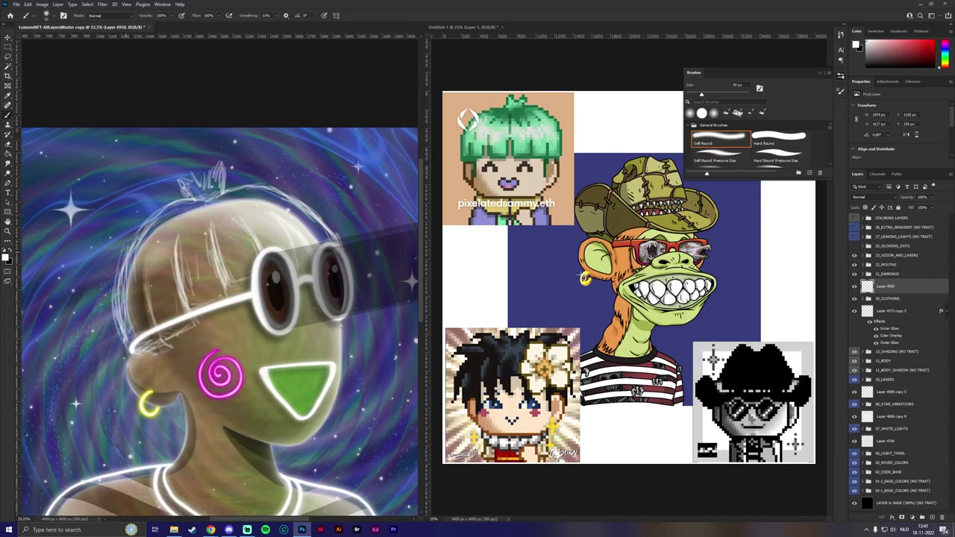
{"action": "mouse_move", "coordinate": [113, 290]}
{"action": "left_mouse_down"}
{"action": "mouse_move", "coordinate": [131, 241]}
{"action": "mouse_move", "coordinate": [160, 215]}
{"action": "mouse_move", "coordinate": [271, 188]}
{"action": "left_mouse_up"}
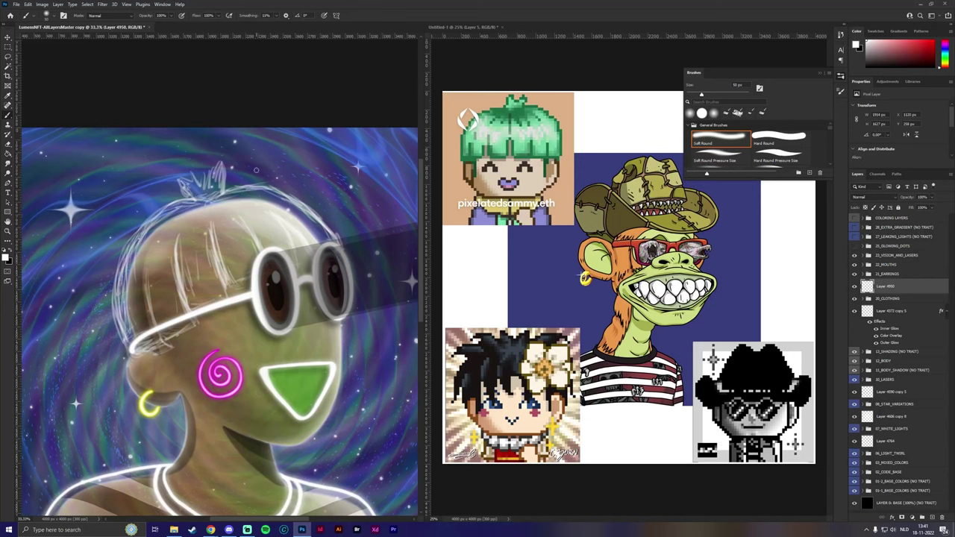
{"action": "mouse_move", "coordinate": [218, 200]}
{"action": "left_mouse_down"}
{"action": "mouse_move", "coordinate": [254, 188]}
{"action": "mouse_move", "coordinate": [323, 228]}
{"action": "left_mouse_up"}
{"action": "key", "text": "ctrl+minus"}
{"action": "key", "text": "ctrl+minus"}
{"action": "key", "text": "ctrl+minus"}
{"action": "scroll", "coordinate": [335, 209], "scroll_direction": "up", "scroll_amount": 2}
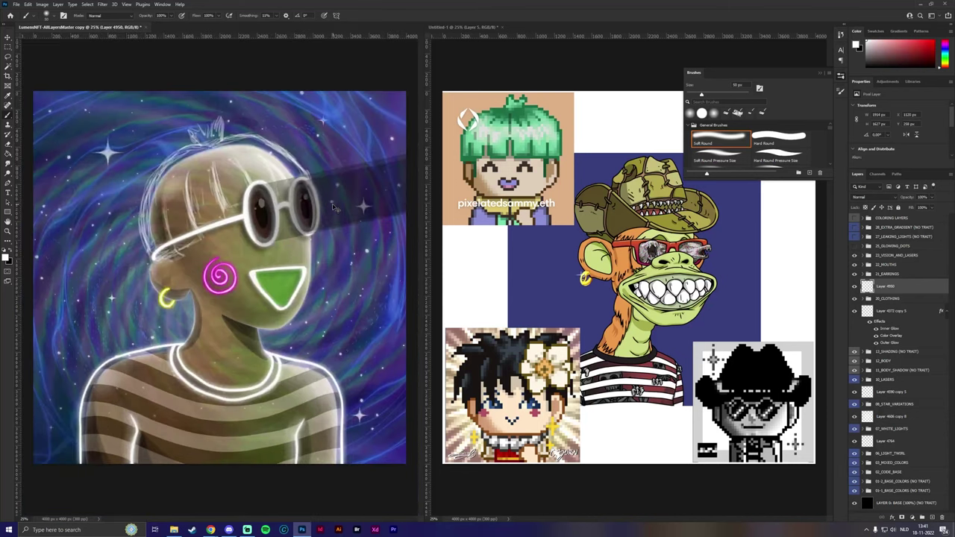
{"action": "scroll", "coordinate": [333, 206], "scroll_direction": "up", "scroll_amount": 1}
{"action": "scroll", "coordinate": [332, 203], "scroll_direction": "down", "scroll_amount": 1}
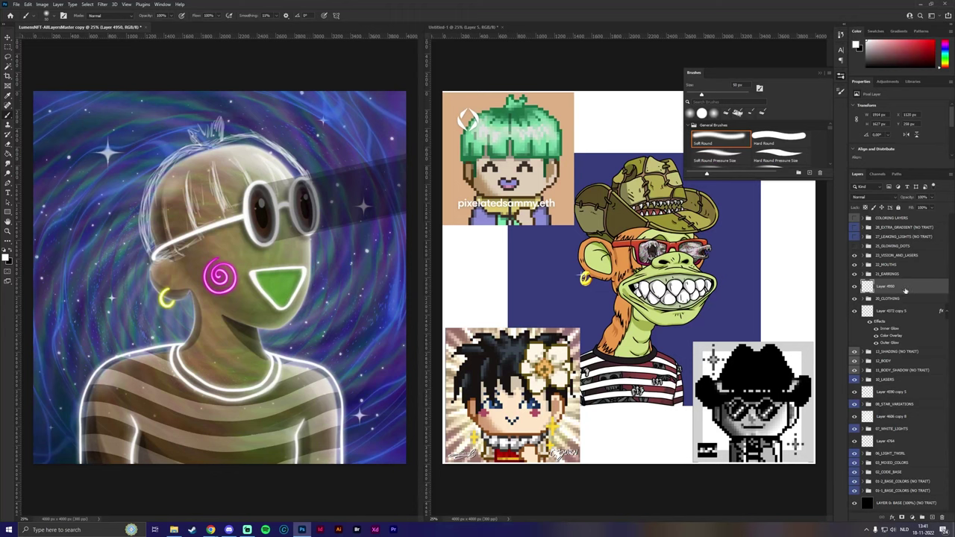
Step: Hide the 23_VISION_AND_LASERS, 22_MOUTHS and 21_EARRINGS groups and finish sketching the fringe, tuft and outer hair contour
{"action": "left_click_drag", "start_coordinate": [855, 264], "coordinate": [855, 273]}
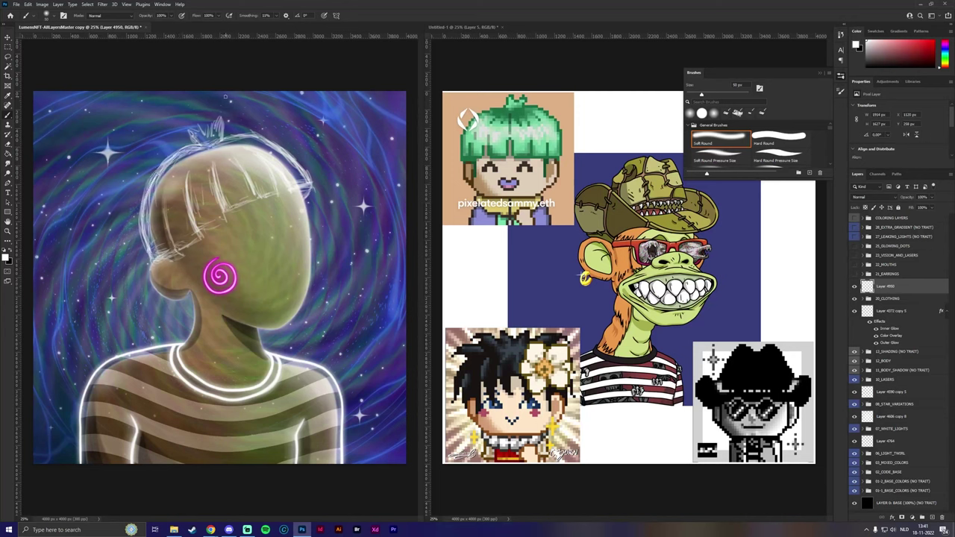
{"action": "mouse_move", "coordinate": [214, 132]}
{"action": "left_mouse_down"}
{"action": "mouse_move", "coordinate": [218, 119]}
{"action": "mouse_move", "coordinate": [187, 132]}
{"action": "left_mouse_up"}
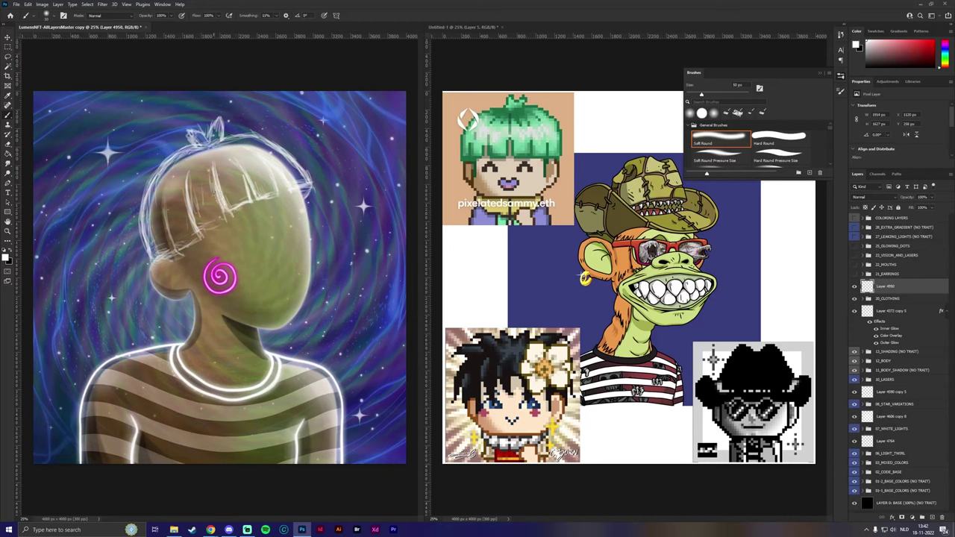
{"action": "mouse_move", "coordinate": [213, 190]}
{"action": "left_mouse_down"}
{"action": "mouse_move", "coordinate": [224, 220]}
{"action": "mouse_move", "coordinate": [203, 233]}
{"action": "left_mouse_up"}
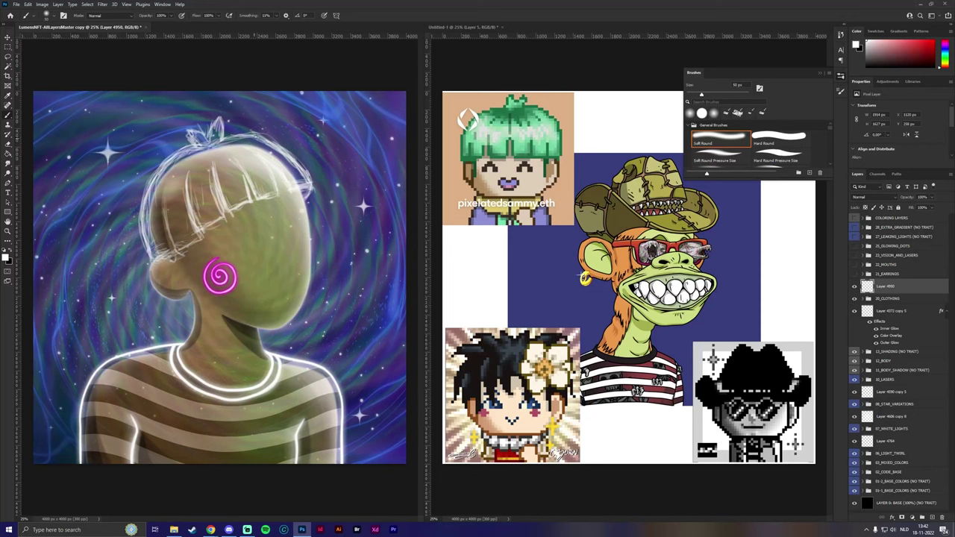
{"action": "left_click_drag", "start_coordinate": [255, 137], "coordinate": [203, 150]}
{"action": "left_click_drag", "start_coordinate": [142, 221], "coordinate": [144, 232]}
{"action": "mouse_move", "coordinate": [150, 187]}
{"action": "left_mouse_down"}
{"action": "mouse_move", "coordinate": [161, 166]}
{"action": "mouse_move", "coordinate": [266, 134]}
{"action": "left_mouse_up"}
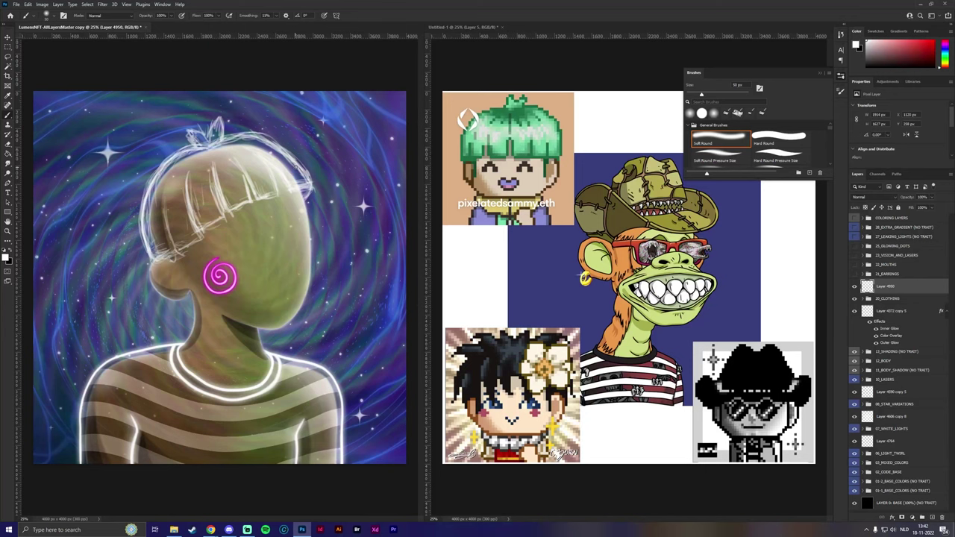
Step: Add a black-filled layer between the hair sketch and the 20_CLOTHING group and lower its opacity to about 50%
{"action": "left_click", "coordinate": [900, 299]}
{"action": "left_click", "coordinate": [934, 517]}
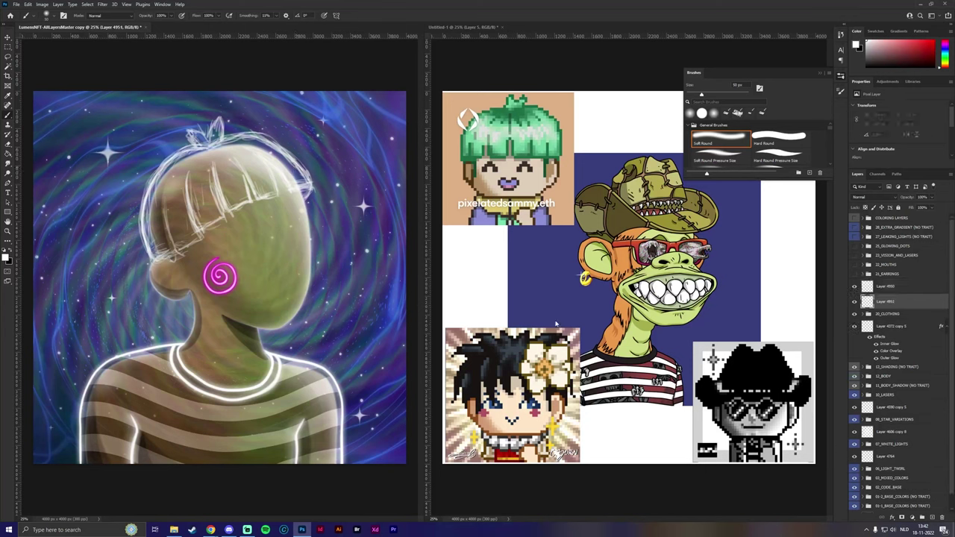
{"action": "key", "text": "g"}
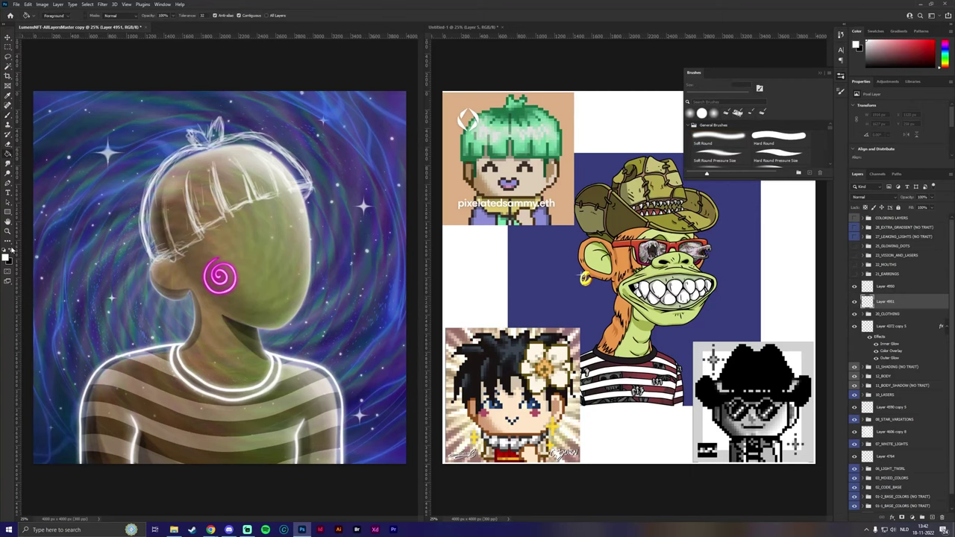
{"action": "left_click", "coordinate": [12, 255]}
{"action": "left_click", "coordinate": [210, 291]}
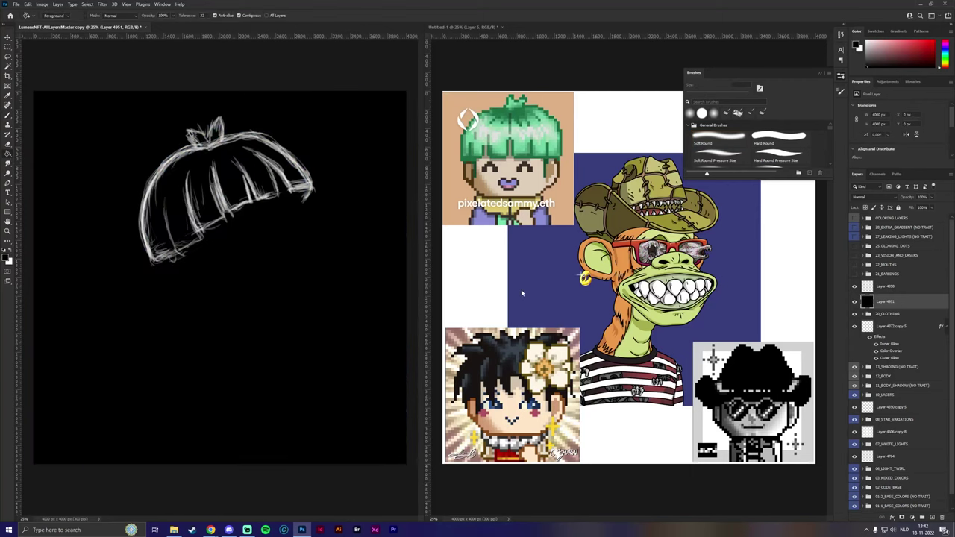
{"action": "left_click", "coordinate": [932, 197]}
{"action": "left_click", "coordinate": [910, 206]}
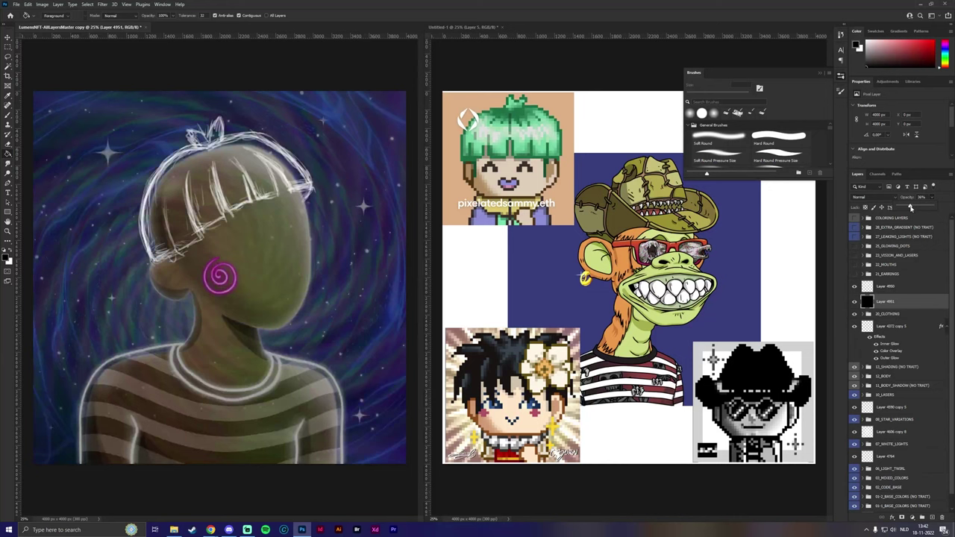
{"action": "left_click_drag", "start_coordinate": [915, 208], "coordinate": [916, 208]}
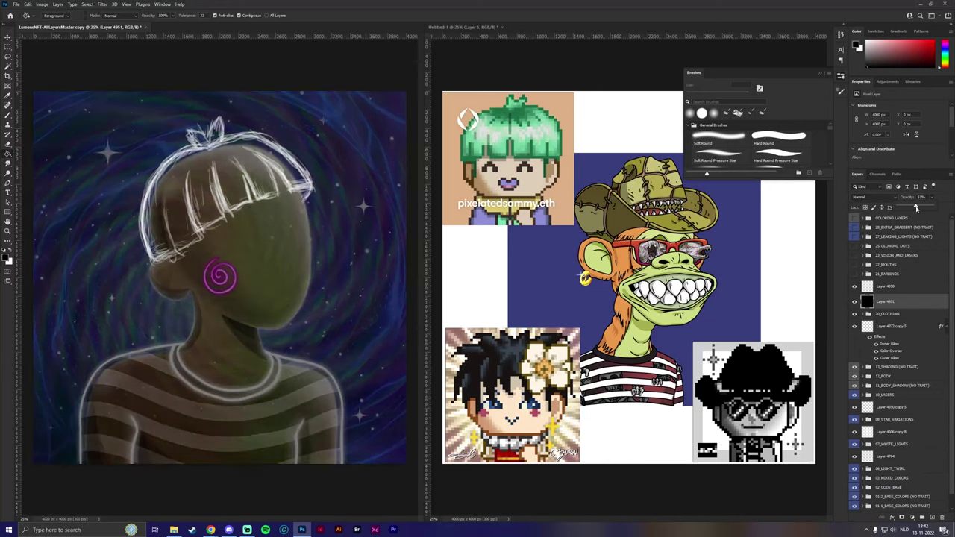
Step: Lower the hair sketch layer's opacity to about 28% and create a new empty layer above it
{"action": "left_click", "coordinate": [897, 287]}
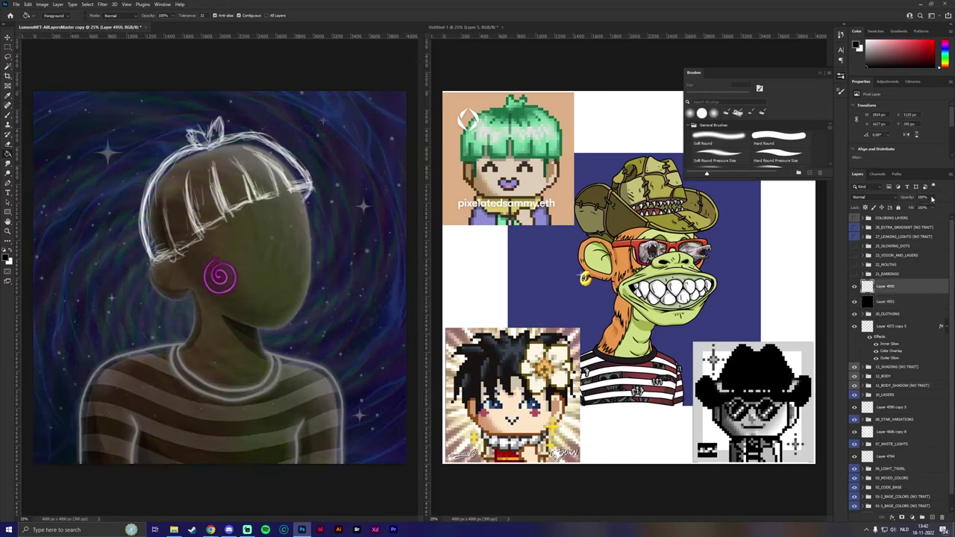
{"action": "left_click_drag", "start_coordinate": [932, 198], "coordinate": [908, 208]}
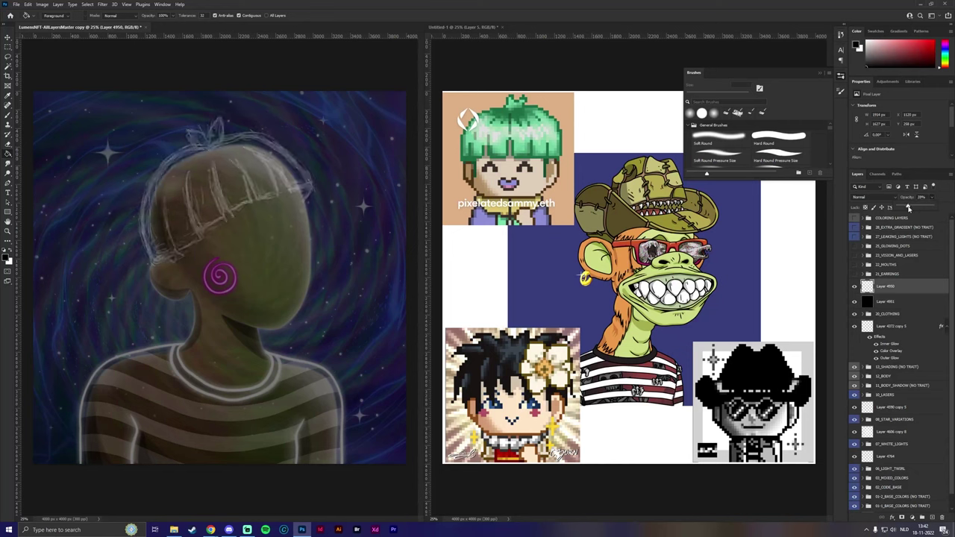
{"action": "left_click", "coordinate": [933, 517]}
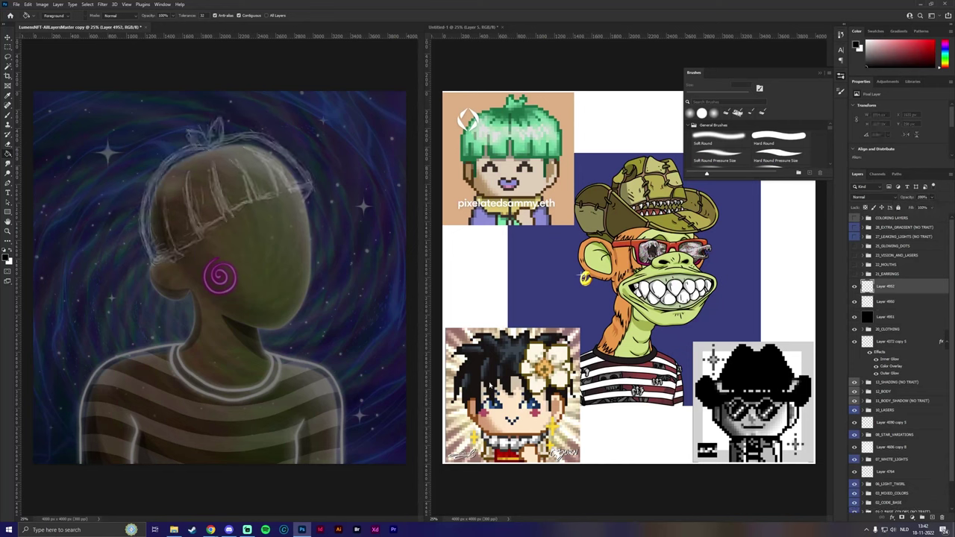
Step: Set up the Brush tool with white as foreground colour and 45% smoothing, and close the floating brush presets
{"action": "left_click", "coordinate": [9, 119]}
{"action": "left_click", "coordinate": [10, 252]}
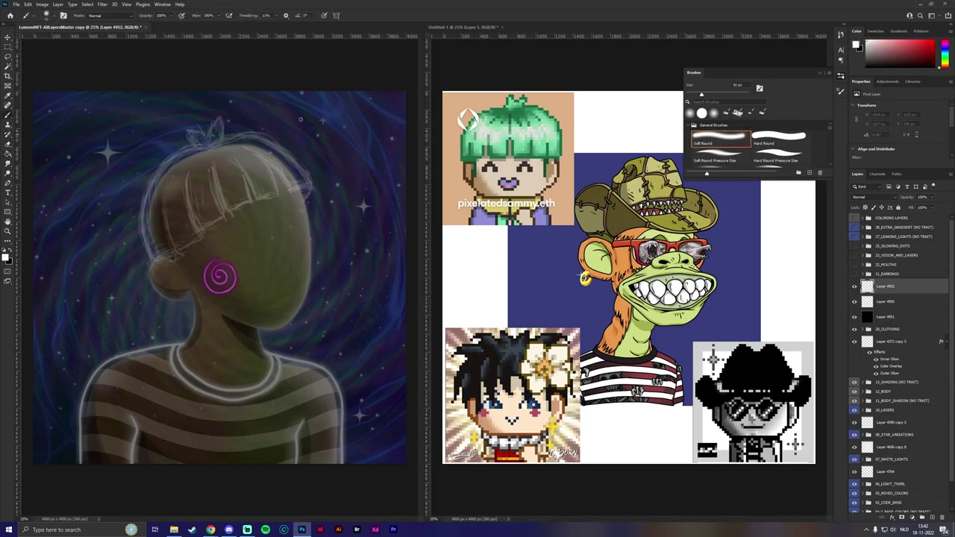
{"action": "left_click", "coordinate": [276, 15]}
{"action": "left_click_drag", "start_coordinate": [277, 24], "coordinate": [289, 24]}
{"action": "left_click", "coordinate": [361, 9]}
{"action": "key", "text": "ctrl+plus"}
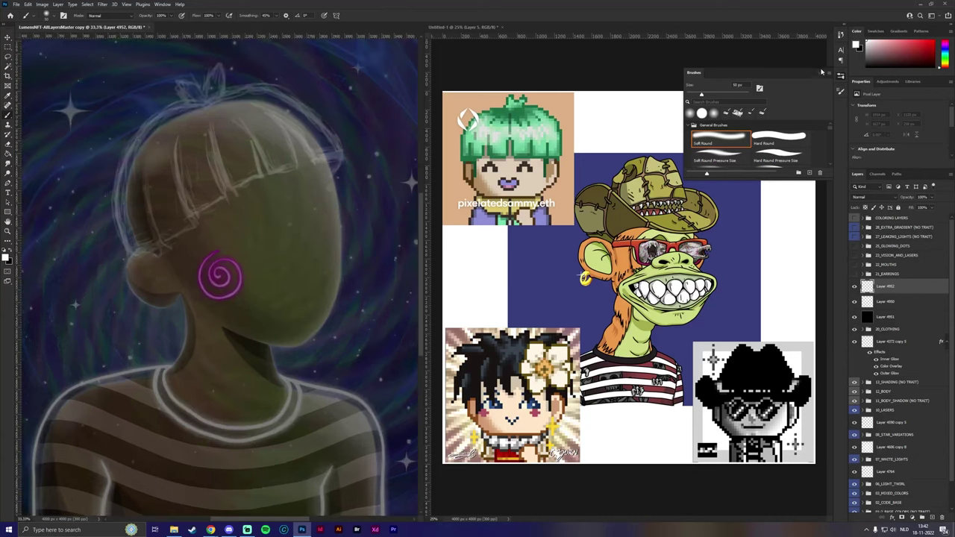
{"action": "left_click", "coordinate": [821, 72]}
Step: Trace a clean, thick white contour along the back of the hair from the tuft down to the ear
{"action": "left_click_drag", "start_coordinate": [286, 194], "coordinate": [328, 236]}
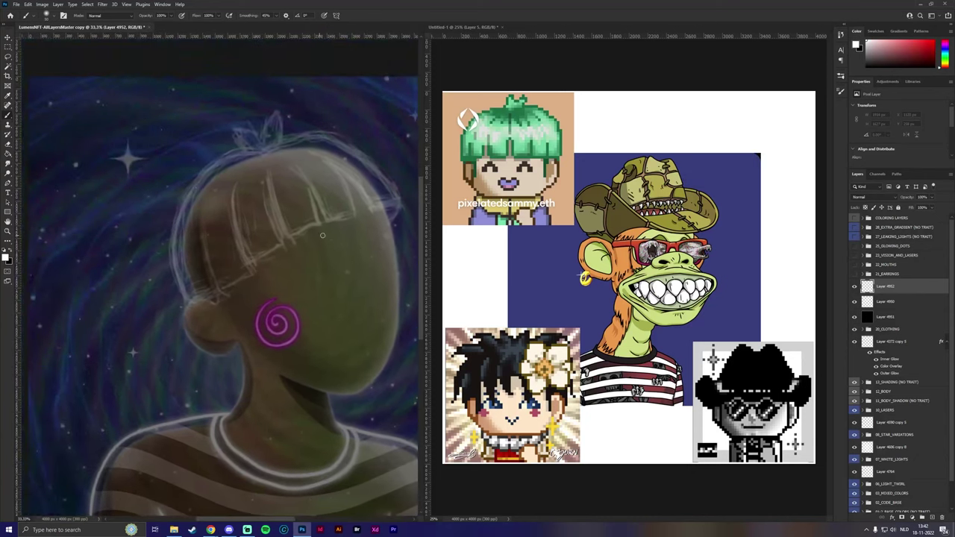
{"action": "key", "text": "ctrl+plus"}
{"action": "mouse_move", "coordinate": [344, 278]}
{"action": "left_mouse_down"}
{"action": "mouse_move", "coordinate": [292, 279]}
{"action": "mouse_move", "coordinate": [297, 303]}
{"action": "left_mouse_up"}
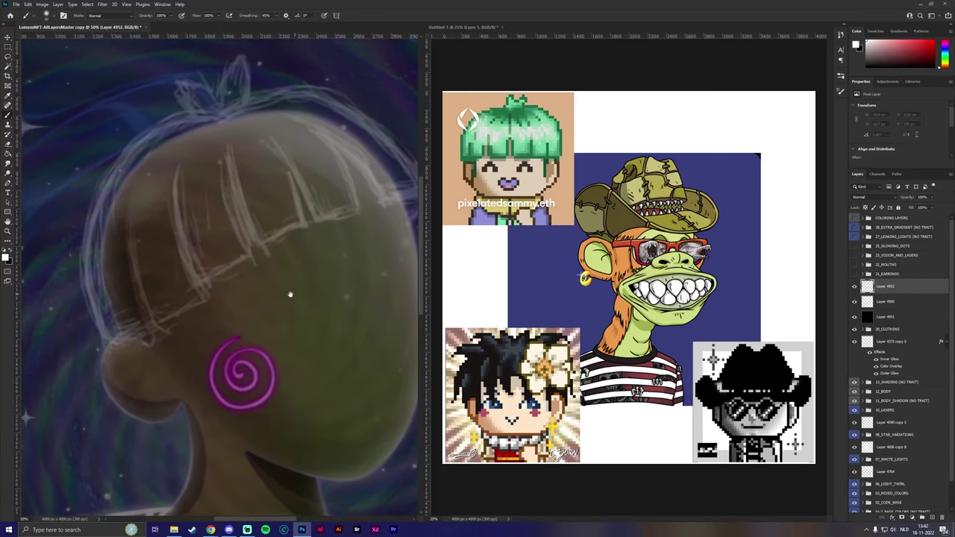
{"action": "mouse_move", "coordinate": [214, 117]}
{"action": "left_mouse_down"}
{"action": "mouse_move", "coordinate": [181, 120]}
{"action": "mouse_move", "coordinate": [139, 144]}
{"action": "mouse_move", "coordinate": [101, 194]}
{"action": "mouse_move", "coordinate": [90, 245]}
{"action": "mouse_move", "coordinate": [102, 308]}
{"action": "left_mouse_up"}
{"action": "mouse_move", "coordinate": [108, 340]}
{"action": "left_mouse_down"}
{"action": "mouse_move", "coordinate": [89, 243]}
{"action": "mouse_move", "coordinate": [107, 182]}
{"action": "mouse_move", "coordinate": [138, 142]}
{"action": "mouse_move", "coordinate": [178, 121]}
{"action": "mouse_move", "coordinate": [220, 116]}
{"action": "left_mouse_up"}
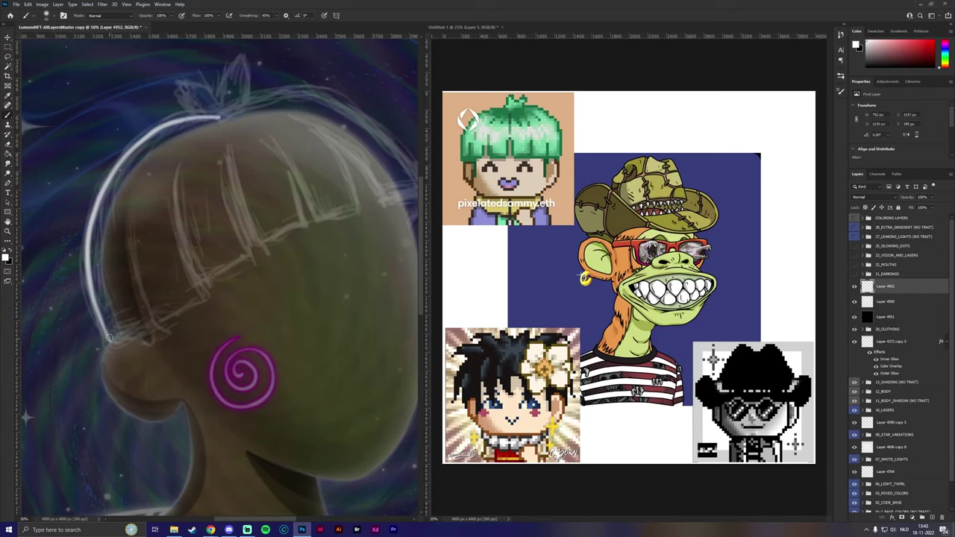
{"action": "mouse_move", "coordinate": [109, 340]}
{"action": "left_mouse_down"}
{"action": "mouse_move", "coordinate": [87, 257]}
{"action": "mouse_move", "coordinate": [102, 193]}
{"action": "mouse_move", "coordinate": [141, 142]}
{"action": "mouse_move", "coordinate": [220, 116]}
{"action": "left_mouse_up"}
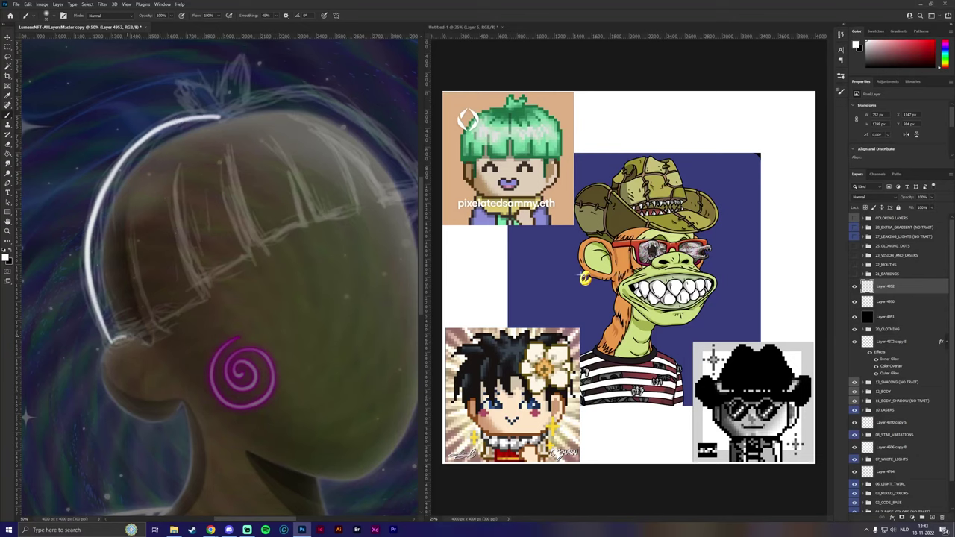
Step: Trace the fringe locks nearest the ear with clean white lines, undoing and redrawing the first attempt
{"action": "mouse_move", "coordinate": [123, 337]}
{"action": "left_mouse_down"}
{"action": "mouse_move", "coordinate": [158, 346]}
{"action": "mouse_move", "coordinate": [161, 334]}
{"action": "mouse_move", "coordinate": [138, 302]}
{"action": "mouse_move", "coordinate": [127, 207]}
{"action": "mouse_move", "coordinate": [159, 333]}
{"action": "mouse_move", "coordinate": [209, 297]}
{"action": "left_mouse_up"}
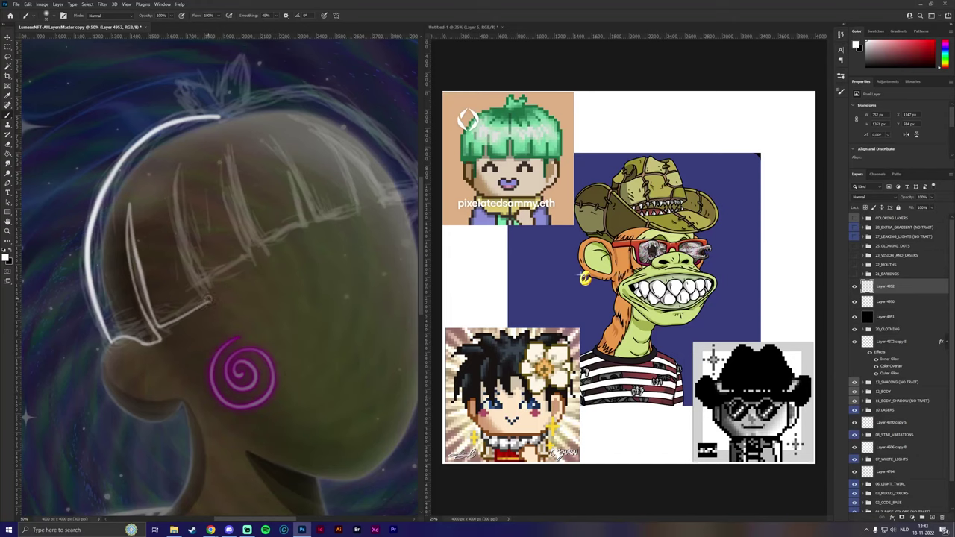
{"action": "key", "text": "ctrl+z"}
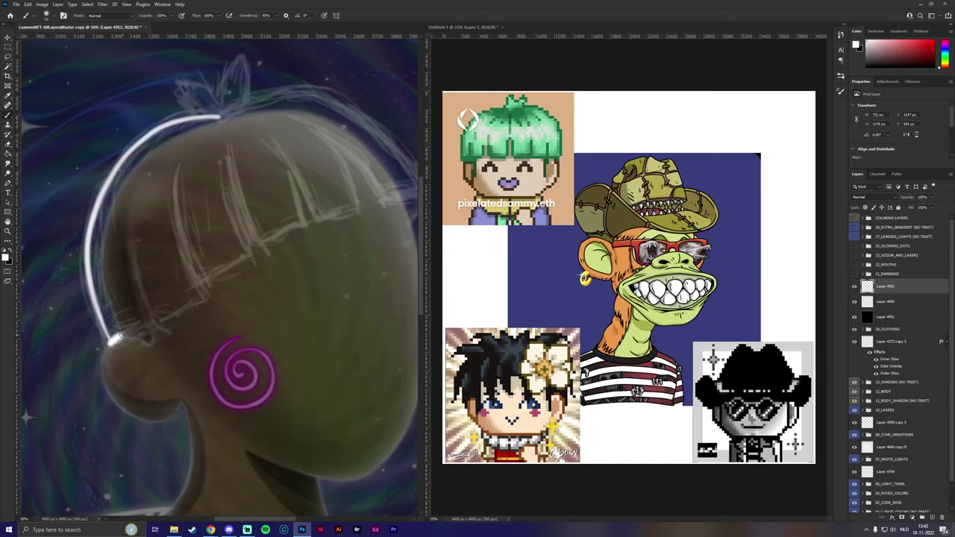
{"action": "mouse_move", "coordinate": [112, 340]}
{"action": "left_mouse_down"}
{"action": "mouse_move", "coordinate": [167, 340]}
{"action": "mouse_move", "coordinate": [139, 288]}
{"action": "mouse_move", "coordinate": [128, 198]}
{"action": "left_mouse_up"}
{"action": "mouse_move", "coordinate": [128, 242]}
{"action": "left_mouse_down"}
{"action": "mouse_move", "coordinate": [138, 298]}
{"action": "mouse_move", "coordinate": [159, 332]}
{"action": "mouse_move", "coordinate": [206, 304]}
{"action": "mouse_move", "coordinate": [179, 169]}
{"action": "mouse_move", "coordinate": [232, 277]}
{"action": "mouse_move", "coordinate": [255, 265]}
{"action": "mouse_move", "coordinate": [219, 166]}
{"action": "left_mouse_up"}
Step: Trace the remaining fringe locks toward the forehead in white, redrawing the first stroke after undoing it
{"action": "left_click_drag", "start_coordinate": [309, 326], "coordinate": [236, 371]}
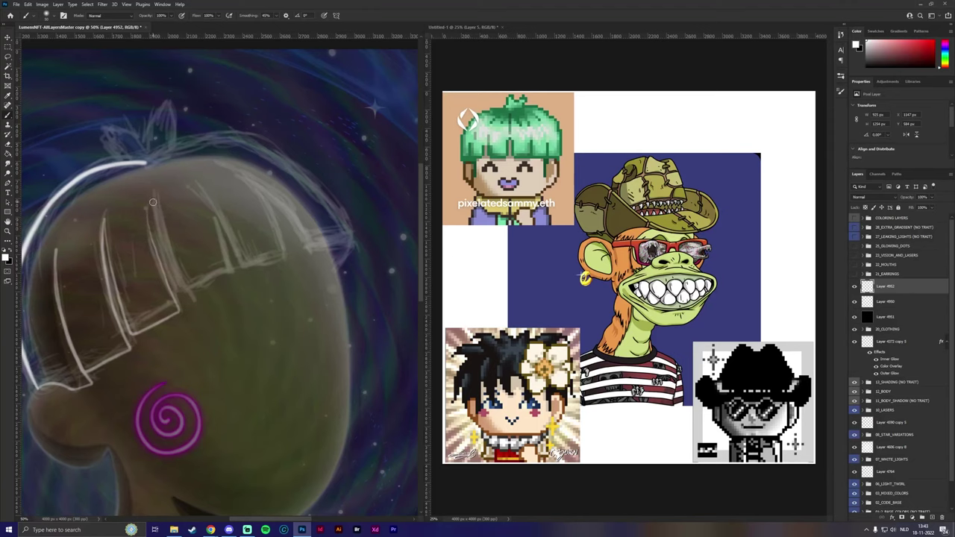
{"action": "mouse_move", "coordinate": [152, 192]}
{"action": "left_mouse_down"}
{"action": "mouse_move", "coordinate": [185, 303]}
{"action": "mouse_move", "coordinate": [233, 279]}
{"action": "left_mouse_up"}
{"action": "key", "text": "ctrl+z"}
{"action": "mouse_move", "coordinate": [154, 194]}
{"action": "left_mouse_down"}
{"action": "mouse_move", "coordinate": [187, 300]}
{"action": "mouse_move", "coordinate": [238, 281]}
{"action": "mouse_move", "coordinate": [194, 182]}
{"action": "mouse_move", "coordinate": [244, 272]}
{"action": "mouse_move", "coordinate": [287, 257]}
{"action": "mouse_move", "coordinate": [273, 211]}
{"action": "mouse_move", "coordinate": [232, 172]}
{"action": "left_mouse_up"}
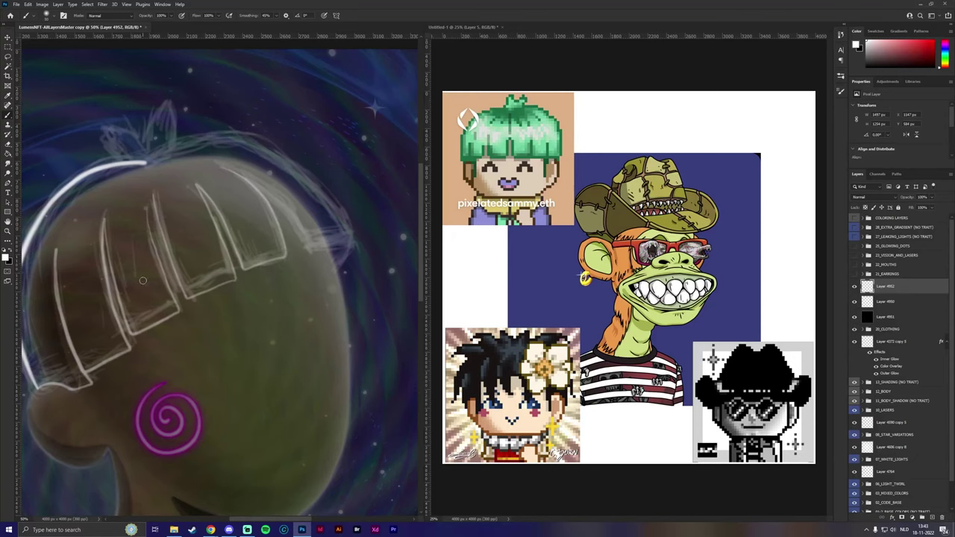
Step: Trace the front hair contour from the tuft over the crown to the tip beyond the forehead
{"action": "mouse_move", "coordinate": [295, 341]}
{"action": "left_mouse_down"}
{"action": "mouse_move", "coordinate": [282, 377]}
{"action": "mouse_move", "coordinate": [311, 374]}
{"action": "left_mouse_up"}
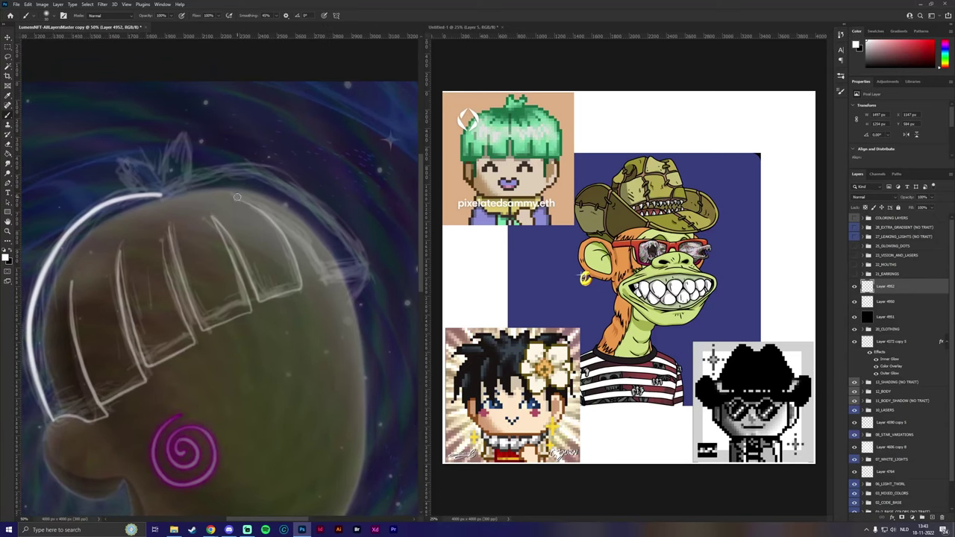
{"action": "mouse_move", "coordinate": [235, 199]}
{"action": "left_mouse_down"}
{"action": "mouse_move", "coordinate": [296, 234]}
{"action": "mouse_move", "coordinate": [326, 281]}
{"action": "mouse_move", "coordinate": [361, 269]}
{"action": "mouse_move", "coordinate": [366, 285]}
{"action": "mouse_move", "coordinate": [355, 302]}
{"action": "mouse_move", "coordinate": [364, 253]}
{"action": "mouse_move", "coordinate": [368, 280]}
{"action": "mouse_move", "coordinate": [344, 235]}
{"action": "mouse_move", "coordinate": [292, 187]}
{"action": "mouse_move", "coordinate": [227, 174]}
{"action": "mouse_move", "coordinate": [154, 200]}
{"action": "left_mouse_up"}
{"action": "mouse_move", "coordinate": [347, 277]}
{"action": "left_mouse_down"}
{"action": "mouse_move", "coordinate": [368, 270]}
{"action": "mouse_move", "coordinate": [408, 191]}
{"action": "left_mouse_up"}
{"action": "left_click_drag", "start_coordinate": [359, 246], "coordinate": [339, 287]}
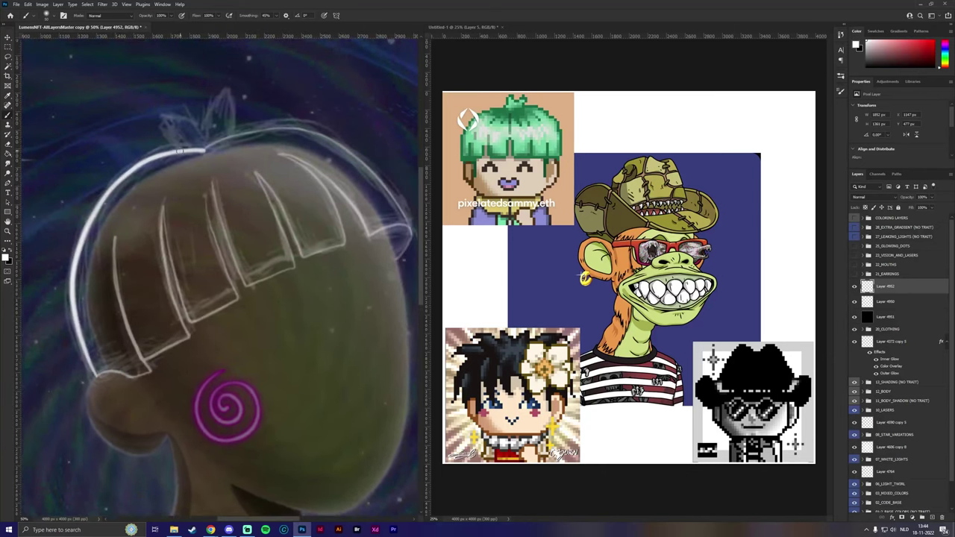
Step: Outline the two tuft leaves in white and trace the fringe locks nearest the ear with thicker, cleaner lines
{"action": "mouse_move", "coordinate": [179, 150]}
{"action": "left_mouse_down"}
{"action": "mouse_move", "coordinate": [155, 118]}
{"action": "mouse_move", "coordinate": [177, 117]}
{"action": "mouse_move", "coordinate": [212, 142]}
{"action": "mouse_move", "coordinate": [206, 118]}
{"action": "mouse_move", "coordinate": [222, 91]}
{"action": "mouse_move", "coordinate": [234, 103]}
{"action": "mouse_move", "coordinate": [233, 136]}
{"action": "left_mouse_up"}
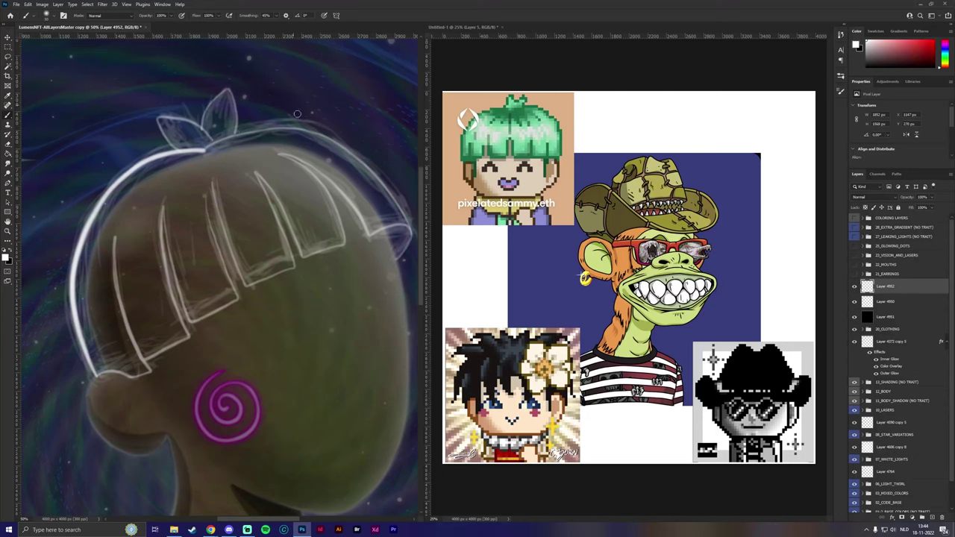
{"action": "left_click_drag", "start_coordinate": [373, 336], "coordinate": [345, 315]}
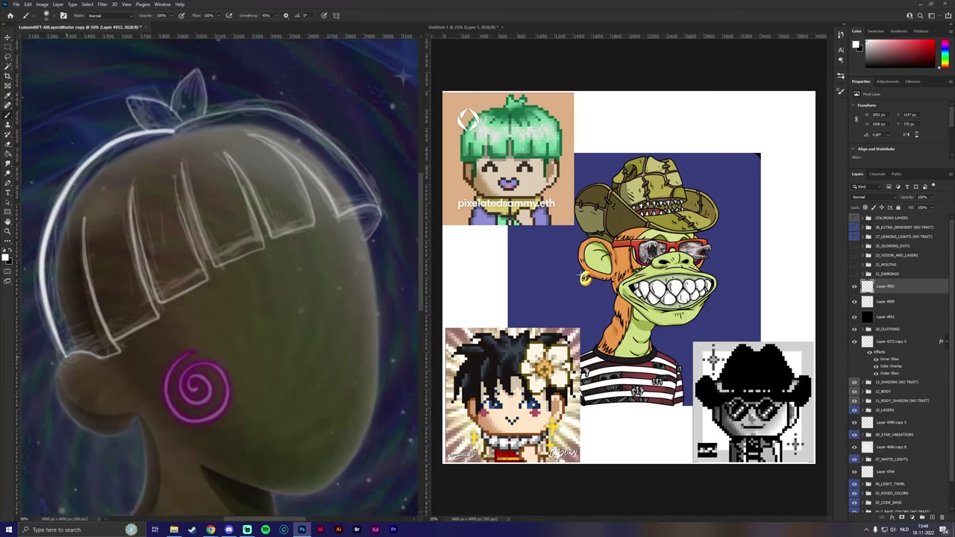
{"action": "mouse_move", "coordinate": [73, 353]}
{"action": "left_mouse_down"}
{"action": "mouse_move", "coordinate": [114, 360]}
{"action": "mouse_move", "coordinate": [120, 351]}
{"action": "mouse_move", "coordinate": [86, 276]}
{"action": "mouse_move", "coordinate": [84, 205]}
{"action": "mouse_move", "coordinate": [83, 257]}
{"action": "left_mouse_up"}
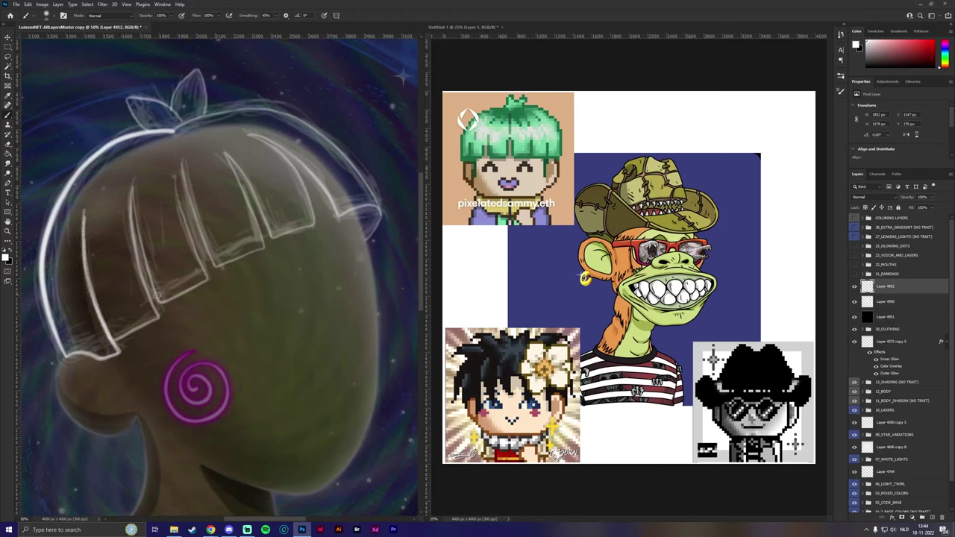
{"action": "mouse_move", "coordinate": [85, 206]}
{"action": "left_mouse_down"}
{"action": "mouse_move", "coordinate": [91, 293]}
{"action": "mouse_move", "coordinate": [112, 343]}
{"action": "mouse_move", "coordinate": [160, 319]}
{"action": "mouse_move", "coordinate": [133, 248]}
{"action": "mouse_move", "coordinate": [134, 179]}
{"action": "mouse_move", "coordinate": [161, 297]}
{"action": "left_mouse_up"}
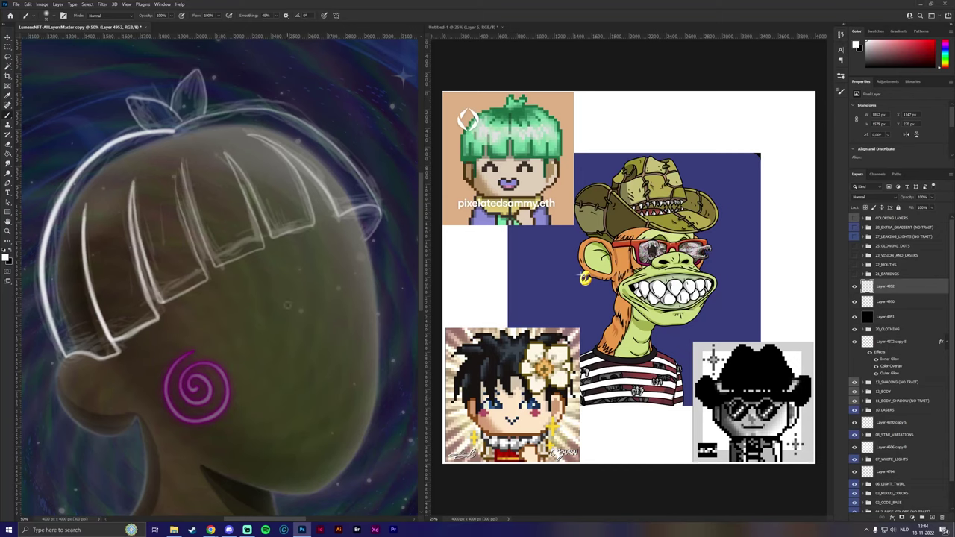
{"action": "left_click_drag", "start_coordinate": [268, 332], "coordinate": [228, 304]}
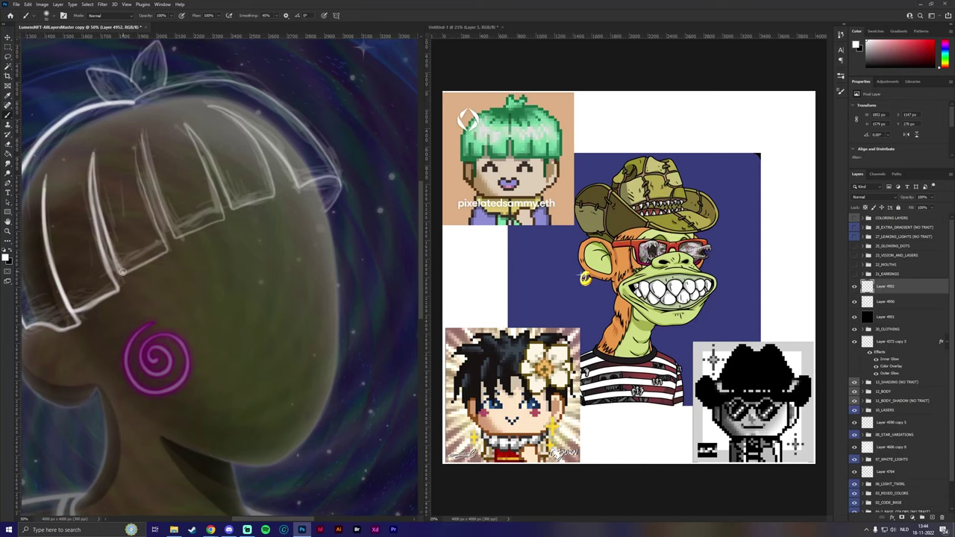
{"action": "mouse_move", "coordinate": [123, 272]}
{"action": "left_mouse_down"}
{"action": "mouse_move", "coordinate": [167, 249]}
{"action": "mouse_move", "coordinate": [141, 188]}
{"action": "mouse_move", "coordinate": [142, 124]}
{"action": "mouse_move", "coordinate": [174, 239]}
{"action": "left_mouse_up"}
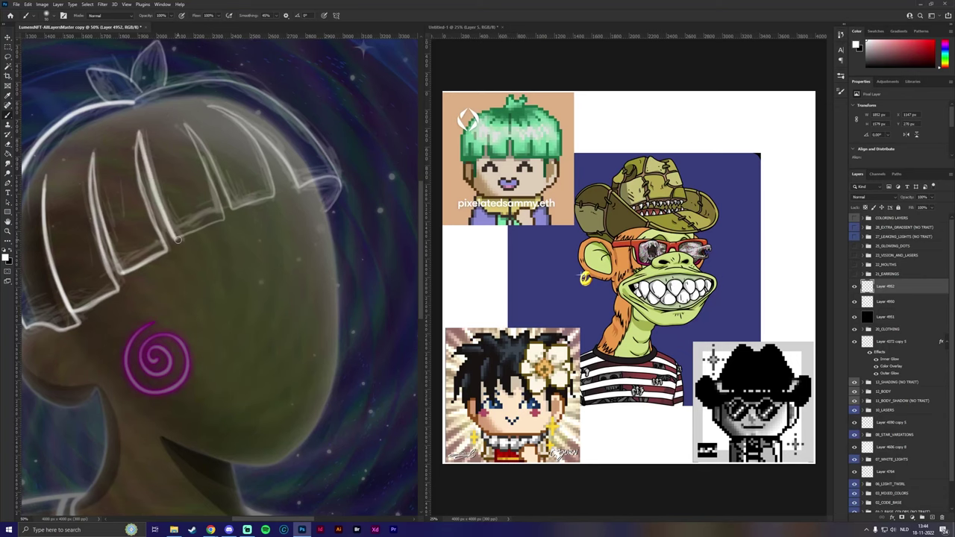
Step: Trace the middle and front fringe locks up to the forehead in thick white, undoing and redrawing unsatisfactory strokes
{"action": "left_click_drag", "start_coordinate": [288, 277], "coordinate": [301, 287]}
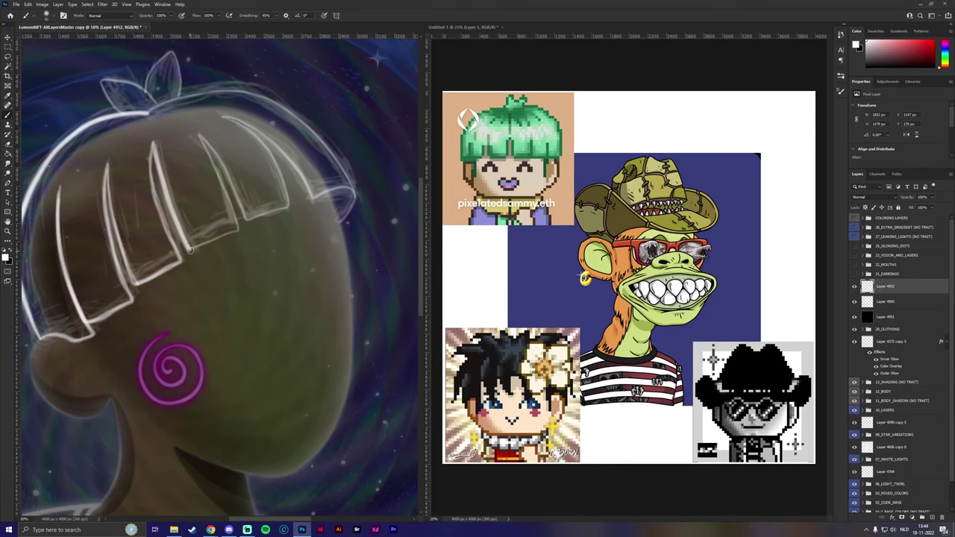
{"action": "mouse_move", "coordinate": [190, 249]}
{"action": "left_mouse_down"}
{"action": "mouse_move", "coordinate": [240, 228]}
{"action": "mouse_move", "coordinate": [196, 133]}
{"action": "mouse_move", "coordinate": [234, 188]}
{"action": "left_mouse_up"}
{"action": "key", "text": "ctrl+z"}
{"action": "mouse_move", "coordinate": [188, 251]}
{"action": "left_mouse_down"}
{"action": "mouse_move", "coordinate": [238, 229]}
{"action": "mouse_move", "coordinate": [198, 133]}
{"action": "left_mouse_up"}
{"action": "key", "text": "ctrl+z"}
{"action": "key", "text": "ctrl+z"}
{"action": "mouse_move", "coordinate": [189, 253]}
{"action": "left_mouse_down"}
{"action": "mouse_move", "coordinate": [234, 218]}
{"action": "mouse_move", "coordinate": [202, 136]}
{"action": "mouse_move", "coordinate": [247, 223]}
{"action": "left_mouse_up"}
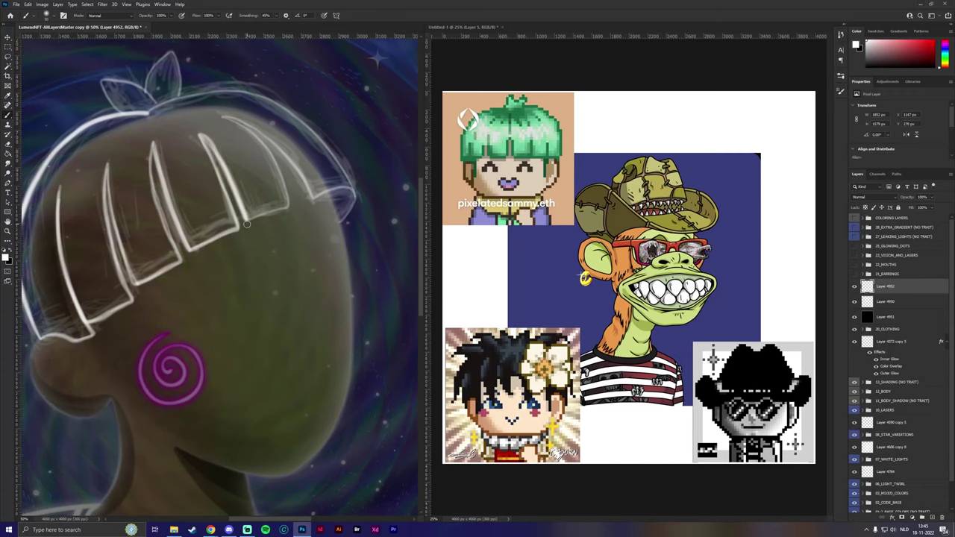
{"action": "mouse_move", "coordinate": [312, 311]}
{"action": "left_mouse_down"}
{"action": "mouse_move", "coordinate": [273, 306]}
{"action": "mouse_move", "coordinate": [239, 260]}
{"action": "mouse_move", "coordinate": [266, 255]}
{"action": "mouse_move", "coordinate": [242, 197]}
{"action": "mouse_move", "coordinate": [191, 163]}
{"action": "mouse_move", "coordinate": [239, 181]}
{"action": "mouse_move", "coordinate": [287, 240]}
{"action": "left_mouse_up"}
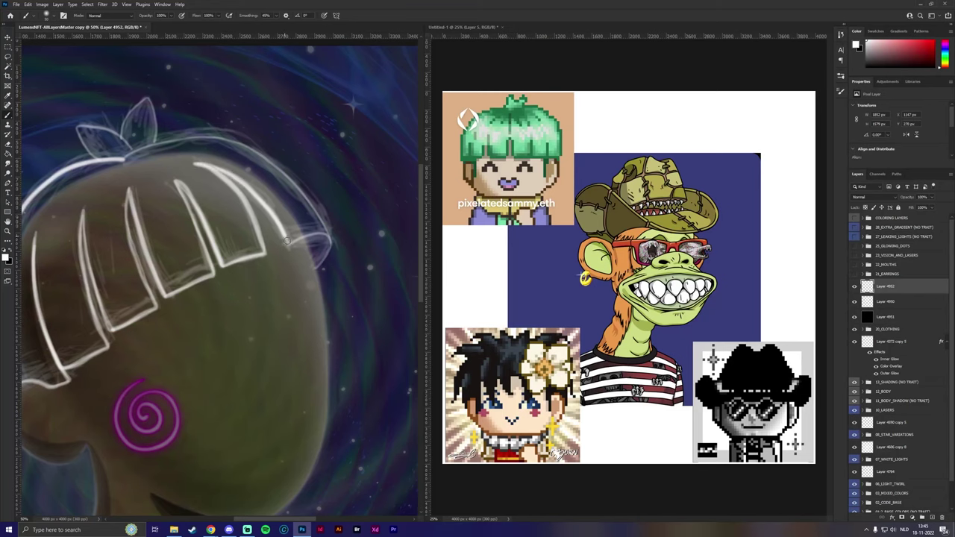
Step: Trace the curled hair tip beyond the forehead in white, redrawing the first stroke after undoing it
{"action": "left_click_drag", "start_coordinate": [348, 229], "coordinate": [332, 212]}
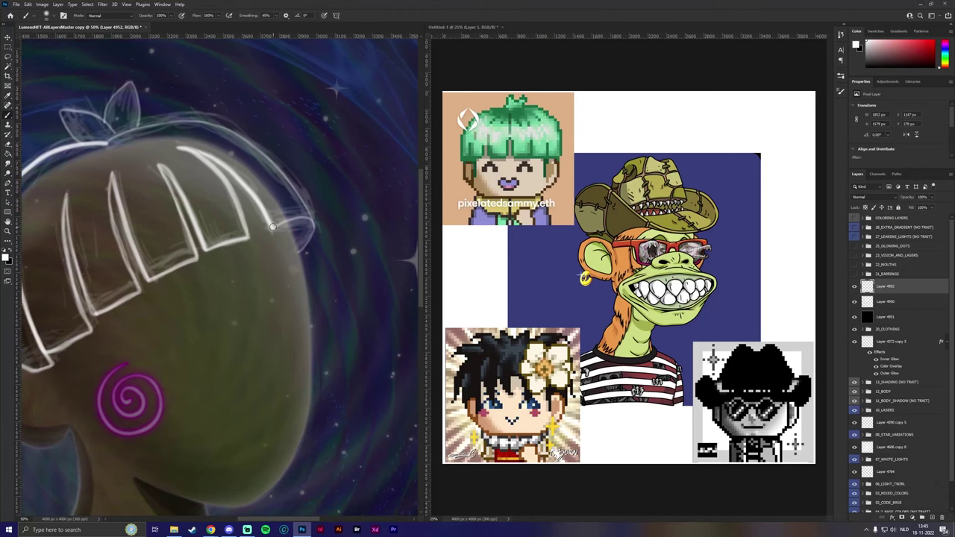
{"action": "mouse_move", "coordinate": [276, 225]}
{"action": "left_mouse_down"}
{"action": "mouse_move", "coordinate": [312, 224]}
{"action": "mouse_move", "coordinate": [302, 254]}
{"action": "left_mouse_up"}
{"action": "key", "text": "ctrl+z"}
{"action": "mouse_move", "coordinate": [286, 218]}
{"action": "left_mouse_down"}
{"action": "mouse_move", "coordinate": [308, 217]}
{"action": "mouse_move", "coordinate": [318, 237]}
{"action": "mouse_move", "coordinate": [303, 255]}
{"action": "left_mouse_up"}
{"action": "mouse_move", "coordinate": [293, 218]}
{"action": "left_mouse_down"}
{"action": "mouse_move", "coordinate": [312, 224]}
{"action": "mouse_move", "coordinate": [302, 255]}
{"action": "left_mouse_up"}
Step: Trace a thick white contour from the tuft over the crown to the front tip, replacing an undone first stroke
{"action": "left_click_drag", "start_coordinate": [356, 334], "coordinate": [373, 390]}
{"action": "mouse_move", "coordinate": [124, 198]}
{"action": "left_mouse_down"}
{"action": "mouse_move", "coordinate": [157, 181]}
{"action": "mouse_move", "coordinate": [204, 181]}
{"action": "left_mouse_up"}
{"action": "key", "text": "ctrl+z"}
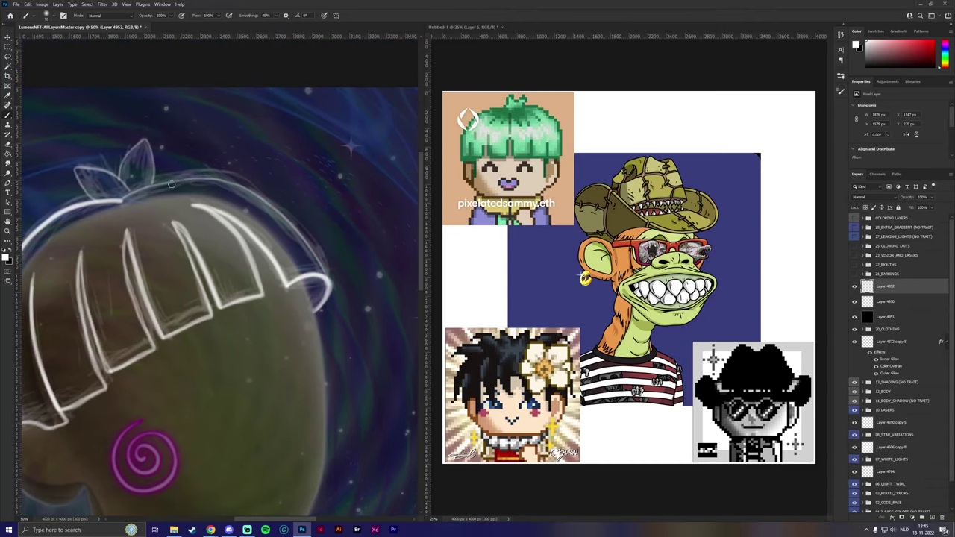
{"action": "mouse_move", "coordinate": [120, 201]}
{"action": "left_mouse_down"}
{"action": "mouse_move", "coordinate": [190, 179]}
{"action": "mouse_move", "coordinate": [256, 191]}
{"action": "mouse_move", "coordinate": [303, 233]}
{"action": "mouse_move", "coordinate": [328, 288]}
{"action": "left_mouse_up"}
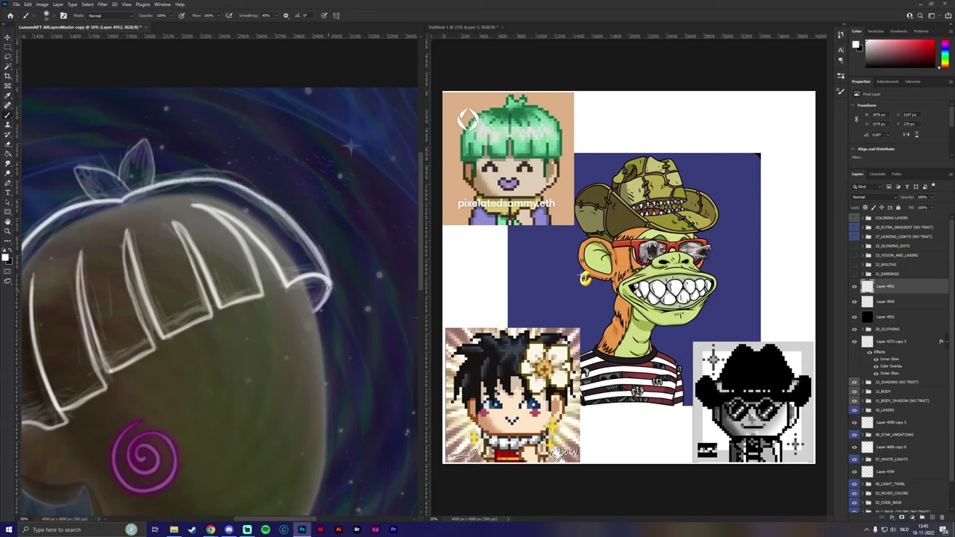
Step: Trace both tuft leaves with clean, thick white lines and hide the rough sketch layer beneath the line art
{"action": "left_click_drag", "start_coordinate": [324, 344], "coordinate": [397, 308]}
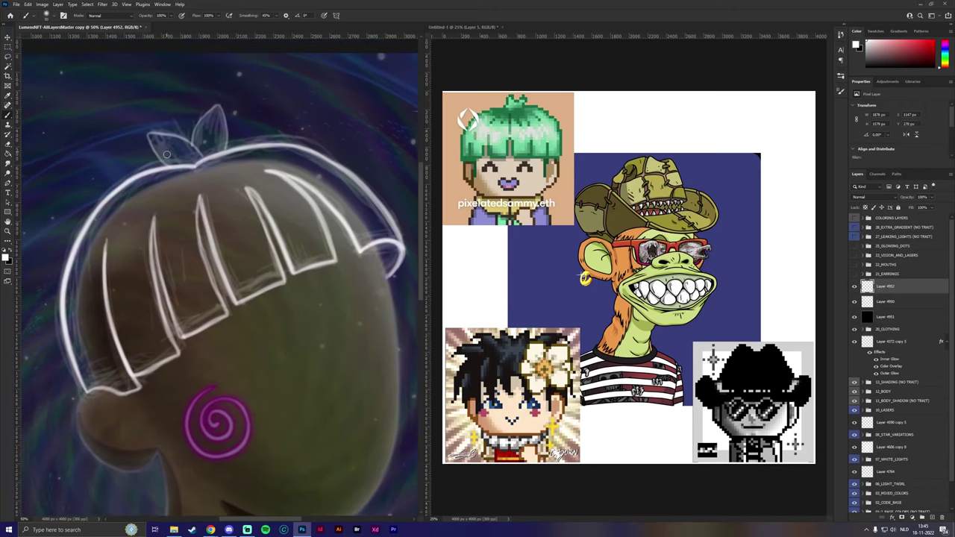
{"action": "mouse_move", "coordinate": [169, 167]}
{"action": "left_mouse_down"}
{"action": "mouse_move", "coordinate": [146, 135]}
{"action": "mouse_move", "coordinate": [199, 159]}
{"action": "mouse_move", "coordinate": [197, 121]}
{"action": "mouse_move", "coordinate": [211, 101]}
{"action": "mouse_move", "coordinate": [222, 104]}
{"action": "mouse_move", "coordinate": [224, 161]}
{"action": "left_mouse_up"}
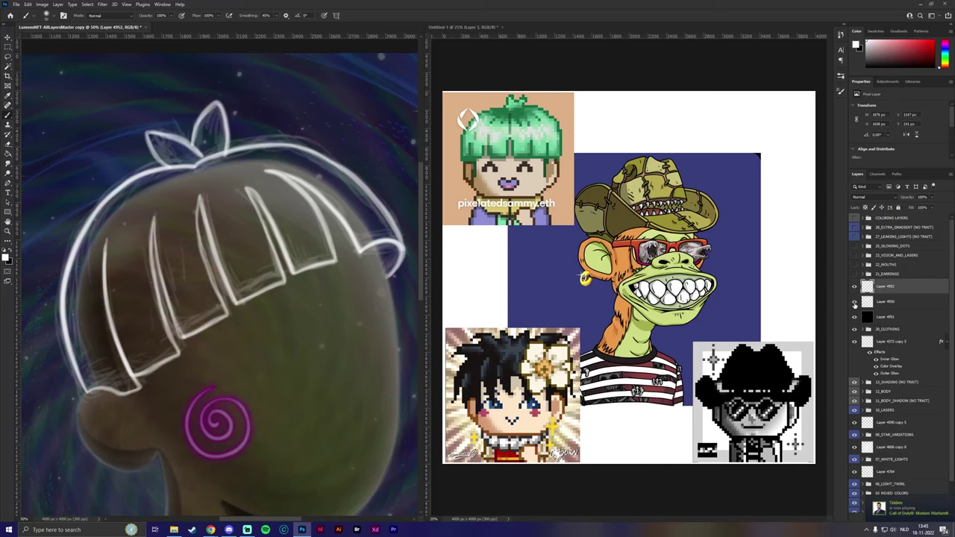
{"action": "left_click", "coordinate": [854, 302]}
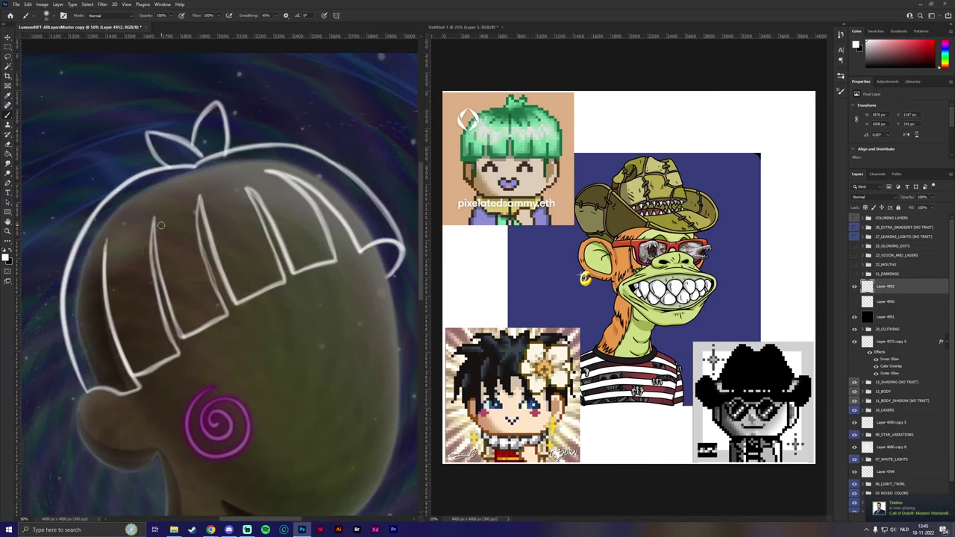
Step: Warp the traced hair line art slightly inward at its upper and outer edges so it sits closer to the head
{"action": "key", "text": "ctrl+minus"}
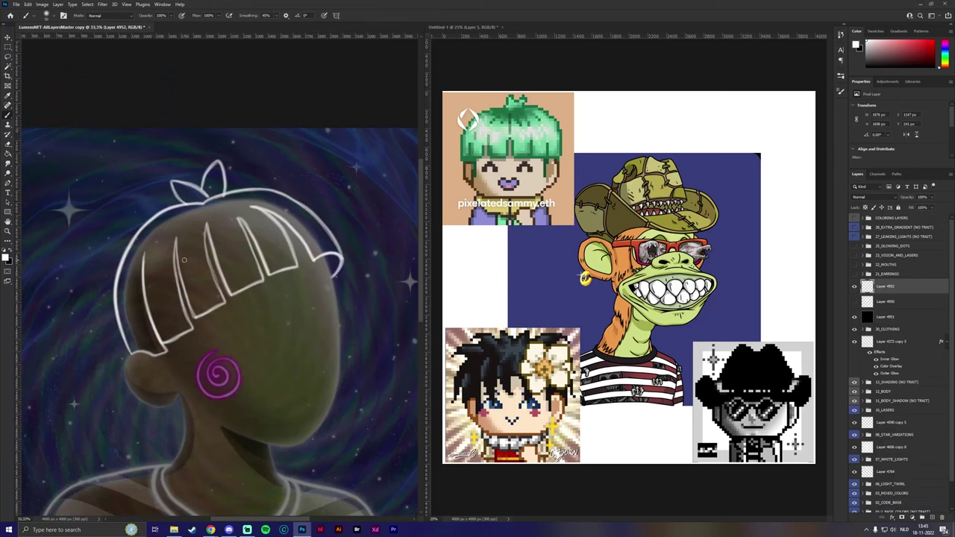
{"action": "left_click_drag", "start_coordinate": [196, 224], "coordinate": [211, 243]}
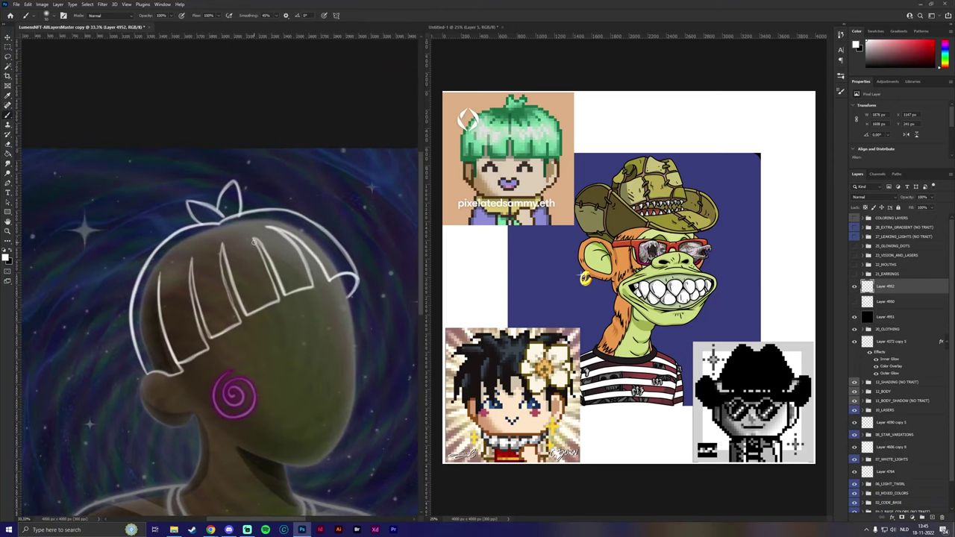
{"action": "left_click", "coordinate": [27, 4]}
{"action": "mouse_move", "coordinate": [68, 166]}
{"action": "left_click", "coordinate": [145, 217]}
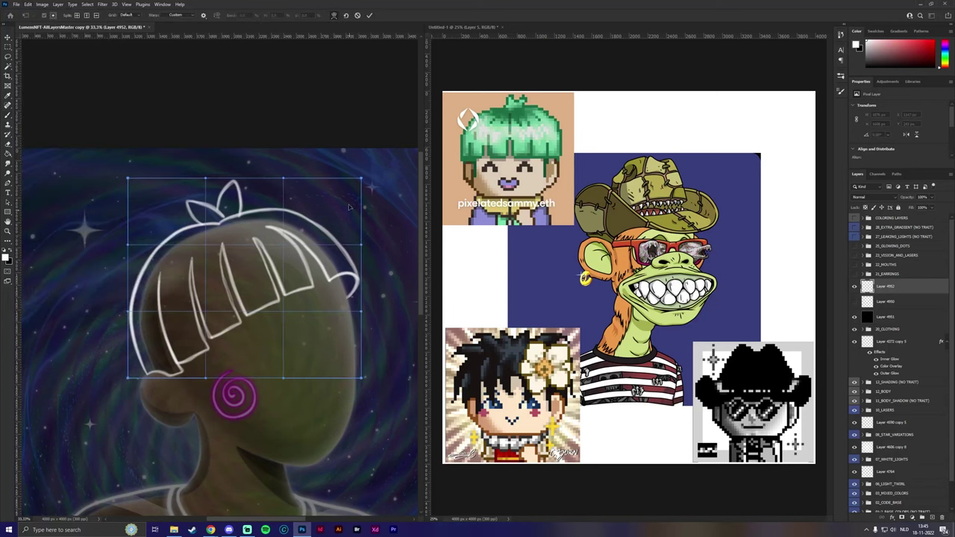
{"action": "left_click_drag", "start_coordinate": [361, 179], "coordinate": [355, 183]}
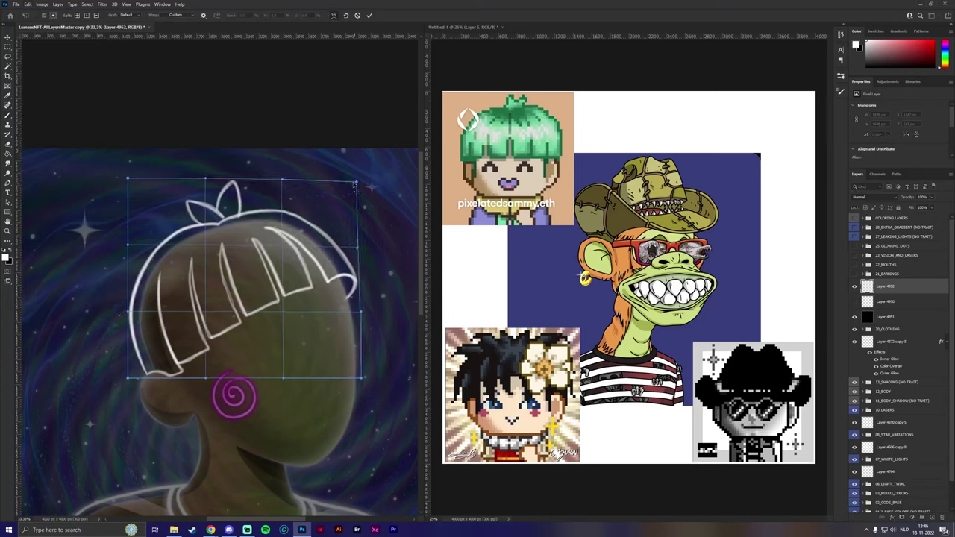
{"action": "left_click_drag", "start_coordinate": [278, 186], "coordinate": [277, 190]}
{"action": "left_click_drag", "start_coordinate": [137, 216], "coordinate": [136, 218]}
{"action": "left_click_drag", "start_coordinate": [129, 309], "coordinate": [133, 308]}
{"action": "left_click_drag", "start_coordinate": [361, 243], "coordinate": [350, 246]}
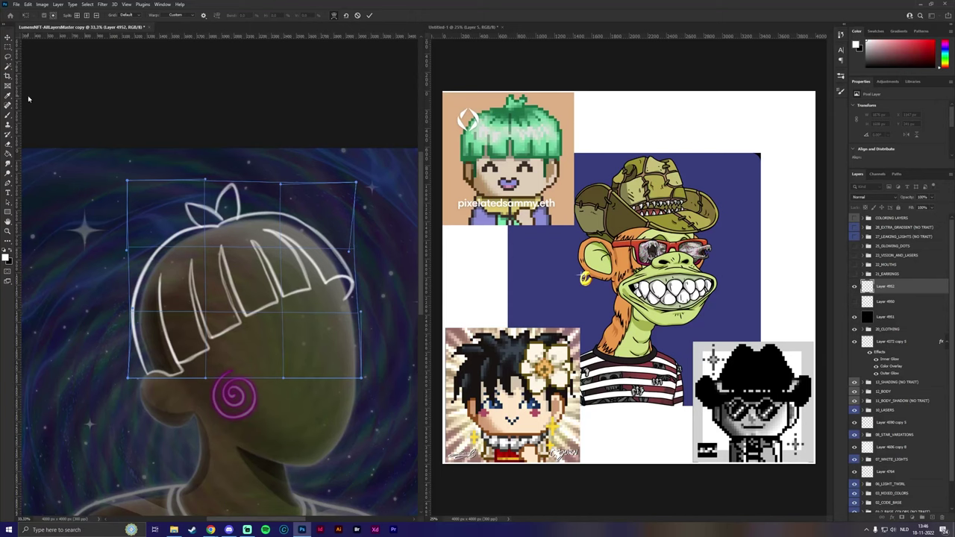
{"action": "key", "text": "Return"}
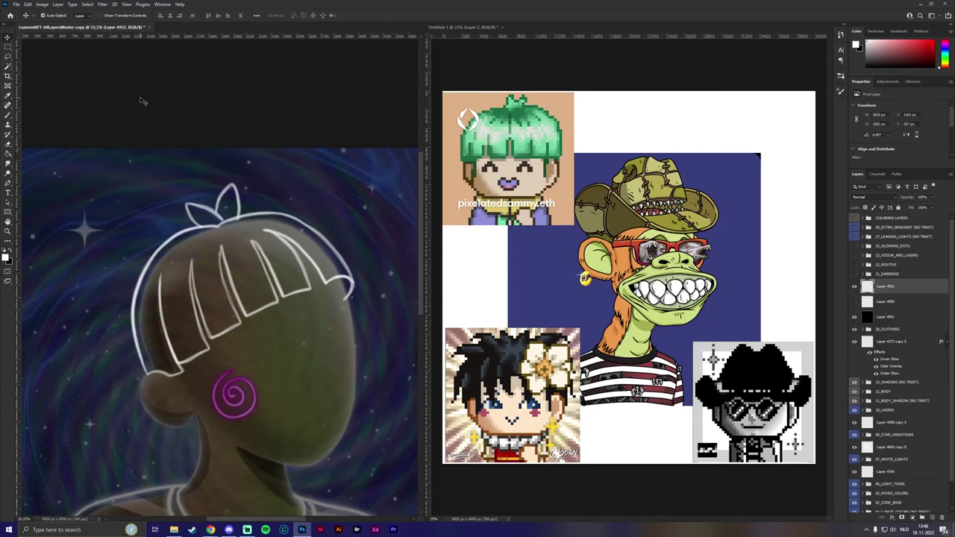
Step: Switch to the Eraser with a smaller brush to clean the line ends at the hair's front tip
{"action": "key", "text": "ctrl+plus"}
{"action": "left_click_drag", "start_coordinate": [396, 340], "coordinate": [364, 310]}
{"action": "key", "text": "e"}
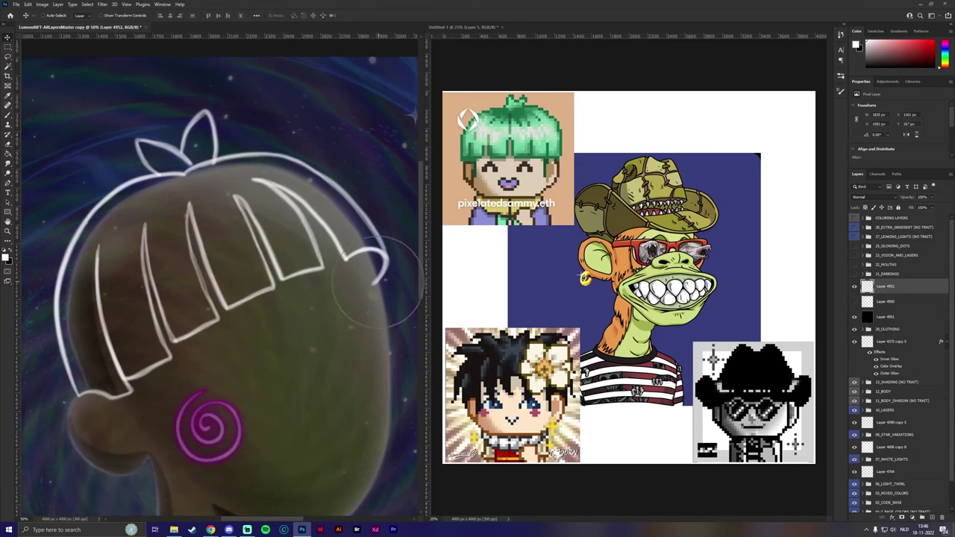
{"action": "scroll", "coordinate": [365, 290], "scroll_direction": "down", "scroll_amount": 1}
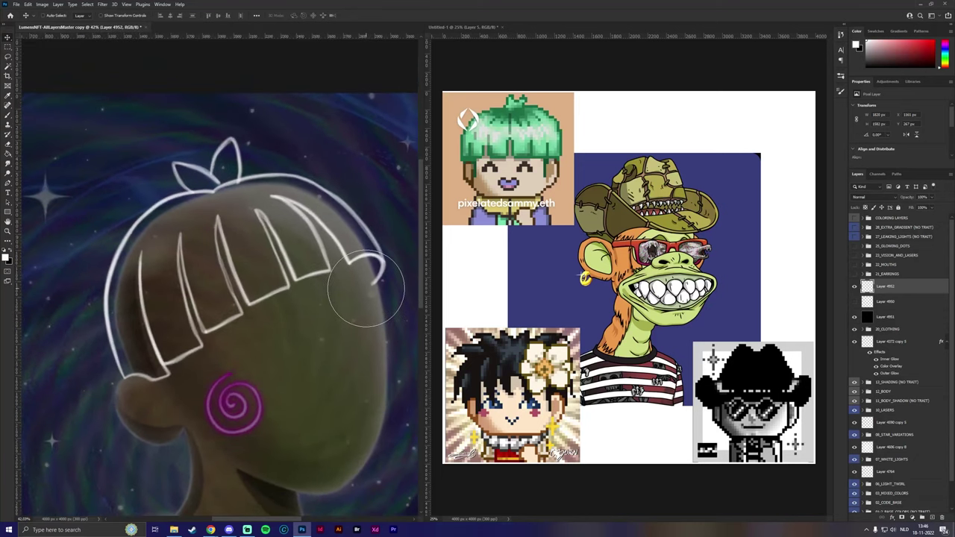
{"action": "key", "text": "bracketleft"}
{"action": "key", "text": "bracketleft"}
{"action": "key", "text": "bracketleft"}
{"action": "key", "text": "bracketleft"}
{"action": "key", "text": "bracketleft"}
{"action": "key", "text": "bracketleft"}
{"action": "key", "text": "bracketleft"}
{"action": "key", "text": "bracketleft"}
{"action": "key", "text": "bracketleft"}
{"action": "key", "text": "bracketleft"}
{"action": "key", "text": "bracketleft"}
{"action": "key", "text": "bracketleft"}
Step: Duplicate the hair line art layer, duplicate both resulting layers, and merge the two newest copies into one
{"action": "key", "text": "ctrl+j"}
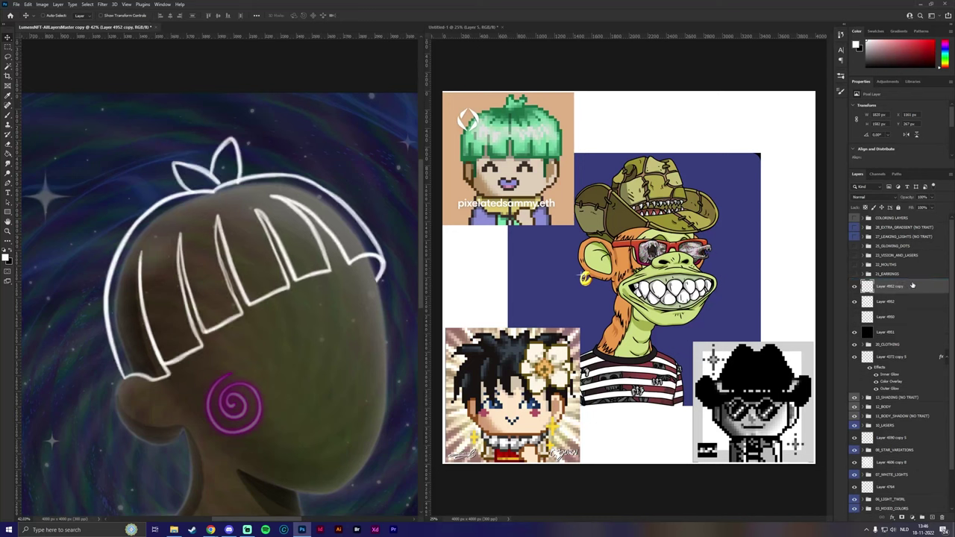
{"action": "left_click", "coordinate": [900, 300], "text": "shift"}
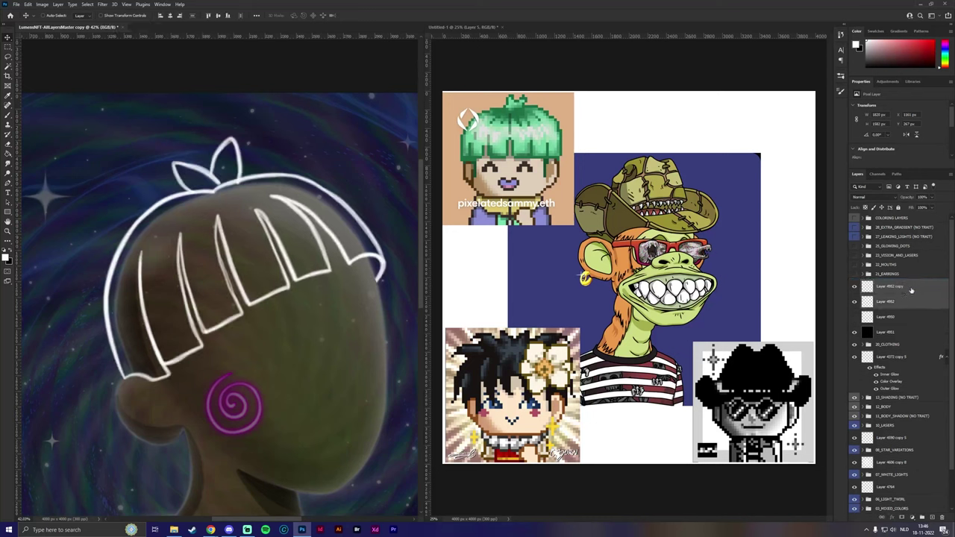
{"action": "key", "text": "ctrl+j"}
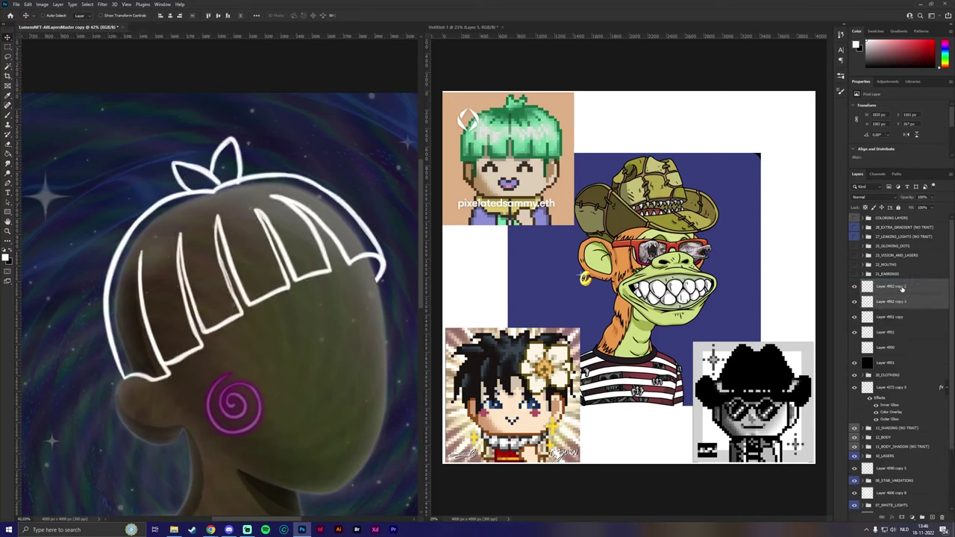
{"action": "right_click", "coordinate": [902, 288]}
{"action": "left_click", "coordinate": [818, 427]}
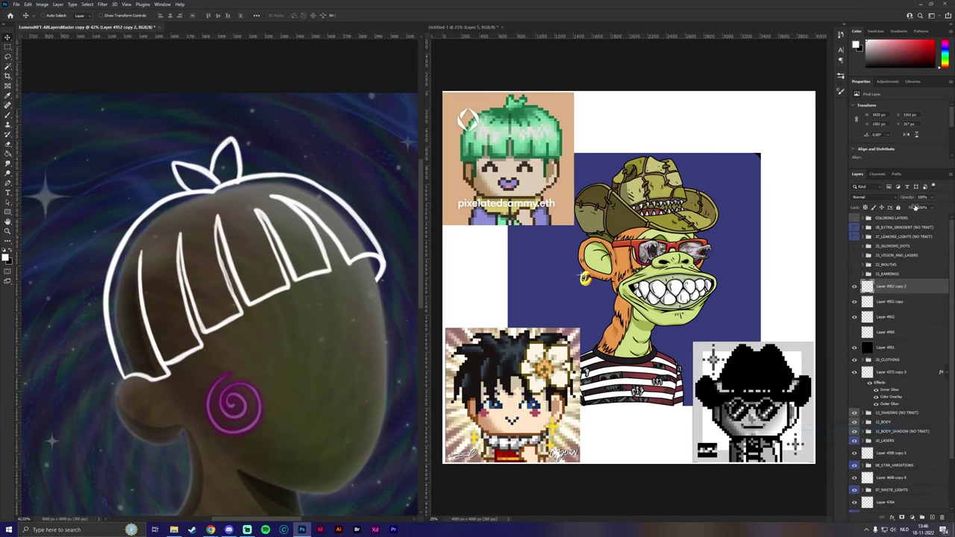
Step: Lower the opacity of the merged copy and merge all the visible hair line art layers into one
{"action": "left_click_drag", "start_coordinate": [916, 207], "coordinate": [916, 207]}
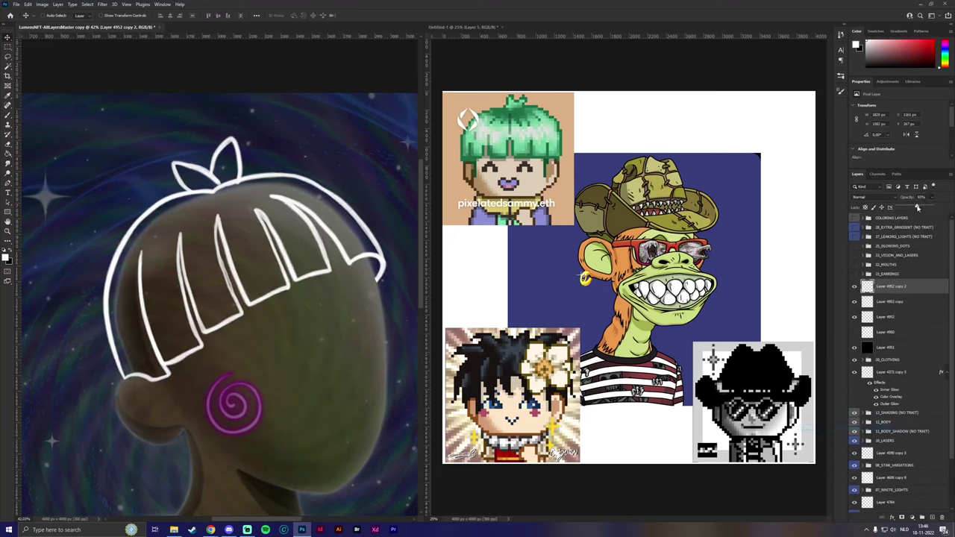
{"action": "left_click", "coordinate": [895, 319], "text": "shift"}
{"action": "right_click", "coordinate": [899, 311]}
{"action": "left_click", "coordinate": [830, 427]}
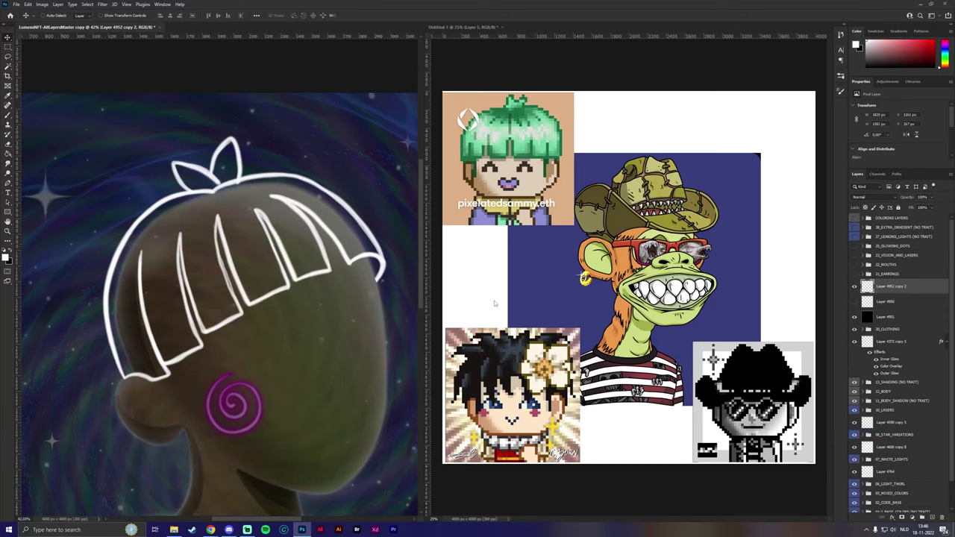
Step: Select the interior of the hair and tuft with the Magic Wand and add a new layer for the fill
{"action": "left_click", "coordinate": [11, 67]}
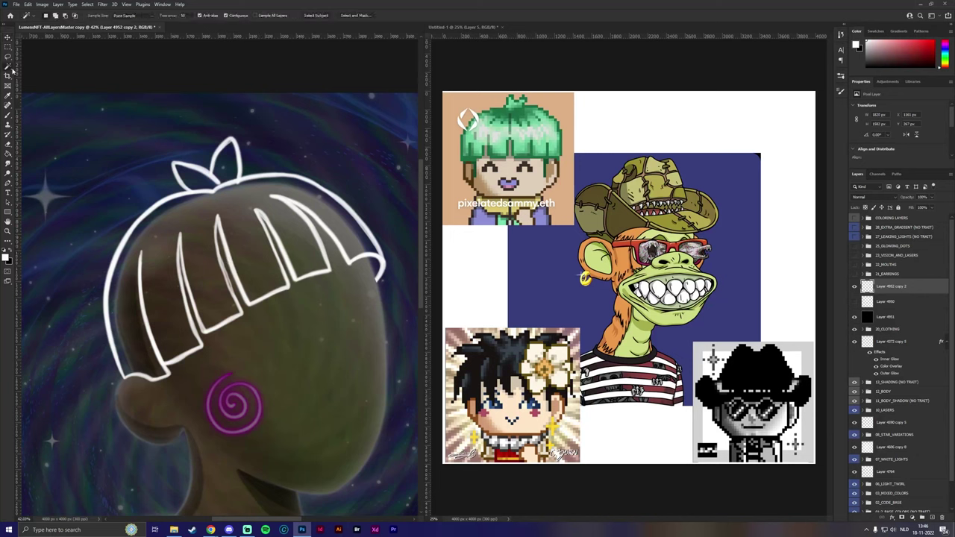
{"action": "left_click", "coordinate": [216, 165]}
{"action": "key", "text": "ctrl+j"}
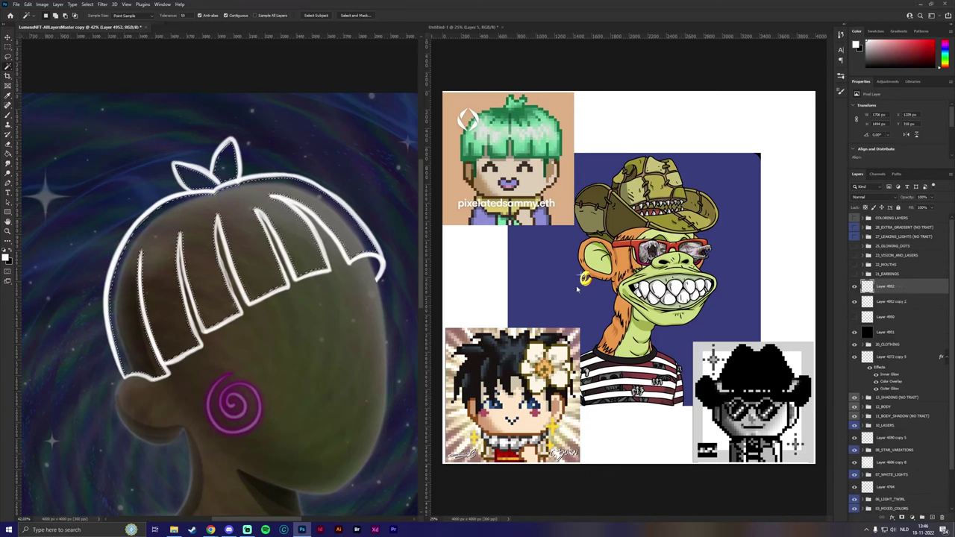
Step: Expand the hair selection by 15 pixels
{"action": "left_click", "coordinate": [87, 4]}
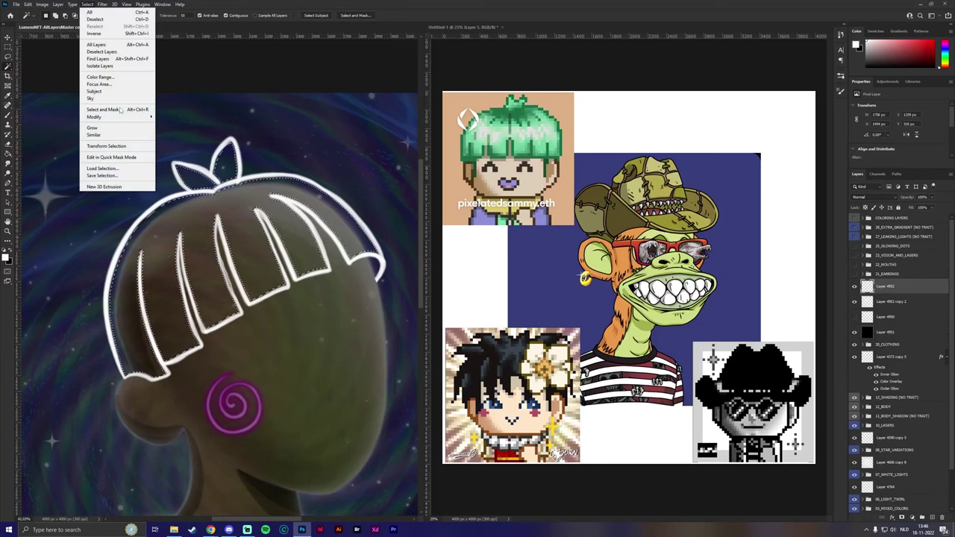
{"action": "mouse_move", "coordinate": [123, 117]}
{"action": "left_click", "coordinate": [189, 125]}
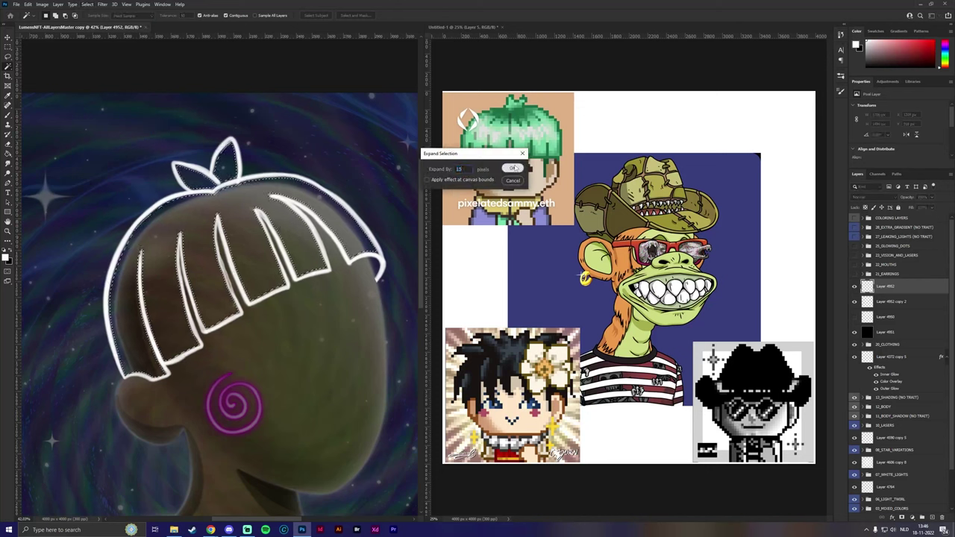
{"action": "key", "text": "Return"}
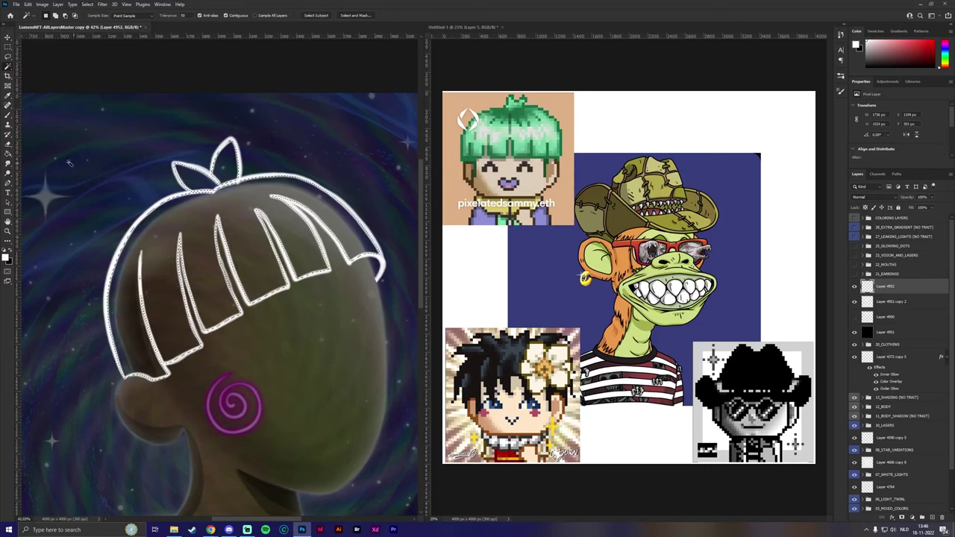
Step: Set the foreground colour to pure red ff0000 and fill the expanded hair selection with it
{"action": "left_click", "coordinate": [7, 154]}
{"action": "left_click", "coordinate": [5, 256]}
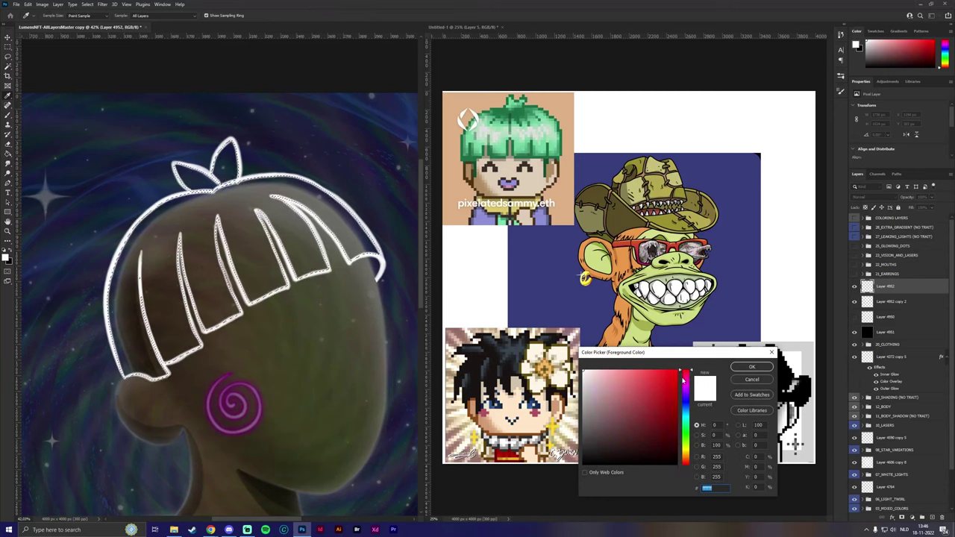
{"action": "type", "text": "ff0000"}
{"action": "left_click", "coordinate": [751, 365]}
{"action": "key", "text": "g"}
{"action": "left_click", "coordinate": [155, 249]}
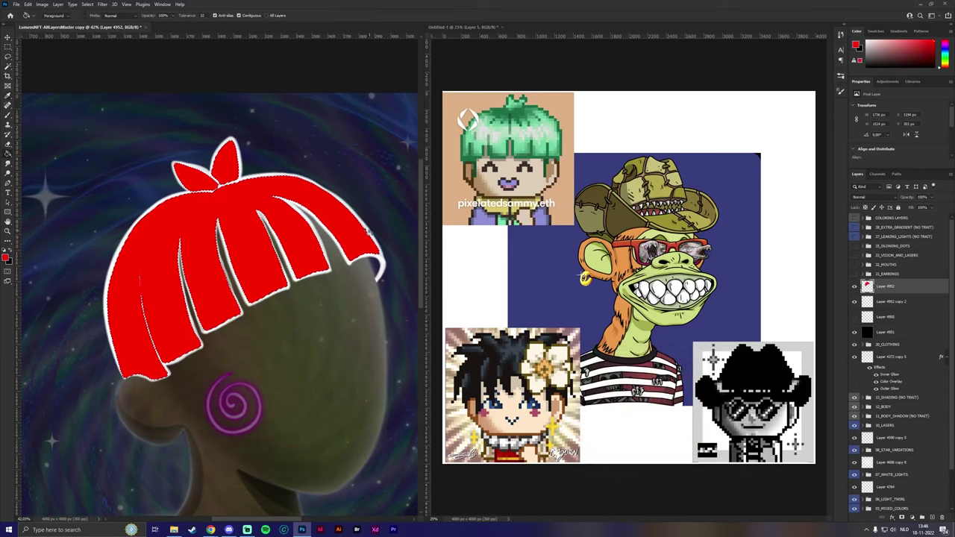
Step: Deselect, place the red fill layer beneath the hair line art, and brush red into the unfilled strand at the fringe's right end
{"action": "left_click", "coordinate": [87, 4]}
{"action": "left_click", "coordinate": [101, 18]}
{"action": "left_click_drag", "start_coordinate": [907, 286], "coordinate": [904, 304]}
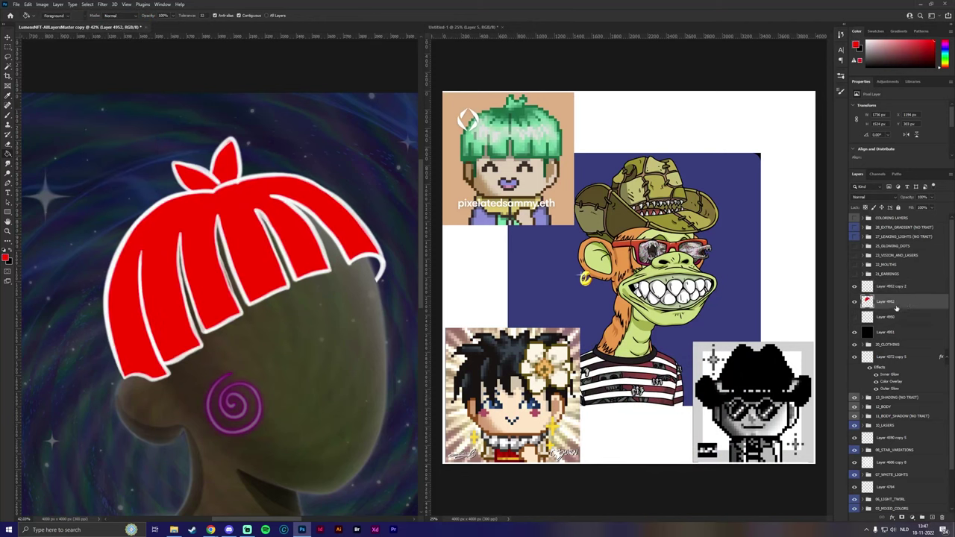
{"action": "key", "text": "b"}
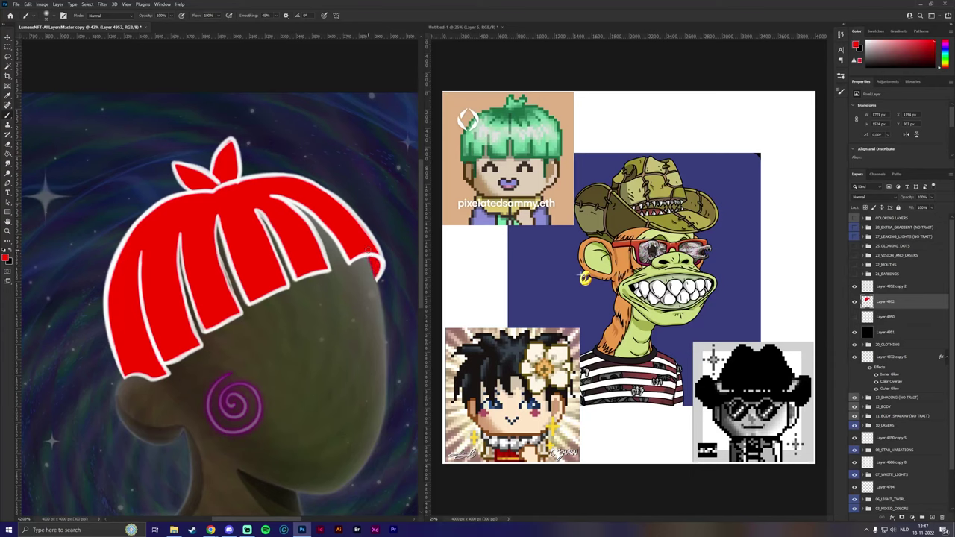
Step: Copy the layer style from the GREEN FILL layer in COLORING LAYERS and paste it onto the red hair fill layer
{"action": "left_click", "coordinate": [866, 218]}
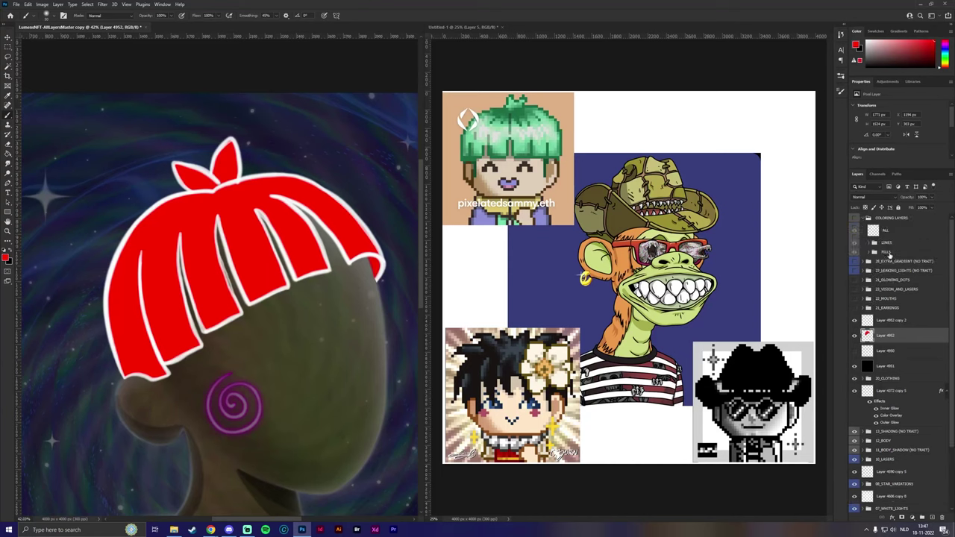
{"action": "left_click", "coordinate": [869, 252]}
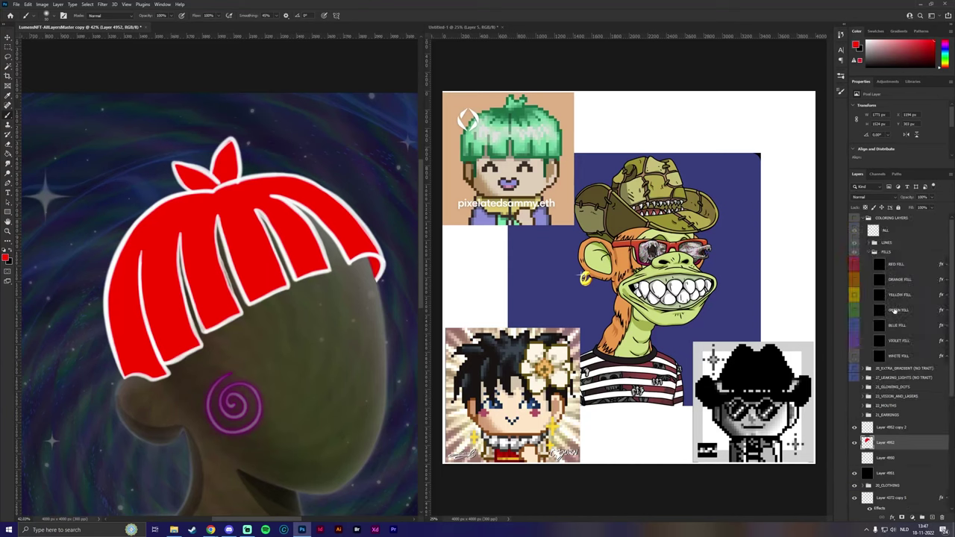
{"action": "right_click", "coordinate": [901, 311]}
{"action": "left_click", "coordinate": [852, 377]}
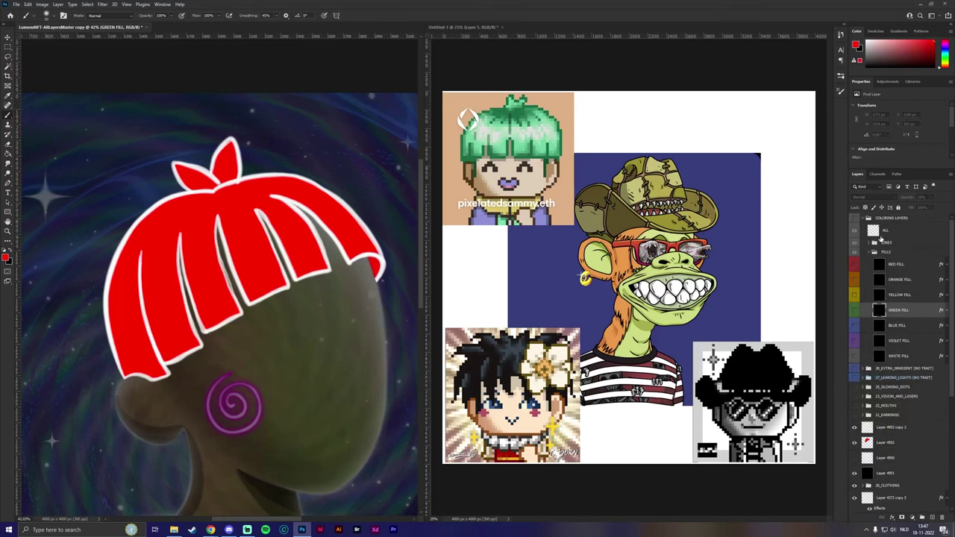
{"action": "left_click", "coordinate": [863, 218]}
{"action": "right_click", "coordinate": [898, 302]}
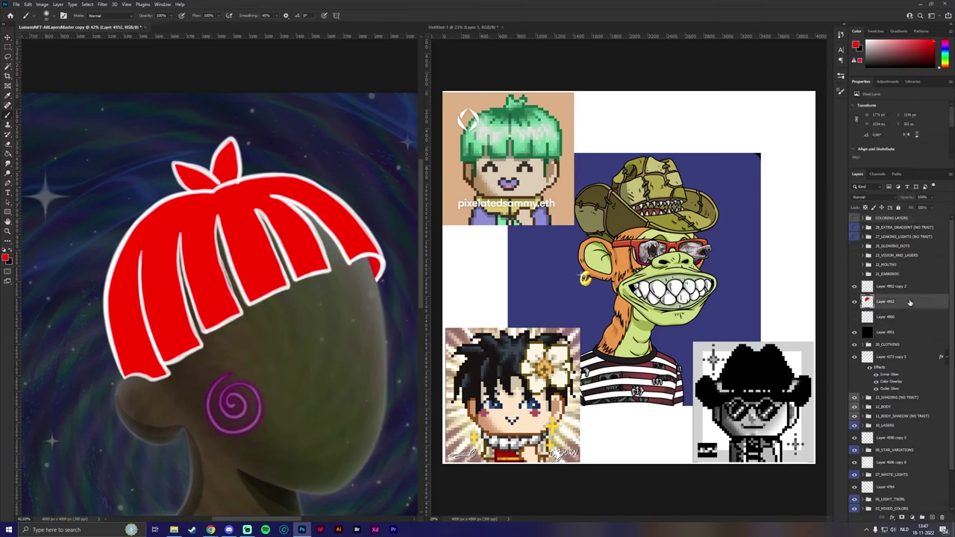
{"action": "left_click", "coordinate": [841, 385]}
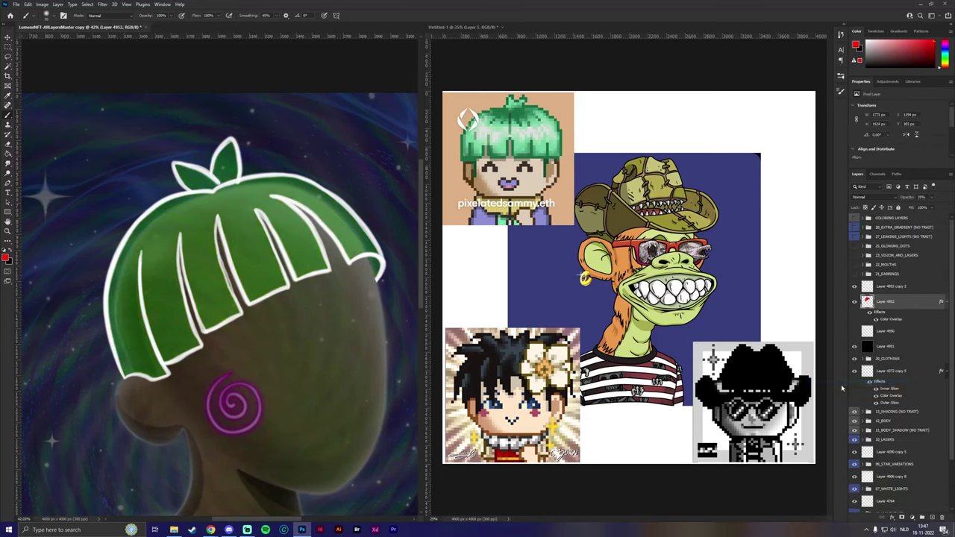
Step: Copy the layer style from the GREEN LINE layer in COLORING LAYERS and paste it onto the white hair line art layer
{"action": "left_click", "coordinate": [895, 287]}
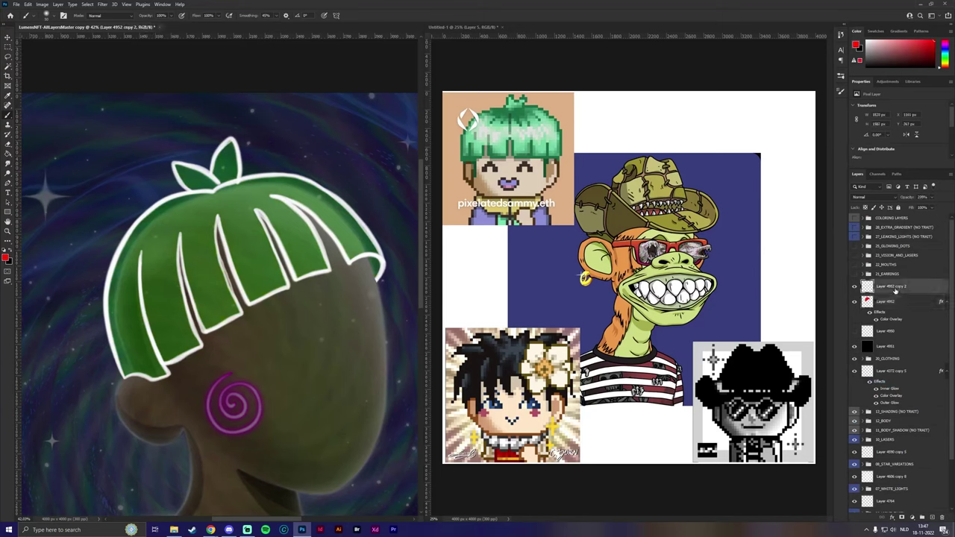
{"action": "left_click", "coordinate": [865, 218]}
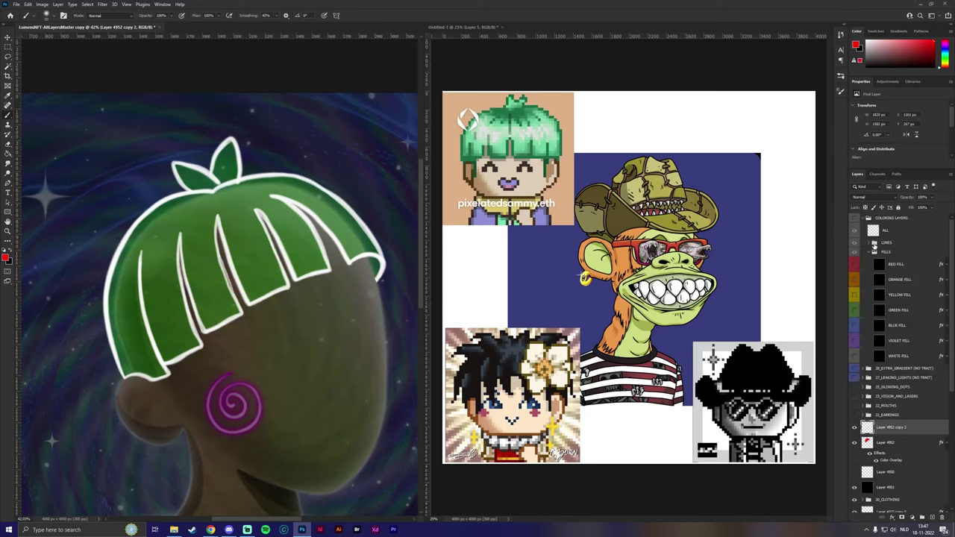
{"action": "left_click", "coordinate": [874, 243]}
{"action": "right_click", "coordinate": [900, 300]}
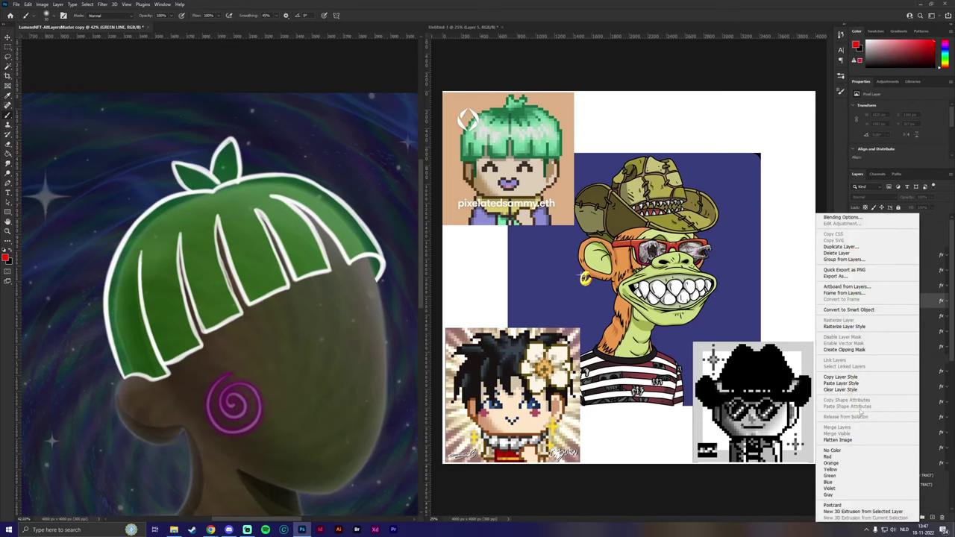
{"action": "left_click", "coordinate": [845, 383]}
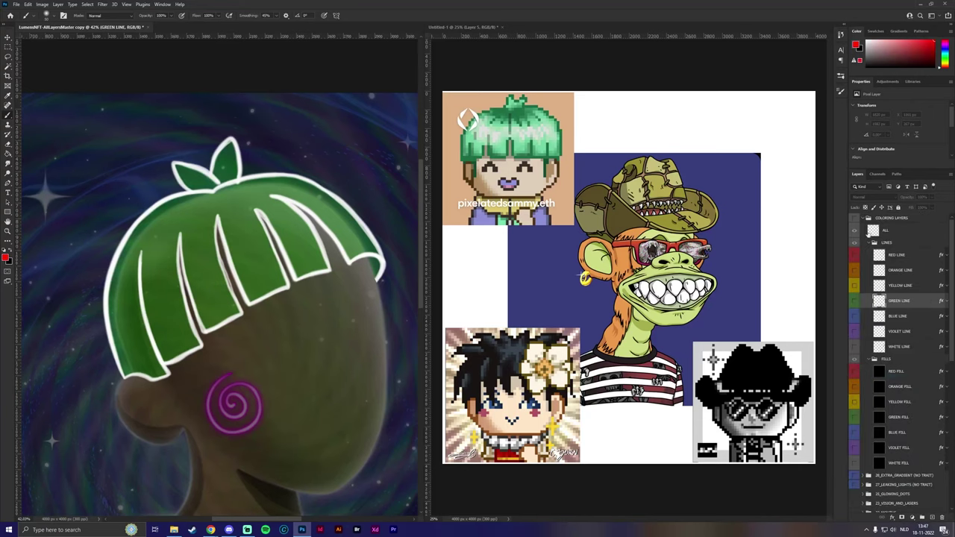
{"action": "left_click", "coordinate": [863, 218]}
{"action": "right_click", "coordinate": [901, 289]}
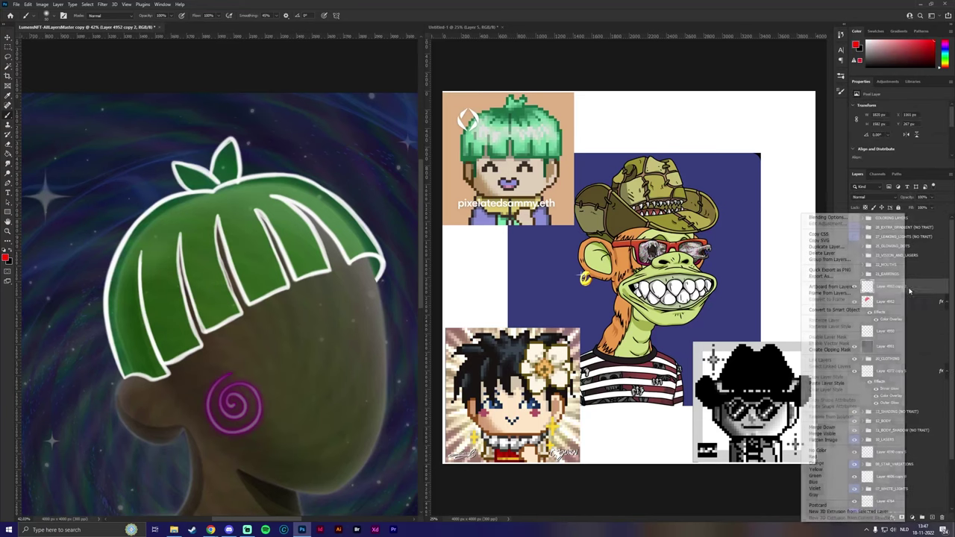
{"action": "left_click", "coordinate": [835, 383]}
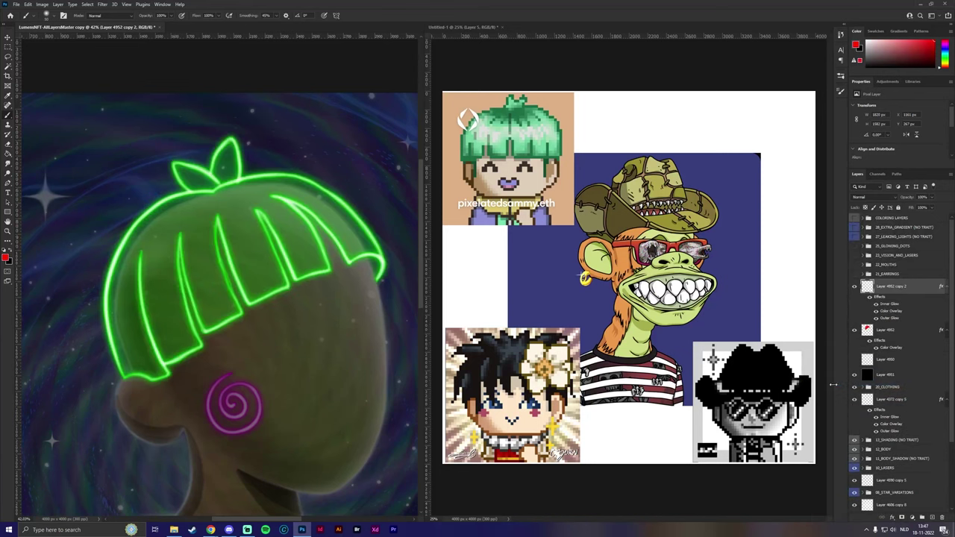
Step: Delete the hidden Layer 4950 and the black dimming layer, Layer 4951, beneath the hair layers
{"action": "scroll", "coordinate": [362, 306], "scroll_direction": "down", "scroll_amount": 4}
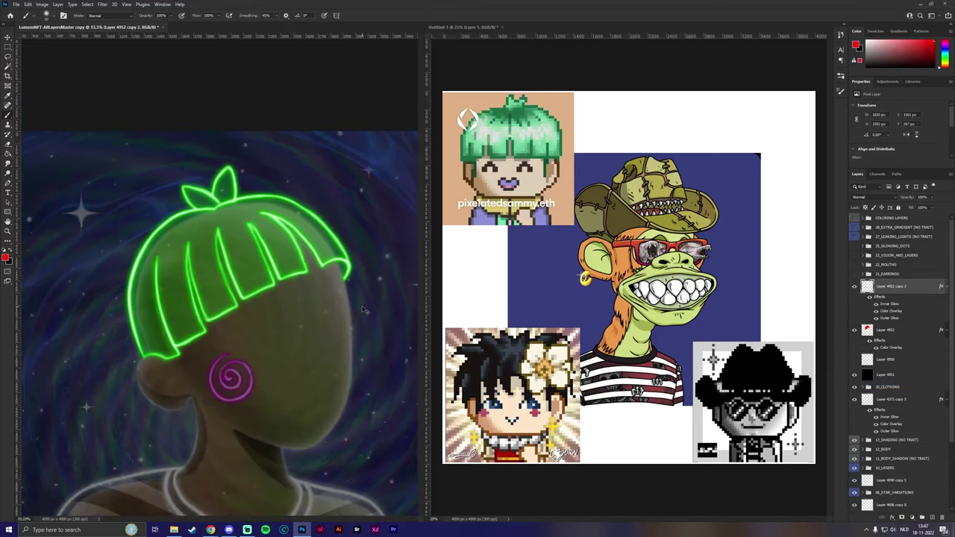
{"action": "scroll", "coordinate": [362, 306], "scroll_direction": "up", "scroll_amount": 3}
{"action": "scroll", "coordinate": [350, 298], "scroll_direction": "up", "scroll_amount": 3}
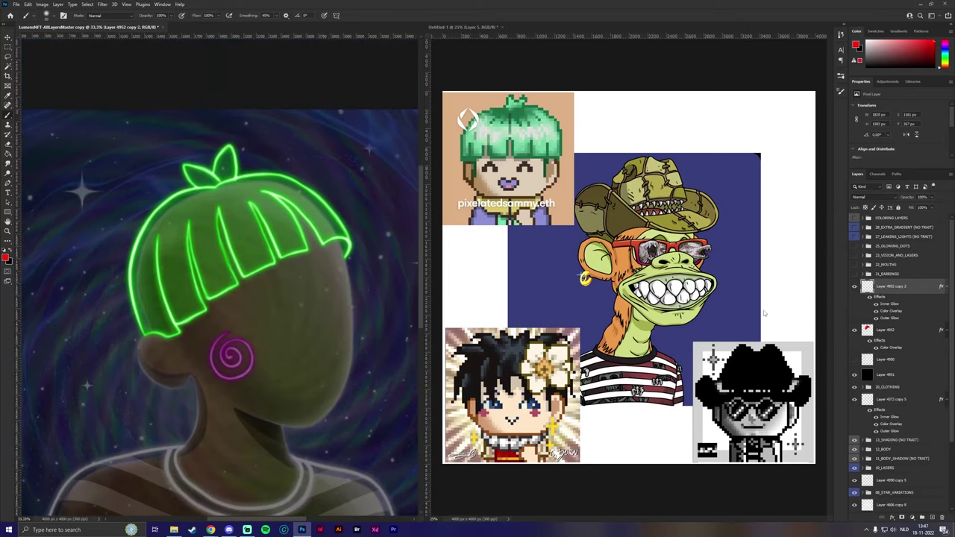
{"action": "left_click", "coordinate": [899, 330]}
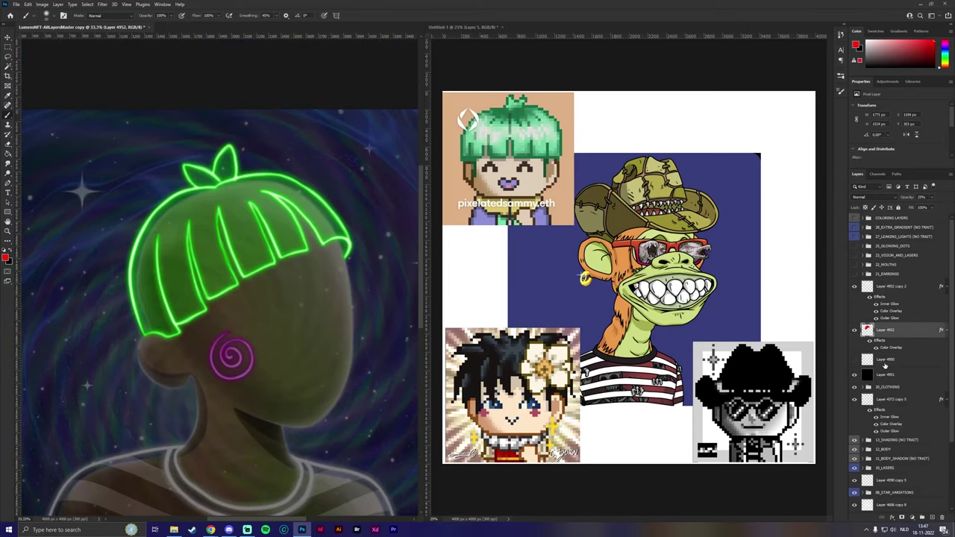
{"action": "left_click", "coordinate": [886, 360]}
{"action": "left_click", "coordinate": [890, 374], "text": "shift"}
{"action": "right_click", "coordinate": [895, 369]}
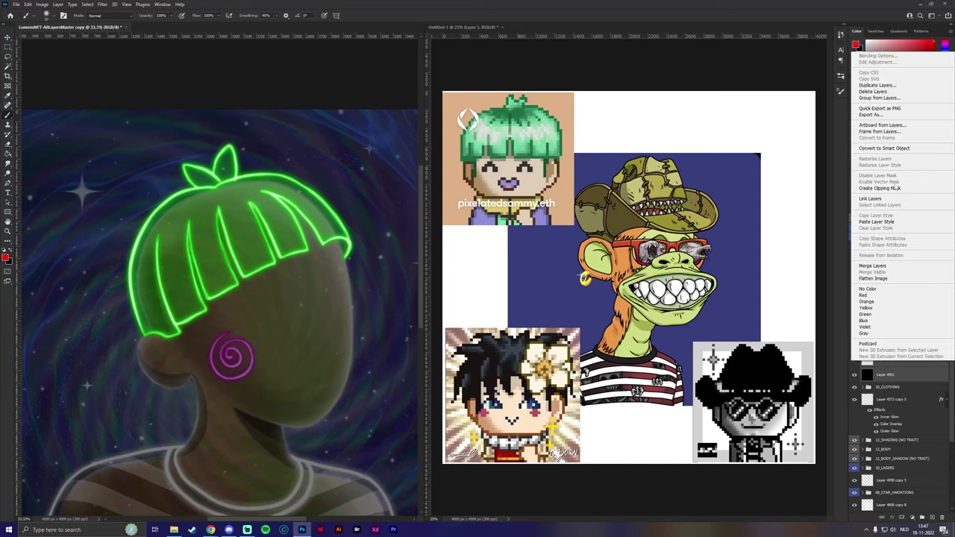
{"action": "left_click", "coordinate": [874, 91]}
{"action": "left_click", "coordinate": [444, 192]}
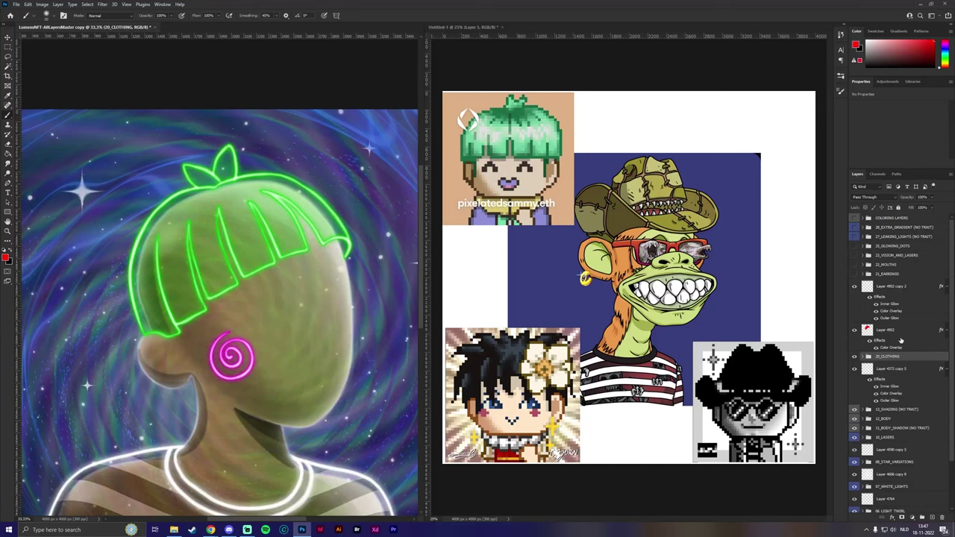
Step: Duplicate the glowing green hair line art layer and clear the layer style from the duplicate
{"action": "left_click", "coordinate": [898, 290]}
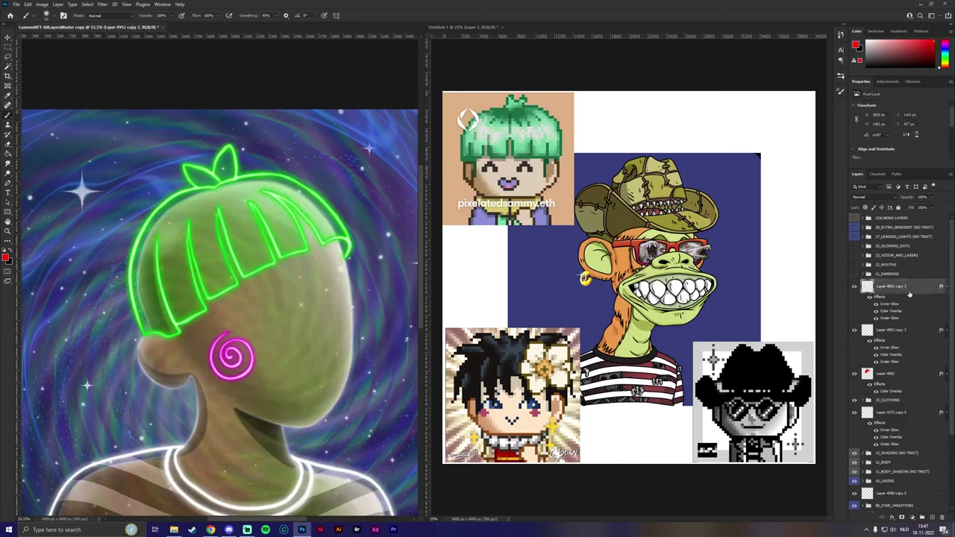
{"action": "right_click", "coordinate": [908, 304]}
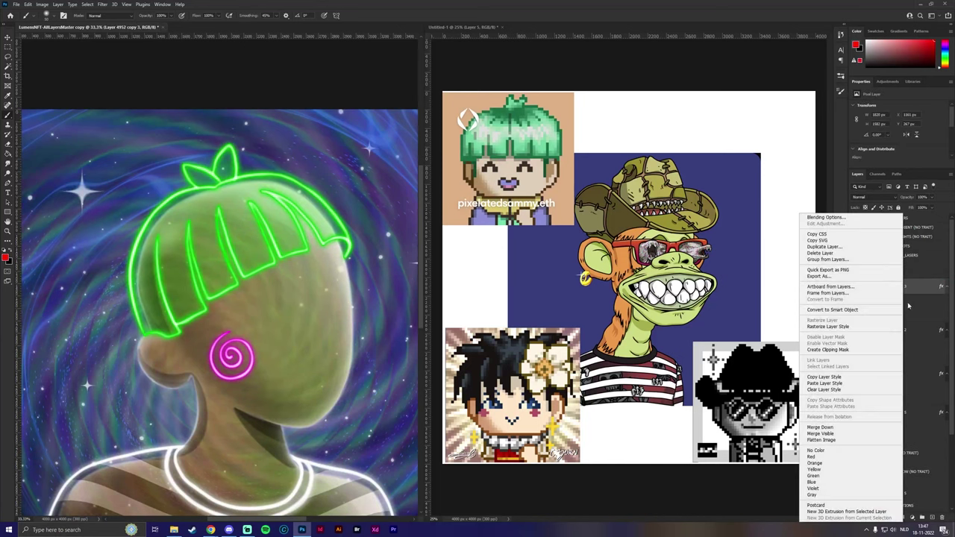
{"action": "left_click", "coordinate": [823, 389]}
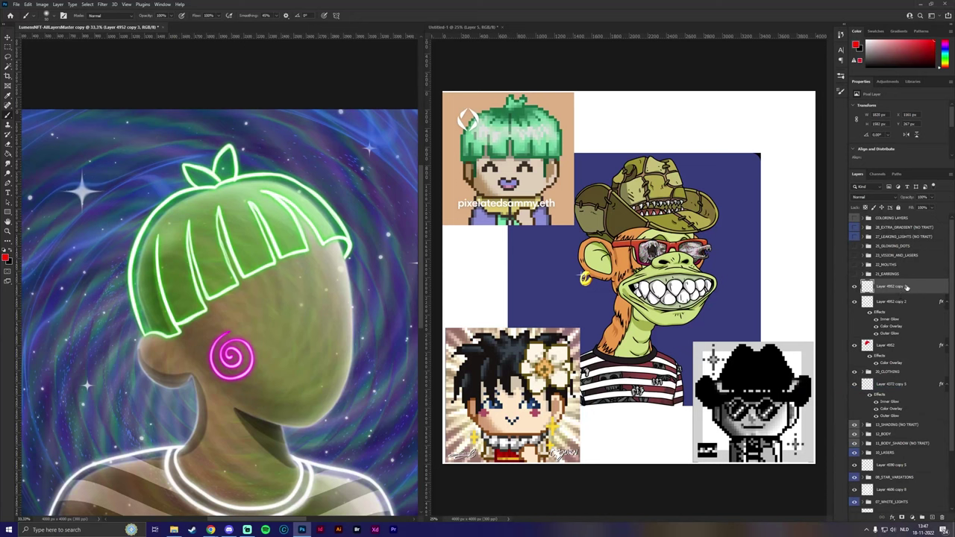
Step: Copy the green layer style from the original hair line art layer and clear it from that layer
{"action": "right_click", "coordinate": [905, 302]}
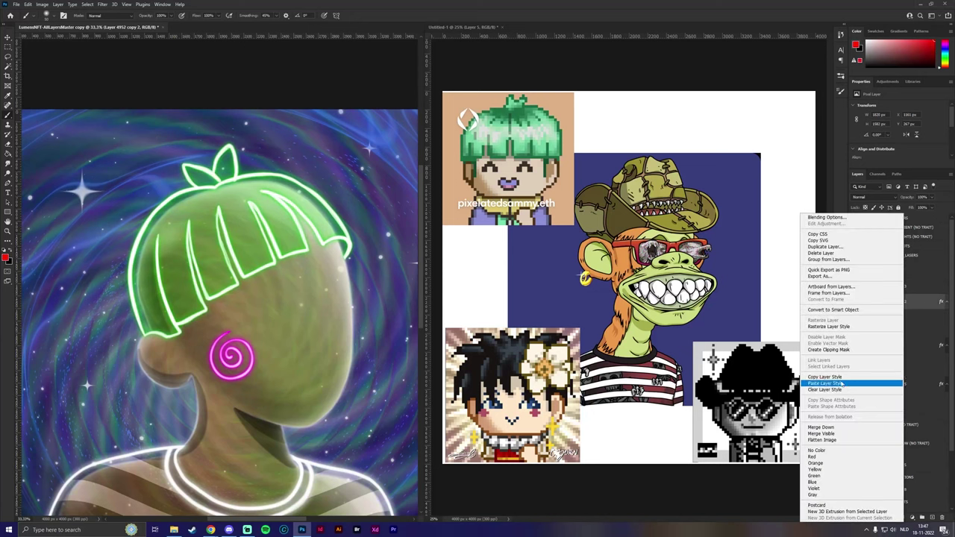
{"action": "left_click", "coordinate": [851, 376]}
{"action": "right_click", "coordinate": [899, 304]}
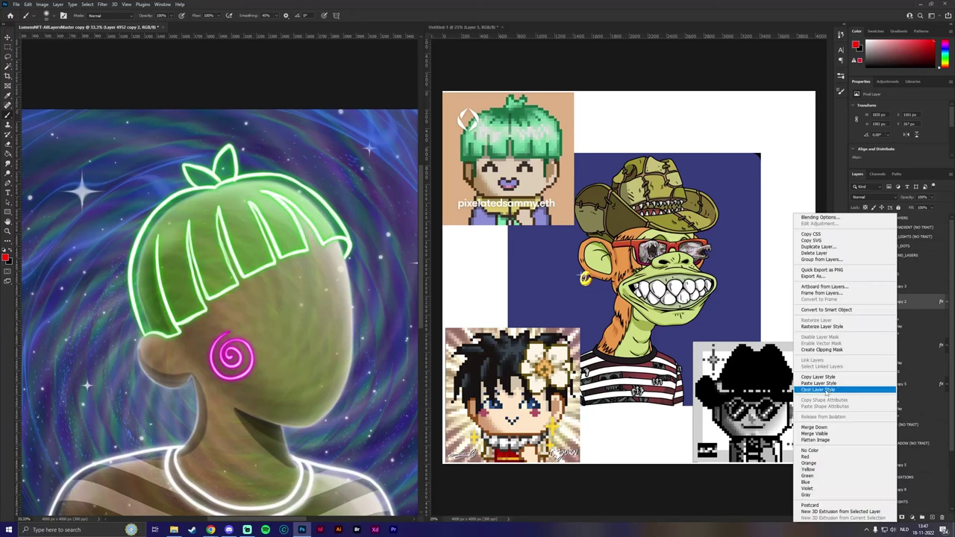
{"action": "left_click", "coordinate": [842, 390]}
Step: Merge the upper line art copy, at 49% opacity, with the line art below and paste the green line style onto the merged layer
{"action": "left_click", "coordinate": [897, 290]}
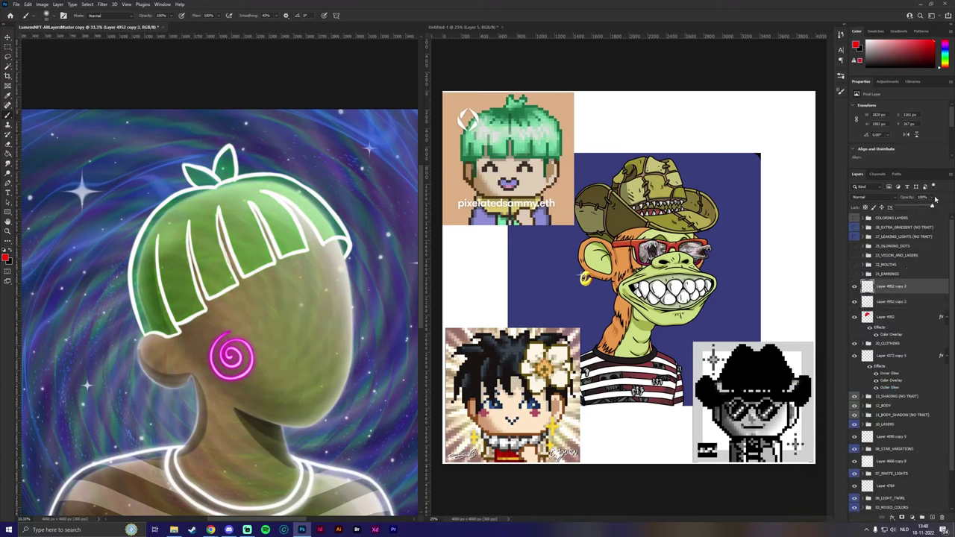
{"action": "left_click", "coordinate": [905, 301], "text": "shift"}
{"action": "right_click", "coordinate": [905, 301]}
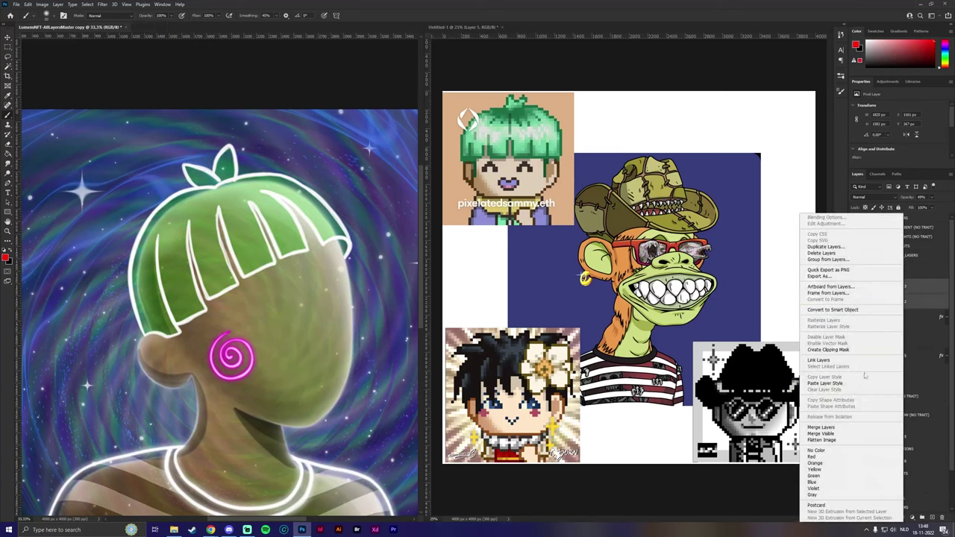
{"action": "left_click", "coordinate": [827, 428]}
{"action": "right_click", "coordinate": [898, 291]}
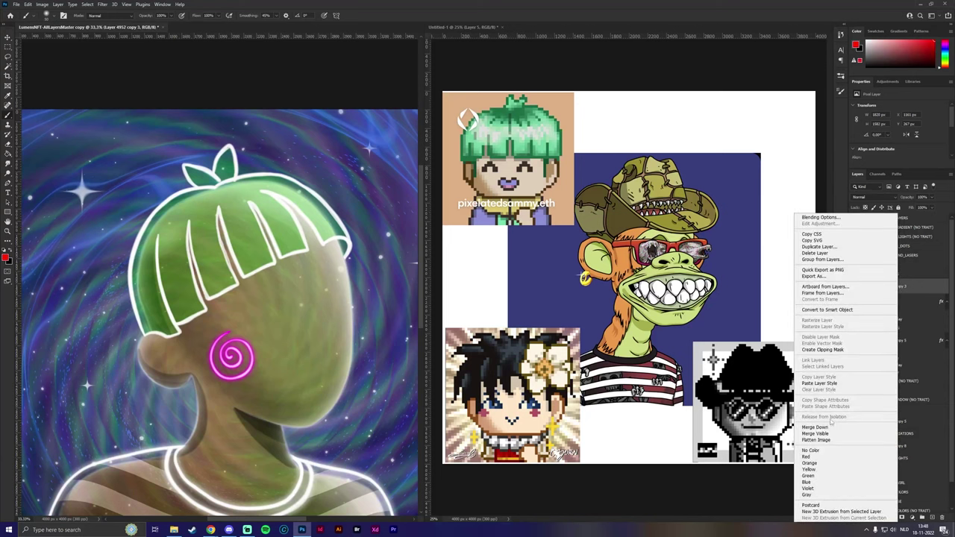
{"action": "left_click", "coordinate": [826, 383]}
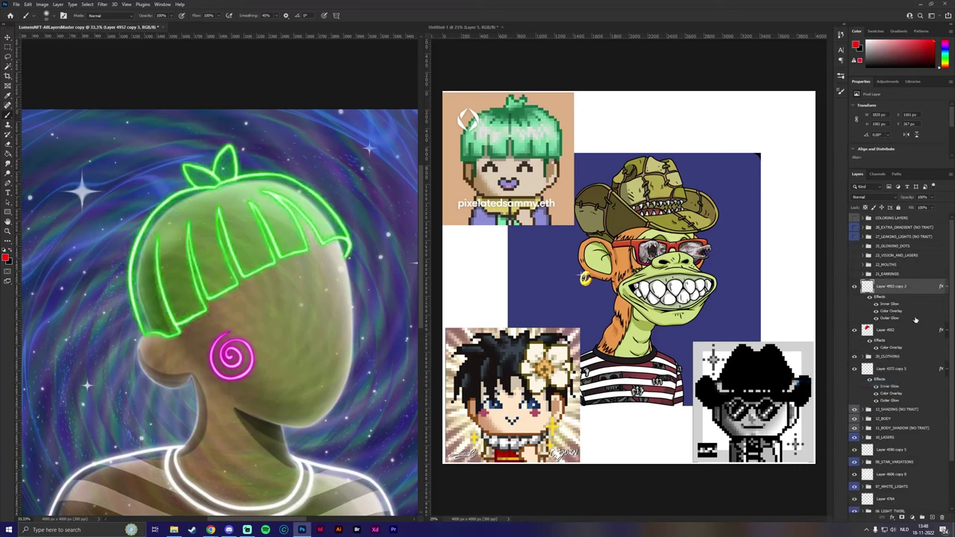
Step: Add a layer above the green hair fill and paint black shading with a Soft Round brush along the inside of the hair's left outline
{"action": "left_click", "coordinate": [898, 335]}
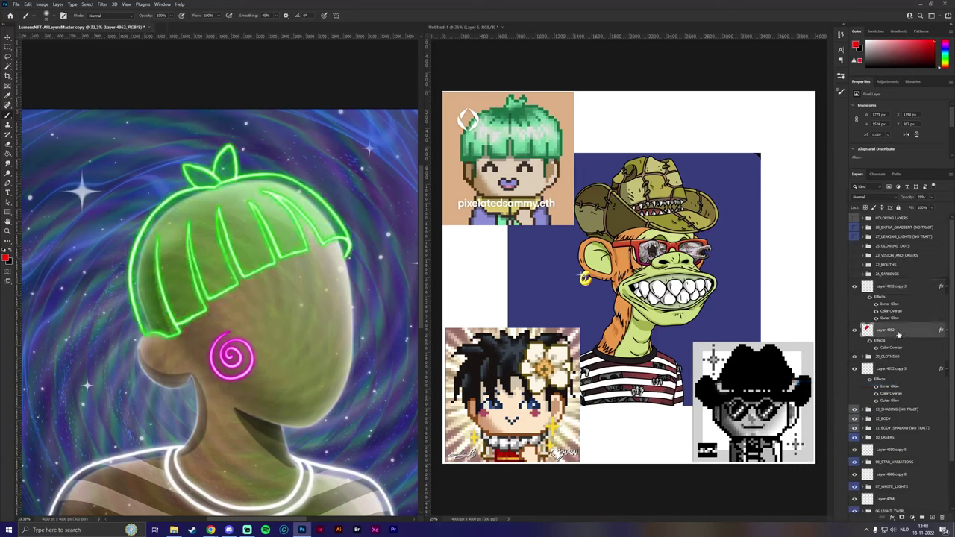
{"action": "left_click", "coordinate": [933, 518]}
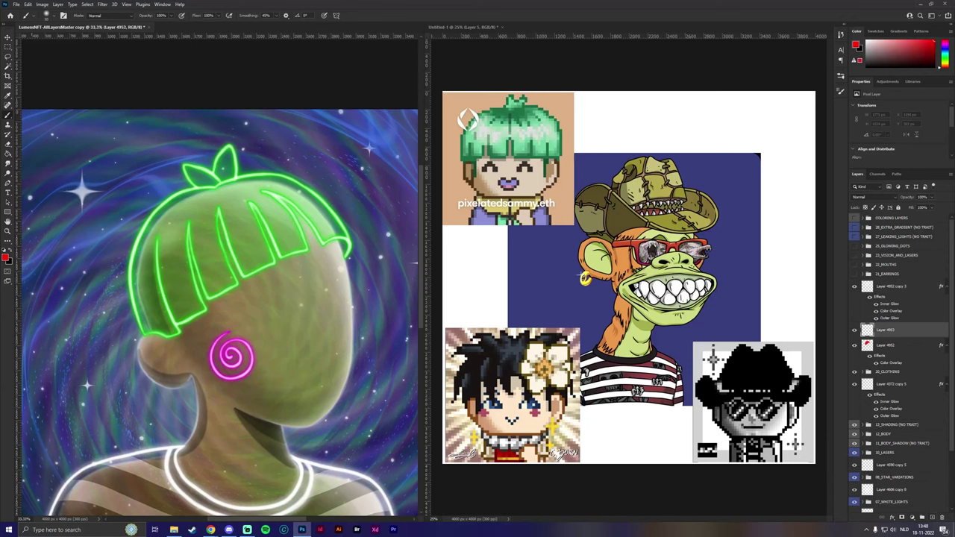
{"action": "left_click", "coordinate": [10, 253]}
{"action": "left_click", "coordinate": [56, 17]}
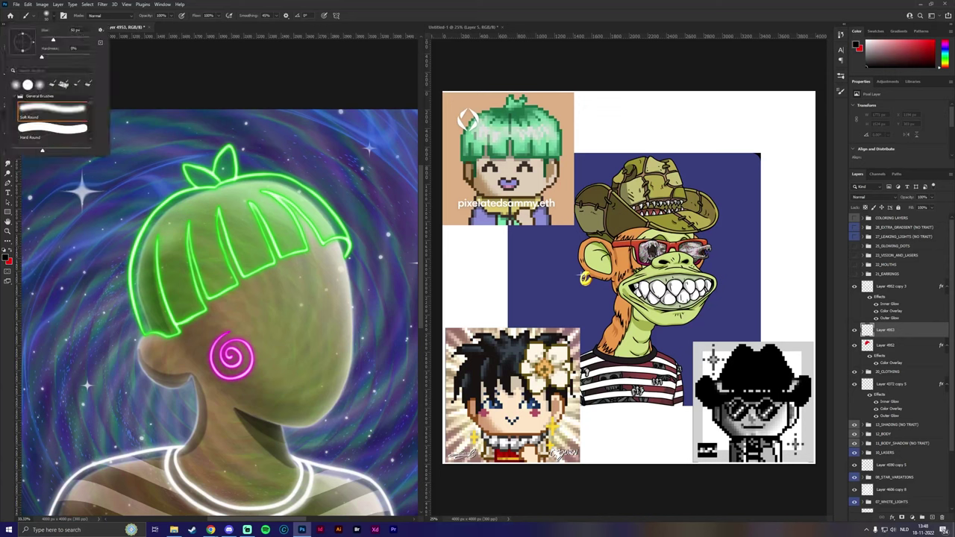
{"action": "key", "text": "Return"}
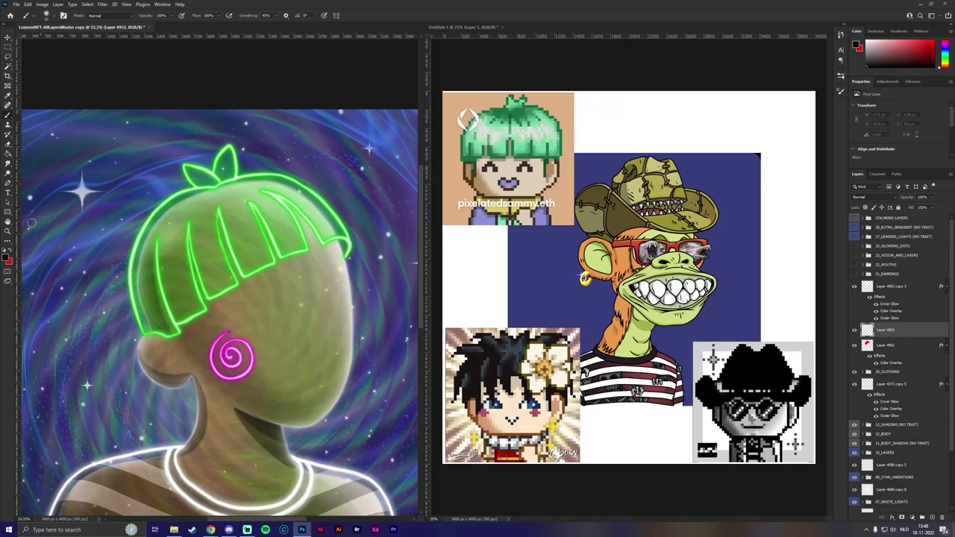
{"action": "key", "text": "ctrl+plus"}
{"action": "left_click_drag", "start_coordinate": [136, 319], "coordinate": [220, 370]}
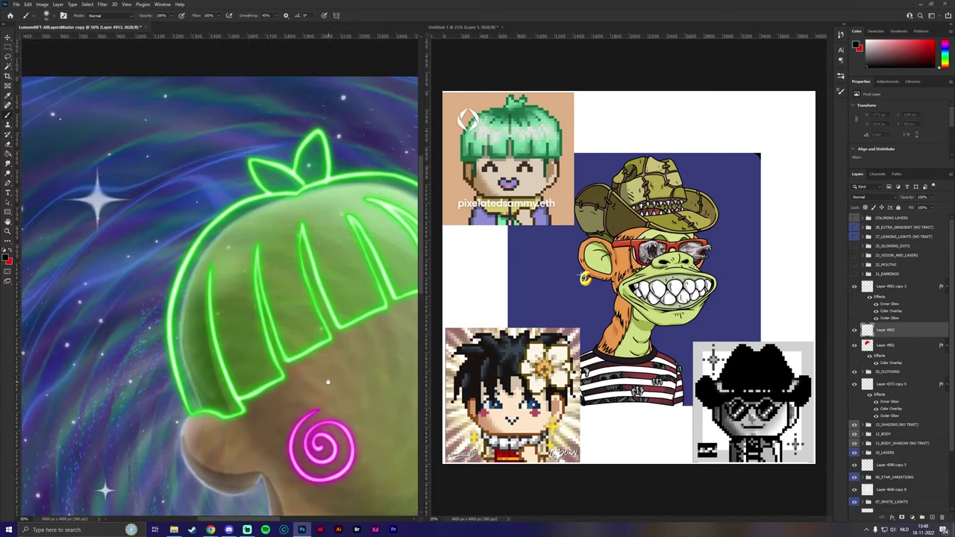
{"action": "mouse_move", "coordinate": [192, 411]}
{"action": "left_mouse_down"}
{"action": "mouse_move", "coordinate": [175, 336]}
{"action": "mouse_move", "coordinate": [184, 273]}
{"action": "mouse_move", "coordinate": [223, 220]}
{"action": "mouse_move", "coordinate": [282, 201]}
{"action": "left_mouse_up"}
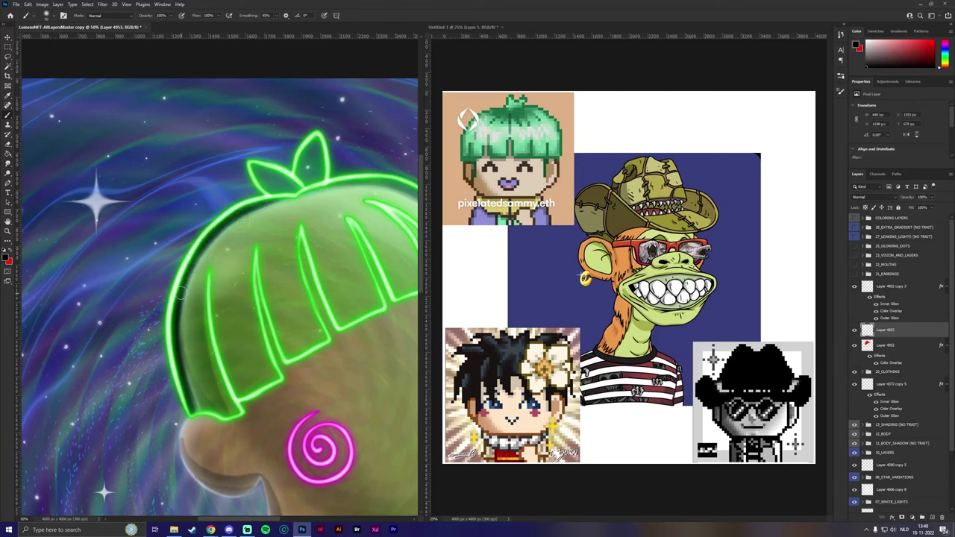
Step: Paint black shading inside the edges of the fringe locks, working from the leftmost lock to the rightmost one
{"action": "mouse_move", "coordinate": [176, 319]}
{"action": "left_mouse_down"}
{"action": "mouse_move", "coordinate": [197, 412]}
{"action": "mouse_move", "coordinate": [237, 414]}
{"action": "mouse_move", "coordinate": [211, 349]}
{"action": "mouse_move", "coordinate": [204, 289]}
{"action": "mouse_move", "coordinate": [195, 290]}
{"action": "mouse_move", "coordinate": [210, 372]}
{"action": "mouse_move", "coordinate": [191, 371]}
{"action": "mouse_move", "coordinate": [188, 382]}
{"action": "mouse_move", "coordinate": [180, 326]}
{"action": "mouse_move", "coordinate": [192, 398]}
{"action": "mouse_move", "coordinate": [230, 412]}
{"action": "mouse_move", "coordinate": [204, 314]}
{"action": "mouse_move", "coordinate": [214, 235]}
{"action": "mouse_move", "coordinate": [218, 323]}
{"action": "mouse_move", "coordinate": [209, 271]}
{"action": "mouse_move", "coordinate": [209, 306]}
{"action": "mouse_move", "coordinate": [224, 372]}
{"action": "mouse_move", "coordinate": [240, 398]}
{"action": "mouse_move", "coordinate": [280, 373]}
{"action": "mouse_move", "coordinate": [258, 312]}
{"action": "mouse_move", "coordinate": [255, 243]}
{"action": "mouse_move", "coordinate": [261, 389]}
{"action": "left_mouse_up"}
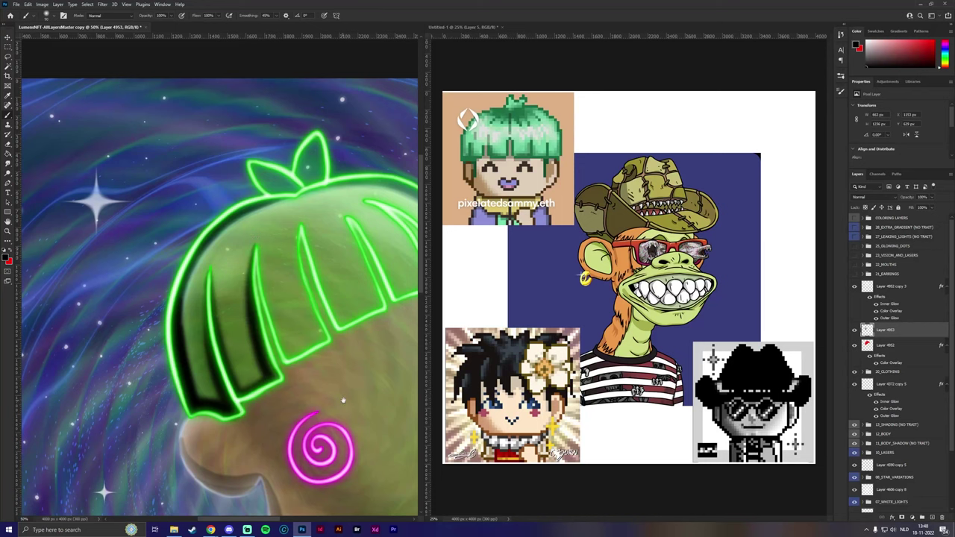
{"action": "left_click_drag", "start_coordinate": [343, 400], "coordinate": [219, 376]}
{"action": "mouse_move", "coordinate": [157, 180]}
{"action": "left_mouse_down"}
{"action": "mouse_move", "coordinate": [174, 165]}
{"action": "mouse_move", "coordinate": [96, 214]}
{"action": "left_mouse_up"}
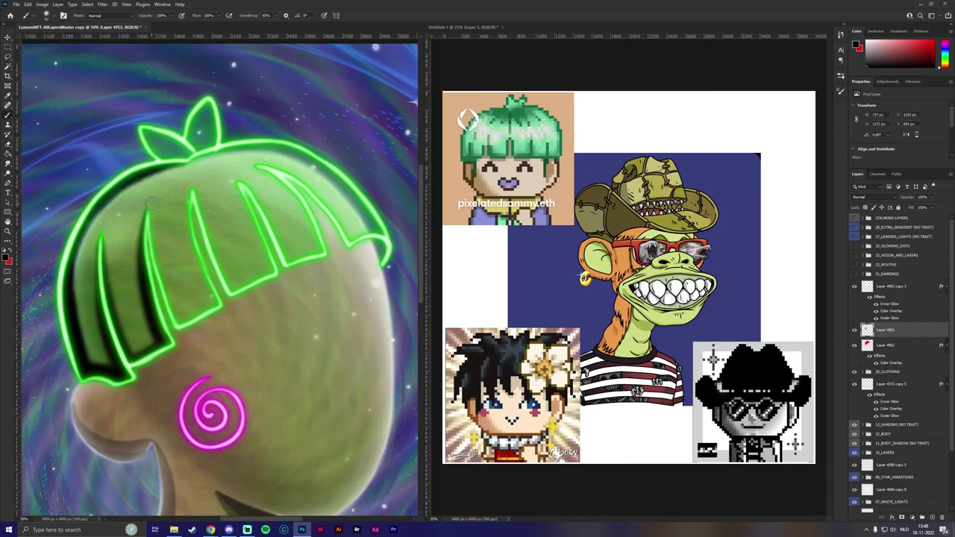
{"action": "mouse_move", "coordinate": [151, 204]}
{"action": "left_mouse_down"}
{"action": "mouse_move", "coordinate": [181, 324]}
{"action": "mouse_move", "coordinate": [216, 306]}
{"action": "mouse_move", "coordinate": [193, 241]}
{"action": "mouse_move", "coordinate": [191, 185]}
{"action": "mouse_move", "coordinate": [183, 242]}
{"action": "mouse_move", "coordinate": [207, 306]}
{"action": "mouse_move", "coordinate": [176, 313]}
{"action": "mouse_move", "coordinate": [153, 233]}
{"action": "mouse_move", "coordinate": [200, 265]}
{"action": "mouse_move", "coordinate": [237, 264]}
{"action": "mouse_move", "coordinate": [209, 187]}
{"action": "mouse_move", "coordinate": [185, 253]}
{"action": "mouse_move", "coordinate": [185, 243]}
{"action": "mouse_move", "coordinate": [203, 302]}
{"action": "mouse_move", "coordinate": [177, 316]}
{"action": "left_mouse_up"}
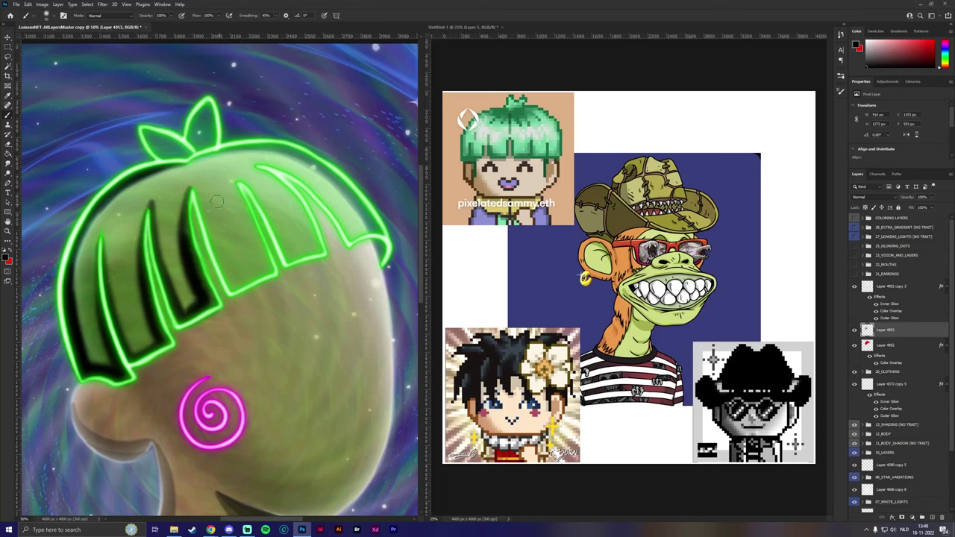
{"action": "mouse_move", "coordinate": [193, 192]}
{"action": "left_mouse_down"}
{"action": "mouse_move", "coordinate": [232, 287]}
{"action": "mouse_move", "coordinate": [271, 273]}
{"action": "mouse_move", "coordinate": [259, 245]}
{"action": "mouse_move", "coordinate": [295, 332]}
{"action": "mouse_move", "coordinate": [191, 228]}
{"action": "mouse_move", "coordinate": [236, 308]}
{"action": "mouse_move", "coordinate": [267, 297]}
{"action": "mouse_move", "coordinate": [219, 223]}
{"action": "mouse_move", "coordinate": [253, 228]}
{"action": "mouse_move", "coordinate": [302, 285]}
{"action": "left_mouse_up"}
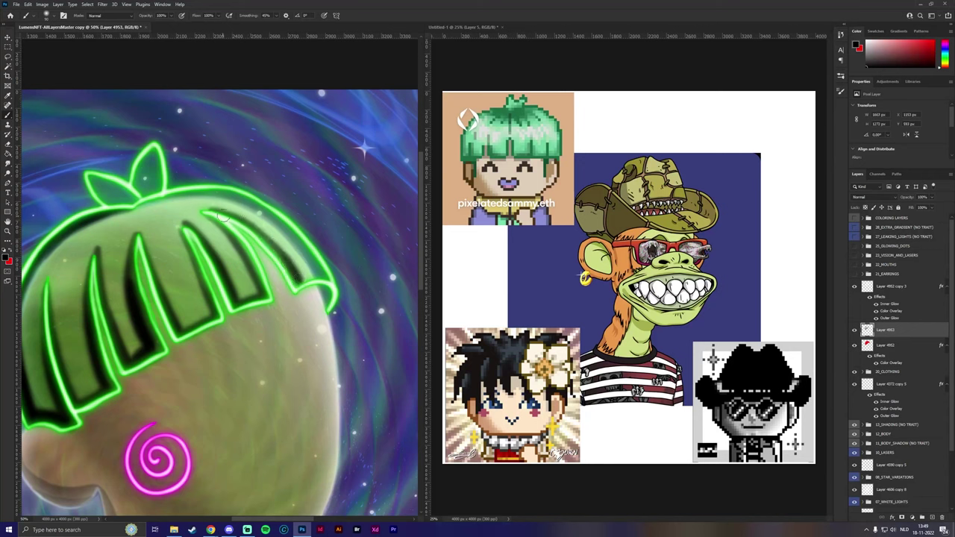
{"action": "mouse_move", "coordinate": [204, 208]}
{"action": "left_mouse_down"}
{"action": "mouse_move", "coordinate": [256, 225]}
{"action": "mouse_move", "coordinate": [306, 288]}
{"action": "mouse_move", "coordinate": [330, 303]}
{"action": "left_mouse_up"}
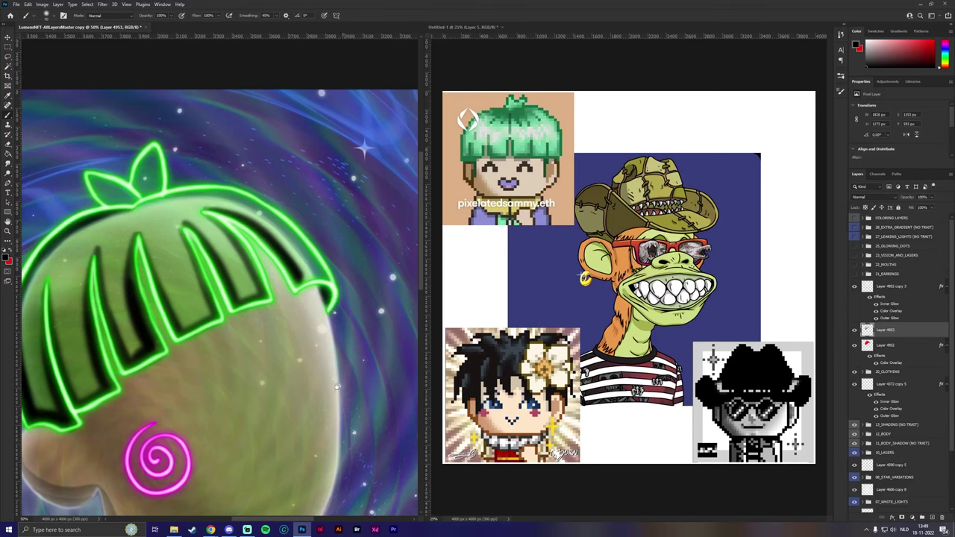
{"action": "left_click_drag", "start_coordinate": [336, 387], "coordinate": [402, 337]}
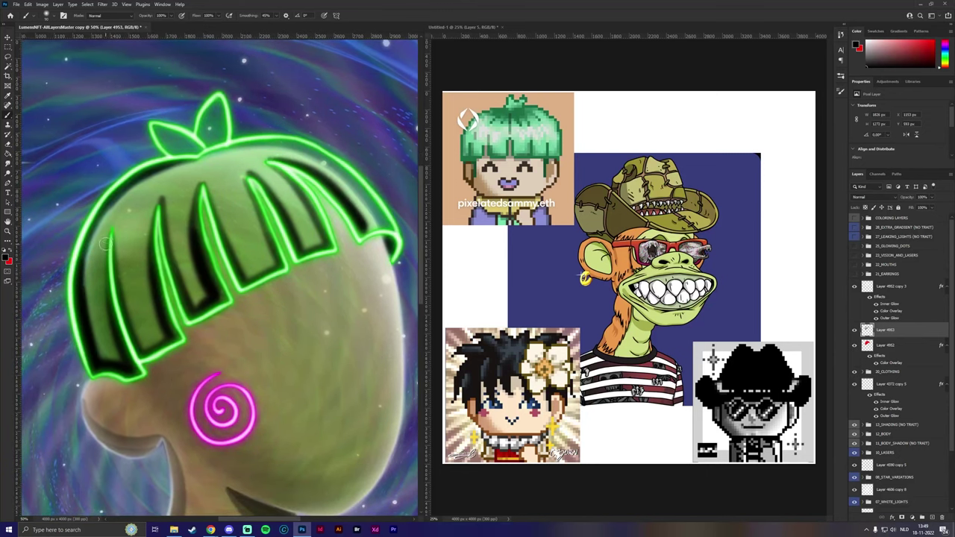
Step: Thicken the black shading beside the fringe slits and paint a shadow on the face along the fringe's lower edge
{"action": "left_click_drag", "start_coordinate": [106, 243], "coordinate": [121, 365]}
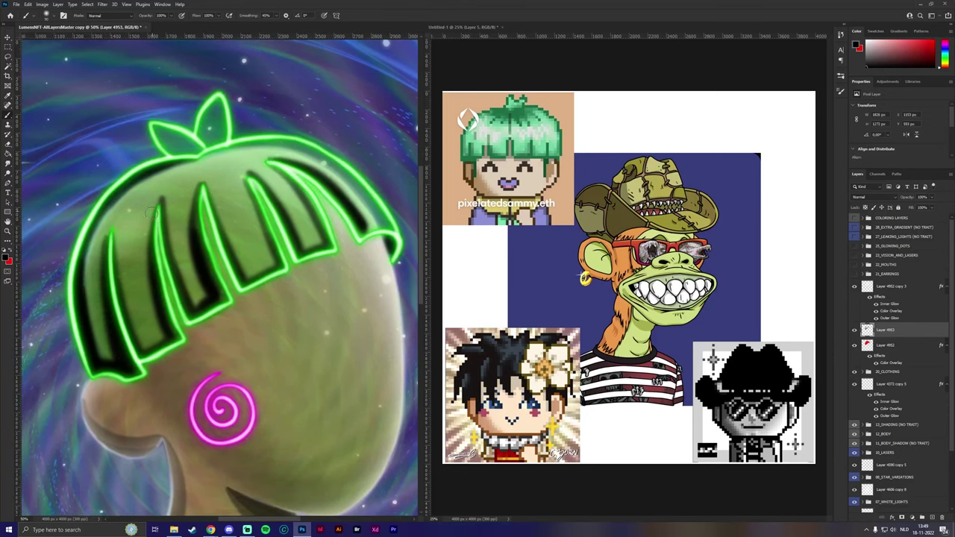
{"action": "mouse_move", "coordinate": [151, 211]}
{"action": "left_mouse_down"}
{"action": "mouse_move", "coordinate": [146, 276]}
{"action": "mouse_move", "coordinate": [164, 339]}
{"action": "mouse_move", "coordinate": [141, 355]}
{"action": "left_mouse_up"}
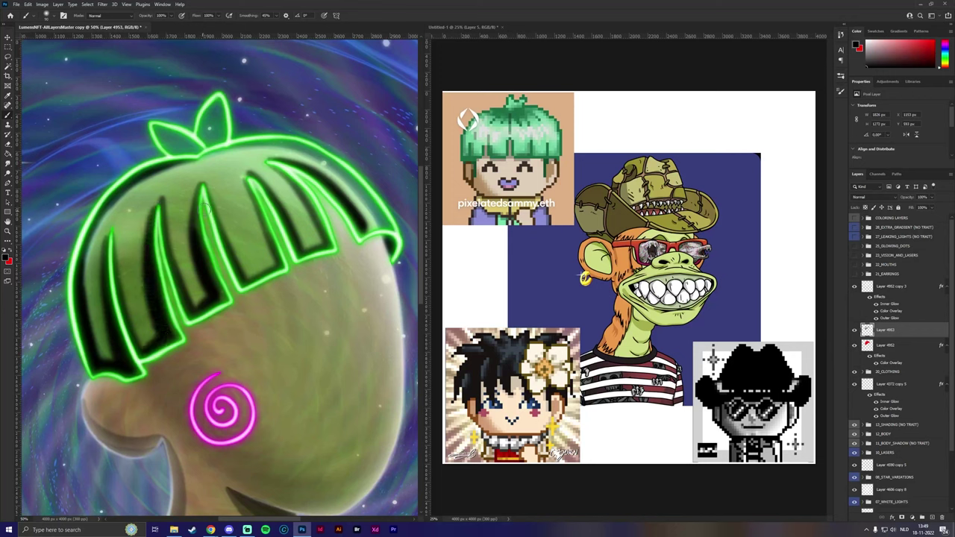
{"action": "mouse_move", "coordinate": [197, 187]}
{"action": "left_mouse_down"}
{"action": "mouse_move", "coordinate": [199, 271]}
{"action": "mouse_move", "coordinate": [219, 318]}
{"action": "left_mouse_up"}
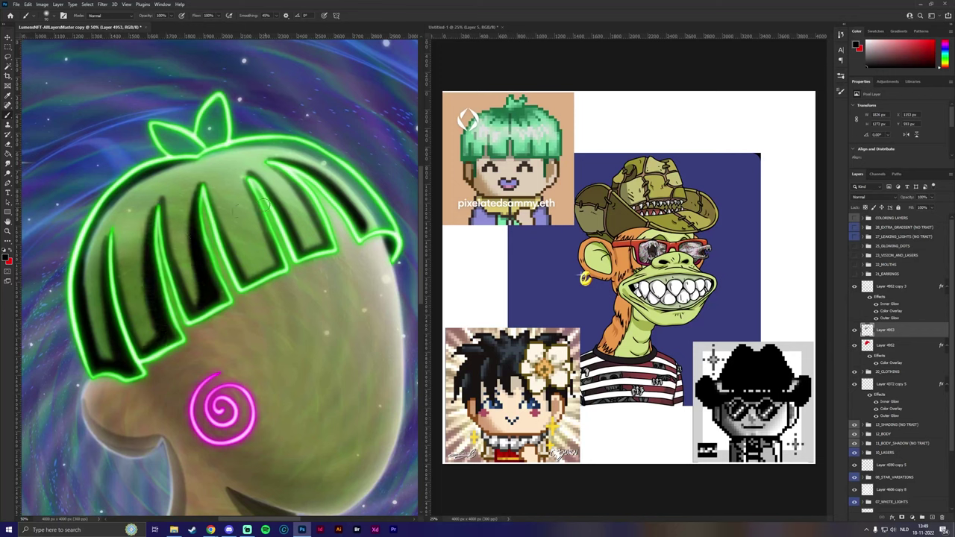
{"action": "left_click_drag", "start_coordinate": [244, 181], "coordinate": [269, 277]}
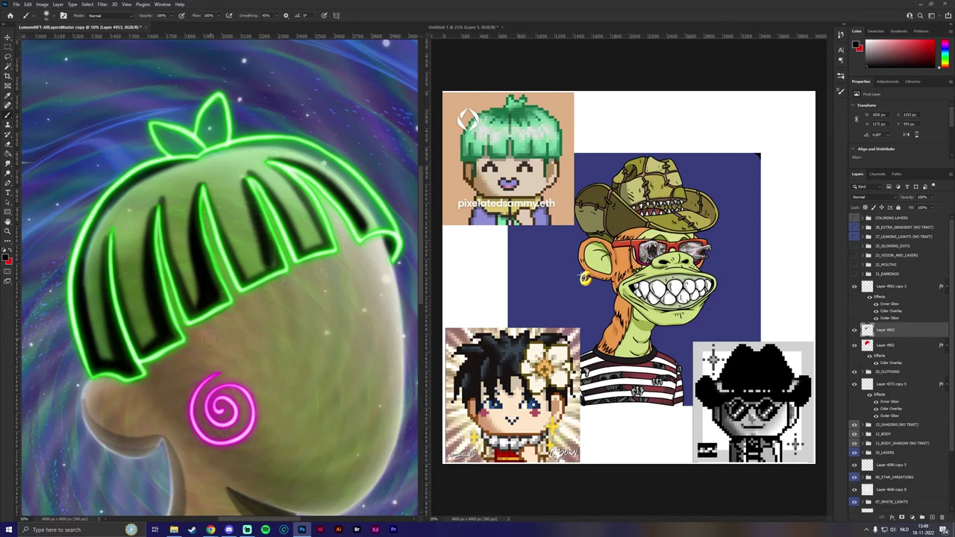
{"action": "mouse_move", "coordinate": [132, 387]}
{"action": "left_mouse_down"}
{"action": "mouse_move", "coordinate": [236, 298]}
{"action": "mouse_move", "coordinate": [217, 261]}
{"action": "mouse_move", "coordinate": [236, 298]}
{"action": "mouse_move", "coordinate": [294, 270]}
{"action": "mouse_move", "coordinate": [284, 247]}
{"action": "mouse_move", "coordinate": [307, 262]}
{"action": "mouse_move", "coordinate": [329, 254]}
{"action": "left_mouse_up"}
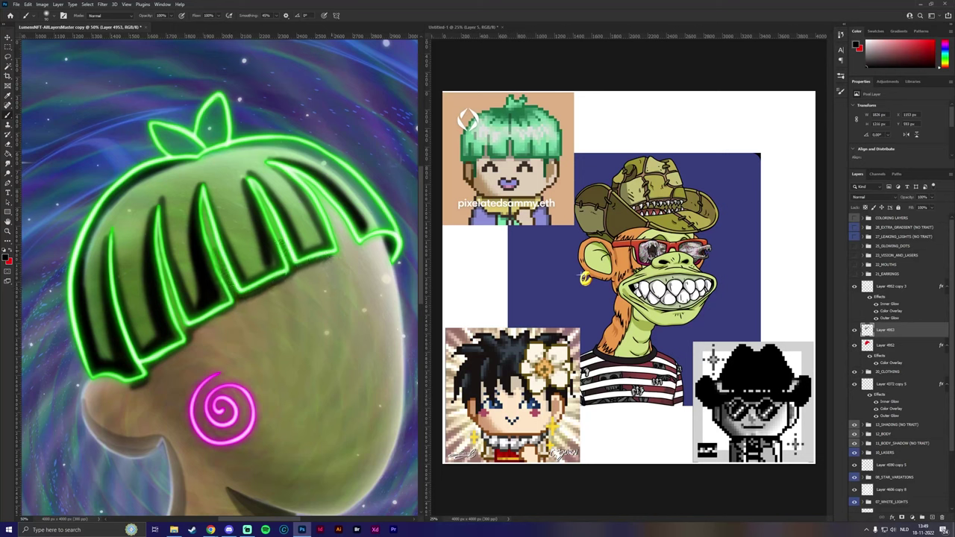
{"action": "mouse_move", "coordinate": [276, 163]}
{"action": "left_mouse_down"}
{"action": "mouse_move", "coordinate": [332, 197]}
{"action": "mouse_move", "coordinate": [364, 246]}
{"action": "mouse_move", "coordinate": [376, 235]}
{"action": "mouse_move", "coordinate": [395, 252]}
{"action": "left_mouse_up"}
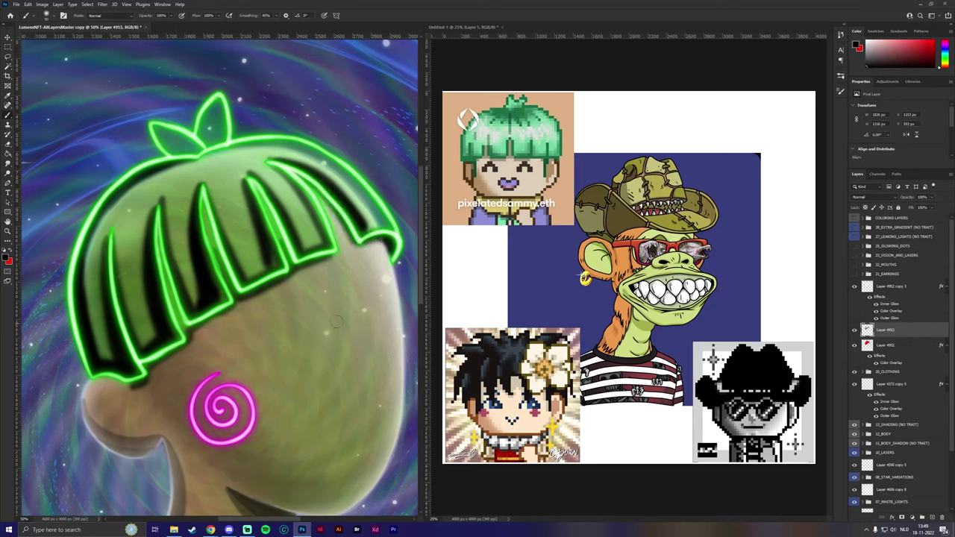
Step: Fill the two leftmost locks more heavily with black shading and shade both leaves of the hair tuft
{"action": "mouse_move", "coordinate": [111, 364]}
{"action": "left_mouse_down"}
{"action": "mouse_move", "coordinate": [83, 305]}
{"action": "mouse_move", "coordinate": [108, 372]}
{"action": "mouse_move", "coordinate": [87, 273]}
{"action": "mouse_move", "coordinate": [117, 371]}
{"action": "mouse_move", "coordinate": [88, 258]}
{"action": "mouse_move", "coordinate": [112, 358]}
{"action": "mouse_move", "coordinate": [93, 222]}
{"action": "mouse_move", "coordinate": [87, 291]}
{"action": "mouse_move", "coordinate": [90, 237]}
{"action": "mouse_move", "coordinate": [98, 267]}
{"action": "mouse_move", "coordinate": [98, 224]}
{"action": "mouse_move", "coordinate": [100, 264]}
{"action": "mouse_move", "coordinate": [113, 196]}
{"action": "mouse_move", "coordinate": [95, 234]}
{"action": "left_mouse_up"}
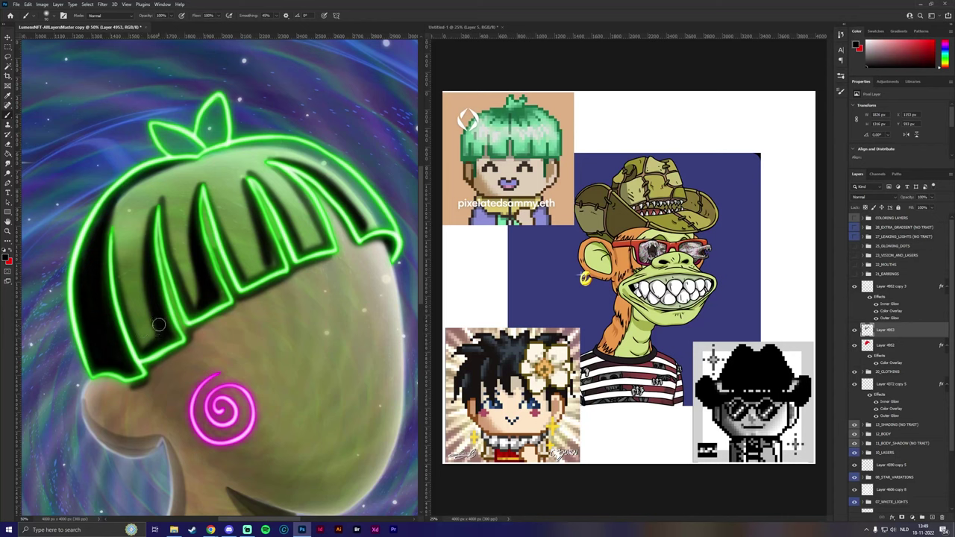
{"action": "mouse_move", "coordinate": [159, 337]}
{"action": "left_mouse_down"}
{"action": "mouse_move", "coordinate": [132, 295]}
{"action": "mouse_move", "coordinate": [114, 205]}
{"action": "left_mouse_up"}
{"action": "mouse_move", "coordinate": [124, 282]}
{"action": "left_mouse_down"}
{"action": "mouse_move", "coordinate": [150, 346]}
{"action": "mouse_move", "coordinate": [126, 309]}
{"action": "mouse_move", "coordinate": [147, 349]}
{"action": "left_mouse_up"}
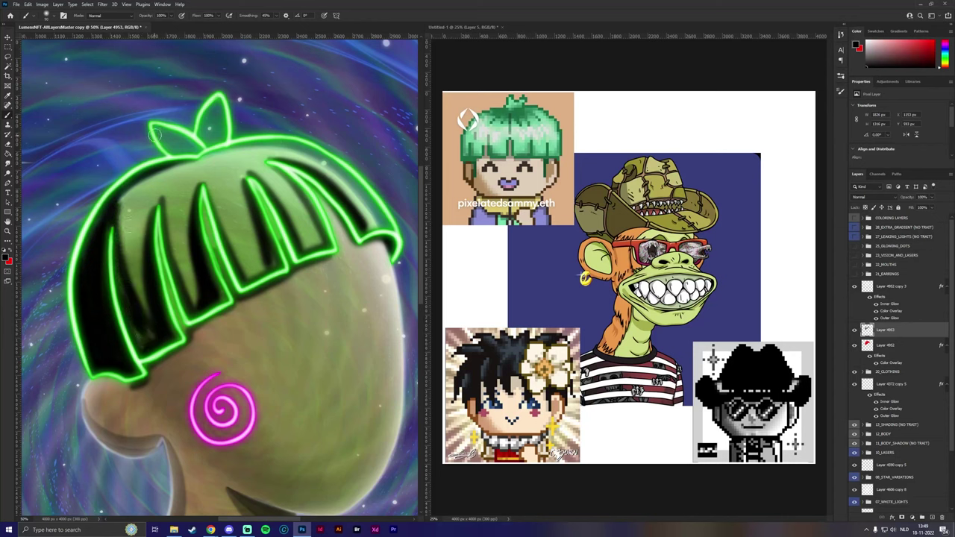
{"action": "mouse_move", "coordinate": [153, 135]}
{"action": "left_mouse_down"}
{"action": "mouse_move", "coordinate": [201, 152]}
{"action": "mouse_move", "coordinate": [212, 113]}
{"action": "mouse_move", "coordinate": [200, 139]}
{"action": "mouse_move", "coordinate": [209, 106]}
{"action": "left_mouse_up"}
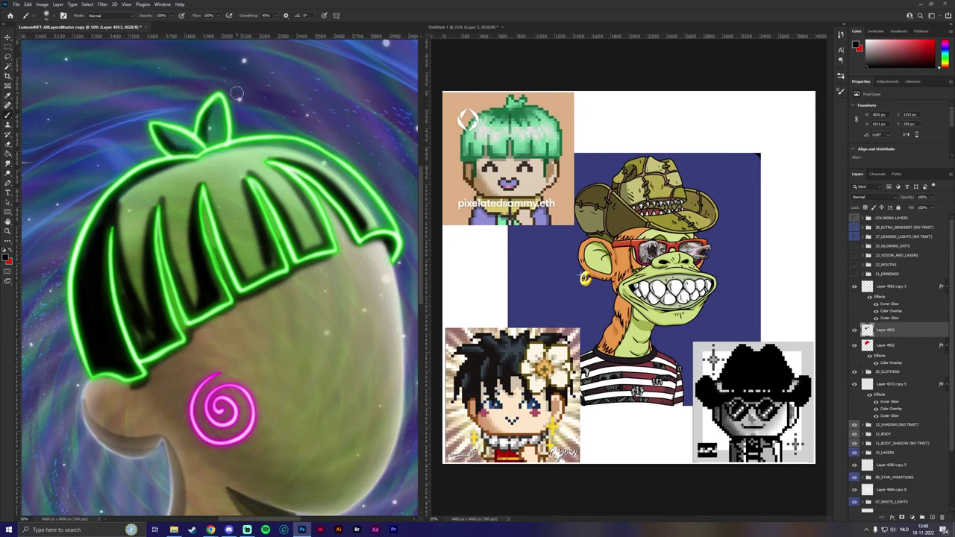
Step: Check a shading layer inside the 20_CLOTHING group and lower the black hair shading layer's opacity to about 25%
{"action": "scroll", "coordinate": [908, 408], "scroll_direction": "down", "scroll_amount": 1}
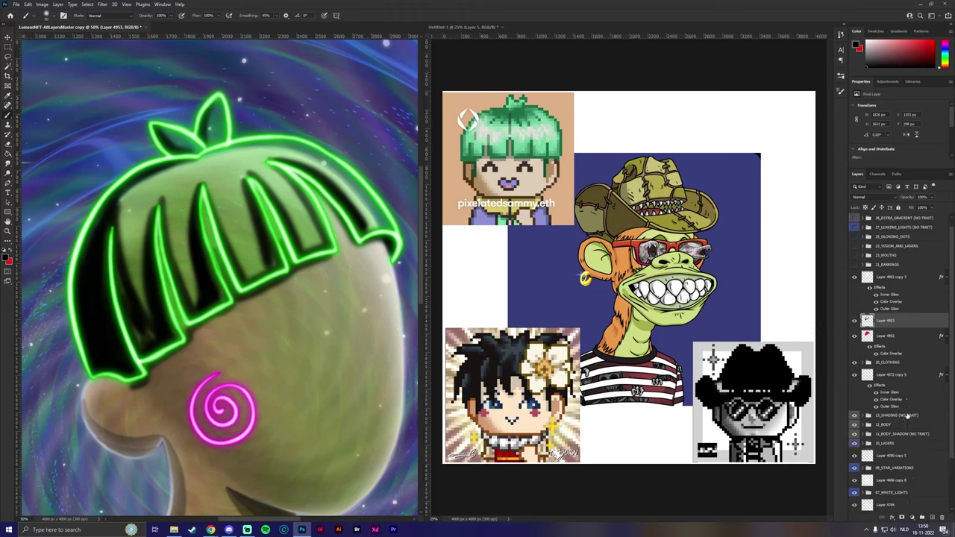
{"action": "left_click", "coordinate": [863, 353]}
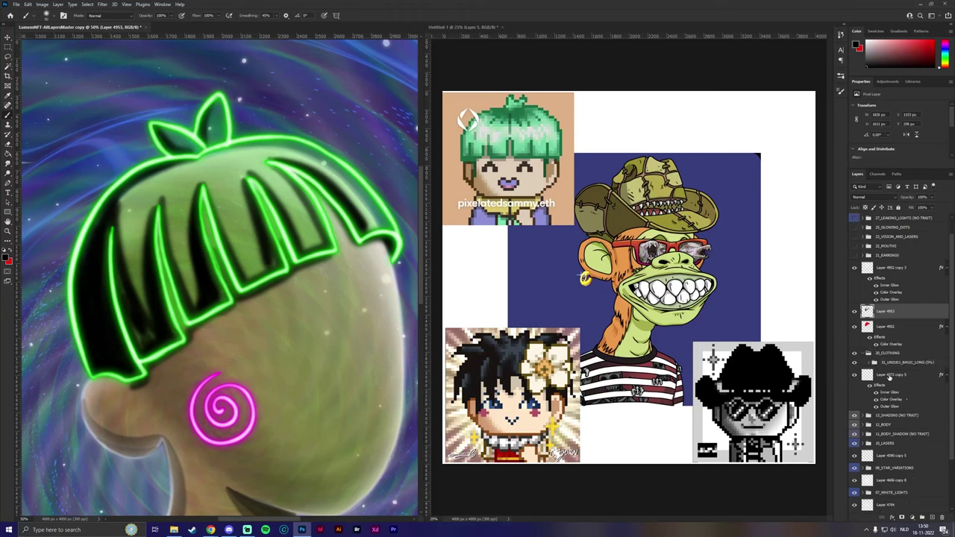
{"action": "left_click", "coordinate": [869, 363]}
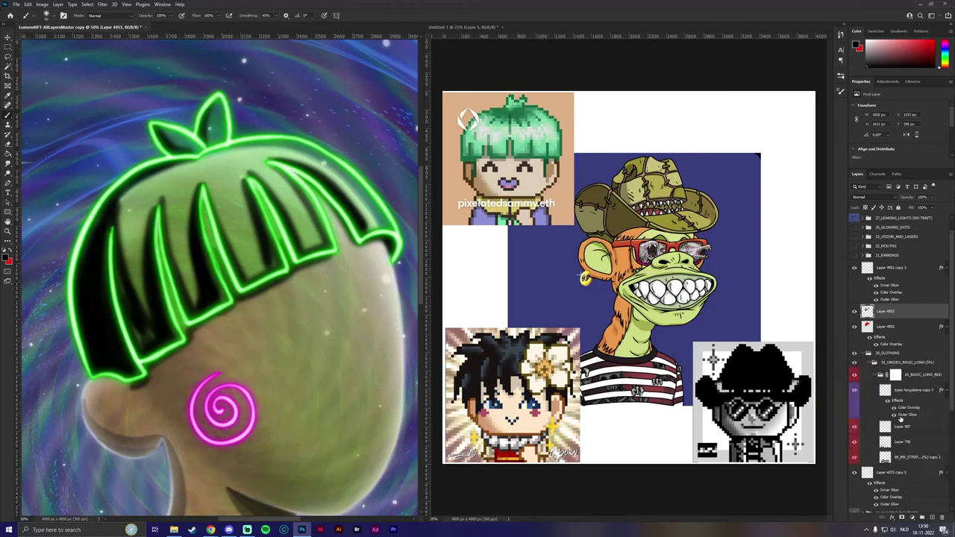
{"action": "left_click", "coordinate": [905, 445]}
{"action": "left_click", "coordinate": [863, 353]}
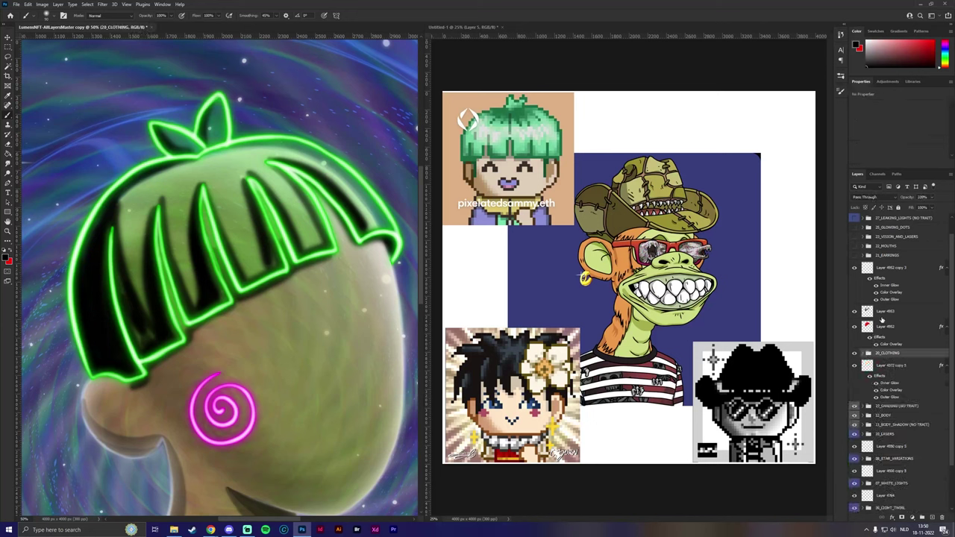
{"action": "left_click", "coordinate": [895, 311]}
{"action": "left_click", "coordinate": [932, 197]}
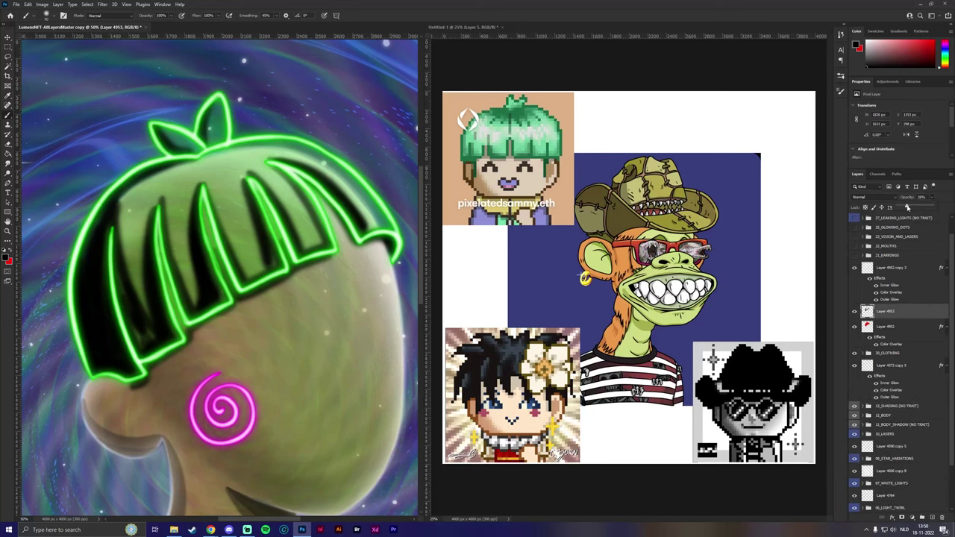
{"action": "left_click_drag", "start_coordinate": [907, 207], "coordinate": [905, 208]}
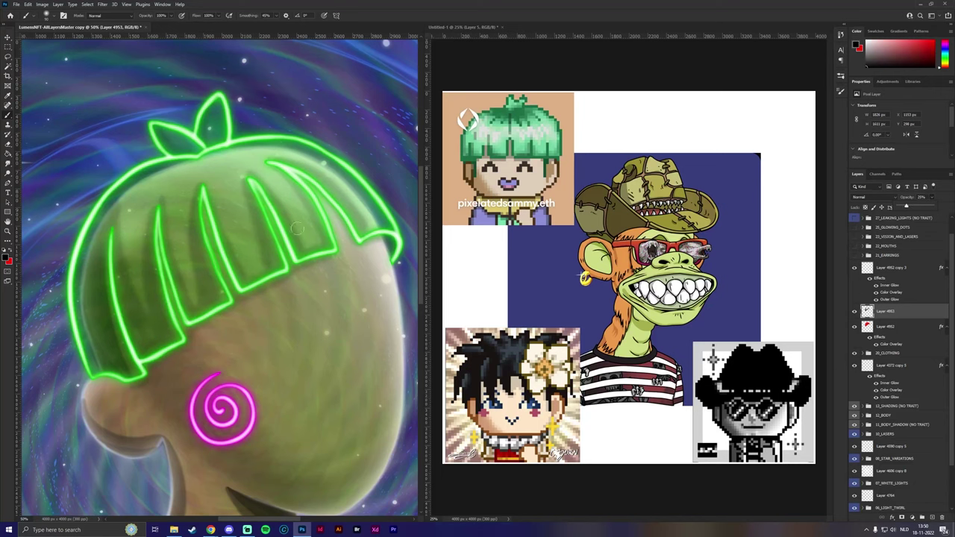
Step: Soften the hair shading layer with a Gaussian Blur at a radius of 22.2 pixels
{"action": "scroll", "coordinate": [296, 229], "scroll_direction": "down", "scroll_amount": 3}
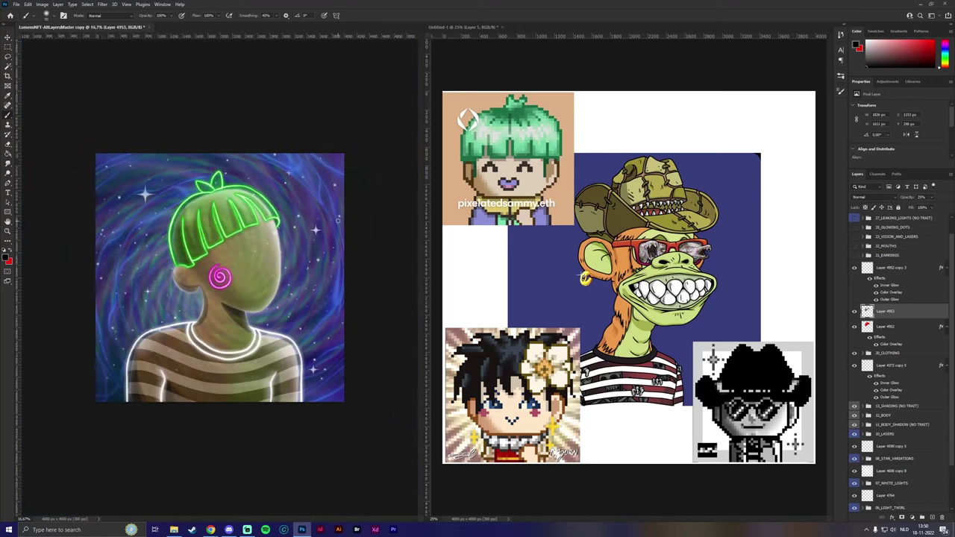
{"action": "scroll", "coordinate": [338, 220], "scroll_direction": "up", "scroll_amount": 2}
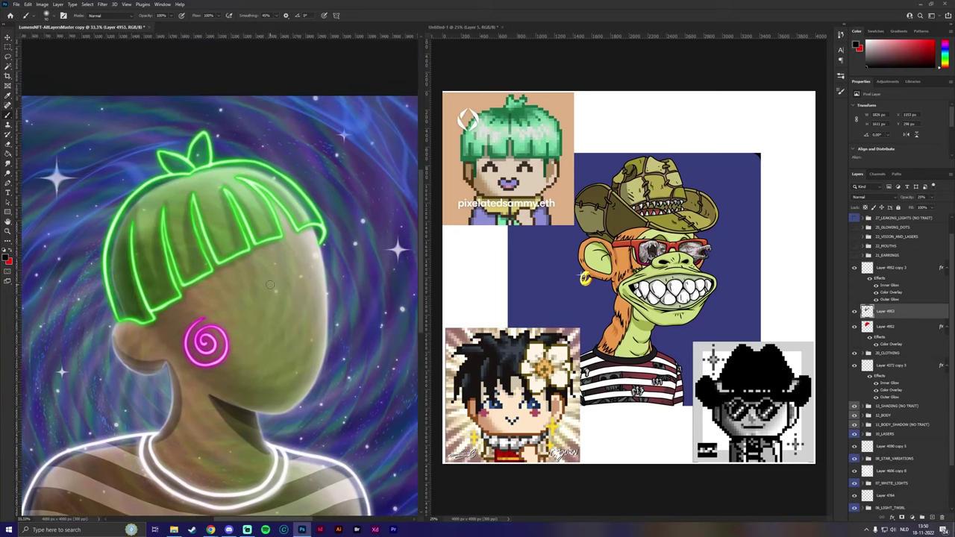
{"action": "left_click", "coordinate": [105, 5]}
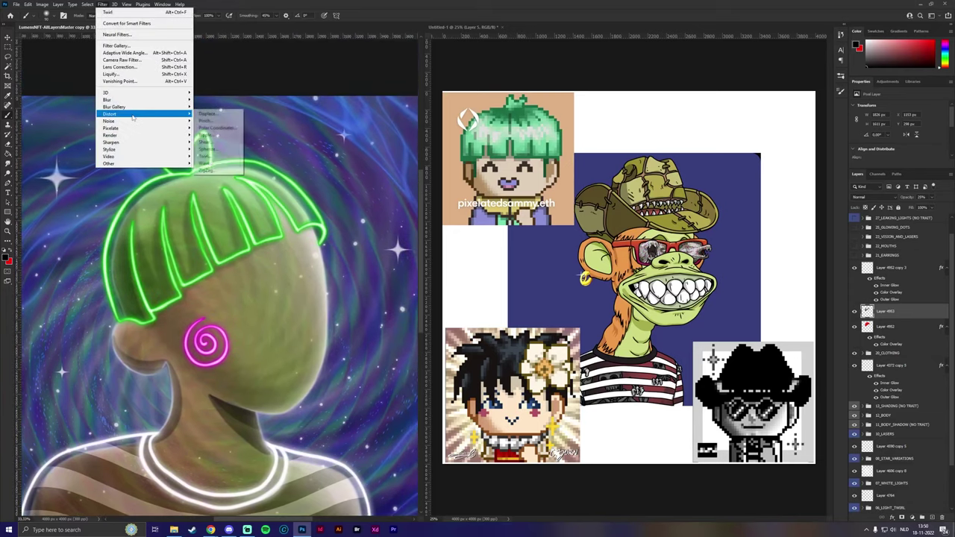
{"action": "mouse_move", "coordinate": [149, 100]}
{"action": "left_click", "coordinate": [201, 100]}
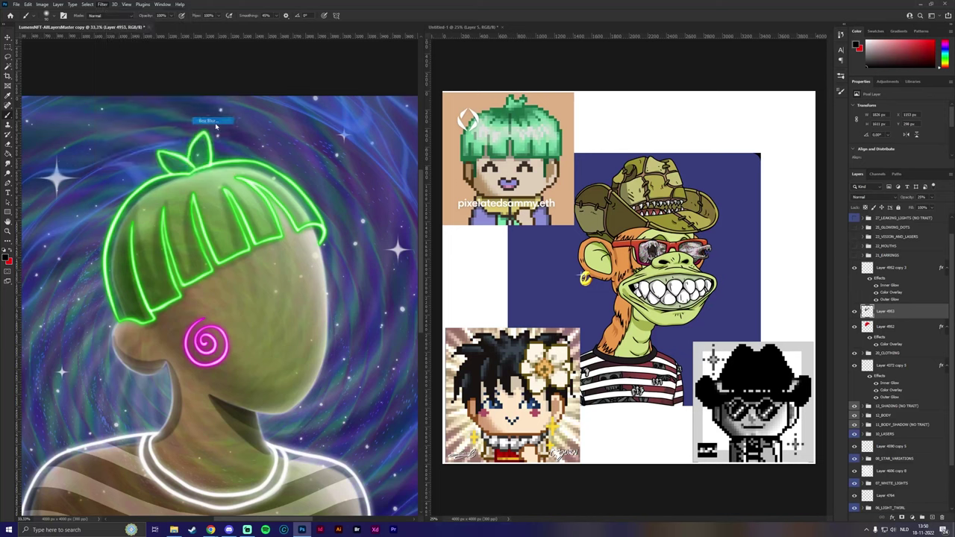
{"action": "left_click", "coordinate": [102, 5]}
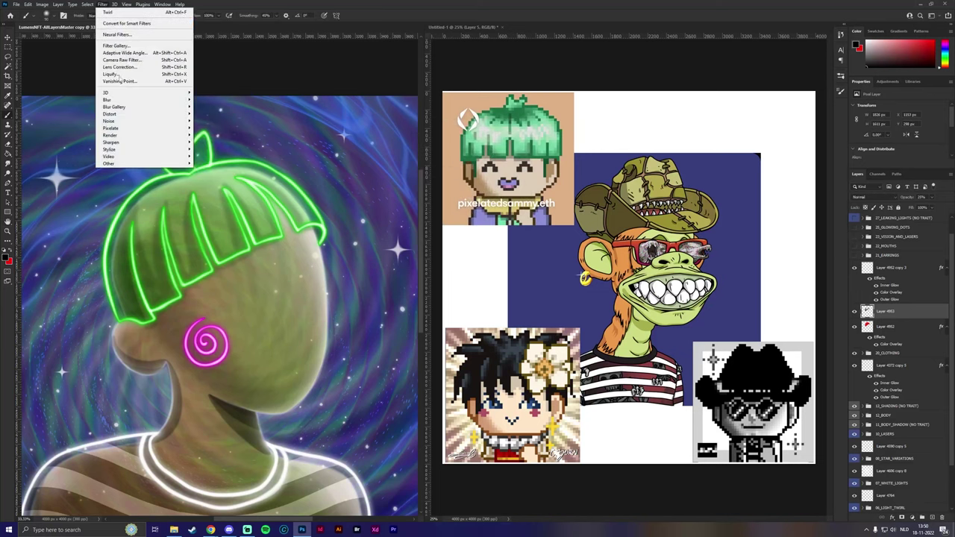
{"action": "mouse_move", "coordinate": [164, 100]}
{"action": "left_click", "coordinate": [229, 129]}
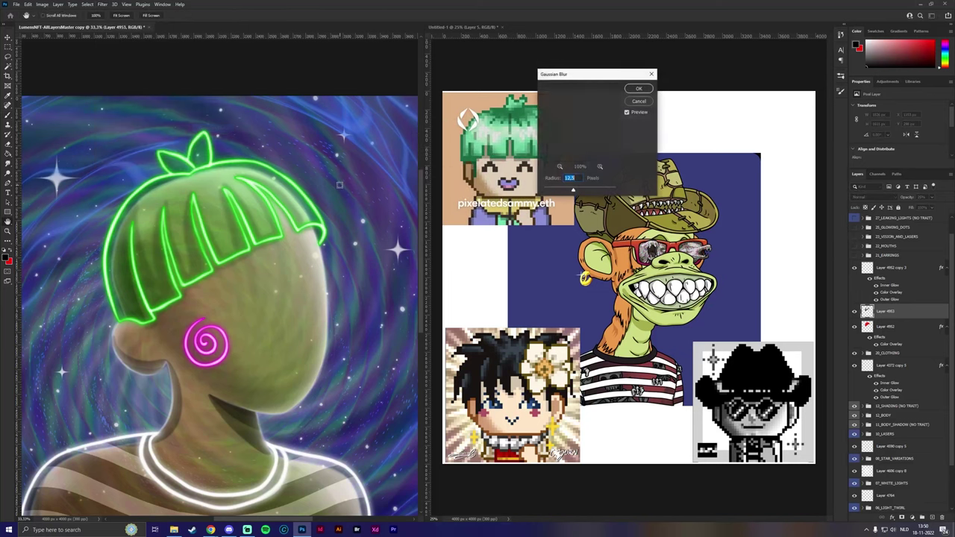
{"action": "left_click", "coordinate": [640, 89]}
Step: Add a layer above the hair shading and paint a white highlight inside the hair's upper right outline
{"action": "left_click", "coordinate": [939, 516]}
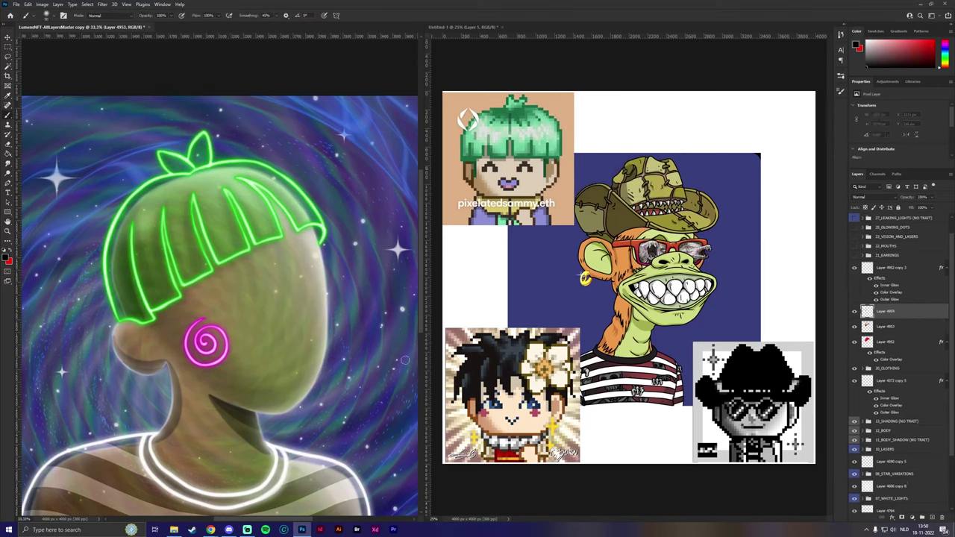
{"action": "key", "text": "d"}
{"action": "key", "text": "x"}
{"action": "key", "text": "ctrl+plus"}
{"action": "left_click_drag", "start_coordinate": [335, 187], "coordinate": [374, 246]}
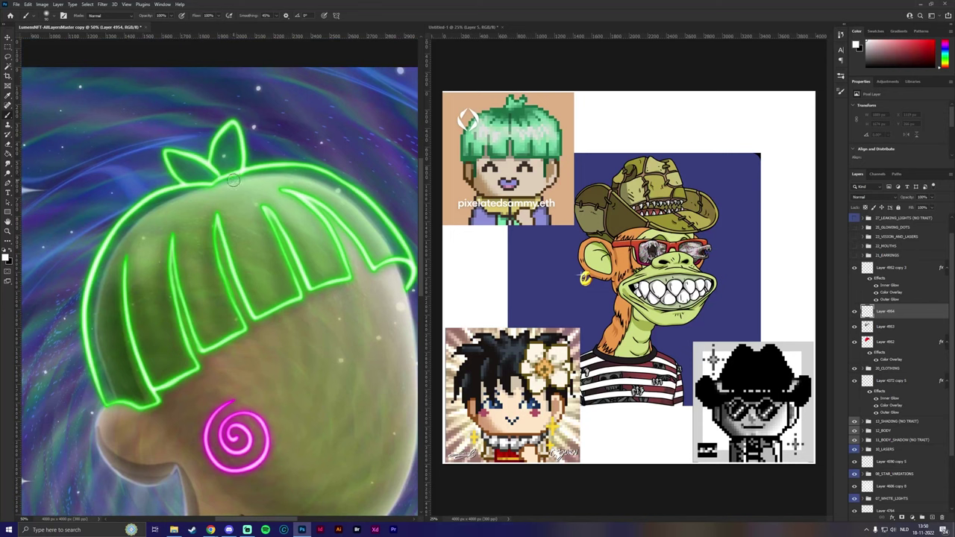
{"action": "mouse_move", "coordinate": [234, 179]}
{"action": "left_mouse_down"}
{"action": "mouse_move", "coordinate": [296, 171]}
{"action": "mouse_move", "coordinate": [327, 179]}
{"action": "mouse_move", "coordinate": [403, 257]}
{"action": "left_mouse_up"}
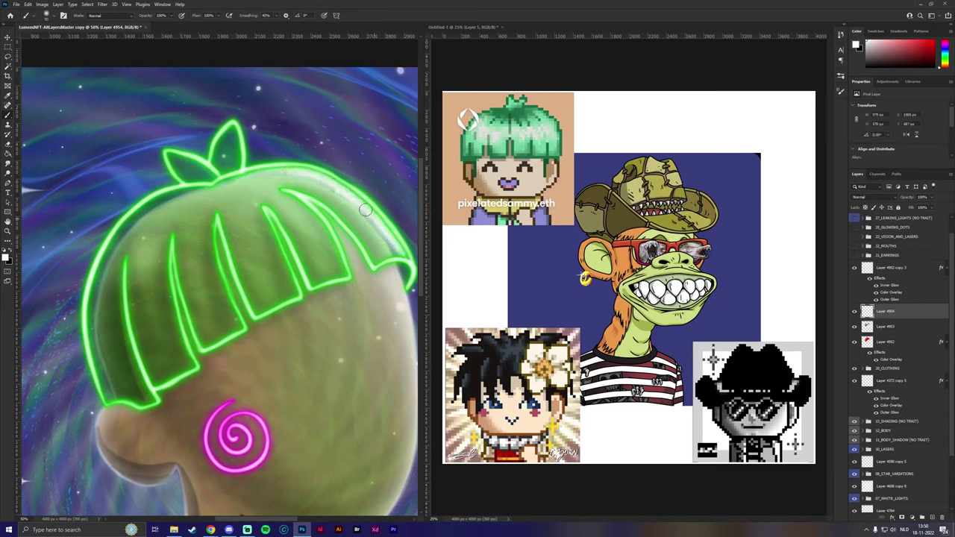
Step: Paint tapering white highlight strokes down the hair locks, from the crown toward the tips
{"action": "mouse_move", "coordinate": [365, 210]}
{"action": "left_mouse_down"}
{"action": "mouse_move", "coordinate": [286, 174]}
{"action": "mouse_move", "coordinate": [217, 189]}
{"action": "mouse_move", "coordinate": [290, 201]}
{"action": "mouse_move", "coordinate": [256, 190]}
{"action": "mouse_move", "coordinate": [281, 202]}
{"action": "mouse_move", "coordinate": [322, 259]}
{"action": "left_mouse_up"}
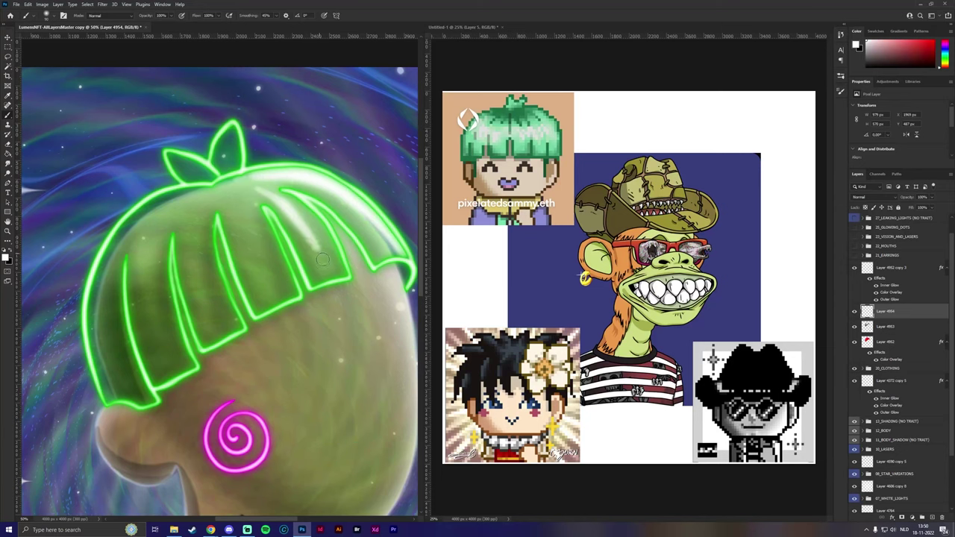
{"action": "left_click_drag", "start_coordinate": [334, 291], "coordinate": [342, 294]}
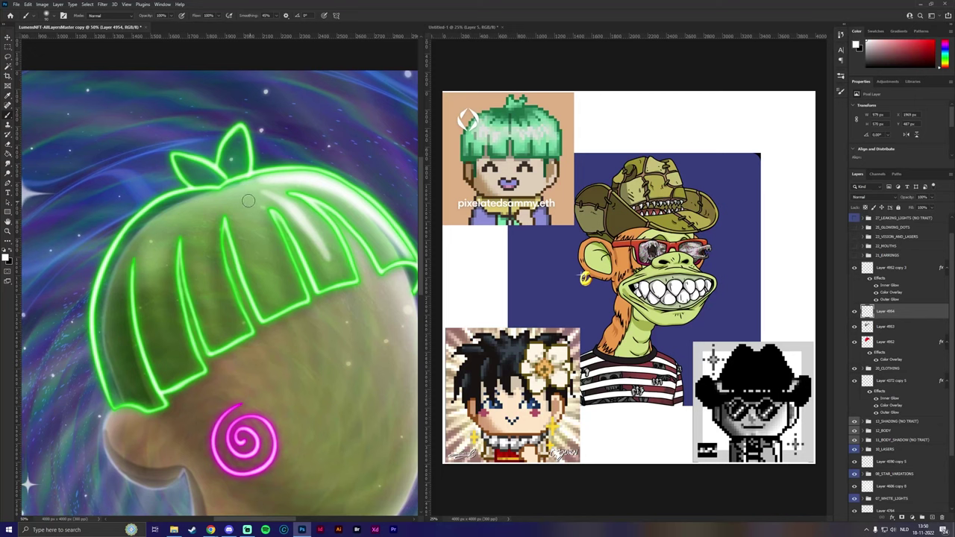
{"action": "mouse_move", "coordinate": [248, 200]}
{"action": "left_mouse_down"}
{"action": "mouse_move", "coordinate": [294, 300]}
{"action": "mouse_move", "coordinate": [352, 344]}
{"action": "mouse_move", "coordinate": [274, 236]}
{"action": "mouse_move", "coordinate": [233, 224]}
{"action": "mouse_move", "coordinate": [233, 235]}
{"action": "mouse_move", "coordinate": [238, 218]}
{"action": "mouse_move", "coordinate": [237, 306]}
{"action": "left_mouse_up"}
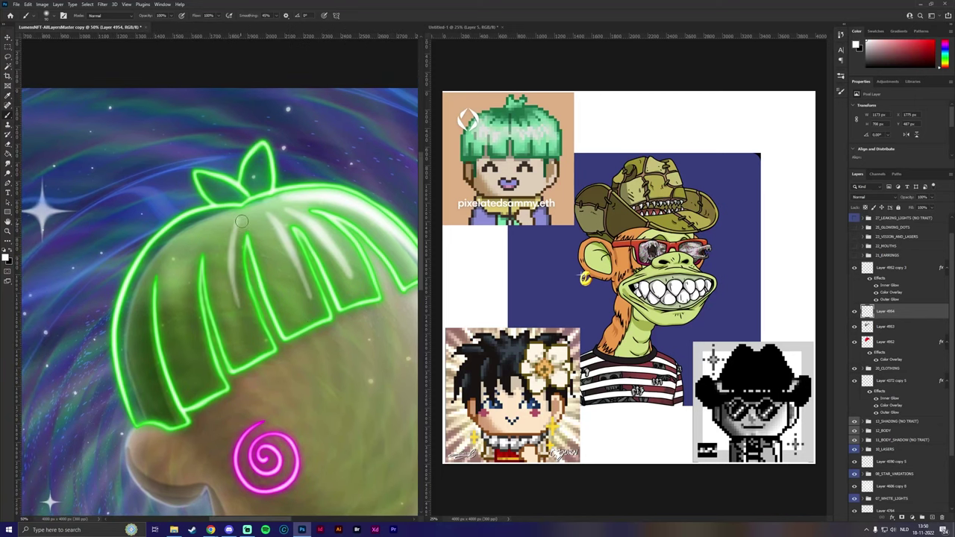
{"action": "left_click_drag", "start_coordinate": [241, 215], "coordinate": [234, 313]}
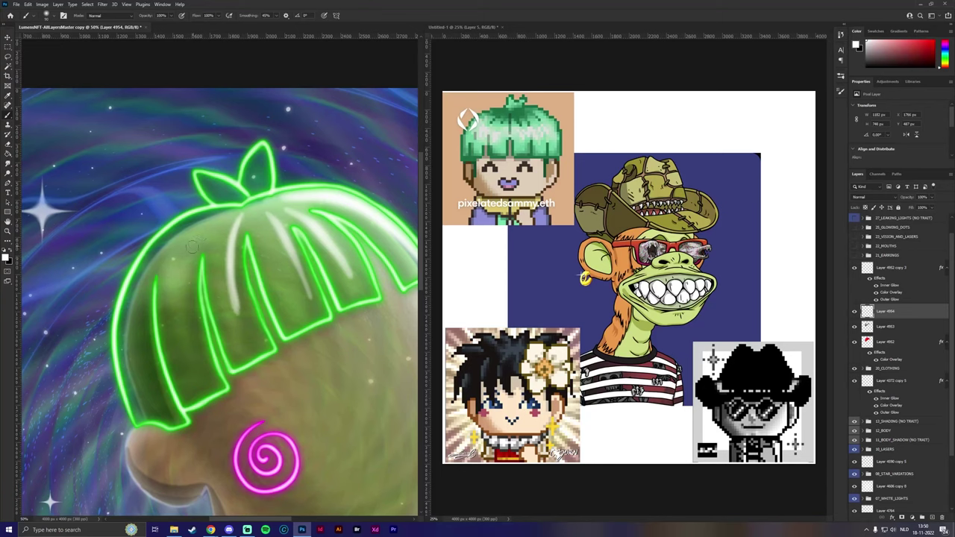
{"action": "mouse_move", "coordinate": [208, 223]}
{"action": "left_mouse_down"}
{"action": "mouse_move", "coordinate": [188, 270]}
{"action": "mouse_move", "coordinate": [188, 337]}
{"action": "left_mouse_up"}
{"action": "left_click_drag", "start_coordinate": [203, 227], "coordinate": [182, 318]}
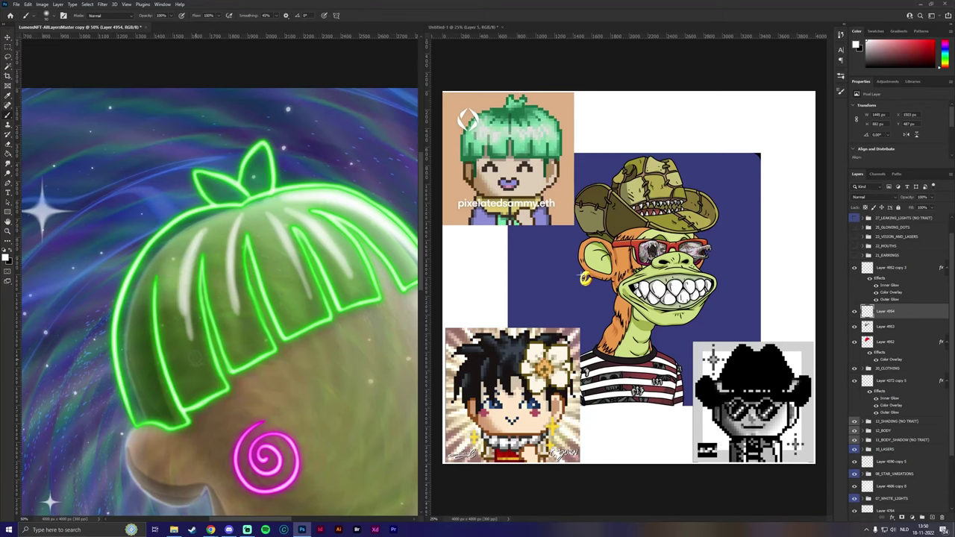
{"action": "left_click_drag", "start_coordinate": [315, 315], "coordinate": [295, 346]}
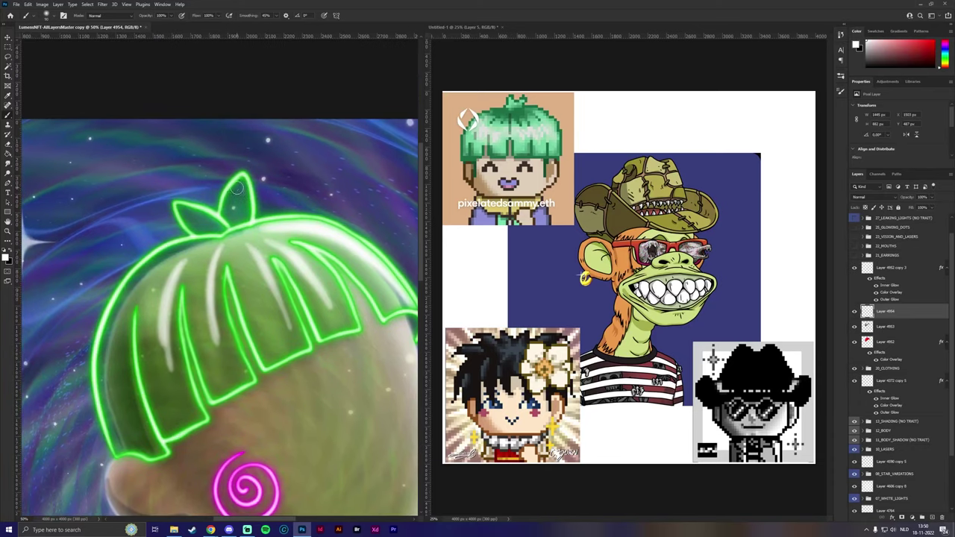
Step: Paint white highlights inside both leaves of the tuft and strengthen the highlight strokes on the hair
{"action": "mouse_move", "coordinate": [244, 212]}
{"action": "left_mouse_down"}
{"action": "mouse_move", "coordinate": [242, 184]}
{"action": "mouse_move", "coordinate": [241, 221]}
{"action": "mouse_move", "coordinate": [190, 220]}
{"action": "left_mouse_up"}
{"action": "mouse_move", "coordinate": [339, 348]}
{"action": "left_mouse_down"}
{"action": "mouse_move", "coordinate": [241, 328]}
{"action": "mouse_move", "coordinate": [273, 331]}
{"action": "left_mouse_up"}
{"action": "left_click_drag", "start_coordinate": [215, 286], "coordinate": [172, 225]}
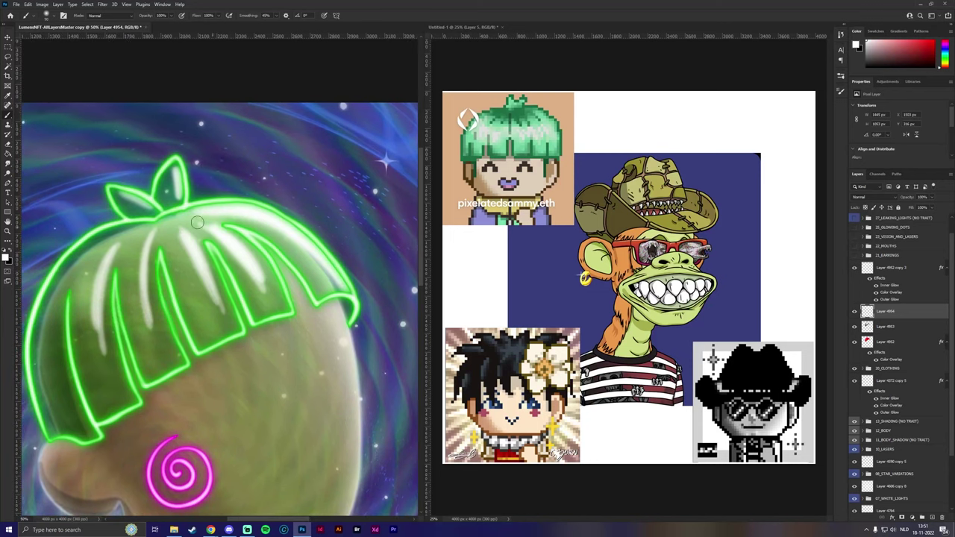
Step: Soften the white highlights by reapplying the last Gaussian Blur and lower the highlight layer's opacity
{"action": "key", "text": "ctrl+minus"}
{"action": "key", "text": "ctrl+minus"}
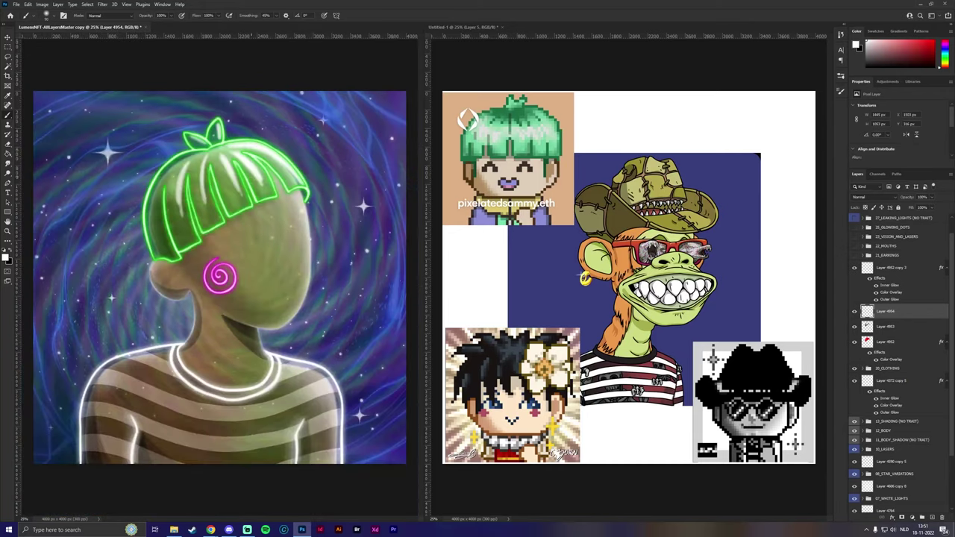
{"action": "left_click", "coordinate": [105, 6]}
{"action": "left_click", "coordinate": [244, 131]}
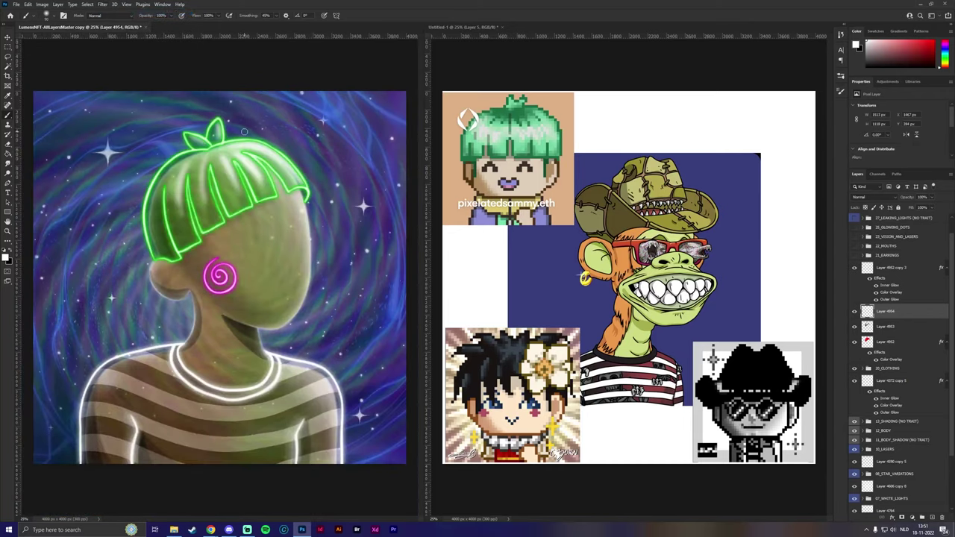
{"action": "left_click", "coordinate": [933, 198]}
{"action": "left_click_drag", "start_coordinate": [911, 208], "coordinate": [908, 208]}
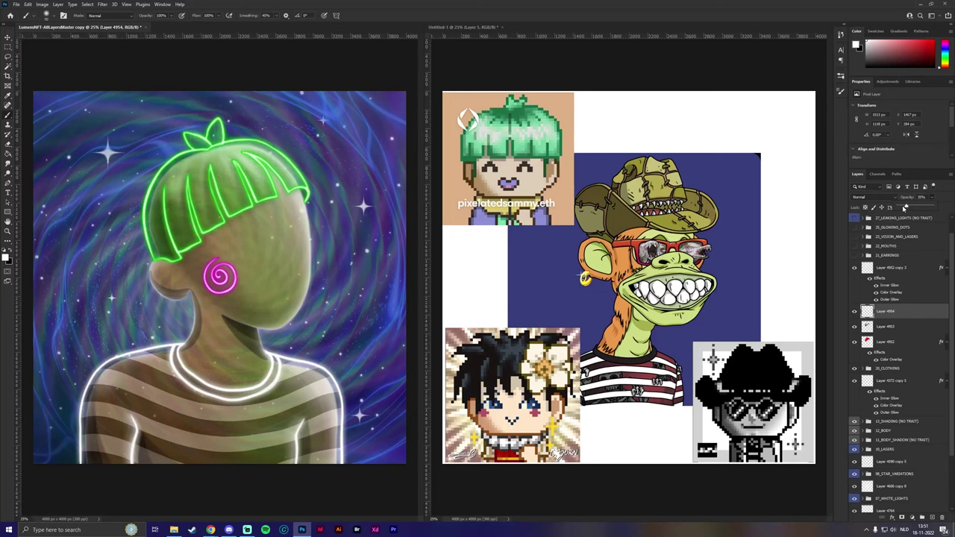
Step: Group the hair's outline, highlight, shading and fill layers together
{"action": "left_click", "coordinate": [892, 270]}
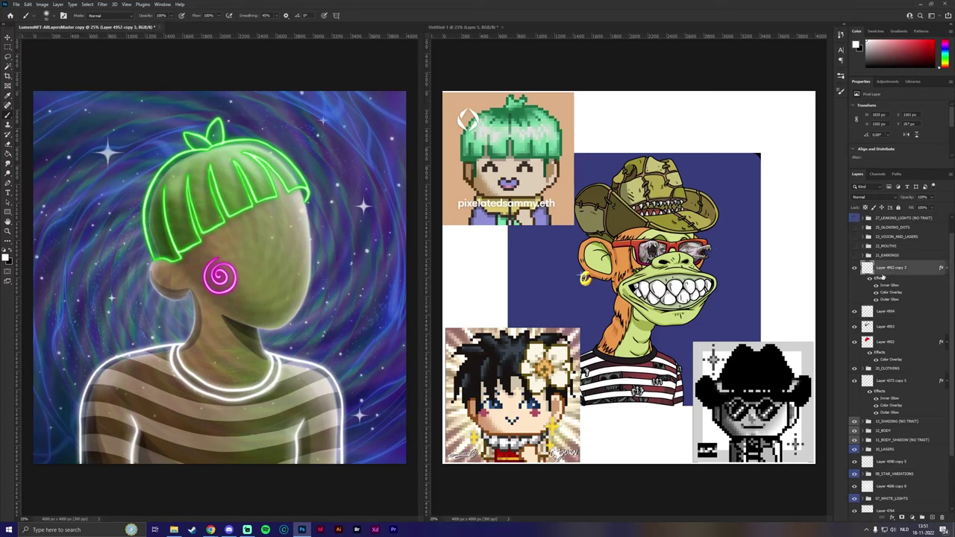
{"action": "left_click", "coordinate": [854, 268]}
{"action": "left_click", "coordinate": [854, 269]}
{"action": "left_click", "coordinate": [890, 343], "text": "shift"}
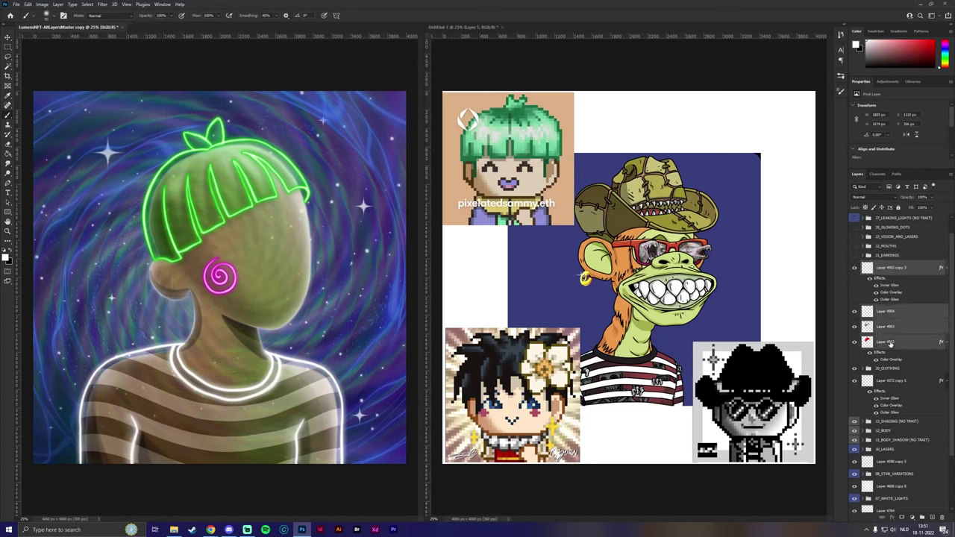
{"action": "key", "text": "ctrl+g"}
Step: Show the 21_EARRINGS, 22_MOUTHS and 23_VISION_AND_LASERS groups and briefly preview the glowing dots group
{"action": "left_click", "coordinate": [854, 274]}
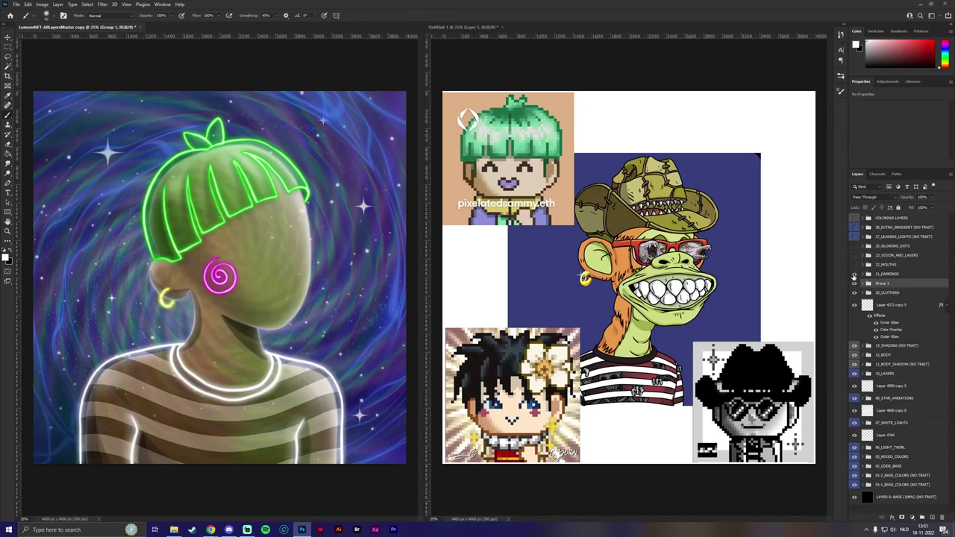
{"action": "left_click", "coordinate": [855, 265]}
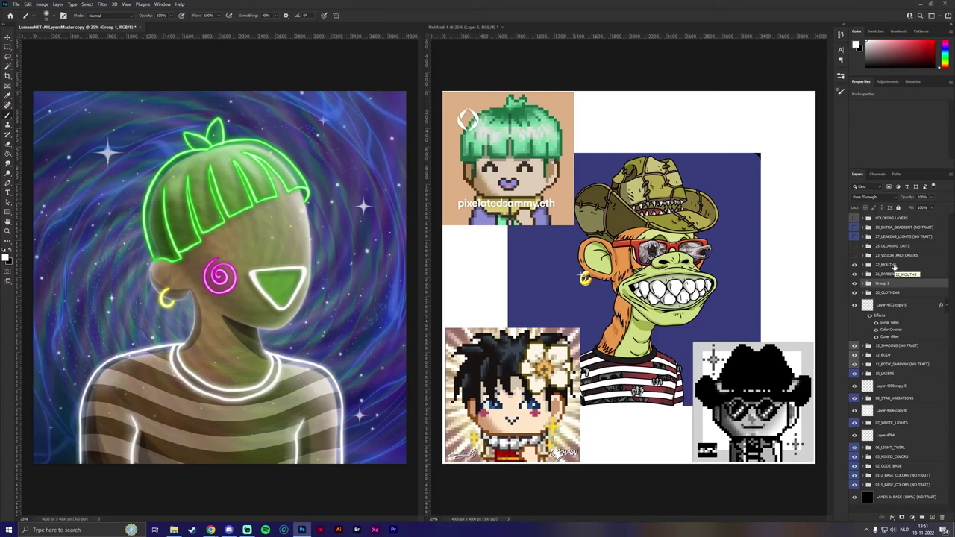
{"action": "left_click", "coordinate": [855, 255]}
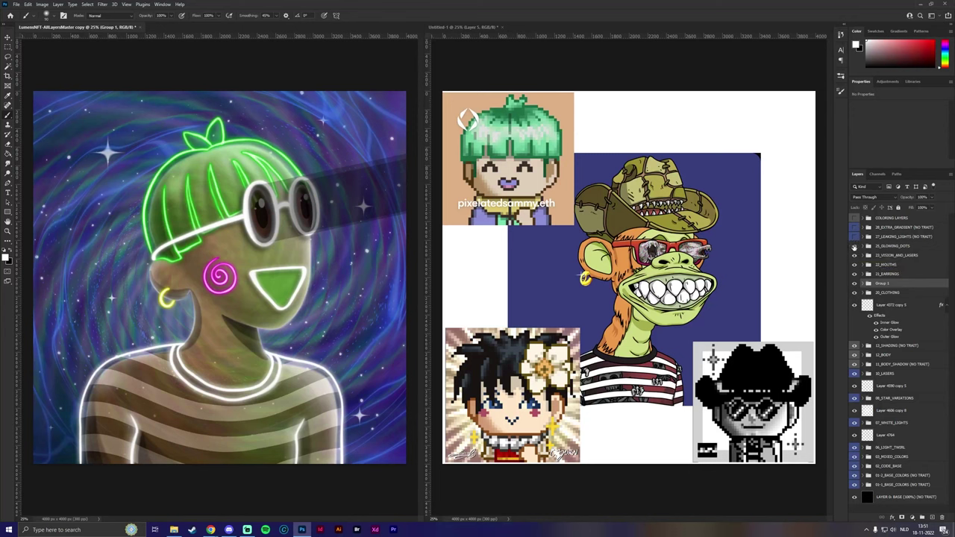
{"action": "left_click", "coordinate": [855, 246]}
{"action": "left_click", "coordinate": [855, 246]}
Step: Hide the lasers subgroup and the 03_BIG vision subgroup inside 23_VISION_AND_LASERS, keeping the standard vision shown
{"action": "left_click", "coordinate": [862, 255]}
{"action": "left_click", "coordinate": [854, 264]}
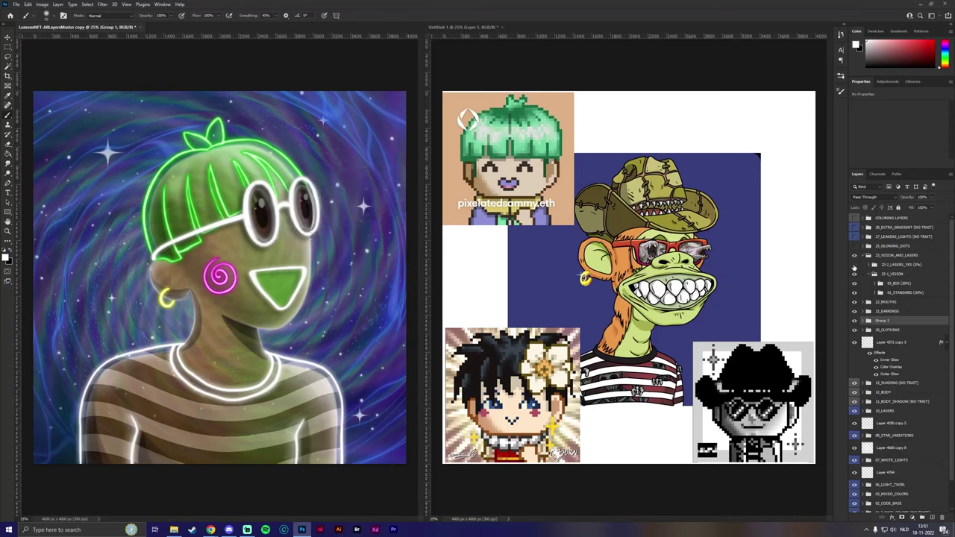
{"action": "left_click", "coordinate": [855, 274]}
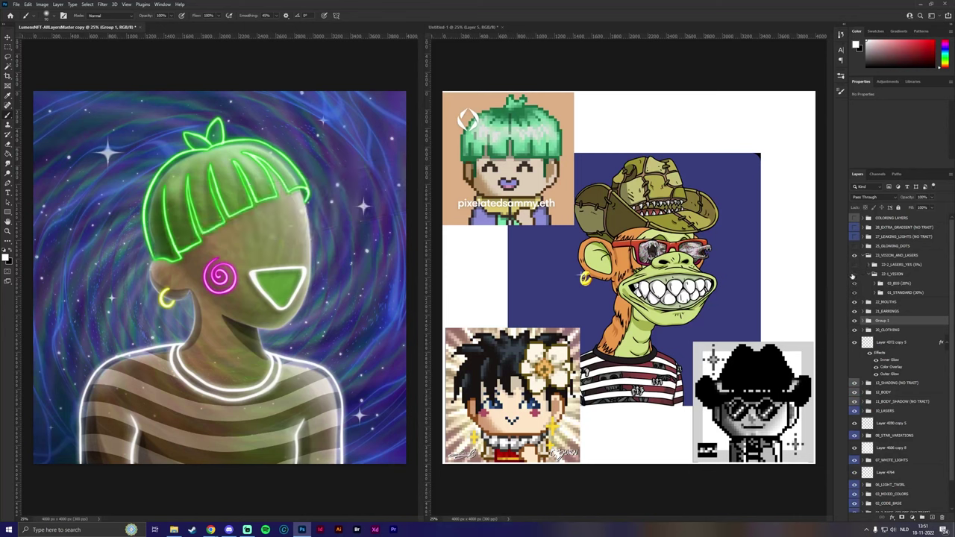
{"action": "left_click", "coordinate": [854, 274]}
{"action": "left_click", "coordinate": [854, 283]}
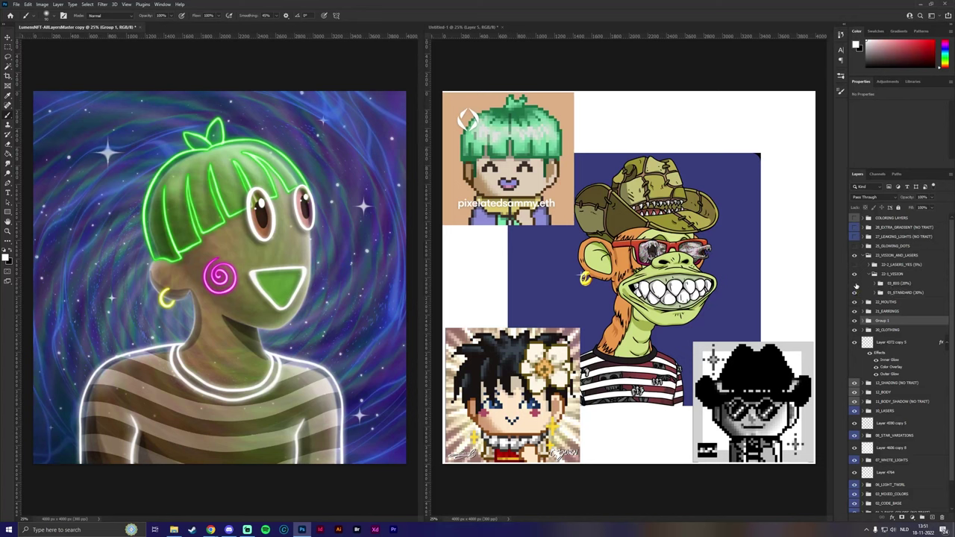
{"action": "left_click", "coordinate": [863, 255]}
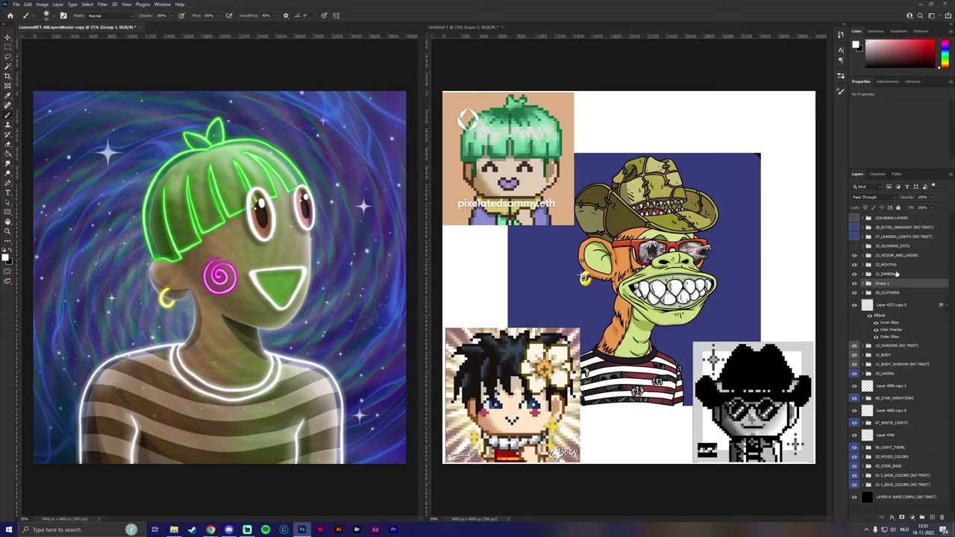
Step: Toggle the new hair group's visibility to check it, and rename the group HAIR
{"action": "left_click", "coordinate": [855, 284]}
{"action": "left_click", "coordinate": [855, 284]}
{"action": "double_click", "coordinate": [883, 284]}
{"action": "type", "text": "HAIR"}
{"action": "key", "text": "Return"}
Step: Copy the hat area from the ape reference's layer and paste it onto a new layer above the HAIR group
{"action": "left_click", "coordinate": [932, 517]}
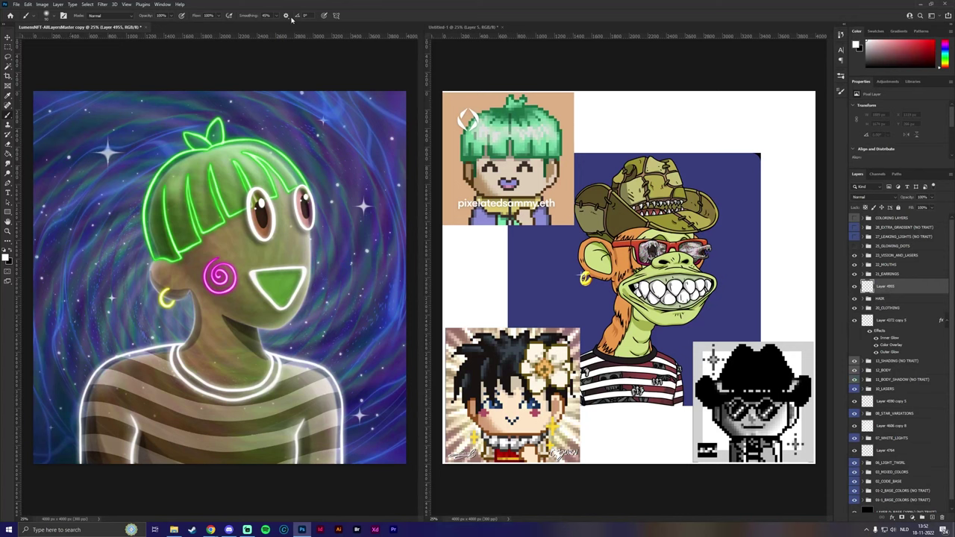
{"action": "left_click_drag", "start_coordinate": [276, 16], "coordinate": [262, 26]}
{"action": "left_click", "coordinate": [8, 58]}
{"action": "key", "text": "m"}
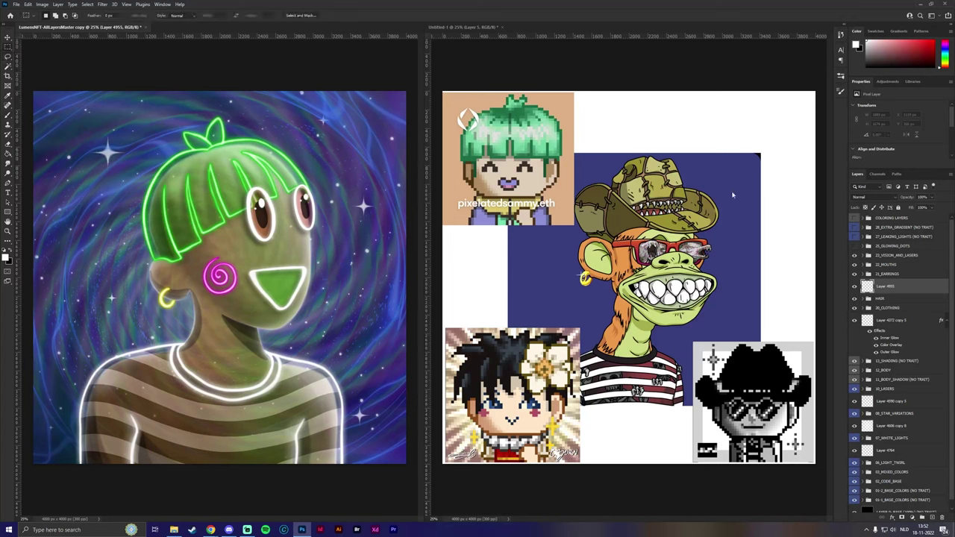
{"action": "left_click", "coordinate": [747, 226]}
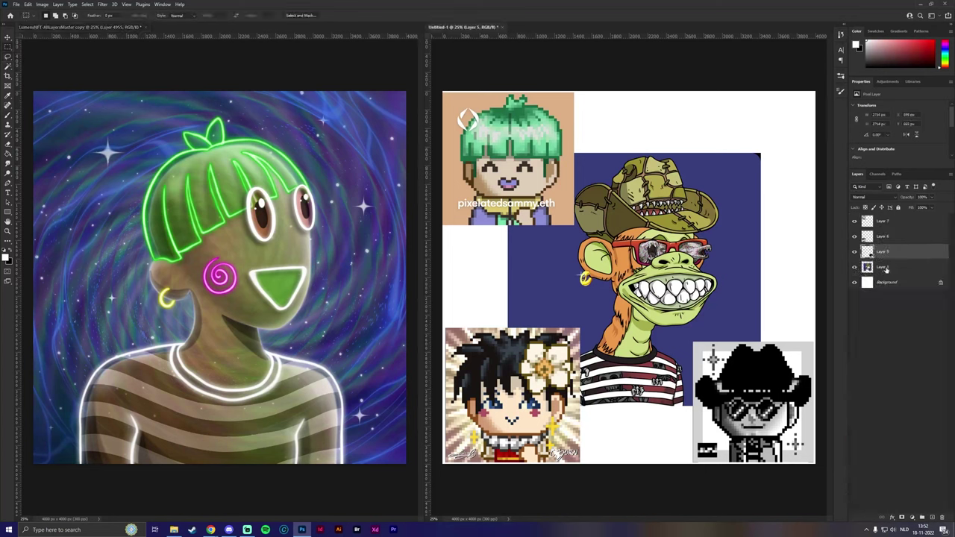
{"action": "left_click_drag", "start_coordinate": [558, 137], "coordinate": [743, 243]}
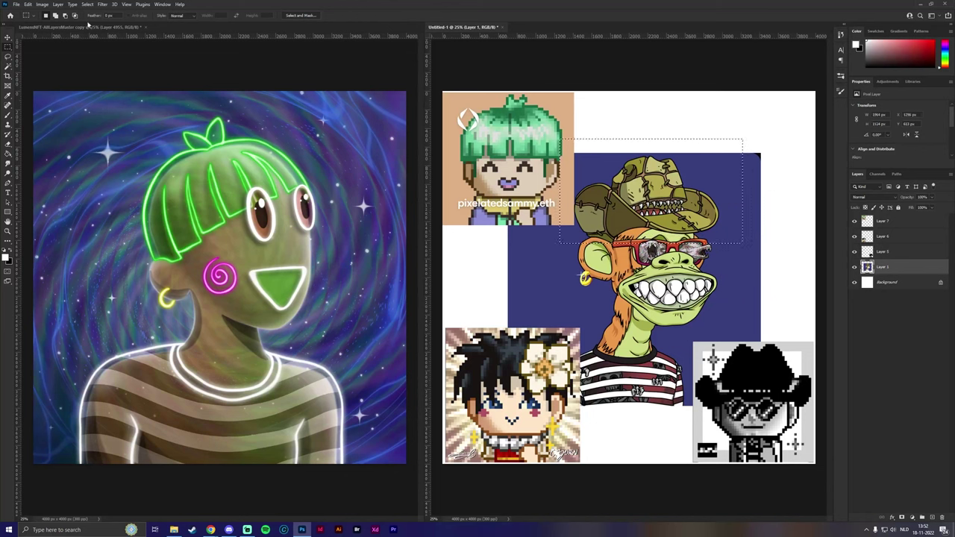
{"action": "left_click", "coordinate": [88, 26]}
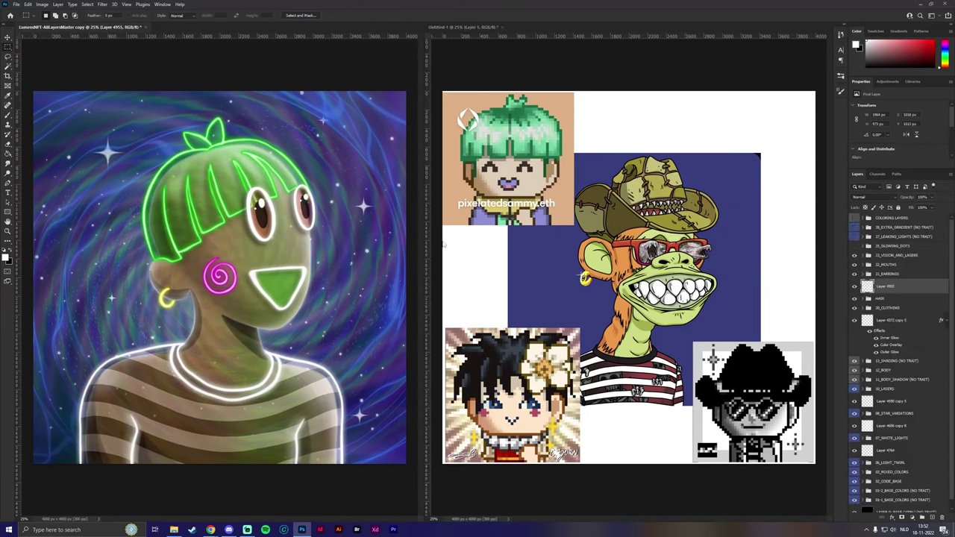
{"action": "key", "text": "ctrl+v"}
Step: Tilt the pasted hat slightly counterclockwise, move it over the head and lower its layer opacity to 42%
{"action": "key", "text": "ctrl+t"}
{"action": "left_click_drag", "start_coordinate": [317, 228], "coordinate": [328, 196]}
{"action": "left_click_drag", "start_coordinate": [300, 259], "coordinate": [302, 155]}
{"action": "left_click_drag", "start_coordinate": [932, 199], "coordinate": [913, 207]}
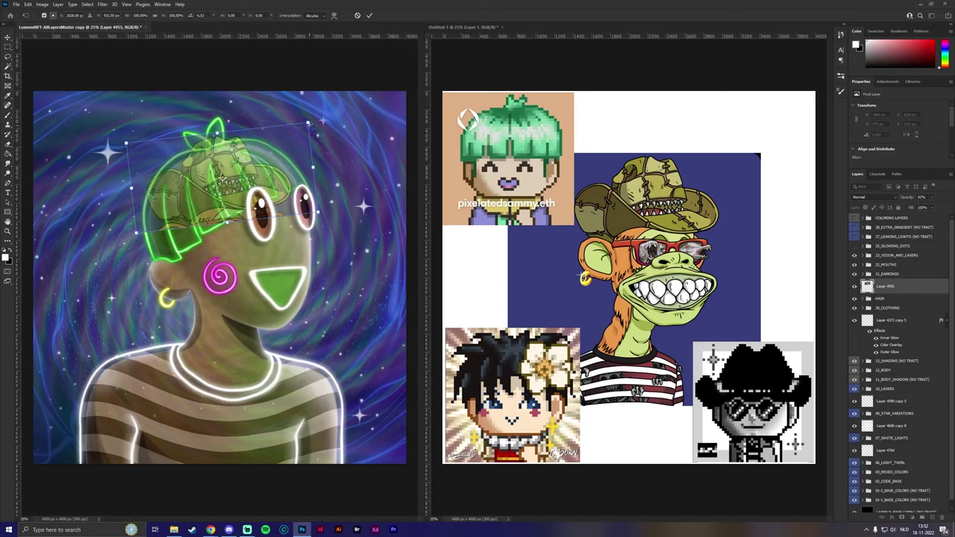
Step: Enlarge the hat reference to about 168% width and 159% height, tilting and positioning it over the crown to match the head
{"action": "left_click_drag", "start_coordinate": [309, 124], "coordinate": [333, 85]}
{"action": "left_click_drag", "start_coordinate": [397, 112], "coordinate": [383, 84]}
{"action": "left_click_drag", "start_coordinate": [314, 160], "coordinate": [349, 108]}
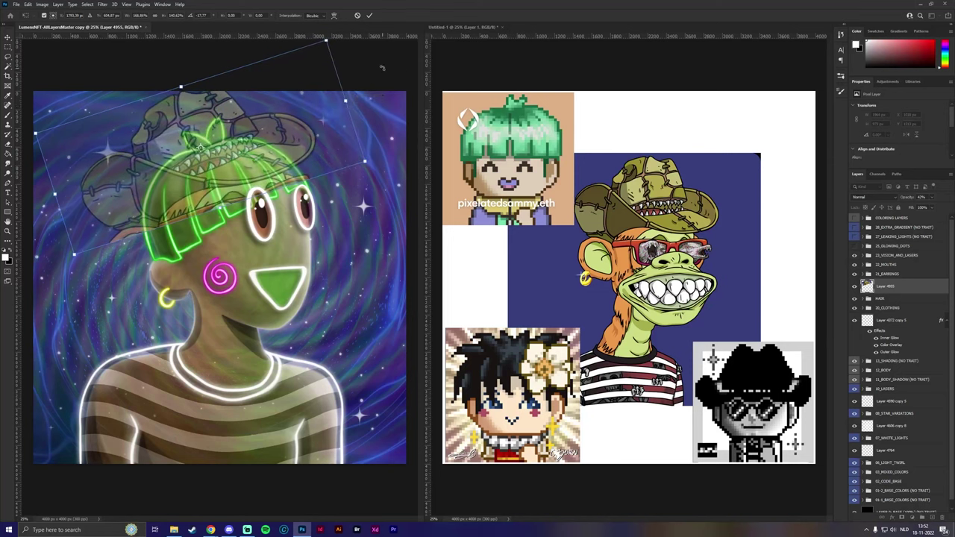
{"action": "left_click_drag", "start_coordinate": [382, 68], "coordinate": [401, 88]}
{"action": "left_click_drag", "start_coordinate": [308, 147], "coordinate": [321, 138]}
{"action": "left_click_drag", "start_coordinate": [63, 173], "coordinate": [61, 174]}
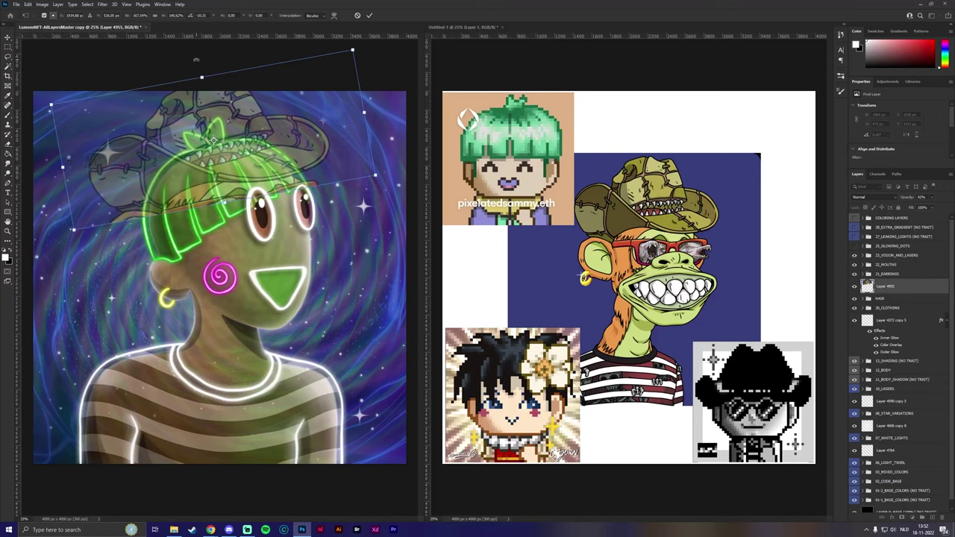
{"action": "left_click_drag", "start_coordinate": [201, 76], "coordinate": [198, 61]}
{"action": "left_click_drag", "start_coordinate": [139, 59], "coordinate": [137, 61]}
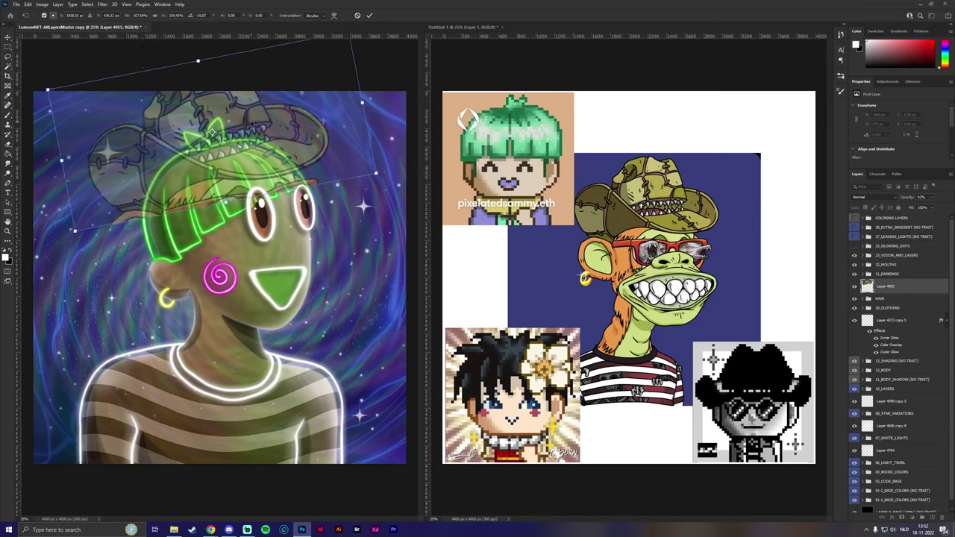
{"action": "left_click_drag", "start_coordinate": [251, 124], "coordinate": [249, 127]}
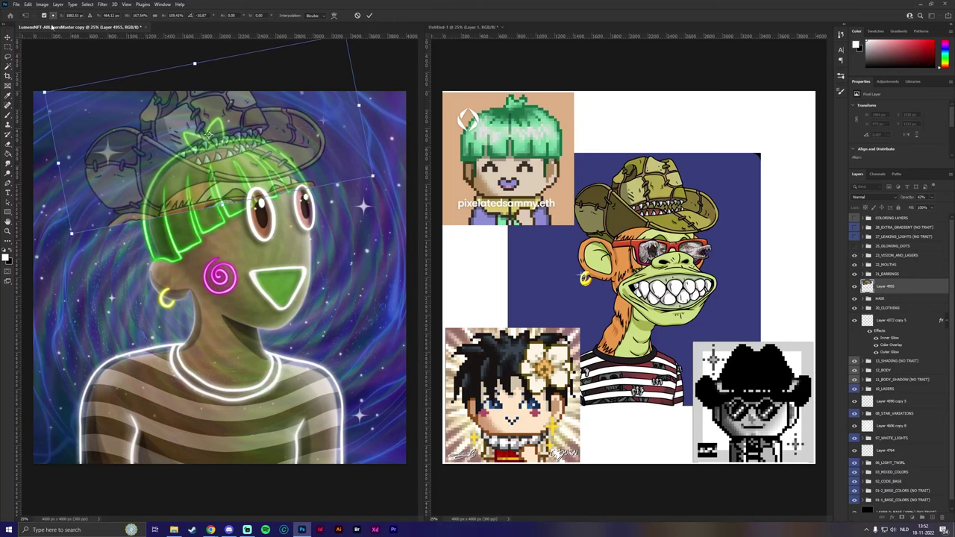
Step: Warp the hat reference, raising the brim's front underside and pulling its rear end inward
{"action": "left_click", "coordinate": [28, 4]}
{"action": "mouse_move", "coordinate": [67, 176]}
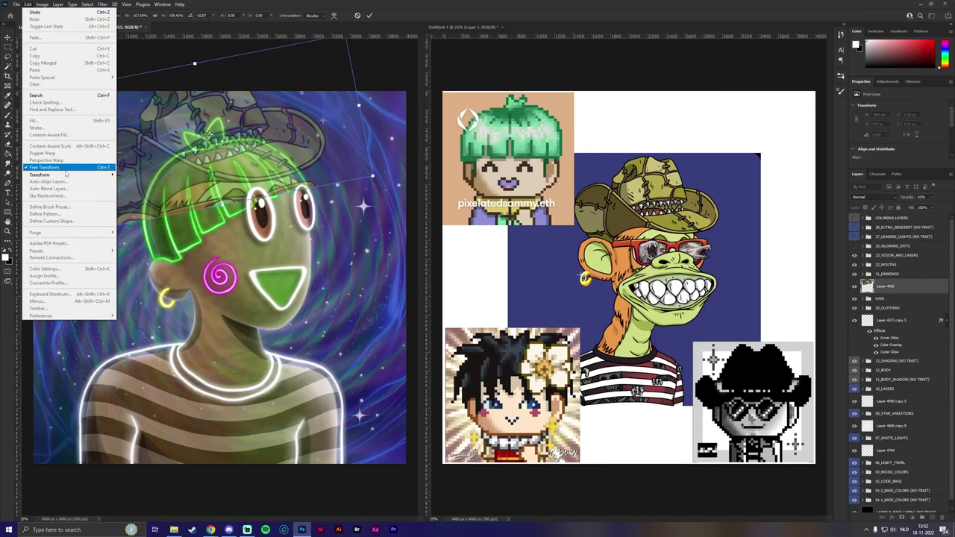
{"action": "left_click", "coordinate": [127, 225]}
{"action": "left_click_drag", "start_coordinate": [260, 199], "coordinate": [252, 188]}
{"action": "left_click_drag", "start_coordinate": [91, 187], "coordinate": [100, 186]}
{"action": "mouse_move", "coordinate": [348, 41]}
{"action": "left_mouse_down"}
{"action": "mouse_move", "coordinate": [345, 54]}
{"action": "mouse_move", "coordinate": [345, 41]}
{"action": "left_mouse_up"}
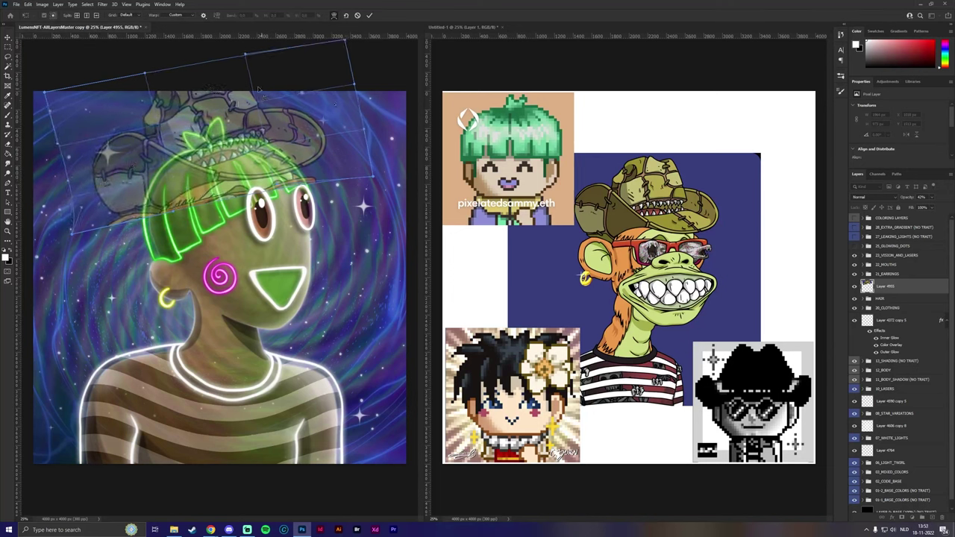
Step: Refine the hat reference's warp, lowering the brim's rear end, pulling its front end inward and adjusting the crown, and apply it
{"action": "left_click_drag", "start_coordinate": [88, 229], "coordinate": [90, 248]}
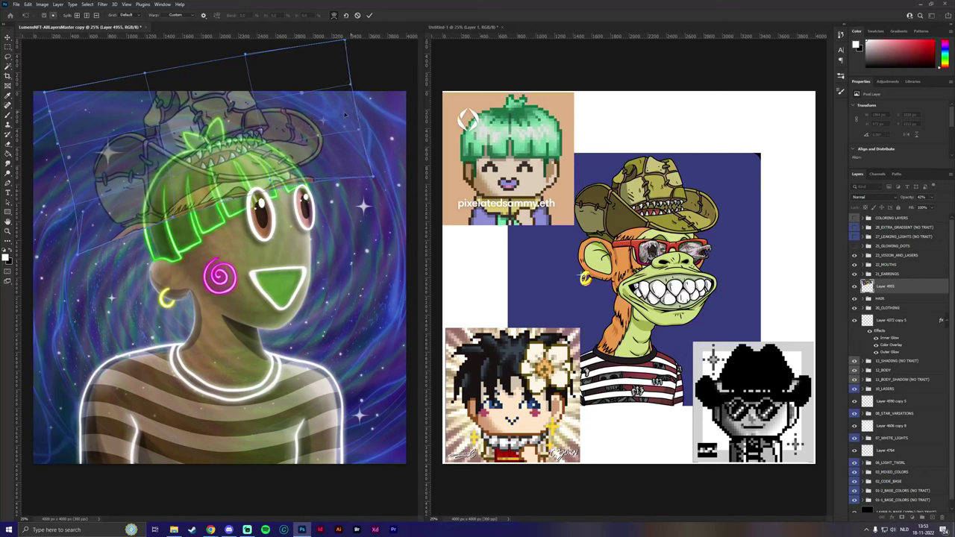
{"action": "left_click_drag", "start_coordinate": [346, 115], "coordinate": [334, 126]}
{"action": "left_click_drag", "start_coordinate": [223, 114], "coordinate": [220, 128]}
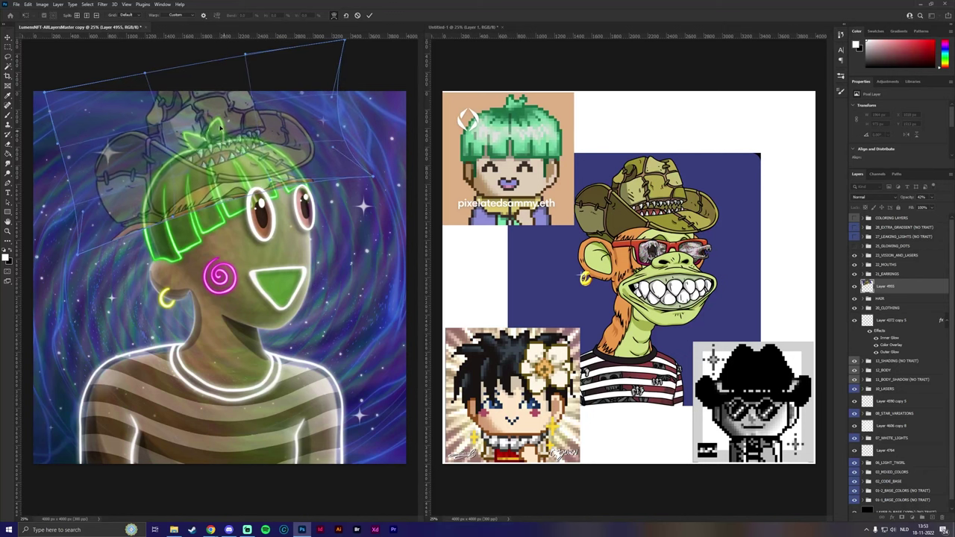
{"action": "left_click_drag", "start_coordinate": [330, 76], "coordinate": [344, 52]}
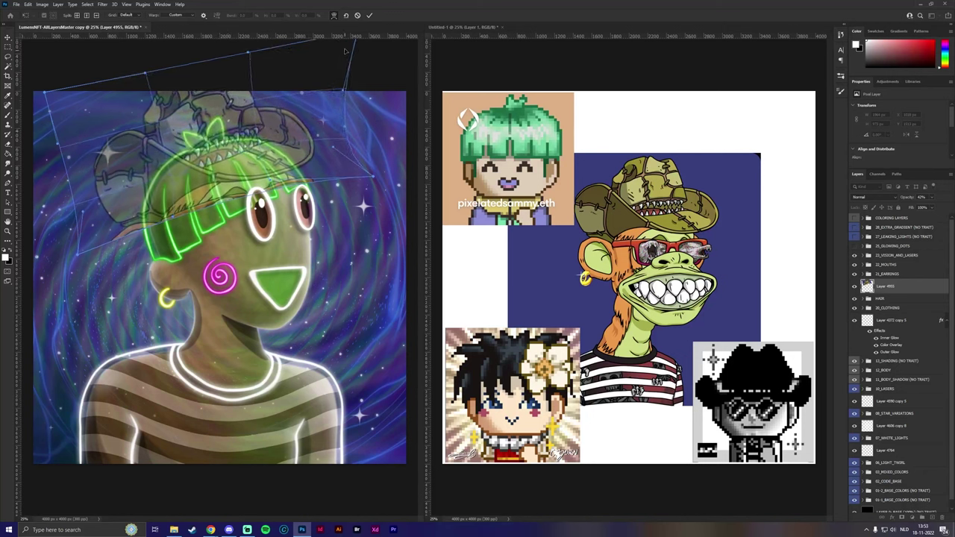
{"action": "left_click_drag", "start_coordinate": [135, 97], "coordinate": [146, 87]}
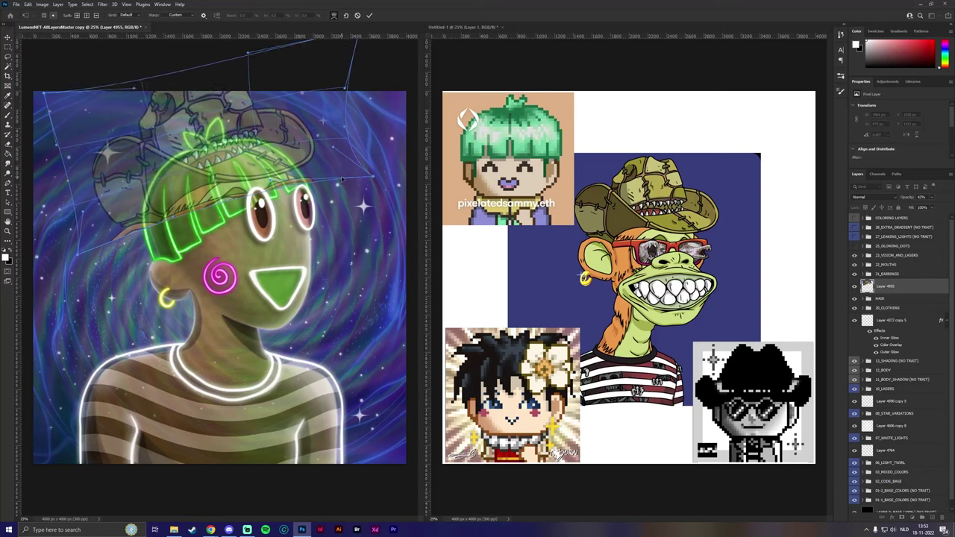
{"action": "left_click", "coordinate": [7, 37]}
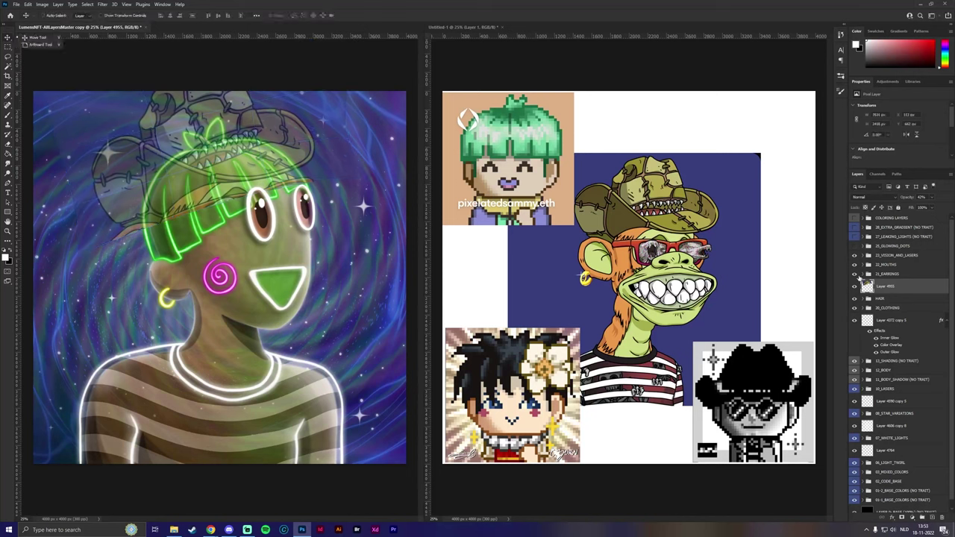
Step: Add a layer above the hat reference and roughly sketch the hat's brim and crown outlines over it with a thin white brush
{"action": "left_click", "coordinate": [931, 517]}
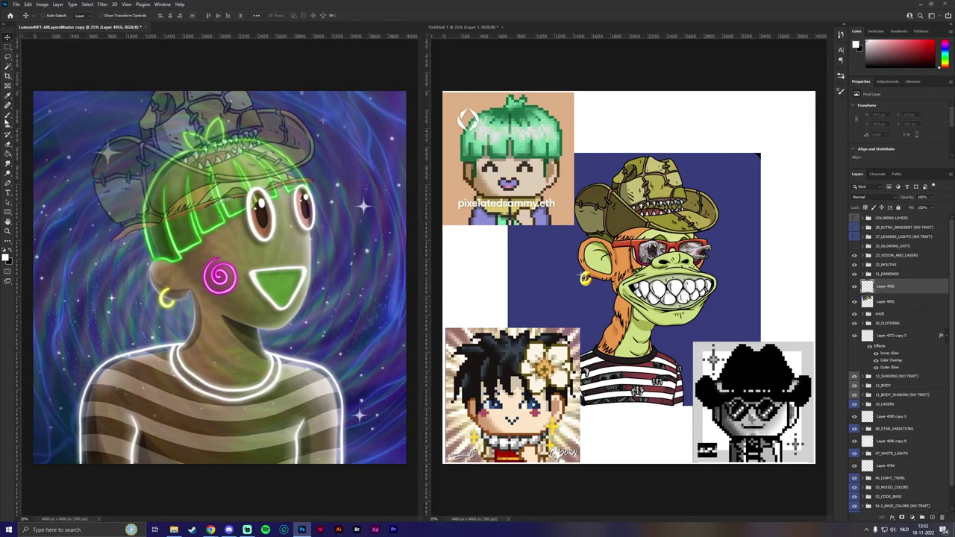
{"action": "left_click", "coordinate": [8, 116]}
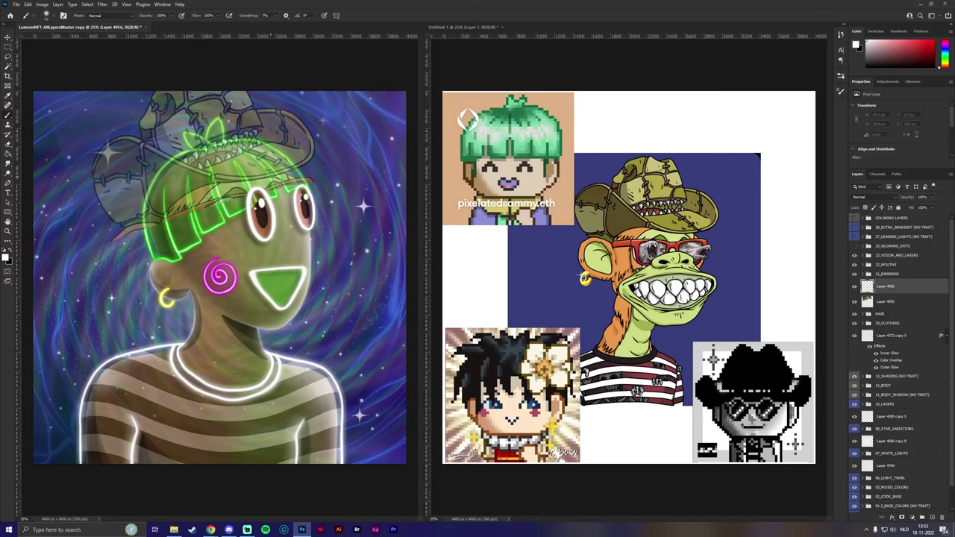
{"action": "left_click_drag", "start_coordinate": [273, 176], "coordinate": [309, 171]}
{"action": "mouse_move", "coordinate": [253, 180]}
{"action": "left_mouse_down"}
{"action": "mouse_move", "coordinate": [139, 143]}
{"action": "mouse_move", "coordinate": [110, 147]}
{"action": "mouse_move", "coordinate": [97, 193]}
{"action": "mouse_move", "coordinate": [135, 236]}
{"action": "mouse_move", "coordinate": [201, 185]}
{"action": "mouse_move", "coordinate": [263, 180]}
{"action": "left_mouse_up"}
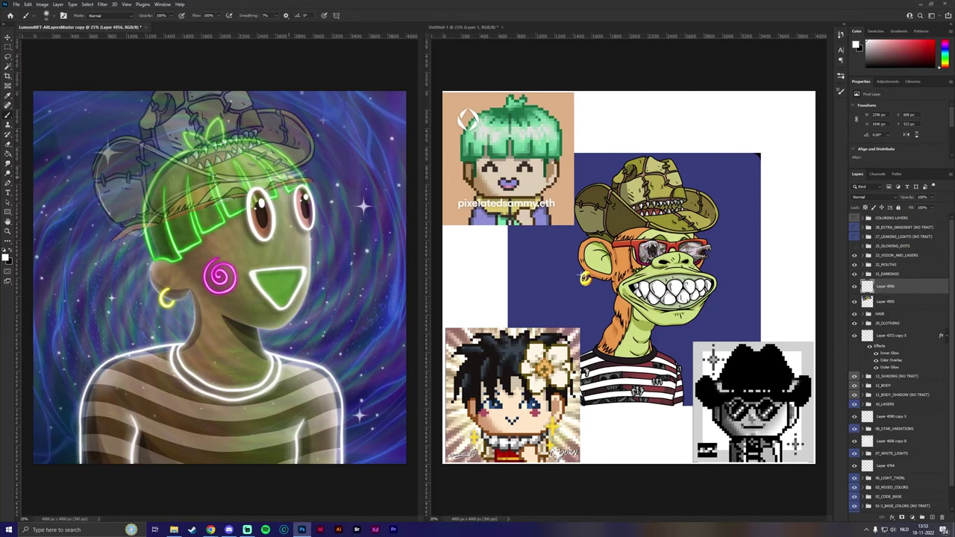
{"action": "mouse_move", "coordinate": [142, 235]}
{"action": "left_mouse_down"}
{"action": "mouse_move", "coordinate": [98, 218]}
{"action": "mouse_move", "coordinate": [91, 170]}
{"action": "mouse_move", "coordinate": [138, 124]}
{"action": "mouse_move", "coordinate": [148, 93]}
{"action": "left_mouse_up"}
{"action": "mouse_move", "coordinate": [248, 94]}
{"action": "left_mouse_down"}
{"action": "mouse_move", "coordinate": [277, 143]}
{"action": "mouse_move", "coordinate": [267, 142]}
{"action": "mouse_move", "coordinate": [304, 147]}
{"action": "mouse_move", "coordinate": [296, 119]}
{"action": "mouse_move", "coordinate": [261, 112]}
{"action": "left_mouse_up"}
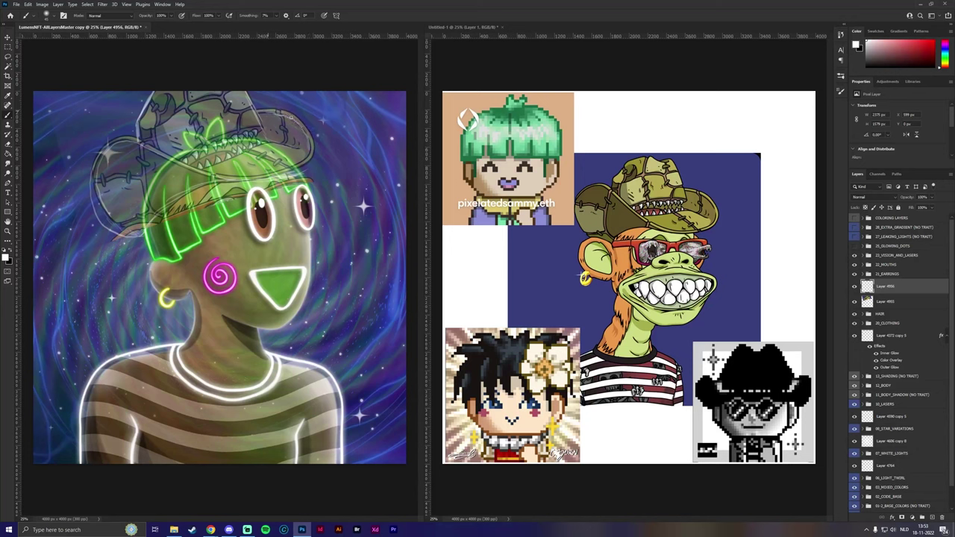
{"action": "mouse_move", "coordinate": [306, 171]}
{"action": "left_mouse_down"}
{"action": "mouse_move", "coordinate": [313, 146]}
{"action": "mouse_move", "coordinate": [306, 123]}
{"action": "mouse_move", "coordinate": [271, 110]}
{"action": "mouse_move", "coordinate": [308, 123]}
{"action": "left_mouse_up"}
Step: Hide the hat reference layer and scale the hat sketch to about 105% width and 91% height, repositioning it over the head
{"action": "left_click", "coordinate": [854, 302]}
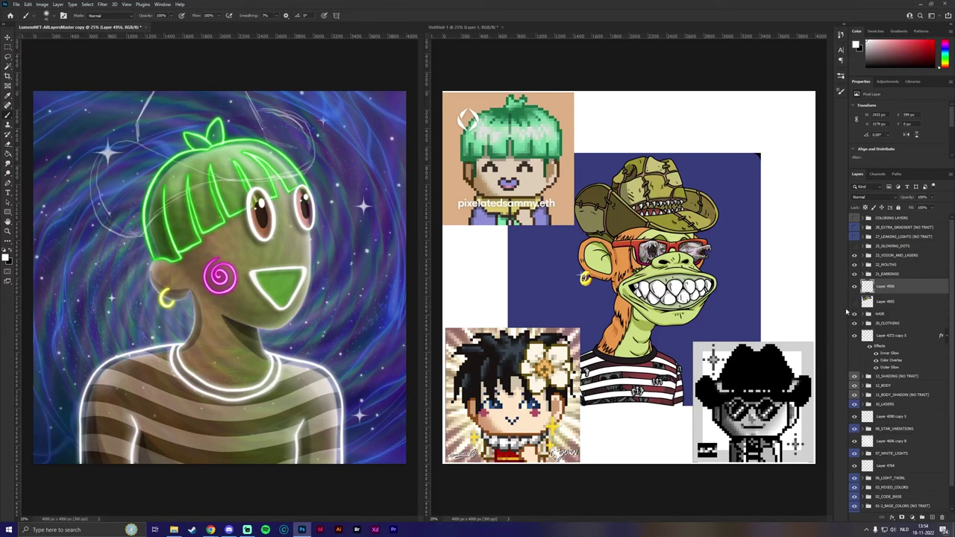
{"action": "key", "text": "ctrl+t"}
{"action": "left_click_drag", "start_coordinate": [203, 90], "coordinate": [203, 96]}
{"action": "left_click_drag", "start_coordinate": [248, 140], "coordinate": [250, 141]}
{"action": "left_click_drag", "start_coordinate": [319, 152], "coordinate": [302, 166]}
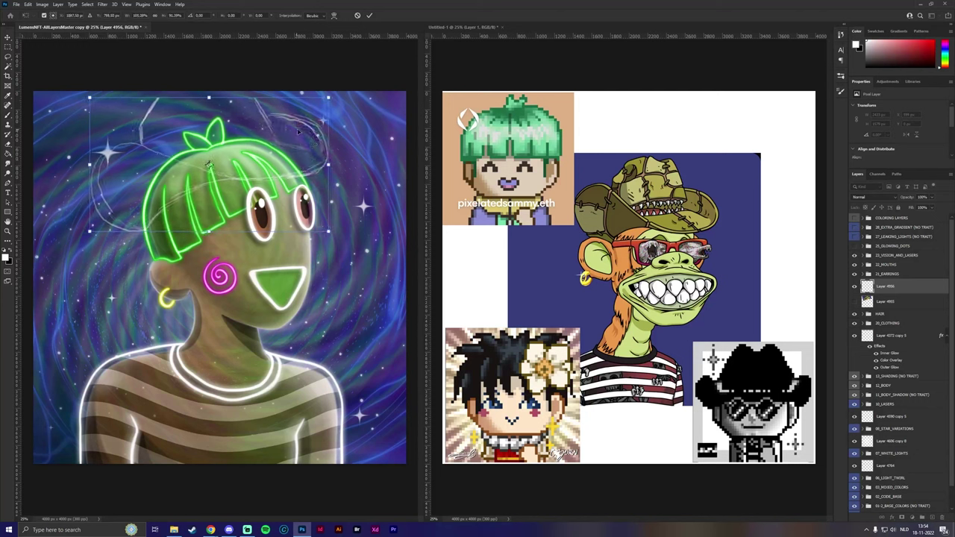
Step: Warp the hat sketch slightly, raising the brim's underside and pulling its front end inward, and widen it to about 109%
{"action": "left_click", "coordinate": [28, 4]}
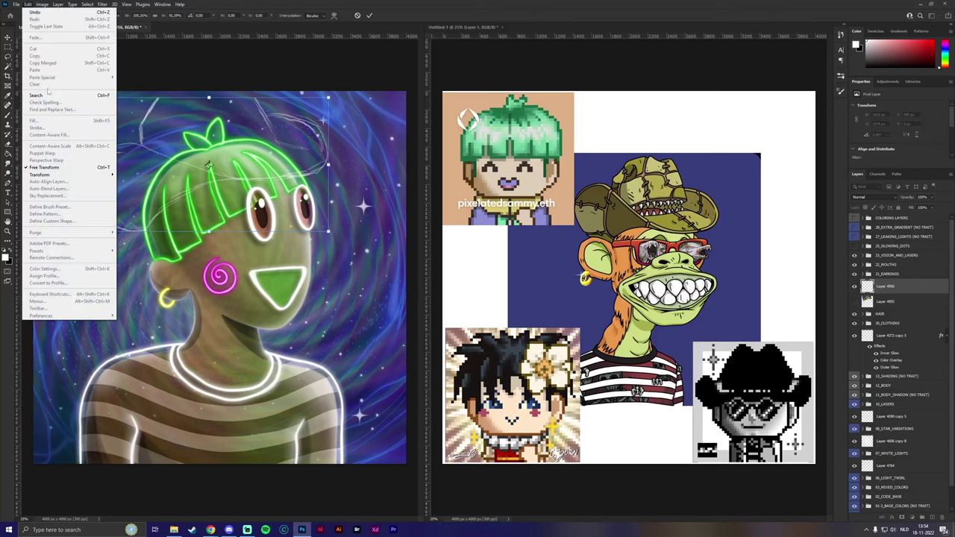
{"action": "mouse_move", "coordinate": [61, 176]}
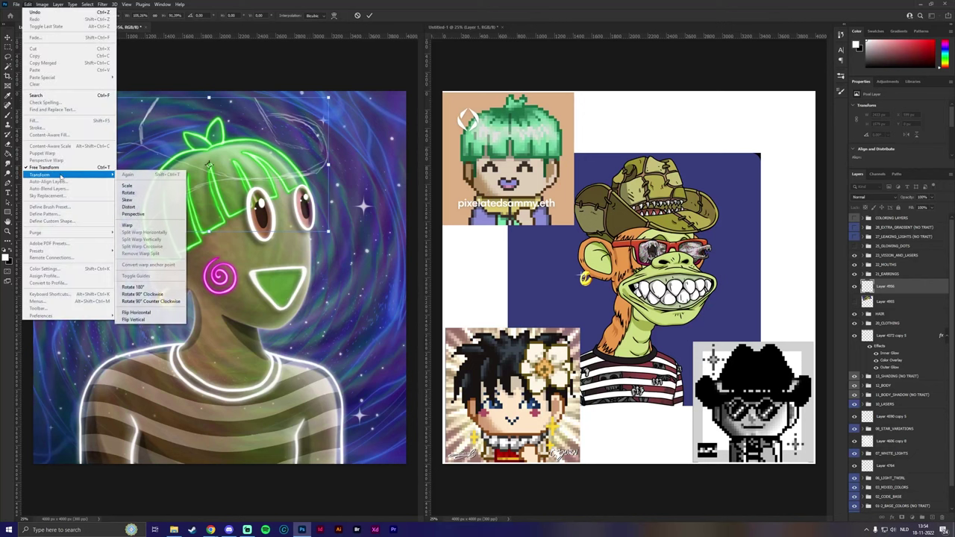
{"action": "left_click", "coordinate": [129, 225]}
{"action": "left_click_drag", "start_coordinate": [115, 135], "coordinate": [117, 136]}
{"action": "left_click_drag", "start_coordinate": [233, 216], "coordinate": [233, 210]}
{"action": "left_click_drag", "start_coordinate": [325, 158], "coordinate": [320, 160]}
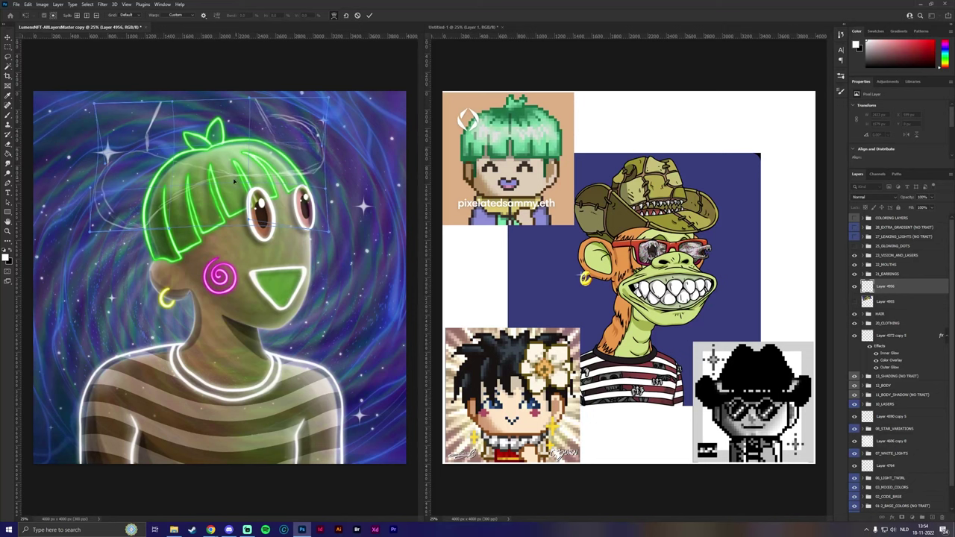
{"action": "key", "text": "ctrl+t"}
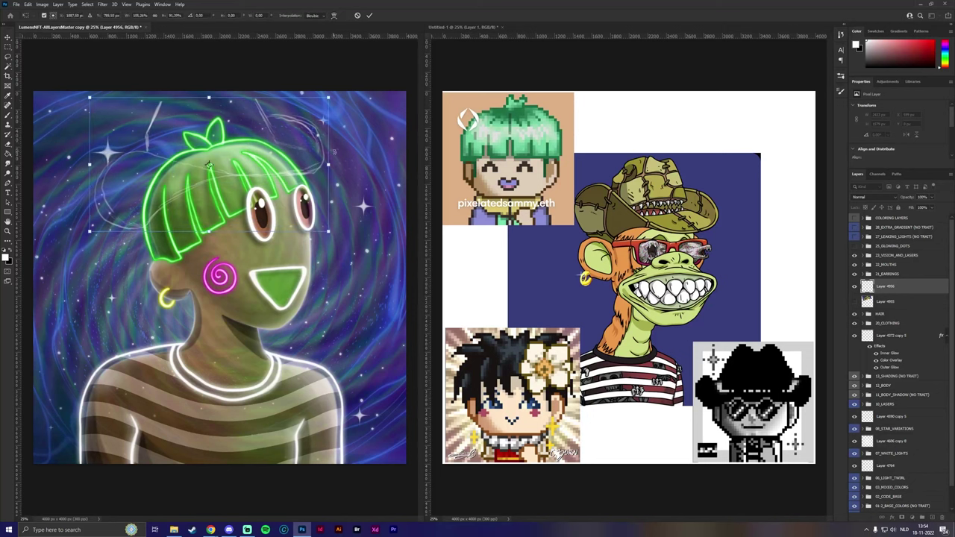
{"action": "left_click_drag", "start_coordinate": [333, 160], "coordinate": [339, 154]}
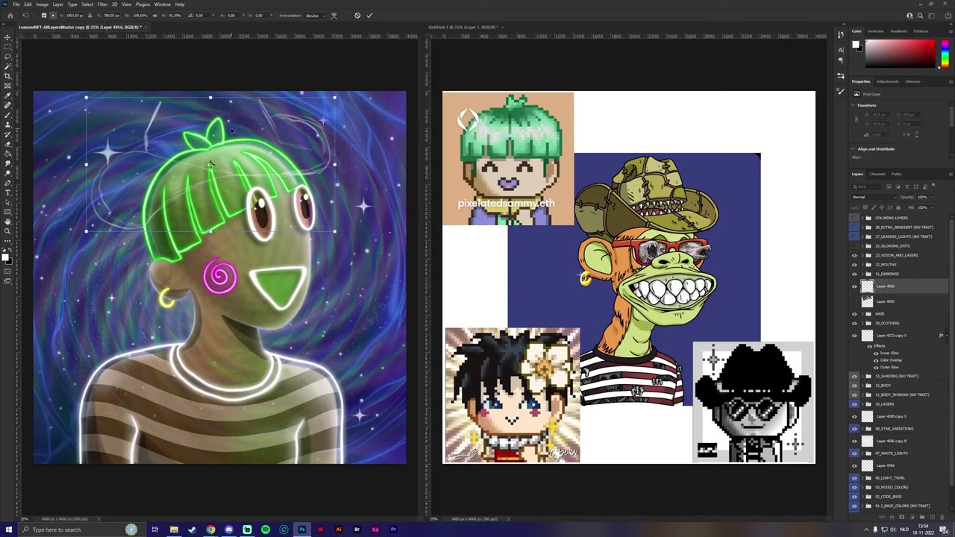
{"action": "key", "text": "Return"}
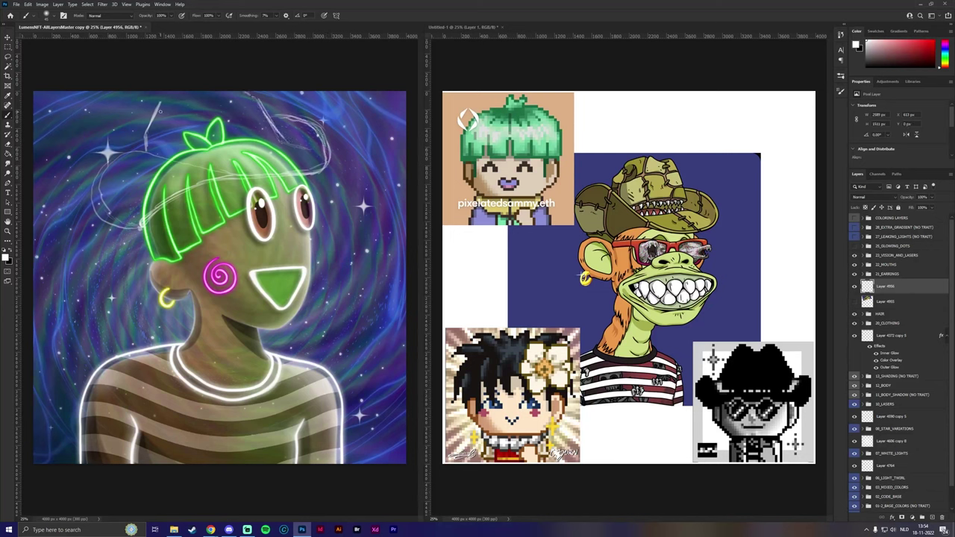
Step: Redraw the hat sketch with more white brush strokes, extending the crown's sides and reinforcing the brim's lower edge and rear curl
{"action": "mouse_move", "coordinate": [152, 118]}
{"action": "left_mouse_down"}
{"action": "mouse_move", "coordinate": [176, 97]}
{"action": "mouse_move", "coordinate": [243, 85]}
{"action": "mouse_move", "coordinate": [288, 148]}
{"action": "left_mouse_up"}
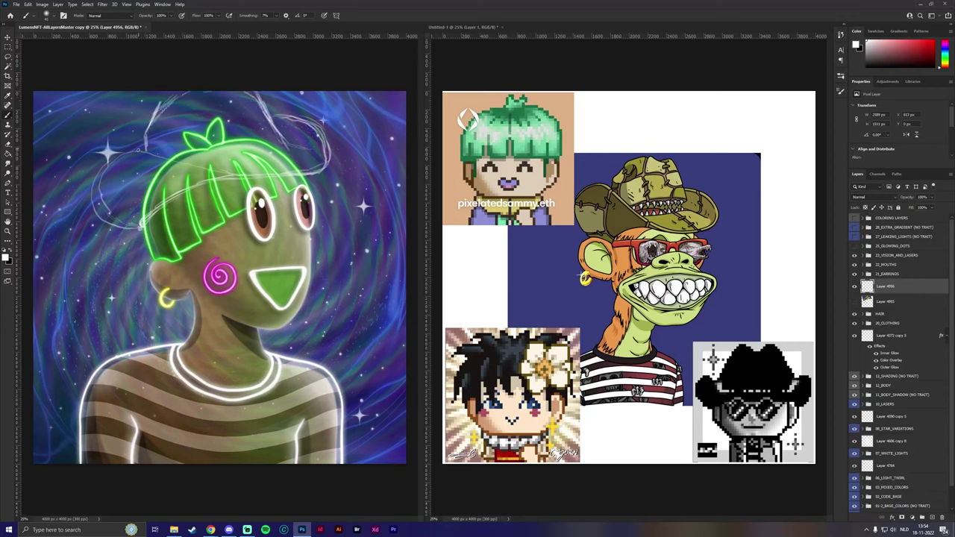
{"action": "left_click_drag", "start_coordinate": [198, 162], "coordinate": [215, 171]}
{"action": "left_click_drag", "start_coordinate": [278, 172], "coordinate": [323, 167]}
{"action": "mouse_move", "coordinate": [238, 173]}
{"action": "left_mouse_down"}
{"action": "mouse_move", "coordinate": [123, 154]}
{"action": "mouse_move", "coordinate": [102, 170]}
{"action": "mouse_move", "coordinate": [159, 150]}
{"action": "mouse_move", "coordinate": [95, 205]}
{"action": "mouse_move", "coordinate": [137, 226]}
{"action": "left_mouse_up"}
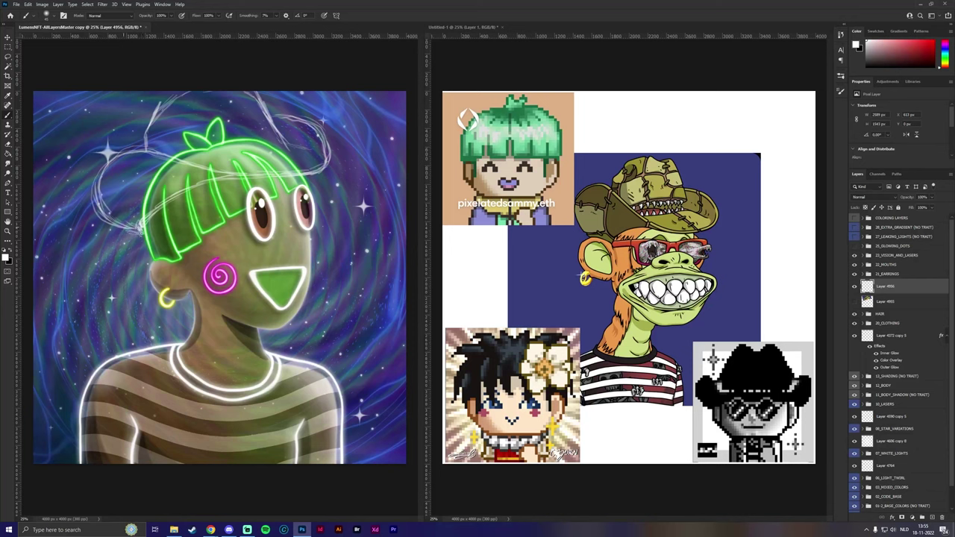
{"action": "mouse_move", "coordinate": [104, 222]}
{"action": "left_mouse_down"}
{"action": "mouse_move", "coordinate": [139, 236]}
{"action": "mouse_move", "coordinate": [97, 214]}
{"action": "mouse_move", "coordinate": [93, 182]}
{"action": "left_mouse_up"}
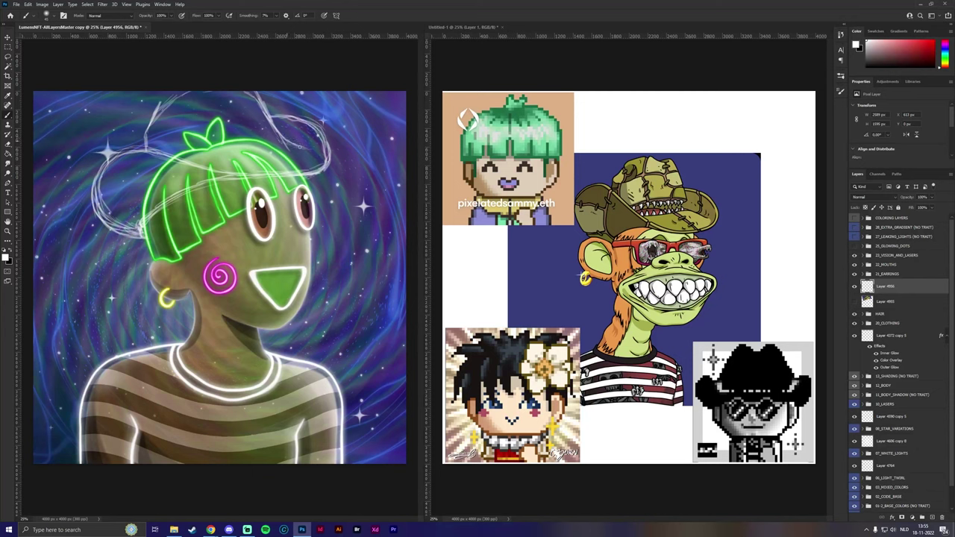
{"action": "left_click_drag", "start_coordinate": [141, 137], "coordinate": [188, 94]}
{"action": "left_click_drag", "start_coordinate": [243, 91], "coordinate": [297, 150]}
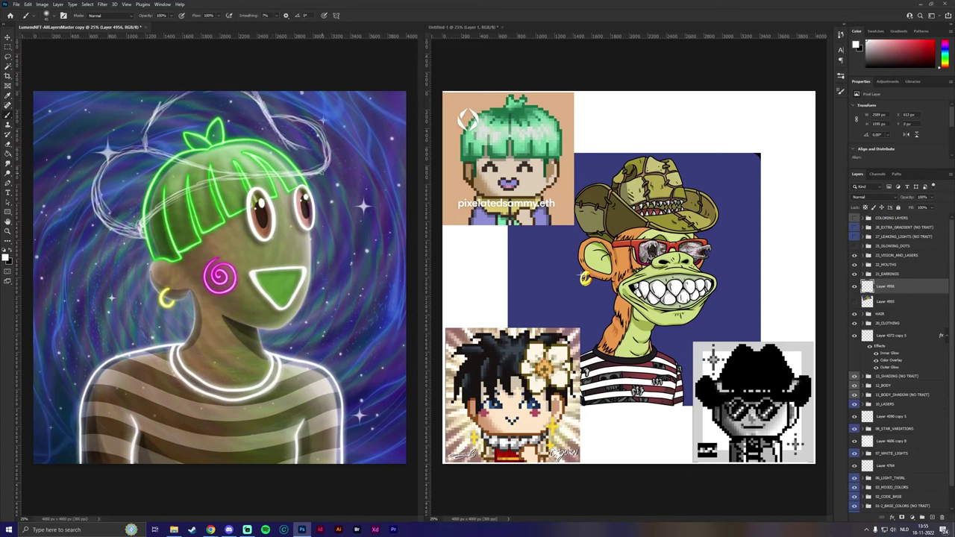
Step: Show the 03_BIG glasses group inside 22-1_VISION and expand its contents
{"action": "left_click", "coordinate": [863, 255]}
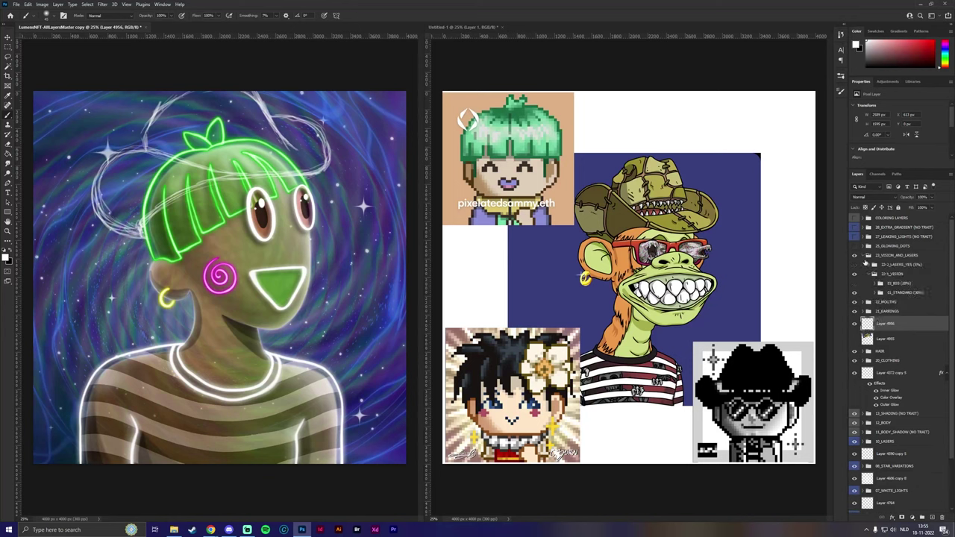
{"action": "left_click", "coordinate": [854, 265]}
{"action": "left_click", "coordinate": [854, 265]}
{"action": "left_click", "coordinate": [854, 284]}
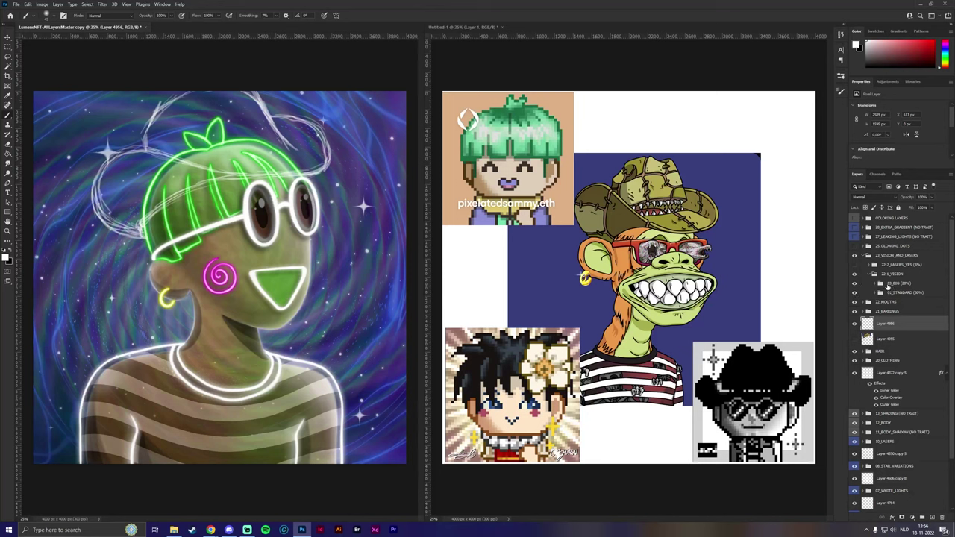
{"action": "left_click", "coordinate": [874, 283]}
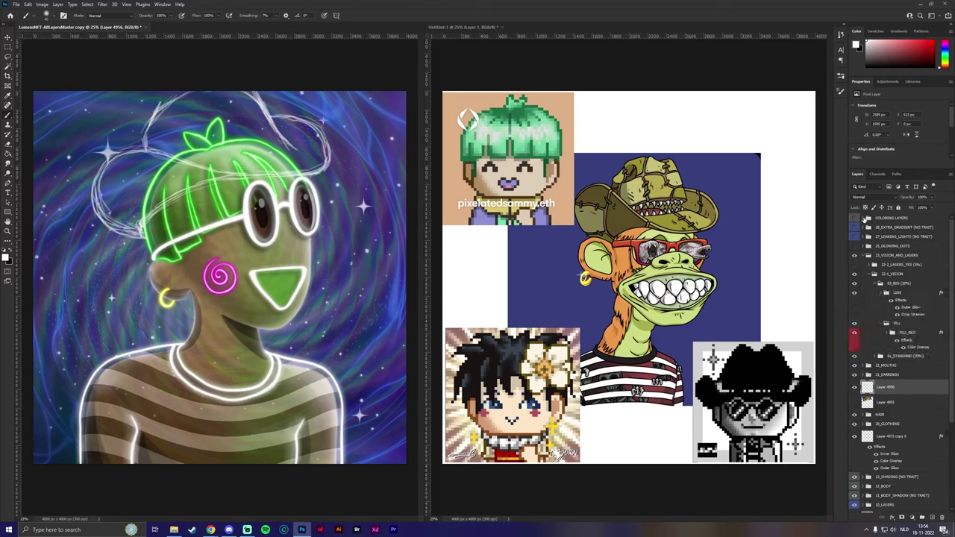
Step: Copy the layer style of the RED LINE layer in the COLORING LAYERS group
{"action": "left_click", "coordinate": [866, 218]}
{"action": "right_click", "coordinate": [921, 257]}
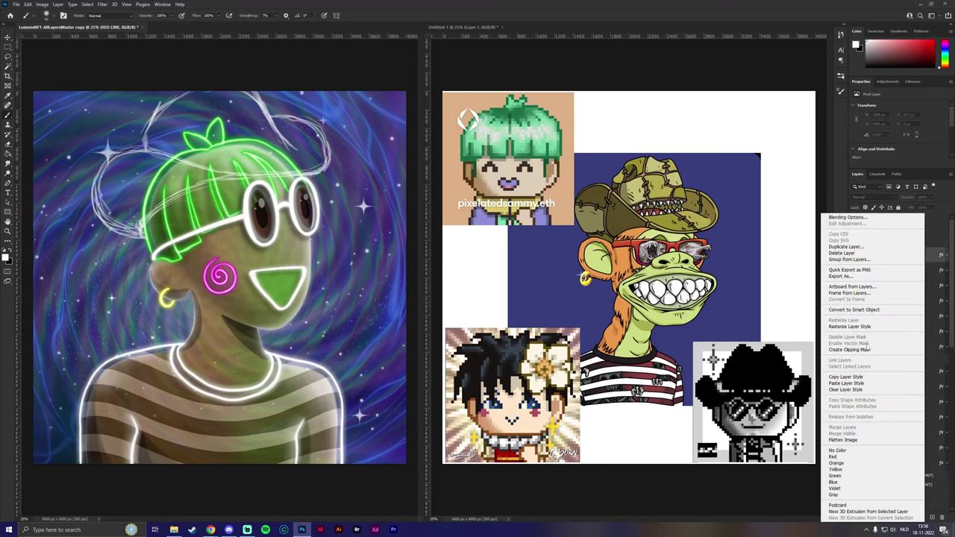
{"action": "left_click", "coordinate": [873, 377]}
{"action": "left_click", "coordinate": [871, 242]}
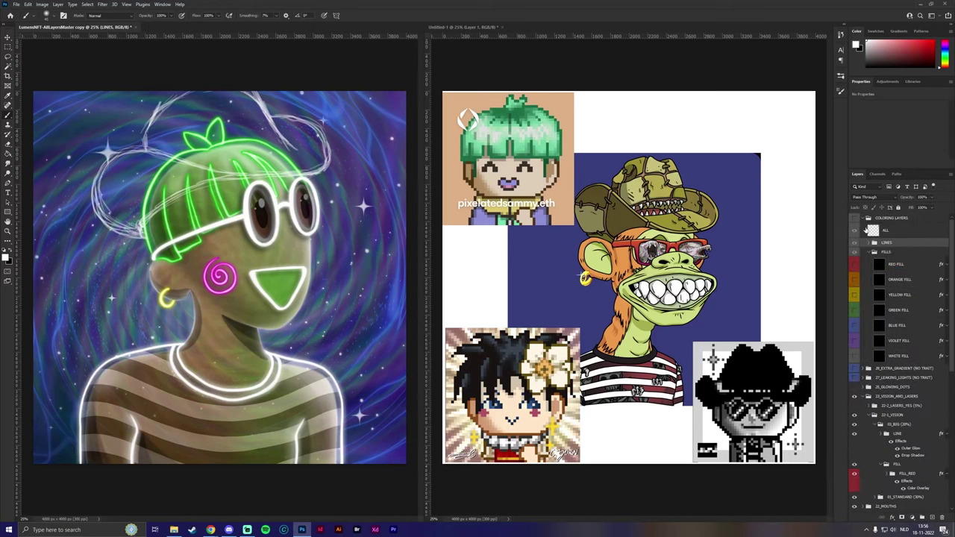
{"action": "left_click", "coordinate": [866, 220]}
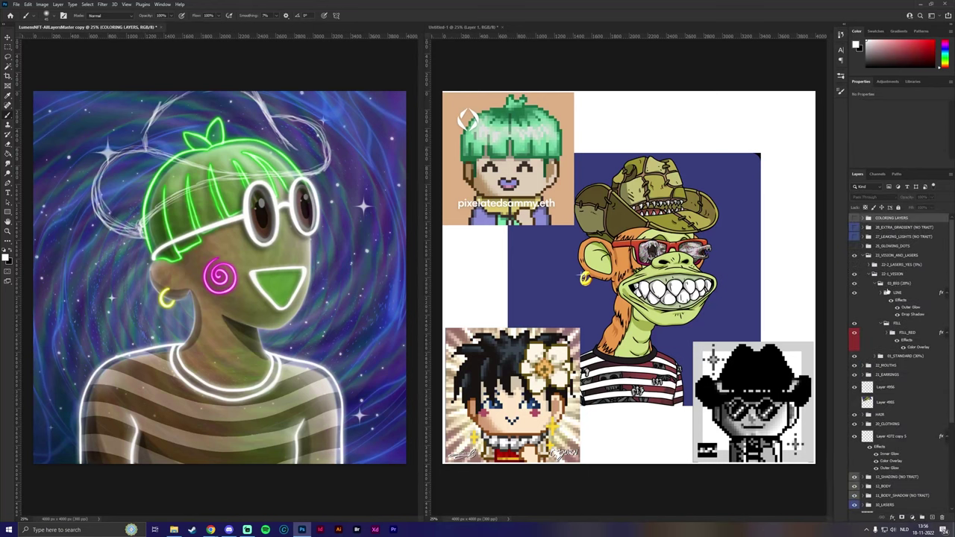
Step: Try the copied red line style on the big glasses' LINE group
{"action": "left_click", "coordinate": [880, 293]}
{"action": "left_click", "coordinate": [881, 293]}
{"action": "left_click", "coordinate": [855, 293]}
{"action": "left_click", "coordinate": [854, 293]}
{"action": "left_click", "coordinate": [900, 297]}
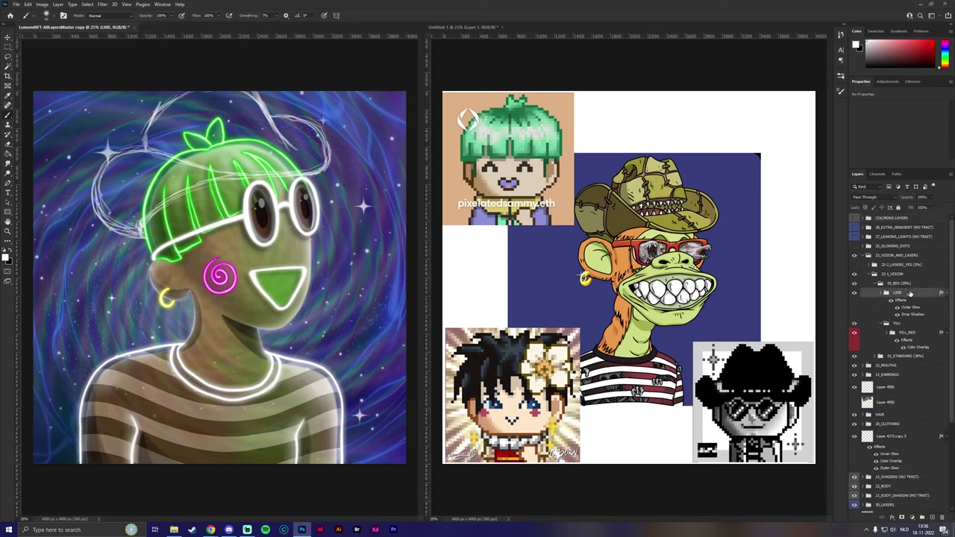
{"action": "right_click", "coordinate": [908, 295]}
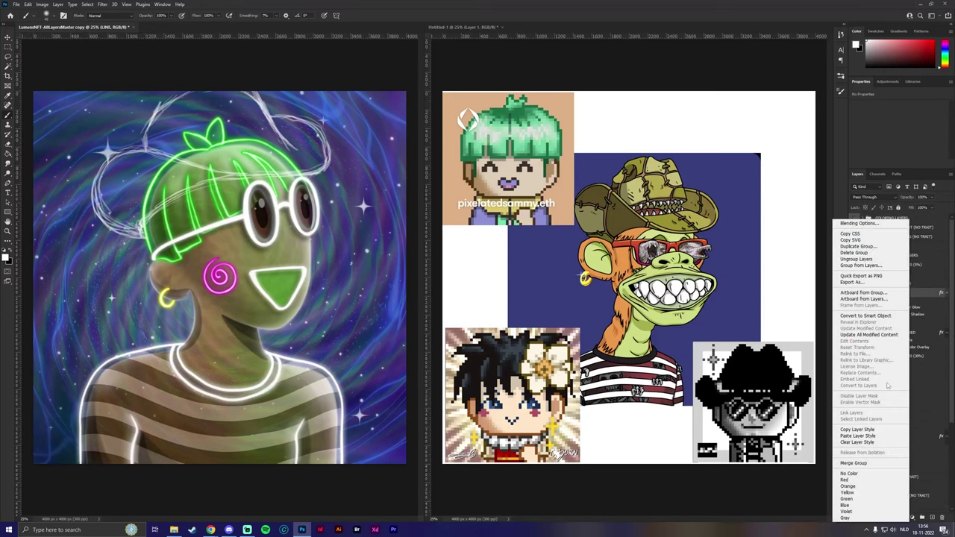
{"action": "left_click", "coordinate": [859, 435]}
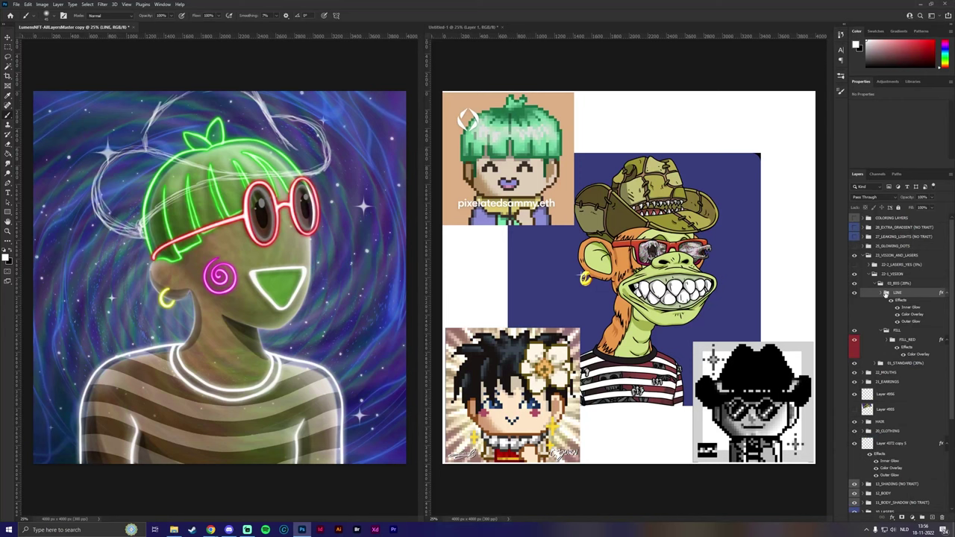
Step: Undo the red style on the glasses' lines, hide the LINE and 03_BIG groups, and collapse the 22-1_VISION group
{"action": "key", "text": "ctrl+z"}
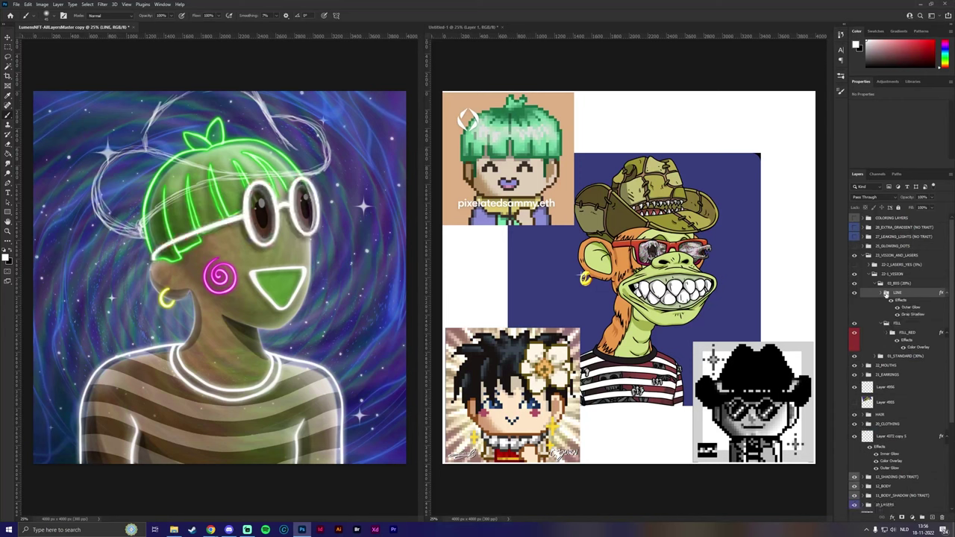
{"action": "left_click", "coordinate": [855, 293]}
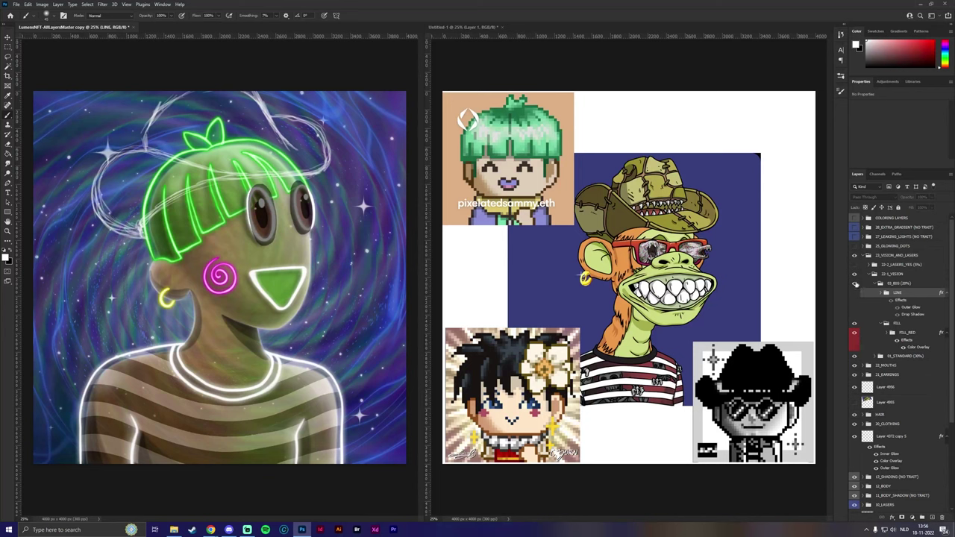
{"action": "left_click", "coordinate": [856, 285]}
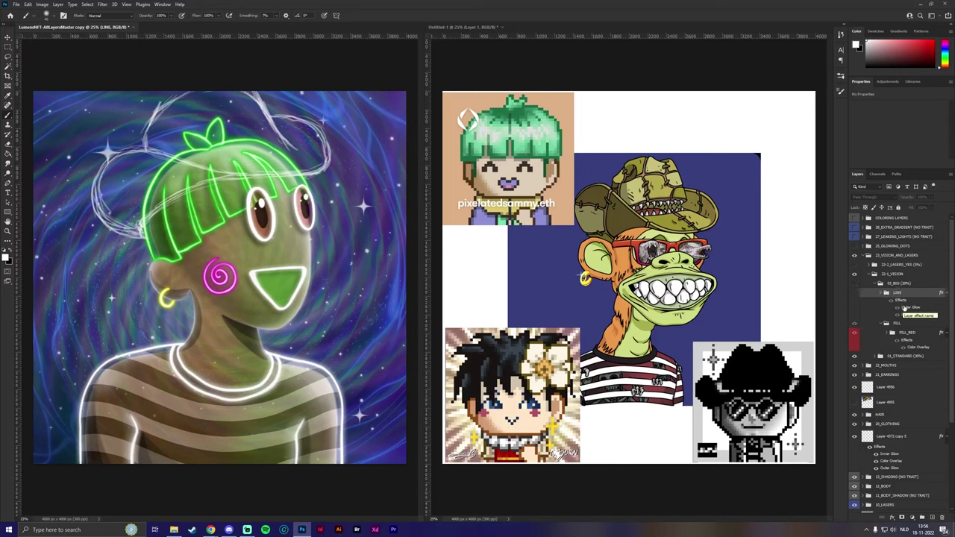
{"action": "left_click", "coordinate": [872, 274]}
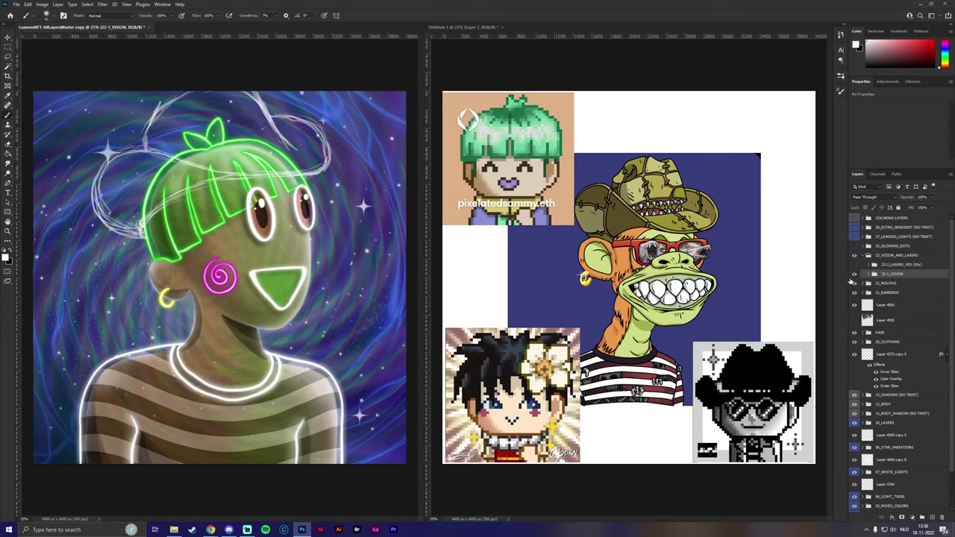
Step: Expand the 22-1_VISION group and show the 03_BIG glasses on the character's face
{"action": "left_click", "coordinate": [854, 265]}
{"action": "left_click", "coordinate": [855, 266]}
{"action": "left_click", "coordinate": [869, 273]}
{"action": "left_click", "coordinate": [854, 293]}
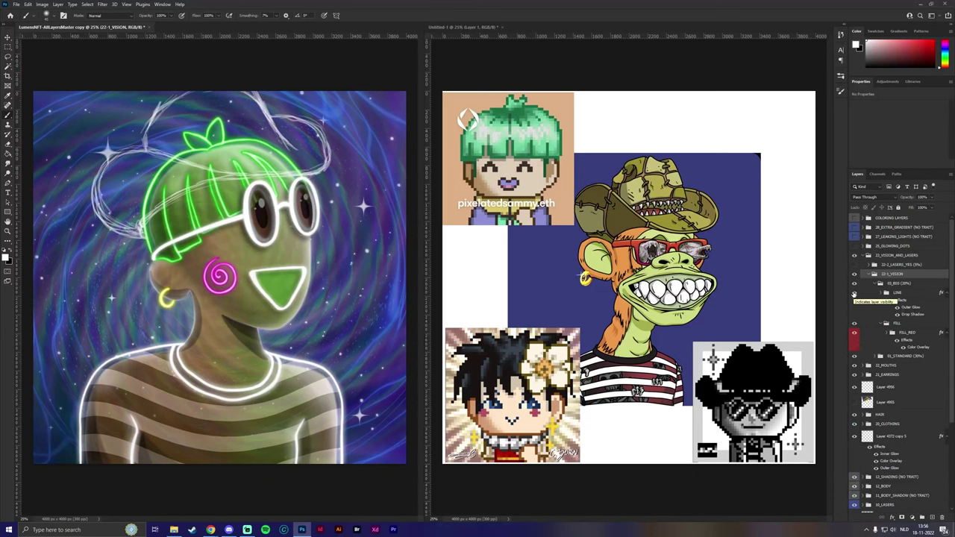
Step: Free-transform the glasses' LINE group to about 101% width and 97% height, with a slight counterclockwise rotation of about 1.6°
{"action": "left_click", "coordinate": [894, 295]}
{"action": "key", "text": "ctrl+t"}
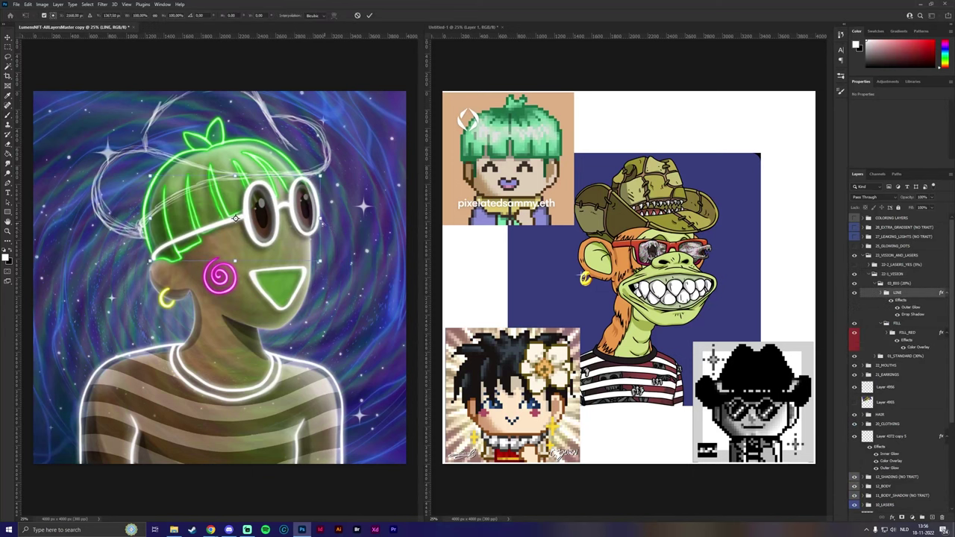
{"action": "left_click_drag", "start_coordinate": [240, 176], "coordinate": [243, 180]}
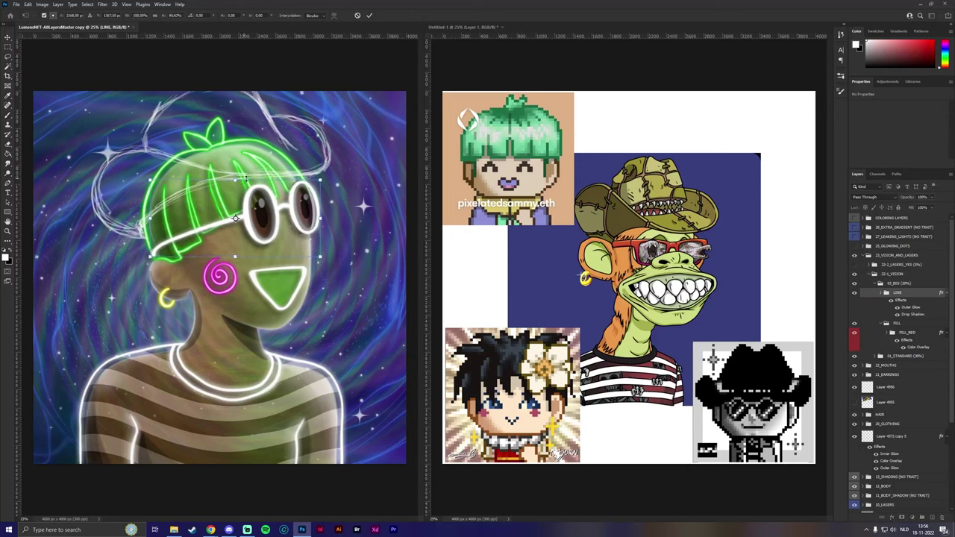
{"action": "left_click_drag", "start_coordinate": [373, 153], "coordinate": [369, 149]}
{"action": "left_click_drag", "start_coordinate": [315, 205], "coordinate": [326, 215]}
{"action": "left_click_drag", "start_coordinate": [251, 177], "coordinate": [251, 174]}
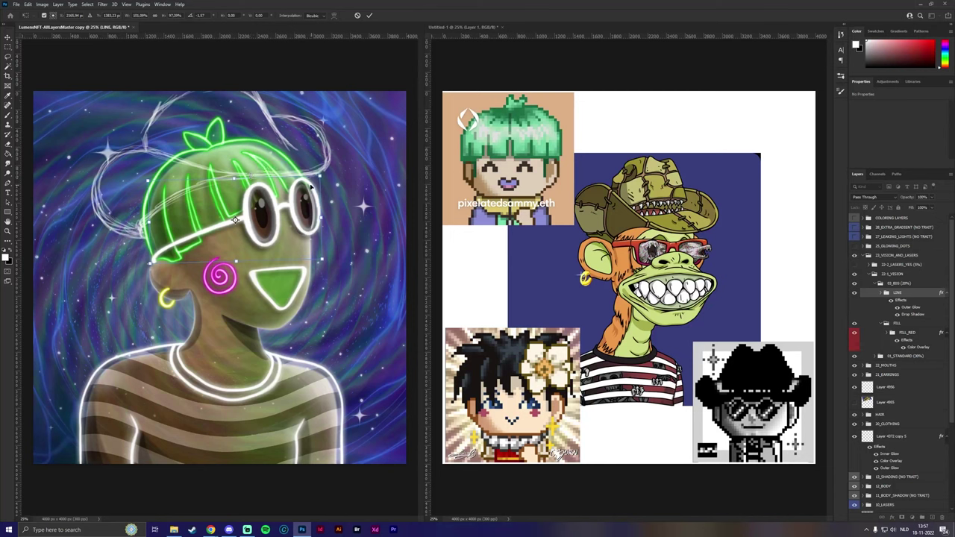
{"action": "key", "text": "Return"}
Step: Hide the 03_BIG glasses again and collapse the vision and lasers groups
{"action": "left_click", "coordinate": [854, 283]}
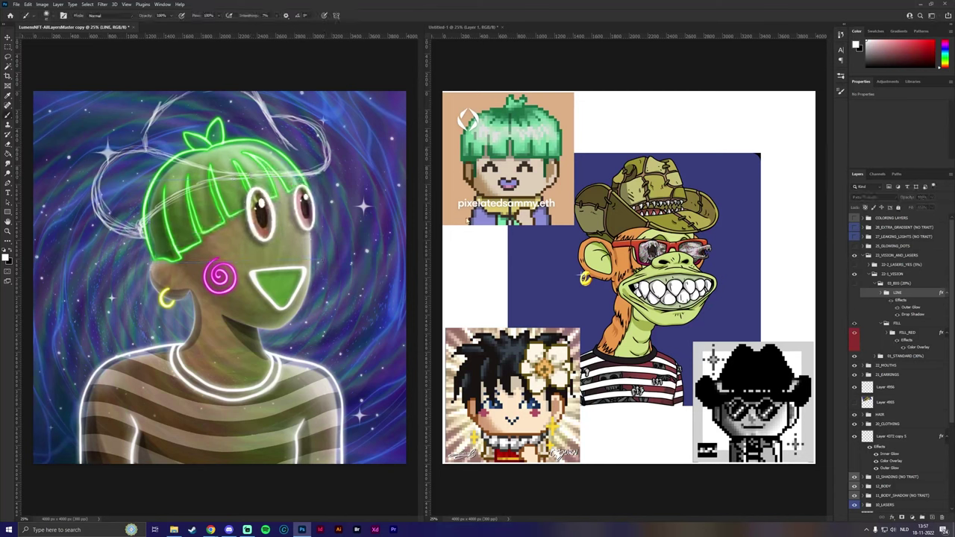
{"action": "left_click", "coordinate": [873, 283]}
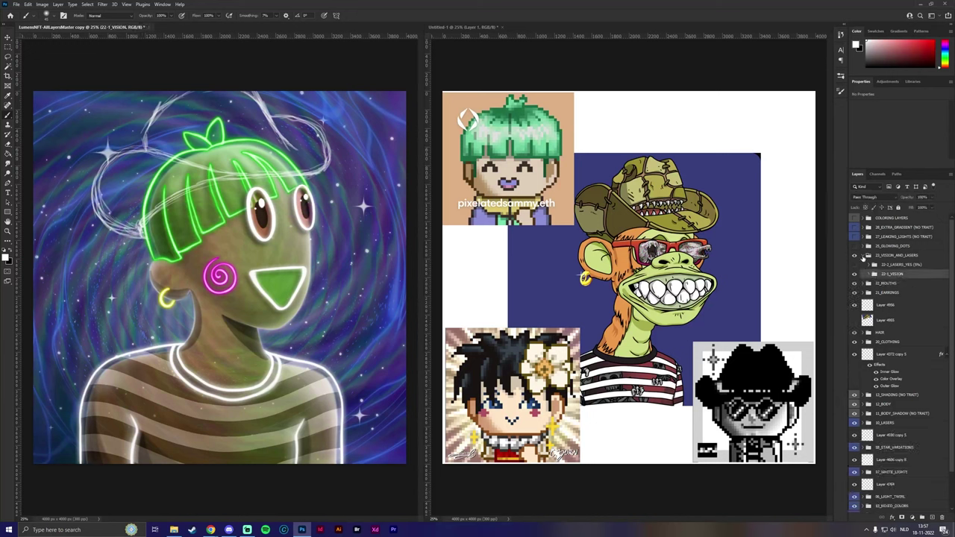
{"action": "left_click", "coordinate": [862, 256]}
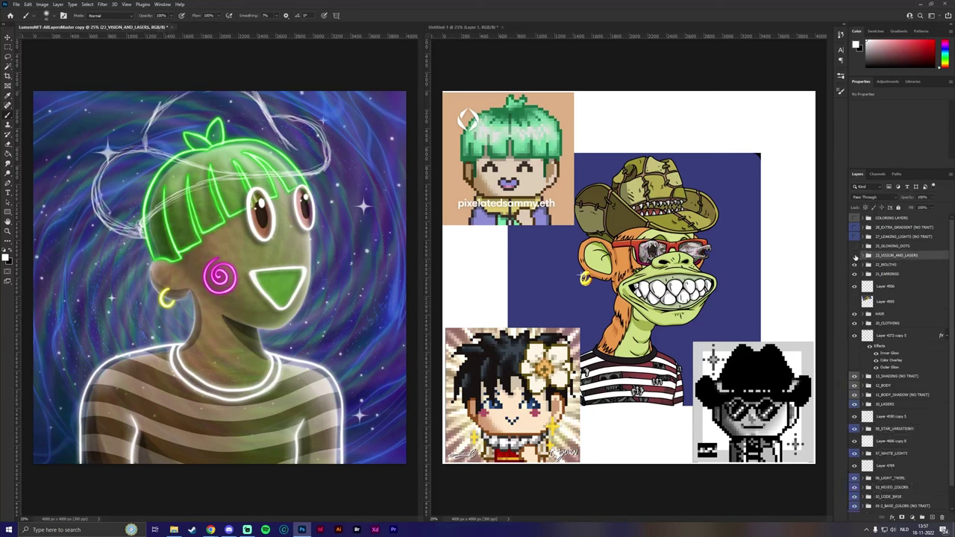
Step: Free-transform the cowboy hat sketch on Layer 4956, slightly adjusting its width and height to fit the head
{"action": "left_click", "coordinate": [881, 287]}
{"action": "left_click", "coordinate": [854, 287]}
{"action": "left_click", "coordinate": [855, 288]}
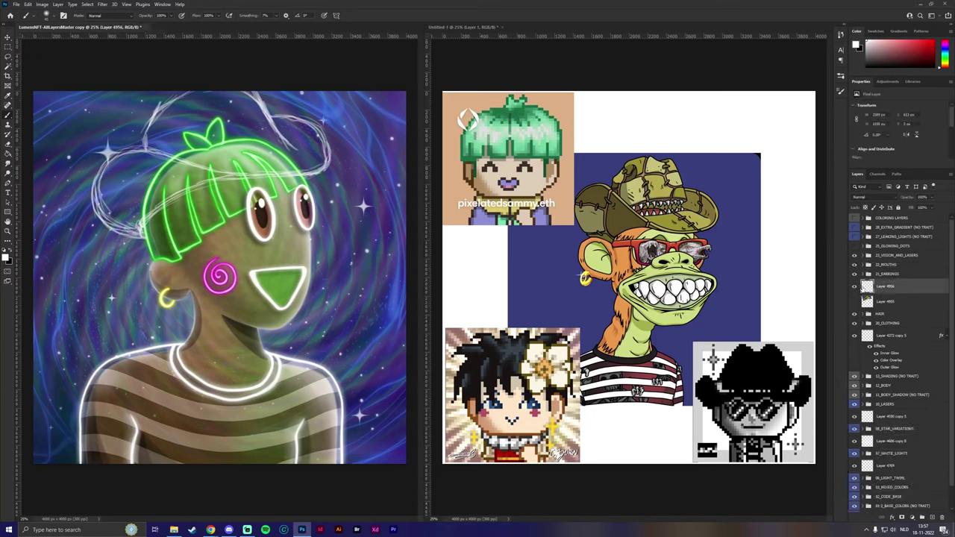
{"action": "key", "text": "ctrl+t"}
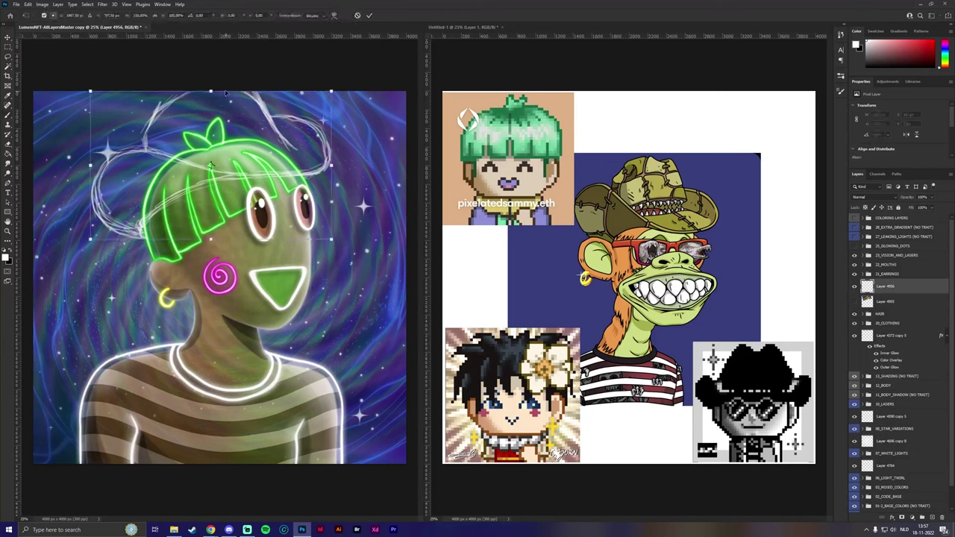
{"action": "left_click_drag", "start_coordinate": [215, 93], "coordinate": [215, 91]}
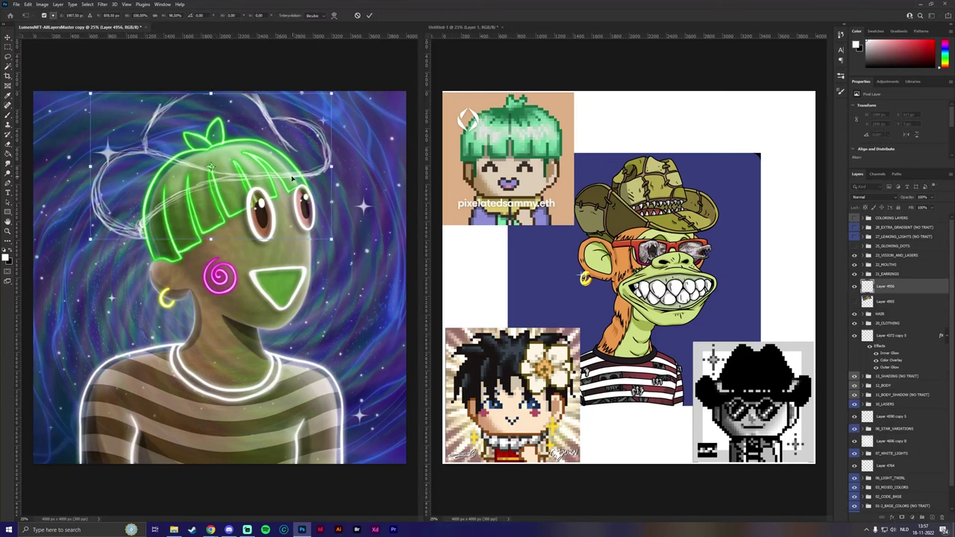
{"action": "left_click_drag", "start_coordinate": [325, 173], "coordinate": [326, 170]}
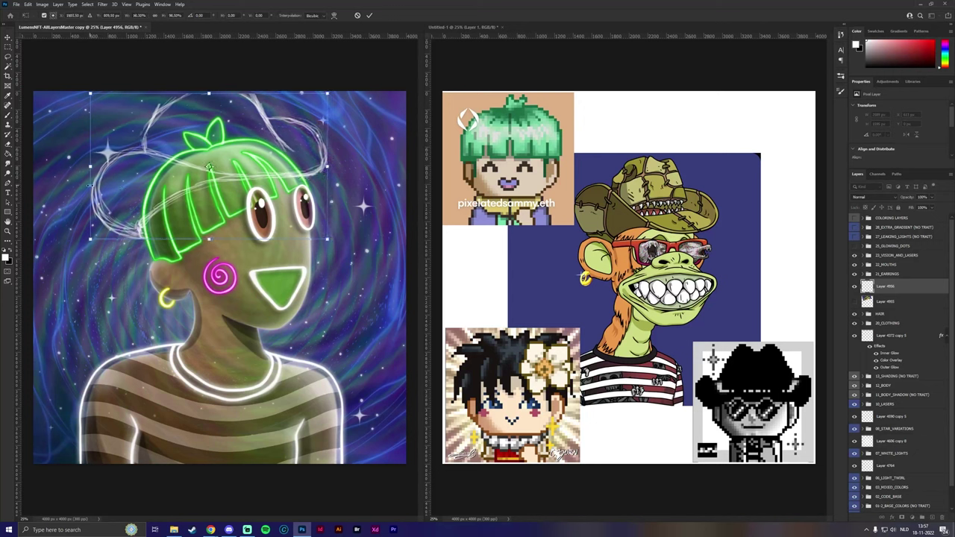
{"action": "left_click_drag", "start_coordinate": [88, 187], "coordinate": [92, 185]}
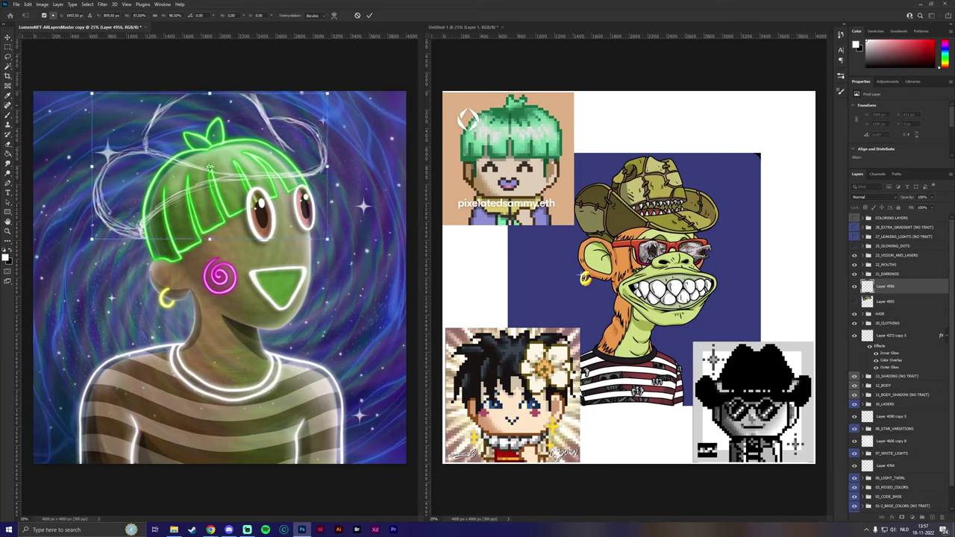
{"action": "left_click_drag", "start_coordinate": [327, 170], "coordinate": [332, 170]}
{"action": "left_click_drag", "start_coordinate": [213, 94], "coordinate": [213, 91]}
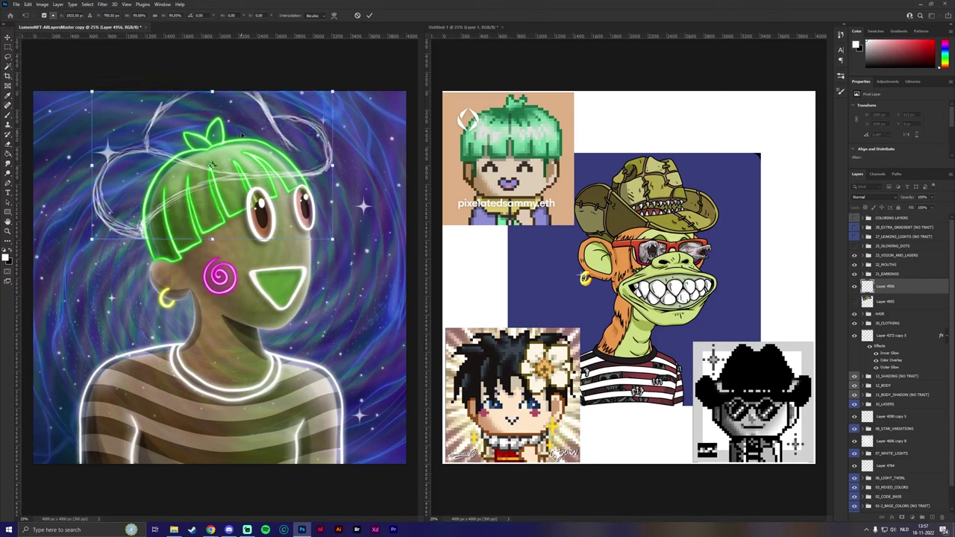
{"action": "key", "text": "Return"}
{"action": "key", "text": "b"}
Step: Check the hidden Layer 4955 below the hat sketch and delete it
{"action": "left_click", "coordinate": [870, 302]}
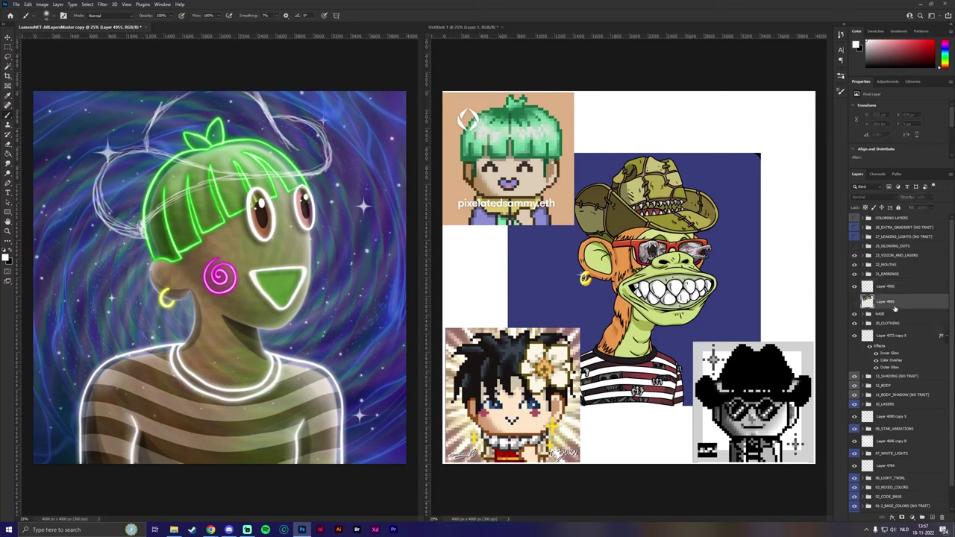
{"action": "left_click", "coordinate": [854, 301]}
{"action": "left_click", "coordinate": [854, 302]}
{"action": "right_click", "coordinate": [909, 306]}
{"action": "left_click", "coordinate": [824, 253]}
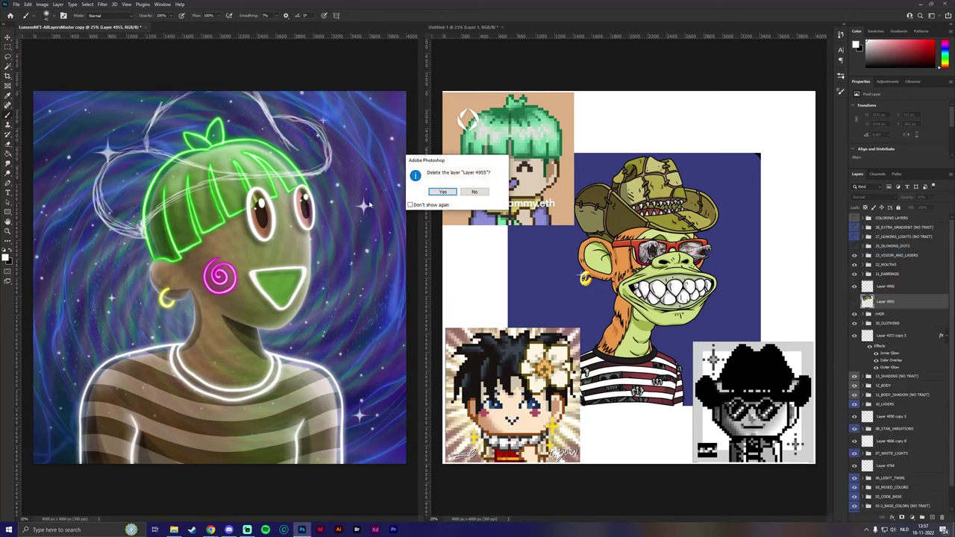
{"action": "left_click", "coordinate": [442, 195]}
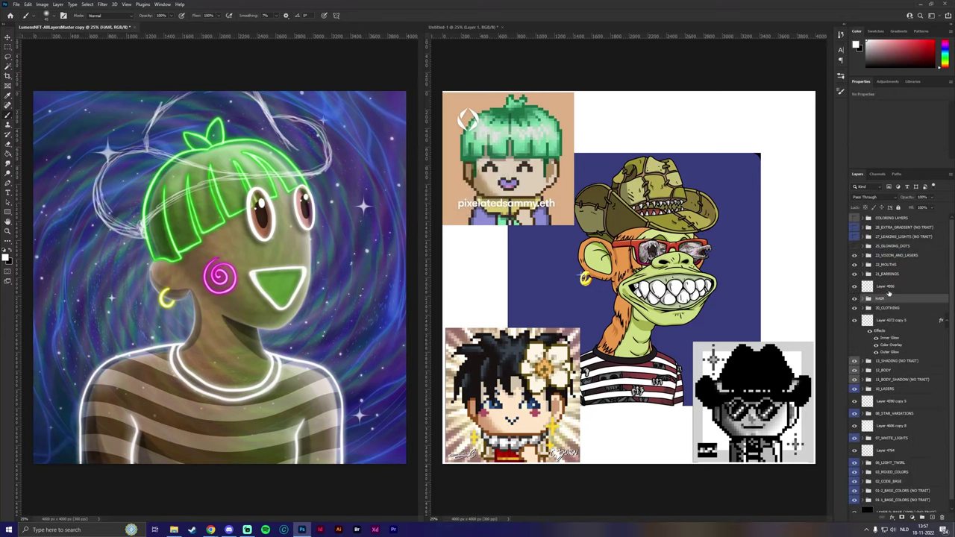
Step: Add a new layer beneath the hat sketch, fill it with black and lower its opacity to 20%
{"action": "left_click", "coordinate": [855, 286]}
{"action": "left_click", "coordinate": [856, 287]}
{"action": "left_click", "coordinate": [933, 517]}
{"action": "left_click", "coordinate": [8, 154]}
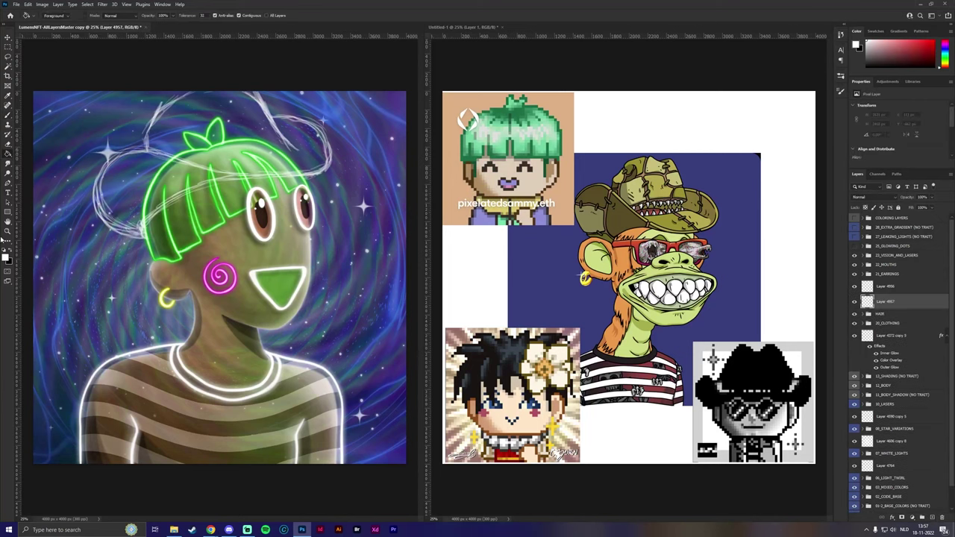
{"action": "left_click", "coordinate": [11, 251]}
{"action": "left_click", "coordinate": [185, 261]}
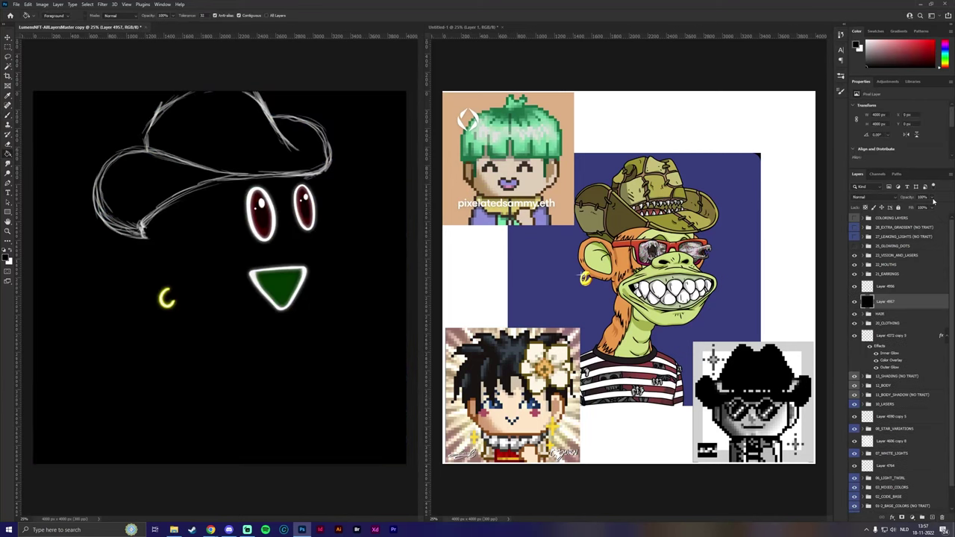
{"action": "left_click", "coordinate": [933, 197]}
{"action": "left_click_drag", "start_coordinate": [932, 208], "coordinate": [907, 208]}
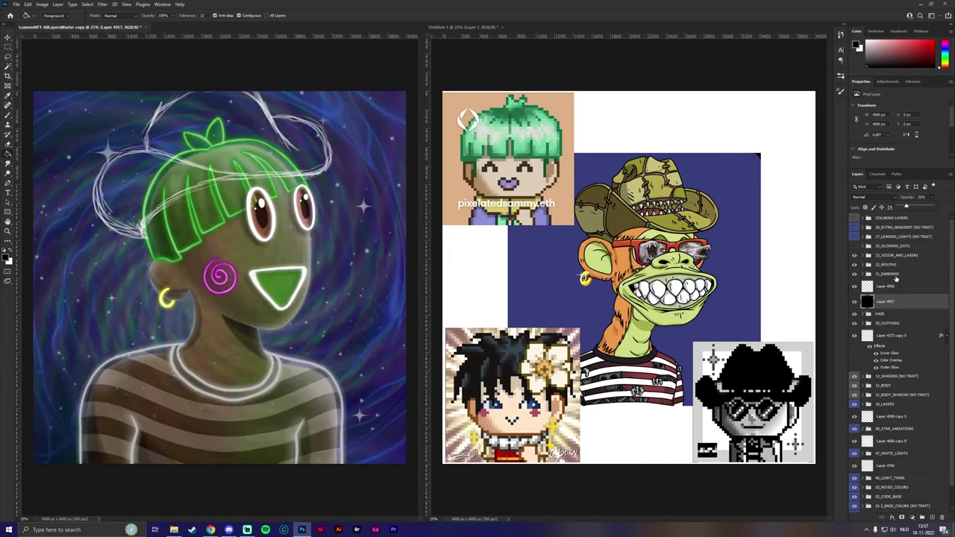
Step: Lower the opacity of the hat sketch layer to 60%
{"action": "left_click", "coordinate": [897, 286]}
{"action": "left_click", "coordinate": [933, 198]}
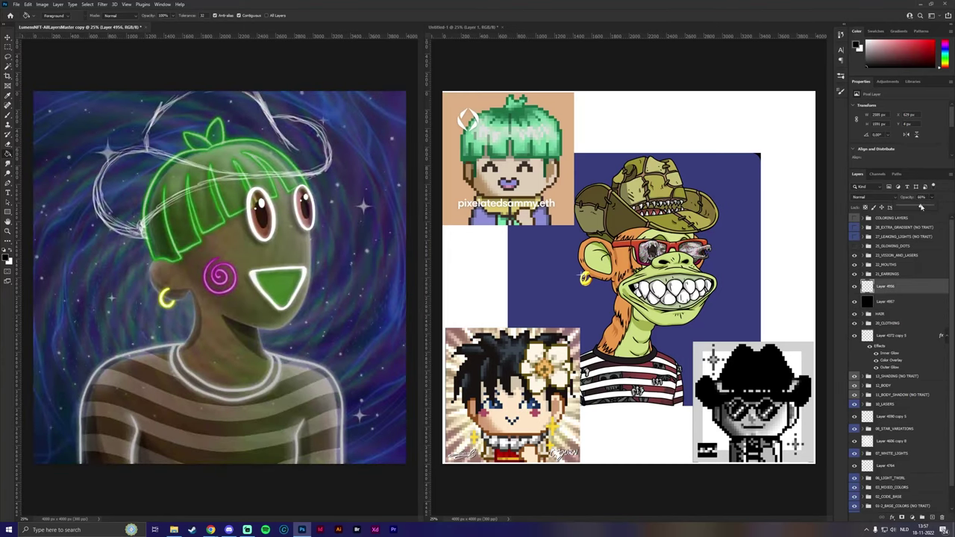
{"action": "left_click_drag", "start_coordinate": [932, 208], "coordinate": [922, 208]}
Step: Create a new layer above the hat sketch and set up a white brush with 67% smoothing
{"action": "left_click", "coordinate": [931, 517]}
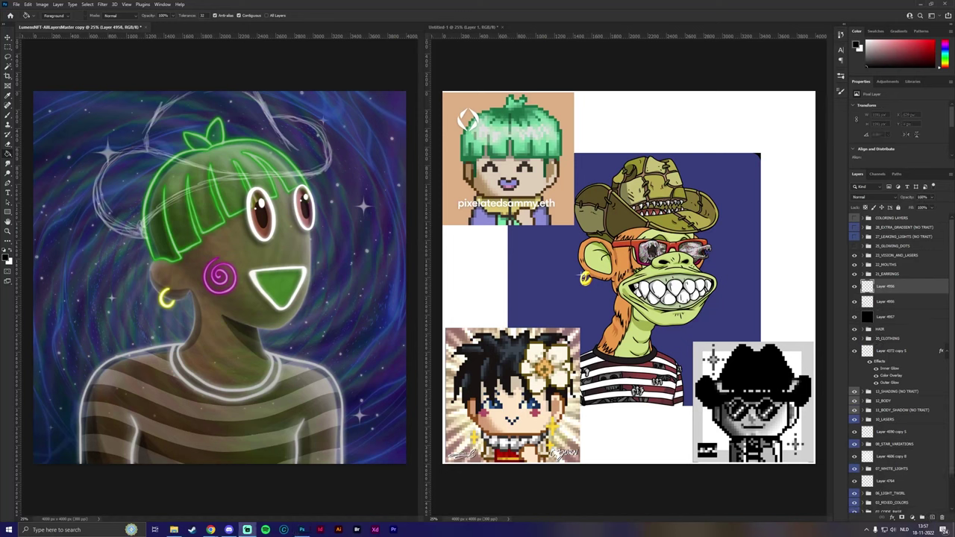
{"action": "key", "text": "alt+Tab"}
{"action": "key", "text": "b"}
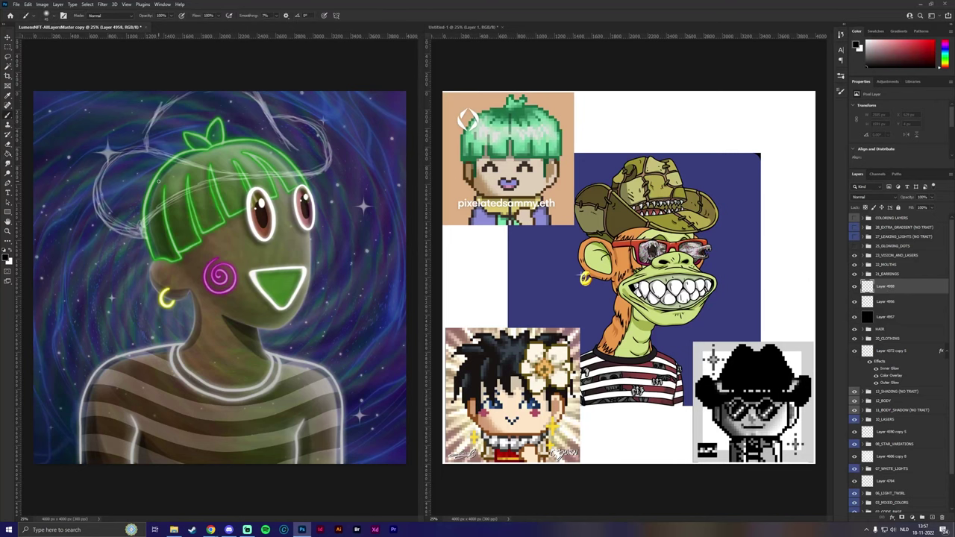
{"action": "key", "text": "ctrl+plus"}
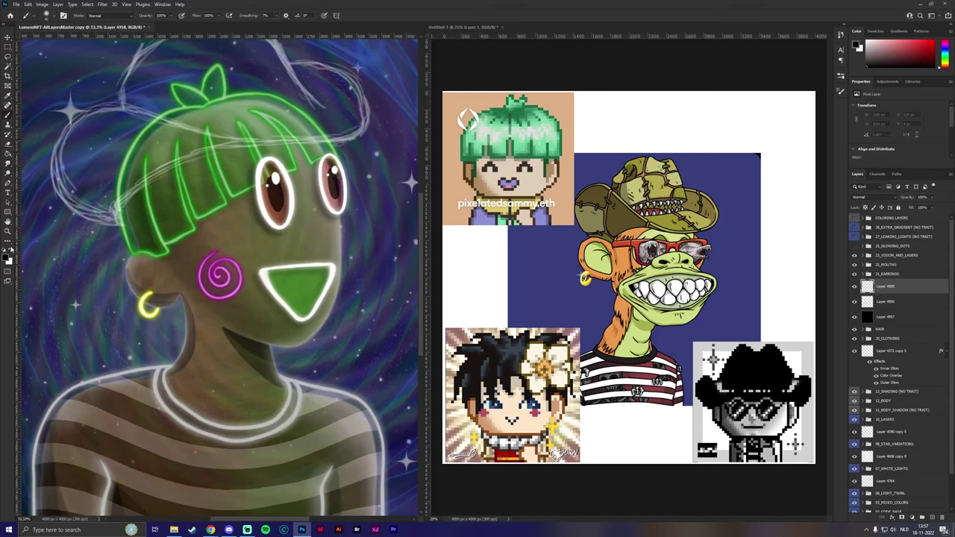
{"action": "left_click", "coordinate": [12, 252]}
{"action": "scroll", "coordinate": [231, 163], "scroll_direction": "up", "scroll_amount": 4}
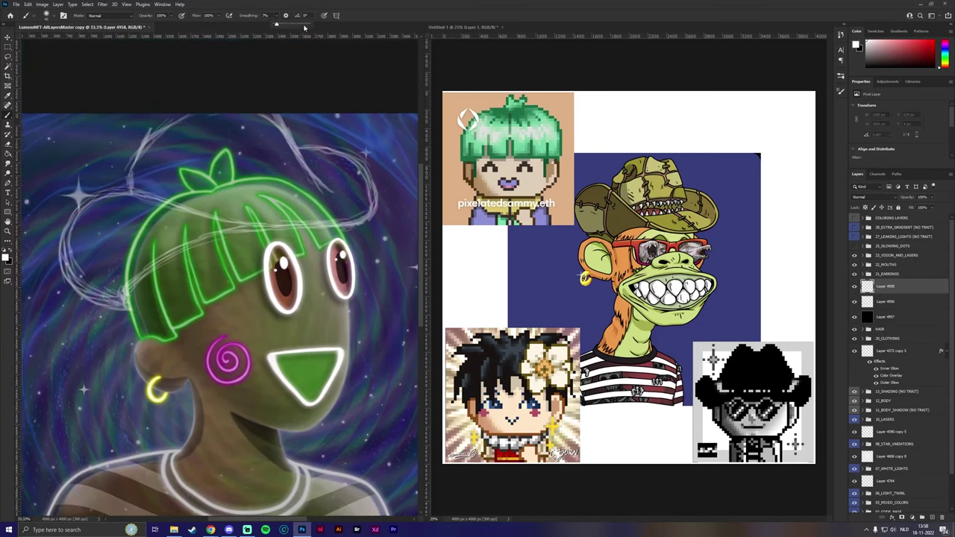
{"action": "left_click_drag", "start_coordinate": [304, 25], "coordinate": [299, 24]}
{"action": "left_click_drag", "start_coordinate": [227, 285], "coordinate": [262, 296]}
{"action": "key", "text": "ctrl+plus"}
{"action": "left_click_drag", "start_coordinate": [302, 347], "coordinate": [264, 303]}
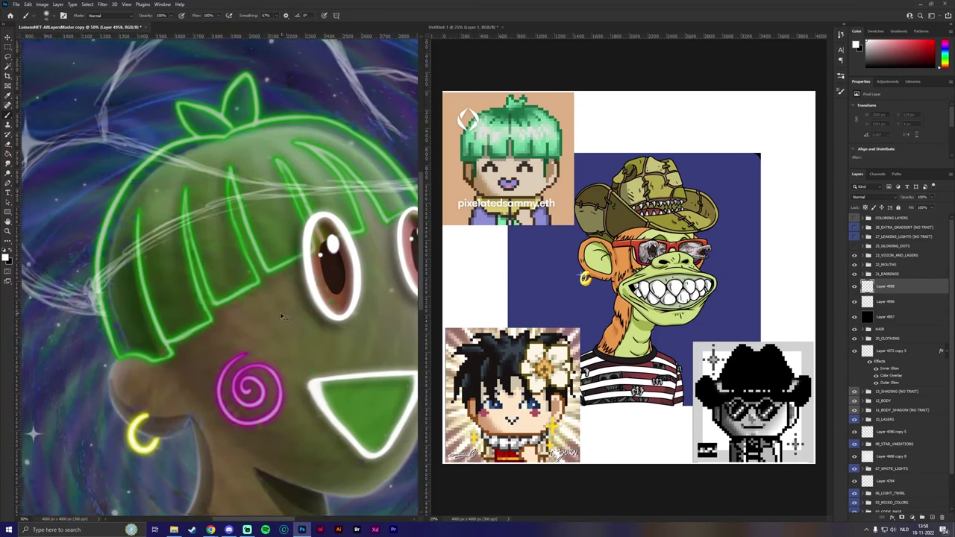
{"action": "scroll", "coordinate": [282, 317], "scroll_direction": "down", "scroll_amount": 1}
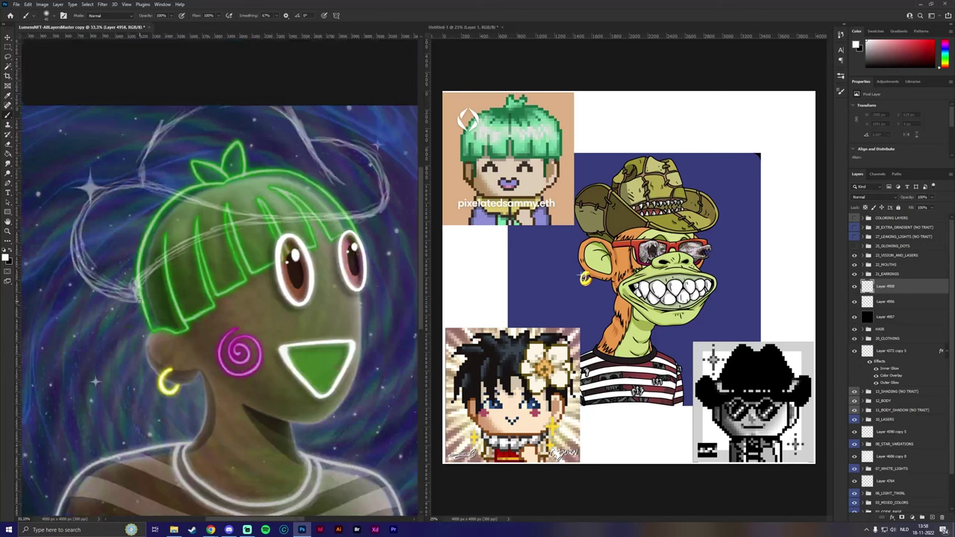
Step: Try to trace the hat's brim in smooth white lines over the sketch on the new layer
{"action": "mouse_move", "coordinate": [136, 300]}
{"action": "left_mouse_down"}
{"action": "mouse_move", "coordinate": [141, 272]}
{"action": "mouse_move", "coordinate": [212, 234]}
{"action": "mouse_move", "coordinate": [377, 211]}
{"action": "left_mouse_up"}
{"action": "key", "text": "ctrl+z"}
{"action": "mouse_move", "coordinate": [135, 300]}
{"action": "left_mouse_down"}
{"action": "mouse_move", "coordinate": [133, 282]}
{"action": "mouse_move", "coordinate": [148, 270]}
{"action": "mouse_move", "coordinate": [220, 231]}
{"action": "mouse_move", "coordinate": [361, 212]}
{"action": "mouse_move", "coordinate": [389, 199]}
{"action": "mouse_move", "coordinate": [379, 158]}
{"action": "mouse_move", "coordinate": [348, 142]}
{"action": "mouse_move", "coordinate": [304, 140]}
{"action": "left_mouse_up"}
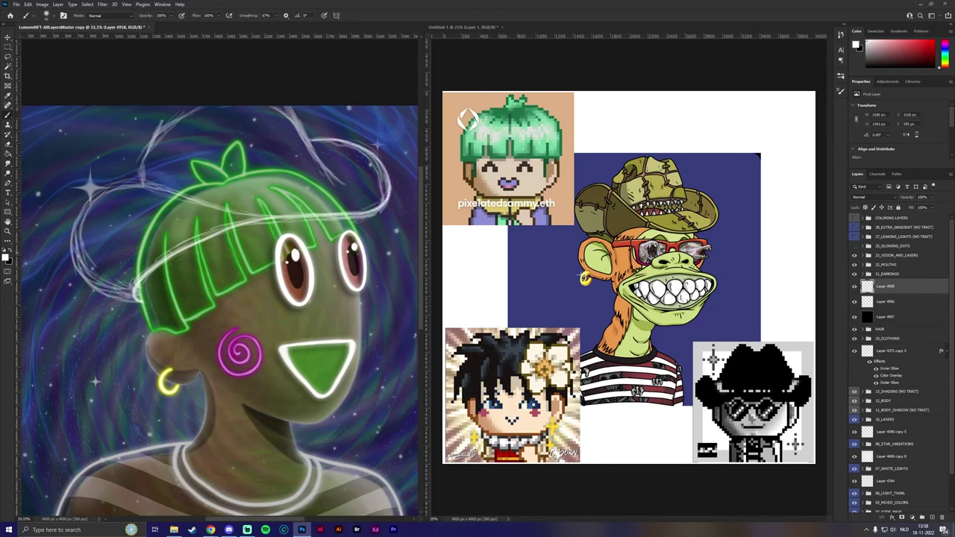
{"action": "mouse_move", "coordinate": [135, 303]}
{"action": "left_mouse_down"}
{"action": "mouse_move", "coordinate": [103, 295]}
{"action": "mouse_move", "coordinate": [73, 259]}
{"action": "mouse_move", "coordinate": [71, 233]}
{"action": "mouse_move", "coordinate": [111, 189]}
{"action": "mouse_move", "coordinate": [171, 188]}
{"action": "mouse_move", "coordinate": [246, 212]}
{"action": "mouse_move", "coordinate": [302, 215]}
{"action": "left_mouse_up"}
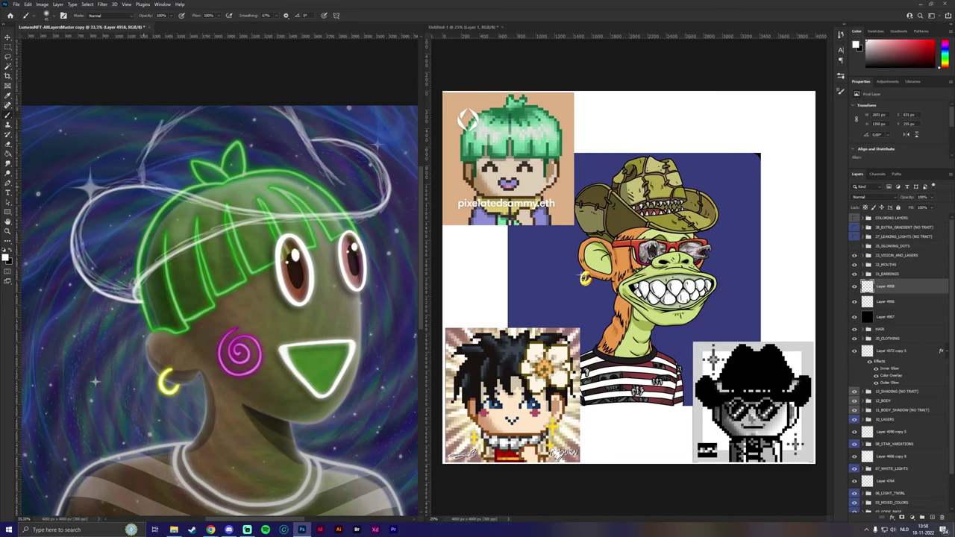
Step: Try to trace the hat's crown in white and hide the sketch layer to check the line work
{"action": "mouse_move", "coordinate": [142, 188]}
{"action": "left_mouse_down"}
{"action": "mouse_move", "coordinate": [140, 163]}
{"action": "mouse_move", "coordinate": [164, 133]}
{"action": "mouse_move", "coordinate": [221, 97]}
{"action": "left_mouse_up"}
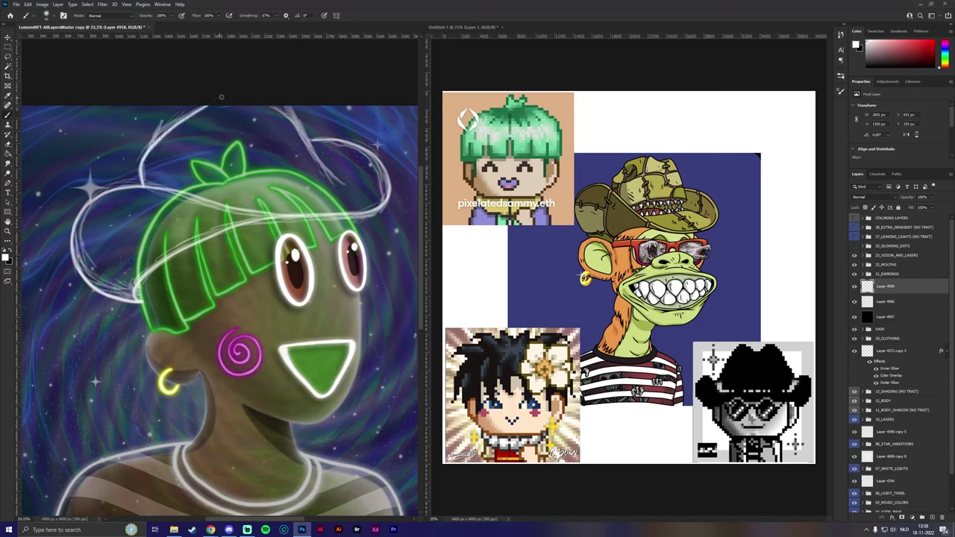
{"action": "left_click_drag", "start_coordinate": [295, 116], "coordinate": [349, 188]}
{"action": "left_click", "coordinate": [855, 302]}
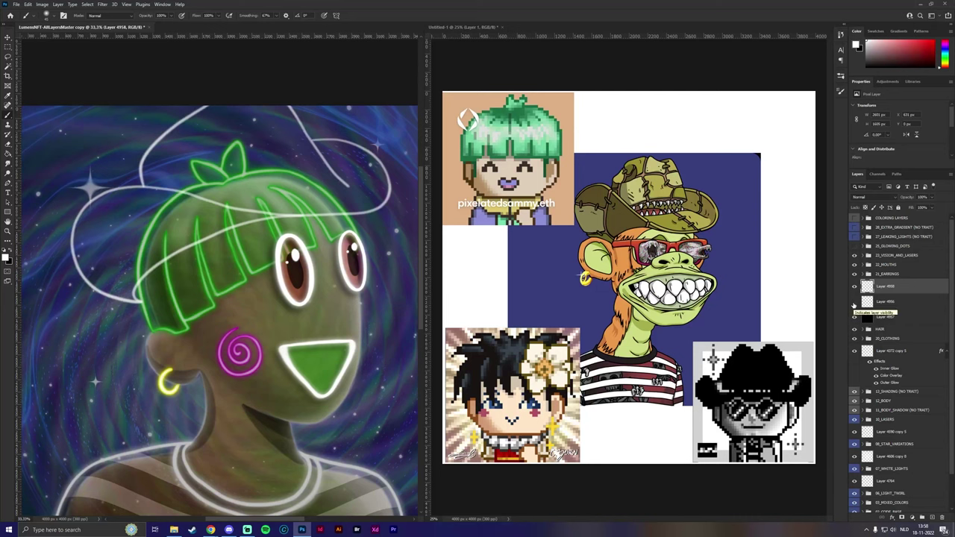
{"action": "left_click_drag", "start_coordinate": [390, 190], "coordinate": [351, 228]}
Step: Undo all the white hat outline strokes and the hiding of the sketch layer
{"action": "key", "text": "ctrl+z"}
{"action": "key", "text": "ctrl+z"}
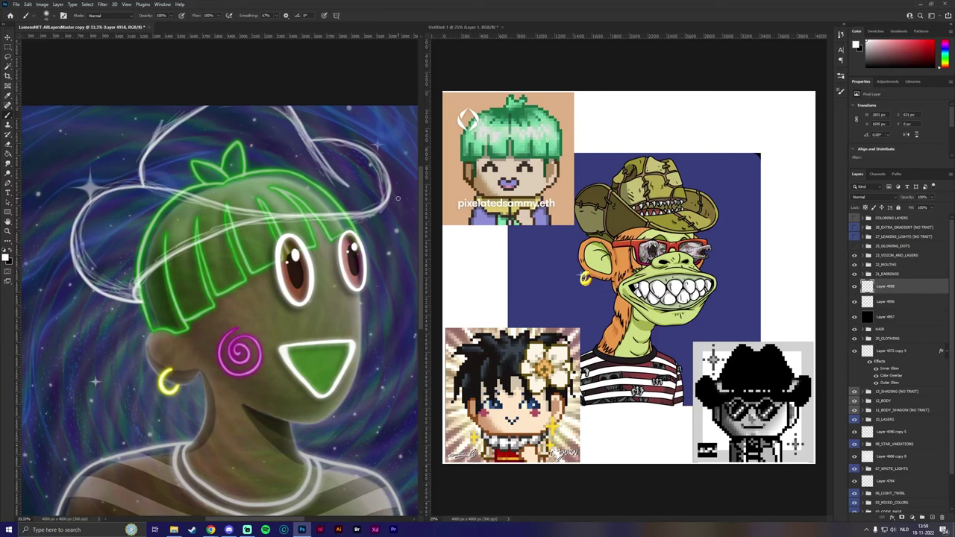
{"action": "key", "text": "ctrl+z"}
{"action": "key", "text": "ctrl+z"}
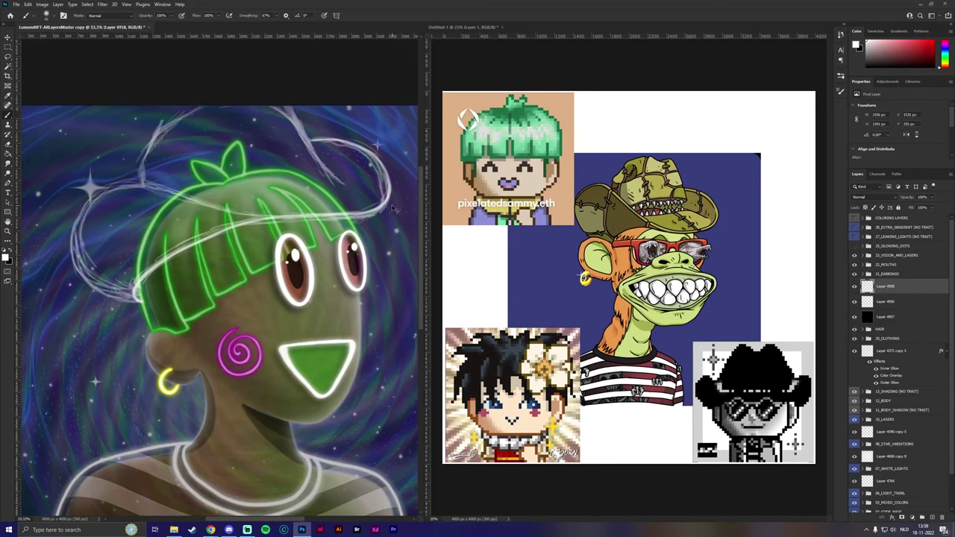
{"action": "key", "text": "ctrl+z"}
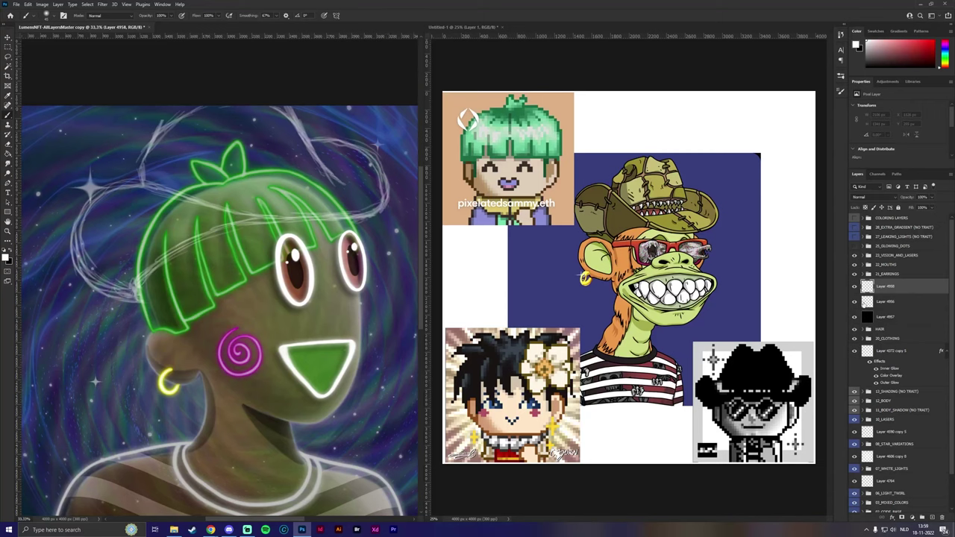
Step: Rotate the hat sketch slightly clockwise and warp its crown and brim to fit the character's head
{"action": "left_click", "coordinate": [884, 301]}
{"action": "key", "text": "ctrl+t"}
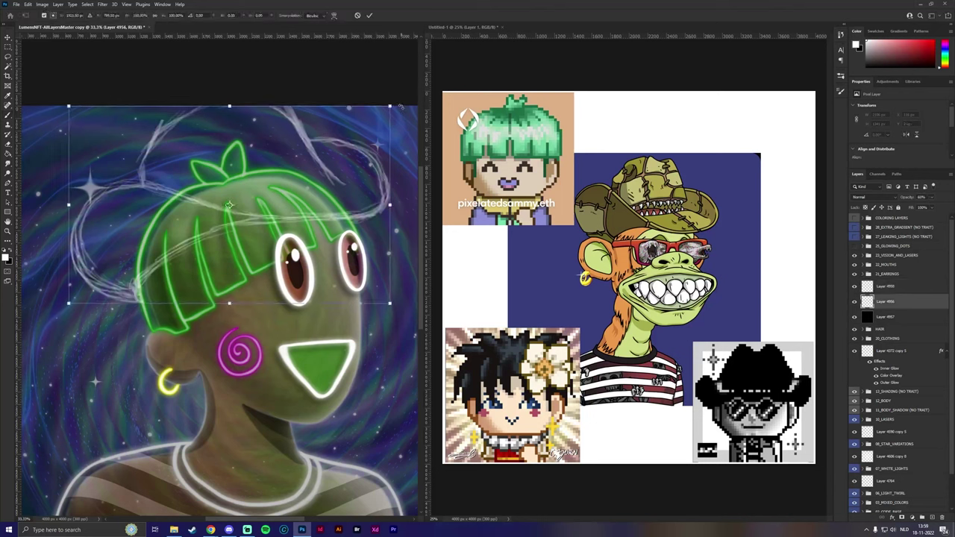
{"action": "left_click_drag", "start_coordinate": [399, 80], "coordinate": [422, 81]}
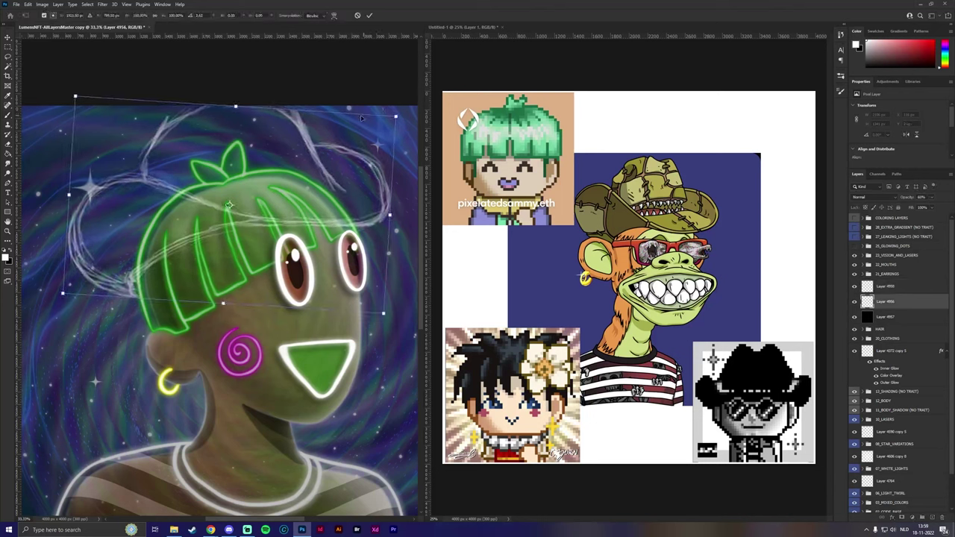
{"action": "left_click", "coordinate": [28, 5]}
{"action": "mouse_move", "coordinate": [60, 167]}
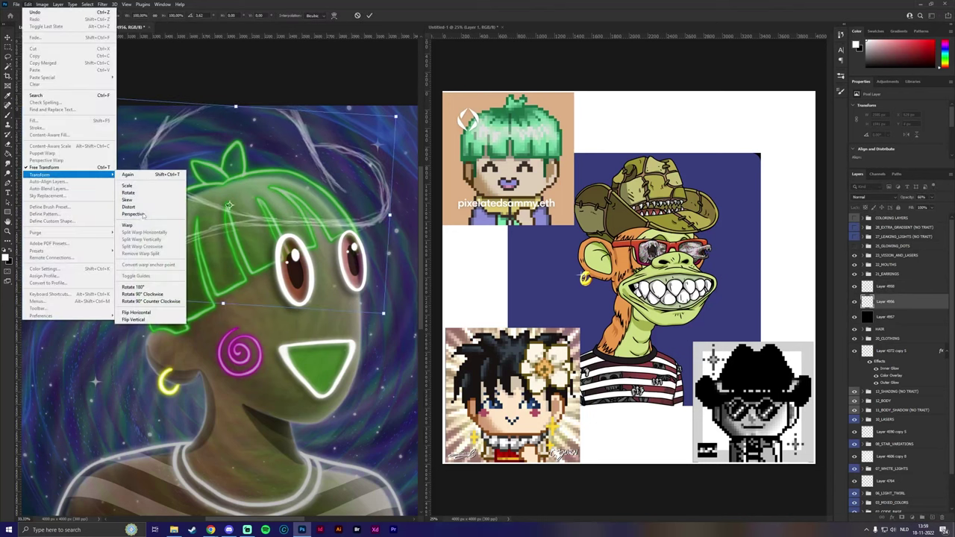
{"action": "left_click", "coordinate": [132, 225]}
{"action": "left_click_drag", "start_coordinate": [286, 112], "coordinate": [288, 94]}
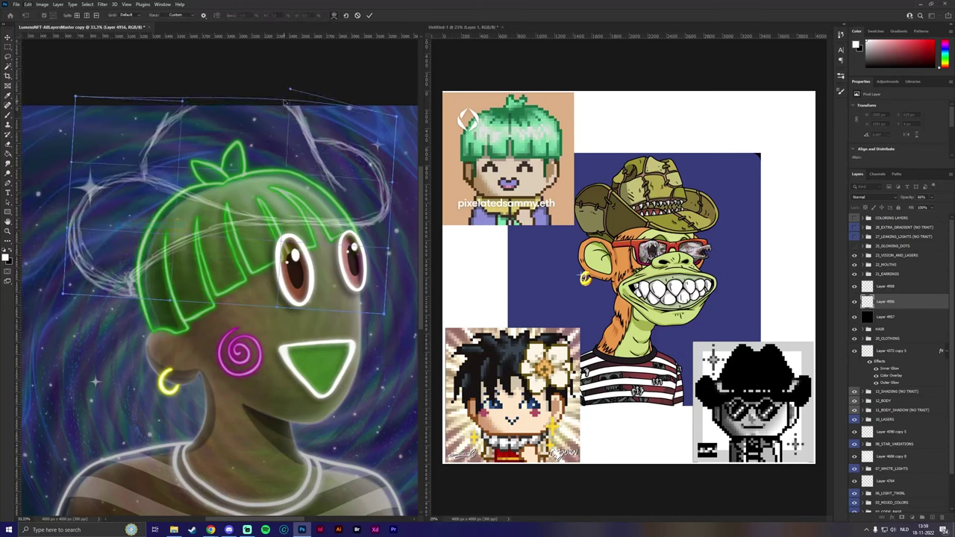
{"action": "left_click_drag", "start_coordinate": [141, 295], "coordinate": [146, 294]}
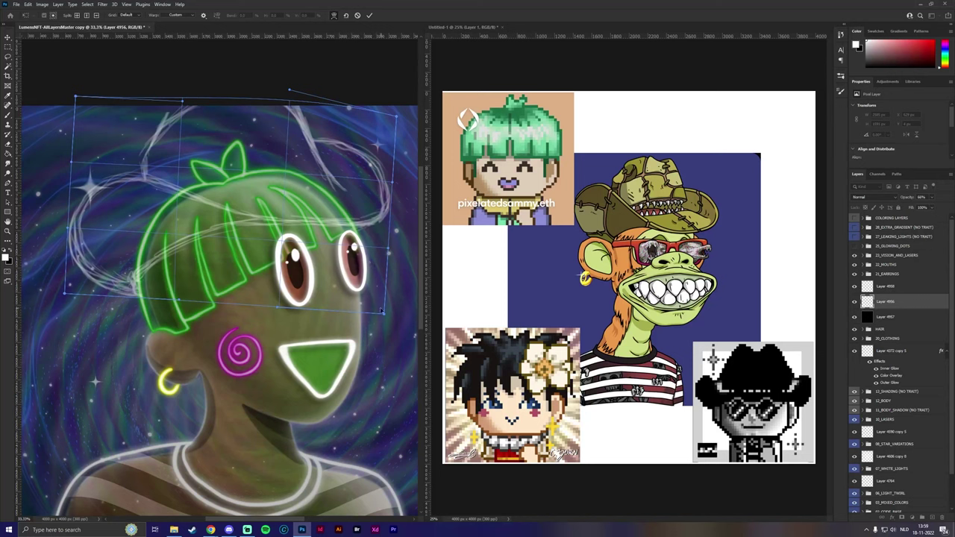
{"action": "mouse_move", "coordinate": [383, 312]}
{"action": "left_mouse_down"}
{"action": "mouse_move", "coordinate": [376, 239]}
{"action": "mouse_move", "coordinate": [377, 265]}
{"action": "mouse_move", "coordinate": [242, 277]}
{"action": "mouse_move", "coordinate": [270, 274]}
{"action": "left_mouse_up"}
{"action": "left_click_drag", "start_coordinate": [222, 98], "coordinate": [215, 113]}
{"action": "key", "text": "Return"}
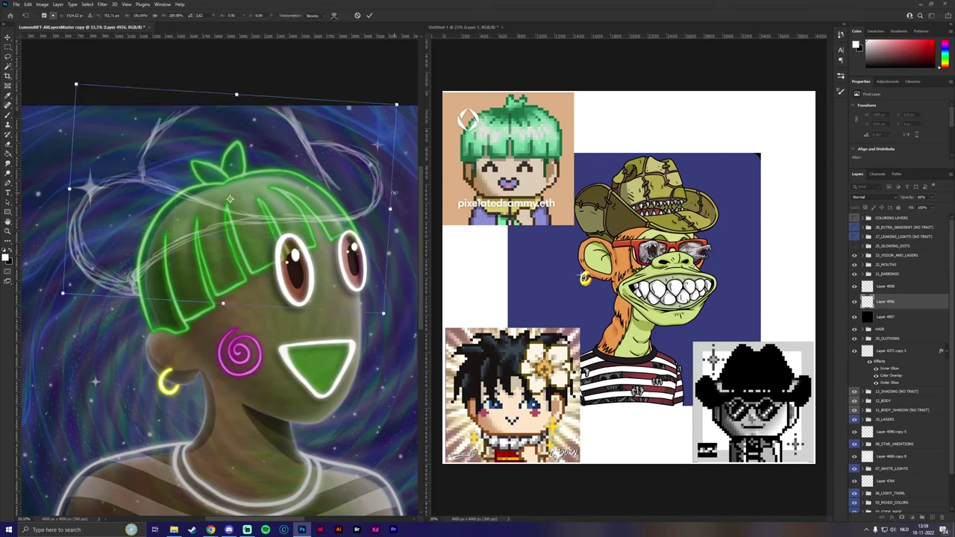
Step: Stretch the hat sketch slightly wider, reduce its height a little and reposition it over the head
{"action": "left_click_drag", "start_coordinate": [394, 192], "coordinate": [400, 194]}
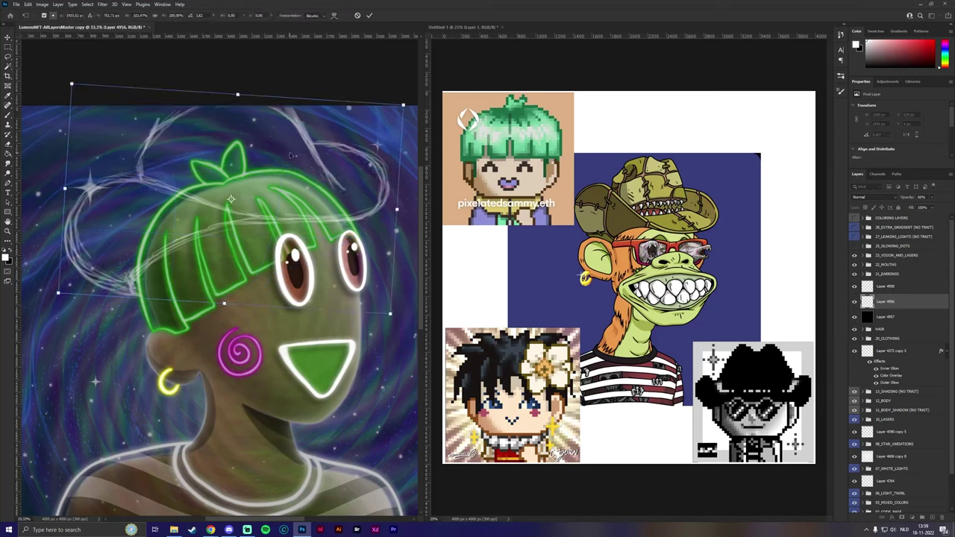
{"action": "left_click_drag", "start_coordinate": [236, 95], "coordinate": [234, 96]}
{"action": "left_click_drag", "start_coordinate": [292, 150], "coordinate": [288, 147]}
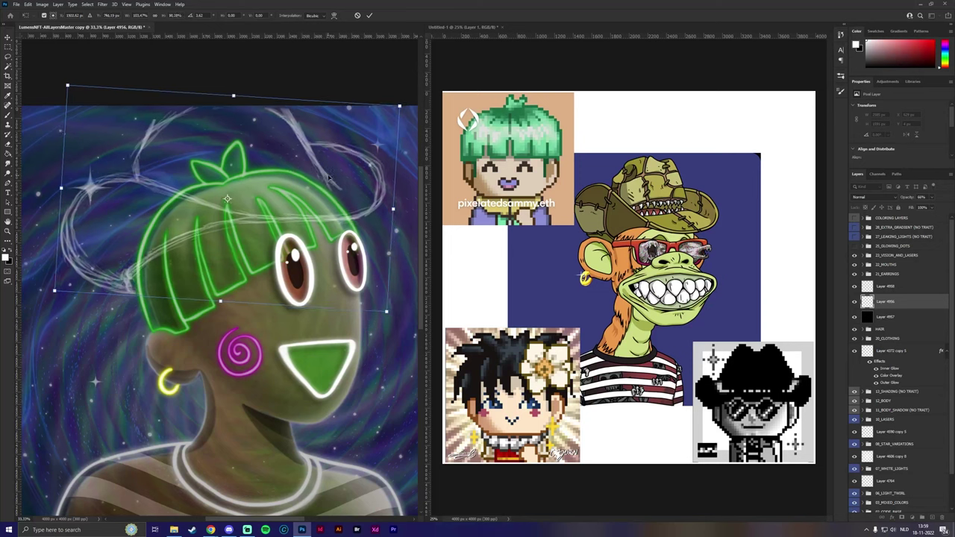
{"action": "left_click_drag", "start_coordinate": [329, 179], "coordinate": [333, 179]}
{"action": "key", "text": "Return"}
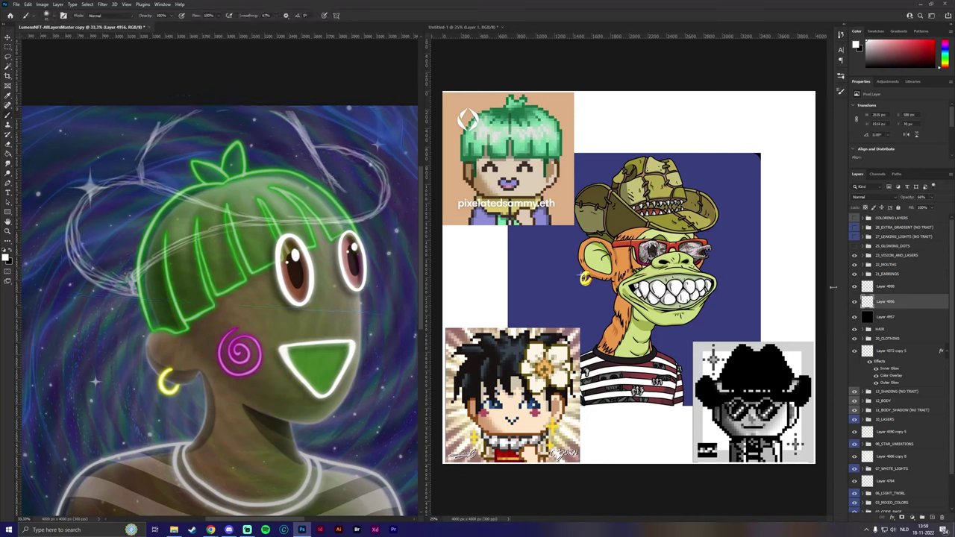
Step: Trace the front brim edge and the curl above the right eye in smooth white on the line-work layer
{"action": "left_click", "coordinate": [900, 289]}
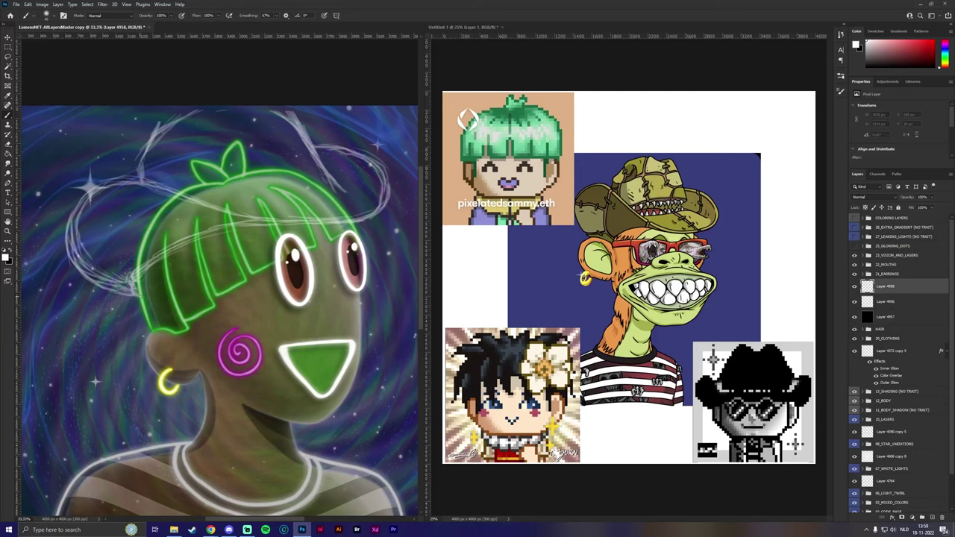
{"action": "mouse_move", "coordinate": [134, 295]}
{"action": "left_mouse_down"}
{"action": "mouse_move", "coordinate": [132, 273]}
{"action": "mouse_move", "coordinate": [174, 250]}
{"action": "mouse_move", "coordinate": [257, 226]}
{"action": "left_mouse_up"}
{"action": "key", "text": "ctrl+z"}
{"action": "mouse_move", "coordinate": [137, 294]}
{"action": "left_mouse_down"}
{"action": "mouse_move", "coordinate": [133, 280]}
{"action": "mouse_move", "coordinate": [192, 240]}
{"action": "mouse_move", "coordinate": [263, 223]}
{"action": "left_mouse_up"}
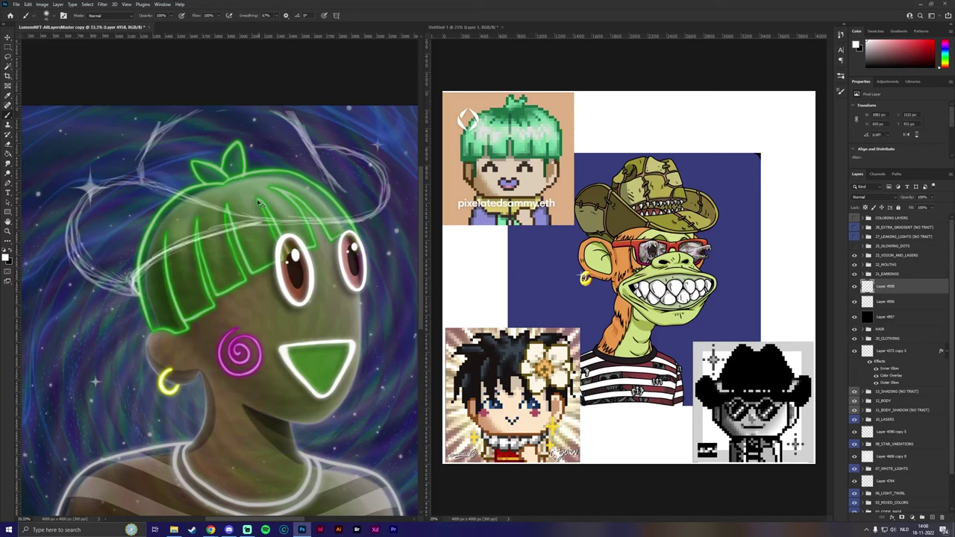
{"action": "key", "text": "ctrl+z"}
{"action": "mouse_move", "coordinate": [138, 298]}
{"action": "left_mouse_down"}
{"action": "mouse_move", "coordinate": [171, 246]}
{"action": "mouse_move", "coordinate": [220, 227]}
{"action": "mouse_move", "coordinate": [373, 218]}
{"action": "mouse_move", "coordinate": [388, 183]}
{"action": "mouse_move", "coordinate": [377, 160]}
{"action": "mouse_move", "coordinate": [309, 146]}
{"action": "left_mouse_up"}
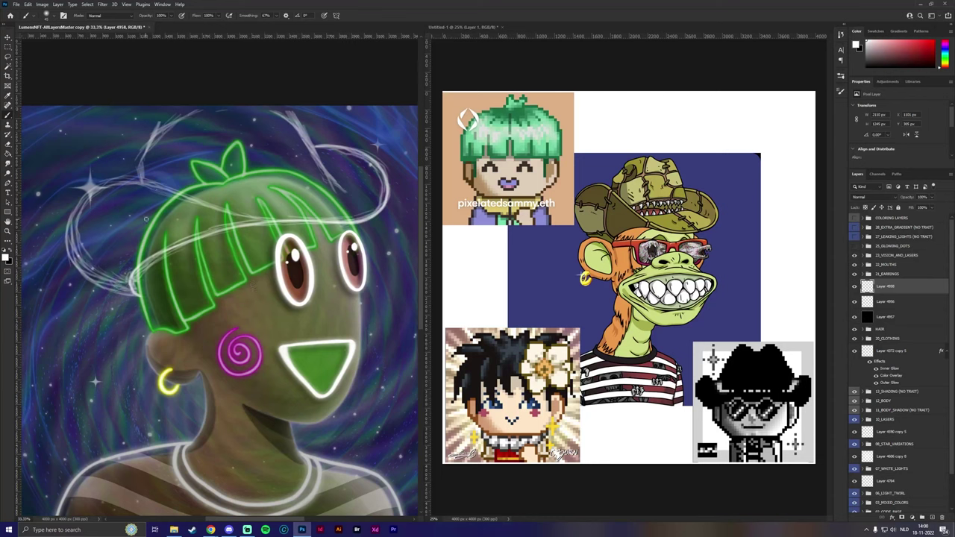
Step: Trace the brim's back edge and the large curl behind the head in white, following the sketch
{"action": "mouse_move", "coordinate": [139, 297]}
{"action": "left_mouse_down"}
{"action": "mouse_move", "coordinate": [83, 270]}
{"action": "mouse_move", "coordinate": [70, 250]}
{"action": "mouse_move", "coordinate": [70, 222]}
{"action": "mouse_move", "coordinate": [106, 185]}
{"action": "mouse_move", "coordinate": [130, 181]}
{"action": "mouse_move", "coordinate": [181, 195]}
{"action": "left_mouse_up"}
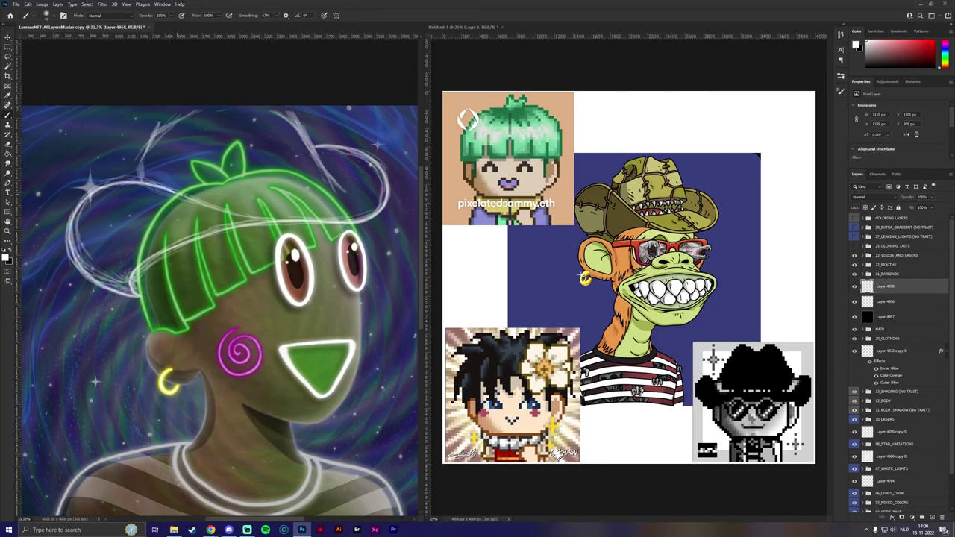
{"action": "key", "text": "ctrl+z"}
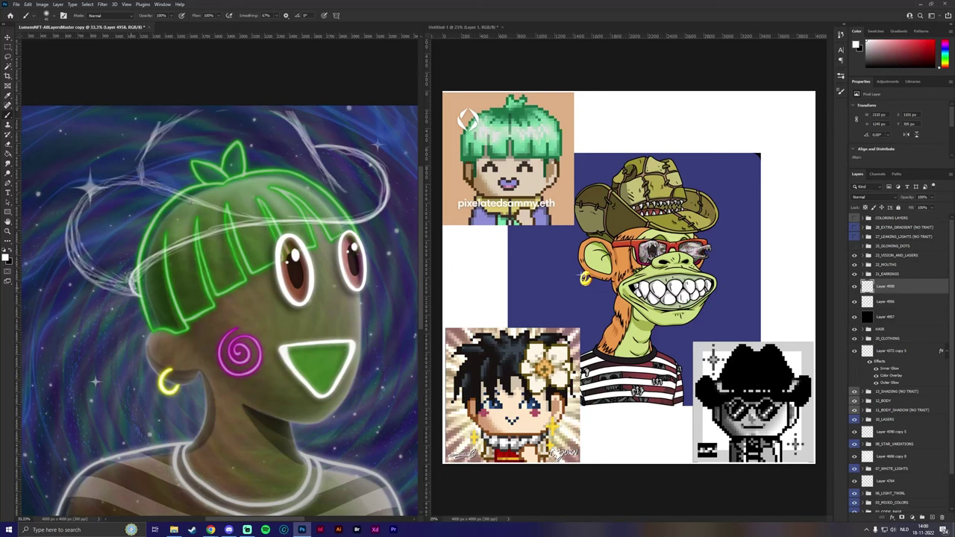
{"action": "mouse_move", "coordinate": [132, 297]}
{"action": "left_mouse_down"}
{"action": "mouse_move", "coordinate": [77, 264]}
{"action": "mouse_move", "coordinate": [73, 214]}
{"action": "mouse_move", "coordinate": [105, 187]}
{"action": "mouse_move", "coordinate": [146, 181]}
{"action": "mouse_move", "coordinate": [220, 210]}
{"action": "mouse_move", "coordinate": [302, 221]}
{"action": "left_mouse_up"}
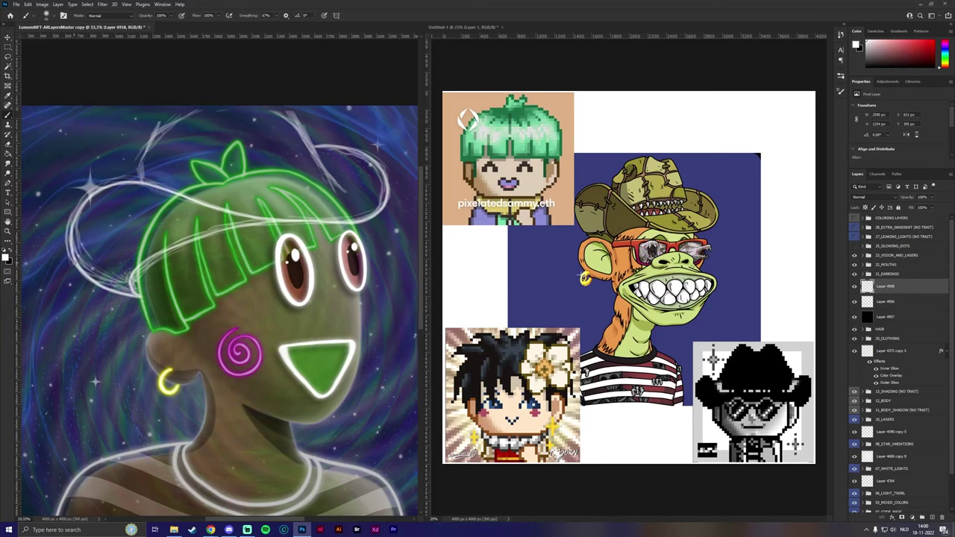
{"action": "mouse_move", "coordinate": [78, 267]}
{"action": "left_mouse_down"}
{"action": "mouse_move", "coordinate": [69, 215]}
{"action": "mouse_move", "coordinate": [110, 179]}
{"action": "mouse_move", "coordinate": [135, 176]}
{"action": "mouse_move", "coordinate": [294, 216]}
{"action": "mouse_move", "coordinate": [356, 217]}
{"action": "mouse_move", "coordinate": [386, 189]}
{"action": "left_mouse_up"}
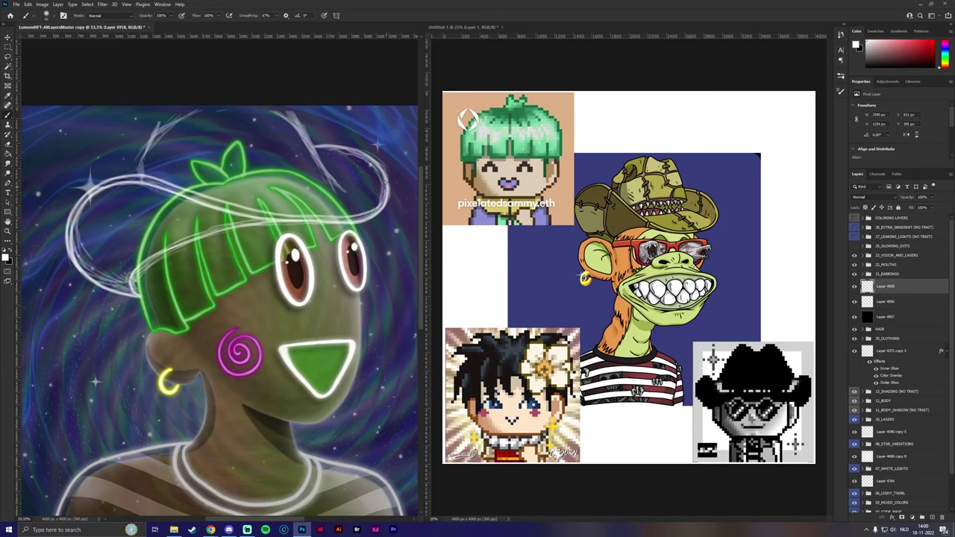
{"action": "left_click_drag", "start_coordinate": [370, 158], "coordinate": [351, 148]}
Step: Trace the hat's crown in white and hide the sketch layer to leave only the clean line work
{"action": "left_click", "coordinate": [854, 303]}
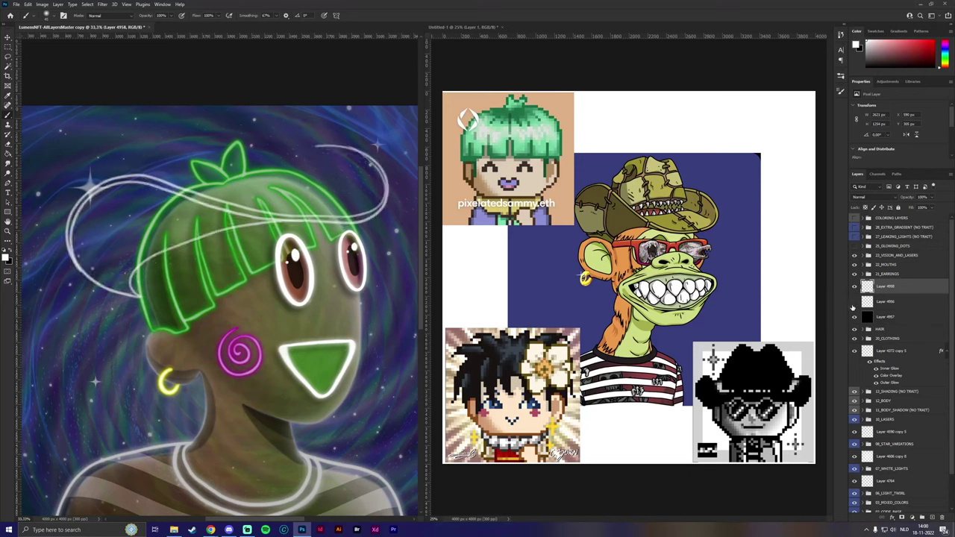
{"action": "left_click", "coordinate": [855, 302]}
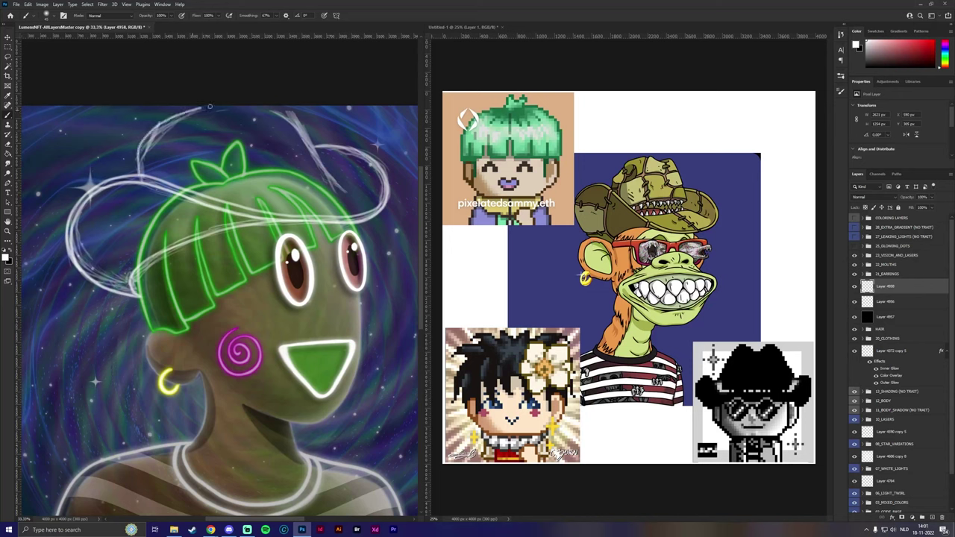
{"action": "left_click_drag", "start_coordinate": [279, 109], "coordinate": [351, 196]}
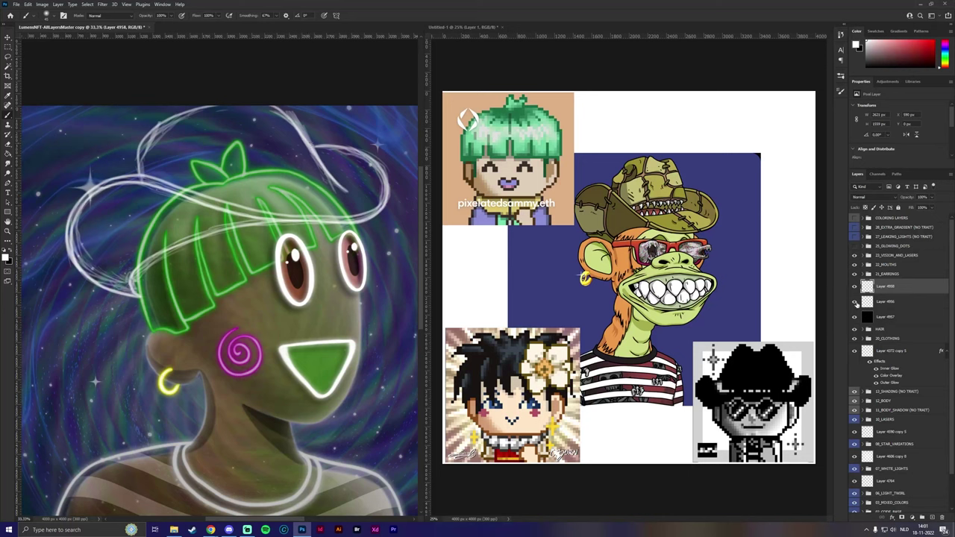
{"action": "left_click", "coordinate": [855, 301]}
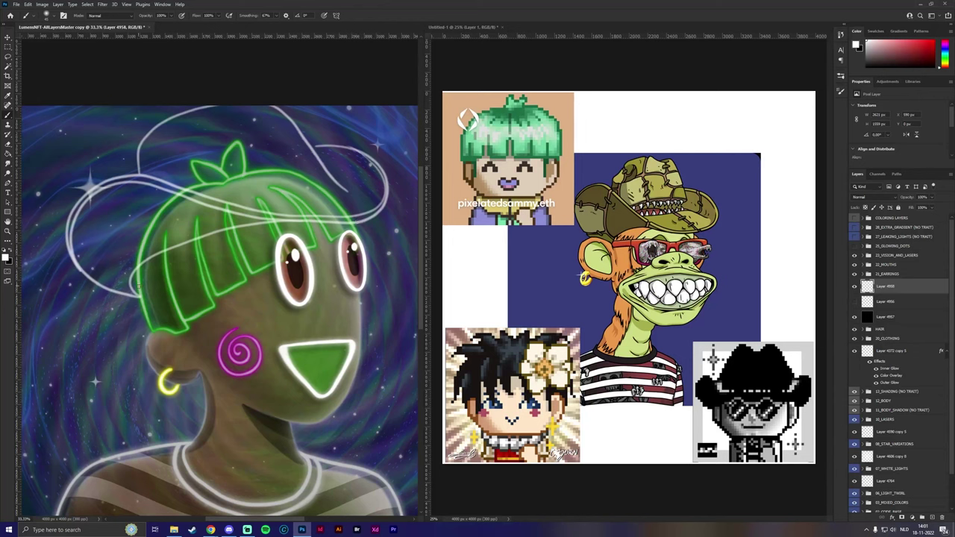
Step: Thicken the white lines of the brim's front edge and side curls with additional strokes
{"action": "mouse_move", "coordinate": [139, 296]}
{"action": "left_mouse_down"}
{"action": "mouse_move", "coordinate": [129, 279]}
{"action": "mouse_move", "coordinate": [169, 249]}
{"action": "mouse_move", "coordinate": [259, 221]}
{"action": "mouse_move", "coordinate": [309, 221]}
{"action": "left_mouse_up"}
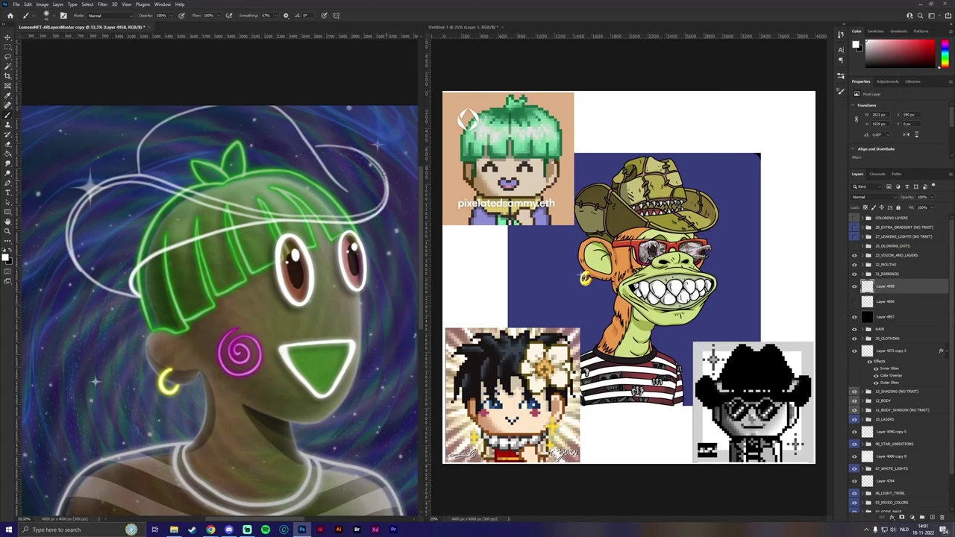
{"action": "left_click_drag", "start_coordinate": [364, 154], "coordinate": [339, 145]}
{"action": "mouse_move", "coordinate": [128, 298]}
{"action": "left_mouse_down"}
{"action": "mouse_move", "coordinate": [91, 280]}
{"action": "mouse_move", "coordinate": [66, 237]}
{"action": "mouse_move", "coordinate": [77, 200]}
{"action": "mouse_move", "coordinate": [105, 180]}
{"action": "mouse_move", "coordinate": [142, 176]}
{"action": "mouse_move", "coordinate": [250, 210]}
{"action": "mouse_move", "coordinate": [327, 219]}
{"action": "mouse_move", "coordinate": [384, 202]}
{"action": "mouse_move", "coordinate": [359, 153]}
{"action": "left_mouse_up"}
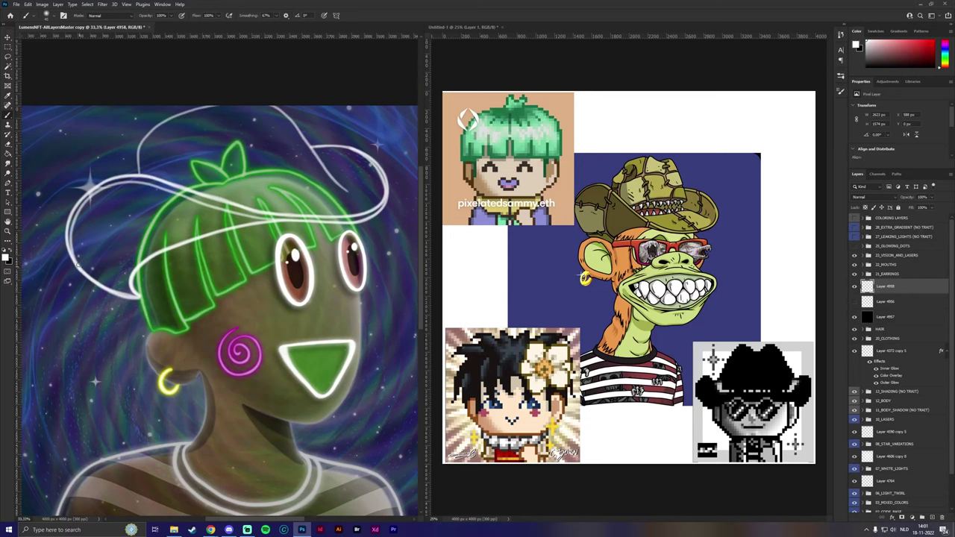
Step: Redraw the thickening stroke along the rear brim curl and across the hat until the line is smooth
{"action": "mouse_move", "coordinate": [78, 265]}
{"action": "left_mouse_down"}
{"action": "mouse_move", "coordinate": [71, 234]}
{"action": "mouse_move", "coordinate": [82, 205]}
{"action": "left_mouse_up"}
{"action": "key", "text": "ctrl+z"}
{"action": "left_click_drag", "start_coordinate": [74, 248], "coordinate": [71, 237]}
{"action": "key", "text": "ctrl+z"}
{"action": "left_click_drag", "start_coordinate": [81, 270], "coordinate": [77, 223]}
{"action": "key", "text": "ctrl+z"}
{"action": "mouse_move", "coordinate": [87, 275]}
{"action": "left_mouse_down"}
{"action": "mouse_move", "coordinate": [72, 225]}
{"action": "mouse_move", "coordinate": [97, 190]}
{"action": "mouse_move", "coordinate": [124, 181]}
{"action": "mouse_move", "coordinate": [289, 224]}
{"action": "left_mouse_up"}
{"action": "key", "text": "ctrl+z"}
{"action": "mouse_move", "coordinate": [69, 239]}
{"action": "left_mouse_down"}
{"action": "mouse_move", "coordinate": [84, 198]}
{"action": "mouse_move", "coordinate": [125, 180]}
{"action": "mouse_move", "coordinate": [310, 223]}
{"action": "left_mouse_up"}
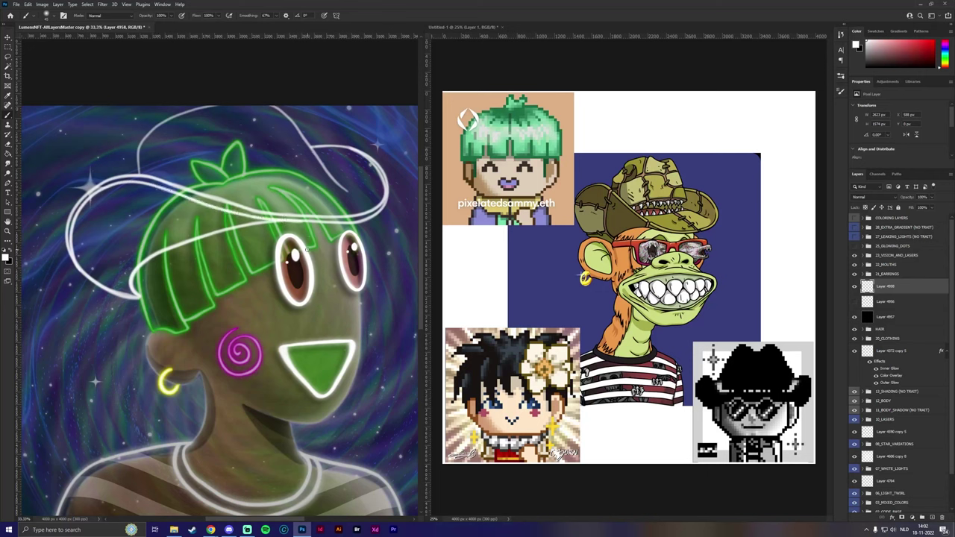
Step: Go over the crown's outline with a thicker white line and check the hat on the whole artwork
{"action": "mouse_move", "coordinate": [138, 176]}
{"action": "left_mouse_down"}
{"action": "mouse_move", "coordinate": [144, 137]}
{"action": "mouse_move", "coordinate": [167, 120]}
{"action": "mouse_move", "coordinate": [242, 100]}
{"action": "mouse_move", "coordinate": [284, 111]}
{"action": "mouse_move", "coordinate": [347, 192]}
{"action": "left_mouse_up"}
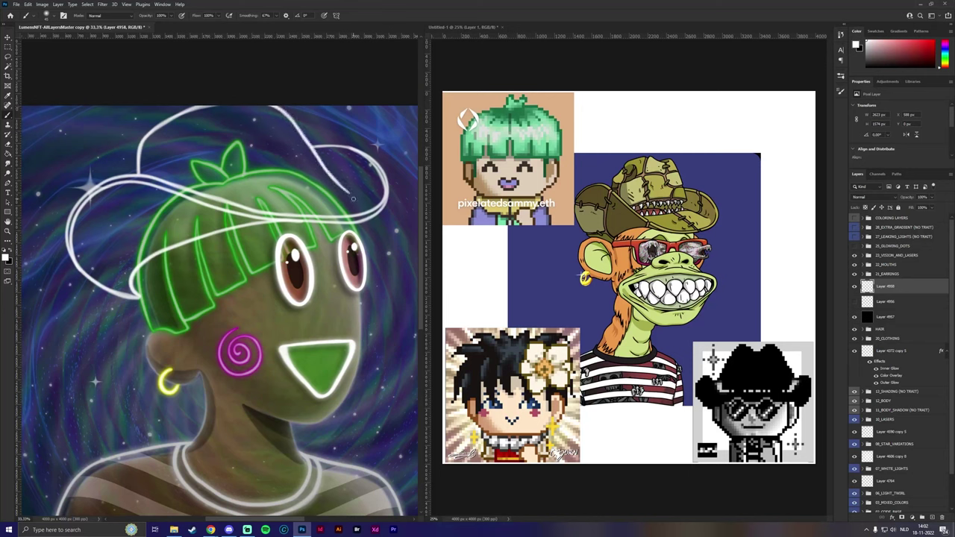
{"action": "key", "text": "ctrl+minus"}
{"action": "key", "text": "ctrl+minus"}
{"action": "key", "text": "ctrl+minus"}
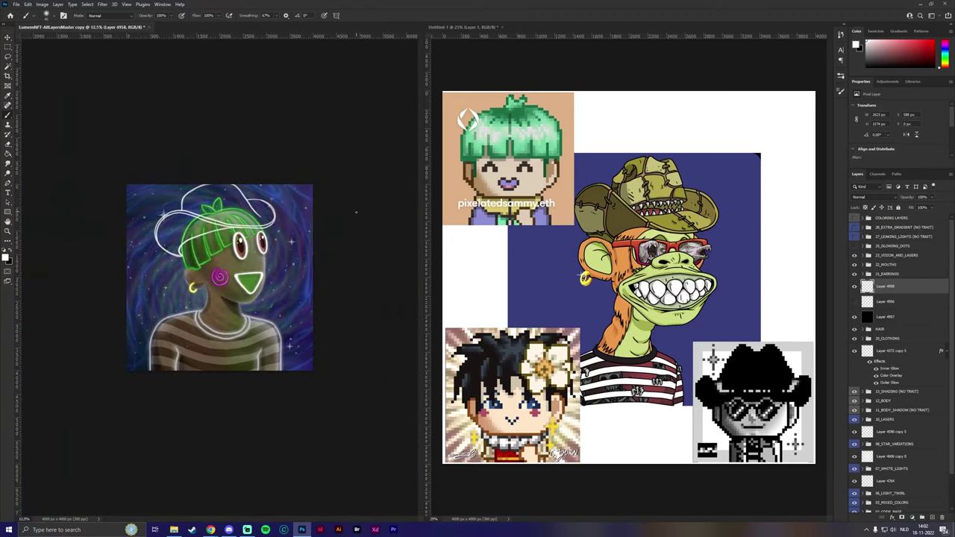
{"action": "key", "text": "ctrl+plus"}
{"action": "key", "text": "ctrl+plus"}
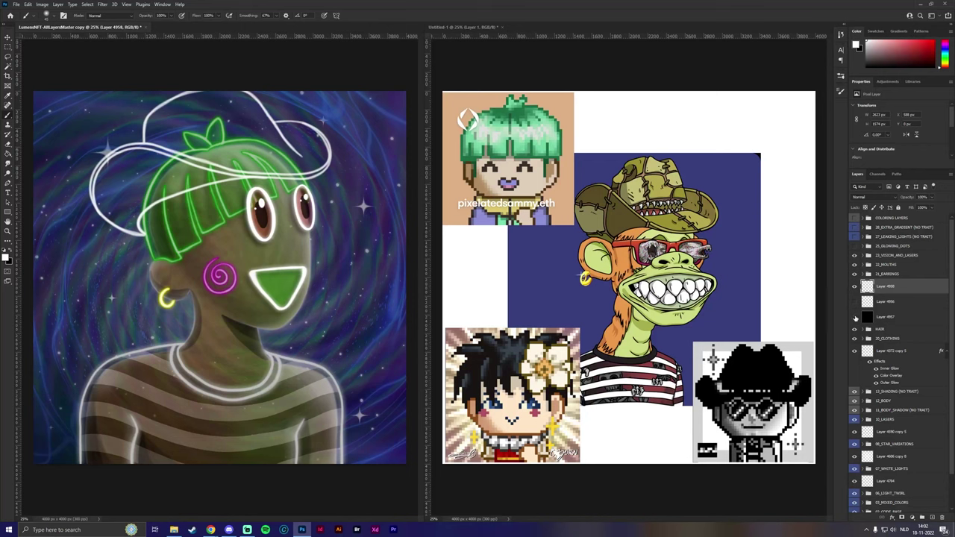
Step: Hide the dark overlay layer, then duplicate the white hat line layer and merge both copies into one
{"action": "left_click", "coordinate": [855, 317]}
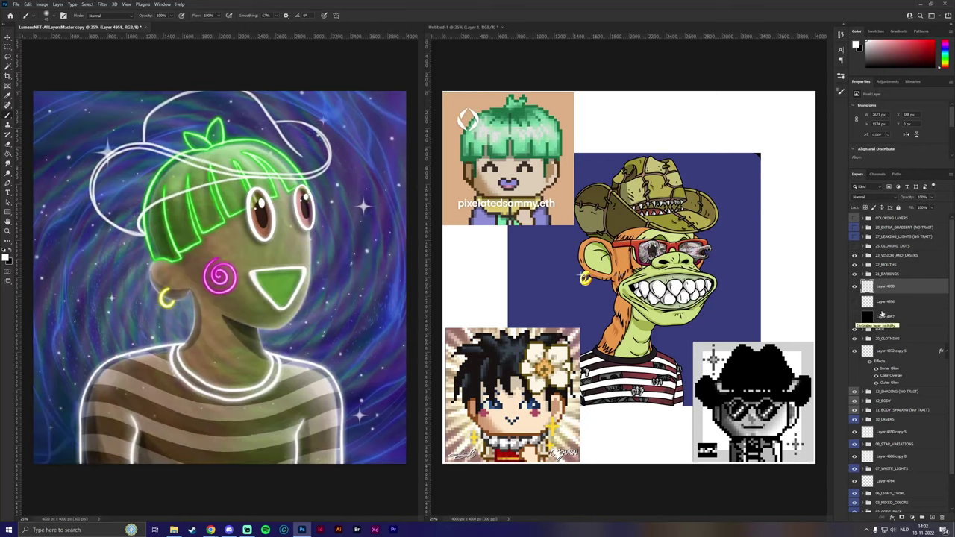
{"action": "key", "text": "ctrl+j"}
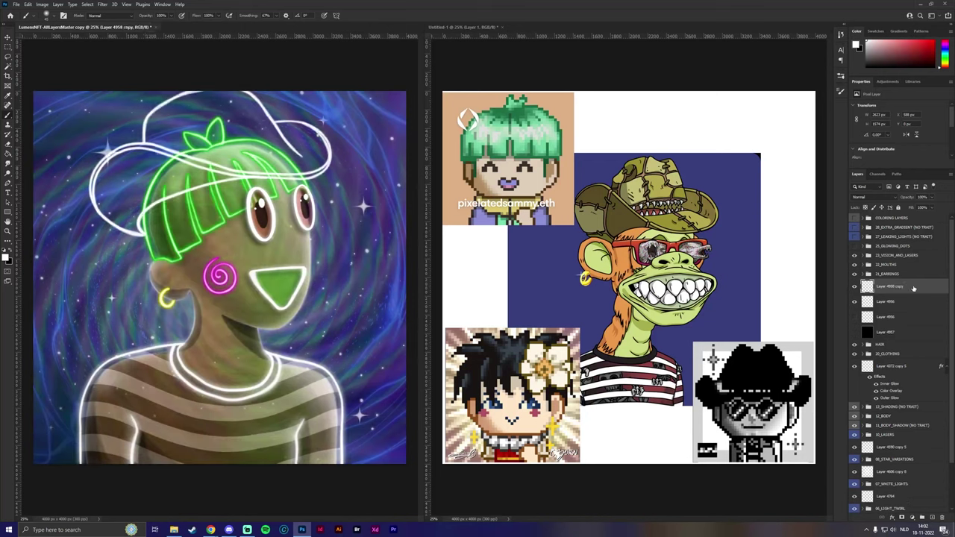
{"action": "right_click", "coordinate": [908, 302]}
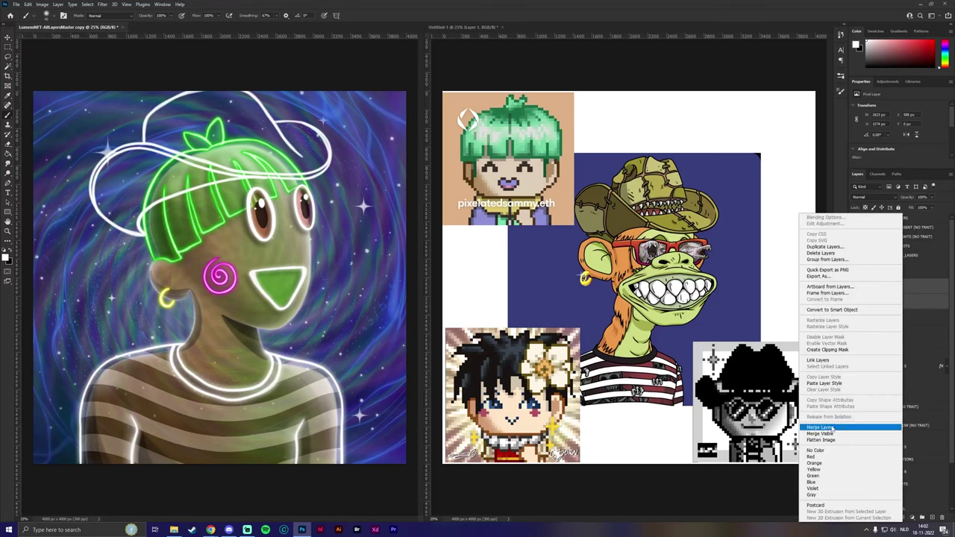
{"action": "left_click", "coordinate": [837, 426]}
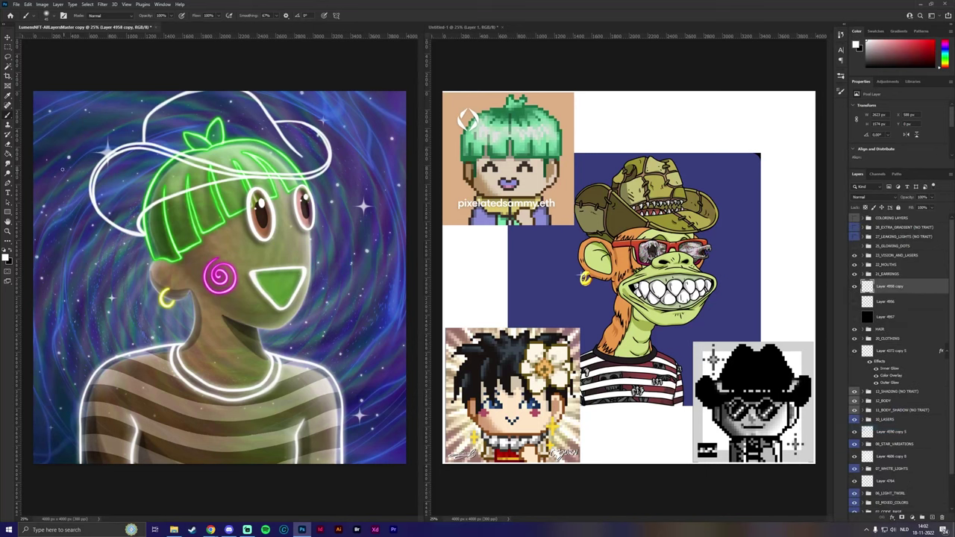
Step: Select the hat's interior areas with the Magic Wand and add a new layer beneath the line work
{"action": "left_click", "coordinate": [8, 66]}
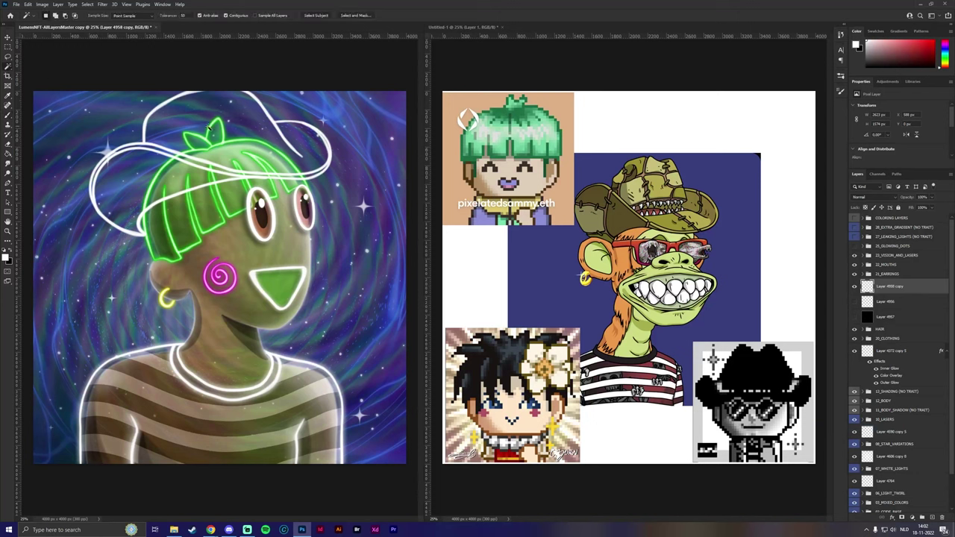
{"action": "left_click", "coordinate": [224, 131]}
{"action": "left_click", "coordinate": [151, 182], "text": "shift"}
{"action": "left_click", "coordinate": [889, 303]}
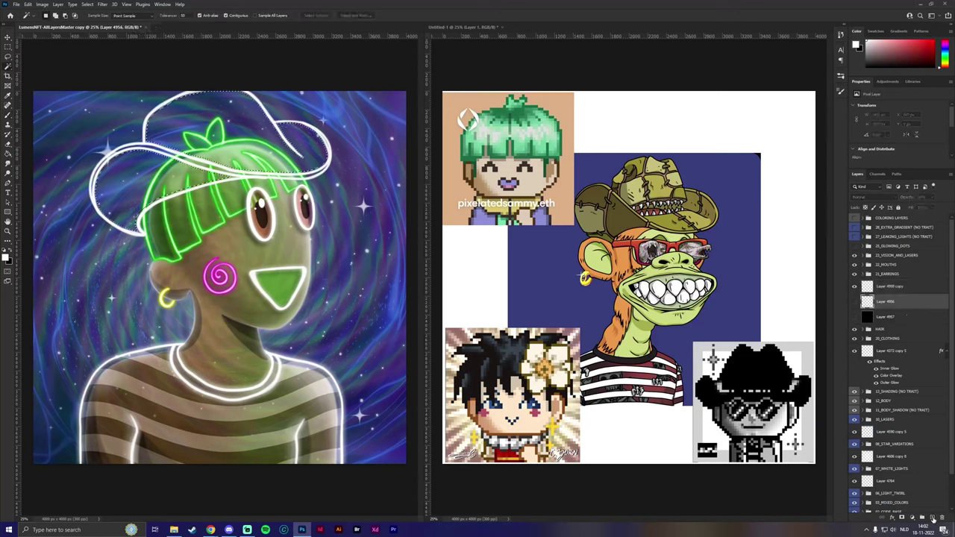
{"action": "key", "text": "ctrl+j"}
Step: Expand the hat selection by 15 pixels and select the COLORING LAYERS group
{"action": "left_click", "coordinate": [87, 4]}
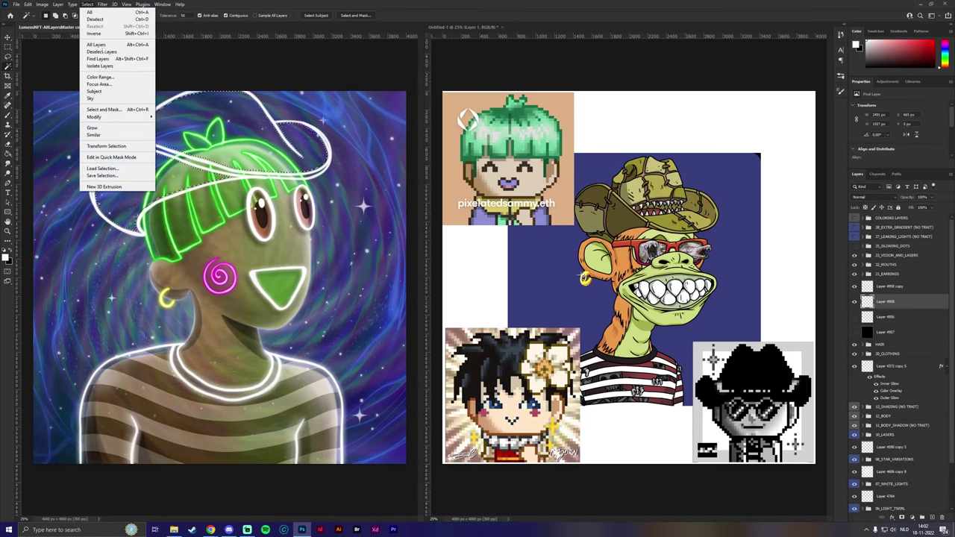
{"action": "mouse_move", "coordinate": [104, 113]}
{"action": "left_click", "coordinate": [175, 130]}
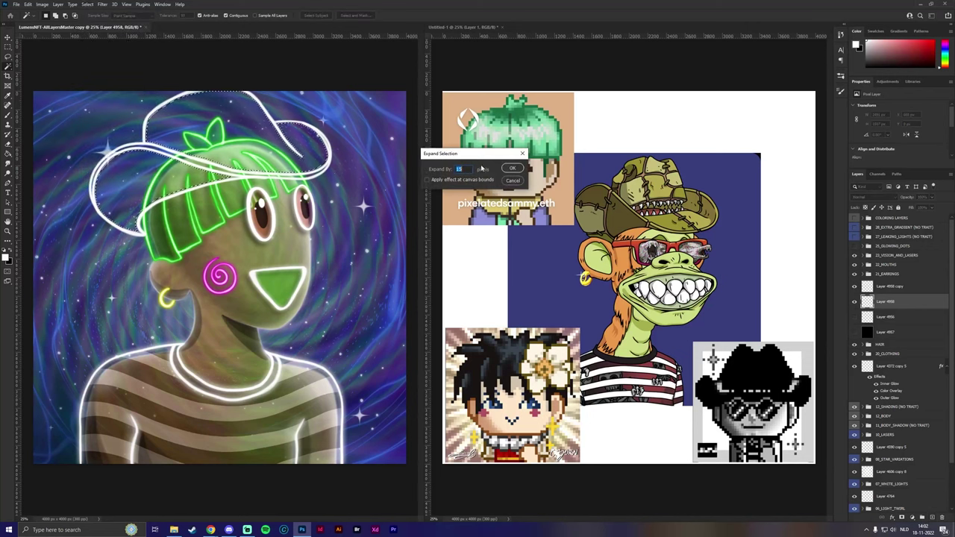
{"action": "left_click", "coordinate": [513, 169]}
{"action": "left_click", "coordinate": [894, 218]}
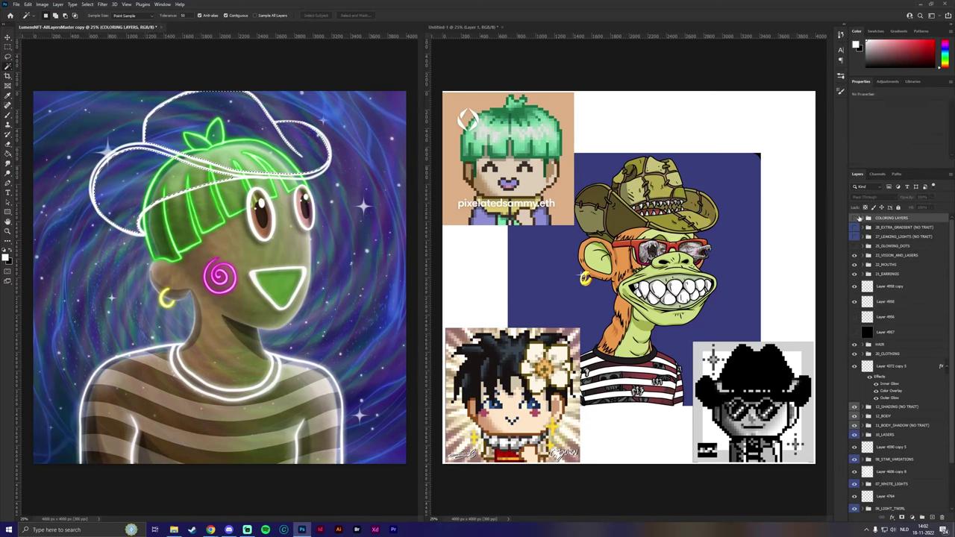
Step: Fill the hat selection with red on the layer beneath the white line work using the Paint Bucket, and deselect it
{"action": "left_click", "coordinate": [8, 157]}
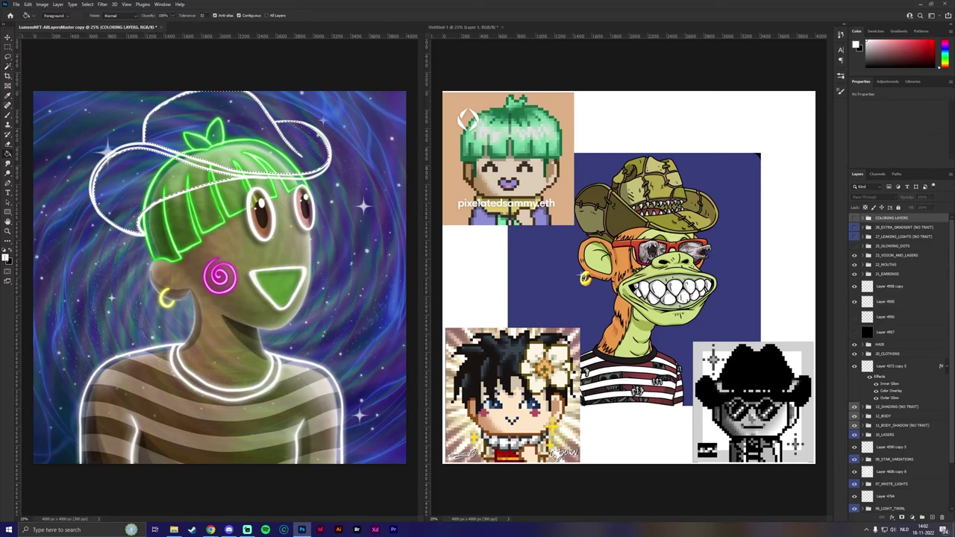
{"action": "left_click", "coordinate": [6, 256]}
{"action": "left_click", "coordinate": [662, 384]}
{"action": "left_click", "coordinate": [746, 367]}
{"action": "left_click", "coordinate": [885, 316]}
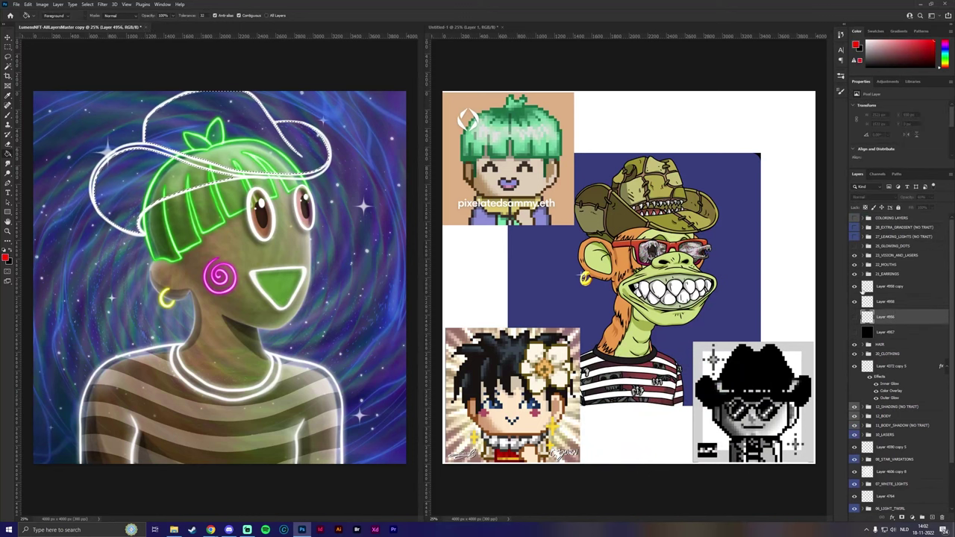
{"action": "left_click", "coordinate": [880, 302]}
{"action": "left_click", "coordinate": [244, 145]}
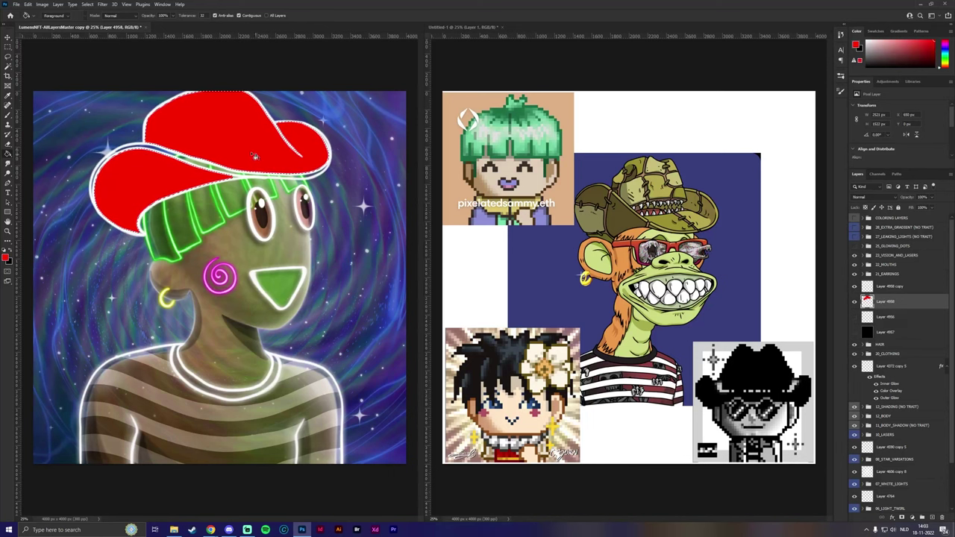
{"action": "left_click", "coordinate": [82, 5]}
{"action": "left_click", "coordinate": [99, 21]}
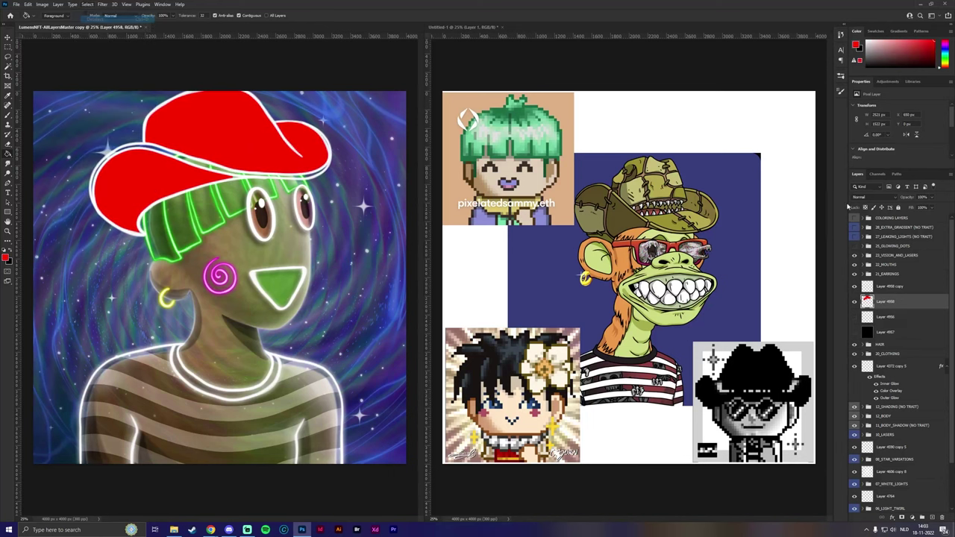
Step: Try applying the ORANGE FILL layer style to the red hat fill layer, and undo the pasted style
{"action": "left_click", "coordinate": [880, 218]}
{"action": "left_click", "coordinate": [865, 217]}
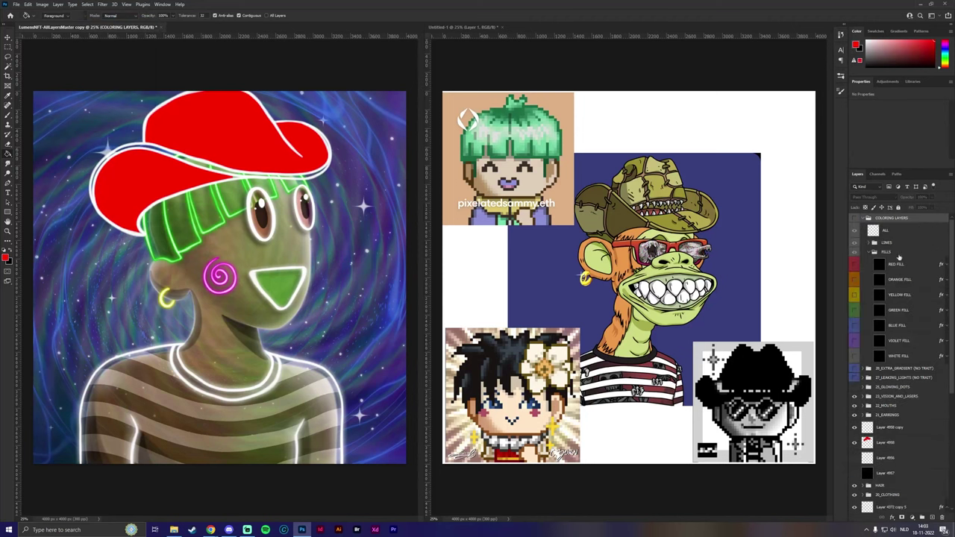
{"action": "left_click", "coordinate": [907, 281]}
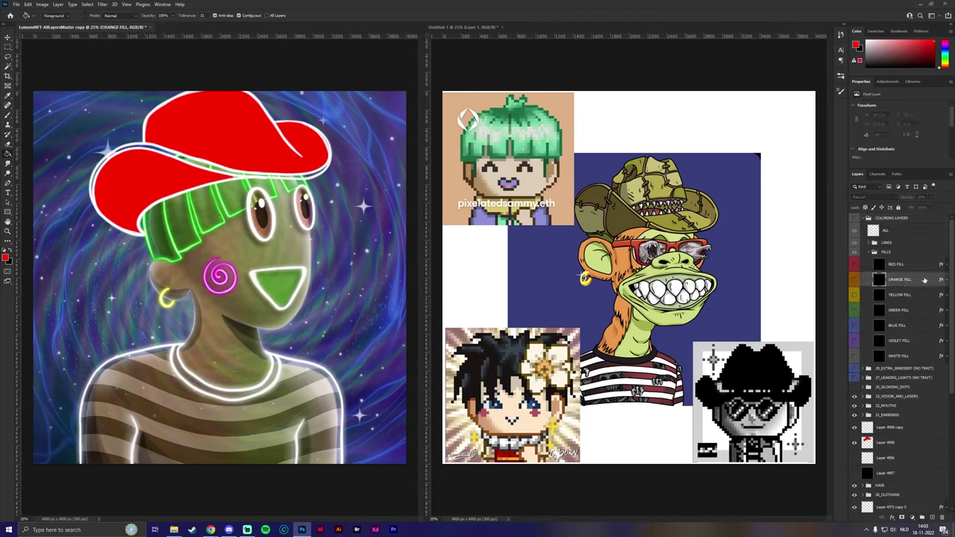
{"action": "right_click", "coordinate": [924, 280]}
{"action": "left_click", "coordinate": [865, 381]}
{"action": "left_click", "coordinate": [869, 254]}
{"action": "left_click", "coordinate": [865, 217]}
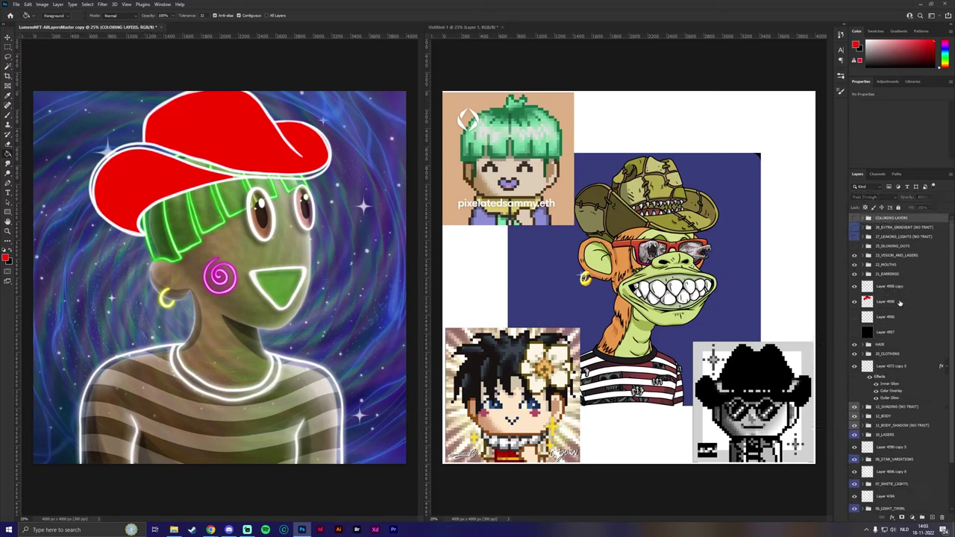
{"action": "right_click", "coordinate": [900, 302]}
{"action": "left_click", "coordinate": [865, 382]}
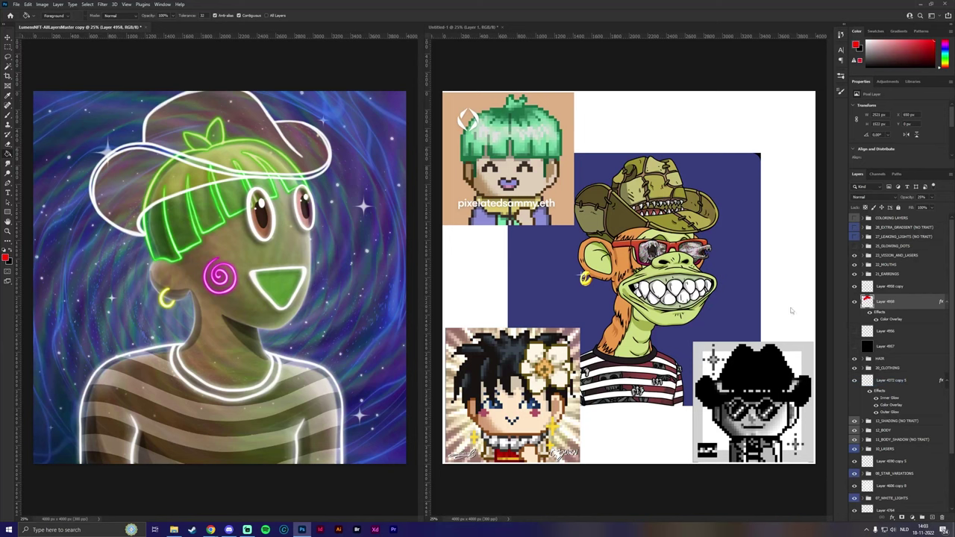
{"action": "key", "text": "ctrl+z"}
Step: Copy the layer style from ORANGE FILL in the COLORING LAYERS group and paste it onto the red hat fill layer
{"action": "left_click", "coordinate": [861, 219]}
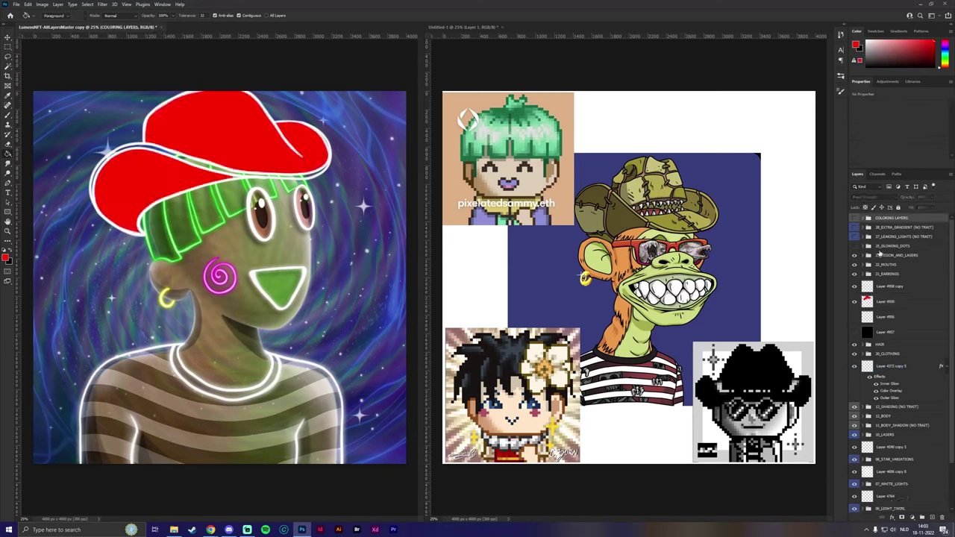
{"action": "left_click", "coordinate": [862, 218]}
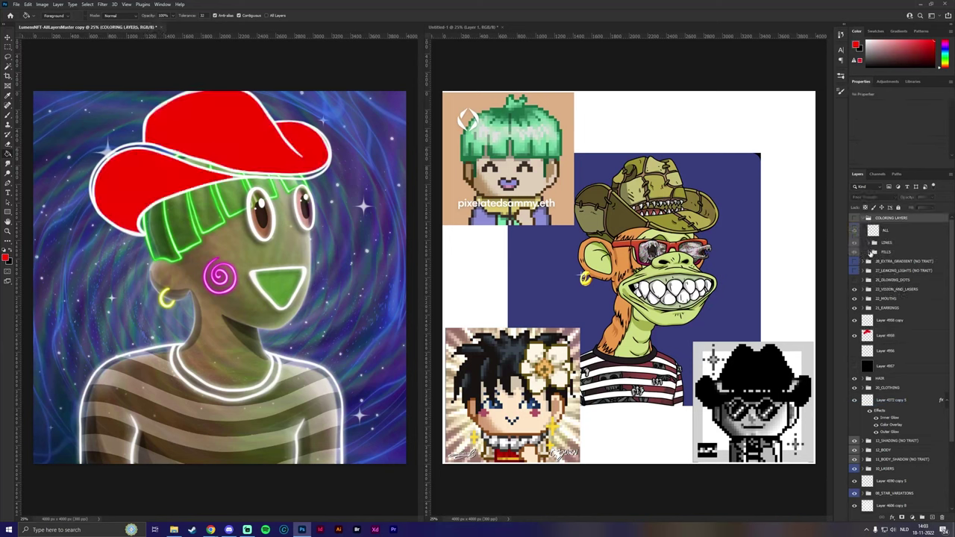
{"action": "left_click", "coordinate": [870, 253]}
{"action": "right_click", "coordinate": [913, 282]}
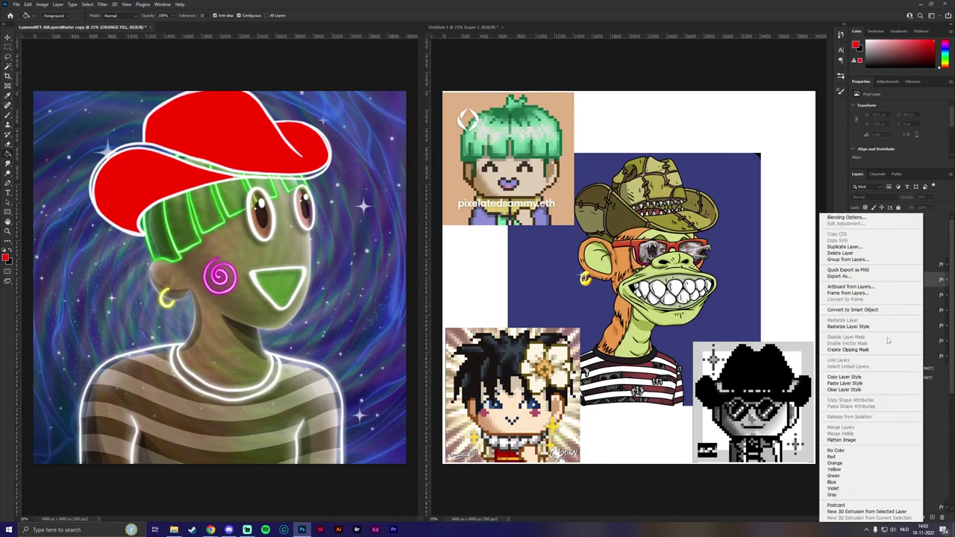
{"action": "left_click", "coordinate": [856, 383]}
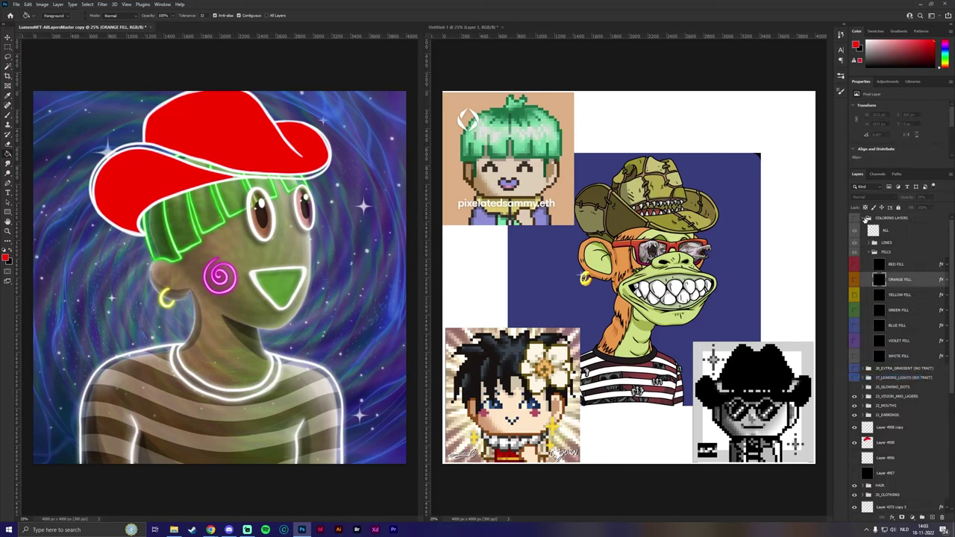
{"action": "left_click", "coordinate": [863, 218]}
{"action": "right_click", "coordinate": [894, 300]}
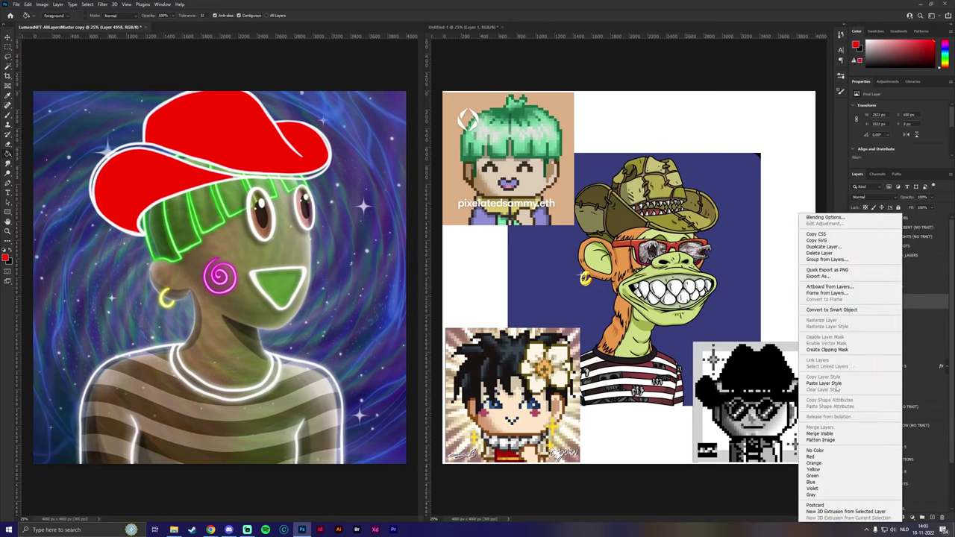
{"action": "left_click", "coordinate": [836, 384]}
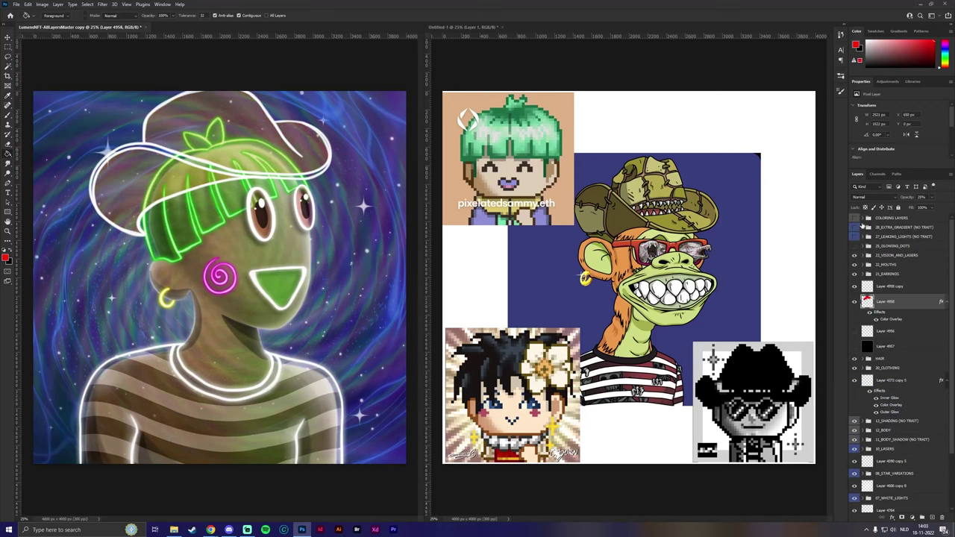
Step: Copy the layer style from ORANGE LINE in the LINES group and paste it onto the white hat line layer
{"action": "left_click", "coordinate": [868, 217]}
{"action": "left_click", "coordinate": [869, 242]}
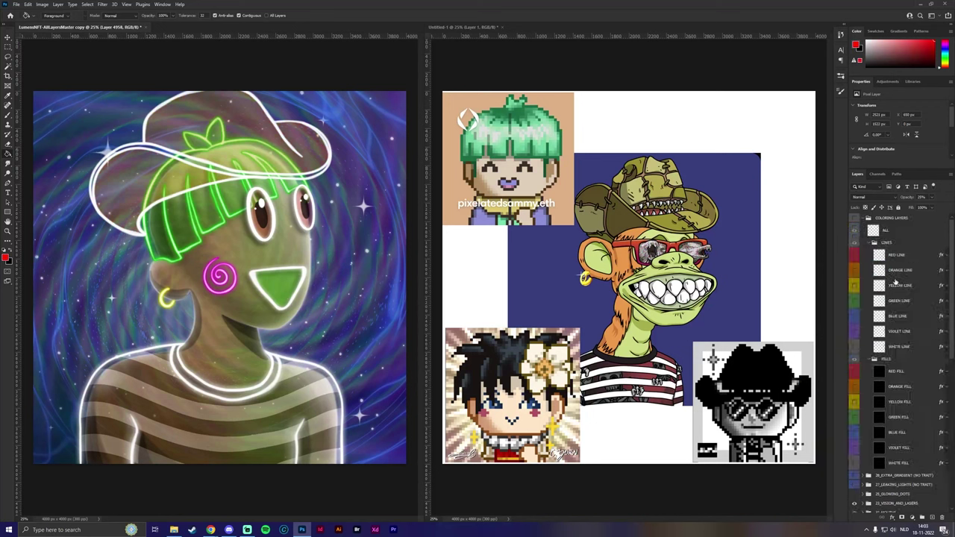
{"action": "left_click", "coordinate": [905, 274]}
{"action": "right_click", "coordinate": [904, 275]}
{"action": "left_click", "coordinate": [842, 383]}
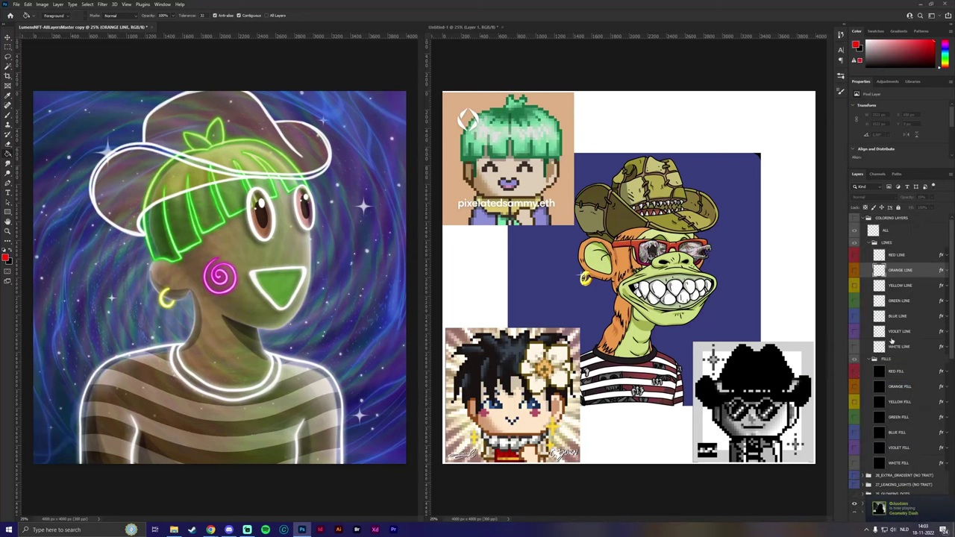
{"action": "right_click", "coordinate": [917, 277]}
{"action": "left_click", "coordinate": [863, 378]}
{"action": "left_click", "coordinate": [866, 218]}
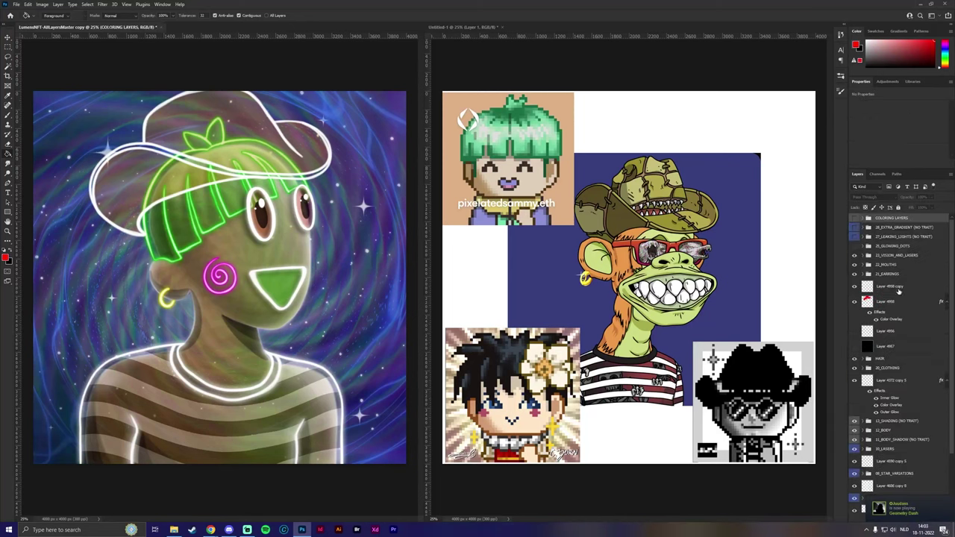
{"action": "right_click", "coordinate": [899, 292]}
{"action": "left_click", "coordinate": [843, 385]}
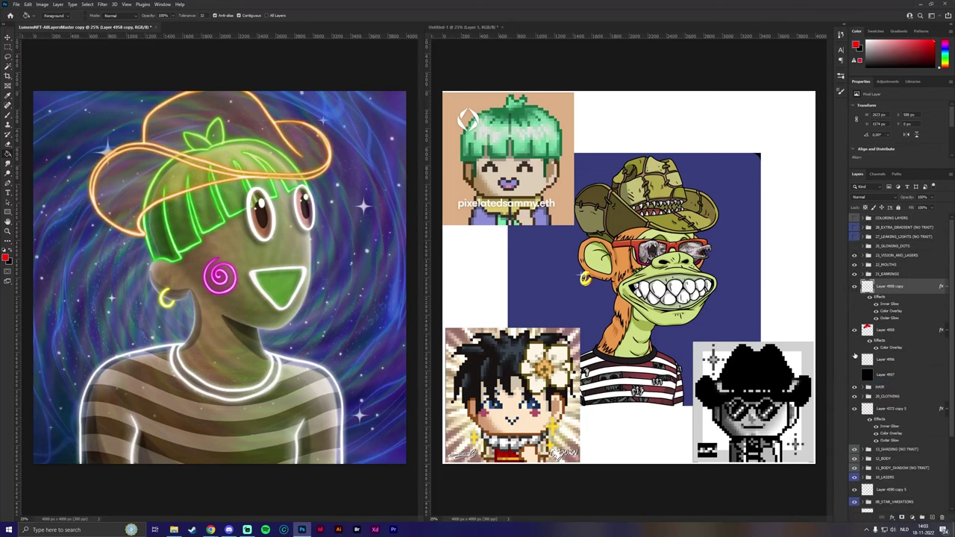
Step: Duplicate the orange hat line layer, copy and clear the duplicate's layer style, and merge it with a second plain copy
{"action": "key", "text": "ctrl+j"}
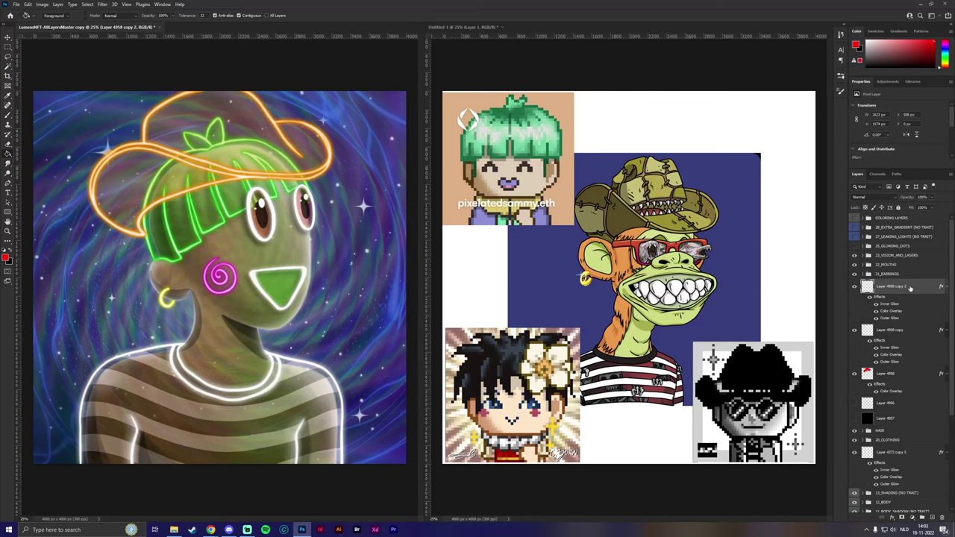
{"action": "right_click", "coordinate": [899, 288]}
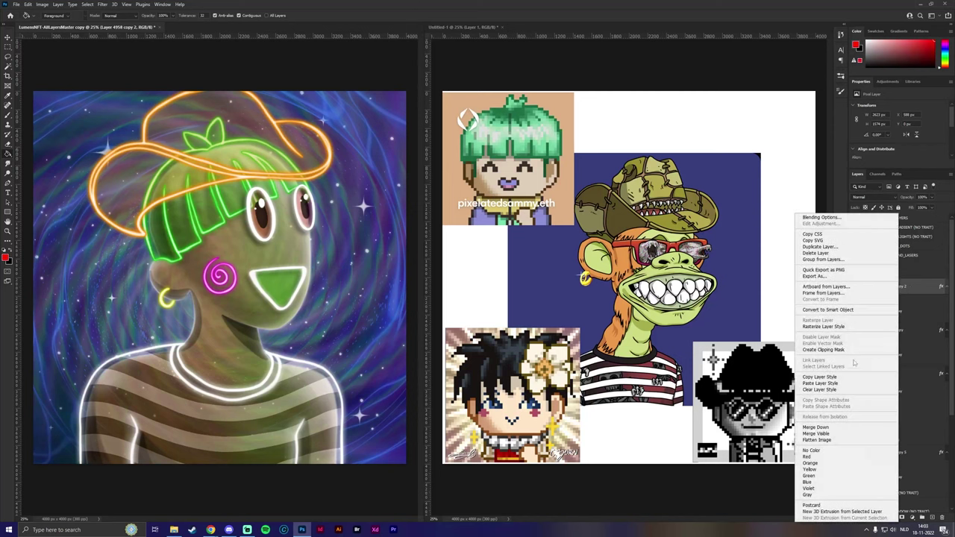
{"action": "left_click", "coordinate": [842, 376]}
{"action": "right_click", "coordinate": [894, 291]}
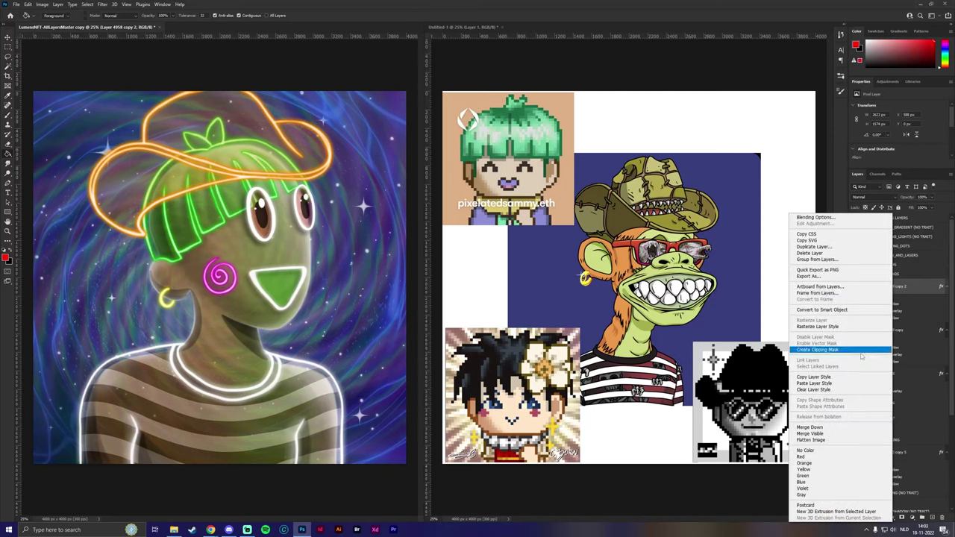
{"action": "left_click", "coordinate": [830, 390]}
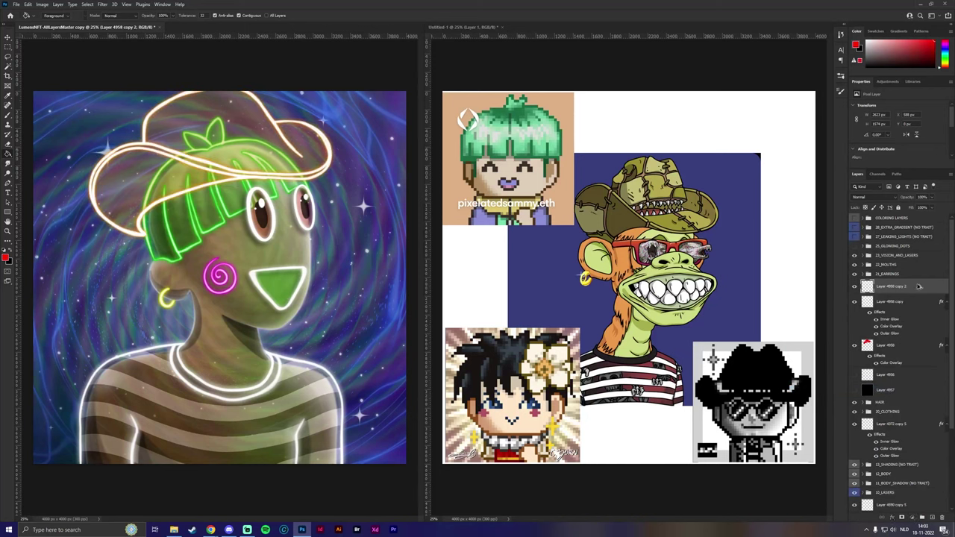
{"action": "left_click", "coordinate": [899, 302], "text": "shift"}
{"action": "right_click", "coordinate": [903, 302]}
{"action": "left_click", "coordinate": [839, 428]}
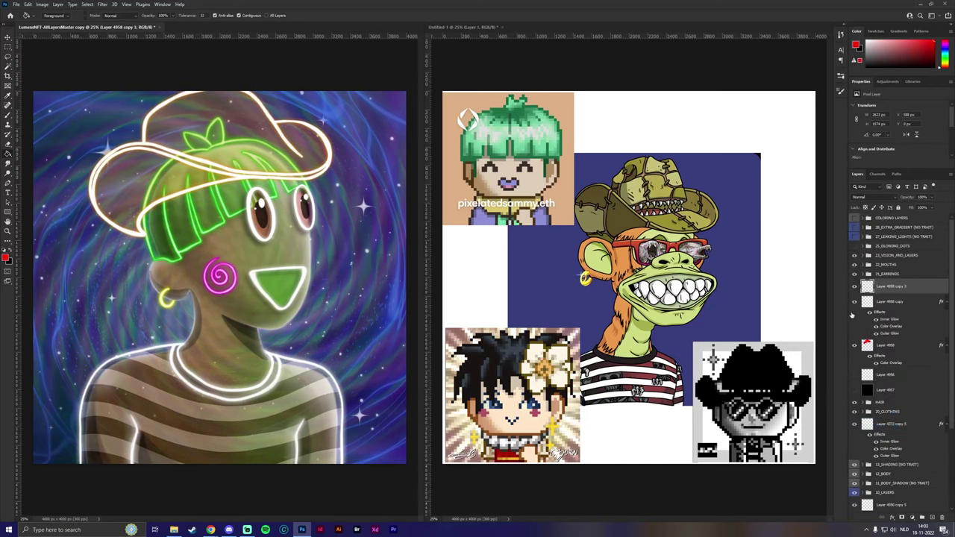
Step: Paste the orange line style onto the merged hat line layer, hide the older line layer, and check the whole artwork
{"action": "right_click", "coordinate": [889, 286]}
{"action": "left_click", "coordinate": [825, 383]}
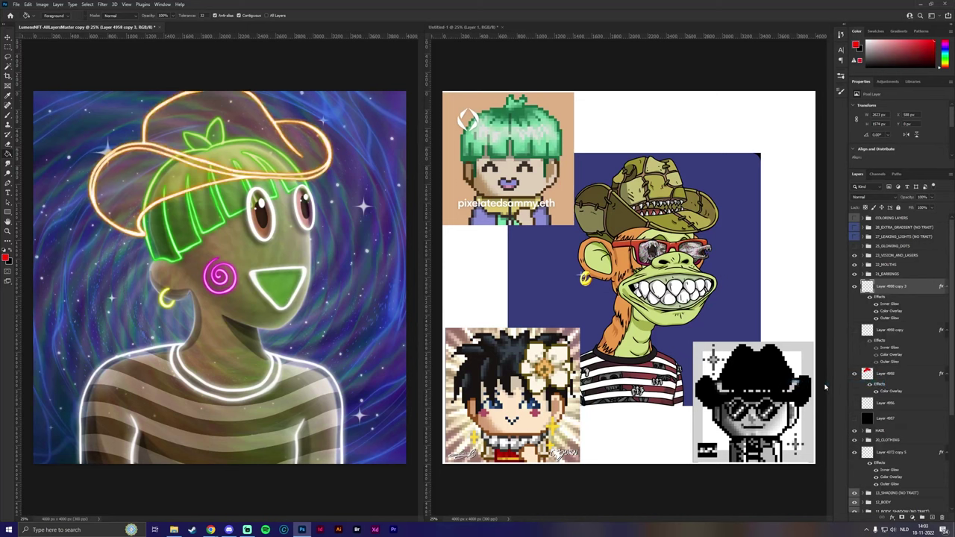
{"action": "key", "text": "ctrl+minus"}
{"action": "key", "text": "ctrl+minus"}
{"action": "key", "text": "ctrl+minus"}
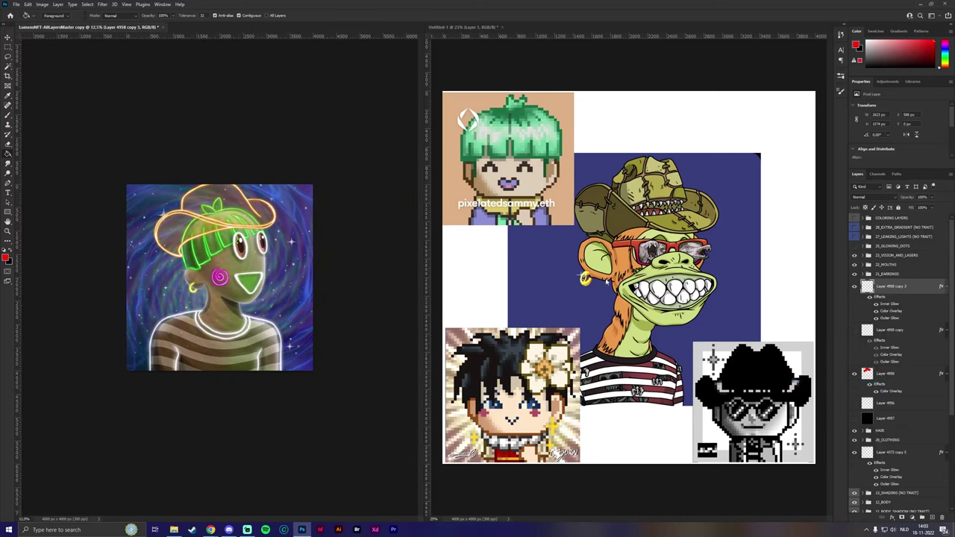
{"action": "scroll", "coordinate": [363, 274], "scroll_direction": "up", "scroll_amount": 3}
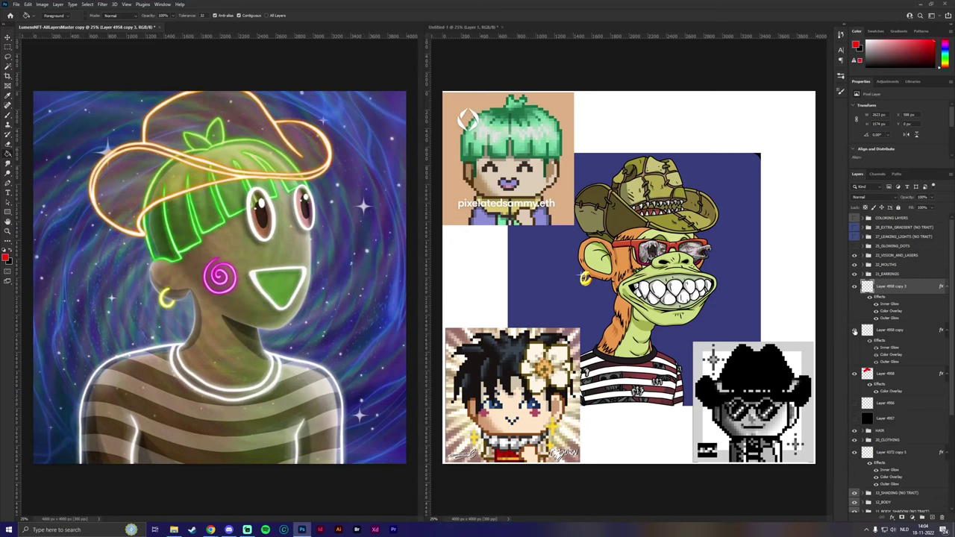
Step: Delete the older hat line layer, Layer 4958 copy
{"action": "right_click", "coordinate": [889, 330]}
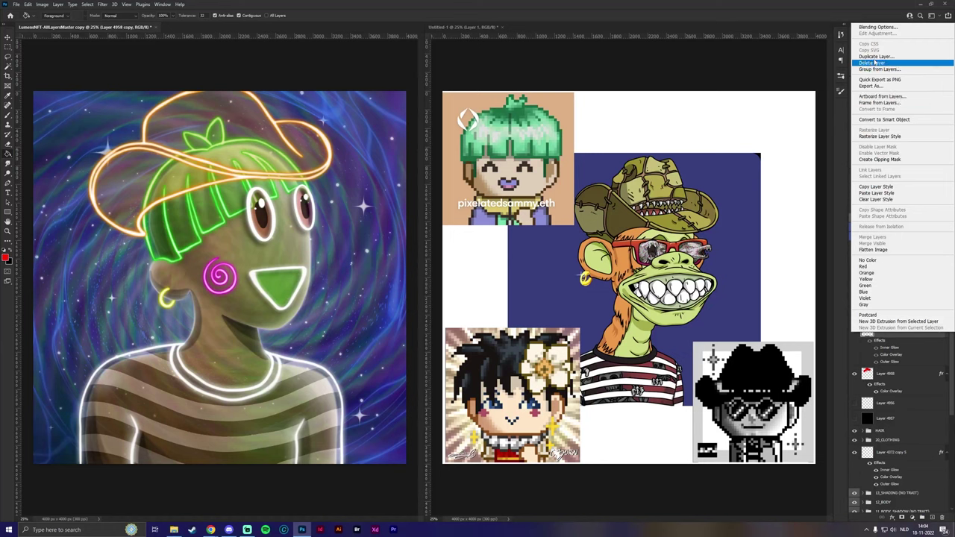
{"action": "left_click", "coordinate": [875, 56]}
{"action": "key", "text": "Return"}
{"action": "right_click", "coordinate": [897, 329]}
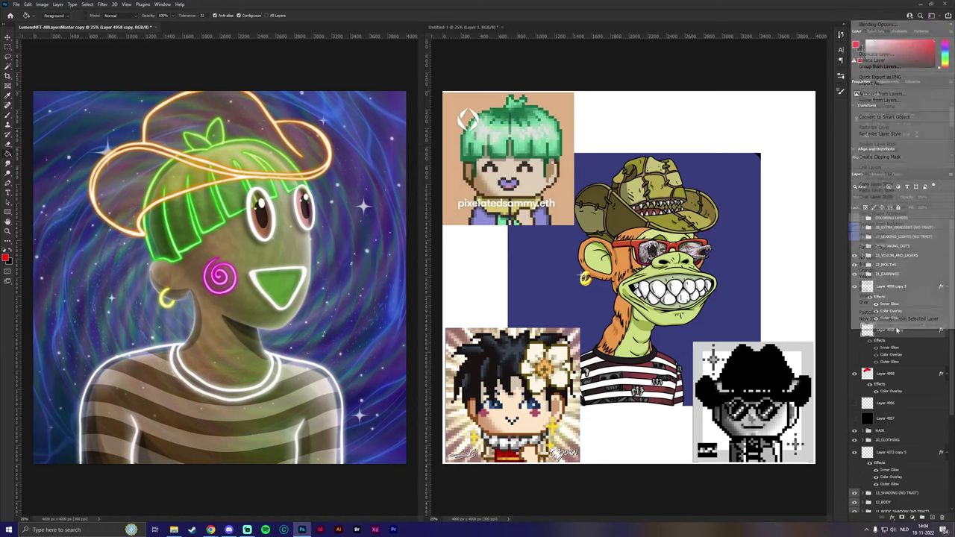
{"action": "left_click", "coordinate": [876, 60]}
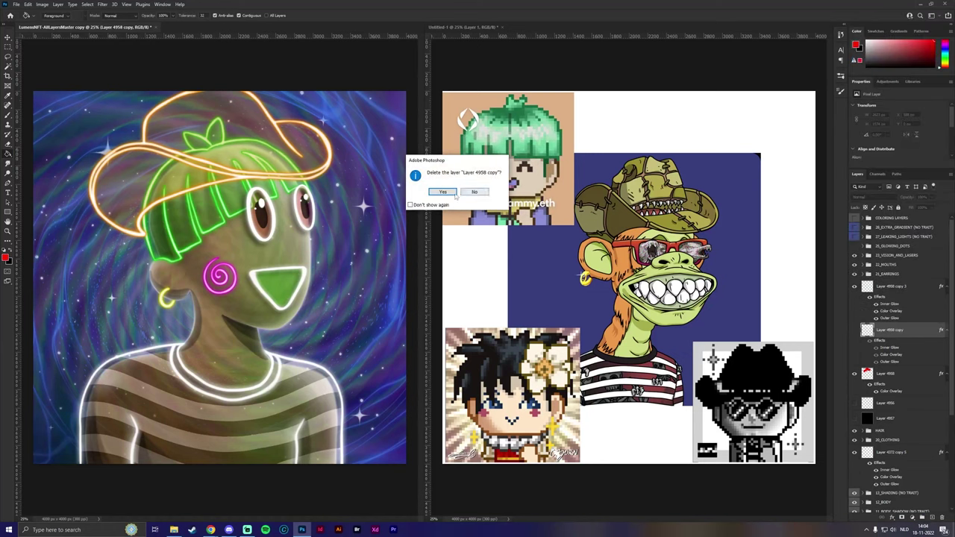
{"action": "left_click", "coordinate": [442, 192]}
Step: Add a new layer above the hat fill and set up a black Soft Round brush for shading
{"action": "left_click", "coordinate": [931, 516]}
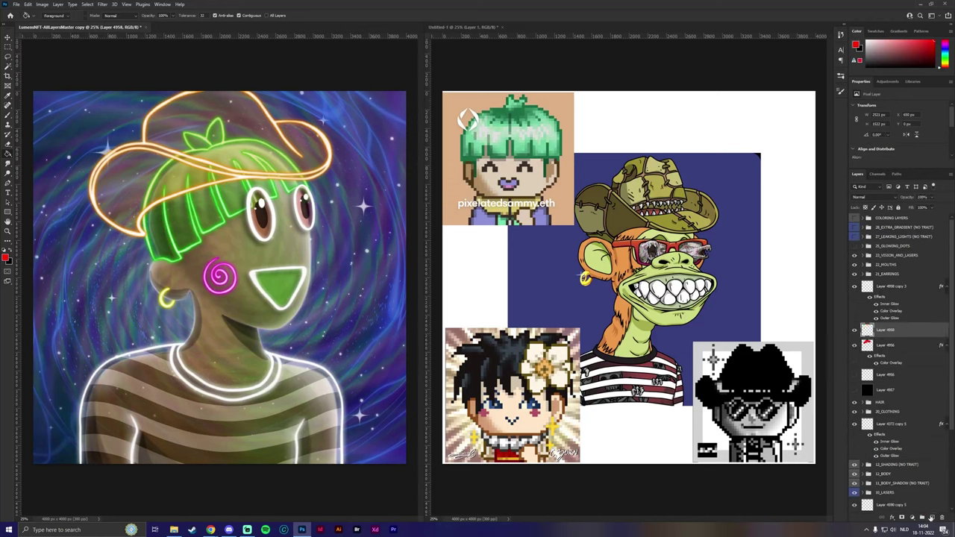
{"action": "left_click", "coordinate": [9, 117]}
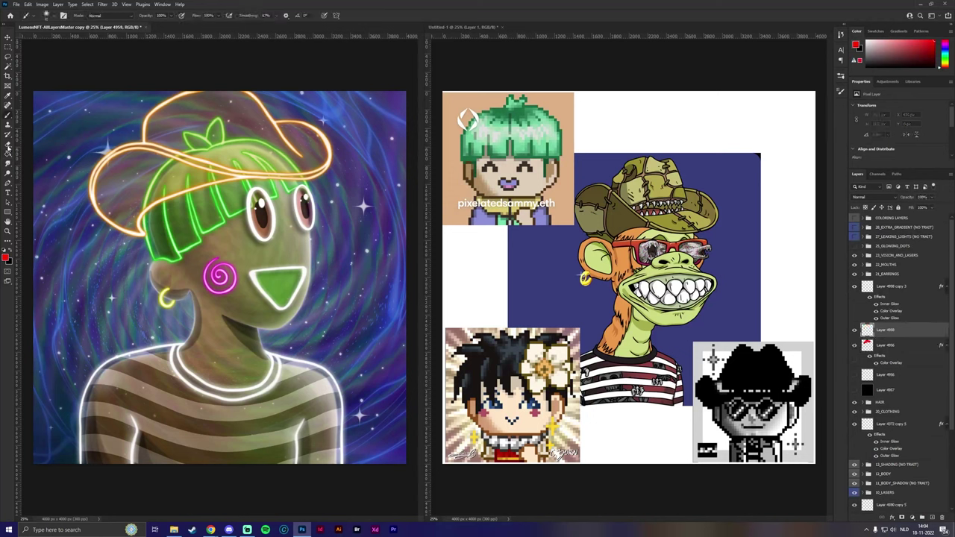
{"action": "left_click", "coordinate": [10, 252]}
{"action": "left_click", "coordinate": [50, 18]}
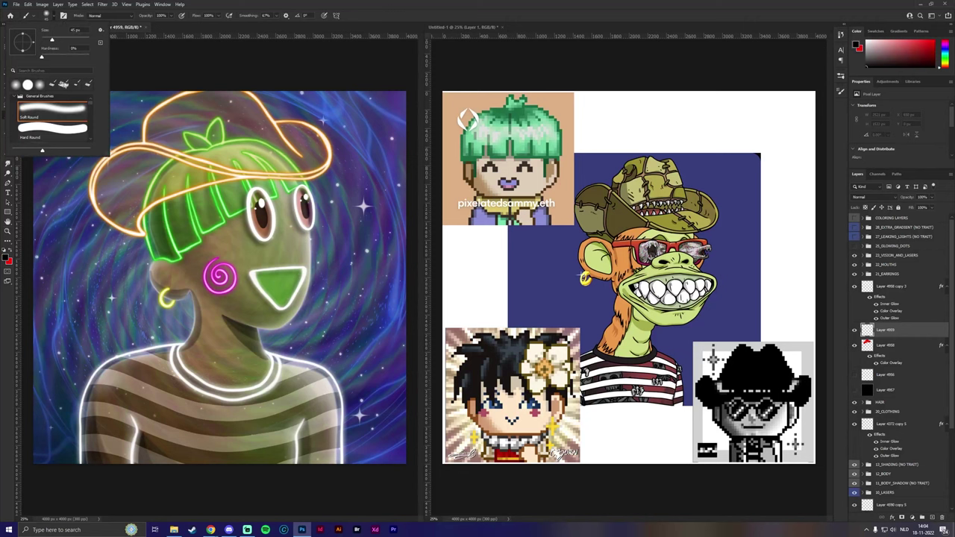
{"action": "type", "text": "30"}
{"action": "key", "text": "Return"}
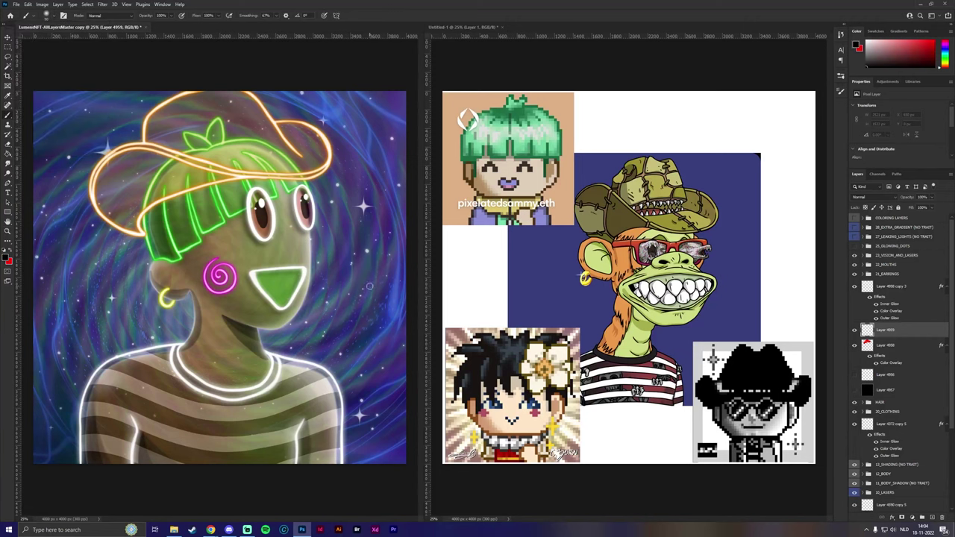
Step: Reduce the brush smoothing to 31% and paint black shading along the inside edges of the hat's upturned left brim
{"action": "key", "text": "ctrl+plus"}
{"action": "left_click_drag", "start_coordinate": [211, 218], "coordinate": [317, 306]}
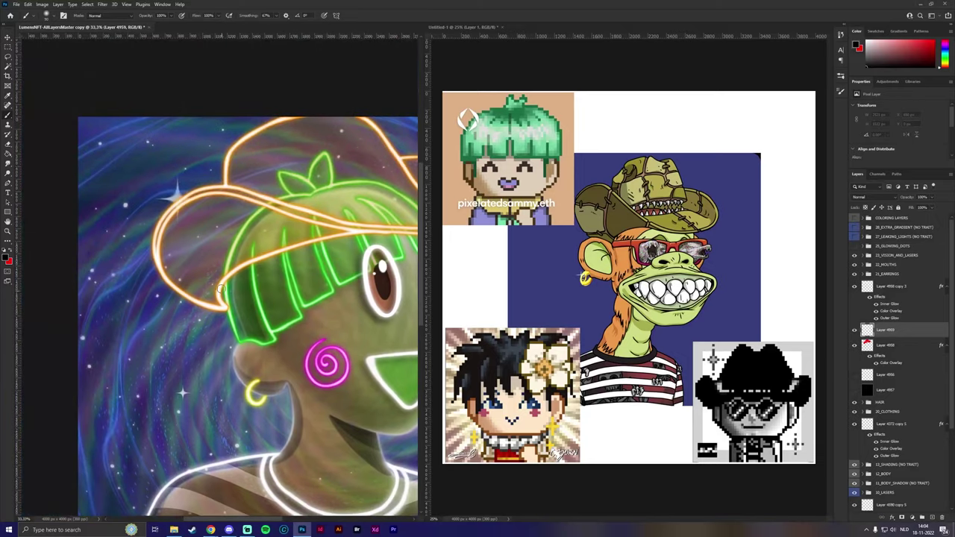
{"action": "left_click", "coordinate": [276, 15]}
{"action": "left_click_drag", "start_coordinate": [275, 26], "coordinate": [265, 25]}
{"action": "mouse_move", "coordinate": [212, 297]}
{"action": "left_mouse_down"}
{"action": "mouse_move", "coordinate": [232, 267]}
{"action": "mouse_move", "coordinate": [261, 253]}
{"action": "mouse_move", "coordinate": [351, 233]}
{"action": "mouse_move", "coordinate": [230, 194]}
{"action": "mouse_move", "coordinate": [195, 197]}
{"action": "mouse_move", "coordinate": [163, 231]}
{"action": "mouse_move", "coordinate": [159, 261]}
{"action": "mouse_move", "coordinate": [188, 295]}
{"action": "mouse_move", "coordinate": [215, 308]}
{"action": "left_mouse_up"}
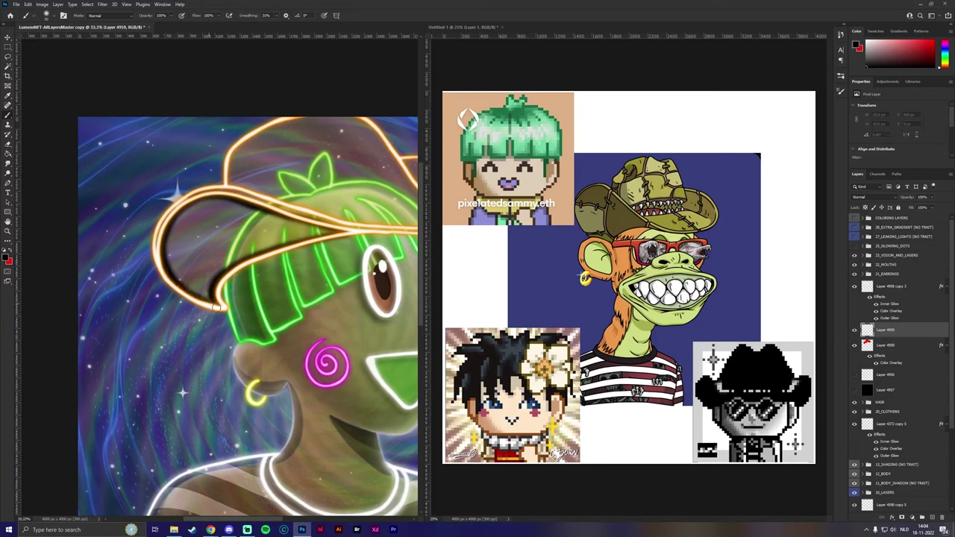
Step: Fill the whole inside of the hat's upturned left brim with black brush shading, down to its lower tip
{"action": "mouse_move", "coordinate": [173, 260]}
{"action": "left_mouse_down"}
{"action": "mouse_move", "coordinate": [188, 211]}
{"action": "mouse_move", "coordinate": [213, 200]}
{"action": "mouse_move", "coordinate": [327, 233]}
{"action": "mouse_move", "coordinate": [228, 265]}
{"action": "mouse_move", "coordinate": [207, 281]}
{"action": "mouse_move", "coordinate": [207, 298]}
{"action": "mouse_move", "coordinate": [168, 249]}
{"action": "mouse_move", "coordinate": [182, 218]}
{"action": "mouse_move", "coordinate": [214, 205]}
{"action": "mouse_move", "coordinate": [313, 232]}
{"action": "mouse_move", "coordinate": [252, 244]}
{"action": "mouse_move", "coordinate": [208, 273]}
{"action": "mouse_move", "coordinate": [200, 294]}
{"action": "mouse_move", "coordinate": [179, 263]}
{"action": "mouse_move", "coordinate": [177, 232]}
{"action": "mouse_move", "coordinate": [200, 212]}
{"action": "mouse_move", "coordinate": [280, 233]}
{"action": "mouse_move", "coordinate": [191, 283]}
{"action": "mouse_move", "coordinate": [182, 238]}
{"action": "mouse_move", "coordinate": [208, 217]}
{"action": "mouse_move", "coordinate": [271, 232]}
{"action": "mouse_move", "coordinate": [206, 264]}
{"action": "mouse_move", "coordinate": [198, 291]}
{"action": "mouse_move", "coordinate": [192, 238]}
{"action": "mouse_move", "coordinate": [245, 226]}
{"action": "mouse_move", "coordinate": [191, 282]}
{"action": "mouse_move", "coordinate": [222, 232]}
{"action": "mouse_move", "coordinate": [221, 255]}
{"action": "mouse_move", "coordinate": [198, 244]}
{"action": "mouse_move", "coordinate": [189, 276]}
{"action": "mouse_move", "coordinate": [222, 307]}
{"action": "mouse_move", "coordinate": [176, 271]}
{"action": "mouse_move", "coordinate": [171, 244]}
{"action": "mouse_move", "coordinate": [190, 215]}
{"action": "mouse_move", "coordinate": [186, 258]}
{"action": "mouse_move", "coordinate": [255, 230]}
{"action": "mouse_move", "coordinate": [213, 229]}
{"action": "mouse_move", "coordinate": [194, 244]}
{"action": "mouse_move", "coordinate": [205, 215]}
{"action": "mouse_move", "coordinate": [175, 232]}
{"action": "mouse_move", "coordinate": [169, 267]}
{"action": "mouse_move", "coordinate": [169, 232]}
{"action": "mouse_move", "coordinate": [168, 251]}
{"action": "mouse_move", "coordinate": [231, 228]}
{"action": "mouse_move", "coordinate": [200, 210]}
{"action": "left_mouse_up"}
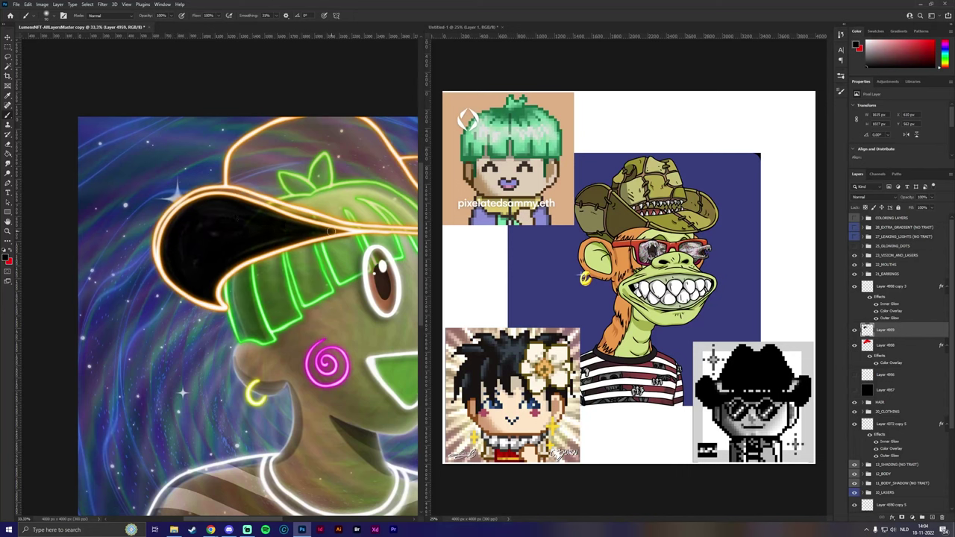
{"action": "mouse_move", "coordinate": [223, 301]}
{"action": "left_mouse_down"}
{"action": "mouse_move", "coordinate": [226, 282]}
{"action": "mouse_move", "coordinate": [256, 261]}
{"action": "mouse_move", "coordinate": [364, 235]}
{"action": "left_mouse_up"}
{"action": "left_click_drag", "start_coordinate": [255, 286], "coordinate": [188, 290]}
{"action": "left_click_drag", "start_coordinate": [202, 246], "coordinate": [235, 245]}
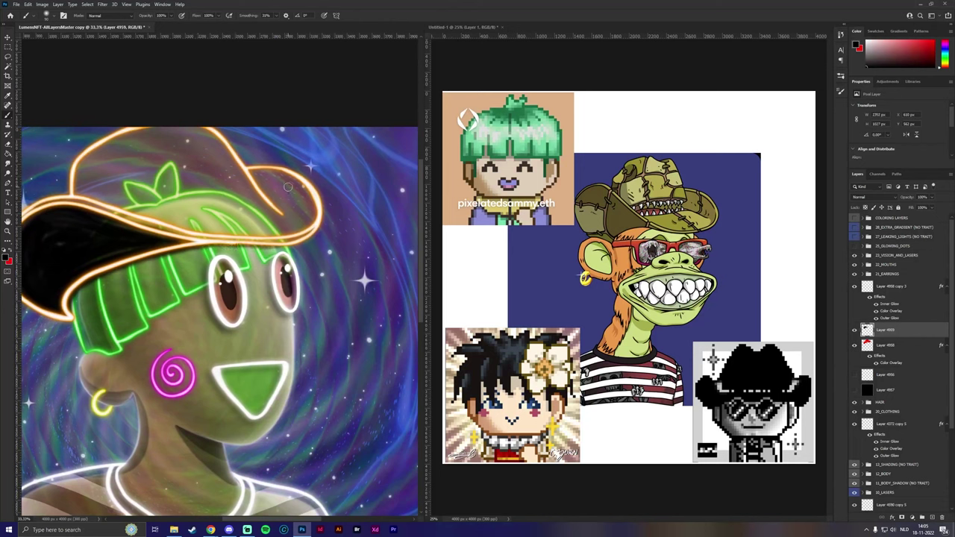
Step: Paint black shading over the inside of the hat's right brim, redoing the first stroke
{"action": "mouse_move", "coordinate": [254, 170]}
{"action": "left_mouse_down"}
{"action": "mouse_move", "coordinate": [279, 207]}
{"action": "mouse_move", "coordinate": [315, 210]}
{"action": "left_mouse_up"}
{"action": "key", "text": "ctrl+z"}
{"action": "mouse_move", "coordinate": [253, 173]}
{"action": "left_mouse_down"}
{"action": "mouse_move", "coordinate": [282, 212]}
{"action": "mouse_move", "coordinate": [311, 211]}
{"action": "mouse_move", "coordinate": [297, 181]}
{"action": "mouse_move", "coordinate": [255, 174]}
{"action": "mouse_move", "coordinate": [289, 215]}
{"action": "mouse_move", "coordinate": [308, 210]}
{"action": "mouse_move", "coordinate": [306, 197]}
{"action": "mouse_move", "coordinate": [267, 174]}
{"action": "mouse_move", "coordinate": [265, 186]}
{"action": "mouse_move", "coordinate": [289, 212]}
{"action": "mouse_move", "coordinate": [262, 174]}
{"action": "mouse_move", "coordinate": [285, 203]}
{"action": "mouse_move", "coordinate": [286, 191]}
{"action": "mouse_move", "coordinate": [306, 208]}
{"action": "mouse_move", "coordinate": [271, 177]}
{"action": "mouse_move", "coordinate": [303, 197]}
{"action": "mouse_move", "coordinate": [294, 205]}
{"action": "mouse_move", "coordinate": [257, 162]}
{"action": "left_mouse_up"}
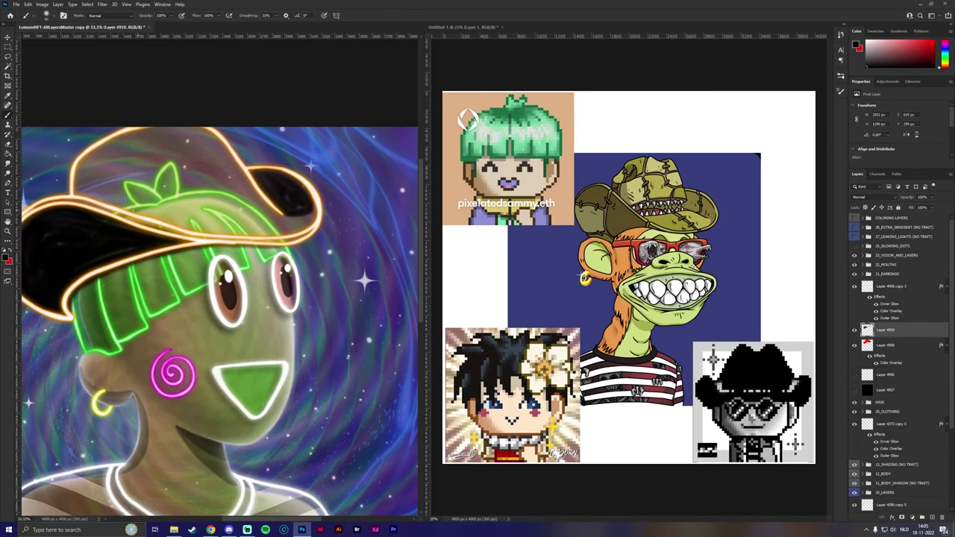
Step: Paint black shading on the left side of the hat's crown and touch up the shading inside both brims
{"action": "mouse_move", "coordinate": [142, 210]}
{"action": "left_mouse_down"}
{"action": "mouse_move", "coordinate": [113, 180]}
{"action": "mouse_move", "coordinate": [100, 144]}
{"action": "mouse_move", "coordinate": [71, 174]}
{"action": "left_mouse_up"}
{"action": "key", "text": "ctrl+z"}
{"action": "mouse_move", "coordinate": [163, 221]}
{"action": "left_mouse_down"}
{"action": "mouse_move", "coordinate": [99, 140]}
{"action": "mouse_move", "coordinate": [73, 187]}
{"action": "mouse_move", "coordinate": [156, 219]}
{"action": "mouse_move", "coordinate": [123, 202]}
{"action": "mouse_move", "coordinate": [126, 183]}
{"action": "mouse_move", "coordinate": [105, 193]}
{"action": "left_mouse_up"}
{"action": "left_click_drag", "start_coordinate": [162, 223], "coordinate": [229, 270]}
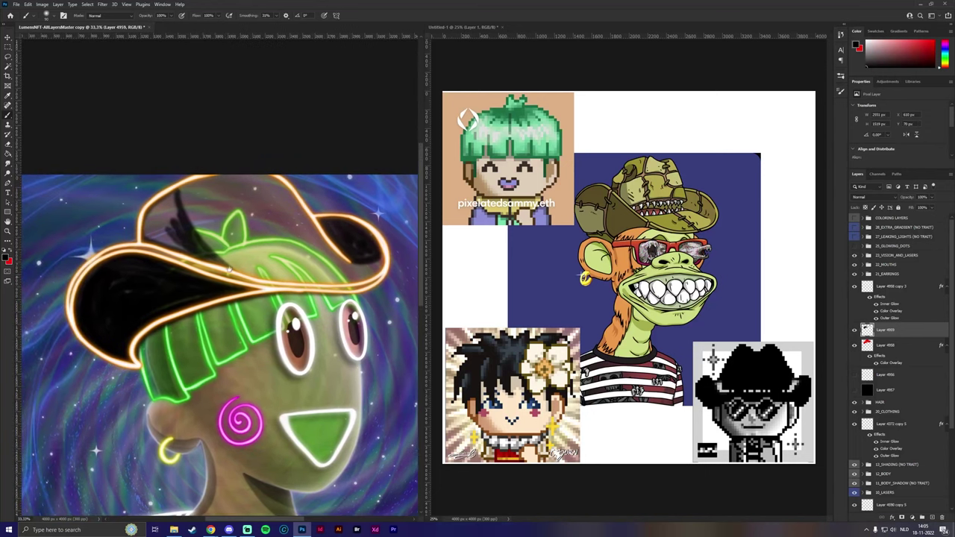
{"action": "mouse_move", "coordinate": [162, 229]}
{"action": "left_mouse_down"}
{"action": "mouse_move", "coordinate": [194, 245]}
{"action": "mouse_move", "coordinate": [152, 240]}
{"action": "mouse_move", "coordinate": [163, 196]}
{"action": "mouse_move", "coordinate": [181, 241]}
{"action": "mouse_move", "coordinate": [173, 194]}
{"action": "mouse_move", "coordinate": [160, 204]}
{"action": "mouse_move", "coordinate": [179, 235]}
{"action": "mouse_move", "coordinate": [208, 235]}
{"action": "left_mouse_up"}
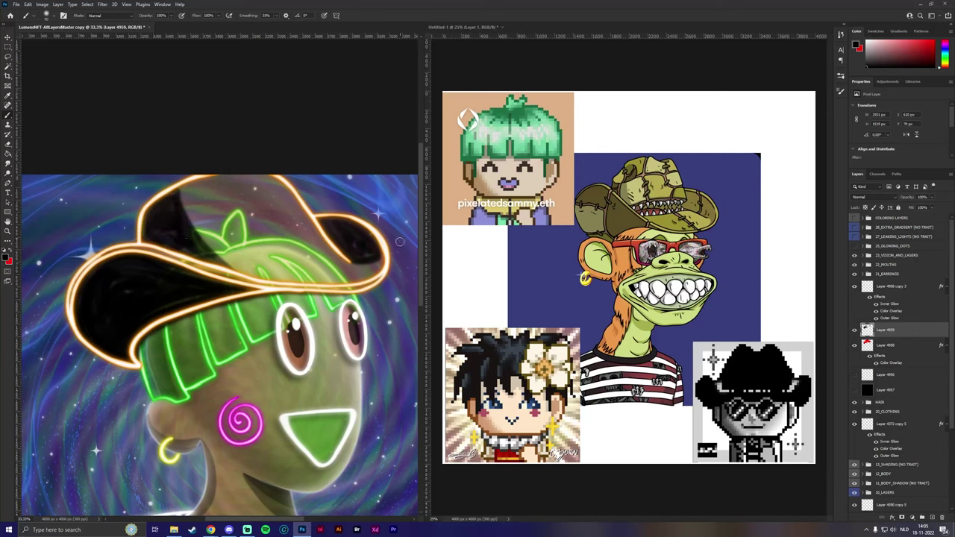
{"action": "mouse_move", "coordinate": [351, 240]}
{"action": "left_mouse_down"}
{"action": "mouse_move", "coordinate": [365, 255]}
{"action": "mouse_move", "coordinate": [371, 241]}
{"action": "mouse_move", "coordinate": [331, 226]}
{"action": "mouse_move", "coordinate": [375, 261]}
{"action": "left_mouse_up"}
{"action": "mouse_move", "coordinate": [138, 356]}
{"action": "left_mouse_down"}
{"action": "mouse_move", "coordinate": [153, 334]}
{"action": "mouse_move", "coordinate": [222, 308]}
{"action": "left_mouse_up"}
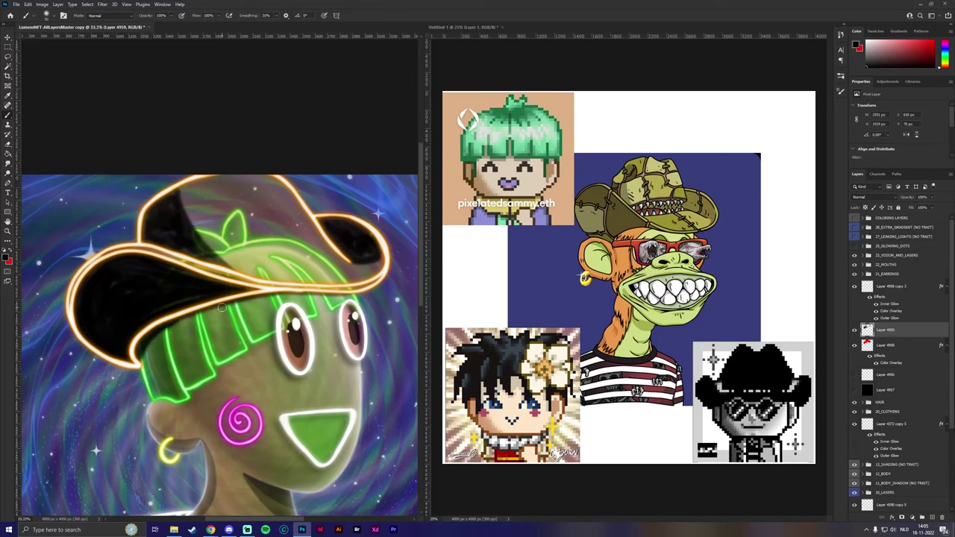
Step: Apply the last Gaussian Blur to the black shading layer and lower the layer's opacity to about 20%
{"action": "left_click", "coordinate": [103, 4]}
{"action": "mouse_move", "coordinate": [150, 107]}
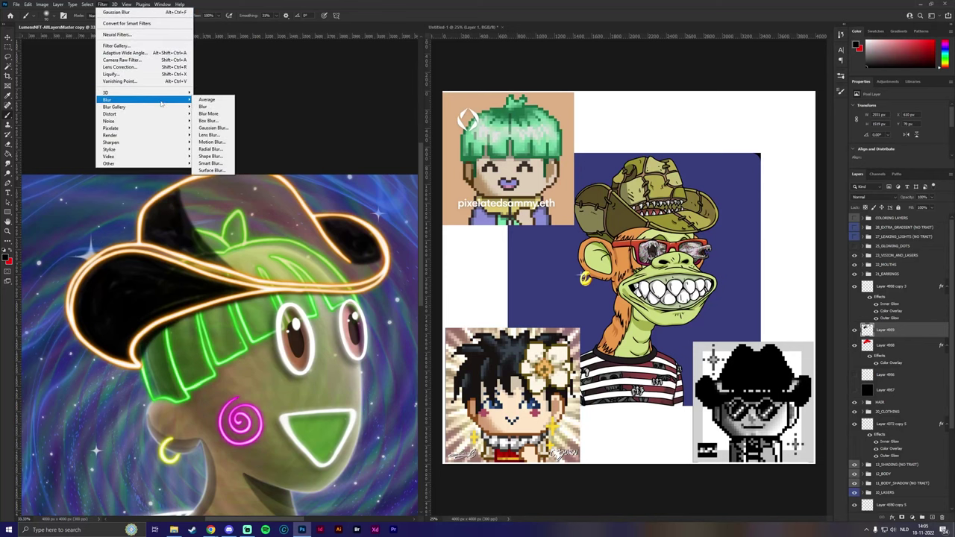
{"action": "left_click", "coordinate": [129, 13]}
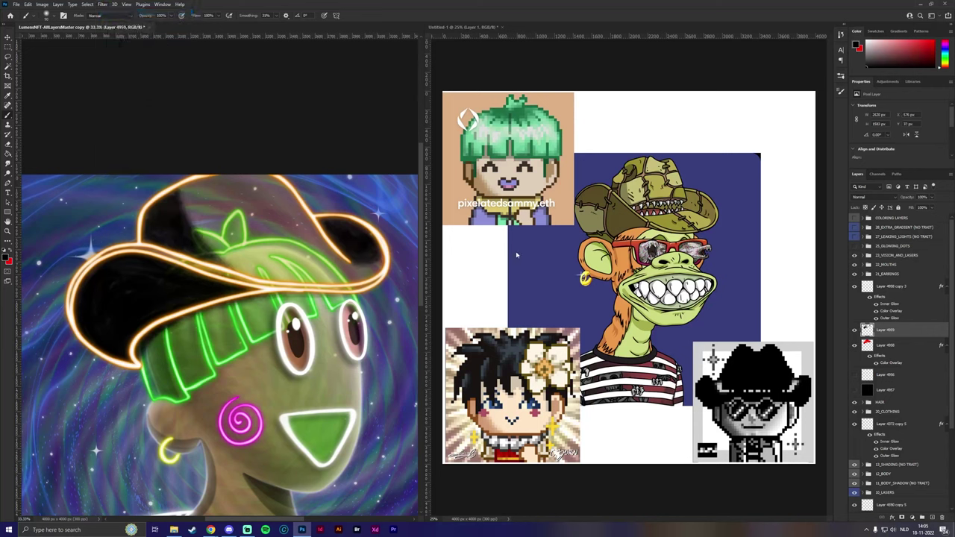
{"action": "left_click", "coordinate": [931, 198]}
{"action": "left_click", "coordinate": [909, 206]}
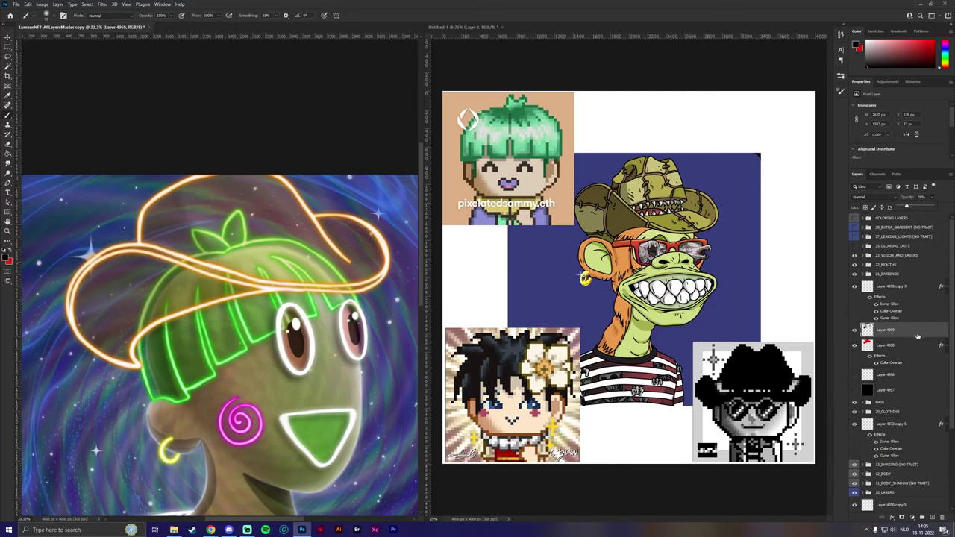
Step: Add a new layer above the shading and paint white highlights on the crown's right side and along the front brim
{"action": "left_click", "coordinate": [933, 517]}
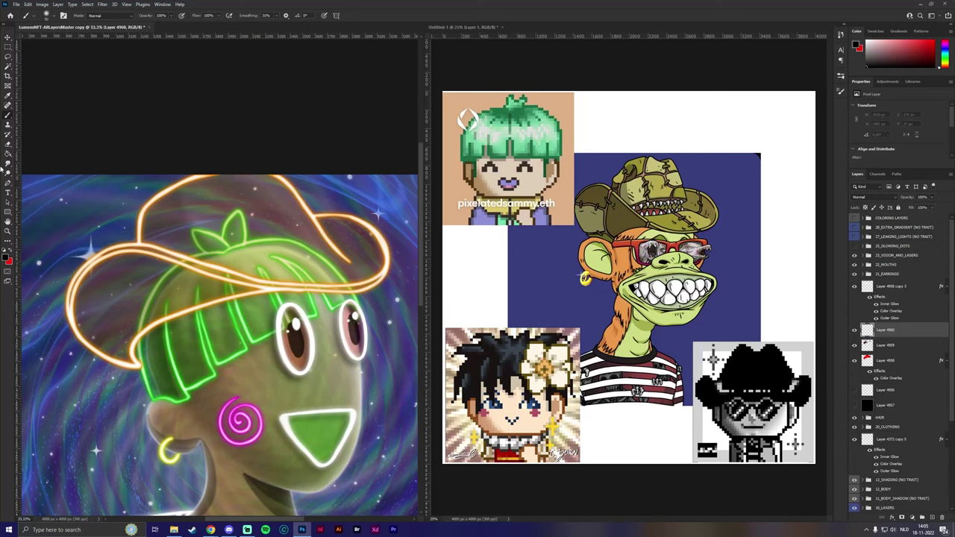
{"action": "left_click", "coordinate": [9, 250]}
{"action": "mouse_move", "coordinate": [272, 181]}
{"action": "left_mouse_down"}
{"action": "mouse_move", "coordinate": [345, 262]}
{"action": "mouse_move", "coordinate": [250, 174]}
{"action": "left_mouse_up"}
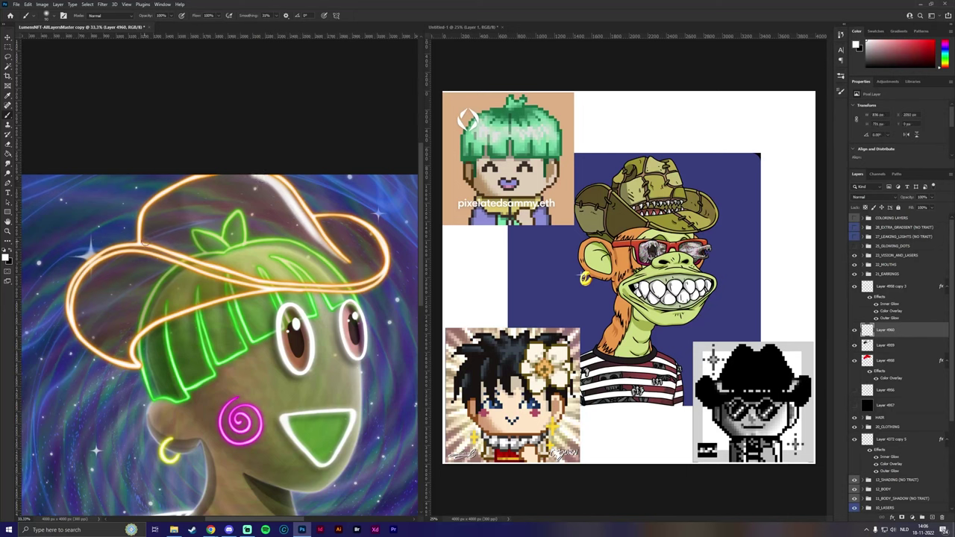
{"action": "mouse_move", "coordinate": [149, 249]}
{"action": "left_mouse_down"}
{"action": "mouse_move", "coordinate": [224, 278]}
{"action": "mouse_move", "coordinate": [306, 291]}
{"action": "left_mouse_up"}
{"action": "key", "text": "ctrl+z"}
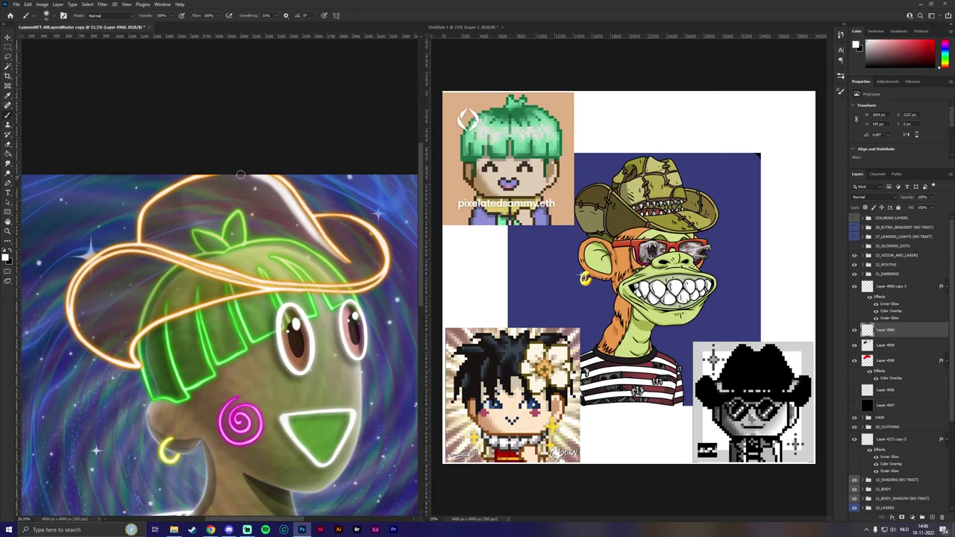
{"action": "left_click_drag", "start_coordinate": [240, 176], "coordinate": [337, 256]}
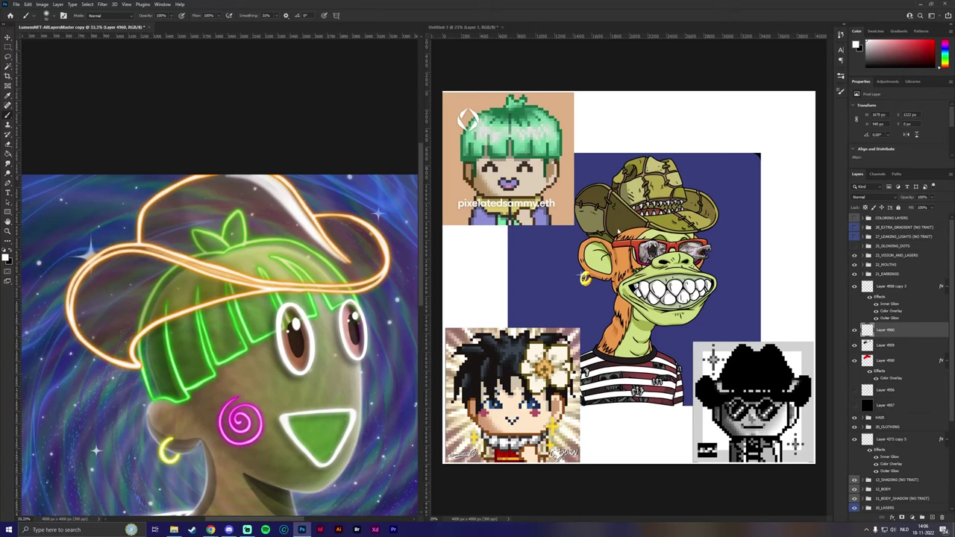
Step: Apply the last Gaussian Blur to the white highlight layer, strongly reduce its opacity, and check the whole artwork
{"action": "left_click", "coordinate": [101, 5]}
{"action": "left_click", "coordinate": [106, 20]}
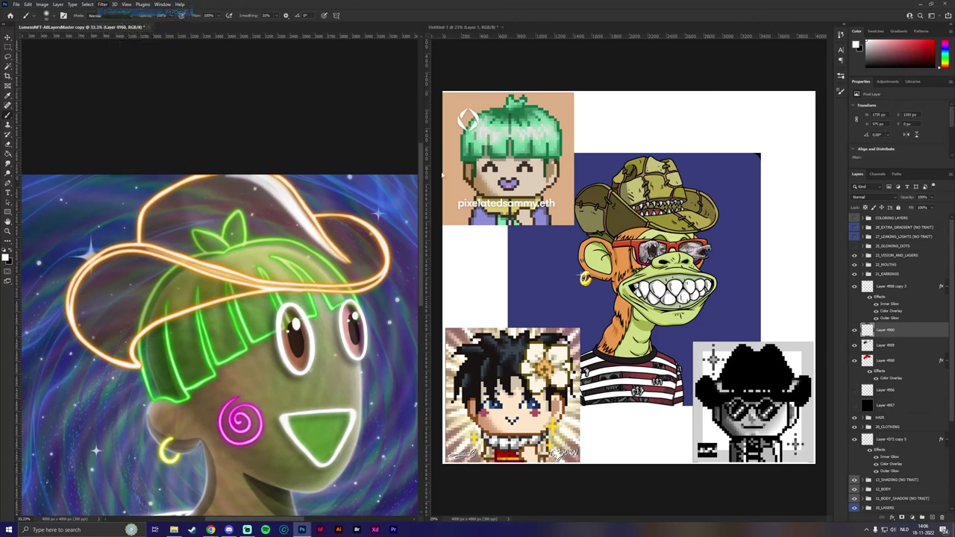
{"action": "left_click_drag", "start_coordinate": [932, 197], "coordinate": [909, 208]}
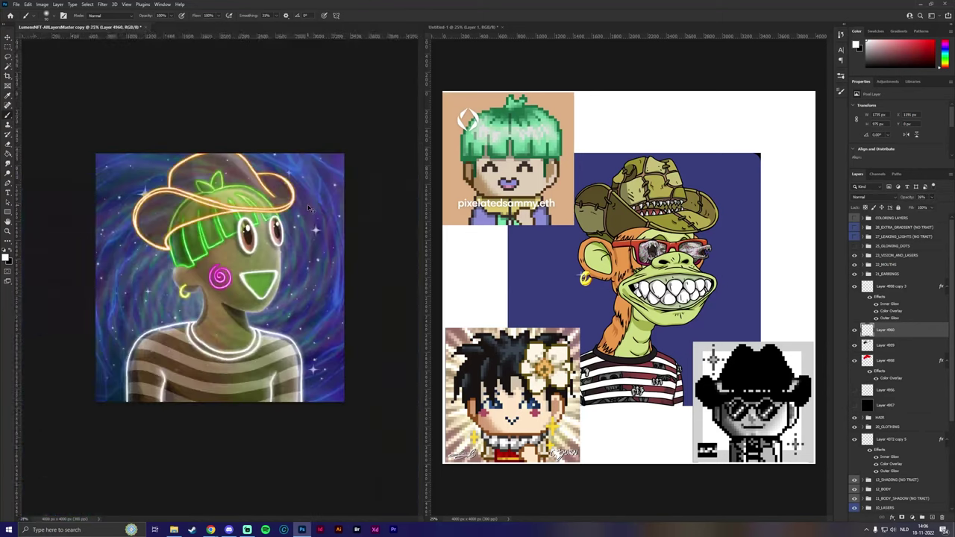
{"action": "key", "text": "ctrl+minus"}
{"action": "key", "text": "ctrl+minus"}
{"action": "key", "text": "ctrl+plus"}
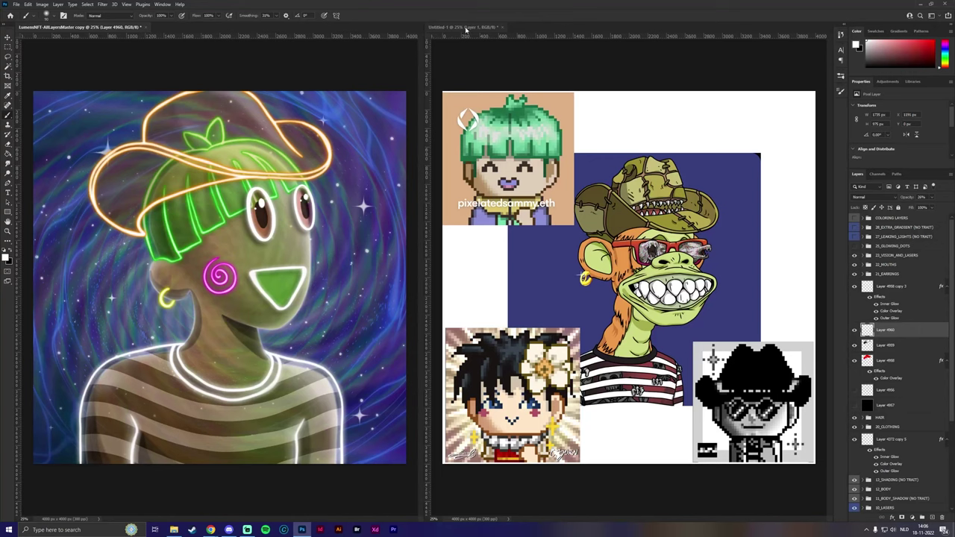
Step: Close the Untitled-1 reference image document without saving it
{"action": "left_click", "coordinate": [467, 30]}
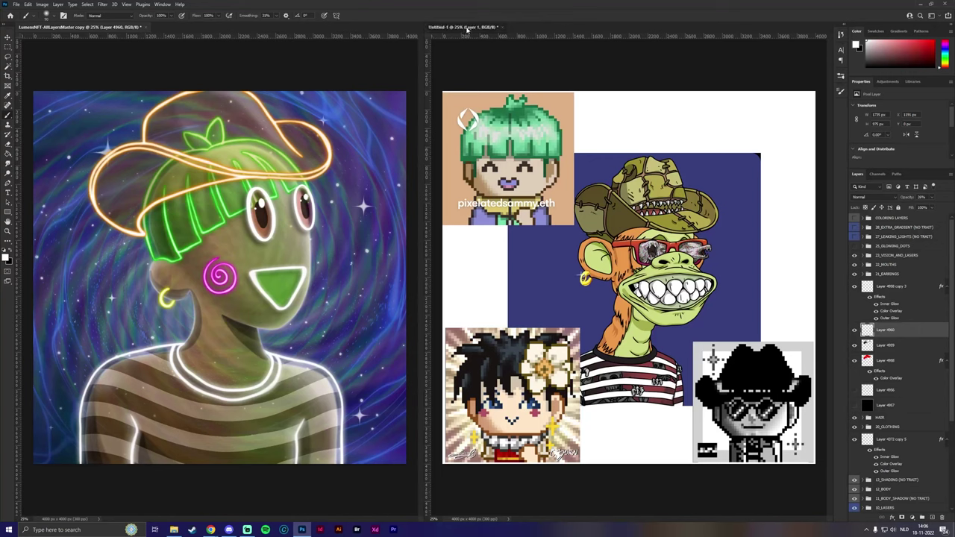
{"action": "left_click", "coordinate": [503, 27]}
{"action": "left_click", "coordinate": [475, 191]}
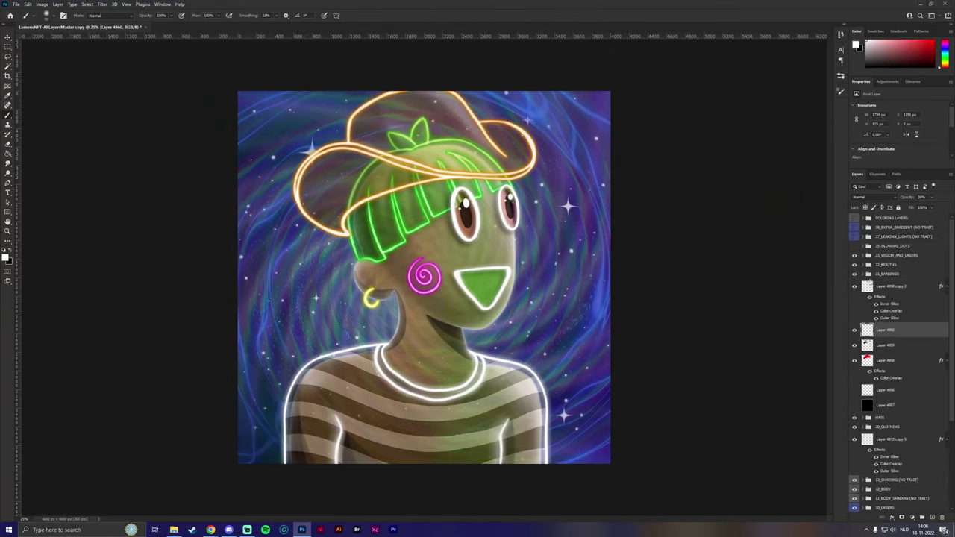
Step: Show the 25_GLOWING_DOTS group and switch its option three dots from orange to green
{"action": "left_click", "coordinate": [854, 246]}
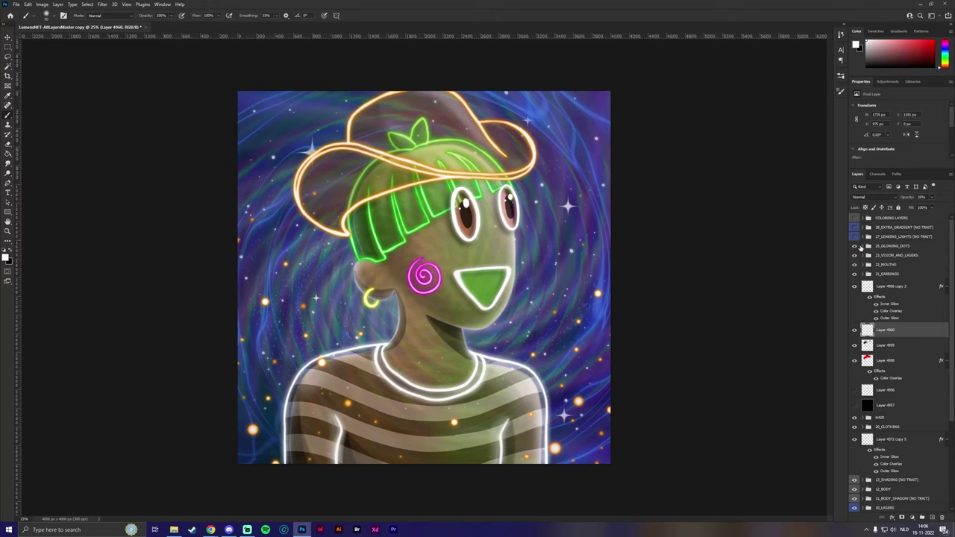
{"action": "left_click", "coordinate": [863, 246]}
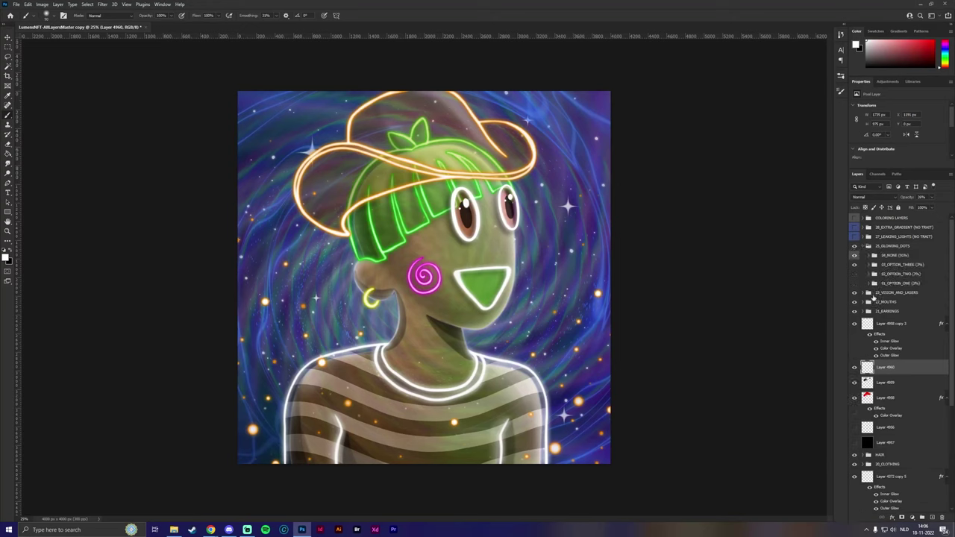
{"action": "left_click", "coordinate": [873, 265]}
{"action": "left_click", "coordinate": [854, 284]}
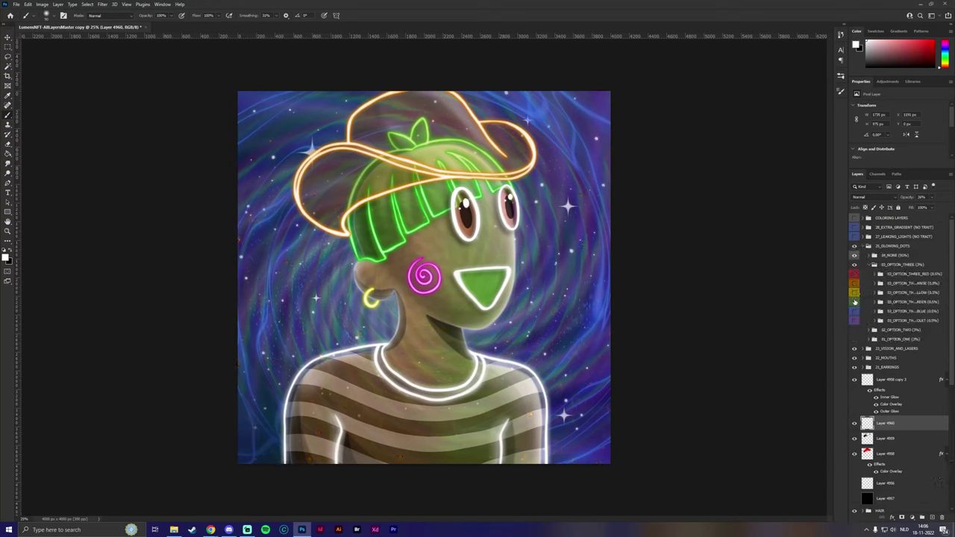
{"action": "left_click", "coordinate": [854, 302]}
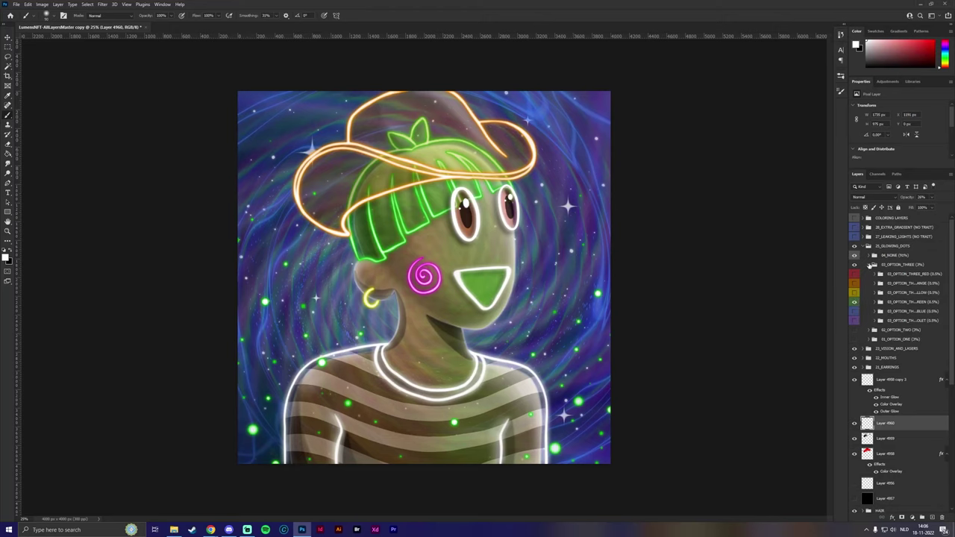
{"action": "left_click", "coordinate": [872, 265]}
{"action": "left_click", "coordinate": [863, 246]}
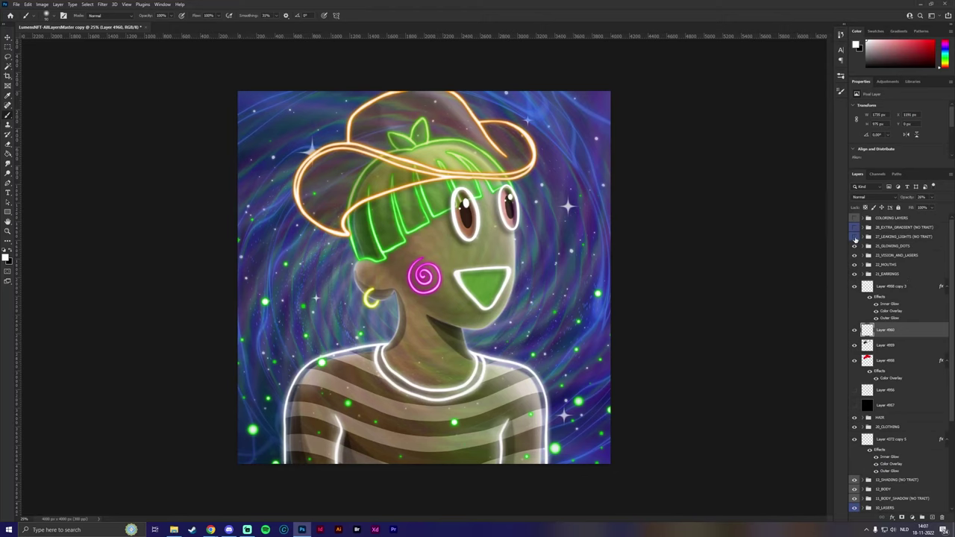
Step: Turn on the 27_LEAKING_LIGHTS group with only 02_LIGHT_LEAK_TWO as the light leak, and show the 28_EXTRA_GRADIENT group
{"action": "left_click", "coordinate": [854, 236]}
{"action": "left_click", "coordinate": [864, 237]}
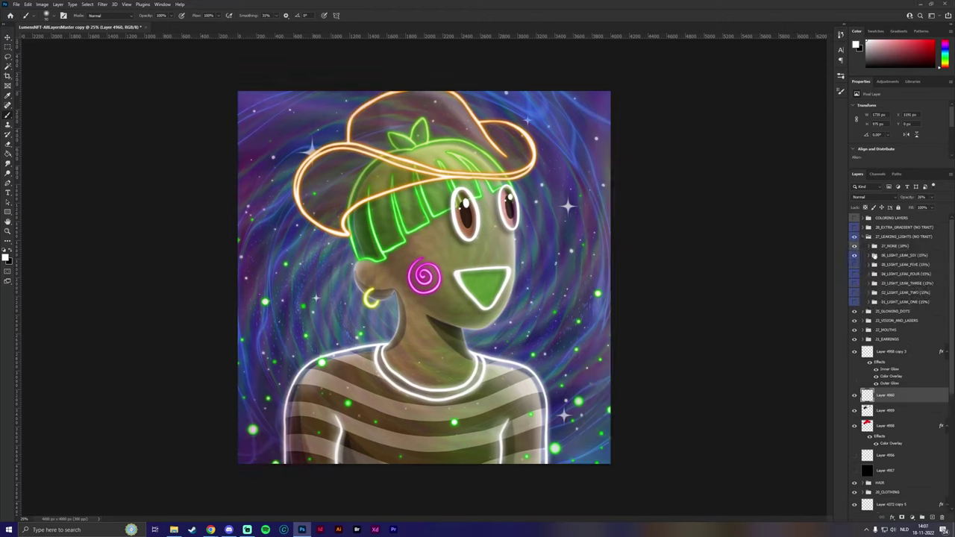
{"action": "left_click", "coordinate": [855, 276]}
{"action": "left_click", "coordinate": [855, 302]}
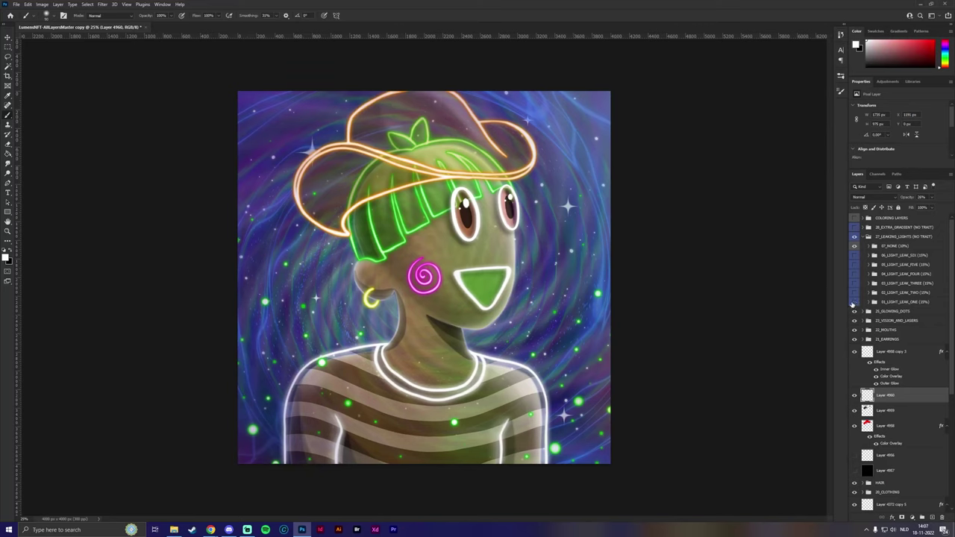
{"action": "left_click", "coordinate": [854, 292]}
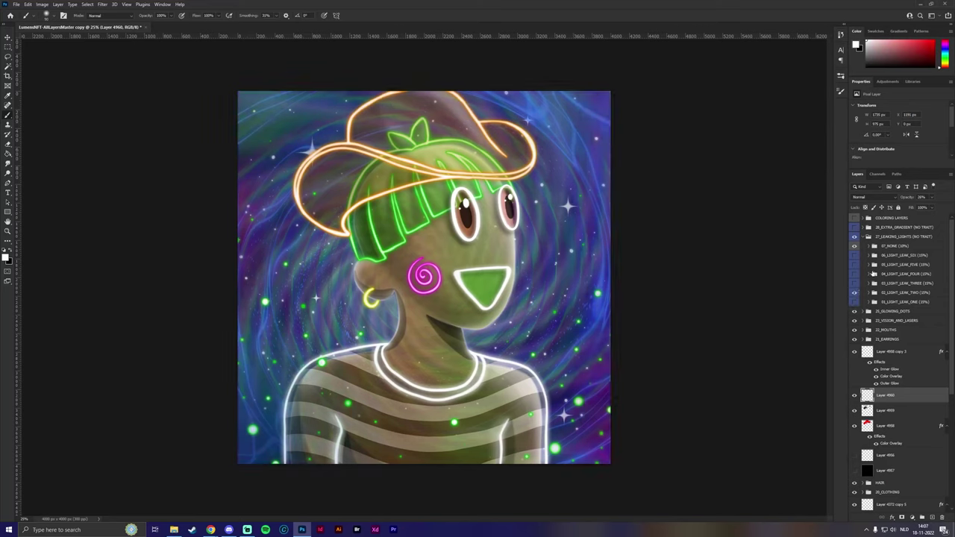
{"action": "left_click", "coordinate": [855, 227]}
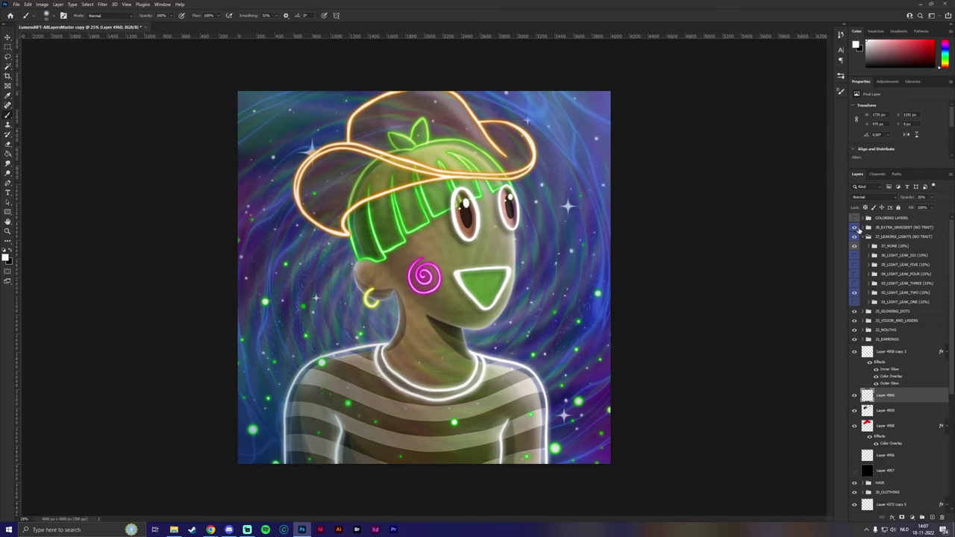
{"action": "key", "text": "ctrl+minus"}
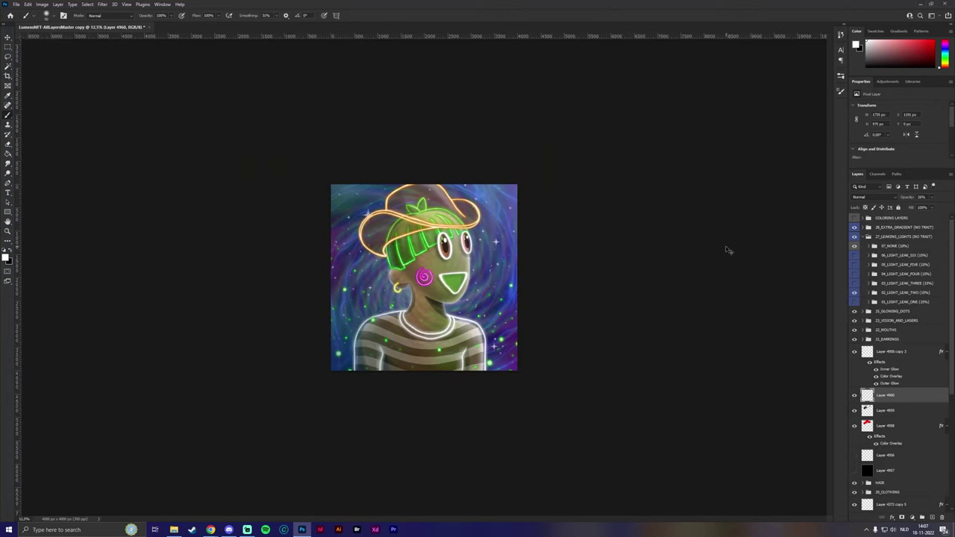
{"action": "key", "text": "ctrl+plus"}
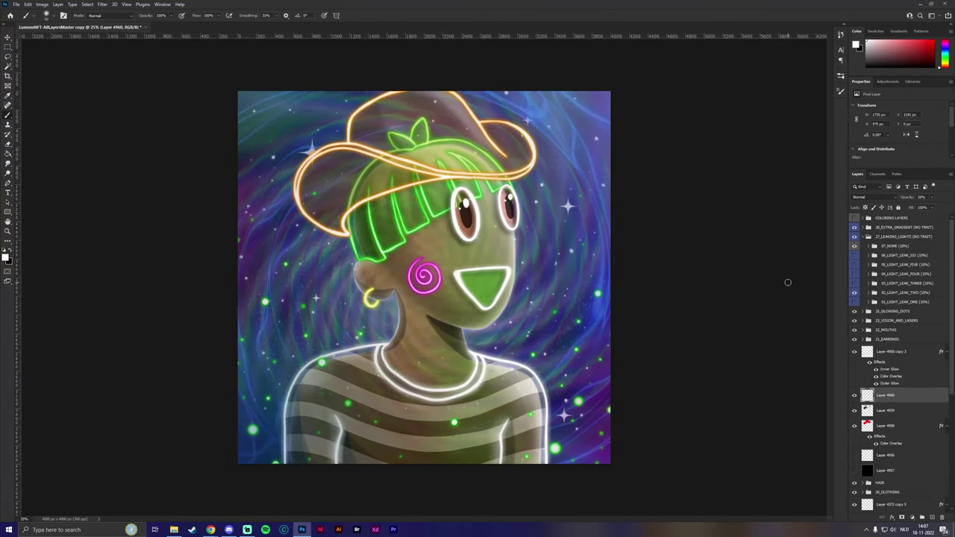
Step: Find the mouth fill layer inside the 22_MOUTHS group and copy the RED FILL layer style from the COLORING LAYERS group
{"action": "left_click", "coordinate": [867, 330]}
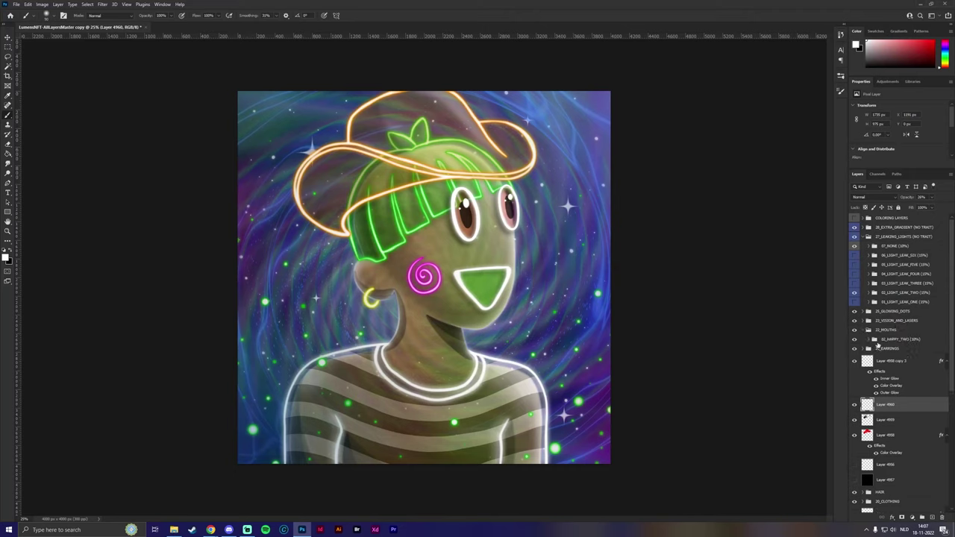
{"action": "left_click", "coordinate": [873, 339]}
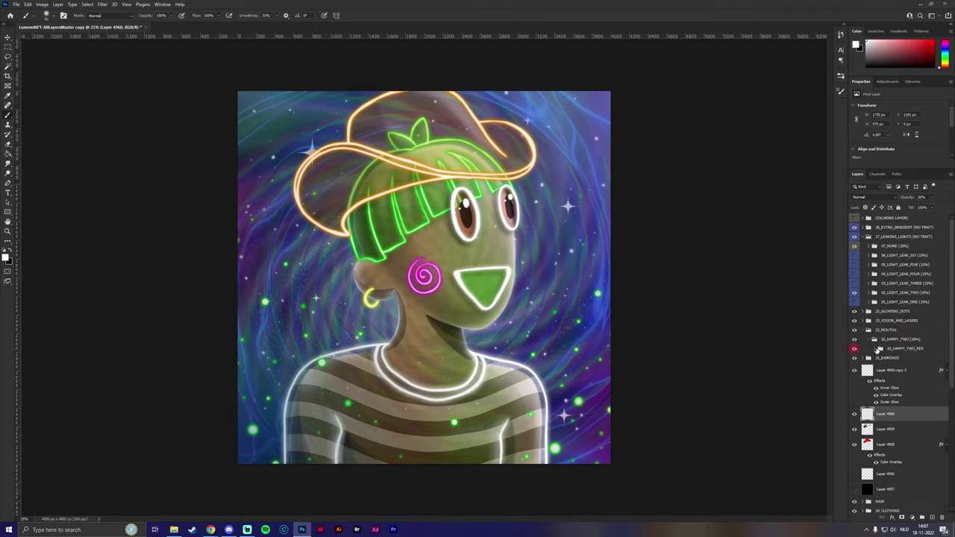
{"action": "left_click", "coordinate": [879, 348]}
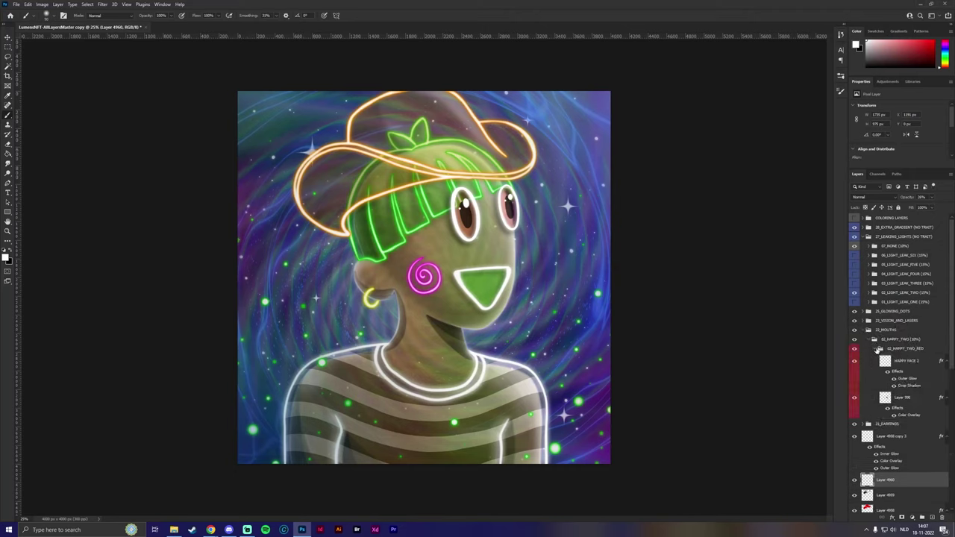
{"action": "left_click", "coordinate": [866, 217]}
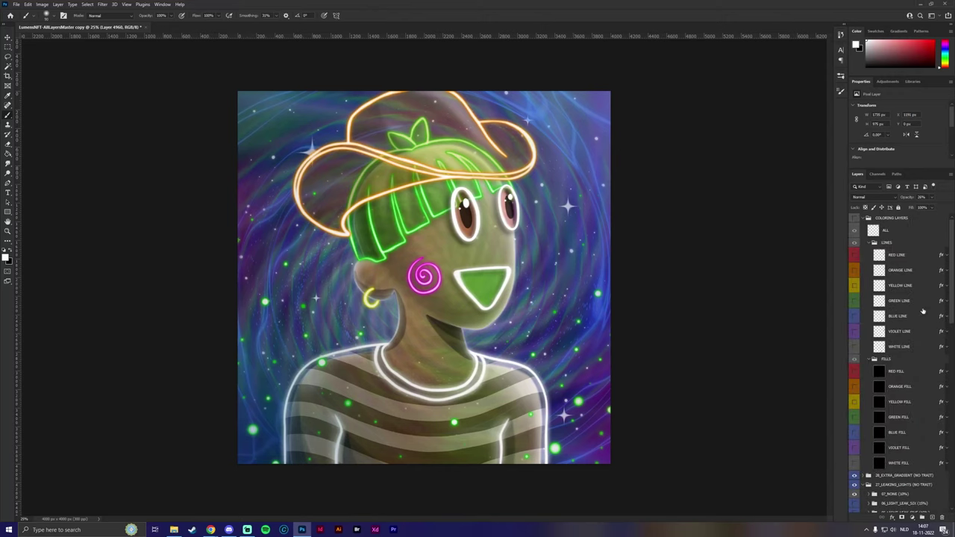
{"action": "right_click", "coordinate": [906, 377]}
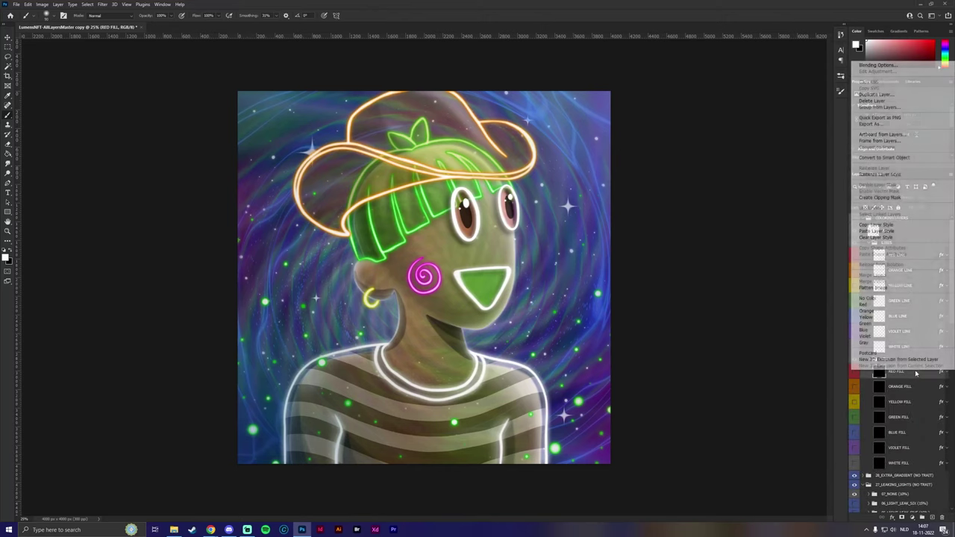
{"action": "left_click", "coordinate": [874, 227]}
{"action": "left_click", "coordinate": [868, 242]}
{"action": "left_click", "coordinate": [864, 218]}
Step: Paste the copied red fill style onto Layer 990 in the 02_HAPPY_TWO_RED mouth group and collapse 22_MOUTHS
{"action": "scroll", "coordinate": [899, 337], "scroll_direction": "down", "scroll_amount": 4}
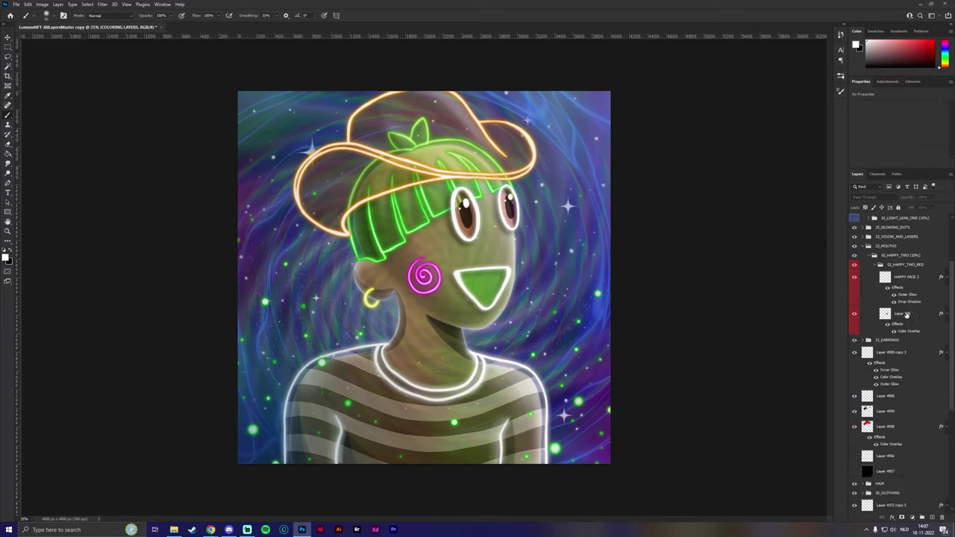
{"action": "right_click", "coordinate": [906, 314]}
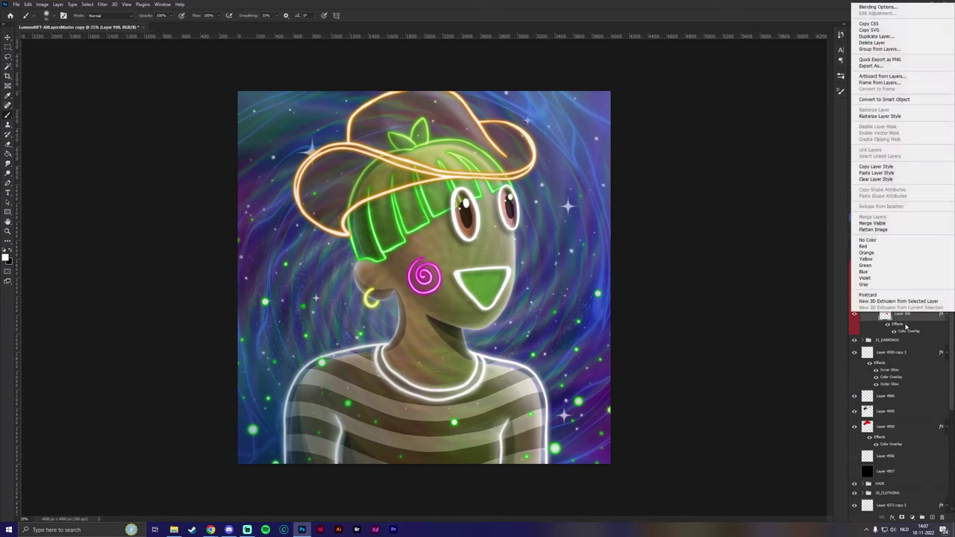
{"action": "left_click", "coordinate": [878, 173]}
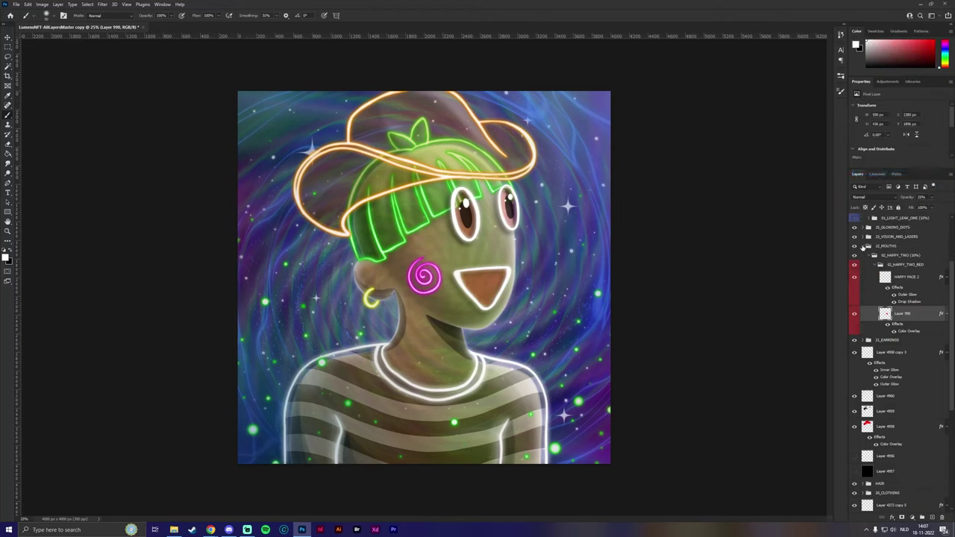
{"action": "left_click", "coordinate": [863, 246]}
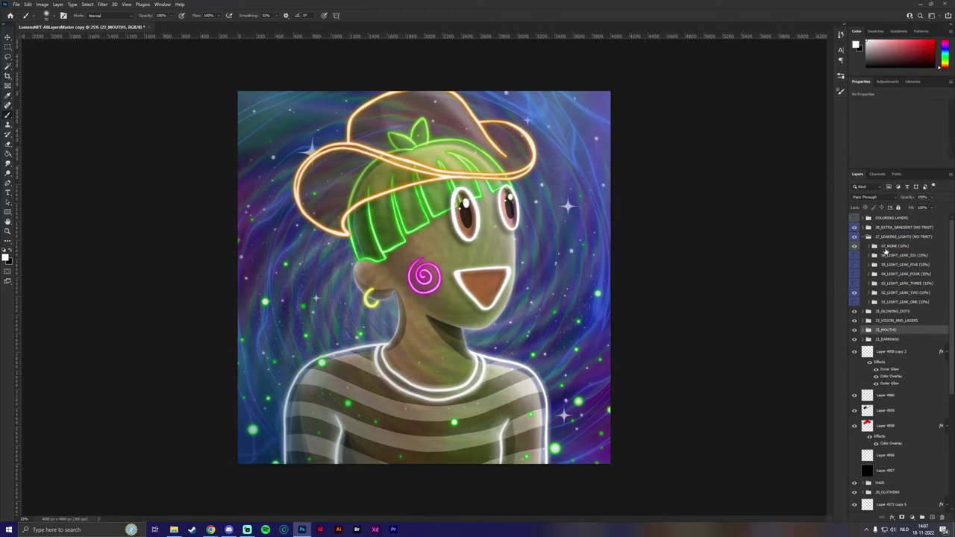
Step: Copy the BLUE FILL layer style from the FILLS group and collapse COLORING LAYERS
{"action": "left_click", "coordinate": [865, 218]}
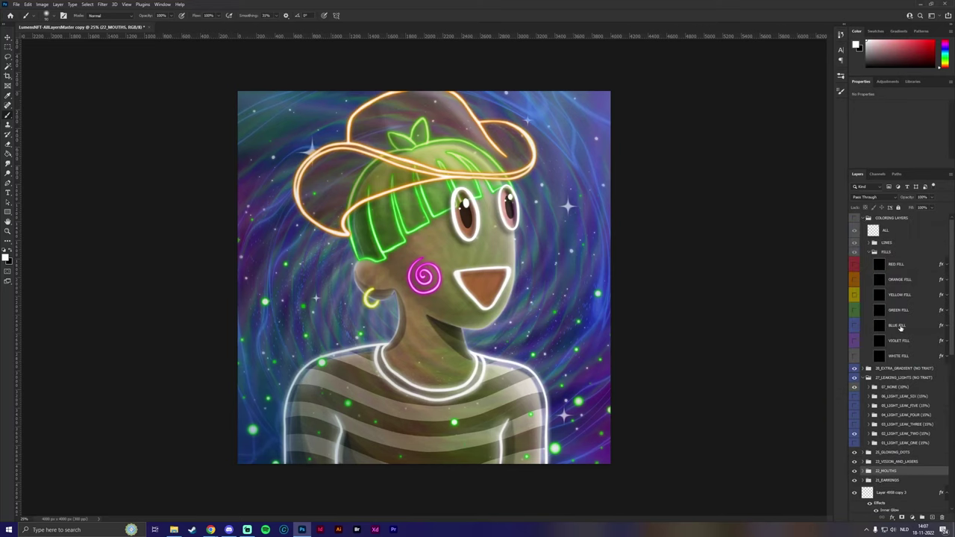
{"action": "right_click", "coordinate": [900, 327]}
{"action": "left_click", "coordinate": [875, 180]}
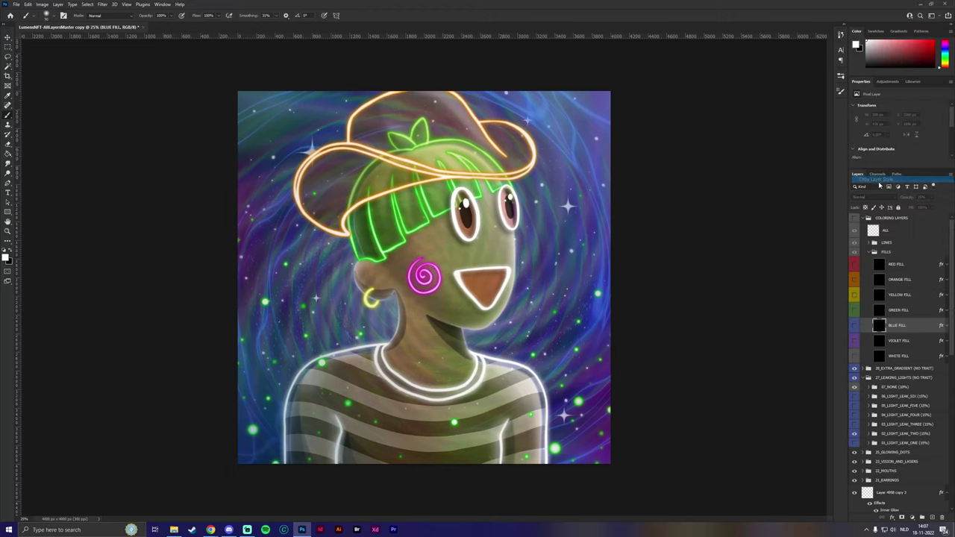
{"action": "left_click", "coordinate": [863, 218]}
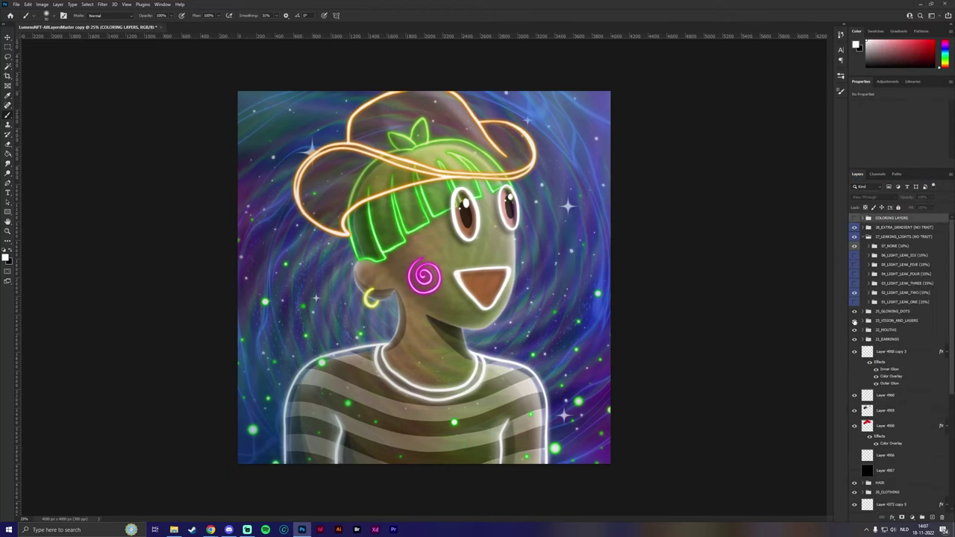
Step: In the 01_STANDARD eyes of 23_VISION_AND_LASERS, hide FILL_RED and show FILL_BLUE to turn the irises blue
{"action": "left_click", "coordinate": [868, 320]}
{"action": "scroll", "coordinate": [874, 330], "scroll_direction": "down", "scroll_amount": 1}
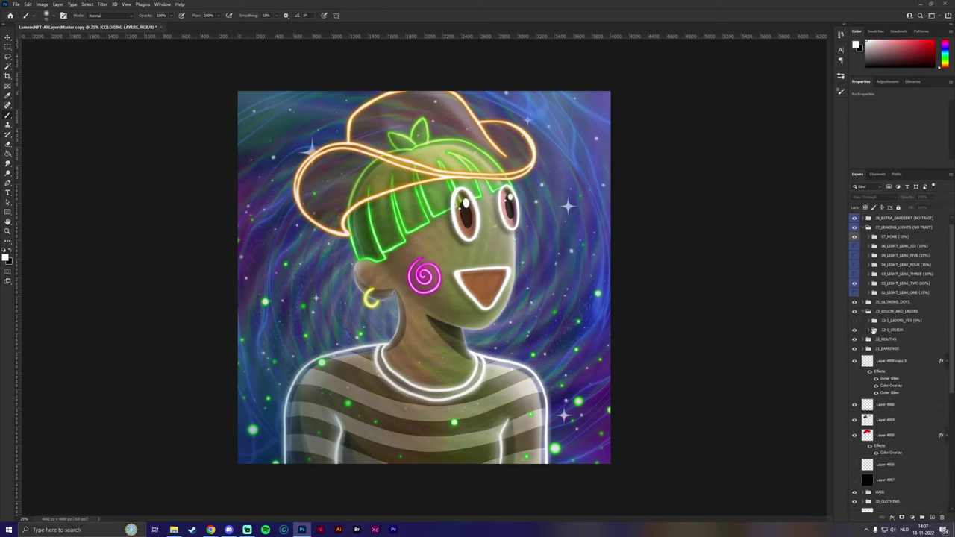
{"action": "left_click", "coordinate": [869, 331]}
{"action": "scroll", "coordinate": [901, 326], "scroll_direction": "down", "scroll_amount": 1}
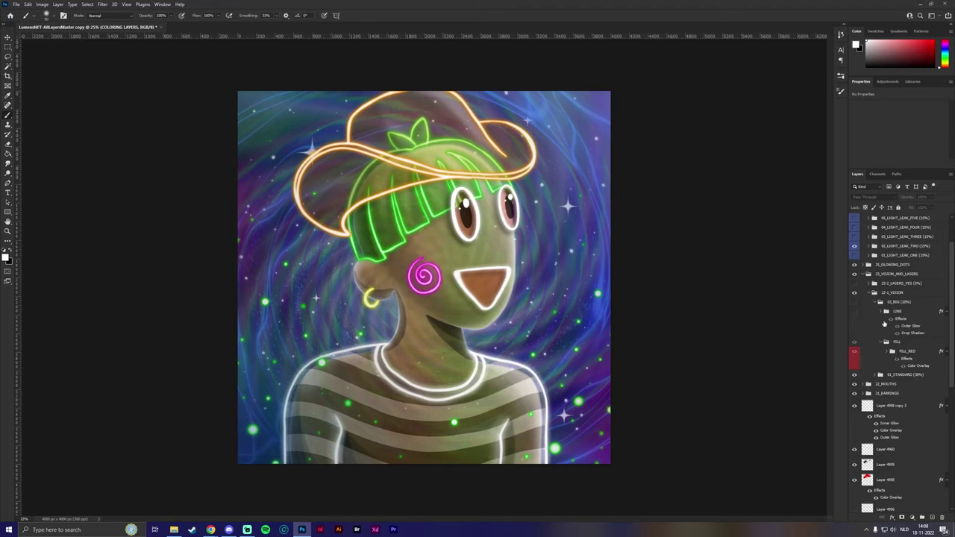
{"action": "left_click", "coordinate": [877, 375]}
{"action": "left_click", "coordinate": [875, 375]}
{"action": "scroll", "coordinate": [905, 362], "scroll_direction": "down", "scroll_amount": 1}
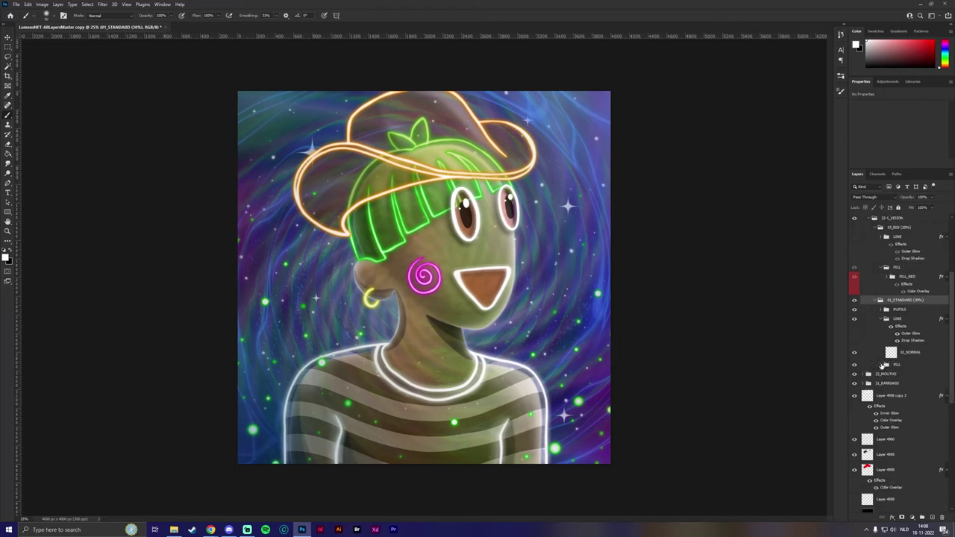
{"action": "scroll", "coordinate": [905, 360], "scroll_direction": "down", "scroll_amount": 2}
{"action": "scroll", "coordinate": [904, 360], "scroll_direction": "down", "scroll_amount": 1}
{"action": "left_click", "coordinate": [855, 328]}
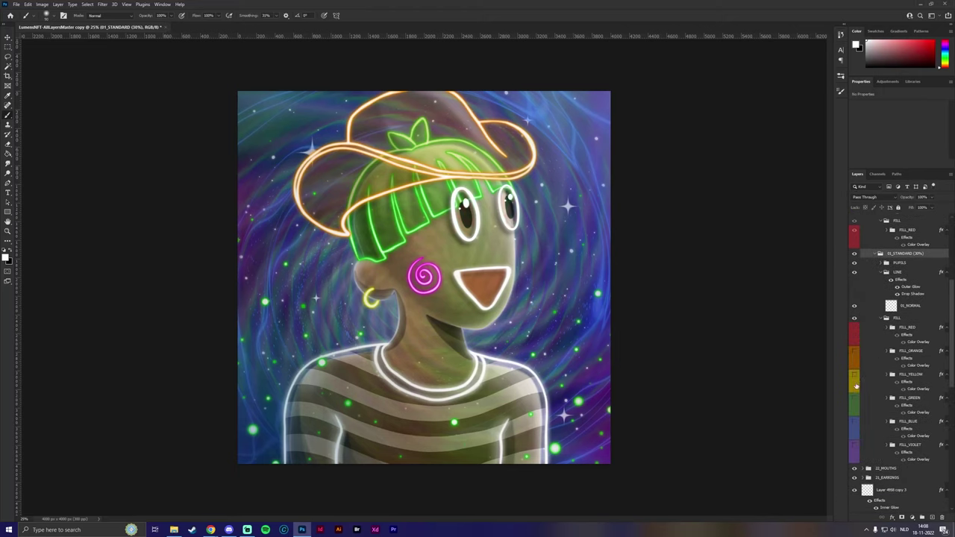
{"action": "left_click", "coordinate": [856, 422]}
{"action": "left_click", "coordinate": [888, 421]}
{"action": "scroll", "coordinate": [880, 411], "scroll_direction": "down", "scroll_amount": 2}
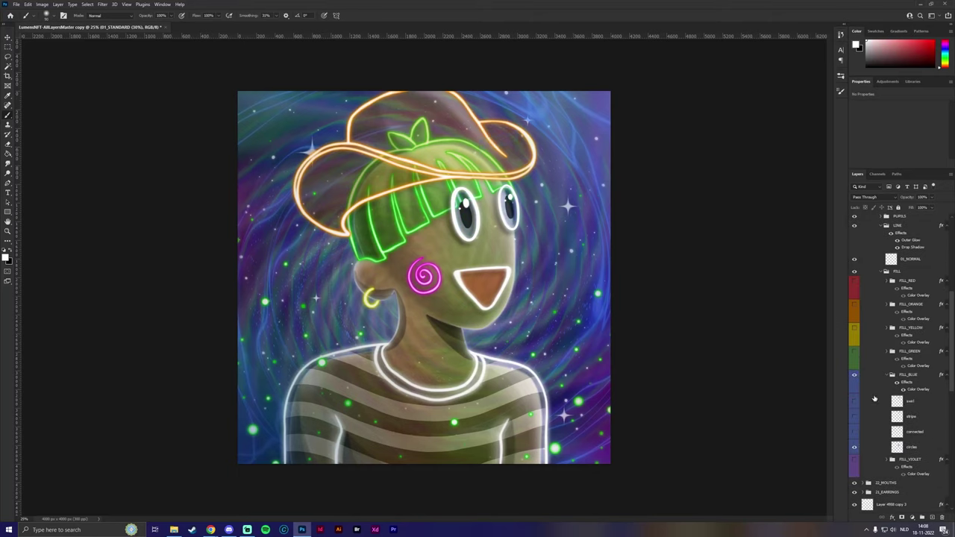
{"action": "left_click", "coordinate": [888, 374]}
Step: Delete the FILL_RED, FILL_ORANGE, FILL_YELLOW, FILL_GREEN and FILL_VIOLET groups with their contents from the standard eyes' FILL group
{"action": "left_click", "coordinate": [912, 351]}
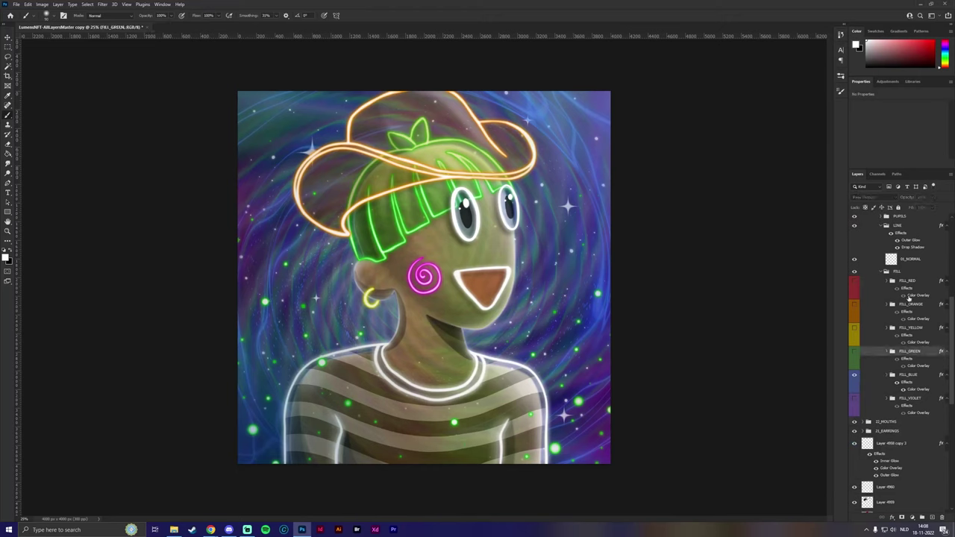
{"action": "left_click", "coordinate": [907, 282], "text": "shift"}
{"action": "right_click", "coordinate": [908, 282]}
{"action": "left_click", "coordinate": [873, 251]}
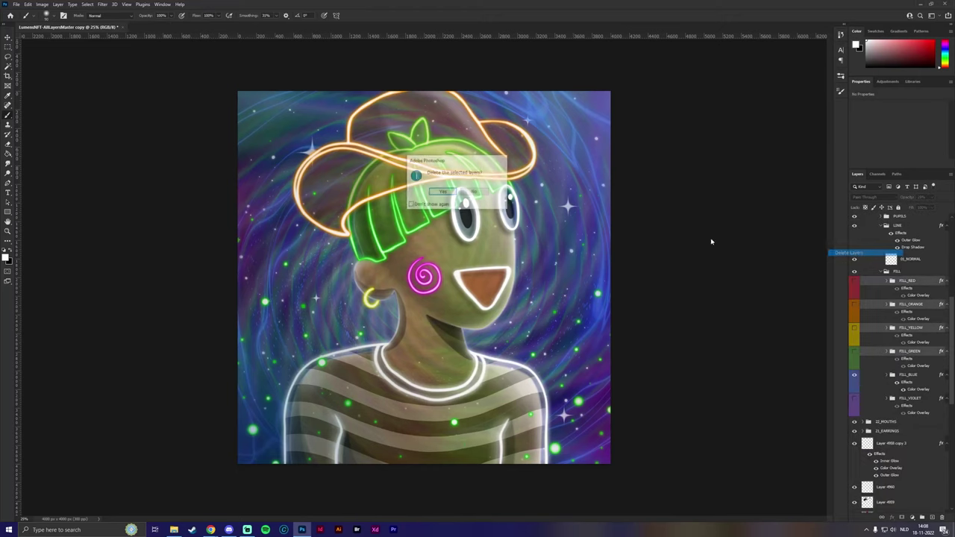
{"action": "left_click", "coordinate": [455, 194]}
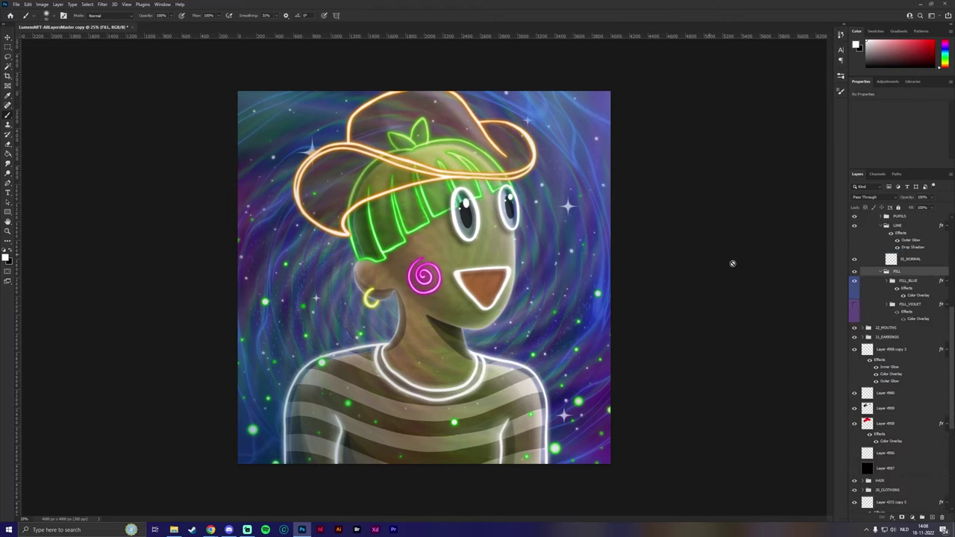
{"action": "left_click", "coordinate": [908, 307]}
{"action": "right_click", "coordinate": [907, 306]}
{"action": "left_click", "coordinate": [906, 38]}
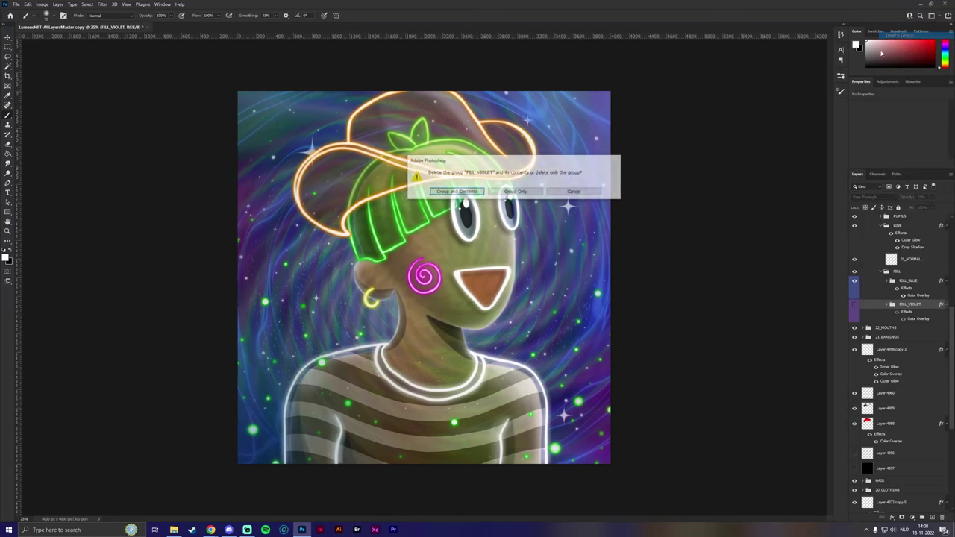
{"action": "left_click", "coordinate": [456, 192]}
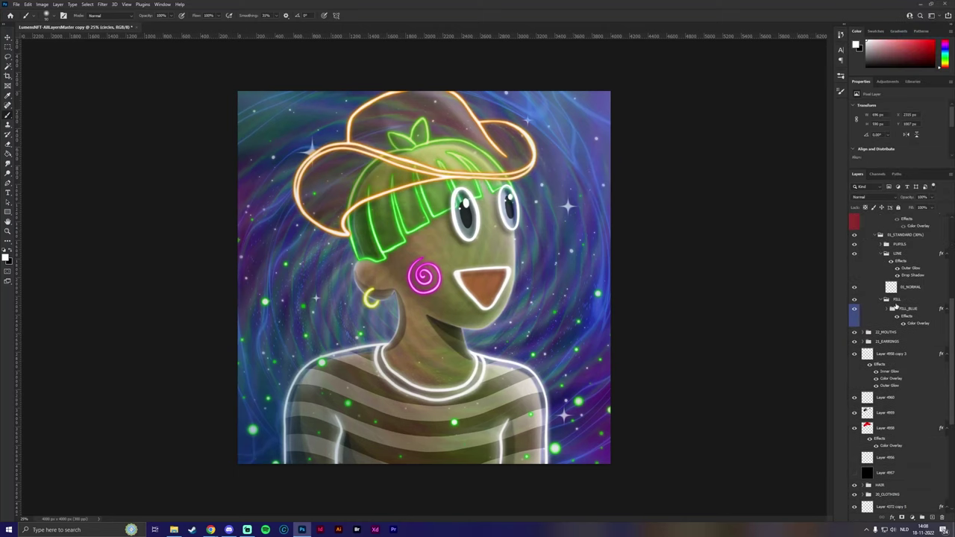
Step: Show the 22-2_LASERS_YES group and delete its 03_BIG_LASER group with all contents
{"action": "scroll", "coordinate": [901, 284], "scroll_direction": "up", "scroll_amount": 3}
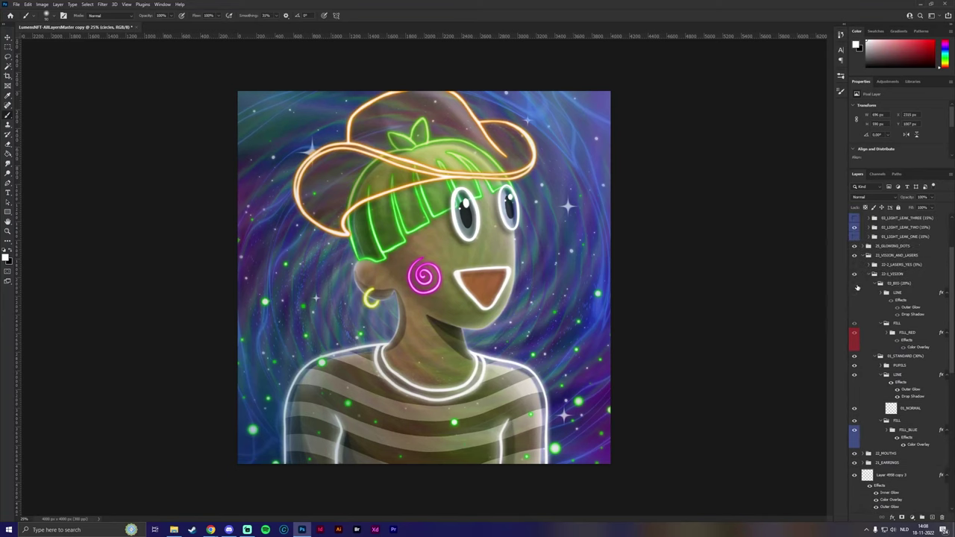
{"action": "left_click", "coordinate": [854, 265]}
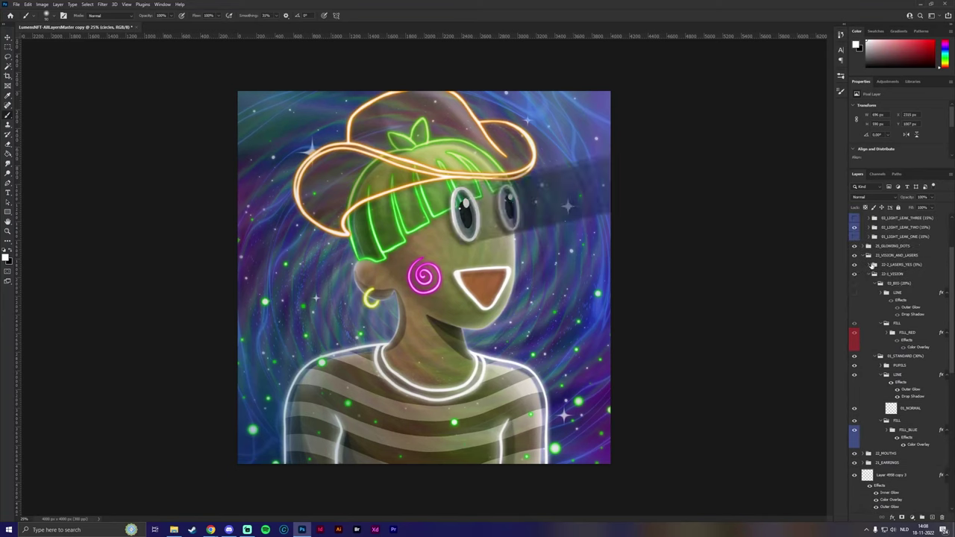
{"action": "left_click", "coordinate": [869, 264]}
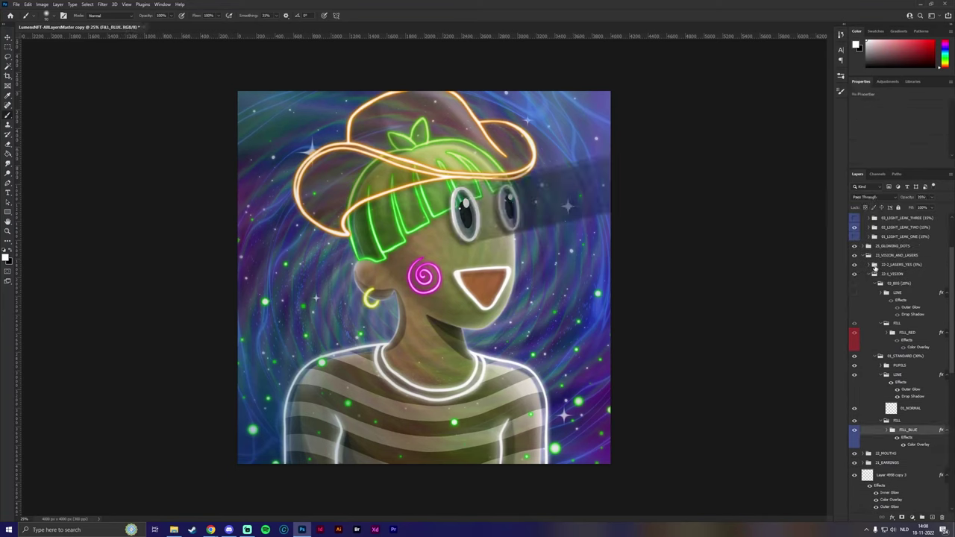
{"action": "left_click", "coordinate": [872, 267]}
{"action": "right_click", "coordinate": [899, 275]}
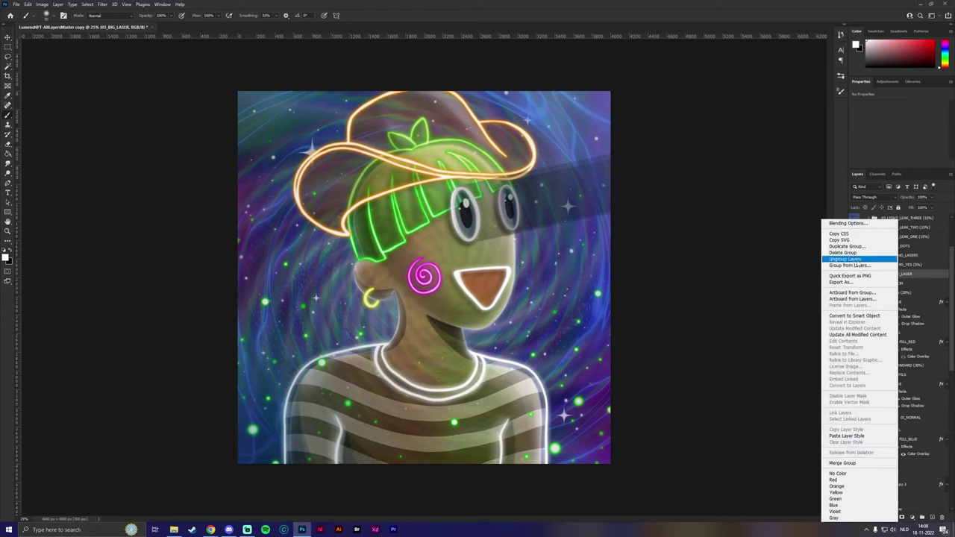
{"action": "left_click", "coordinate": [858, 254]}
{"action": "left_click", "coordinate": [456, 191]}
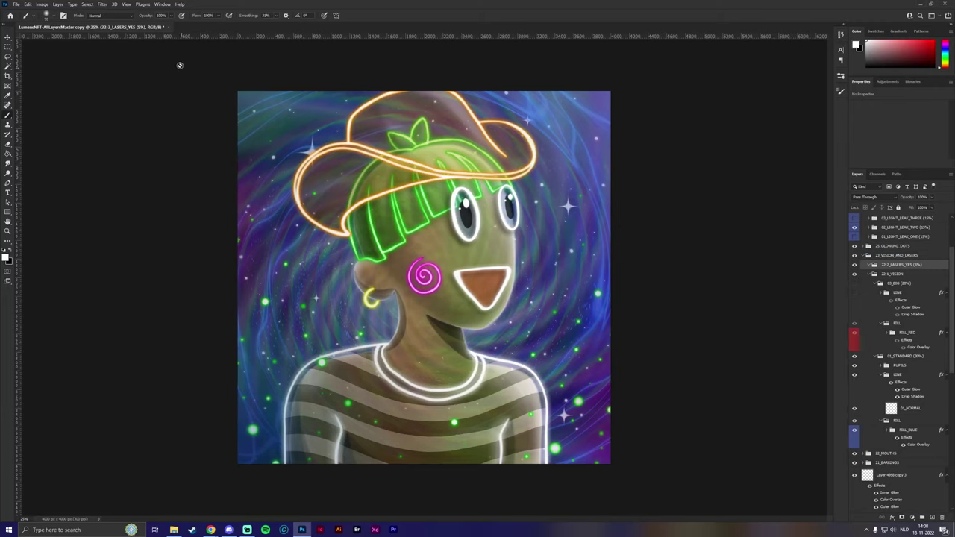
Step: Open the shared cloud document LumensNFT-AllLayersMaster_FLAT v2
{"action": "left_click", "coordinate": [16, 4]}
{"action": "left_click", "coordinate": [18, 4]}
{"action": "left_click", "coordinate": [11, 16]}
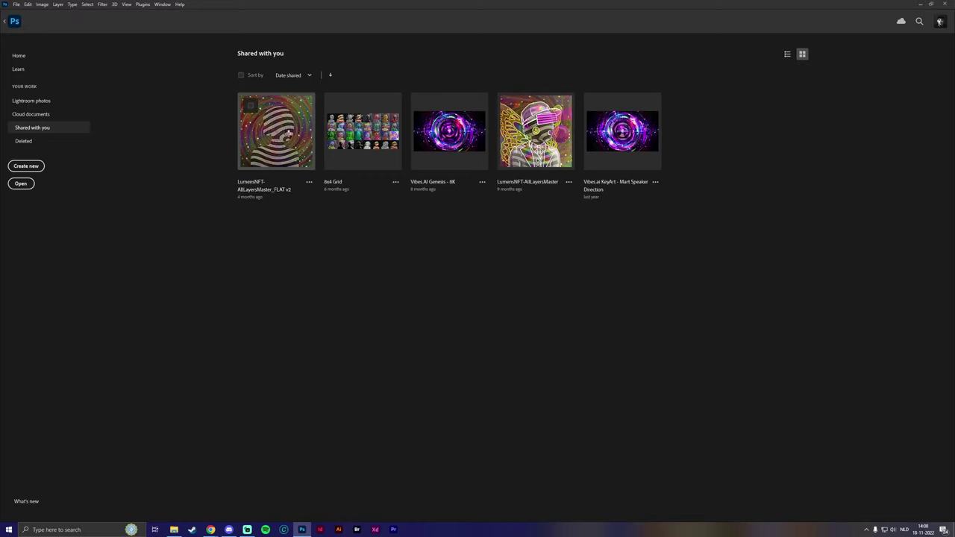
{"action": "left_click", "coordinate": [288, 133]}
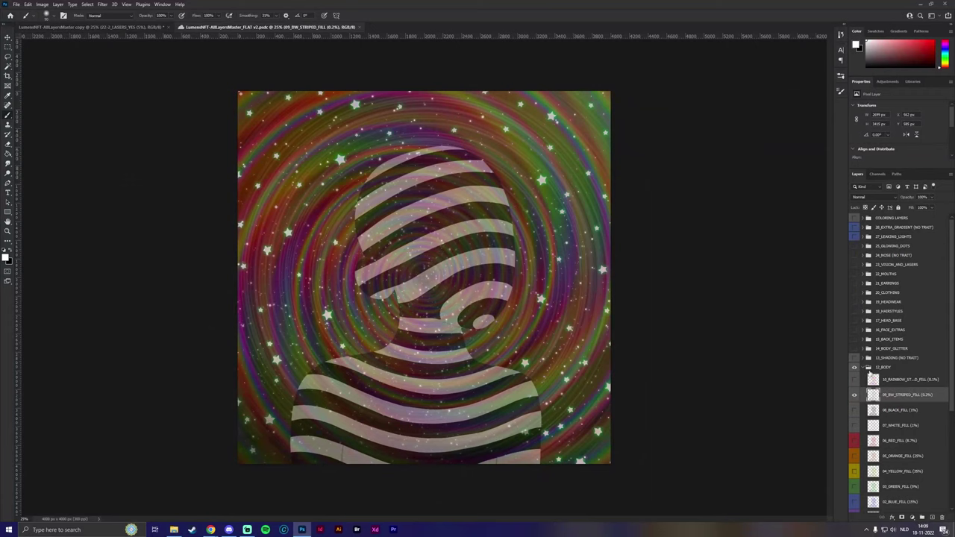
Step: Show 23_VISION_AND_LASERS, hiding its 22-1_VISION and 22-2_LASERS_NO subgroups so only 22-2_LASERS_YES is on
{"action": "left_click", "coordinate": [862, 368]}
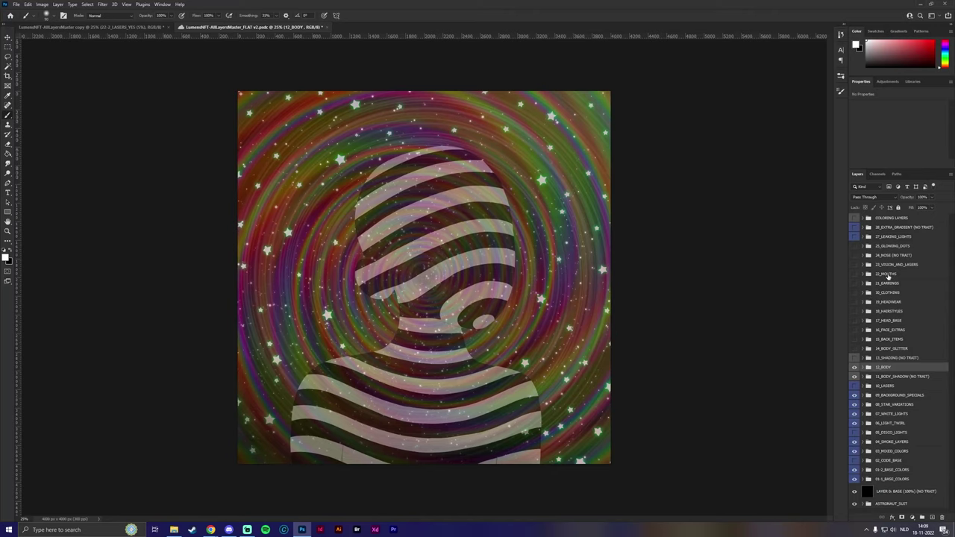
{"action": "left_click", "coordinate": [854, 265]}
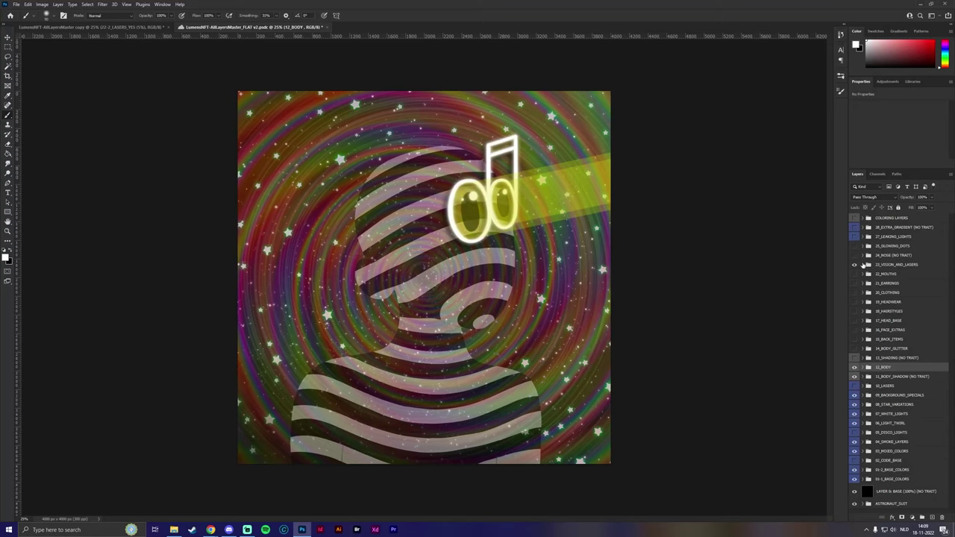
{"action": "left_click", "coordinate": [862, 265]}
{"action": "left_click", "coordinate": [854, 292]}
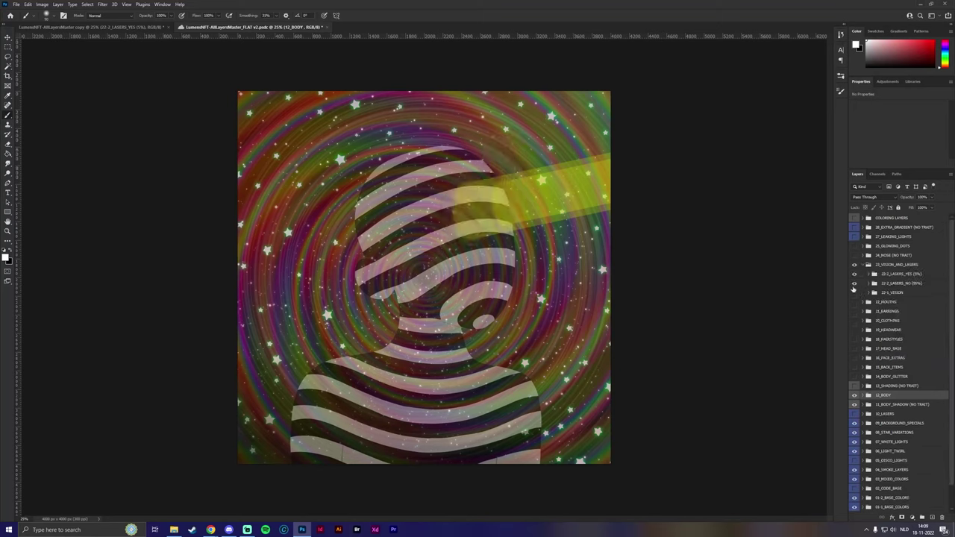
{"action": "left_click", "coordinate": [854, 274]}
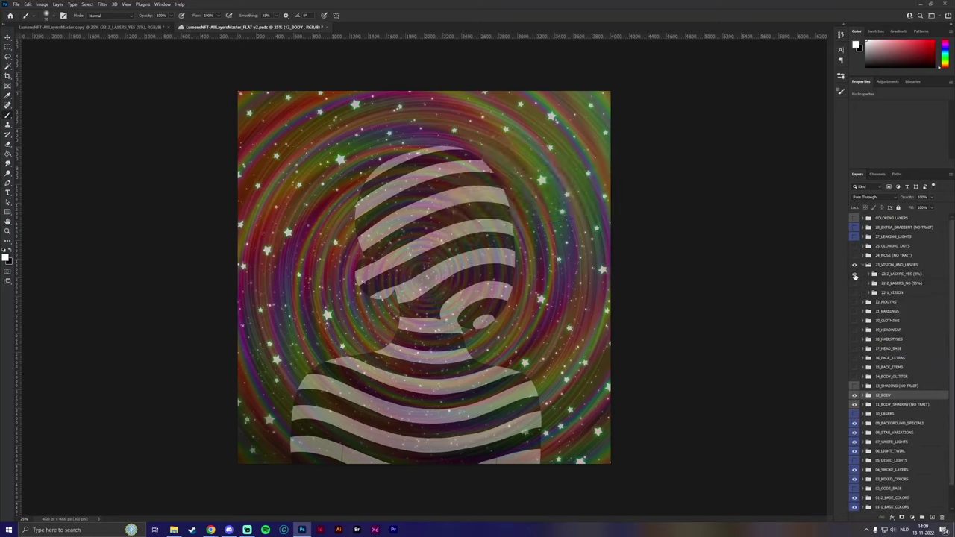
{"action": "left_click", "coordinate": [854, 273]}
Step: Compare 02_OVERLAP_LASER with 01_STANDARD_LASER inside 22-2_LASERS_YES, leave only the standard laser shown and expand its colour variants
{"action": "left_click", "coordinate": [874, 274]}
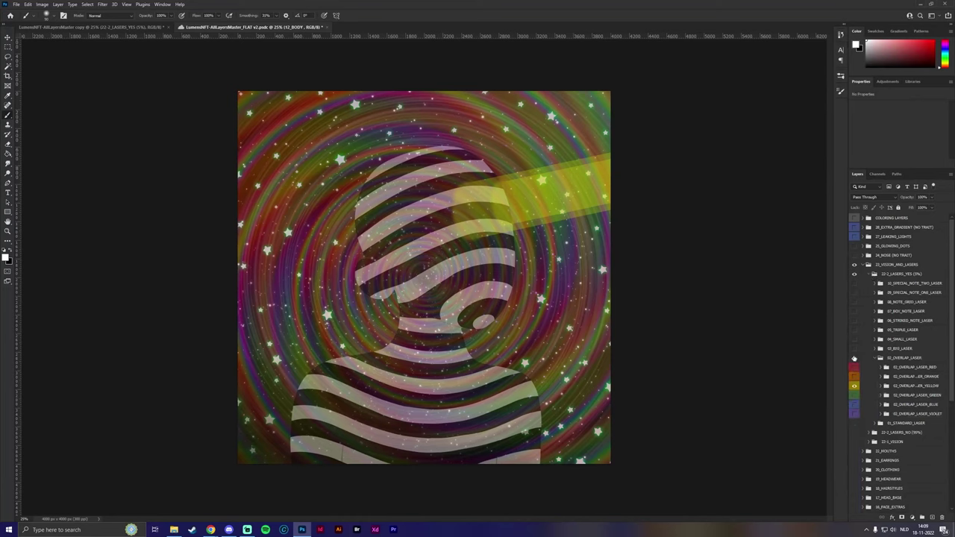
{"action": "left_click", "coordinate": [854, 358]}
{"action": "left_click", "coordinate": [854, 358]}
{"action": "left_click", "coordinate": [877, 358]}
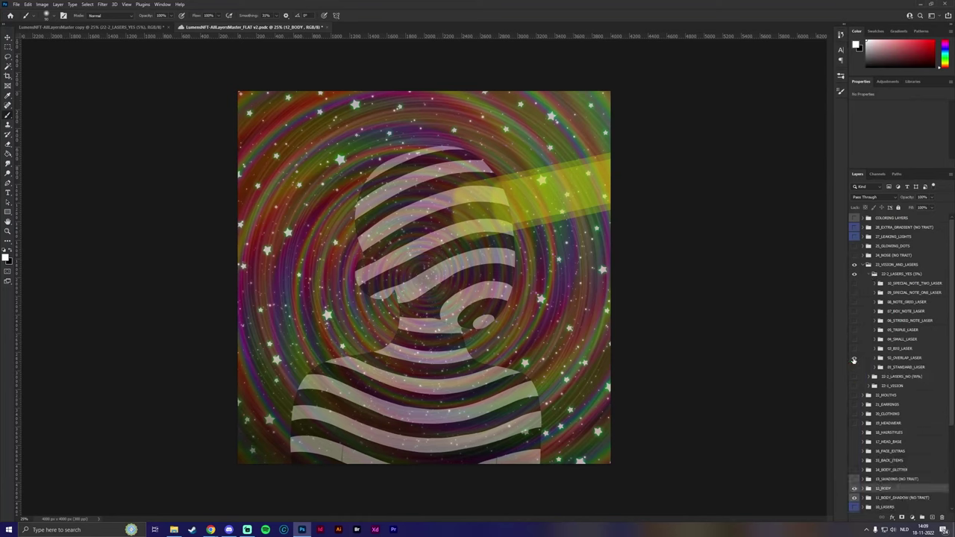
{"action": "left_click", "coordinate": [854, 359]}
{"action": "left_click", "coordinate": [854, 367]}
{"action": "left_click", "coordinate": [855, 367]}
{"action": "left_click", "coordinate": [854, 367]}
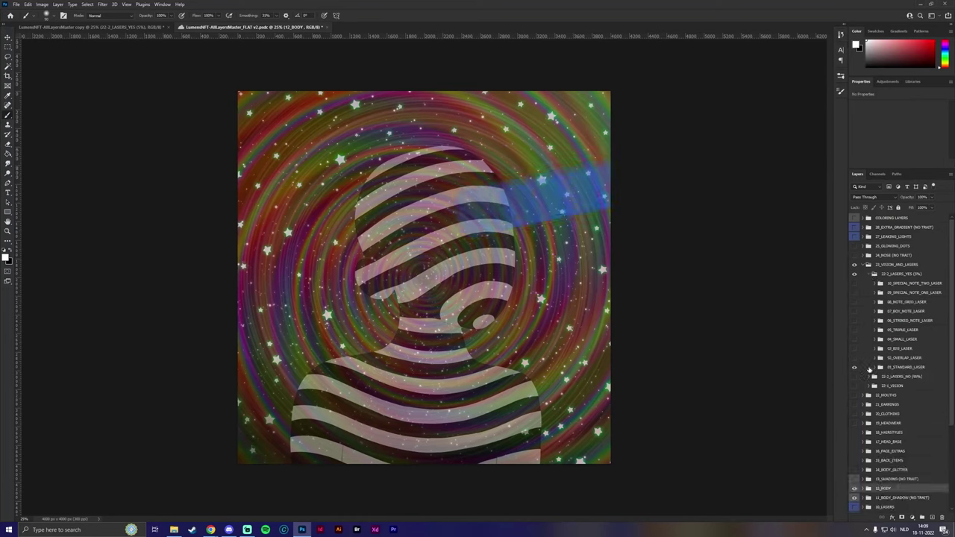
{"action": "left_click", "coordinate": [878, 367]}
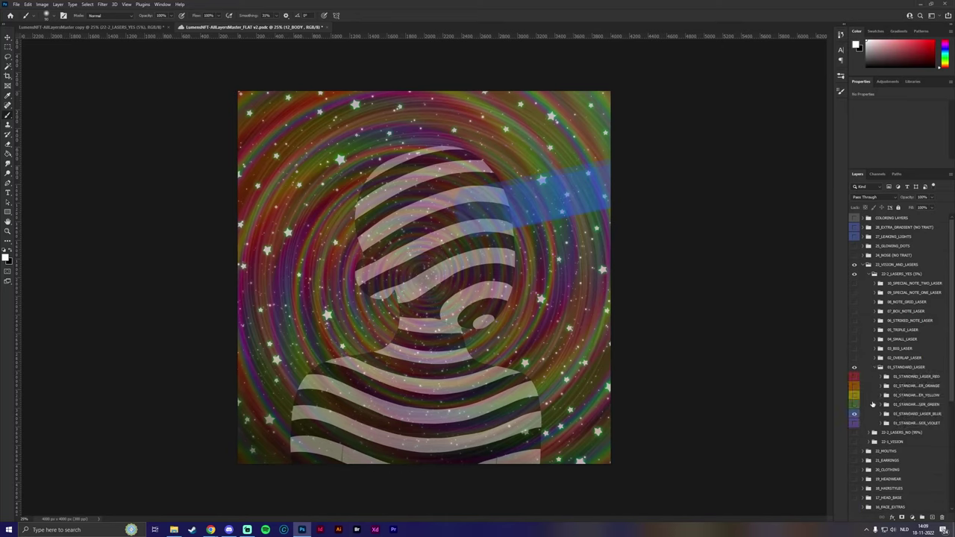
Step: Delete the red, orange, yellow, green and violet variants from 01_STANDARD_LASER and undo the deletion
{"action": "left_click", "coordinate": [896, 405]}
{"action": "left_click", "coordinate": [912, 378], "text": "shift"}
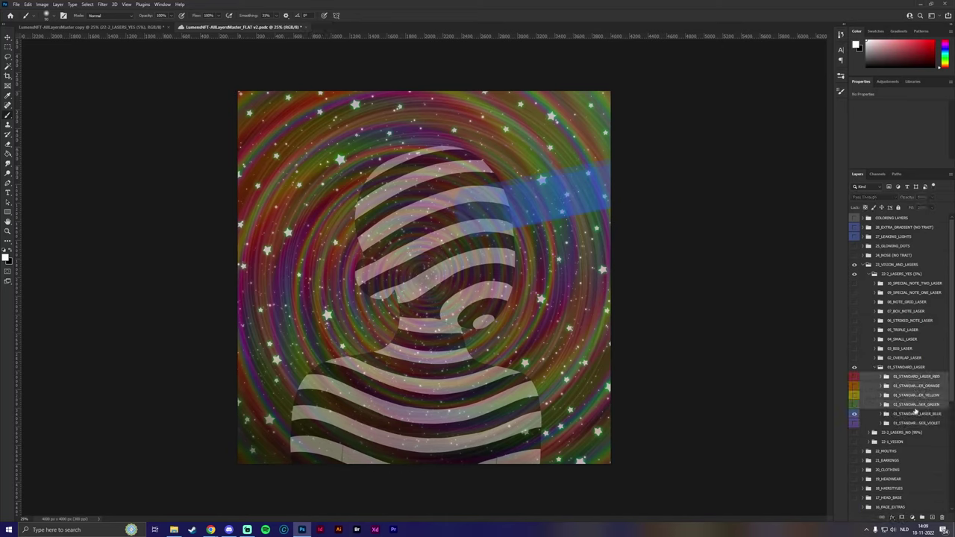
{"action": "left_click", "coordinate": [916, 423], "text": "shift"}
{"action": "right_click", "coordinate": [916, 423]}
{"action": "left_click", "coordinate": [888, 129]}
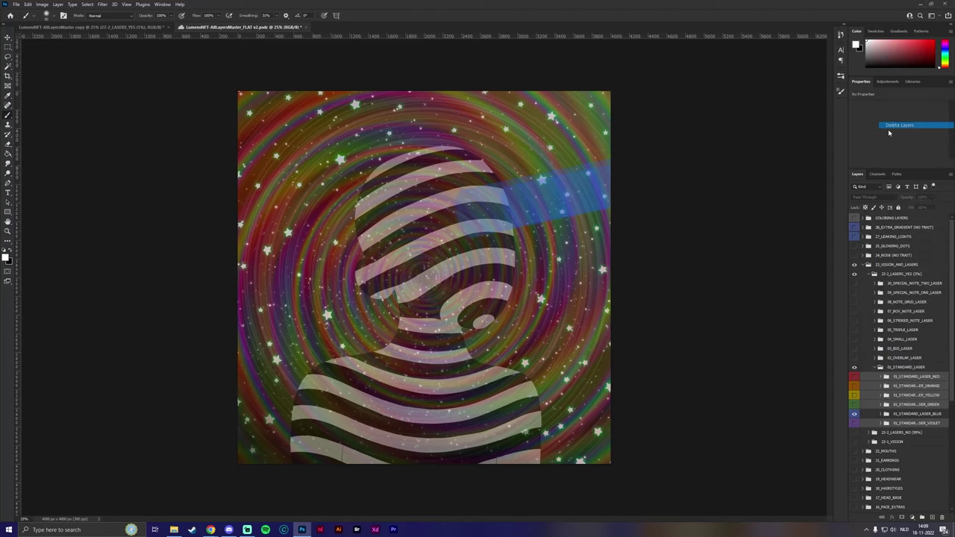
{"action": "left_click", "coordinate": [444, 191]}
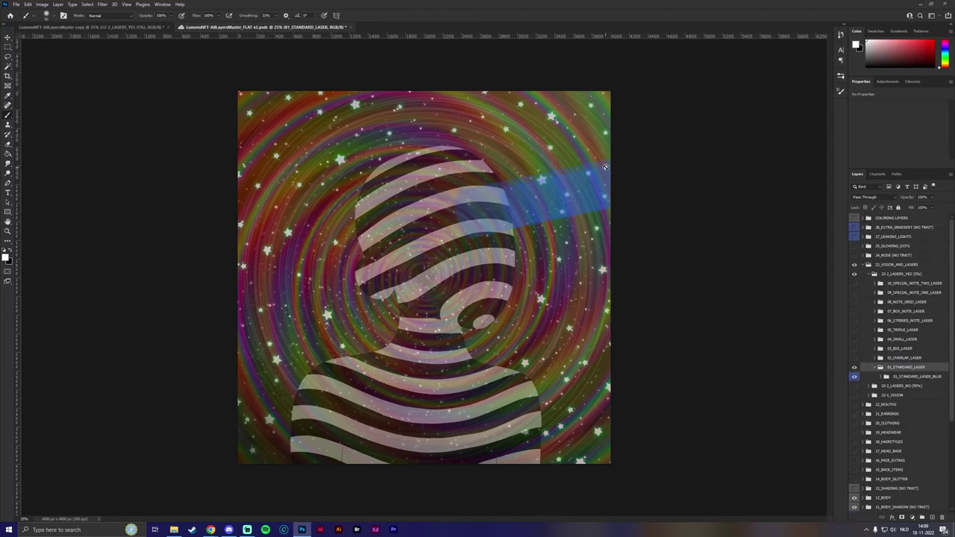
{"action": "key", "text": "ctrl+z"}
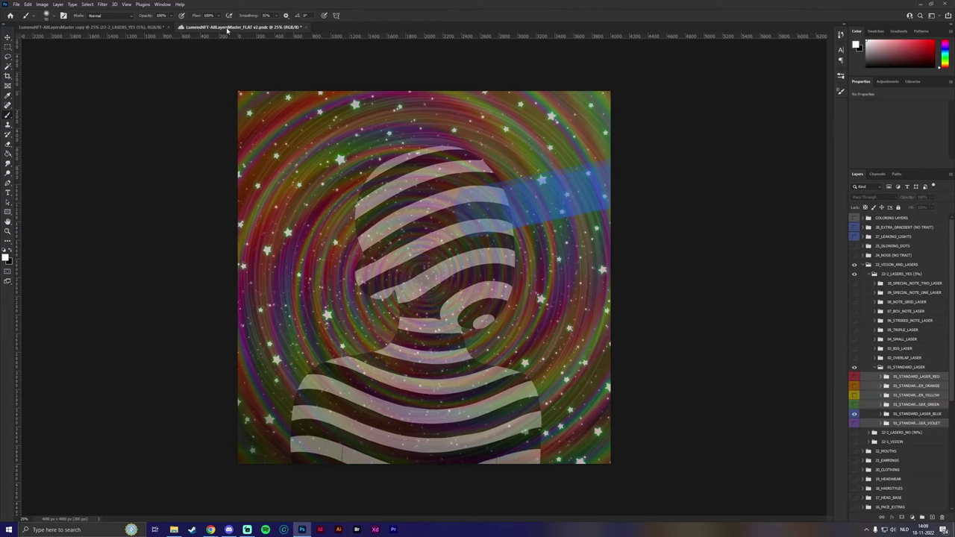
Step: Duplicate the flat master document under its default copy name and close the original cloud document
{"action": "left_click", "coordinate": [42, 4]}
{"action": "left_click", "coordinate": [67, 108]}
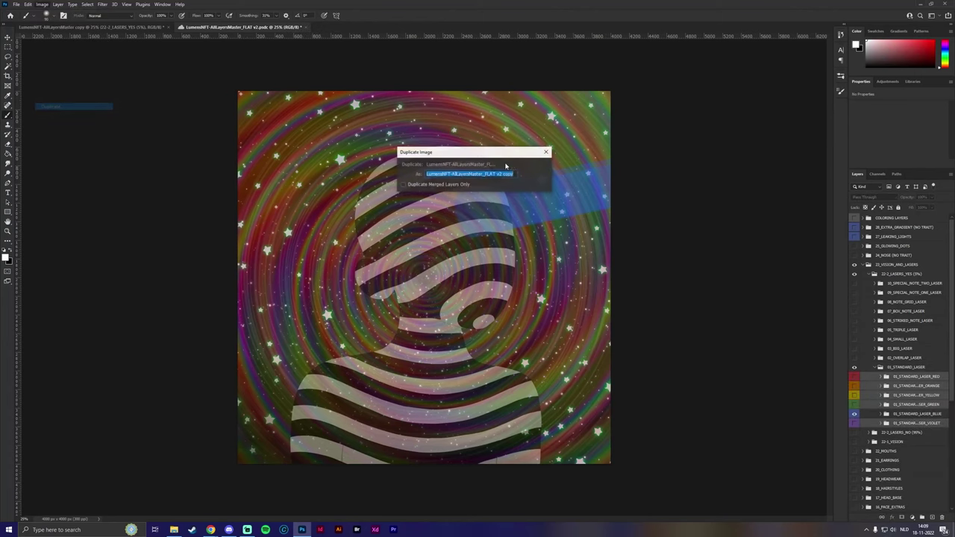
{"action": "left_click", "coordinate": [535, 164]}
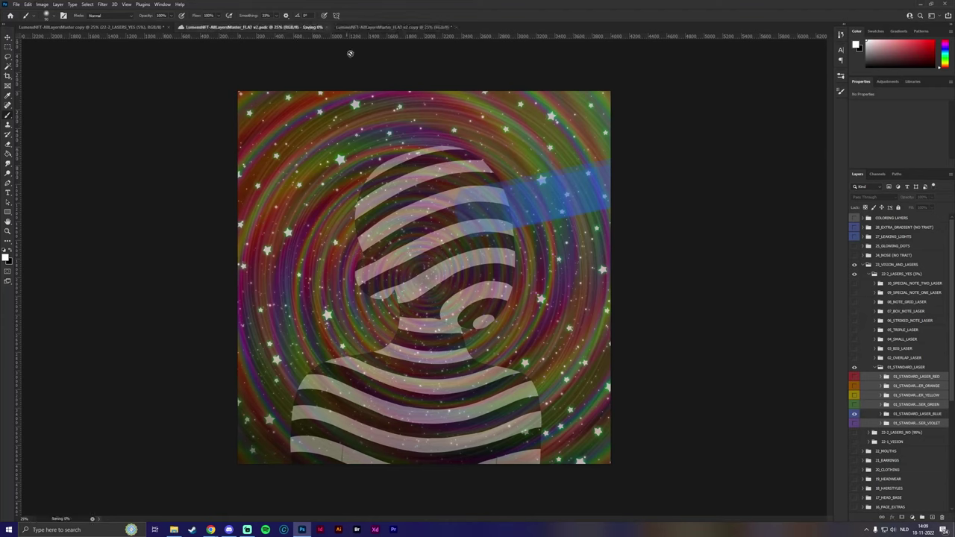
{"action": "left_click", "coordinate": [330, 28]}
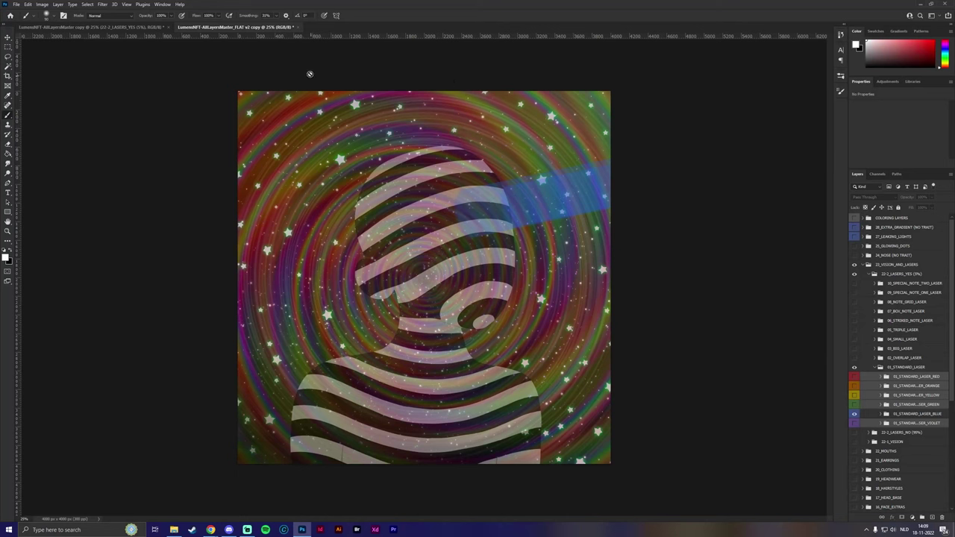
Step: Arrange the character document and the flat master copy side by side in a 2-up vertical layout
{"action": "left_click", "coordinate": [165, 28]}
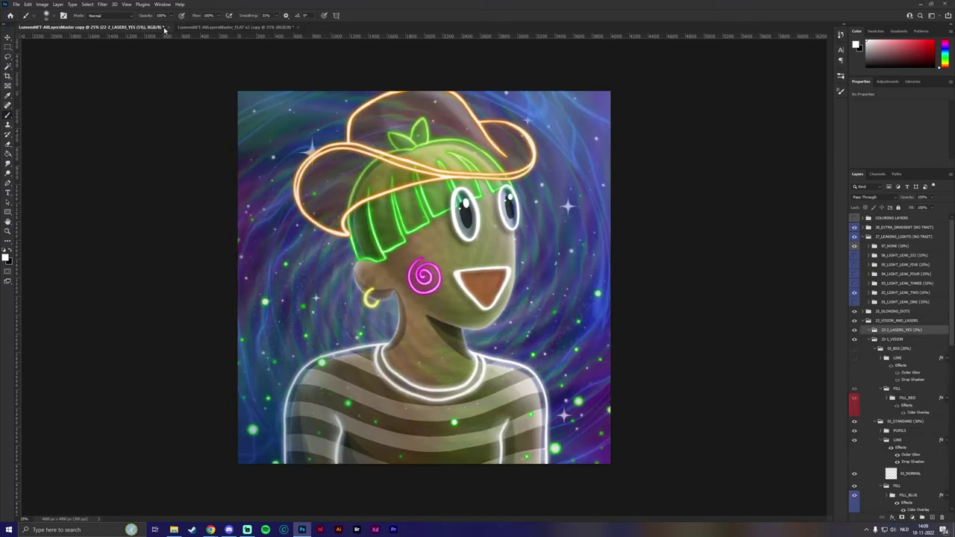
{"action": "left_click", "coordinate": [235, 28]}
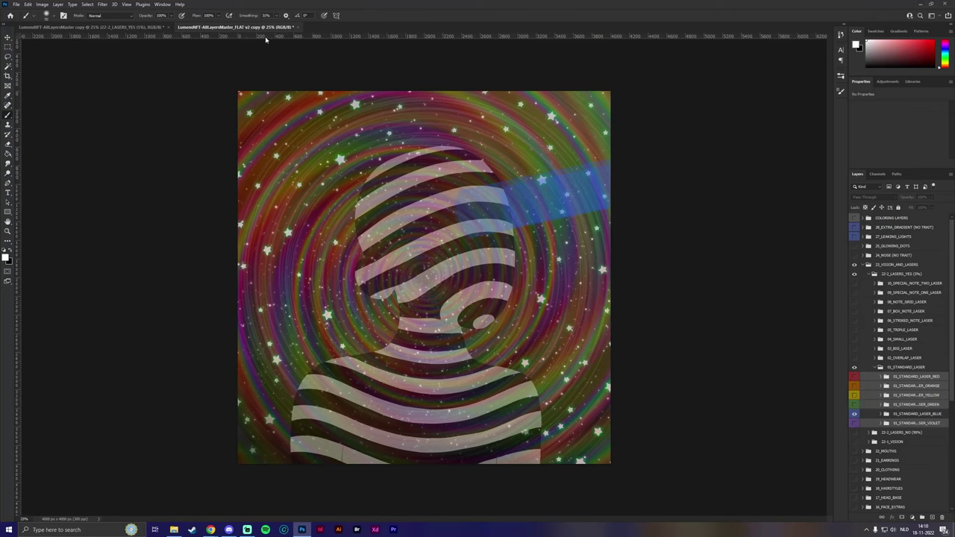
{"action": "left_click_drag", "start_coordinate": [250, 27], "coordinate": [299, 135]}
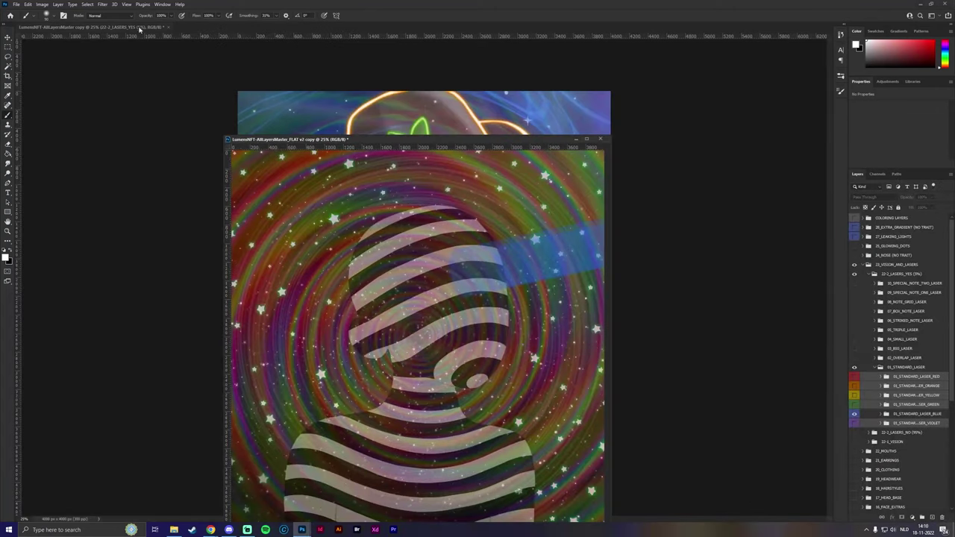
{"action": "left_click_drag", "start_coordinate": [375, 140], "coordinate": [496, 68]}
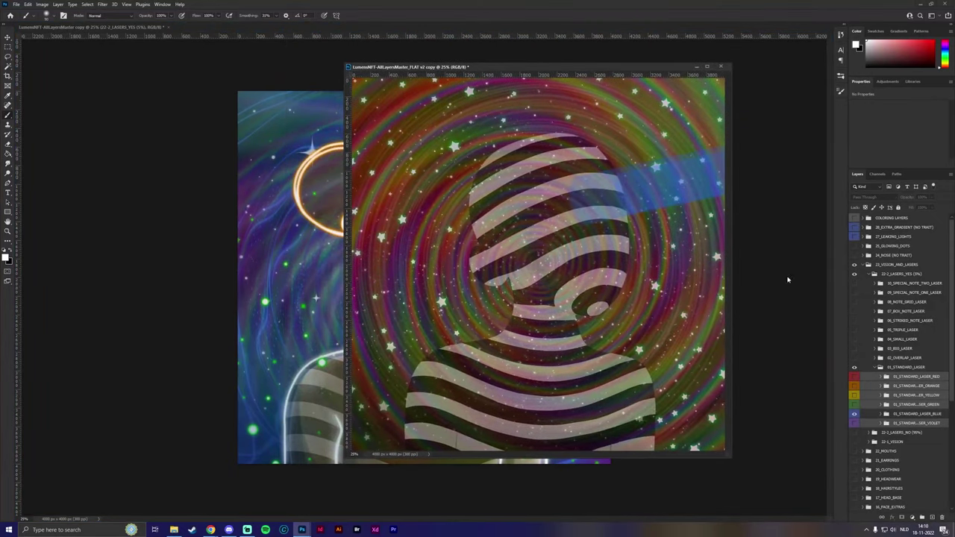
{"action": "left_click", "coordinate": [162, 4]}
{"action": "mouse_move", "coordinate": [183, 13]}
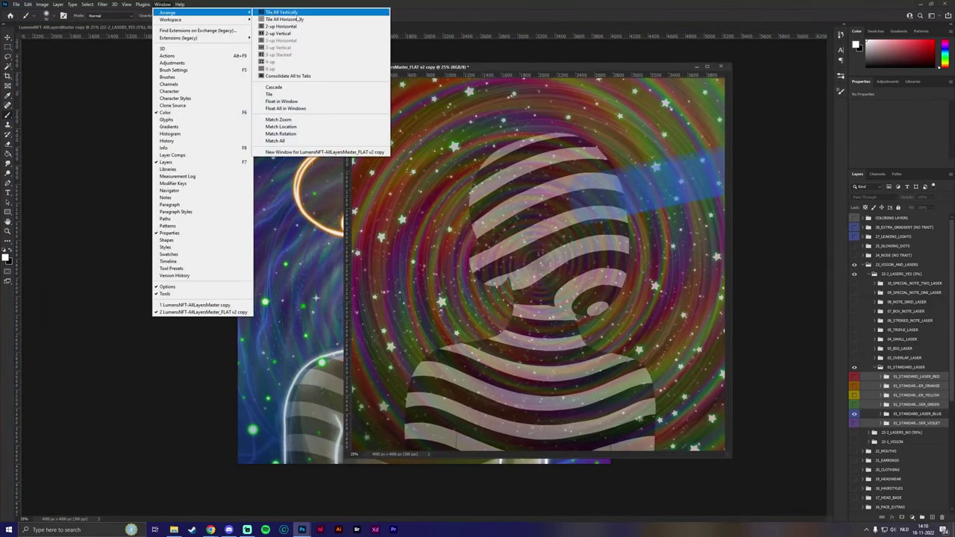
{"action": "left_click", "coordinate": [291, 33]}
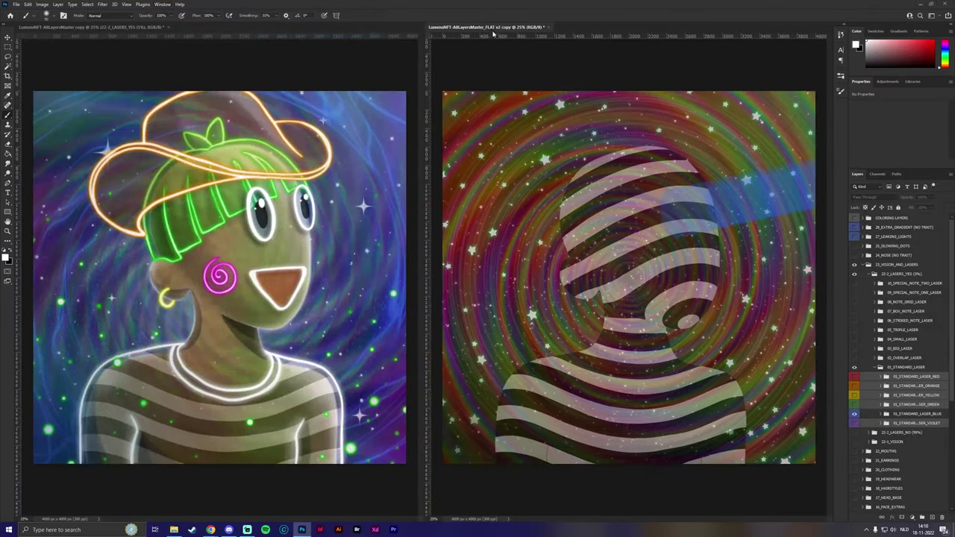
Step: Copy the 01_STANDARD_LASER_BLUE group from the flat master copy into the character document's 22-2_LASERS_YES group
{"action": "left_click", "coordinate": [909, 414]}
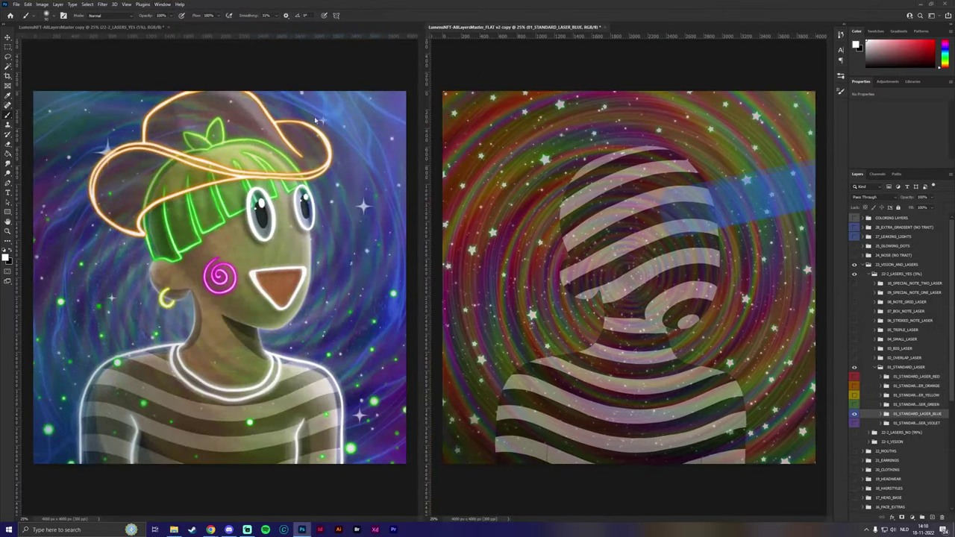
{"action": "mouse_move", "coordinate": [905, 417]}
{"action": "left_mouse_down"}
{"action": "mouse_move", "coordinate": [320, 277]}
{"action": "mouse_move", "coordinate": [349, 203]}
{"action": "left_mouse_up"}
{"action": "key", "text": "ctrl+t"}
{"action": "key", "text": "Return"}
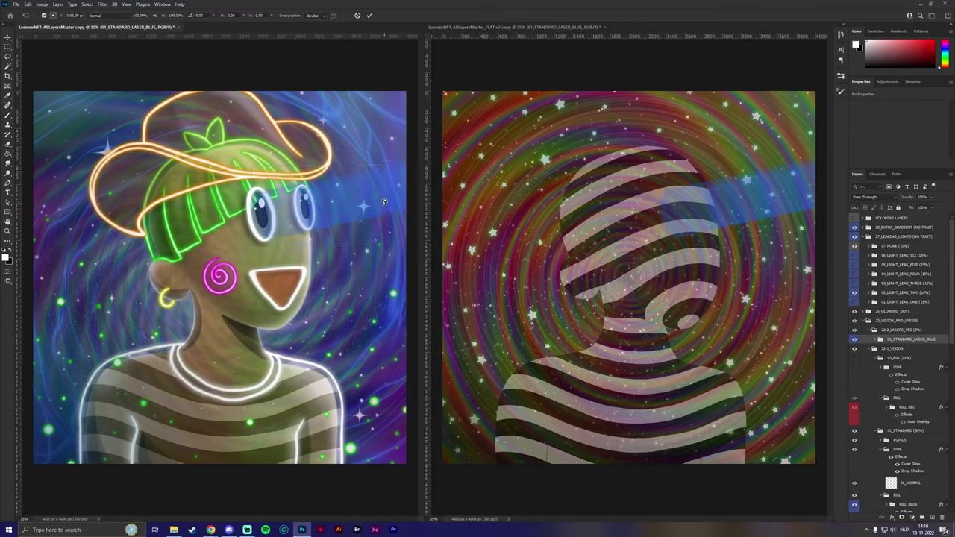
Step: Match the blue laser's horizontal position in the character document to the X value of the source laser
{"action": "left_click", "coordinate": [531, 78]}
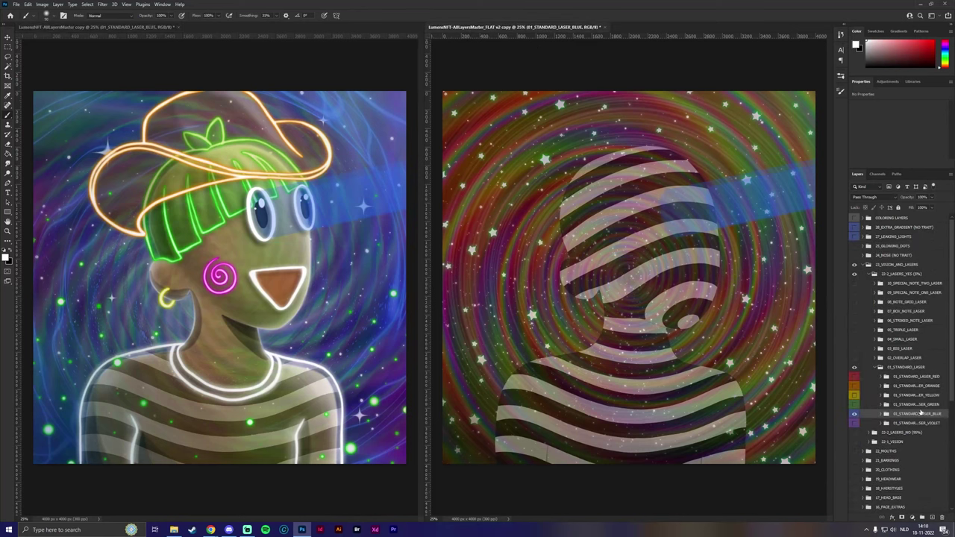
{"action": "key", "text": "ctrl+t"}
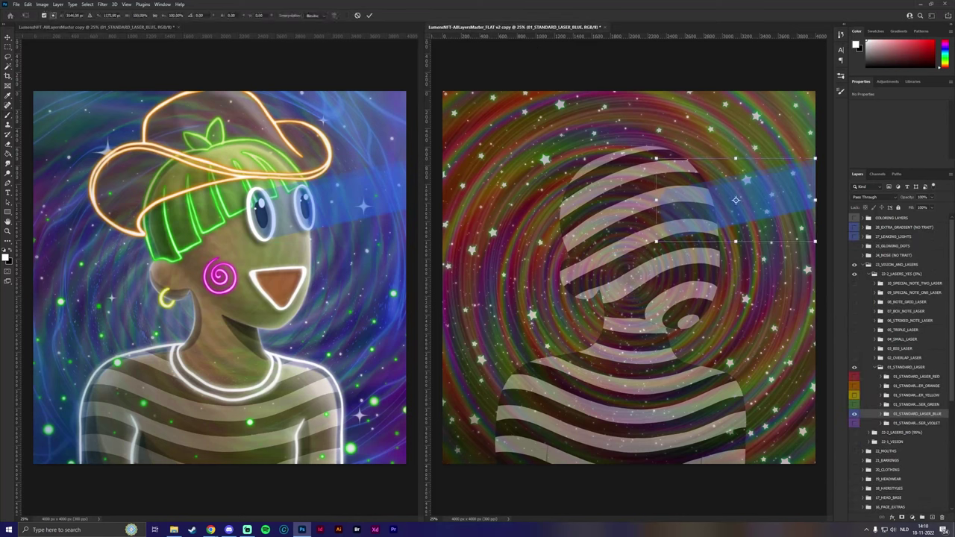
{"action": "left_click", "coordinate": [82, 16]}
{"action": "left_click", "coordinate": [192, 71]}
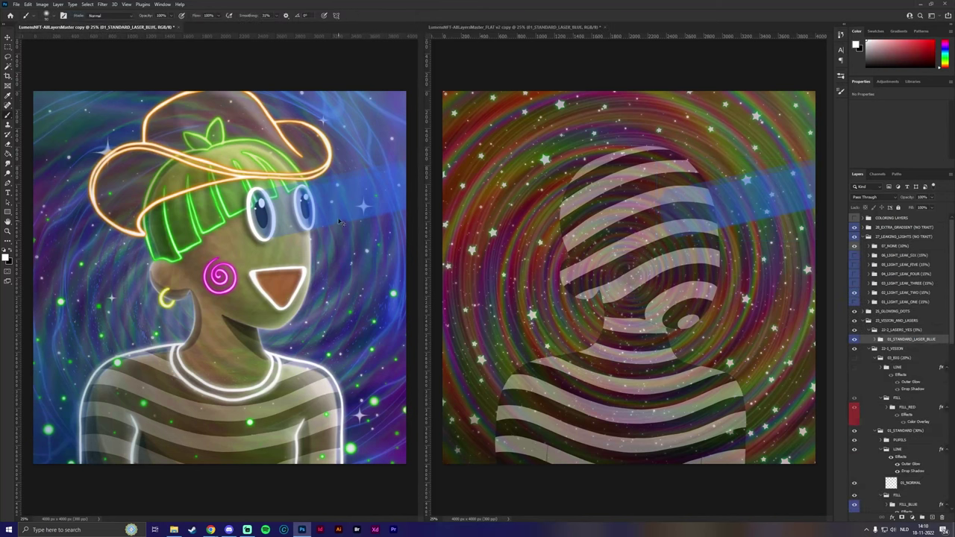
{"action": "key", "text": "ctrl+t"}
{"action": "left_click", "coordinate": [79, 17]}
{"action": "type", "text": "3148,00 px"}
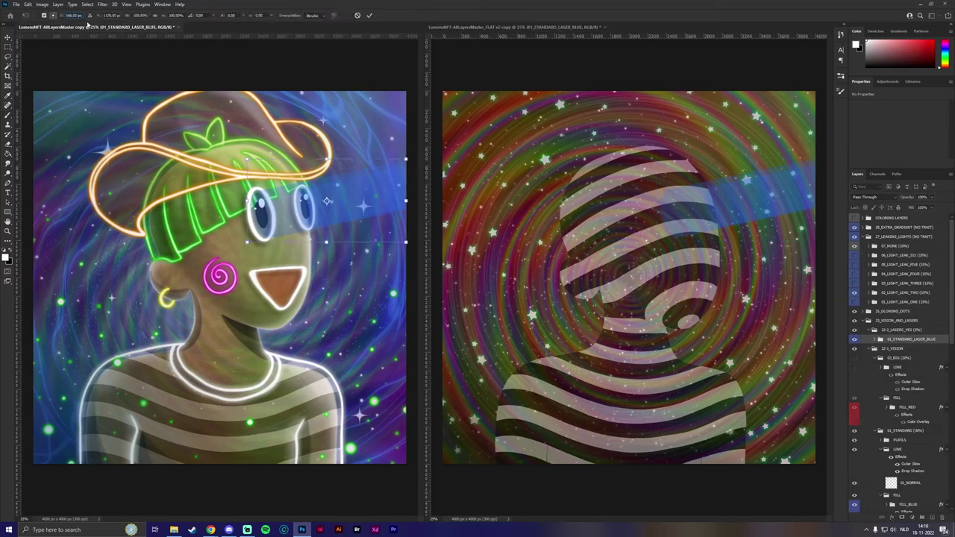
{"action": "key", "text": "Return"}
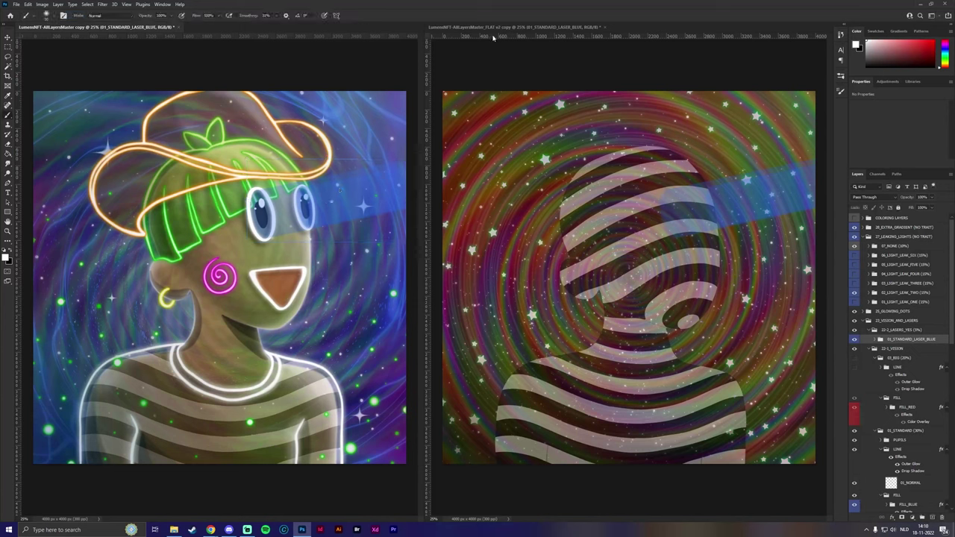
Step: Match the blue laser's vertical position in the character document to the Y value of the source laser
{"action": "left_click", "coordinate": [493, 37]}
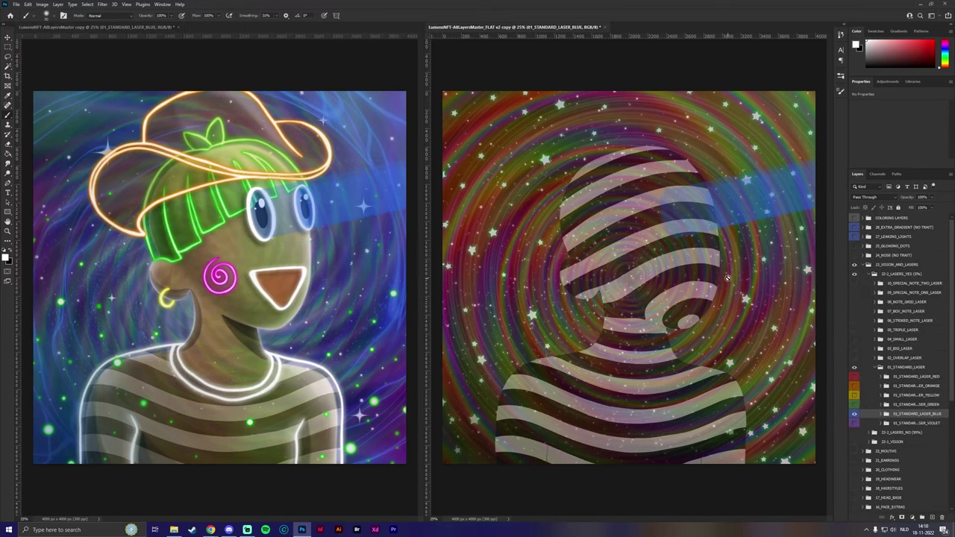
{"action": "key", "text": "ctrl+t"}
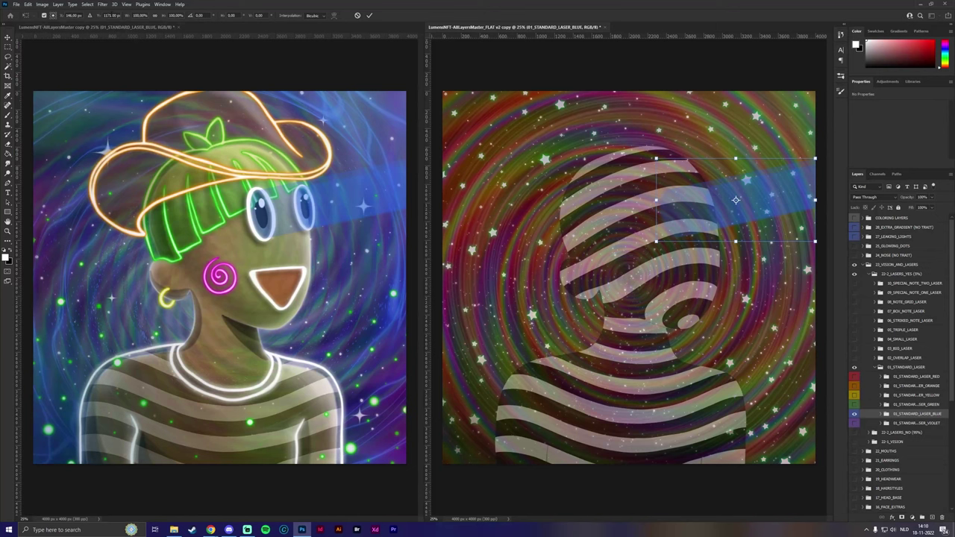
{"action": "left_click", "coordinate": [110, 15]}
{"action": "key", "text": "Return"}
{"action": "left_click", "coordinate": [123, 50]}
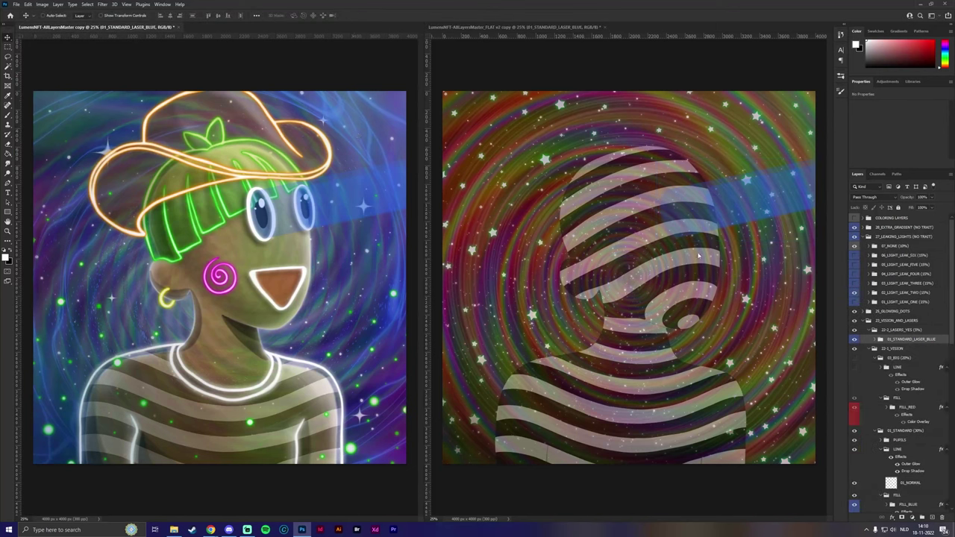
{"action": "key", "text": "ctrl+t"}
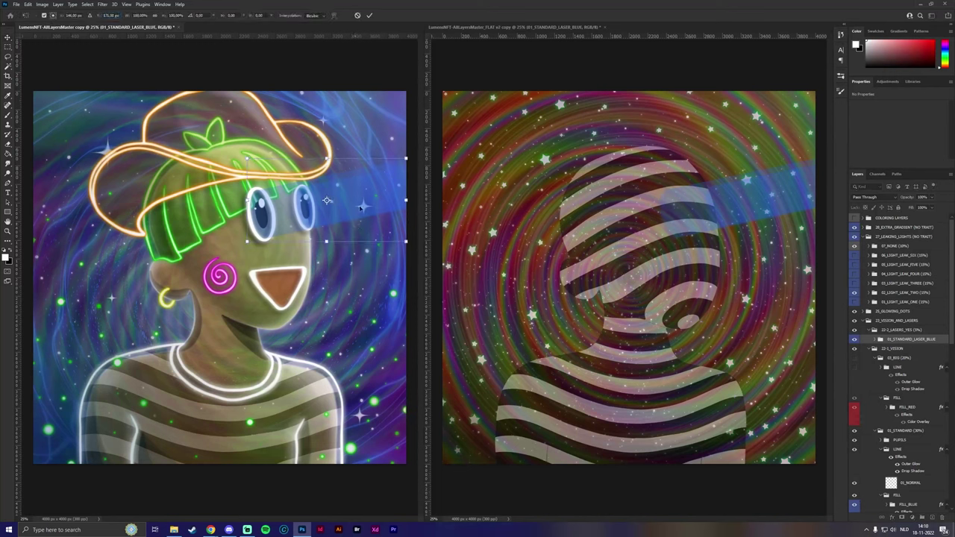
{"action": "key", "text": "Return"}
Step: Close the flat master copy without saving it
{"action": "left_click", "coordinate": [490, 47]}
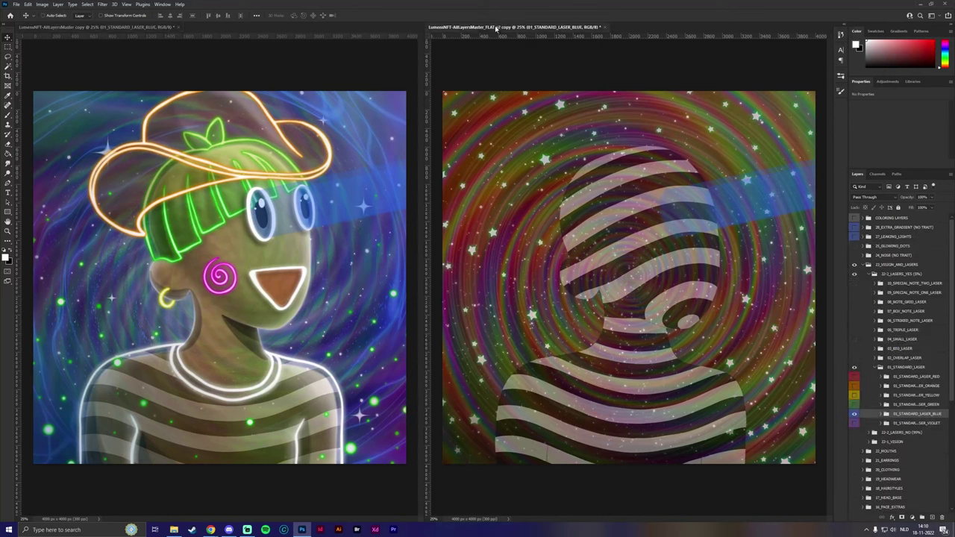
{"action": "left_click", "coordinate": [609, 28]}
{"action": "left_click", "coordinate": [472, 191]}
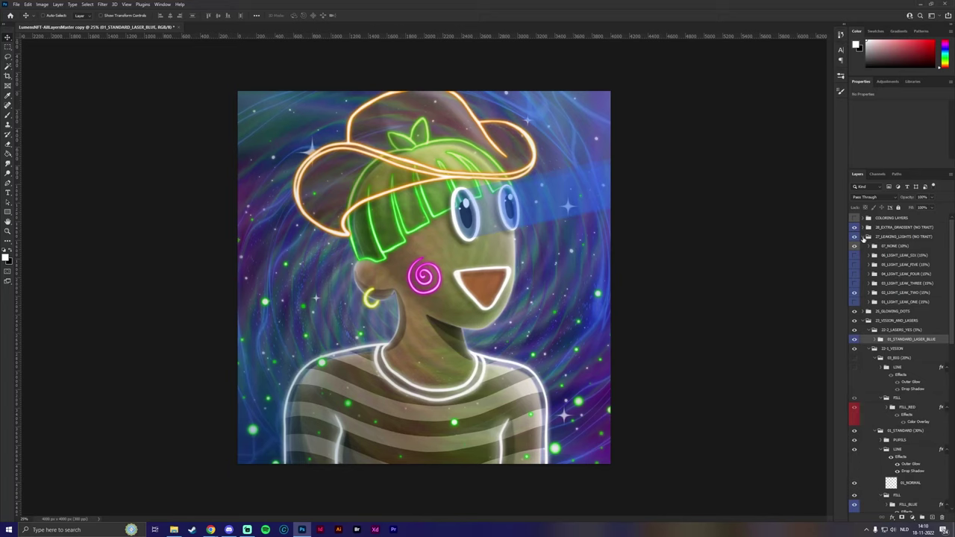
Step: Collapse the 27_LEAKING_LIGHTS, 22-1_VISION and 23_VISION_AND_LASERS groups to tidy the layer stack
{"action": "left_click", "coordinate": [863, 237]}
{"action": "left_click", "coordinate": [906, 218]}
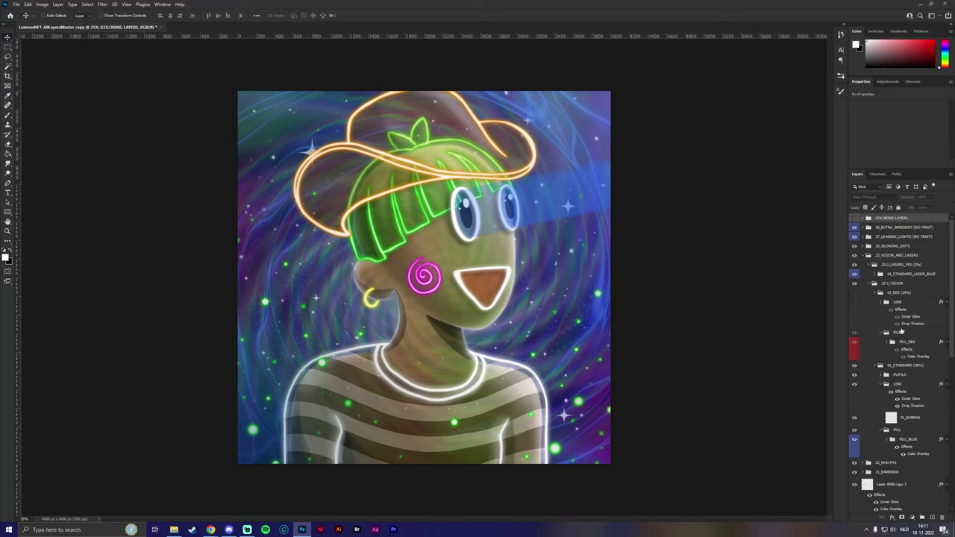
{"action": "left_click", "coordinate": [871, 284]}
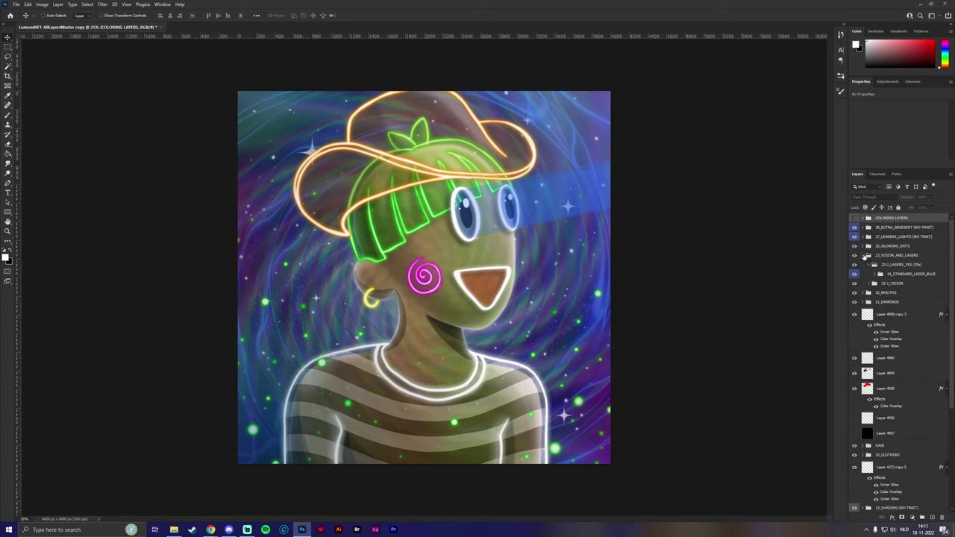
{"action": "left_click", "coordinate": [864, 255]}
Step: Group the cowboy hat layers from Layer 4958 copy 3 down to Layer 4958
{"action": "scroll", "coordinate": [914, 279], "scroll_direction": "down", "scroll_amount": 1}
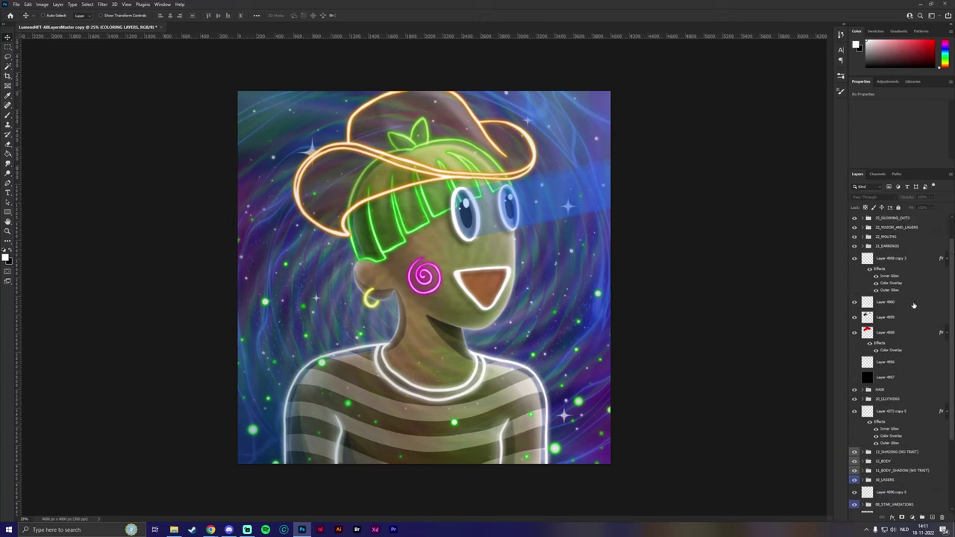
{"action": "left_click", "coordinate": [896, 259]}
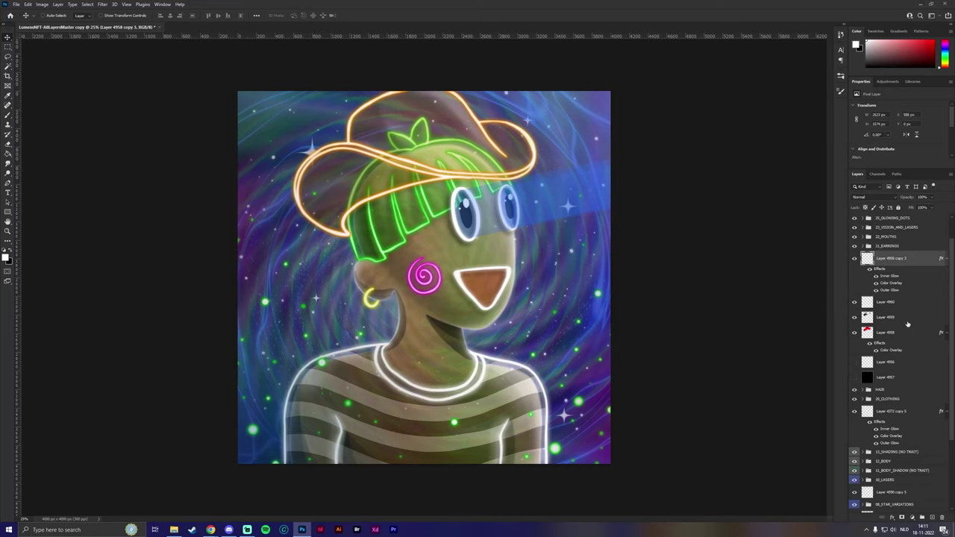
{"action": "left_click", "coordinate": [893, 335], "text": "shift"}
{"action": "key", "text": "ctrl+g"}
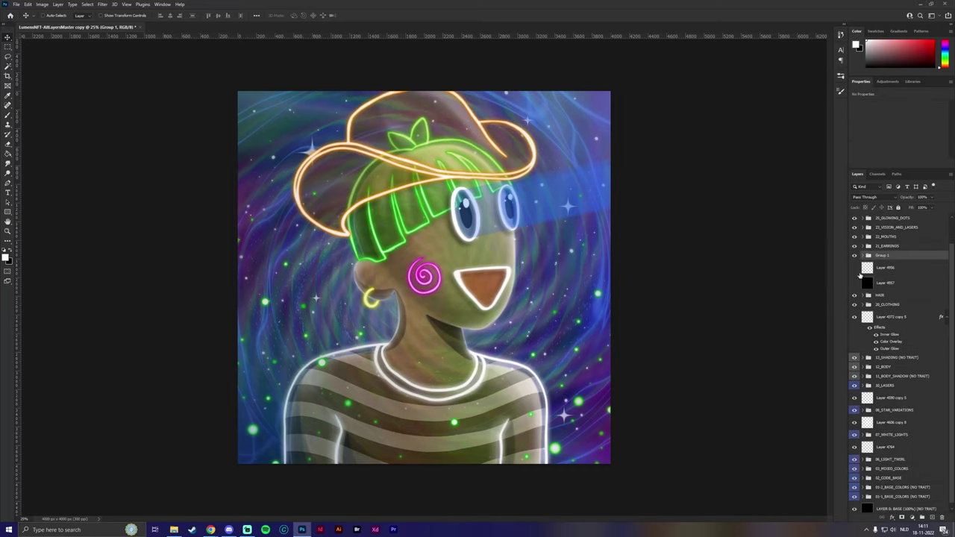
Step: Check the hat group and the hidden layers beneath it, then delete Layer 4956 and Layer 4957
{"action": "left_click", "coordinate": [854, 256]}
{"action": "left_click", "coordinate": [855, 256]}
{"action": "left_click", "coordinate": [854, 269]}
{"action": "left_click", "coordinate": [855, 269]}
{"action": "left_click", "coordinate": [887, 269]}
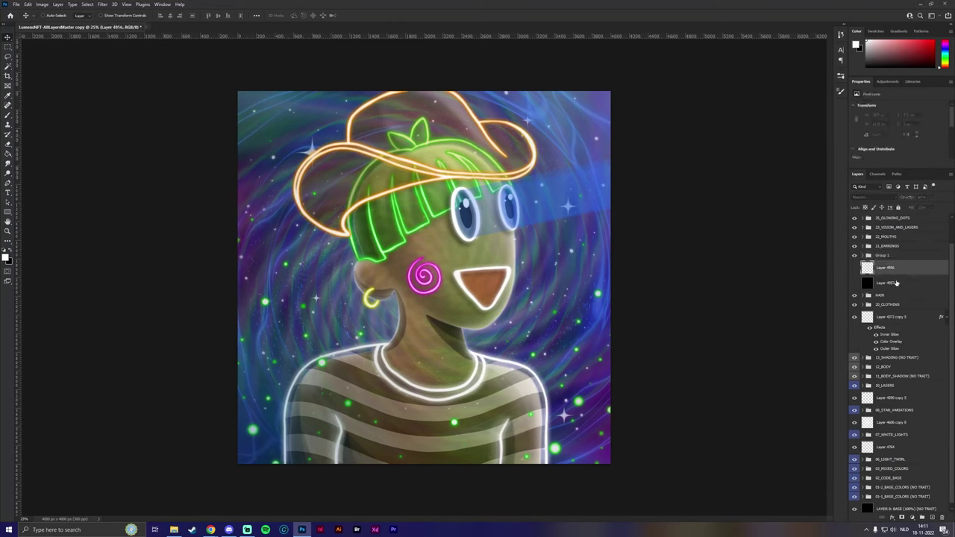
{"action": "left_click", "coordinate": [895, 283], "text": "shift"}
{"action": "right_click", "coordinate": [899, 283]}
{"action": "left_click", "coordinate": [835, 250]}
{"action": "left_click", "coordinate": [442, 192]}
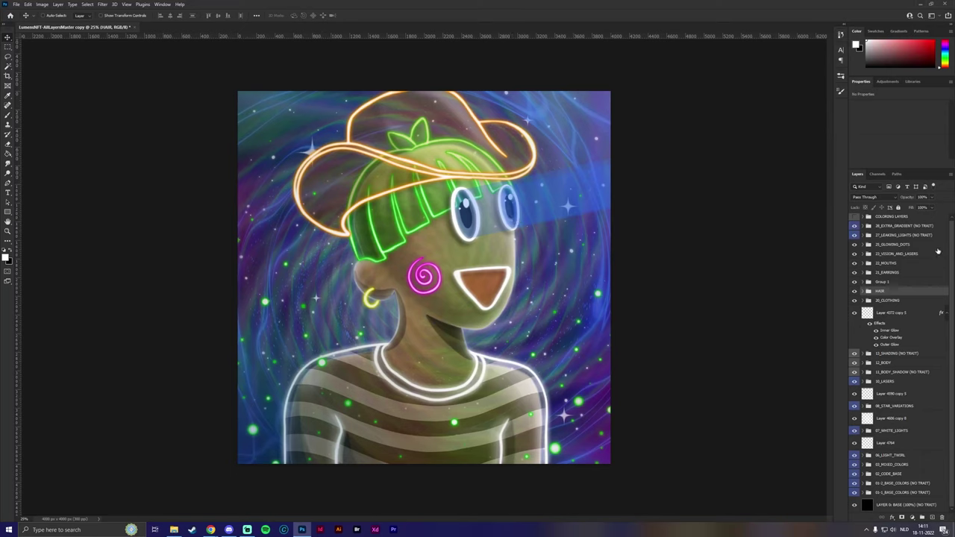
Step: Add a layer mask to the cowboy hat group and ready the Brush tool with black as the foreground colour
{"action": "left_click", "coordinate": [895, 228]}
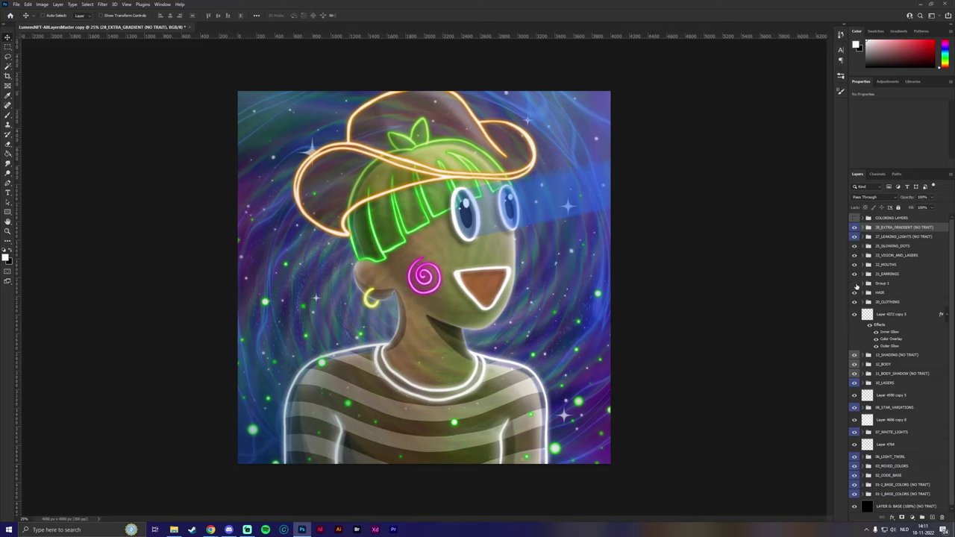
{"action": "left_click", "coordinate": [854, 283]}
{"action": "left_click", "coordinate": [854, 283]}
{"action": "left_click", "coordinate": [888, 284]}
{"action": "left_click", "coordinate": [900, 518]}
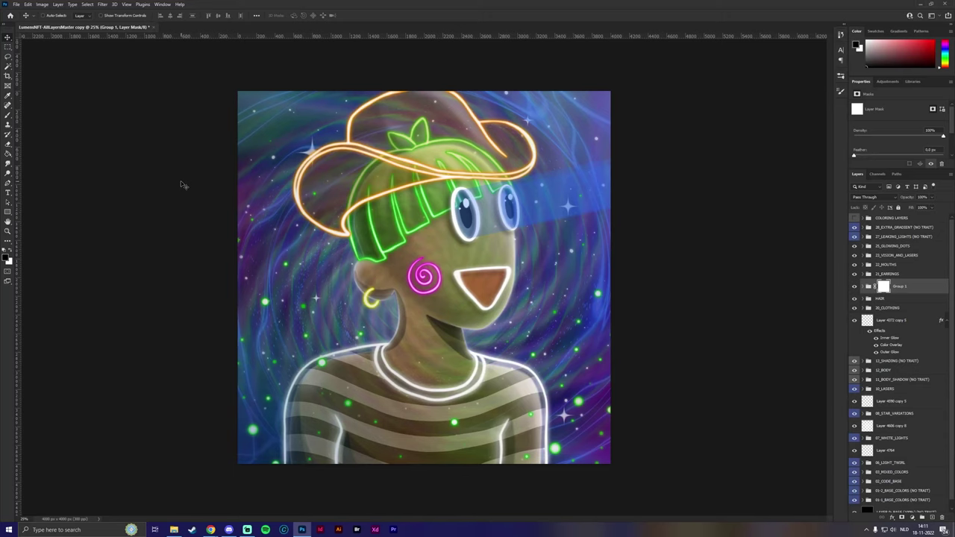
{"action": "left_click", "coordinate": [8, 116]}
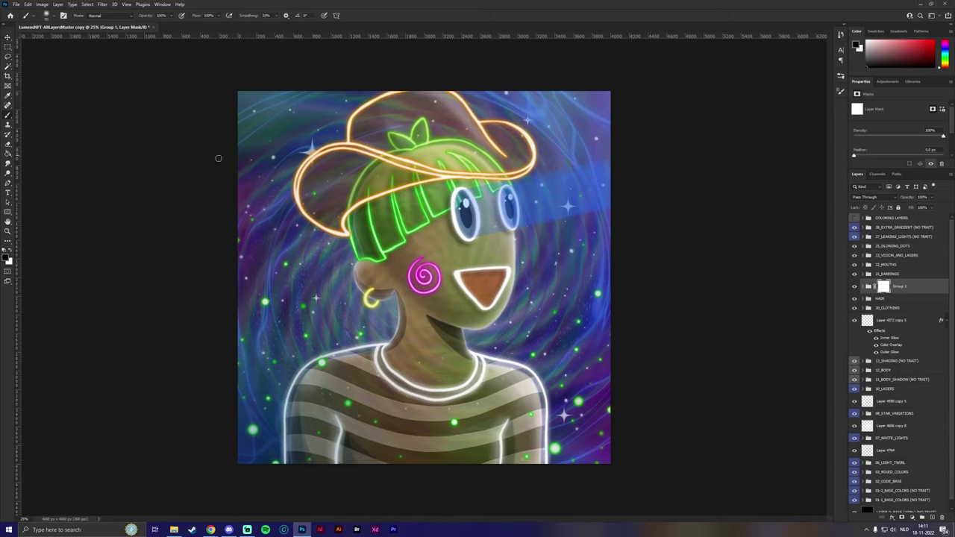
{"action": "scroll", "coordinate": [359, 245], "scroll_direction": "up", "scroll_amount": 1}
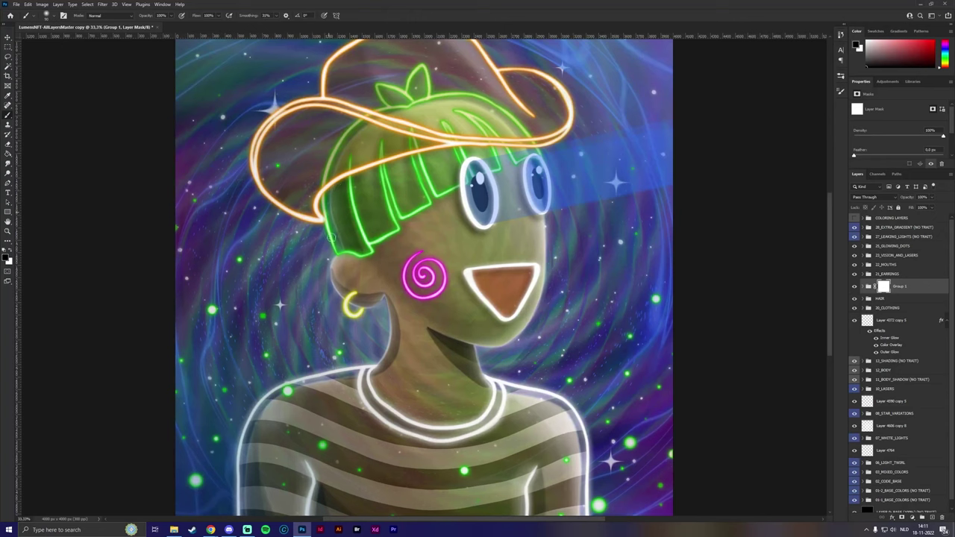
{"action": "scroll", "coordinate": [334, 264], "scroll_direction": "down", "scroll_amount": 2}
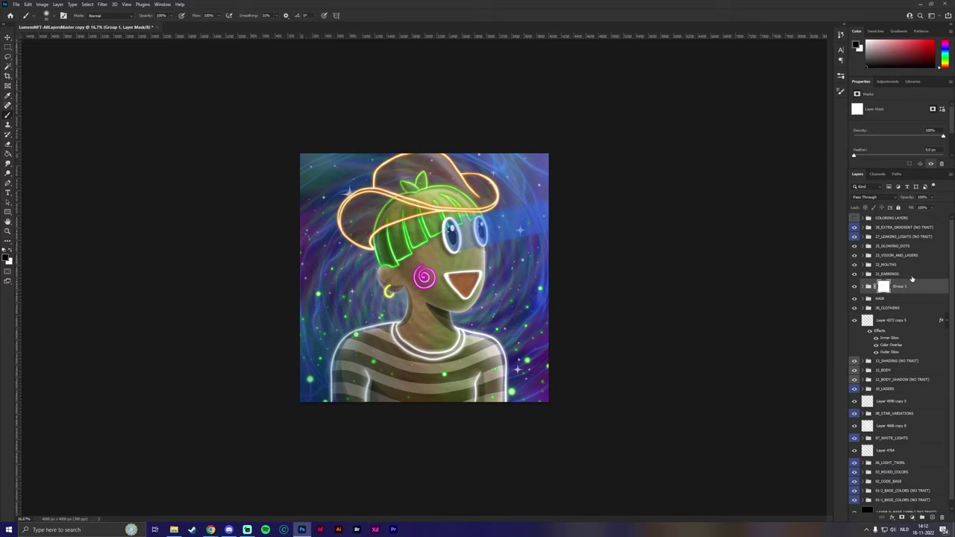
Step: Add a new layer above 28_EXTRA_GRADIENT and fill it with the merged RGB artwork using Apply Image, Multiply blending at 100% opacity
{"action": "left_click", "coordinate": [898, 231]}
{"action": "left_click", "coordinate": [931, 518]}
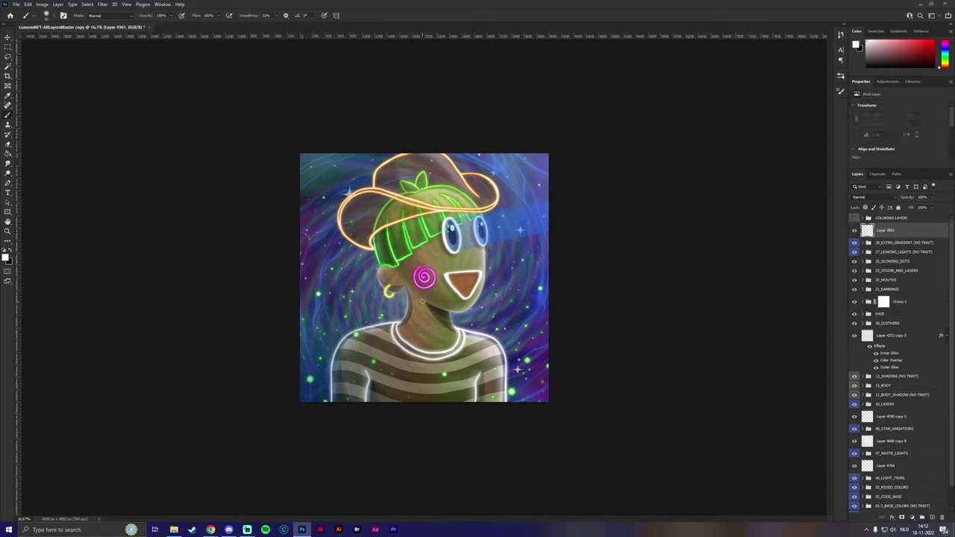
{"action": "scroll", "coordinate": [425, 279], "scroll_direction": "up", "scroll_amount": 1}
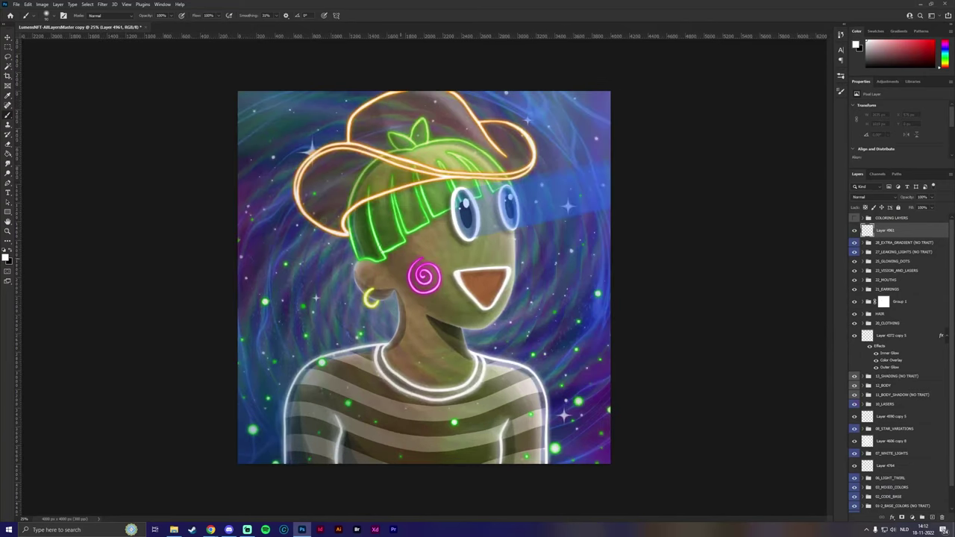
{"action": "left_click", "coordinate": [41, 3]}
{"action": "left_click", "coordinate": [53, 113]}
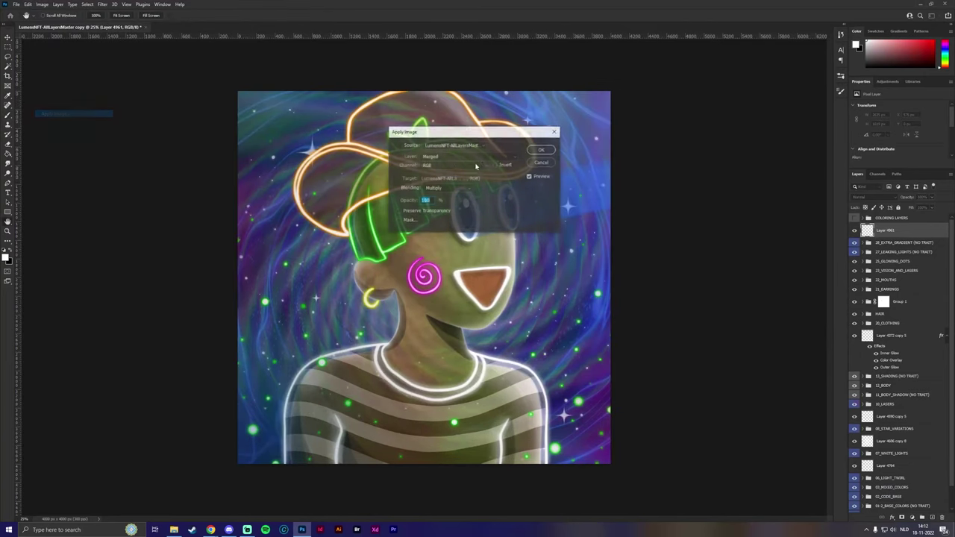
{"action": "left_click", "coordinate": [542, 150]}
Step: Scale the merged artwork layer to 101% about its centre, making it 4040 by 4040 px
{"action": "key", "text": "ctrl+t"}
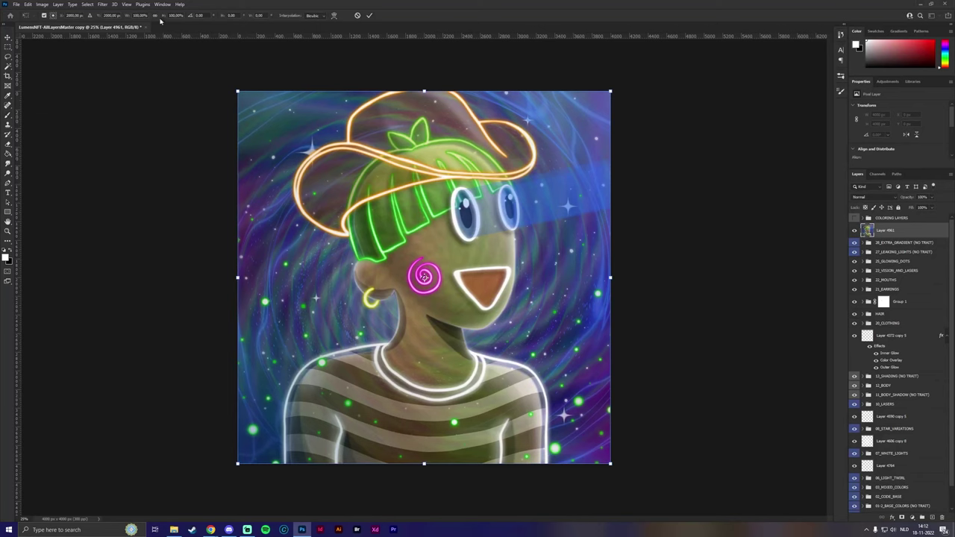
{"action": "left_click_drag", "start_coordinate": [169, 15], "coordinate": [184, 15]}
{"action": "type", "text": "10"}
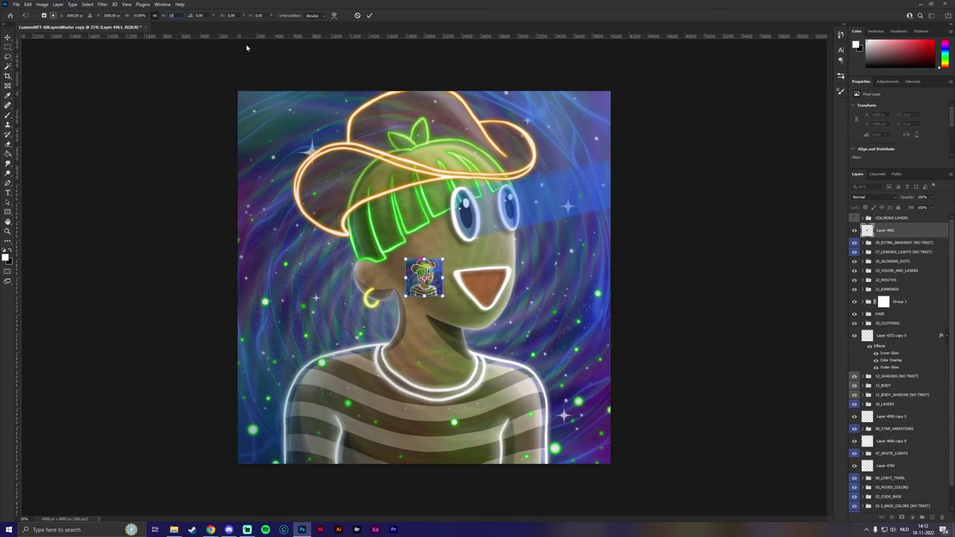
{"action": "key", "text": "Escape"}
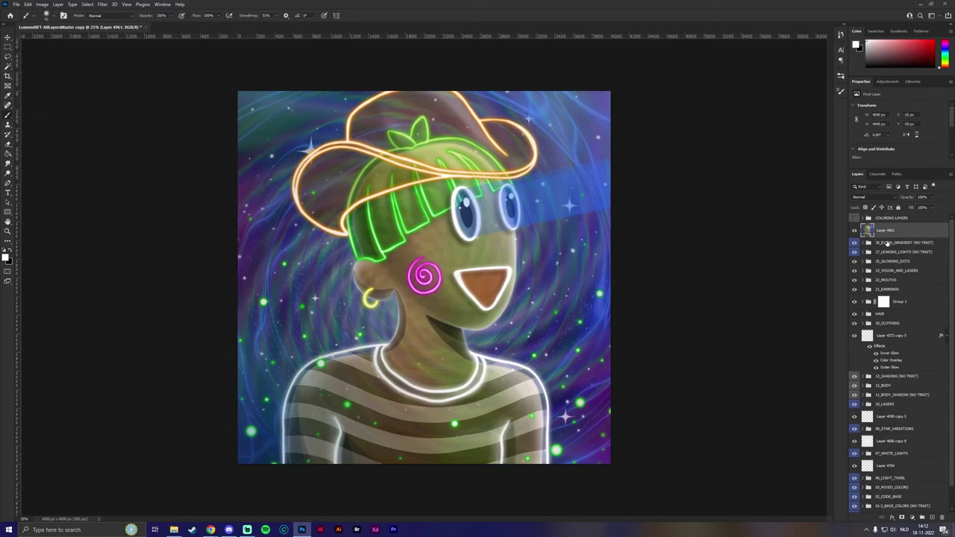
Step: Limit the merged artwork layer to the red channel by switching off G and B in its blending options
{"action": "double_click", "coordinate": [918, 234]}
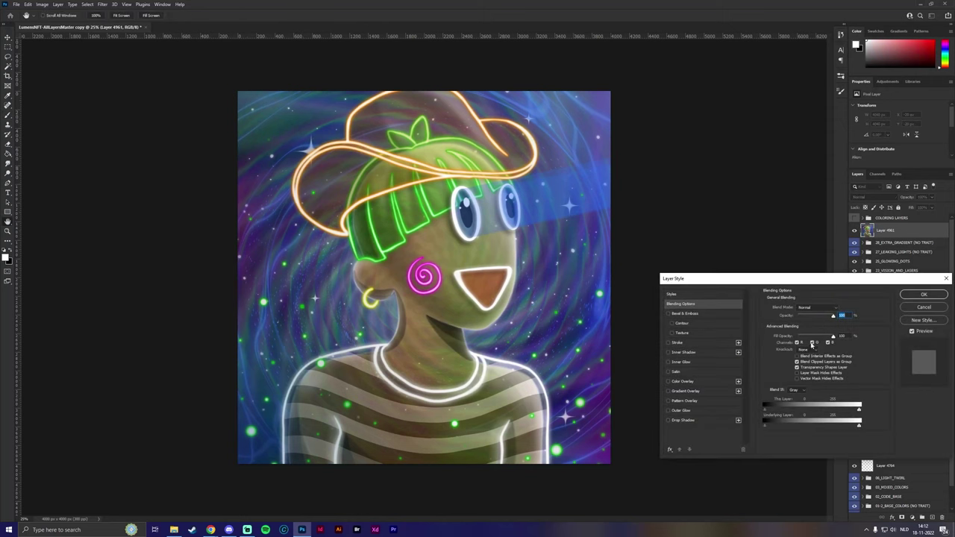
{"action": "left_click", "coordinate": [810, 342]}
{"action": "left_click", "coordinate": [828, 343]}
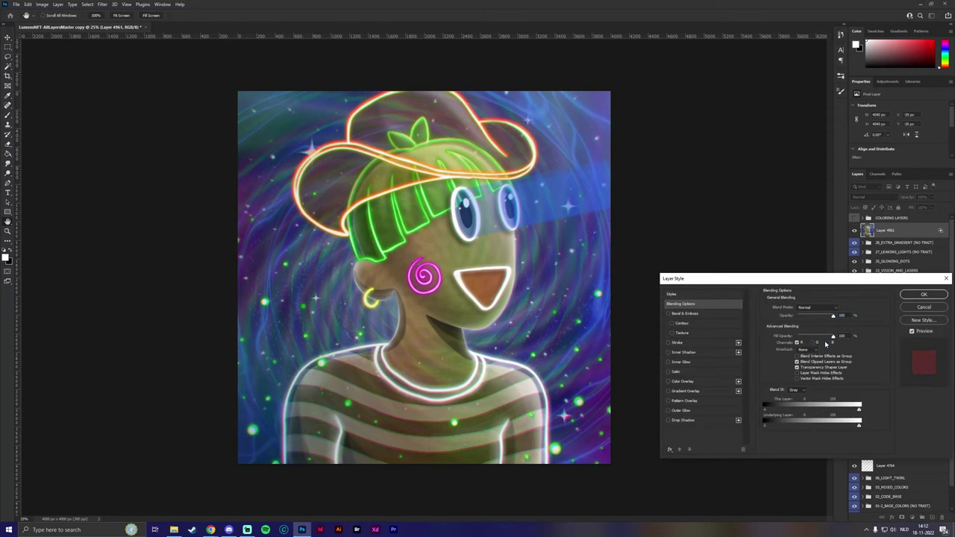
{"action": "left_click", "coordinate": [925, 295]}
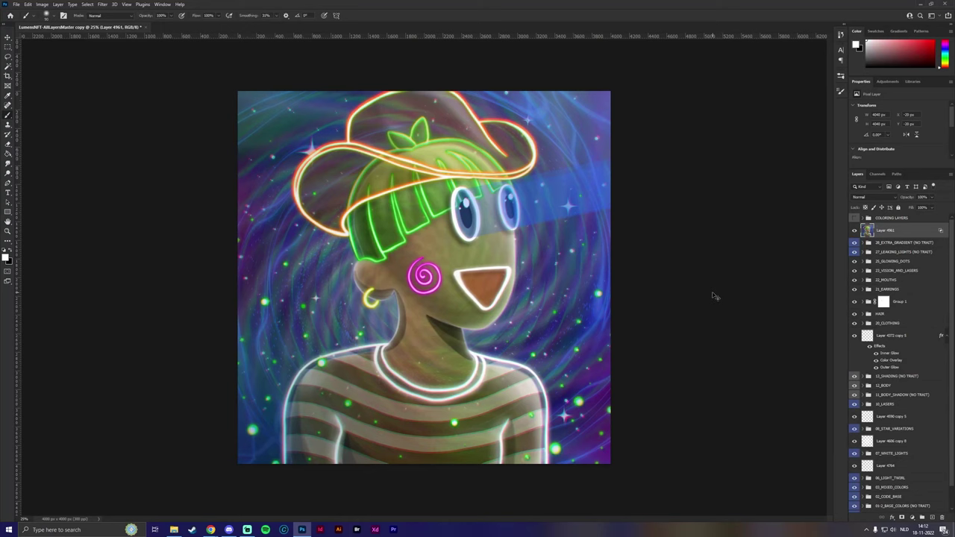
{"action": "scroll", "coordinate": [713, 296], "scroll_direction": "down", "scroll_amount": 4}
{"action": "scroll", "coordinate": [711, 292], "scroll_direction": "up", "scroll_amount": 4}
Step: Start saving a copy of the document and open Recent Clients > vibes.io > NFT > 1of1 > Team as the destination
{"action": "left_click", "coordinate": [15, 5]}
{"action": "left_click", "coordinate": [31, 101]}
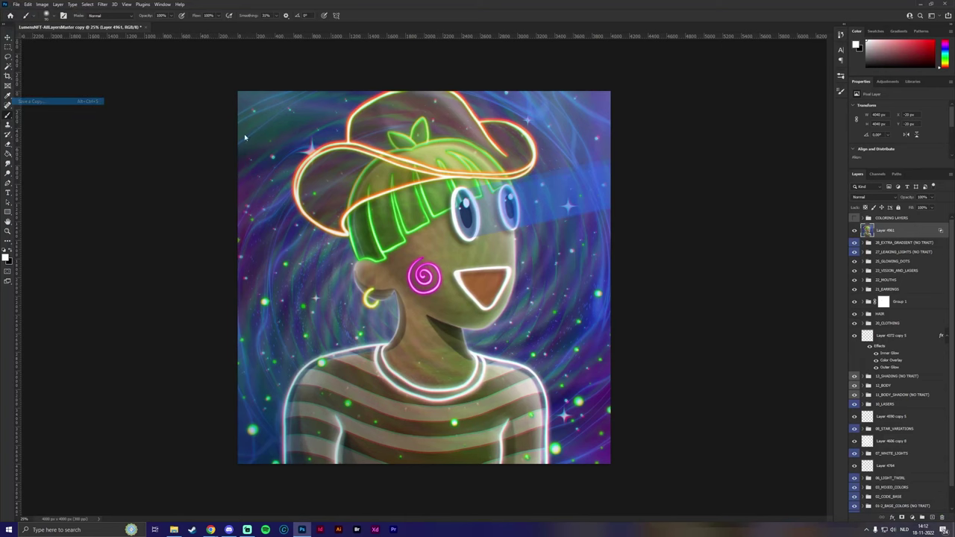
{"action": "left_click", "coordinate": [208, 19]}
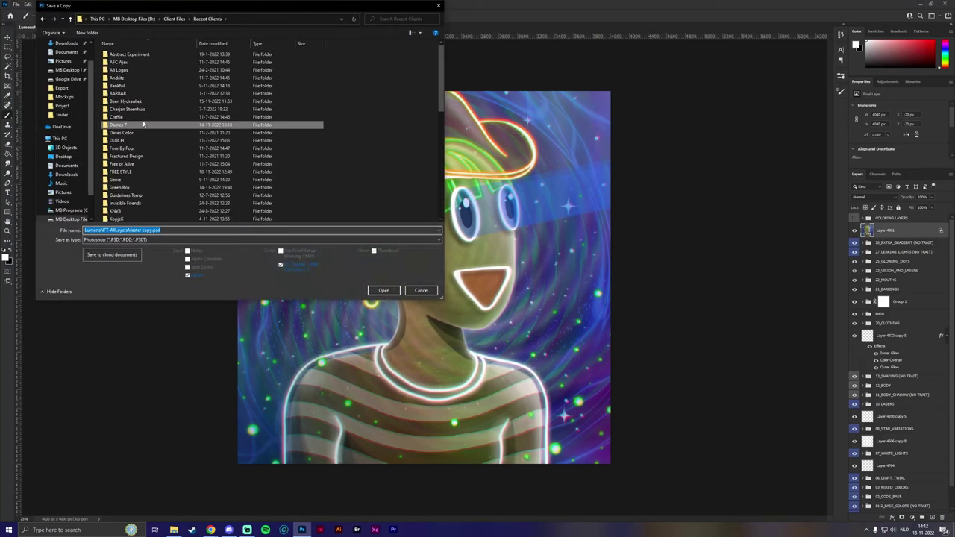
{"action": "key", "text": "v"}
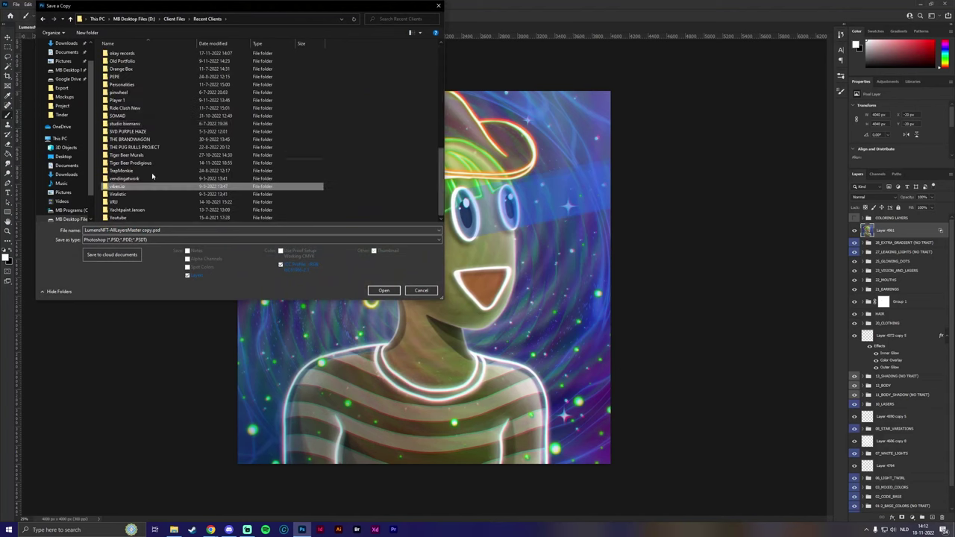
{"action": "double_click", "coordinate": [145, 188]}
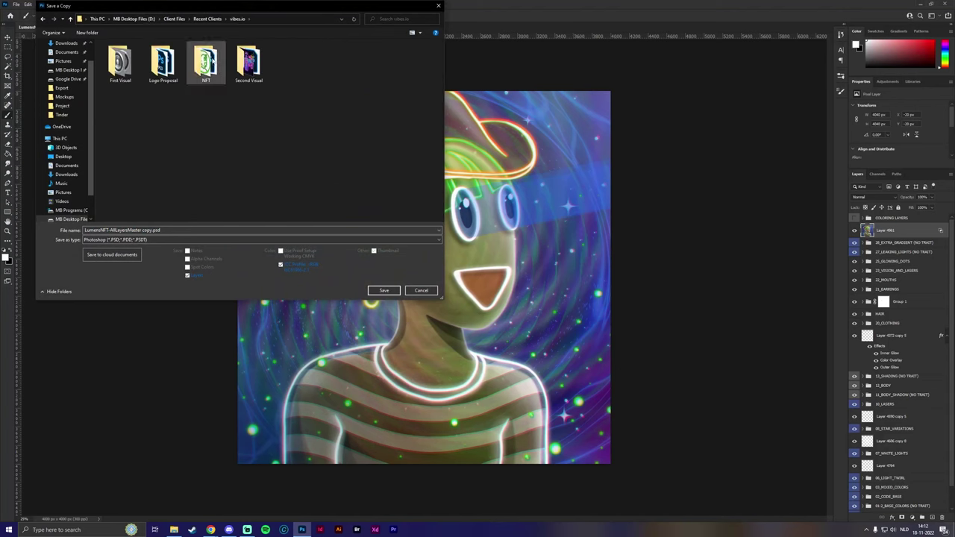
{"action": "double_click", "coordinate": [205, 64]}
{"action": "double_click", "coordinate": [148, 68]}
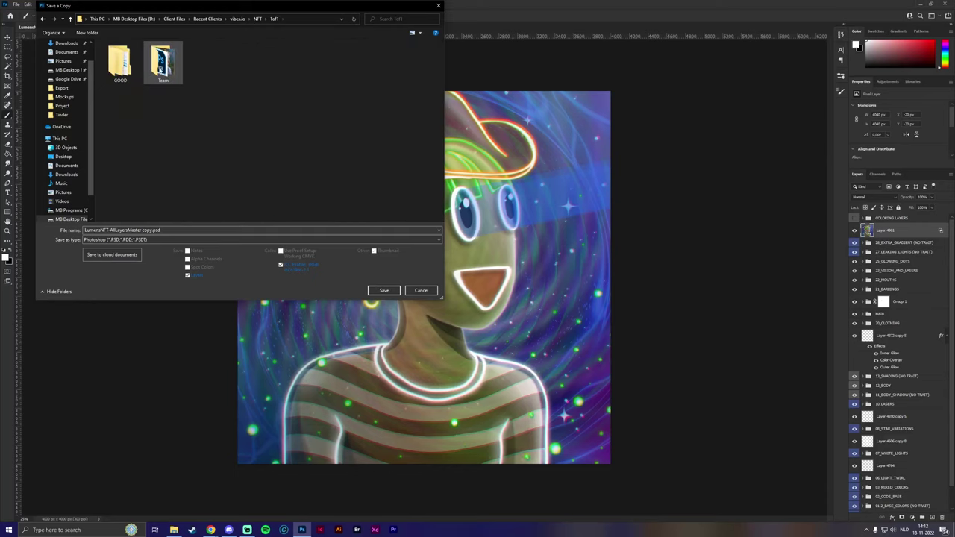
{"action": "double_click", "coordinate": [148, 68]}
Step: Create a new folder with the team member's name inside Team and open it
{"action": "left_click", "coordinate": [94, 34]}
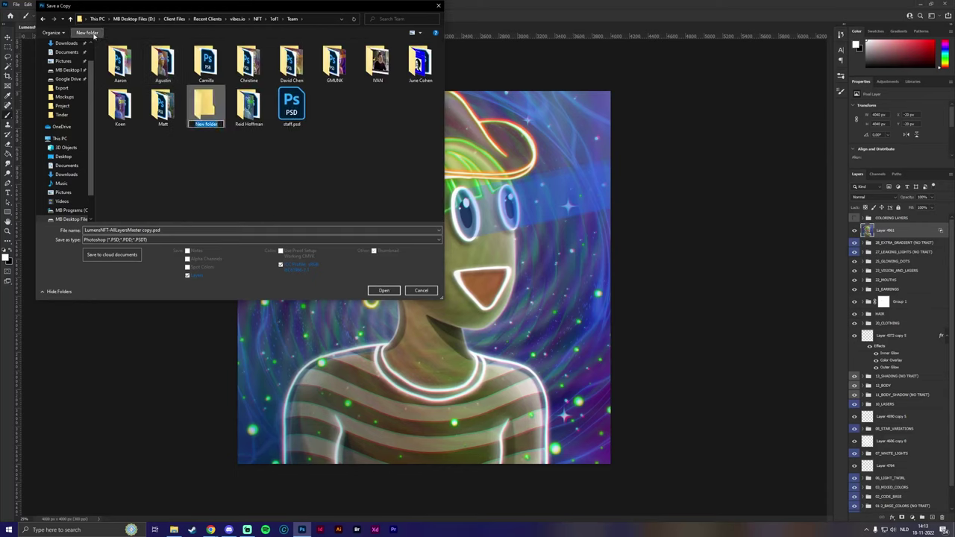
{"action": "type", "text": "SAMMY"}
{"action": "key", "text": "Return"}
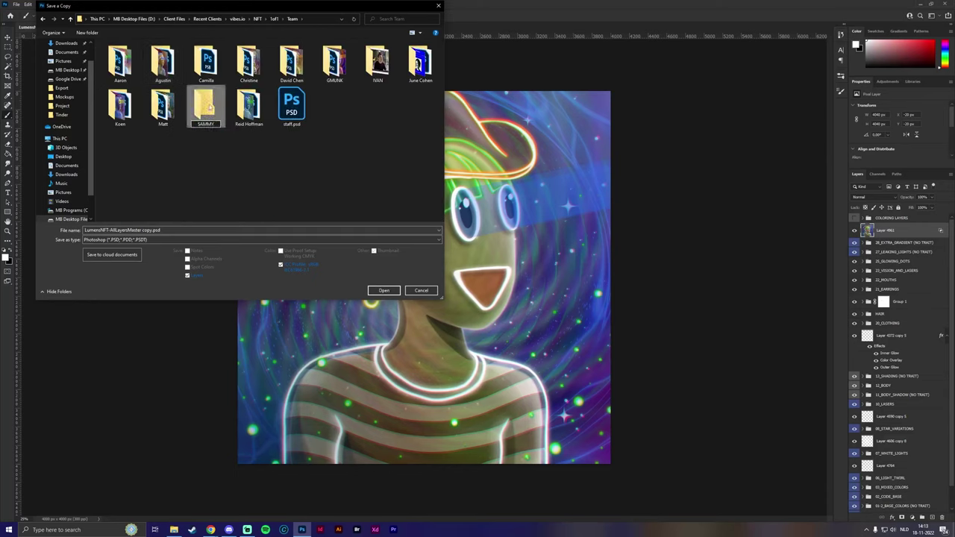
{"action": "double_click", "coordinate": [250, 107]}
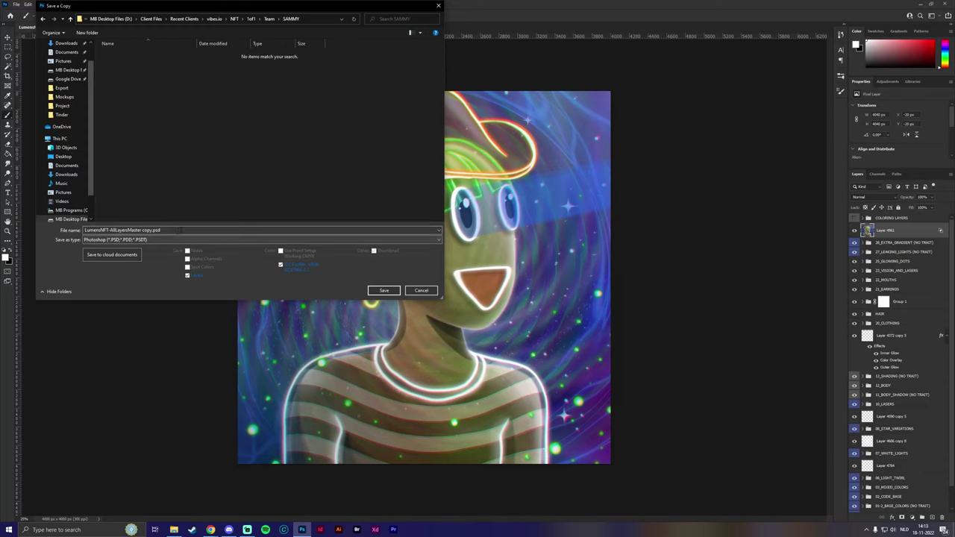
Step: Name the copy after the team member and save it in Large Document Format (PSB)
{"action": "left_click", "coordinate": [180, 230]}
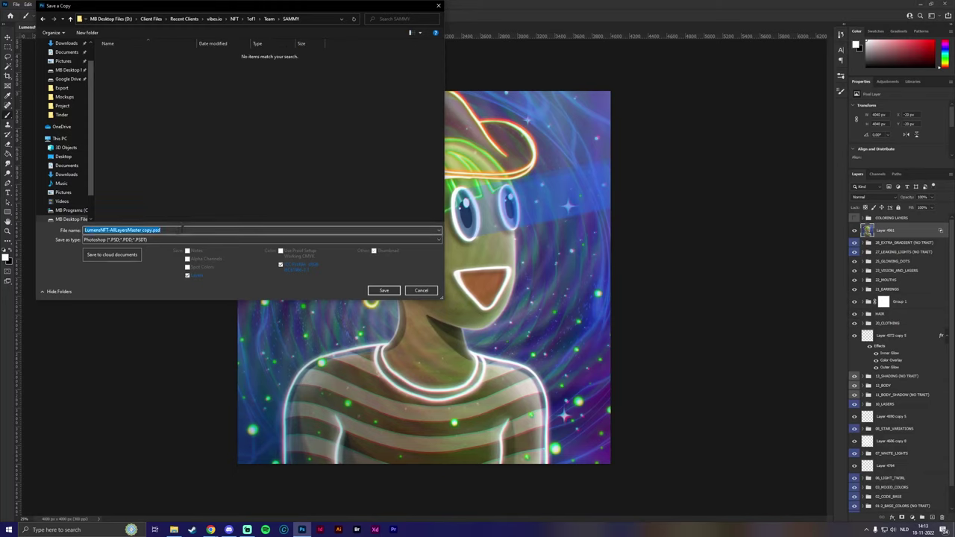
{"action": "type", "text": "SAMMY"}
{"action": "left_click", "coordinate": [161, 239]}
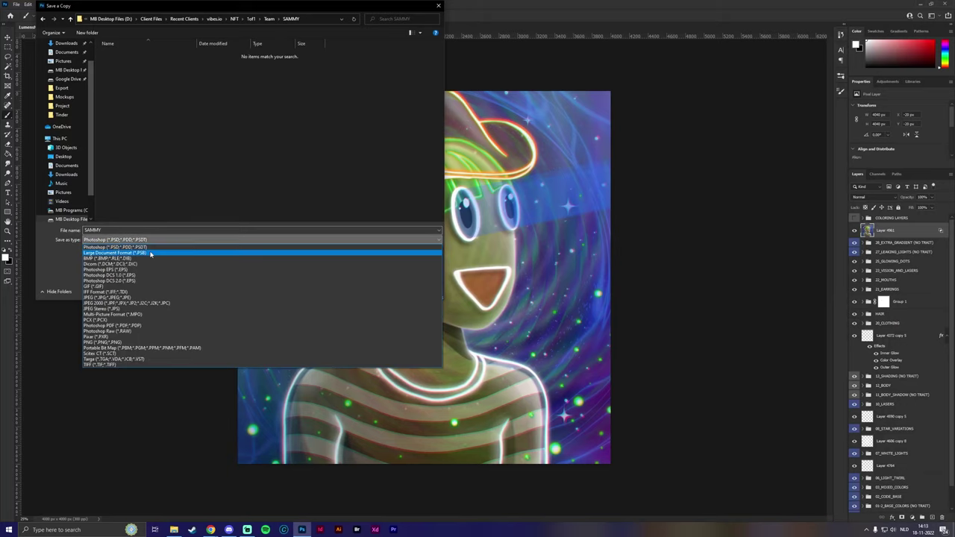
{"action": "left_click", "coordinate": [150, 250]}
{"action": "left_click", "coordinate": [384, 290]}
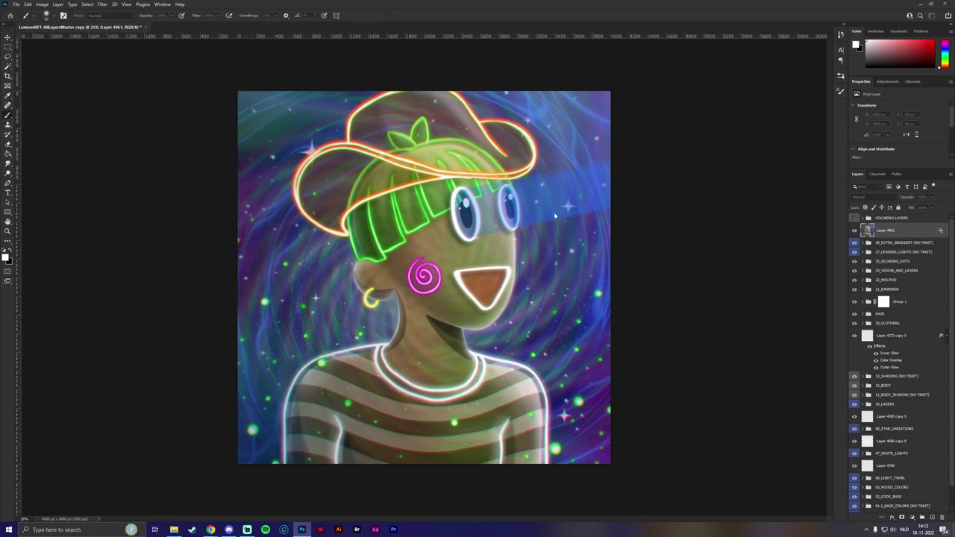